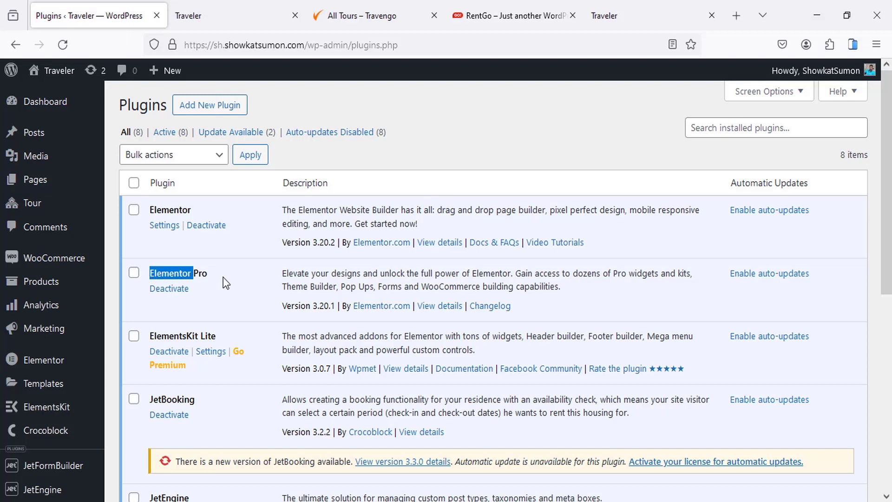
Step: Scroll the installed plugins list past JetEngine and JetSmartFilters, then bring the Traveler site tab forward
left_click(224, 277)
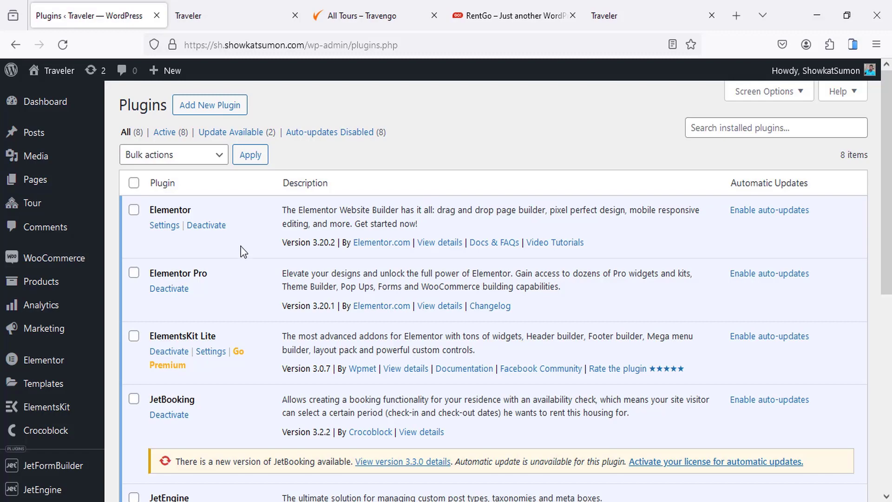
scroll(294, 235, "down", 5)
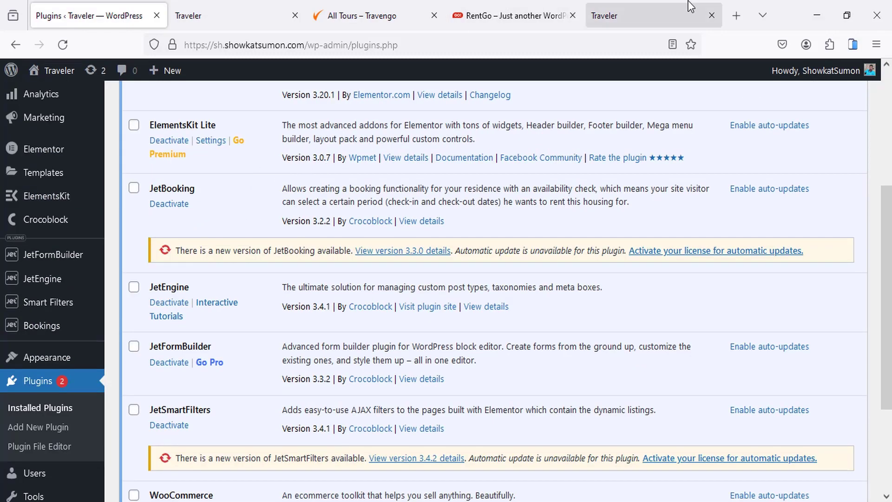
left_click(635, 6)
Step: Open the Honda Accord Hybrid detail page in the RentGo car rental demo
left_click(495, 8)
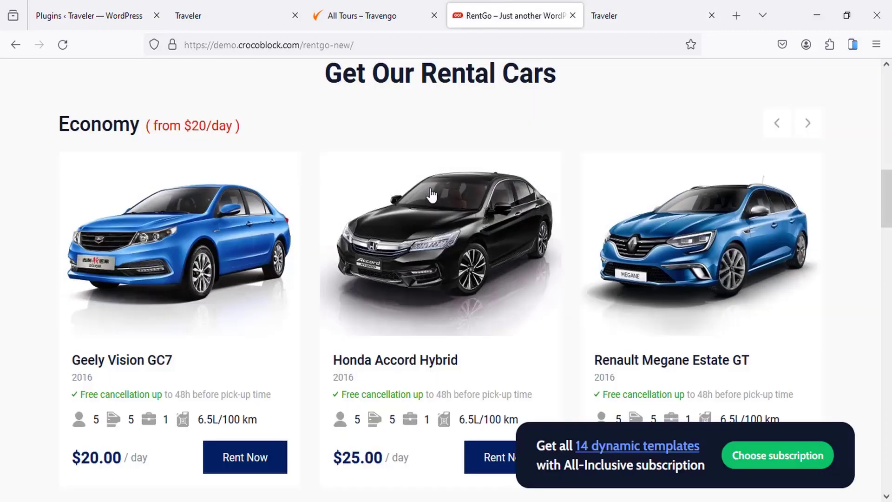
scroll(422, 200, "down", 3)
scroll(419, 200, "down", 2)
scroll(414, 202, "up", 4)
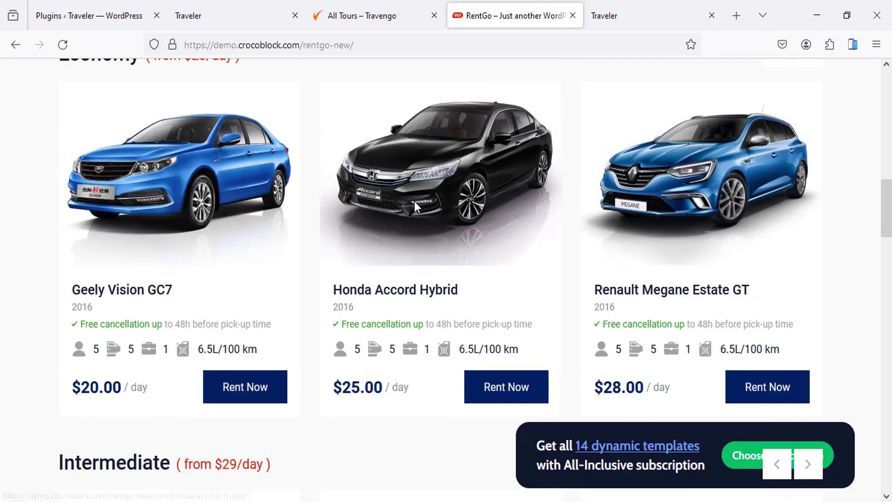
scroll(415, 202, "down", 2)
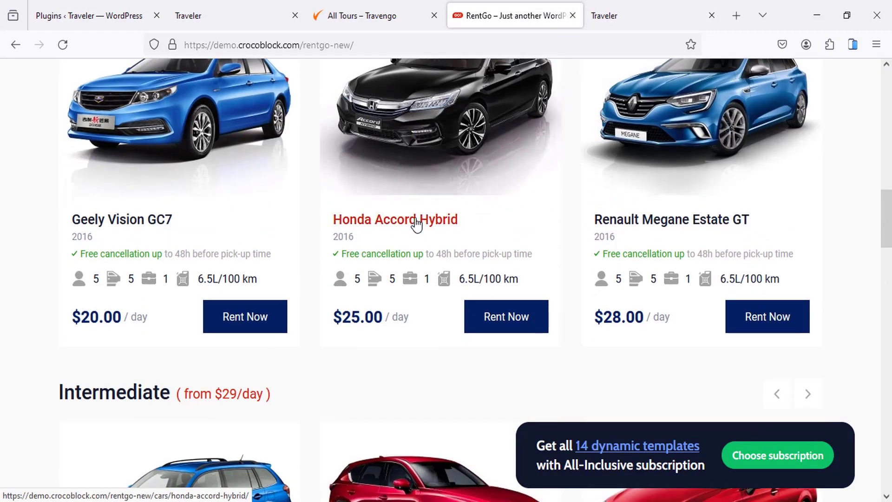
left_click(414, 225)
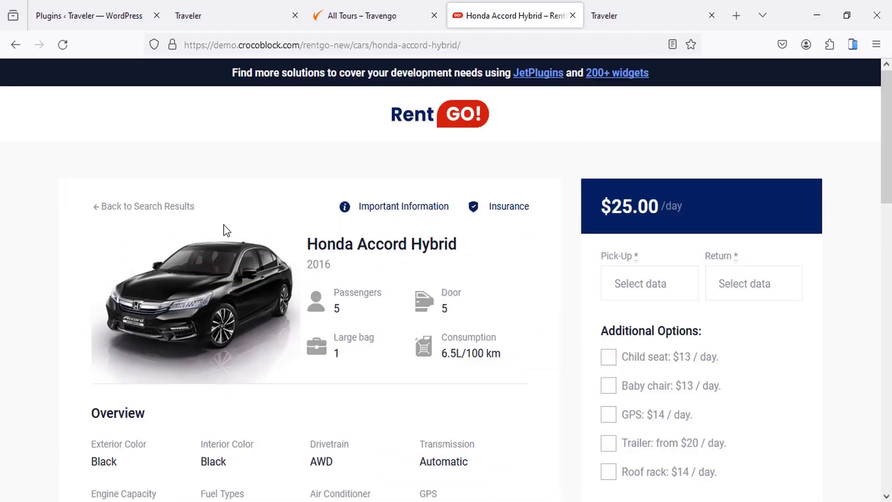
Step: Add a child seat and a baby chair to the Honda Accord Hybrid rental
scroll(317, 196, "down", 7)
scroll(271, 250, "down", 4)
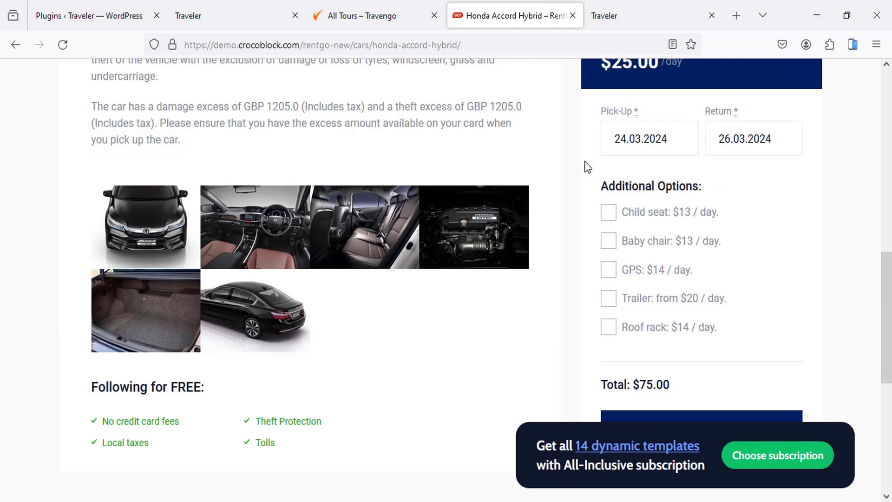
scroll(587, 166, "down", 2)
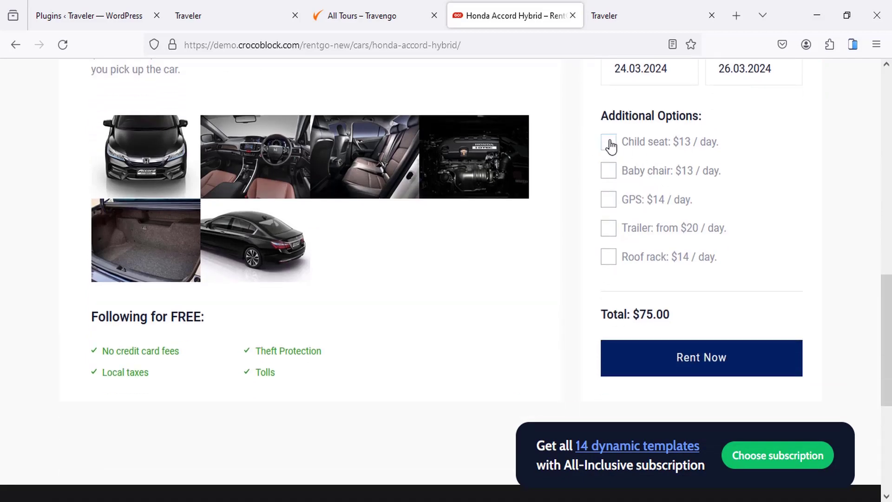
left_click(609, 143)
left_click(609, 173)
Step: Rent the car for March 24–26, 2024, reaching a $153.00 checkout
scroll(458, 274, "up", 5)
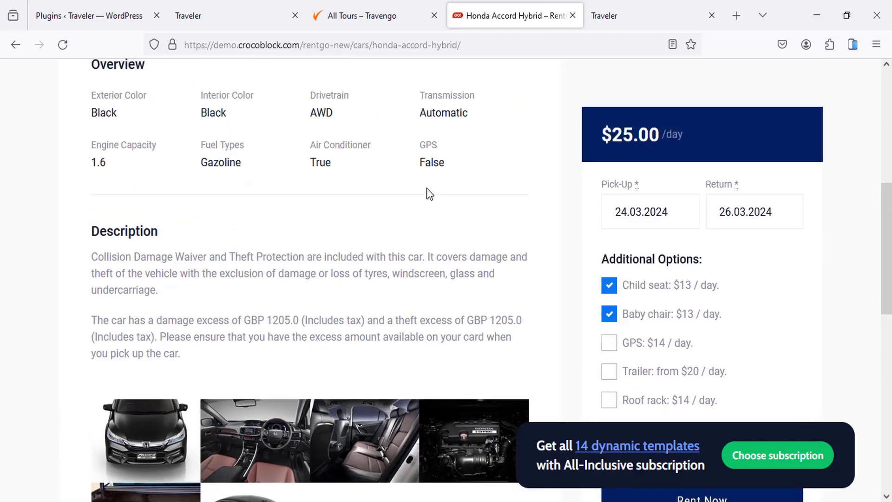
scroll(426, 194, "up", 3)
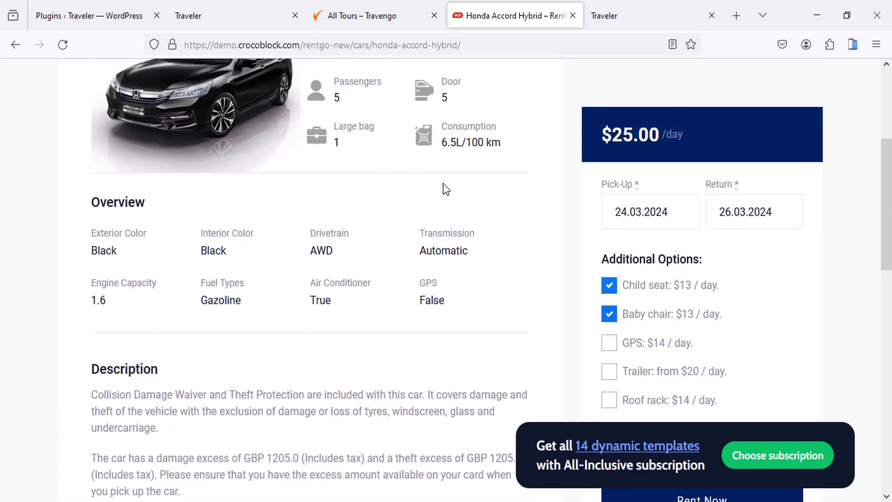
scroll(429, 227, "down", 6)
scroll(650, 256, "down", 2)
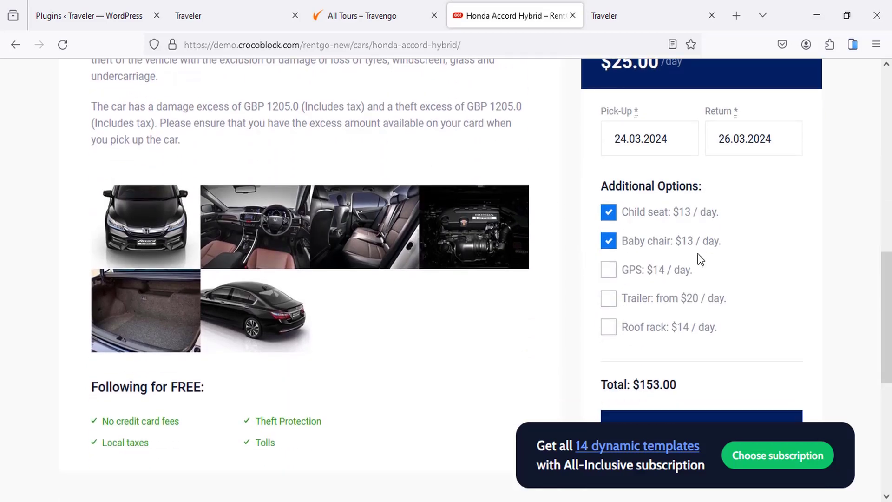
scroll(737, 243, "down", 3)
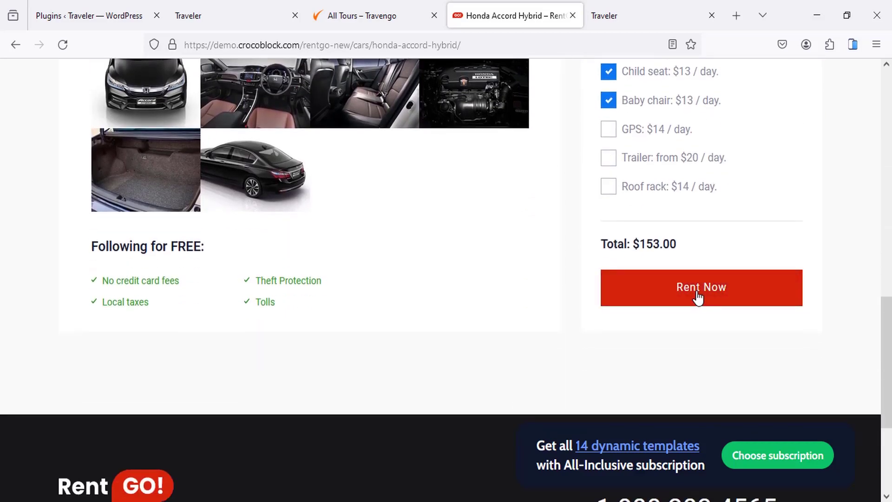
left_click(700, 298)
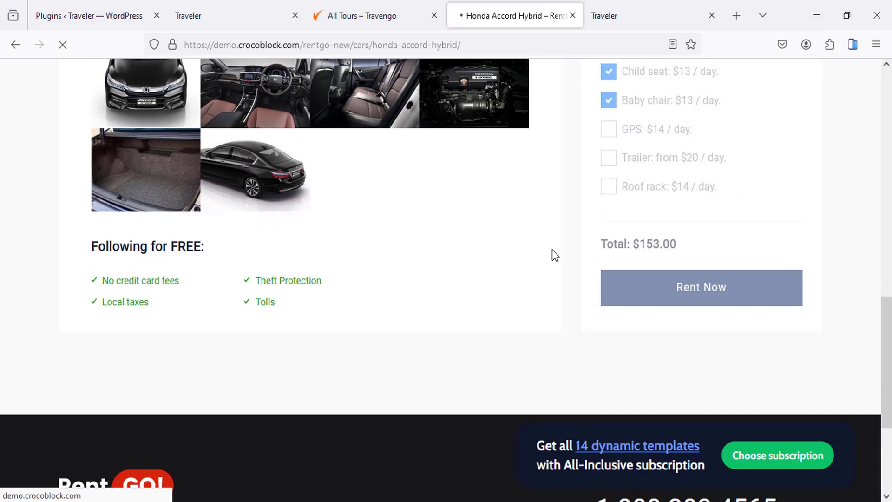
scroll(472, 224, "down", 4)
scroll(444, 240, "down", 13)
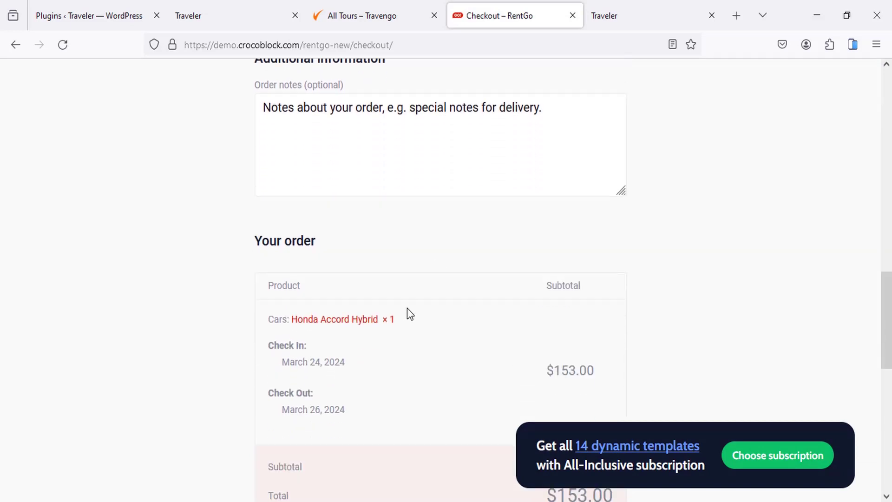
left_click(367, 1)
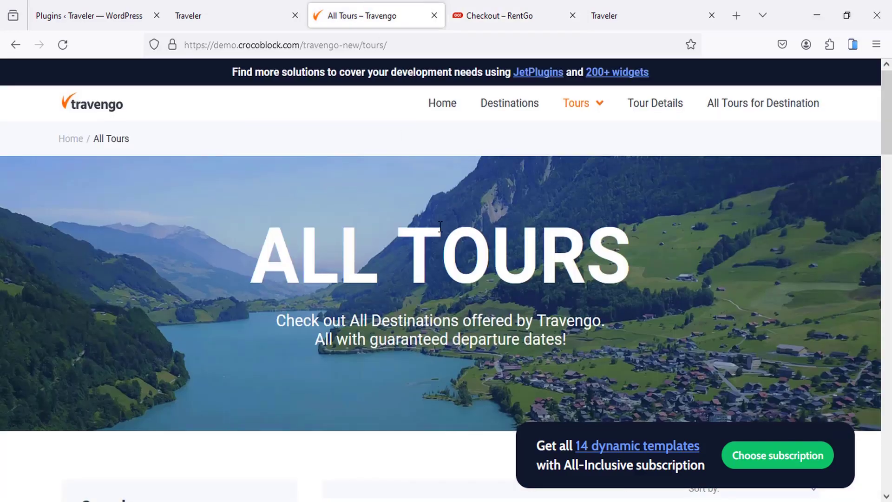
Step: Open the Wonderful Switzerland tour page from the Travengo All Tours list
scroll(412, 204, "down", 7)
scroll(433, 232, "down", 2)
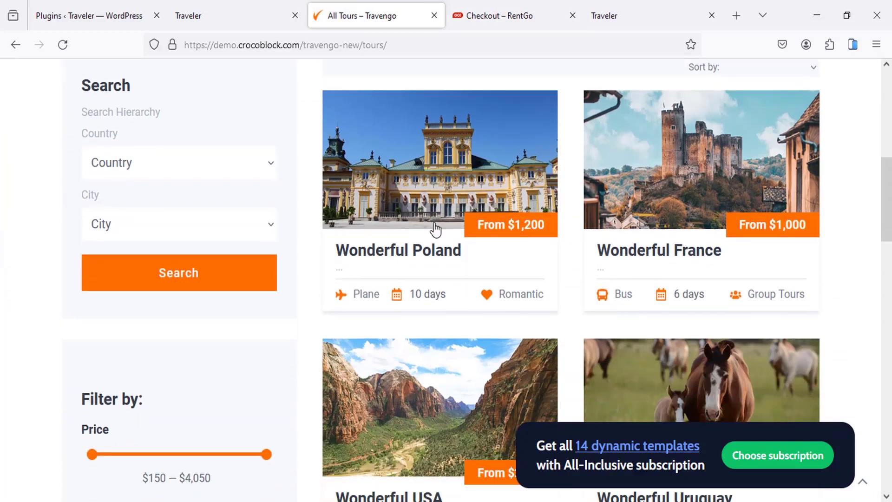
scroll(413, 227, "up", 4)
scroll(422, 193, "down", 10)
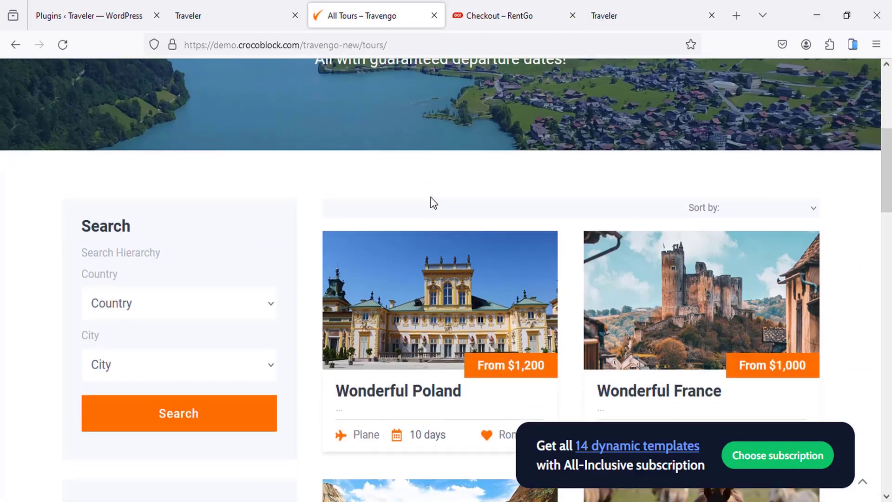
scroll(504, 247, "down", 6)
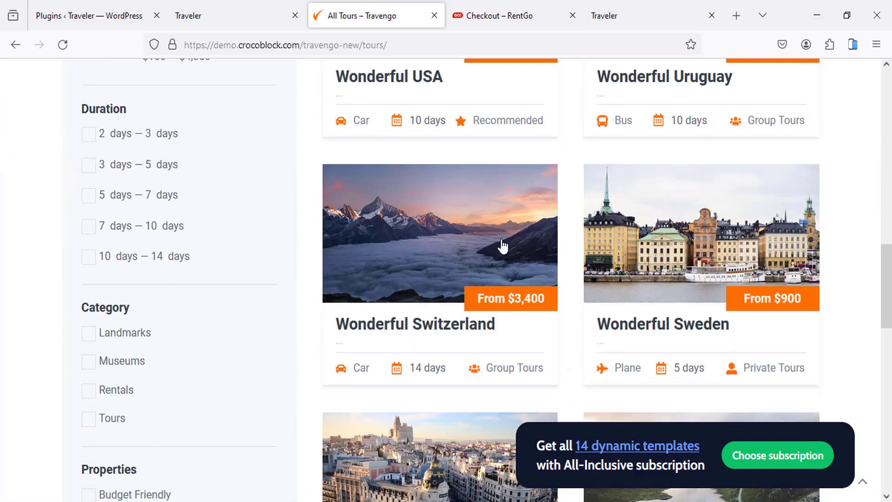
left_click(404, 195)
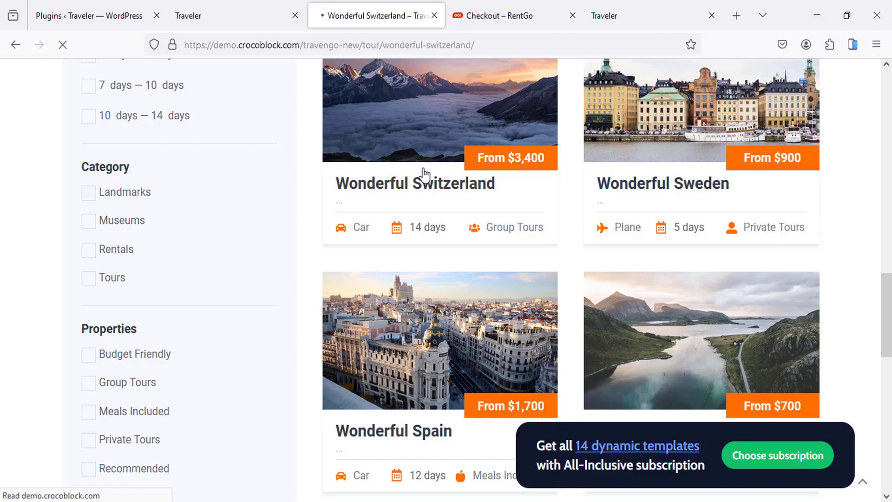
Step: Bring up the Book Tour form for the $3,400, 14-day tour, then dismiss it
scroll(371, 181, "down", 4)
scroll(244, 191, "down", 13)
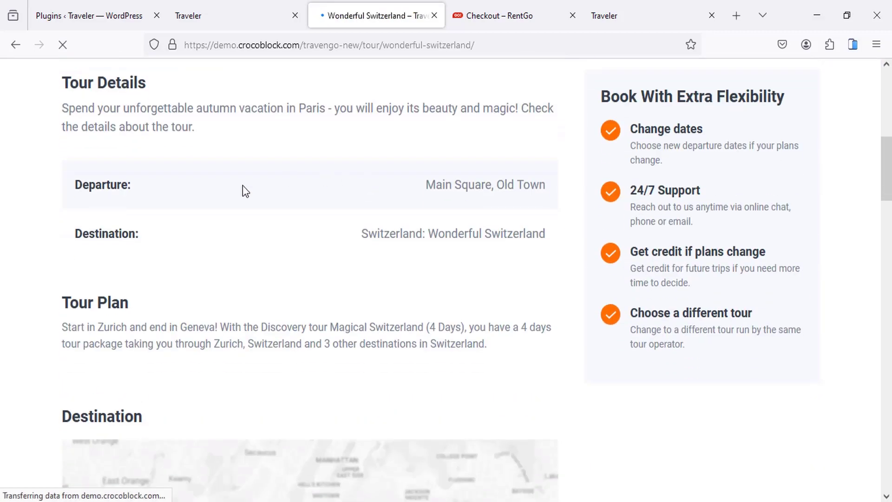
scroll(288, 236, "up", 18)
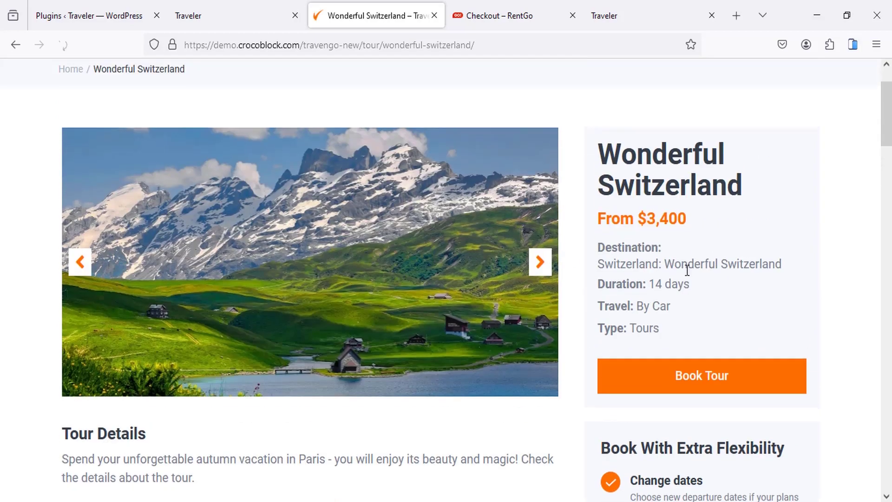
left_click(688, 376)
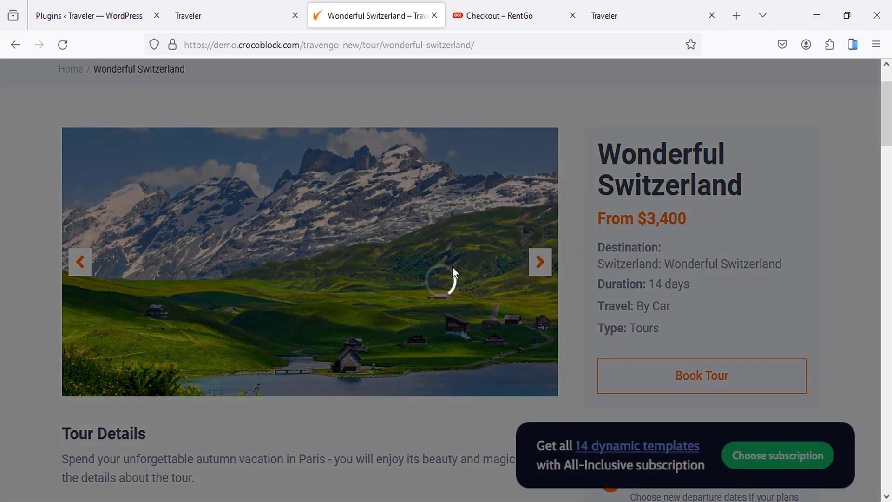
scroll(439, 235, "down", 5)
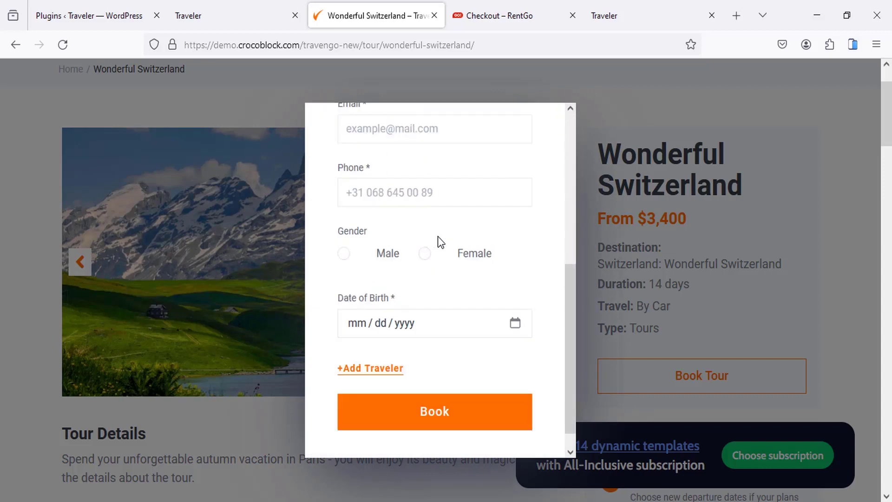
scroll(465, 260, "up", 5)
left_click(609, 109)
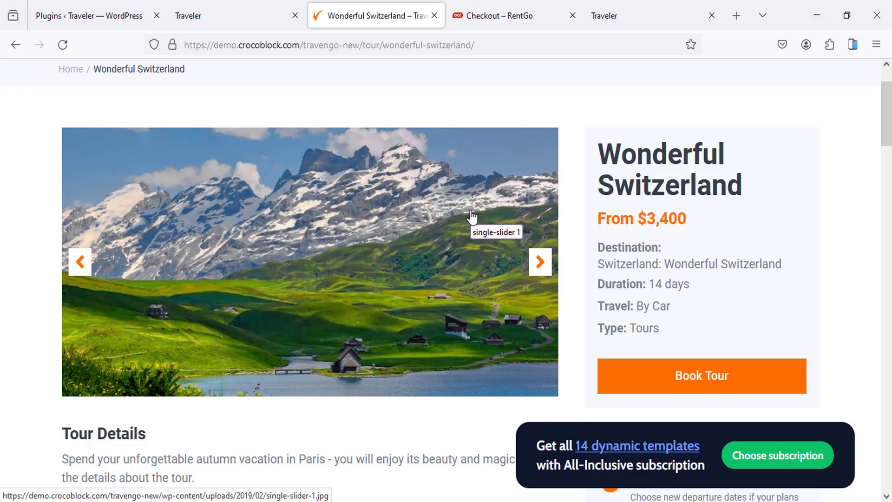
Step: Return to the WordPress installed plugins list
scroll(472, 217, "up", 2)
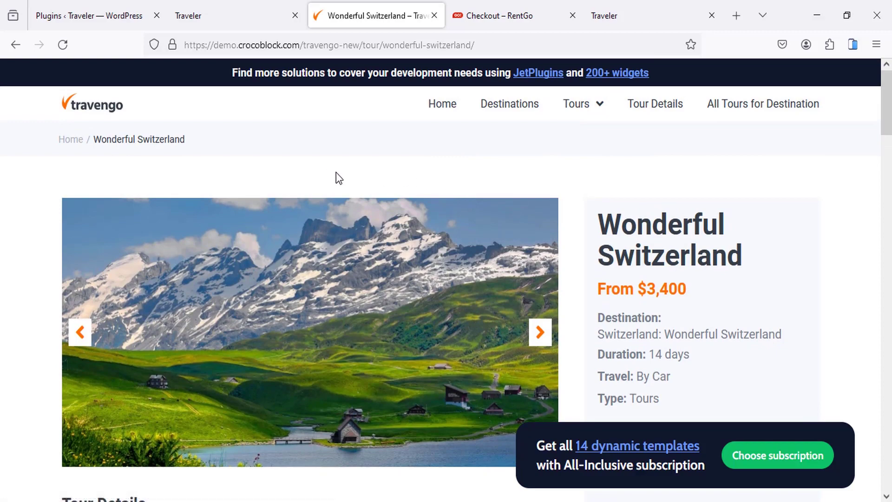
scroll(333, 144, "down", 5)
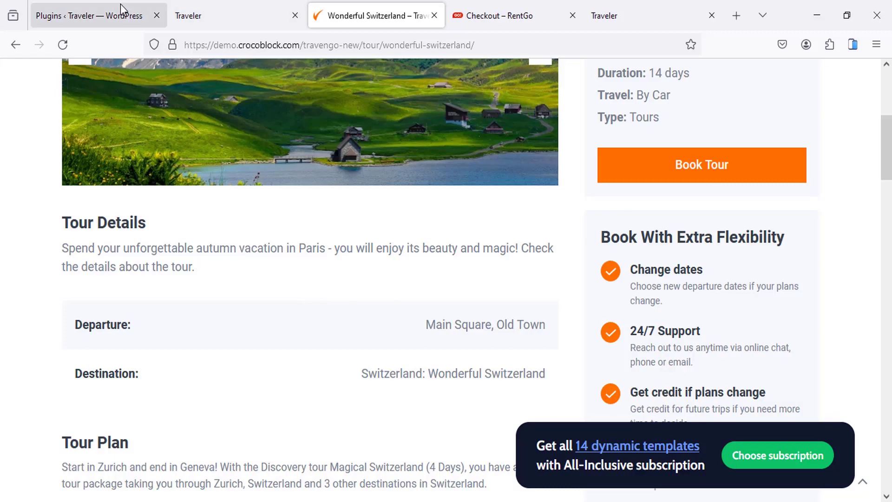
left_click(99, 2)
Step: Search Google for 'crocoblock' from a new browser tab
scroll(328, 223, "up", 4)
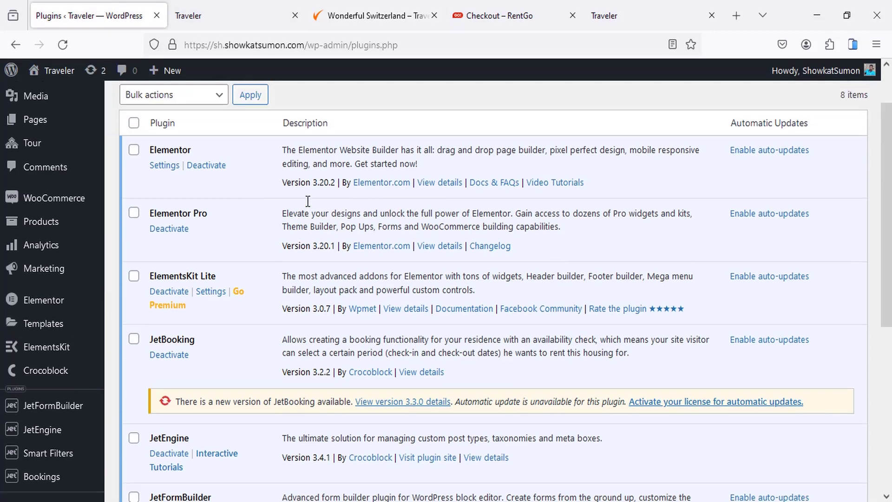
scroll(308, 201, "up", 2)
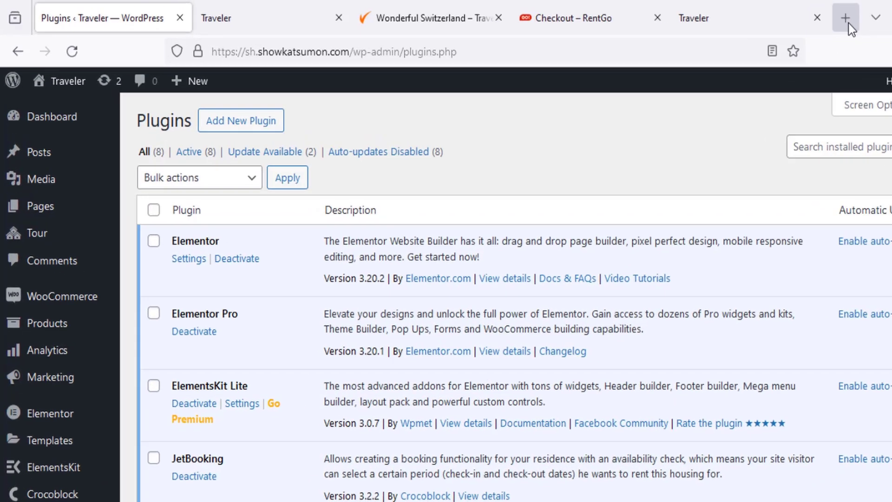
left_click(739, 20)
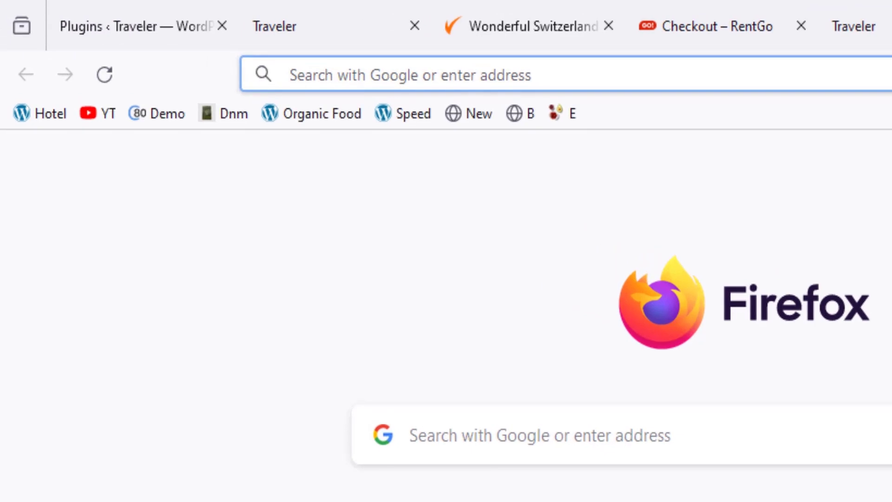
type("co")
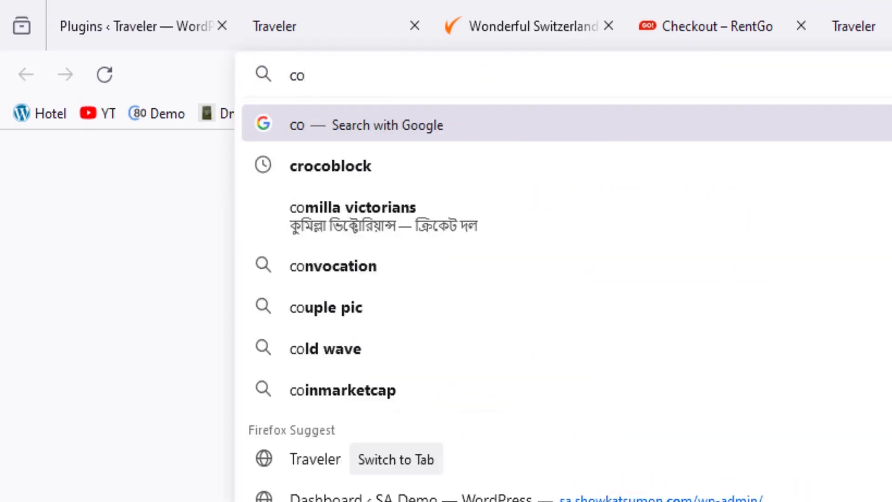
key("BackSpace")
type("rocobl")
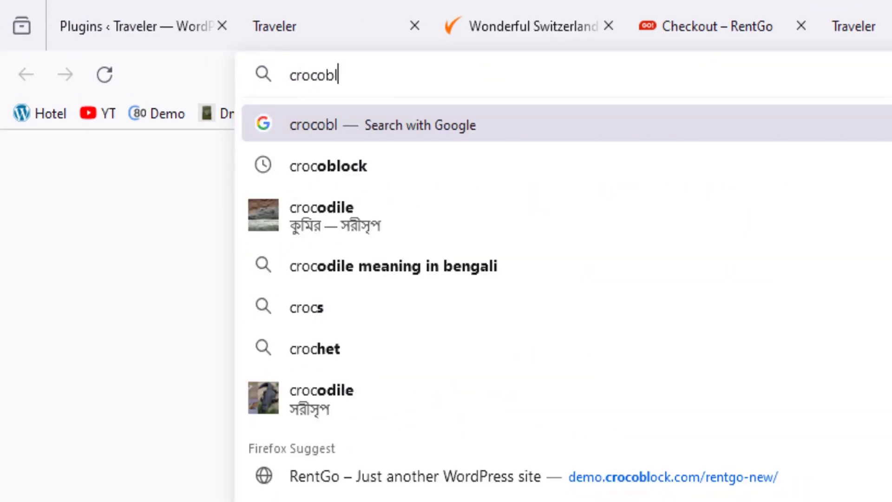
type("ock")
key("Return")
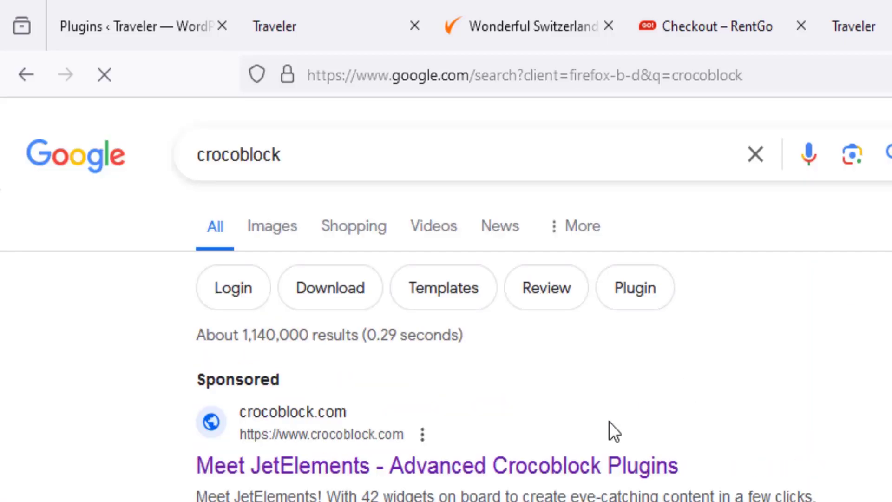
scroll(610, 423, "down", 3)
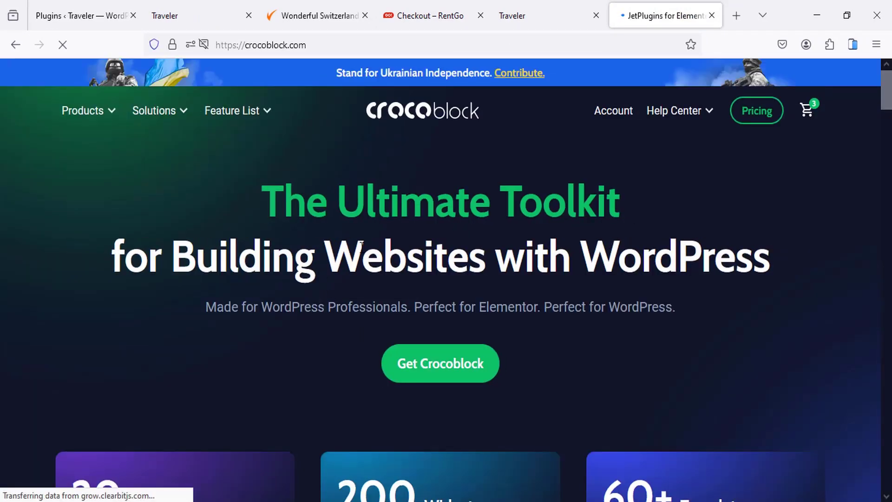
scroll(325, 297, "down", 3)
scroll(292, 287, "down", 2)
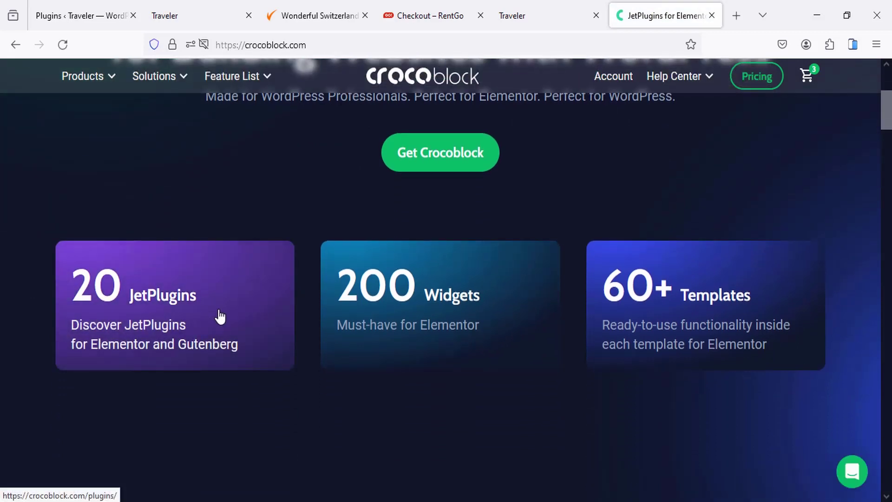
scroll(220, 316, "up", 2)
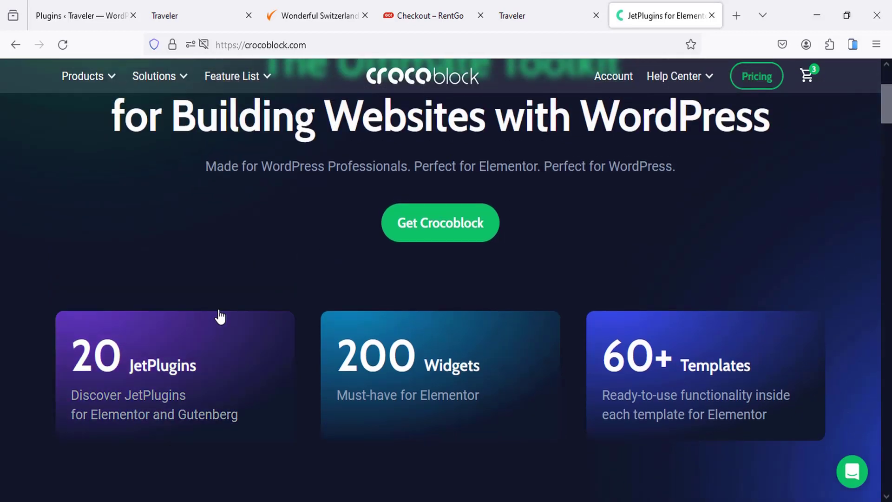
scroll(220, 316, "down", 2)
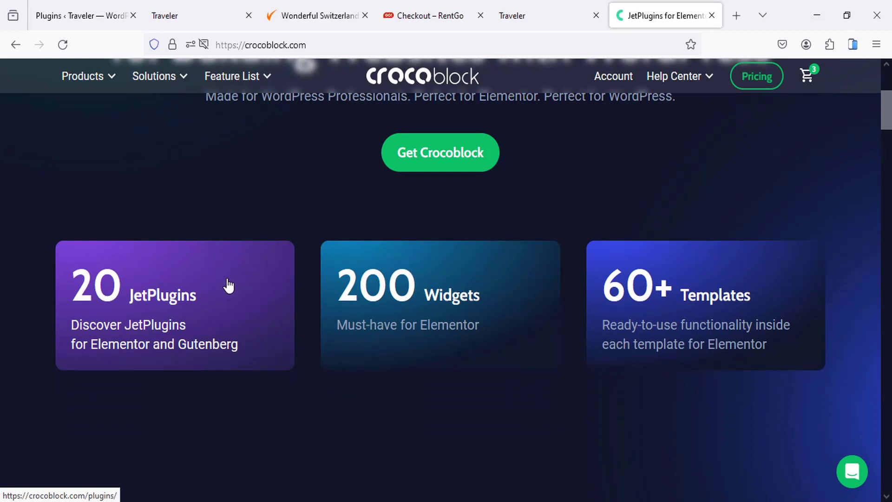
scroll(239, 279, "down", 3)
scroll(241, 279, "up", 6)
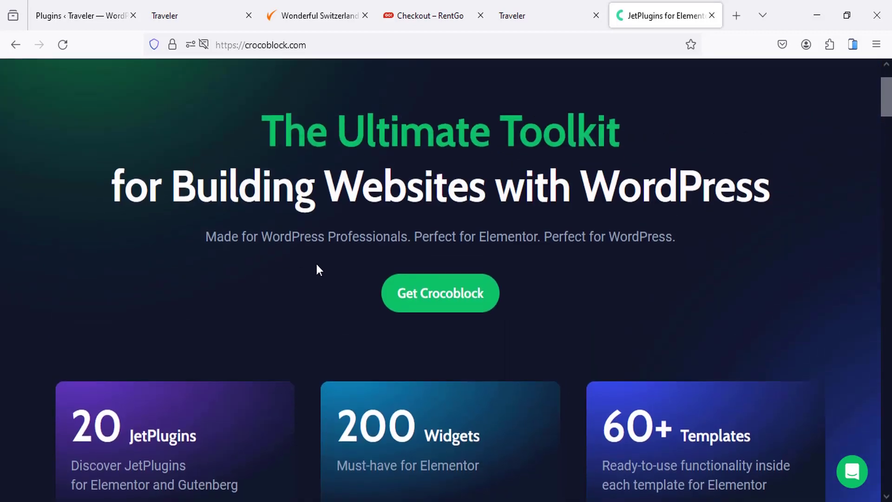
Step: Open the Crocoblock pricing page via Get Crocoblock
left_click(431, 295)
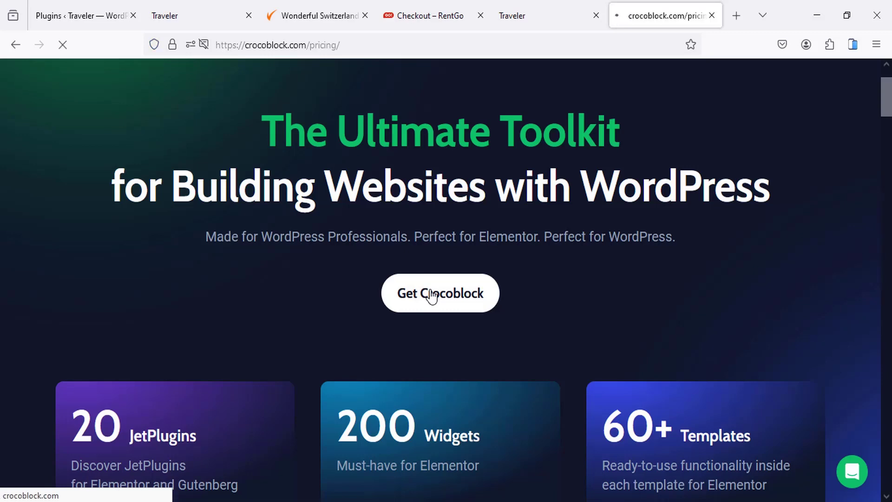
scroll(383, 281, "down", 2)
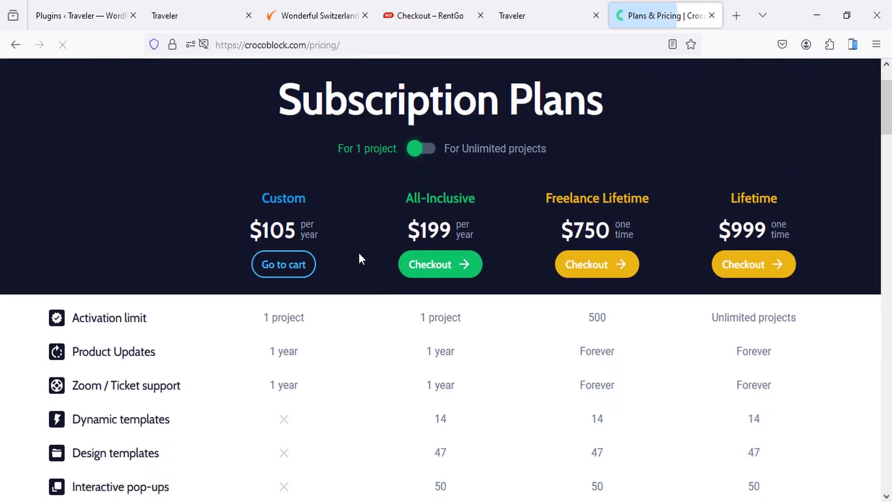
scroll(359, 252, "down", 8)
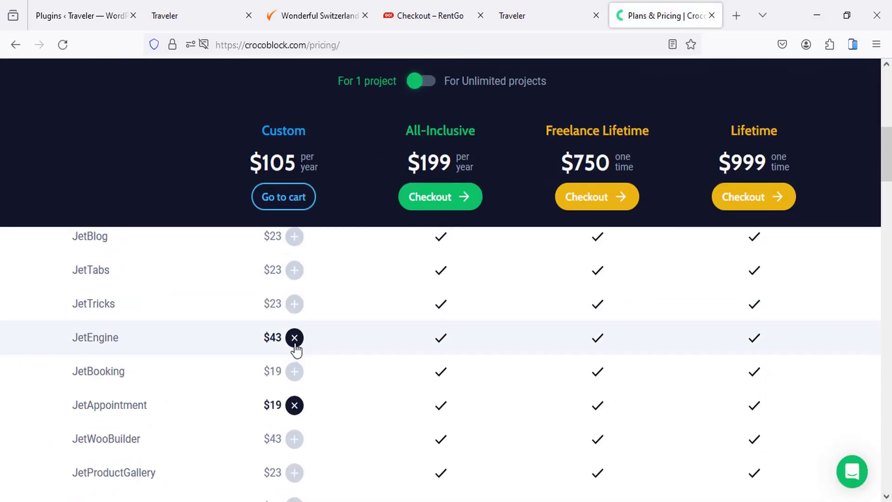
scroll(399, 267, "up", 8)
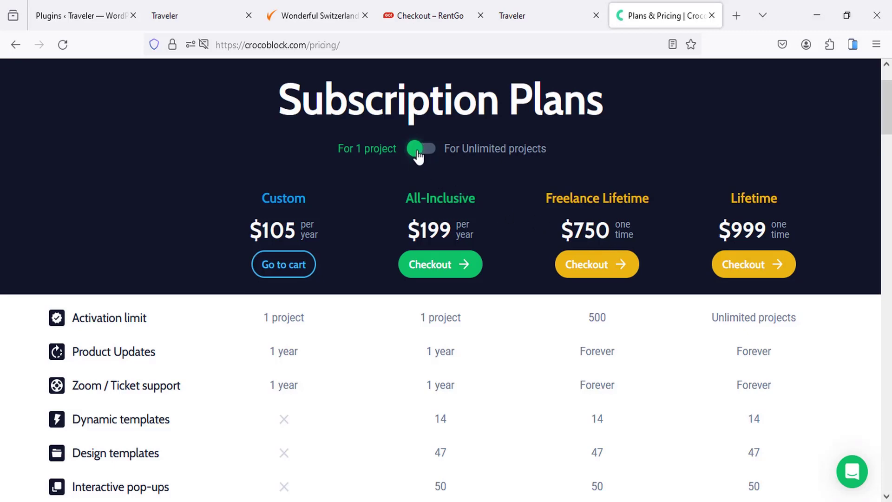
Step: Show unlimited-project pricing and highlight the Lifetime $999 and Freelance 750 / 500-activation figures
left_click(473, 155)
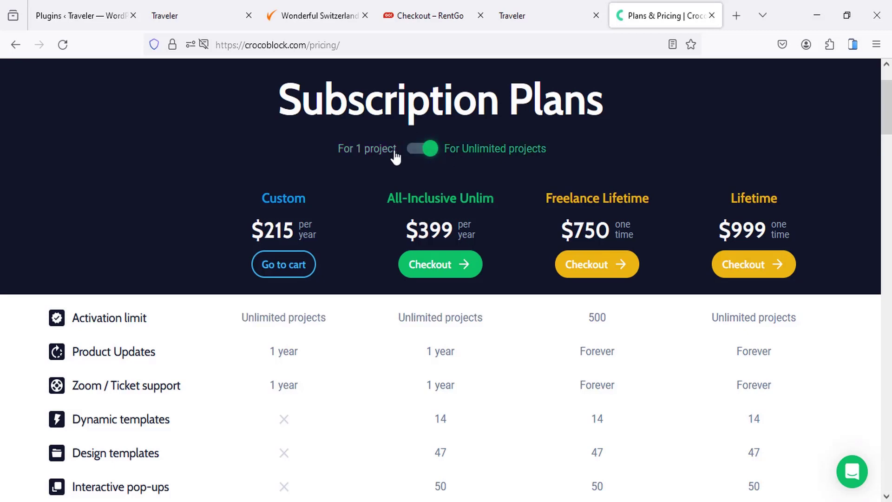
scroll(541, 231, "down", 2)
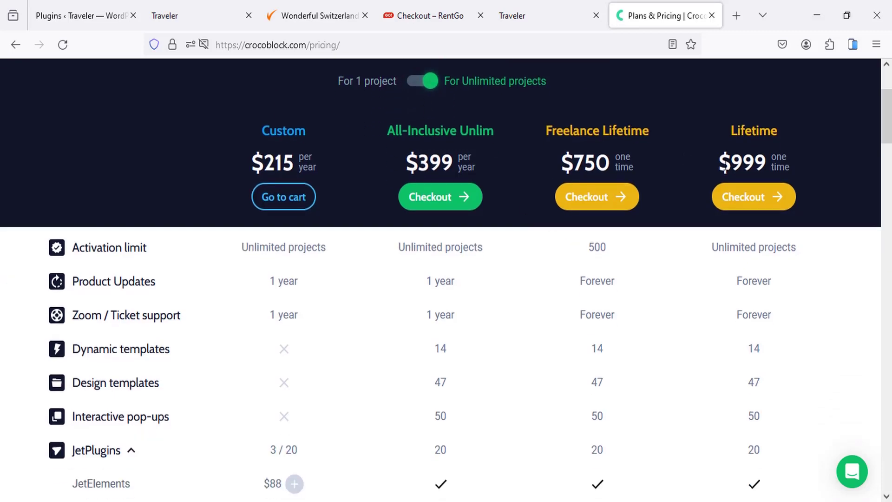
left_click_drag(719, 164, 766, 164)
left_click_drag(713, 247, 765, 247)
left_click_drag(574, 165, 609, 164)
left_click_drag(590, 252, 609, 246)
left_click(636, 253)
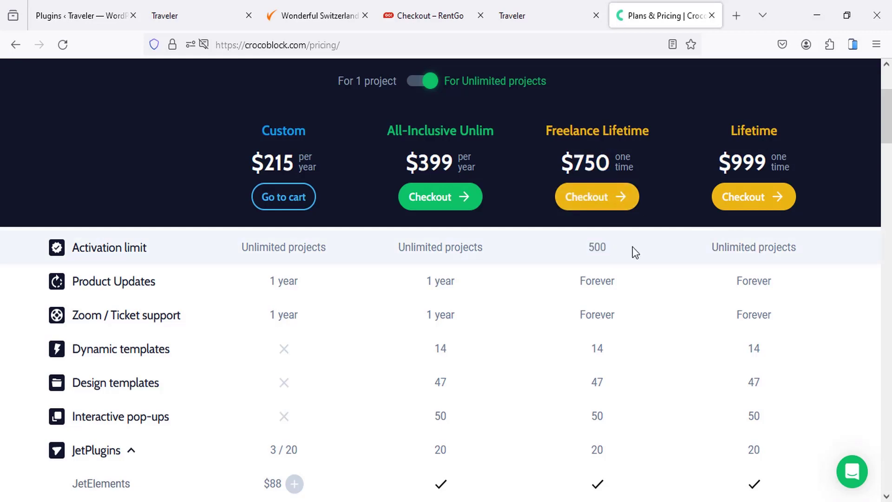
Step: Remove JetEngine and JetAppointment from the custom bundle, keeping JetSmartFilters
scroll(373, 248, "up", 3)
scroll(369, 249, "down", 5)
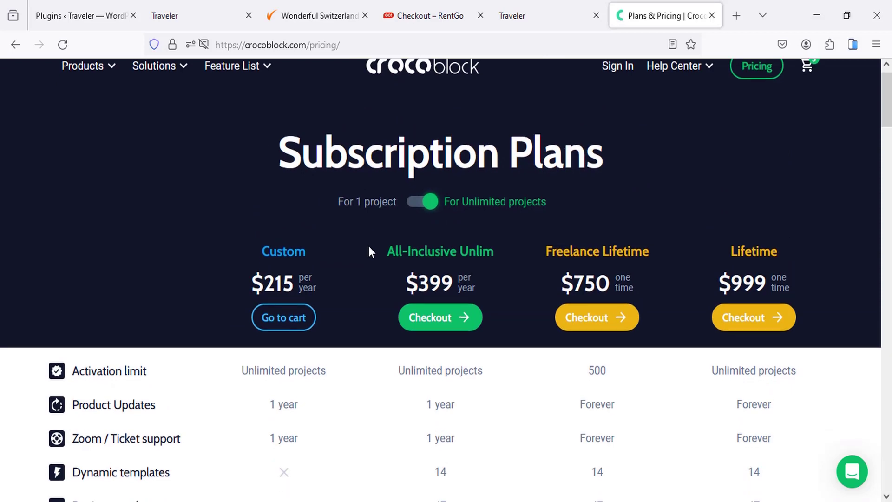
scroll(299, 309, "up", 3)
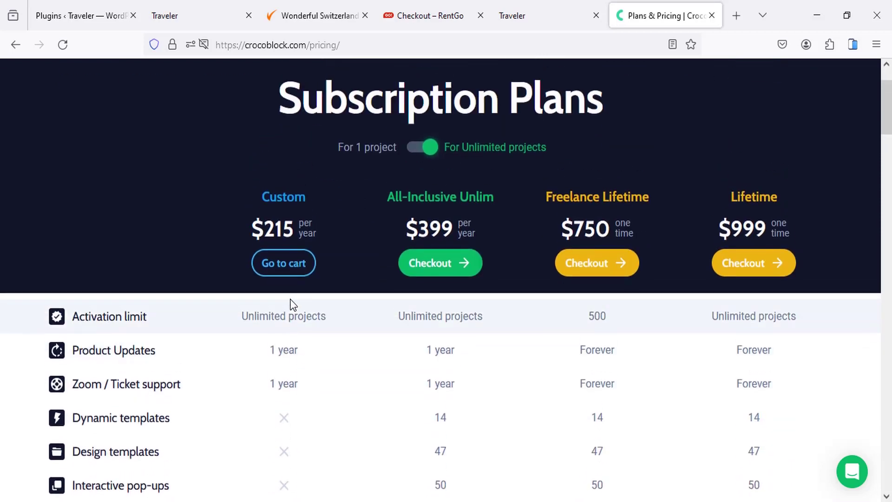
scroll(292, 304, "down", 6)
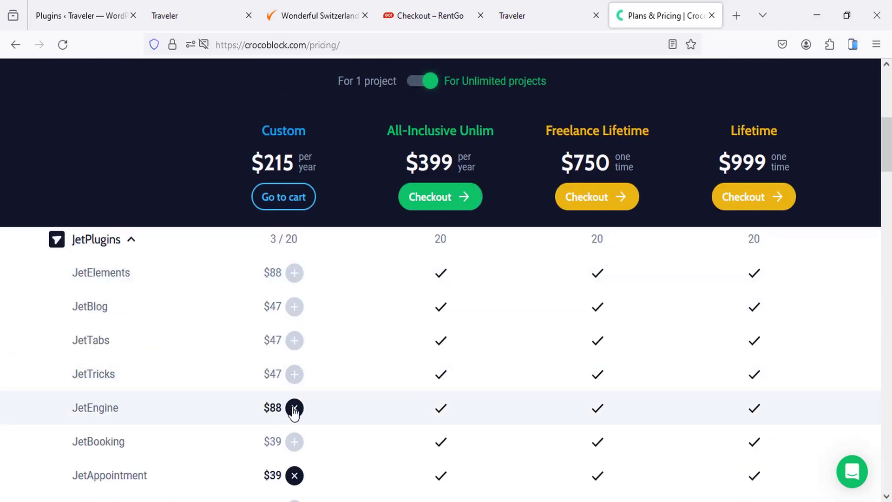
scroll(309, 364, "down", 1)
left_click(295, 399)
scroll(297, 372, "down", 3)
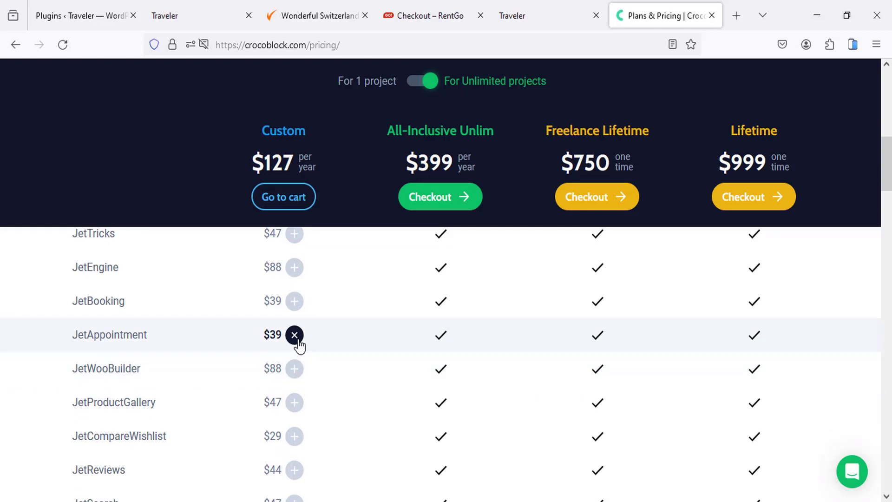
left_click(295, 335)
scroll(298, 350, "down", 2)
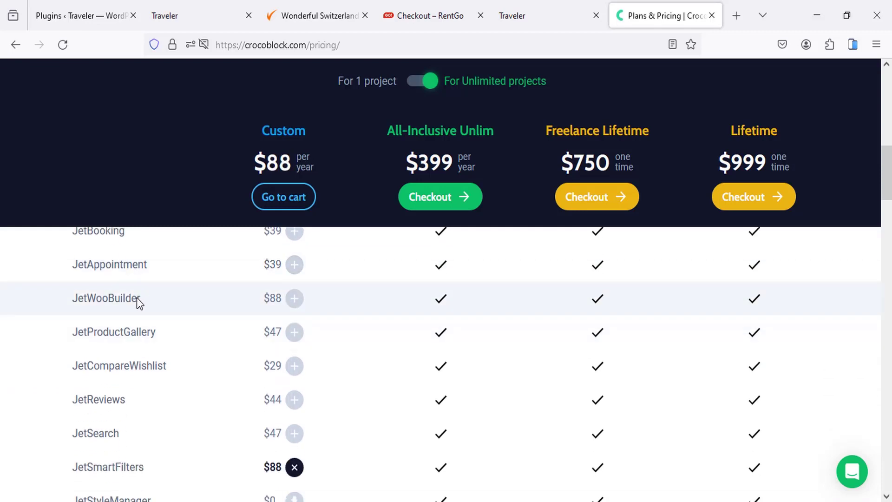
mouse_move(106, 304)
scroll(158, 386, "down", 3)
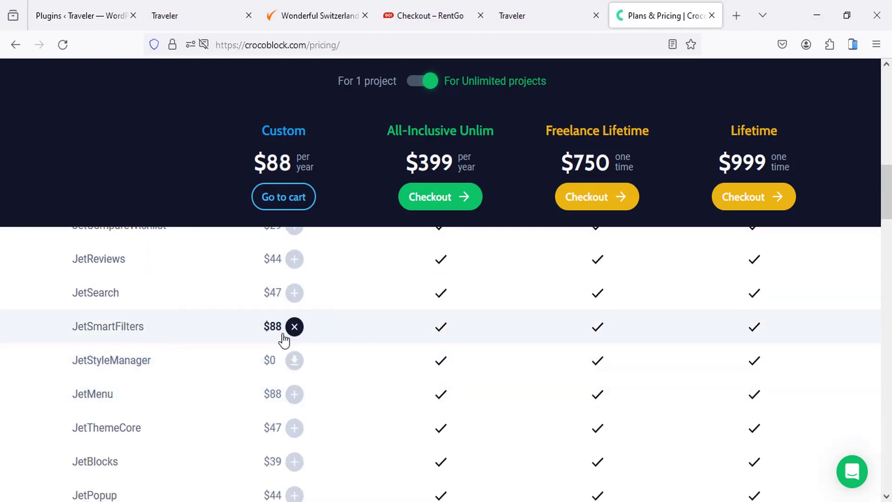
left_click(295, 328)
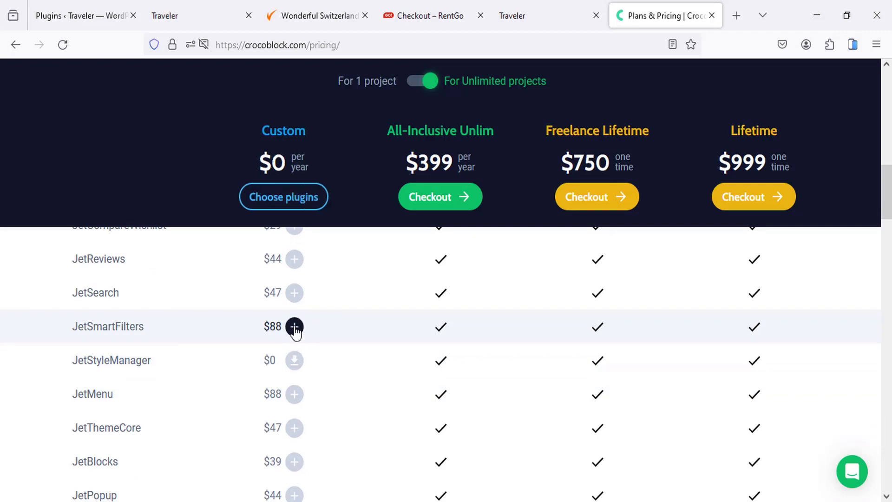
left_click(295, 328)
Step: Add JetElements, JetTabs and JetTricks to the custom bundle, totalling $270/year
scroll(237, 325, "up", 5)
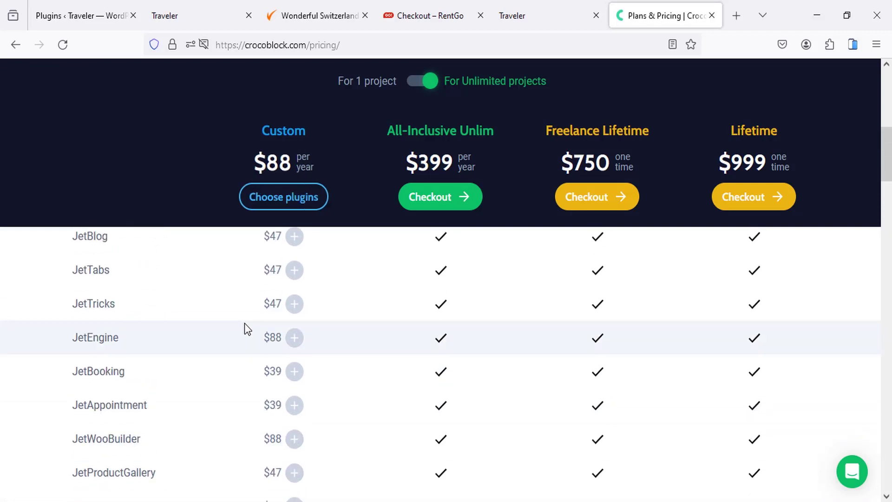
scroll(232, 316, "up", 2)
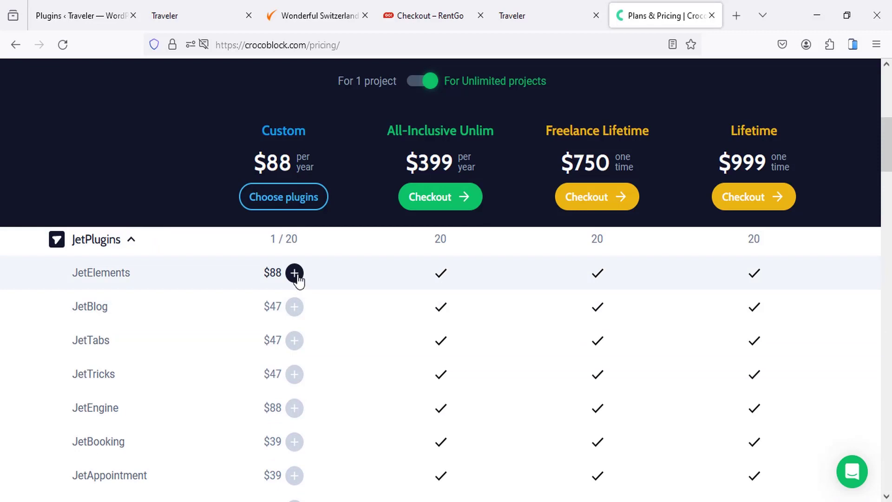
left_click(295, 274)
left_click(294, 342)
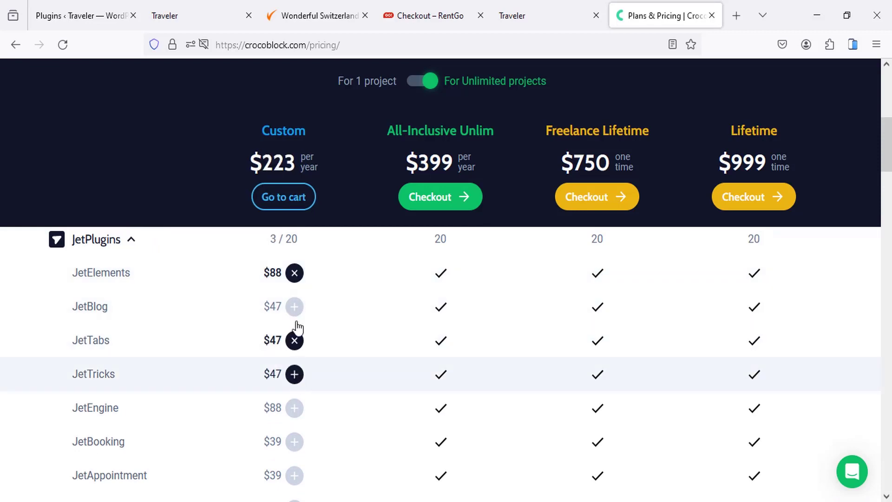
left_click(294, 374)
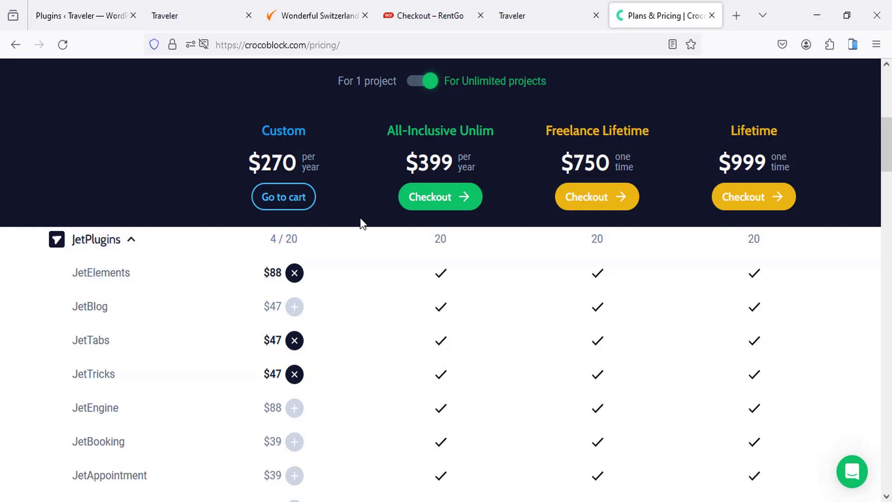
scroll(362, 223, "up", 1)
scroll(361, 217, "up", 2)
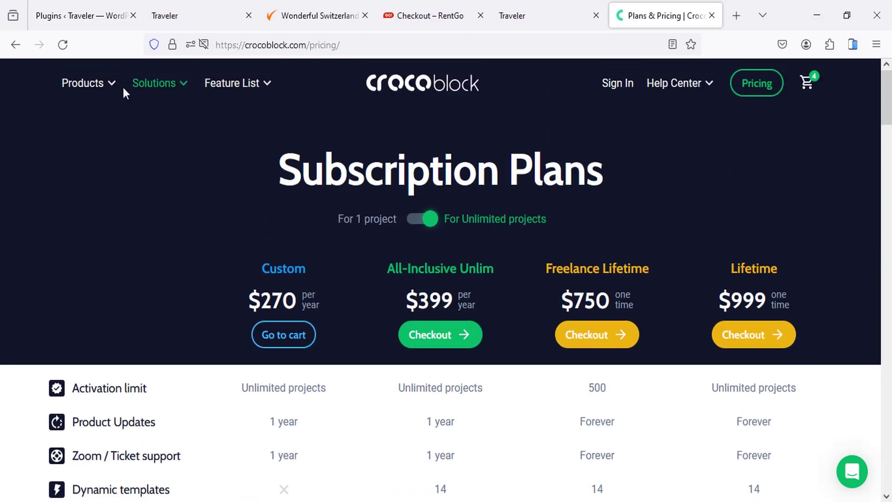
Step: Take an area screenshot of the Crocoblock plugins menu
mouse_move(97, 88)
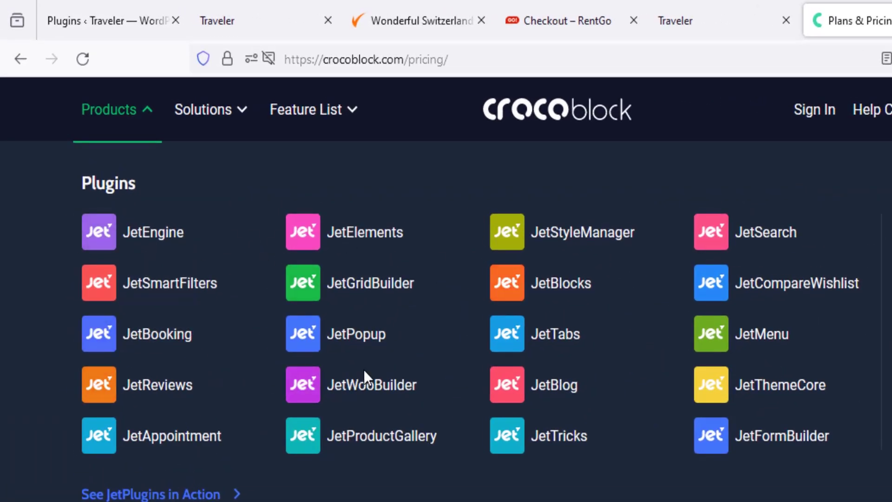
key("Print")
mouse_move(47, 143)
left_mouse_down()
mouse_move(242, 269)
mouse_move(804, 492)
mouse_move(876, 501)
left_mouse_up()
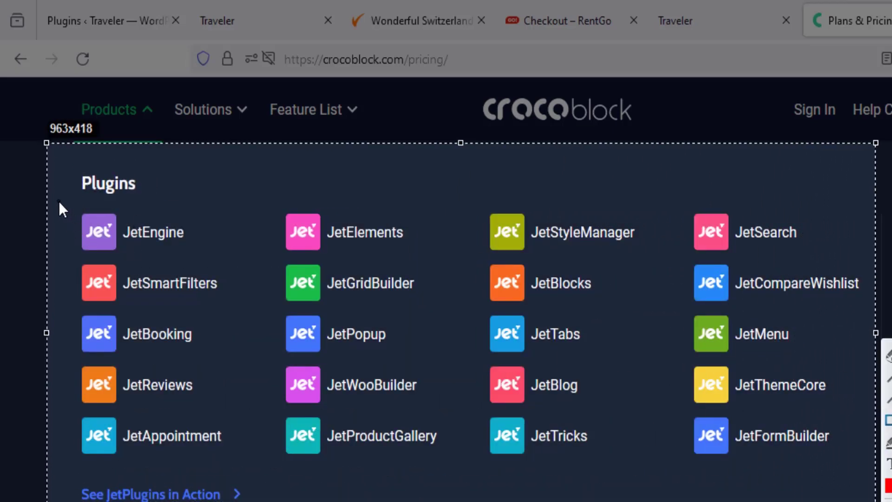
Step: Box JetEngine, JetSmartFilters, JetBooking and JetAppointment in red, underlining JetBooking and JetAppointment
mouse_move(58, 197)
left_mouse_down()
mouse_move(199, 256)
mouse_move(208, 252)
left_mouse_up()
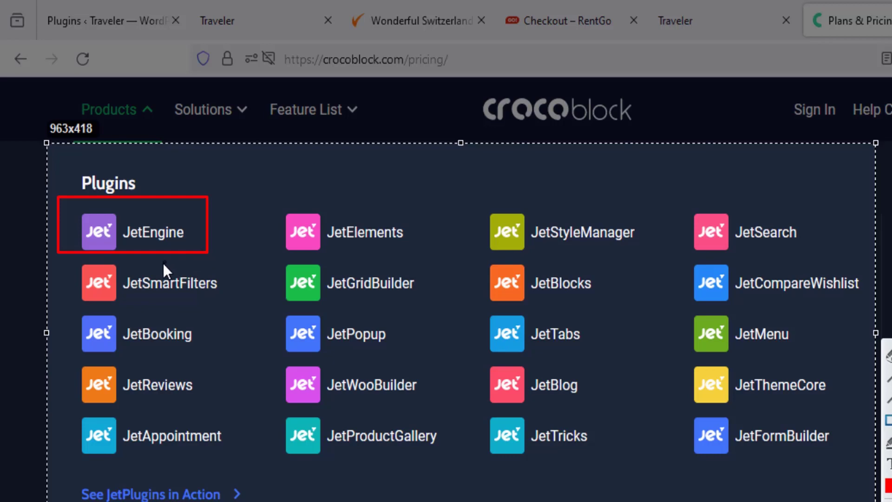
left_click_drag(70, 251, 229, 312)
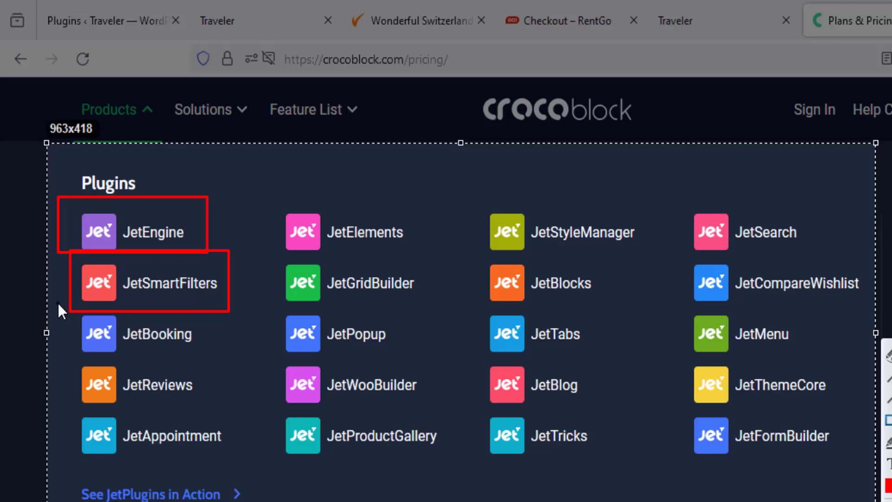
left_click_drag(49, 301, 222, 363)
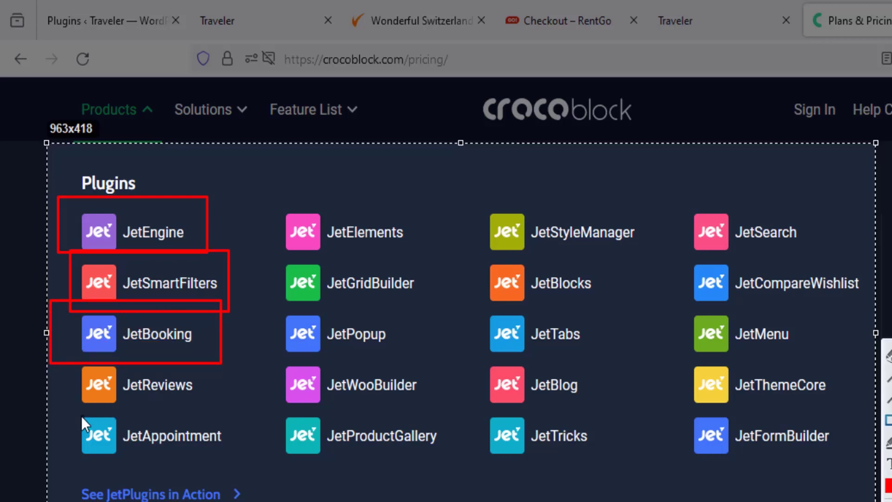
left_click_drag(69, 409, 235, 466)
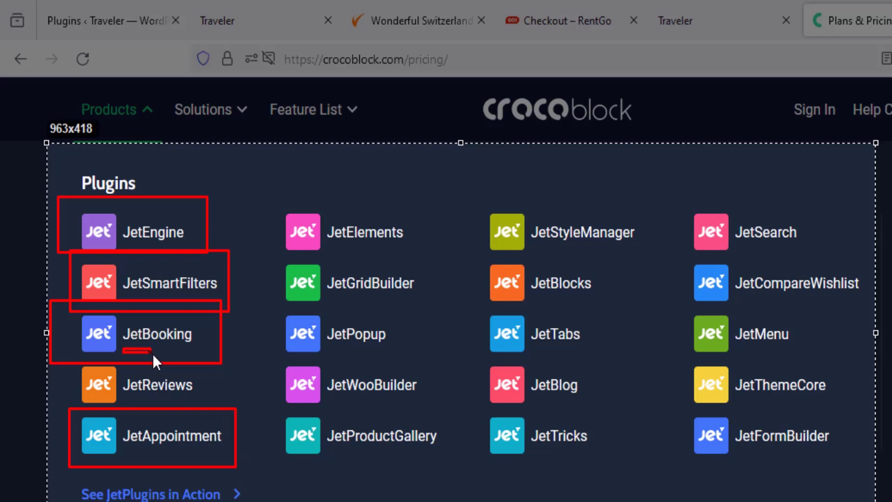
left_click_drag(188, 353, 194, 351)
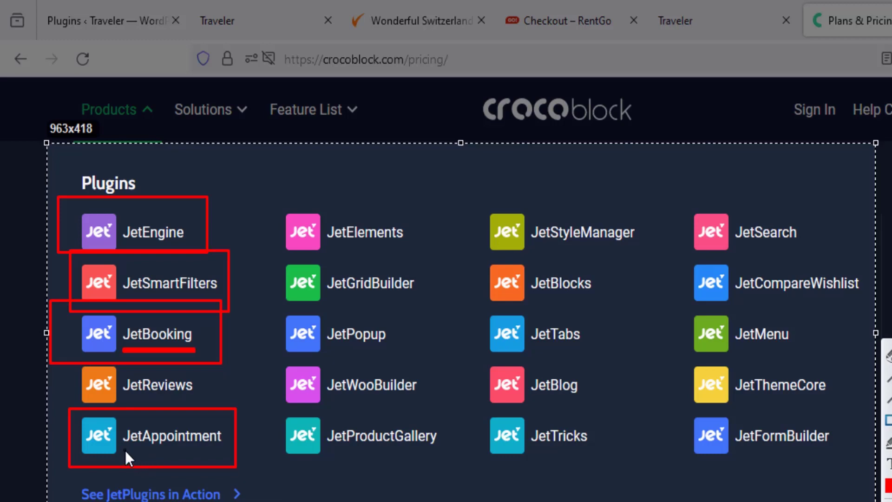
left_click_drag(125, 449, 226, 448)
Step: Frame JetElements, JetPopup, JetWooBuilder, JetSearch, JetMenu, JetThemeCore, JetFormBuilder and JetBlog, then discard the capture
left_click_drag(278, 203, 430, 257)
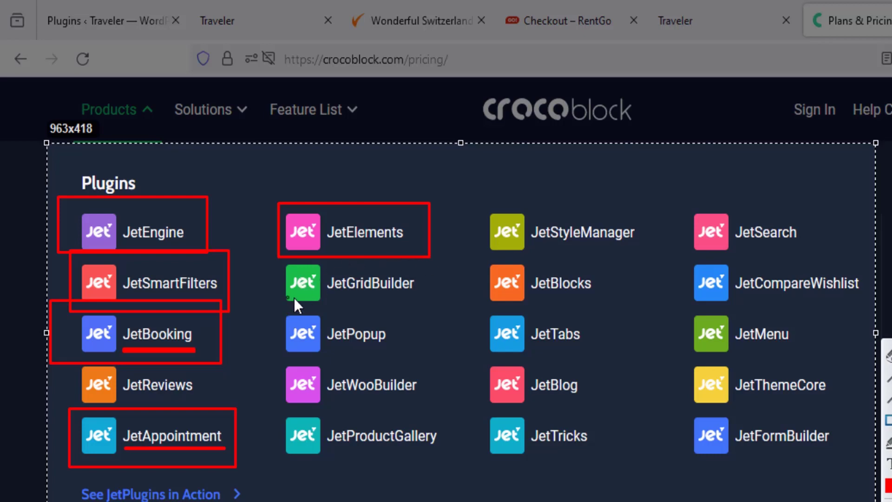
mouse_move(277, 315)
left_mouse_down()
mouse_move(391, 337)
mouse_move(406, 354)
left_mouse_up()
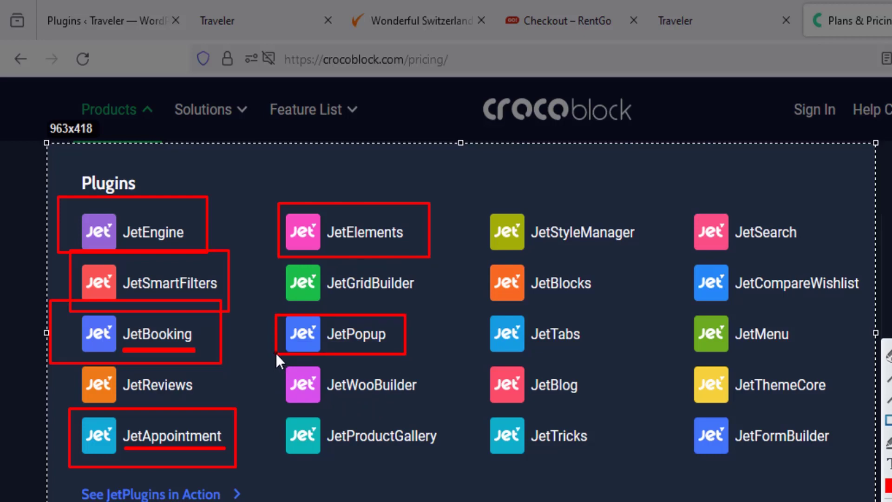
left_click_drag(276, 354, 428, 409)
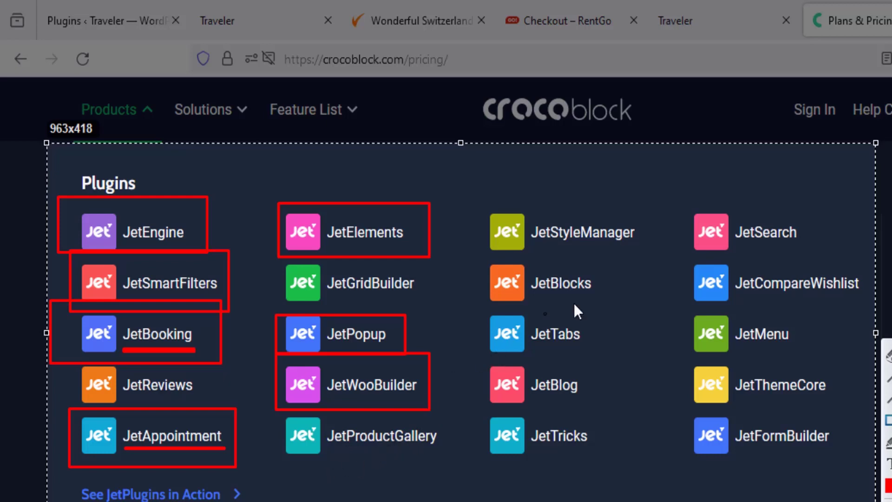
mouse_move(673, 193)
left_mouse_down()
mouse_move(782, 236)
mouse_move(808, 257)
left_mouse_up()
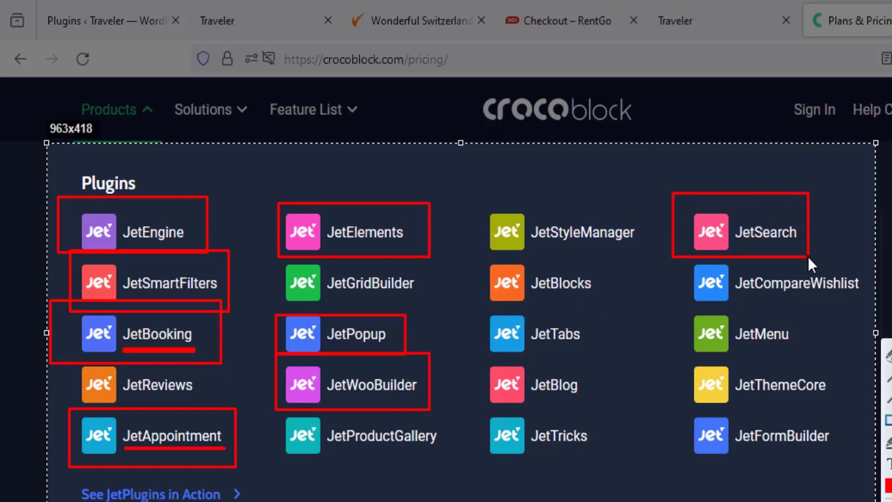
left_click_drag(675, 307, 819, 359)
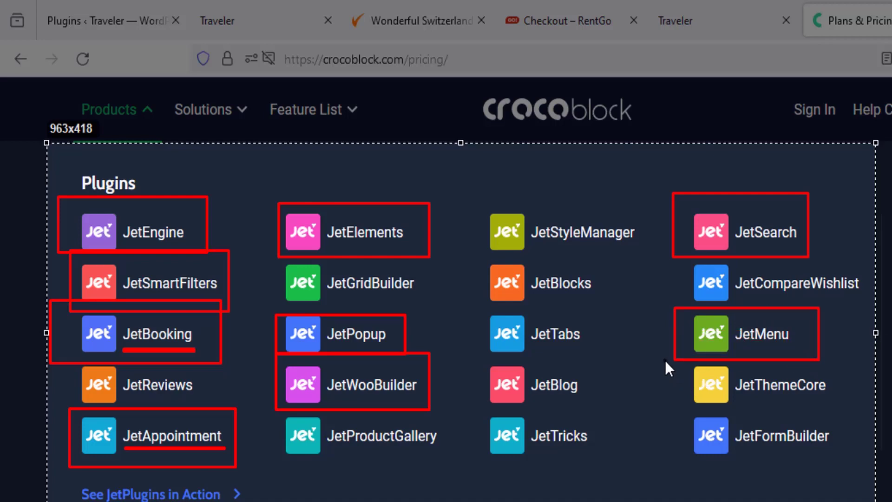
mouse_move(665, 361)
left_mouse_down()
mouse_move(785, 399)
mouse_move(835, 402)
left_mouse_up()
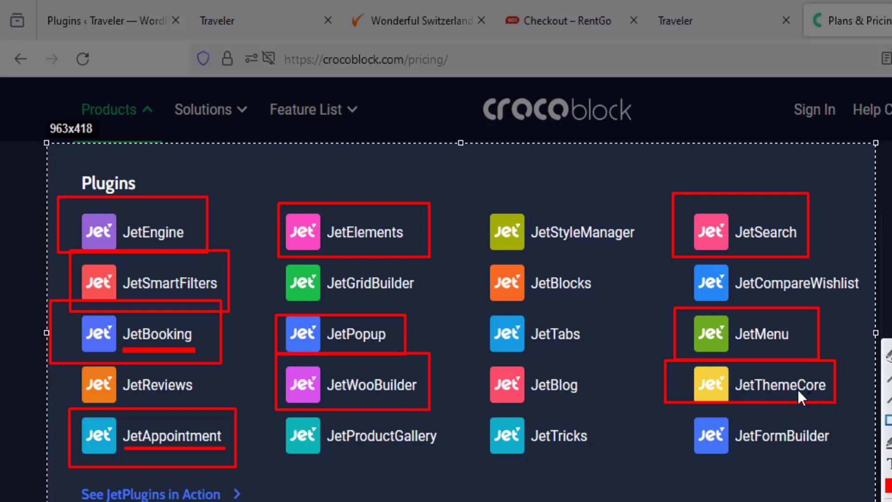
left_click_drag(839, 468, 650, 399)
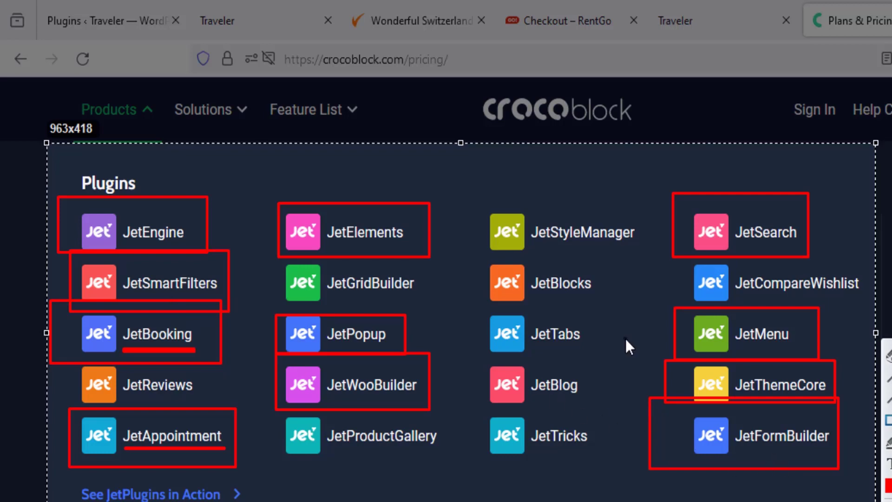
left_click_drag(467, 352, 609, 411)
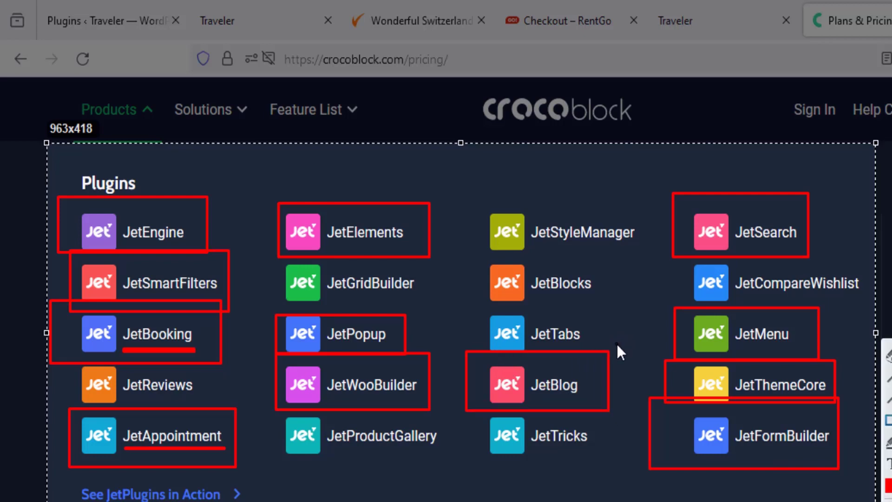
key("Escape")
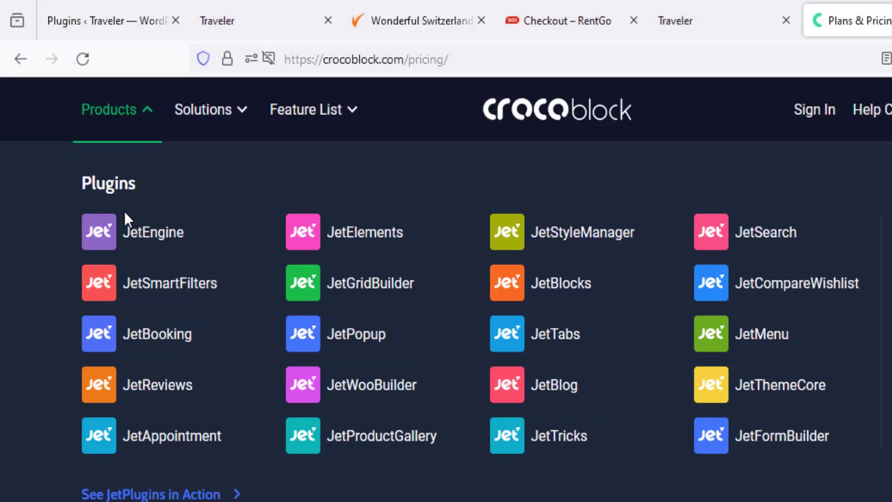
Step: Capture the plugins area, box JetEngine–JetBooking and JetFormBuilder, then return to the Crocoblock home page
key("Print")
mouse_move(45, 182)
left_mouse_down()
mouse_move(891, 471)
mouse_move(891, 490)
left_mouse_up()
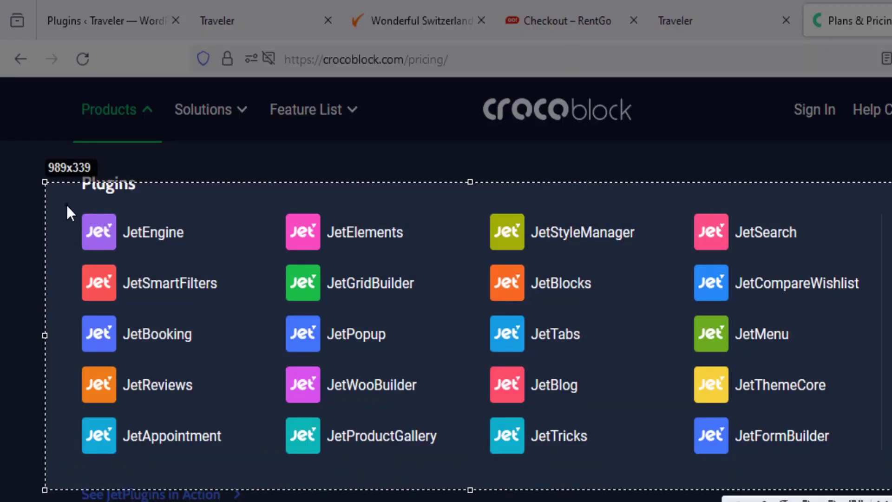
mouse_move(66, 205)
left_mouse_down()
mouse_move(213, 249)
mouse_move(230, 298)
mouse_move(232, 362)
left_mouse_up()
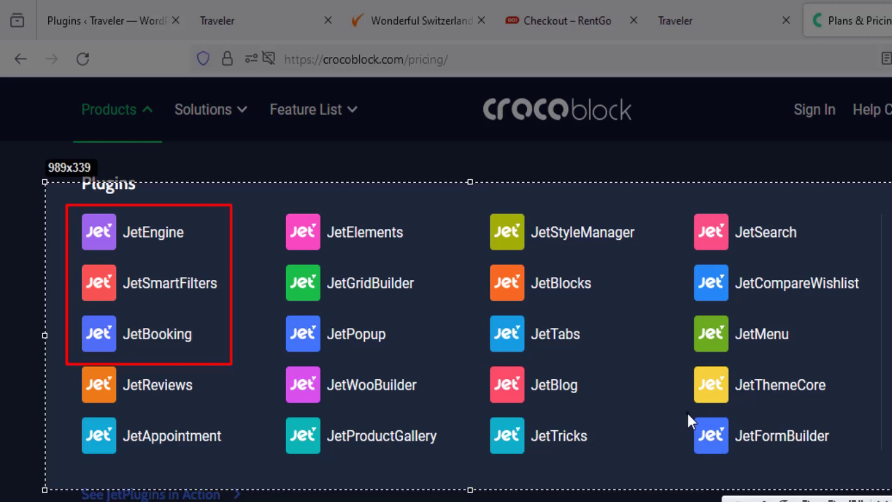
left_click_drag(683, 411, 855, 469)
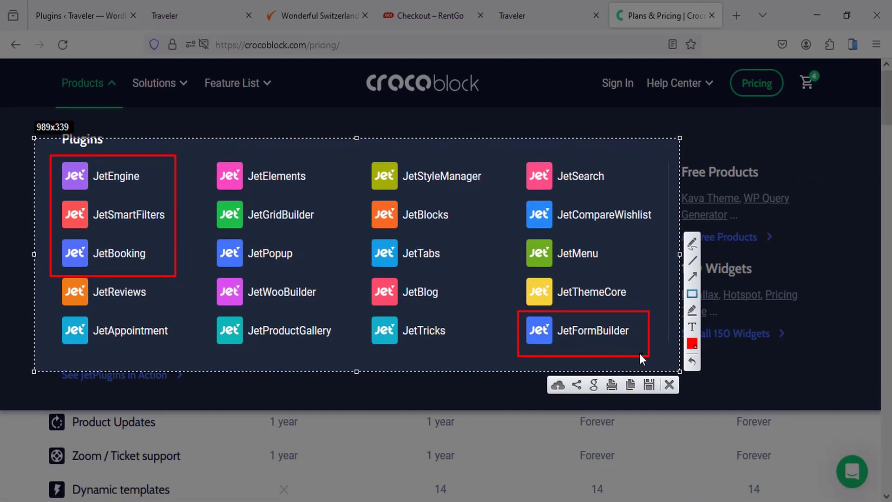
key("Escape")
left_click(427, 95)
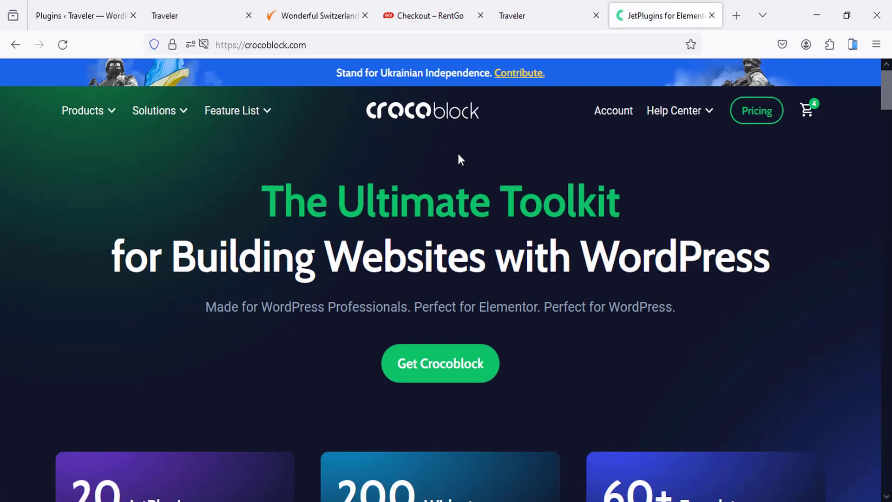
Step: Open the 60+ Templates Dynamic Templates page and scroll down toward the Travengo template
scroll(458, 154, "down", 4)
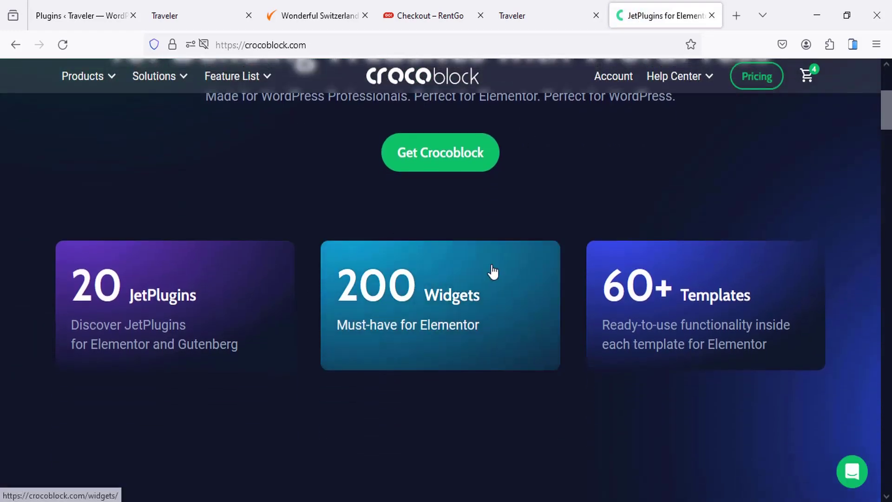
left_click(683, 311)
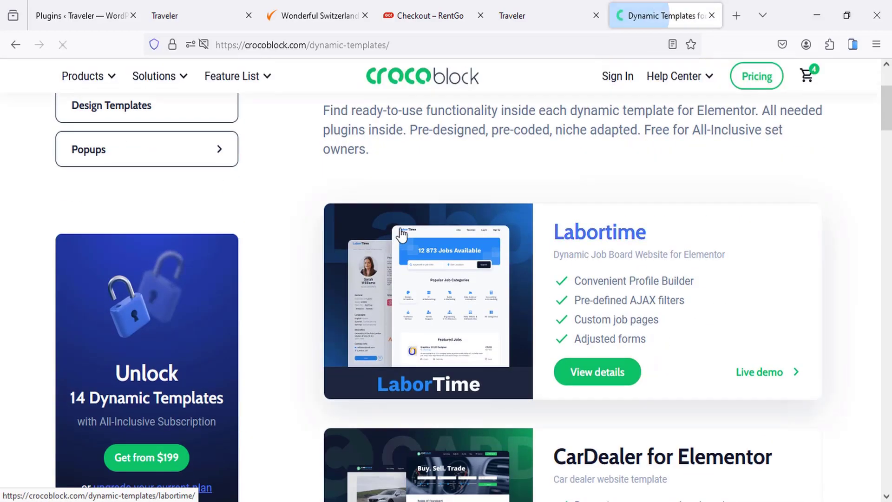
scroll(346, 230, "down", 5)
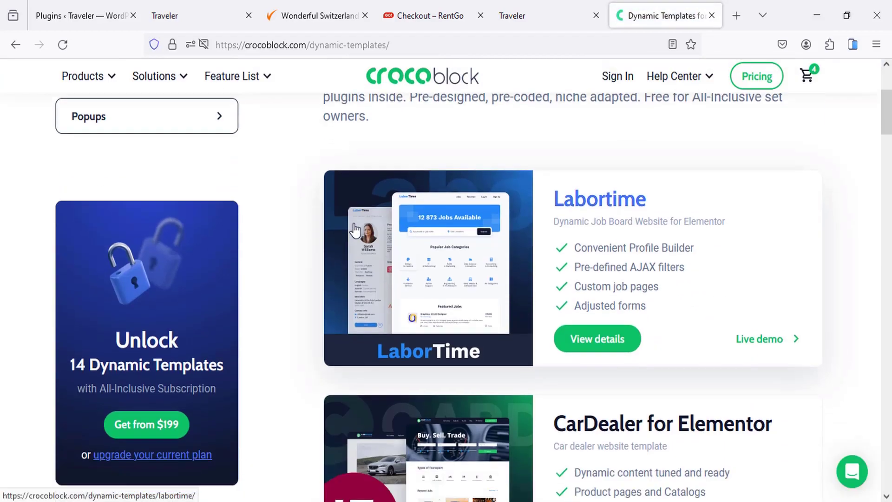
scroll(464, 274, "up", 3)
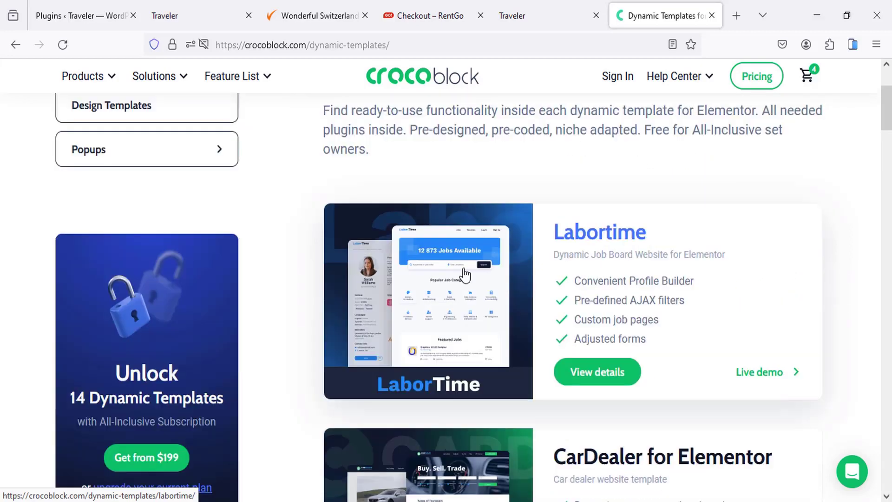
scroll(465, 275, "down", 12)
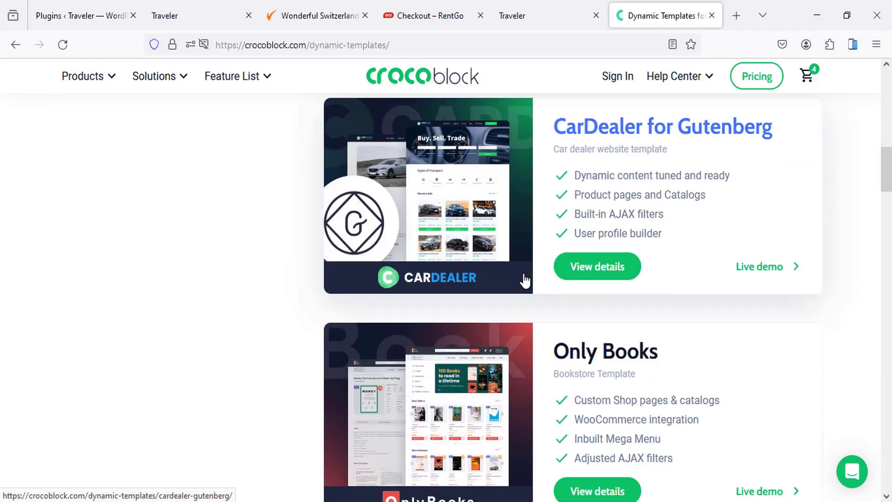
scroll(524, 280, "down", 10)
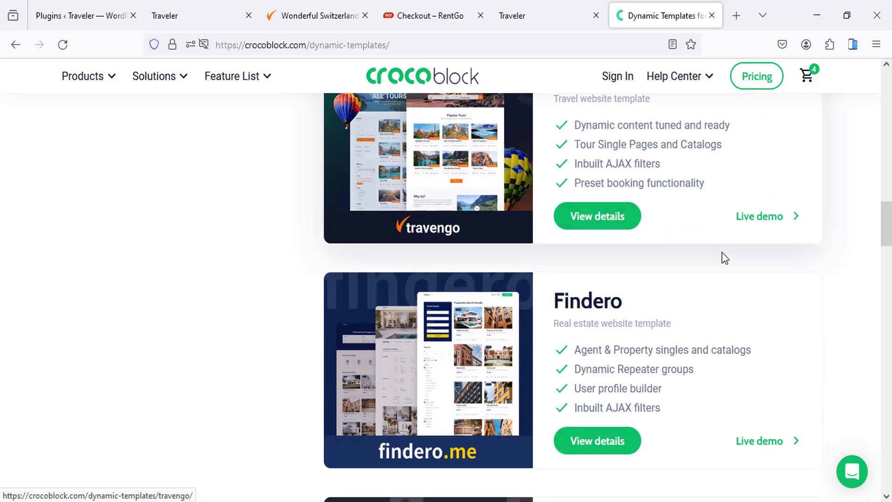
Step: From the Travengo demo home page, search for tours with Country set to Poland
left_click(353, 7)
scroll(481, 289, "up", 6)
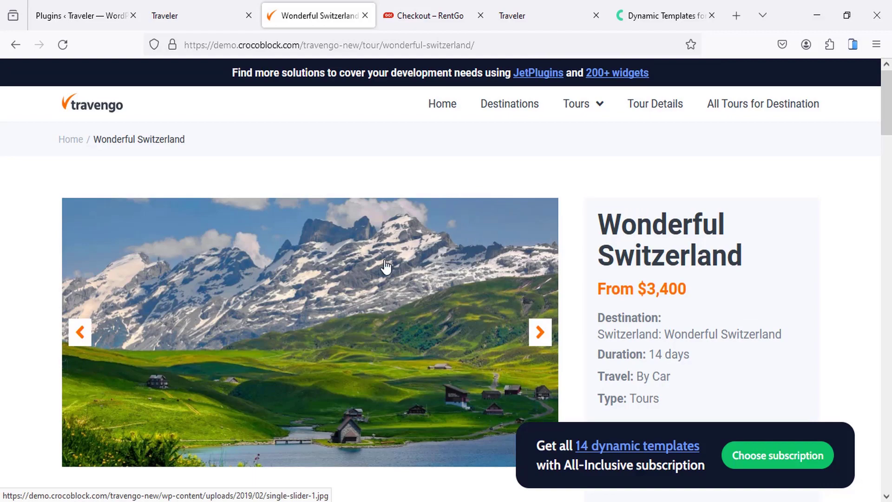
scroll(385, 268, "down", 3)
scroll(385, 267, "up", 3)
left_click(448, 109)
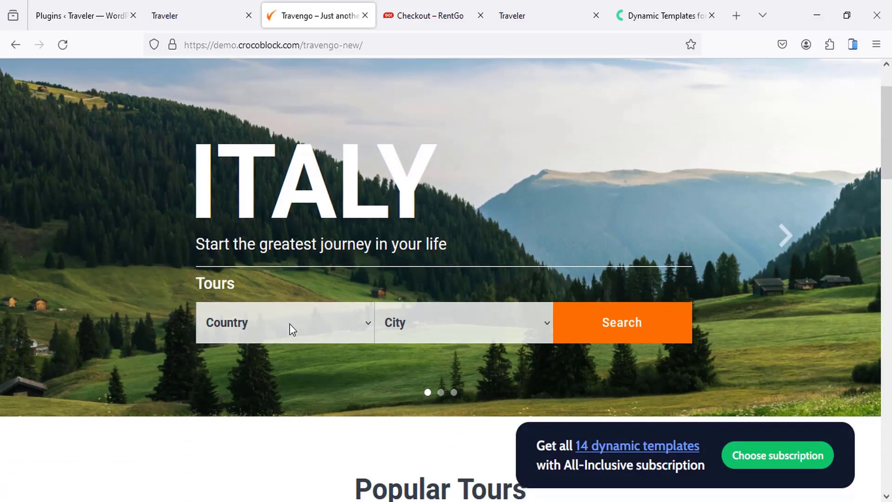
left_click(289, 324)
left_click(265, 237)
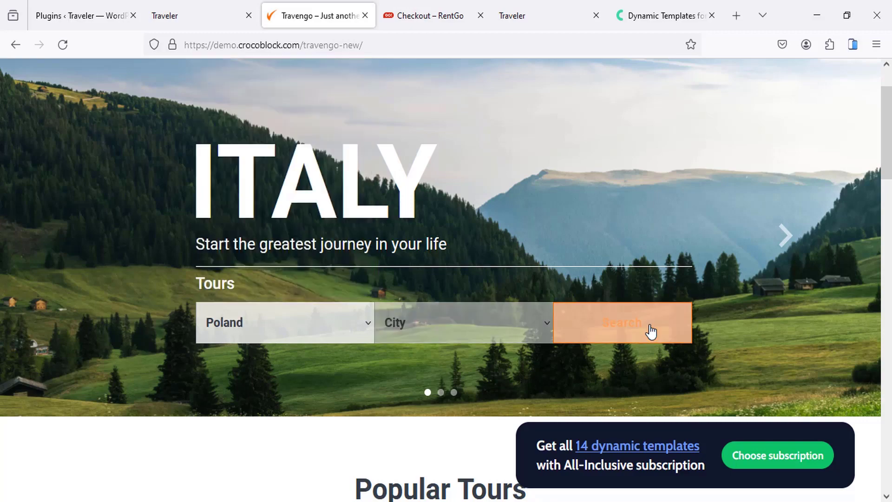
left_click(603, 314)
Step: Open the Discover Poland tour from the results, then return to the Dynamic Templates tab
scroll(453, 280, "down", 5)
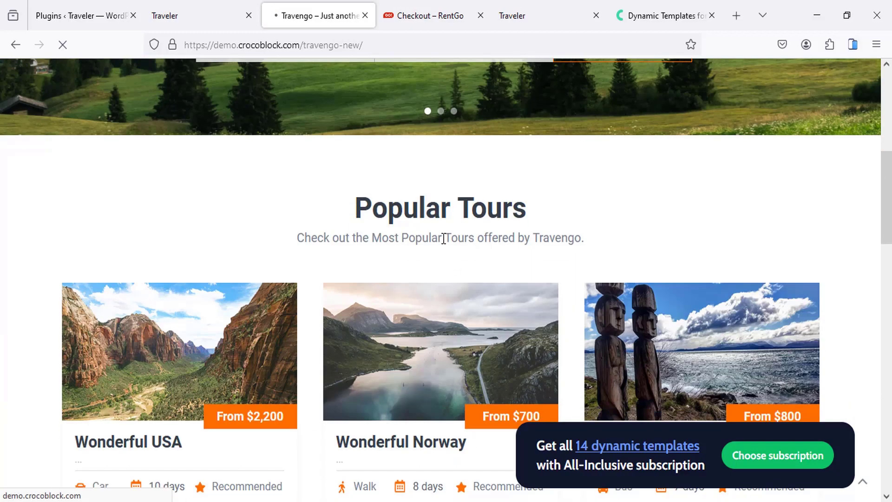
scroll(379, 231, "down", 10)
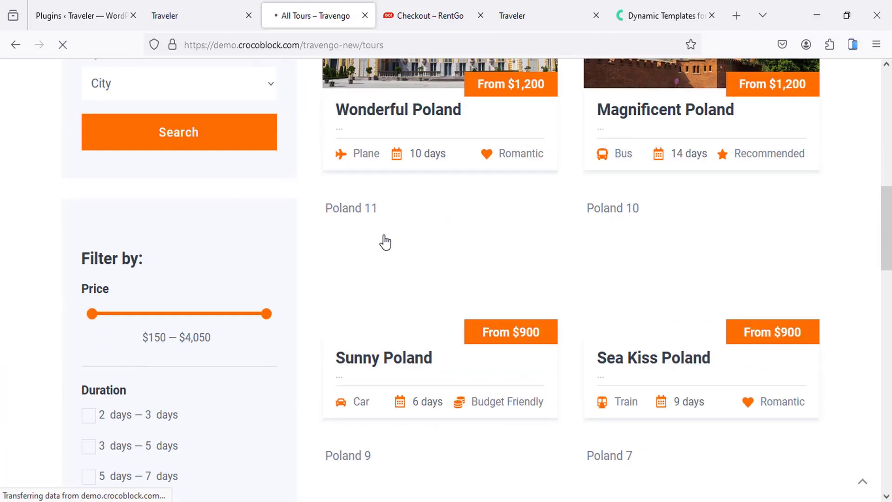
scroll(384, 239, "down", 10)
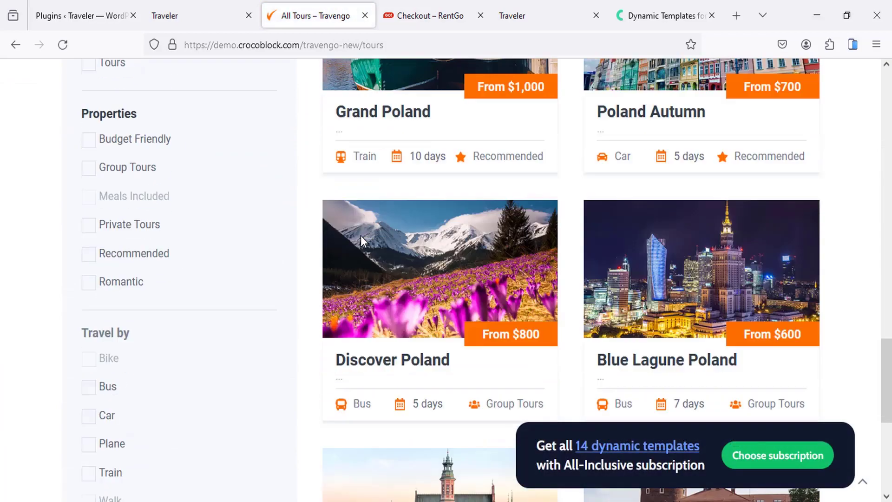
scroll(361, 236, "down", 3)
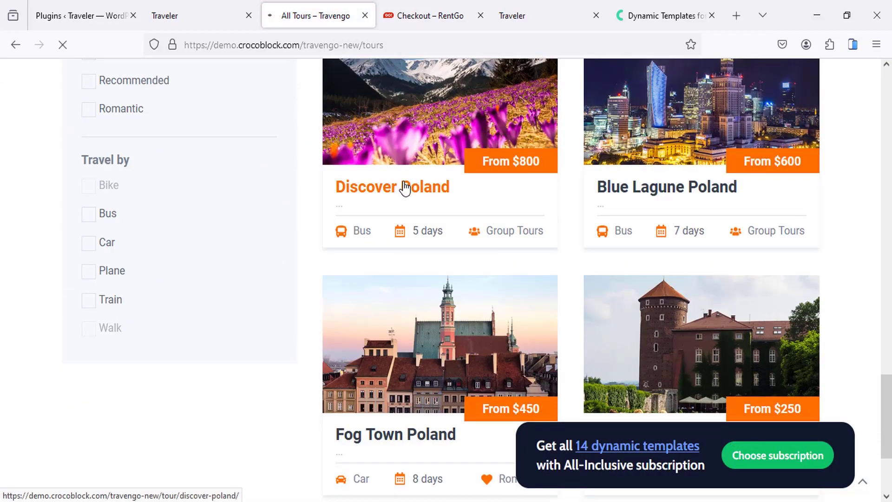
left_click(405, 188)
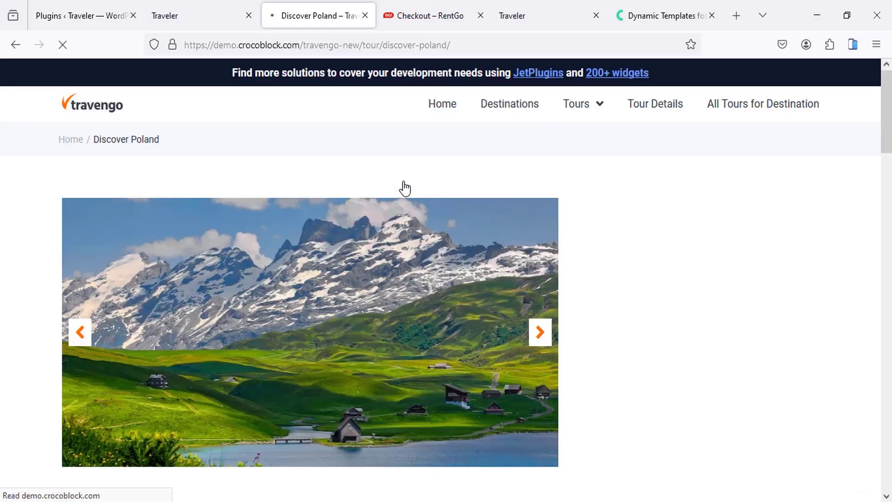
scroll(650, 176, "down", 4)
scroll(309, 265, "down", 4)
scroll(624, 223, "up", 8)
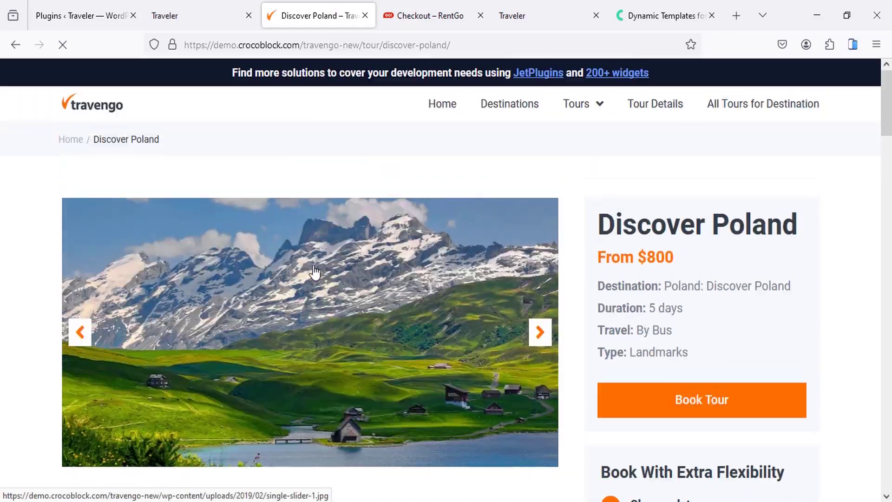
left_click(663, 13)
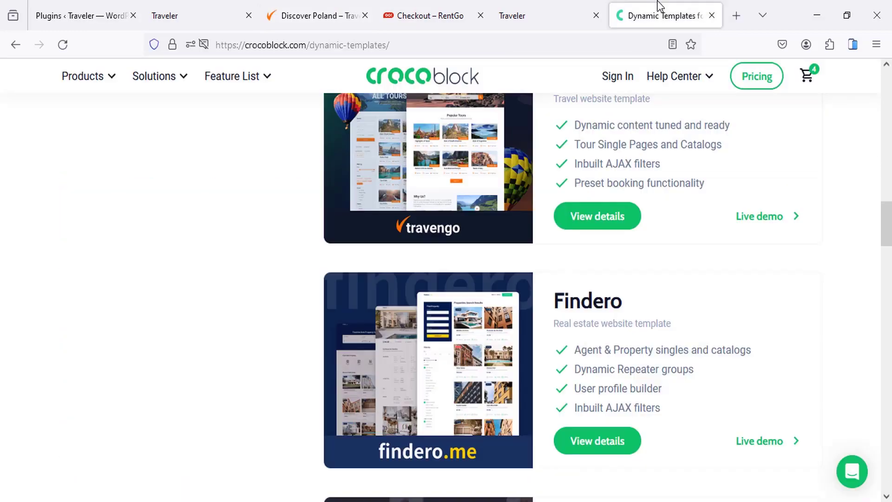
Step: Find the Bristol hotel card and open its Live demo in a new background tab
scroll(585, 262, "down", 4)
scroll(584, 262, "down", 6)
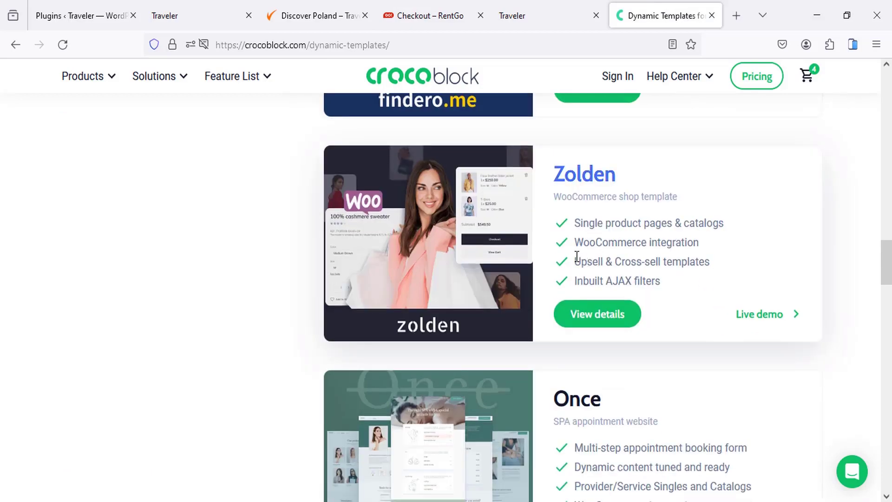
scroll(528, 225, "up", 3)
scroll(465, 230, "down", 5)
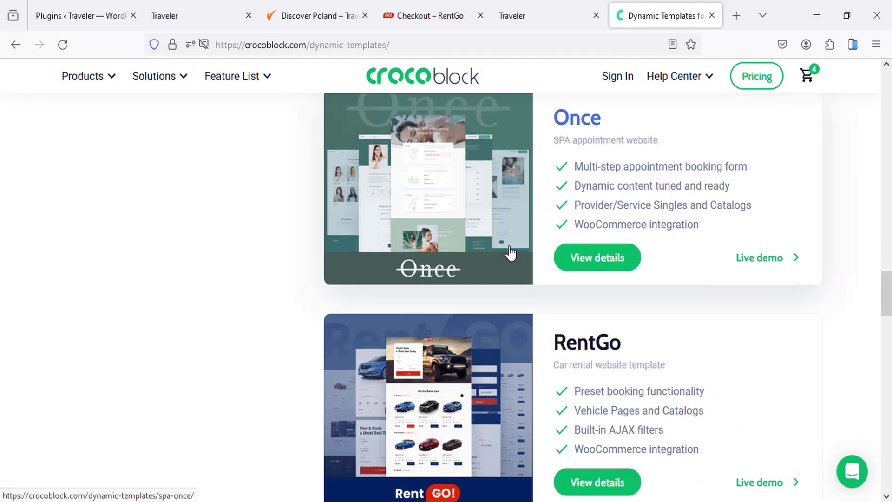
scroll(516, 256, "down", 4)
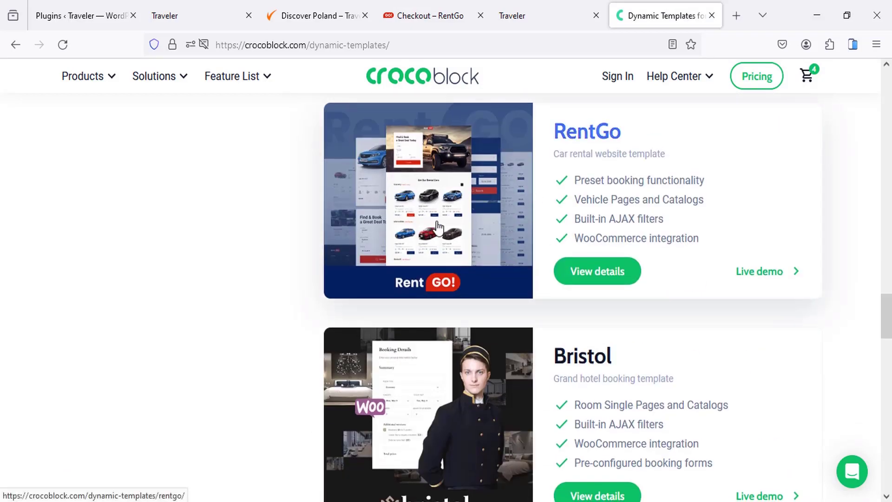
scroll(455, 229, "down", 4)
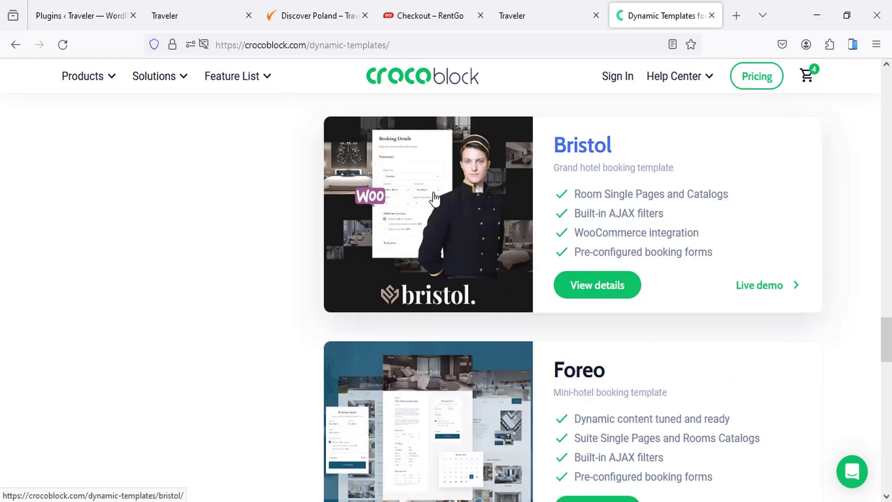
middle_click(760, 289)
Step: In the Bristol demo, choose the Economy room type and open the Economy Room page
left_click(673, 15)
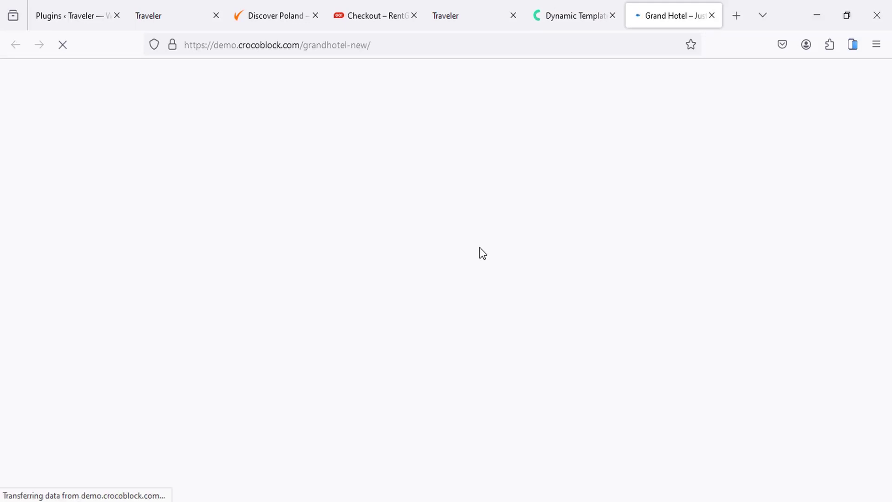
scroll(480, 249, "down", 4)
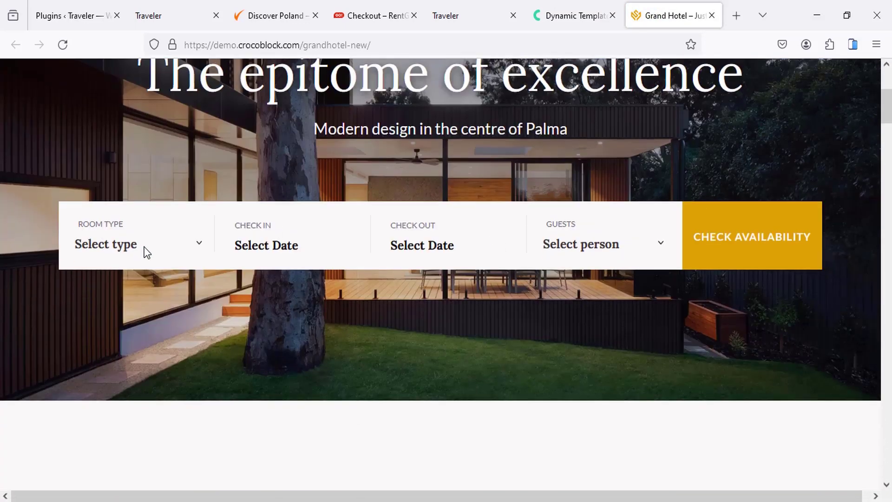
left_click(160, 247)
left_click(129, 291)
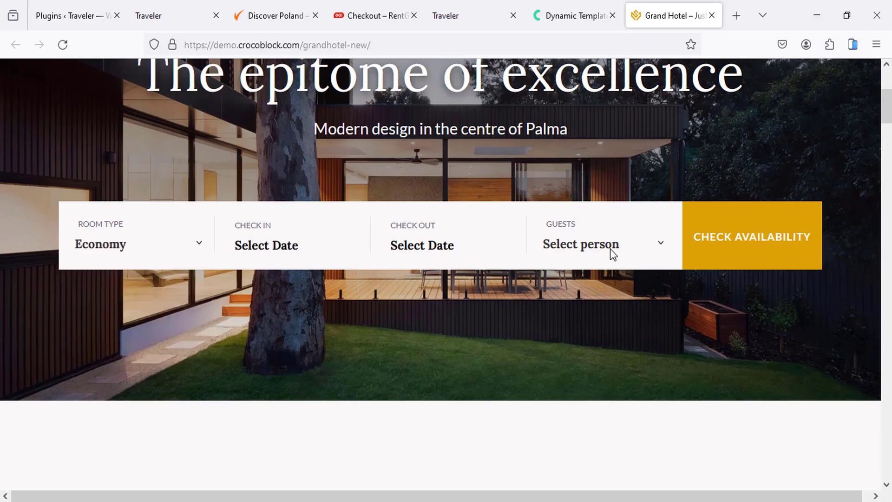
scroll(611, 254, "down", 10)
scroll(481, 253, "down", 12)
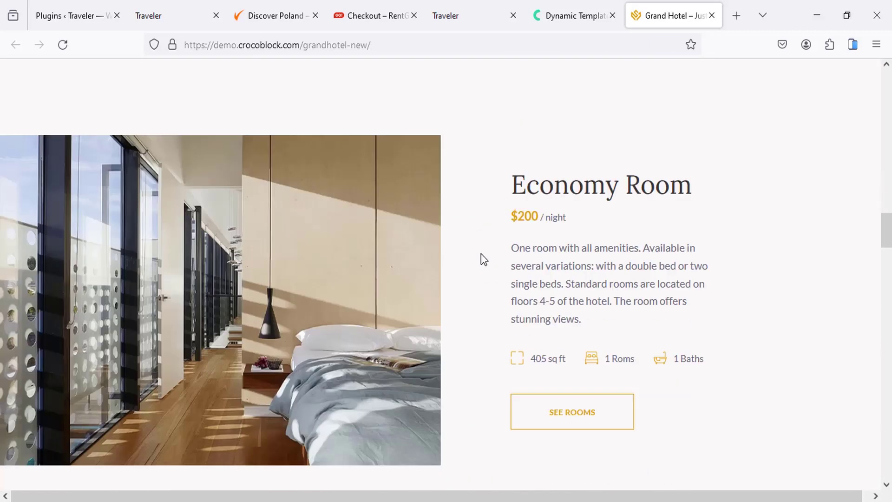
left_click(558, 223)
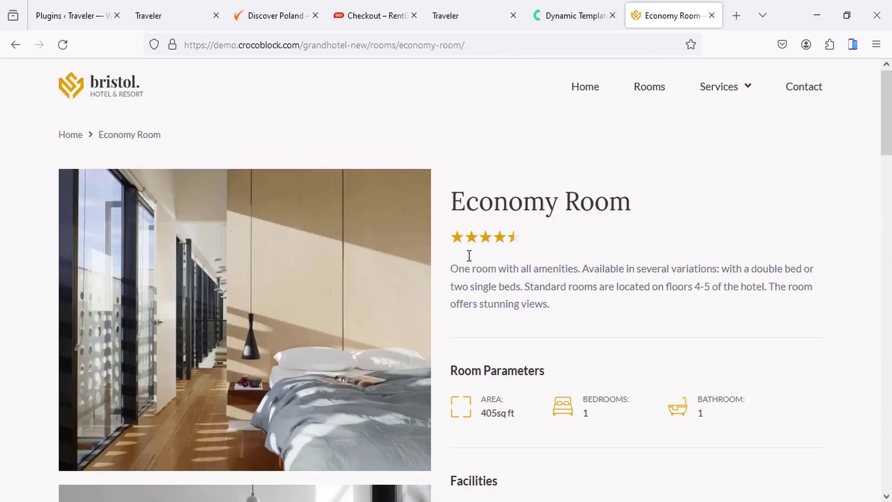
Step: Open the Economy Room booking form and add the $20 transfer for a $20.00 total
scroll(469, 257, "down", 14)
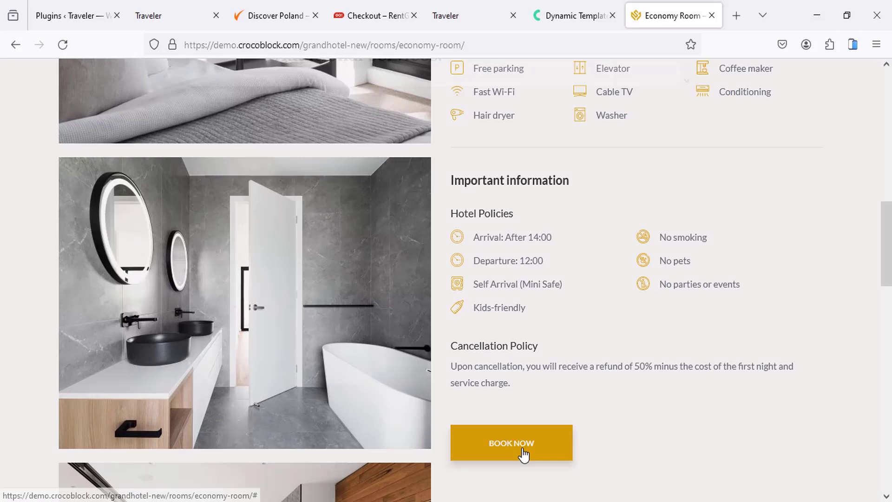
left_click(524, 454)
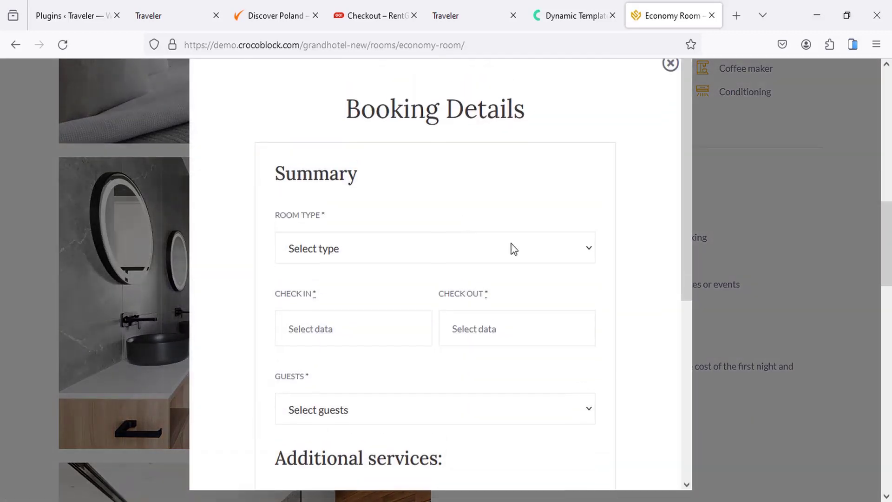
scroll(384, 247, "down", 6)
left_click(328, 264)
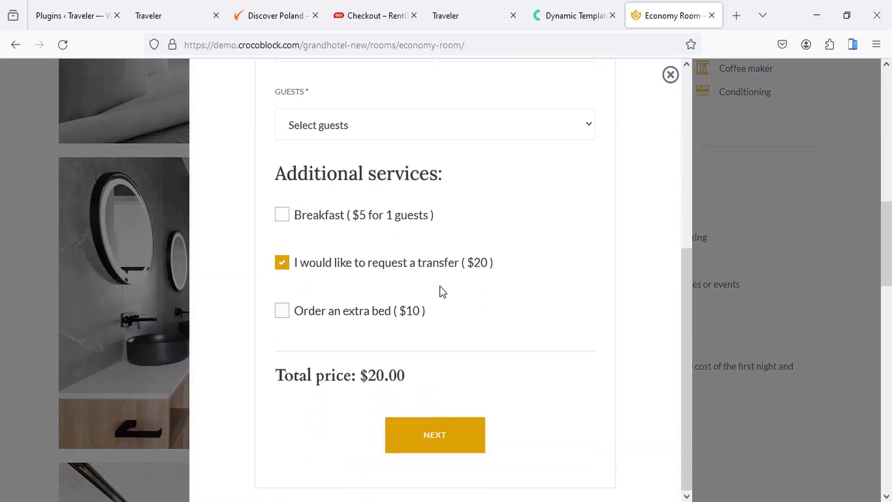
scroll(443, 292, "up", 6)
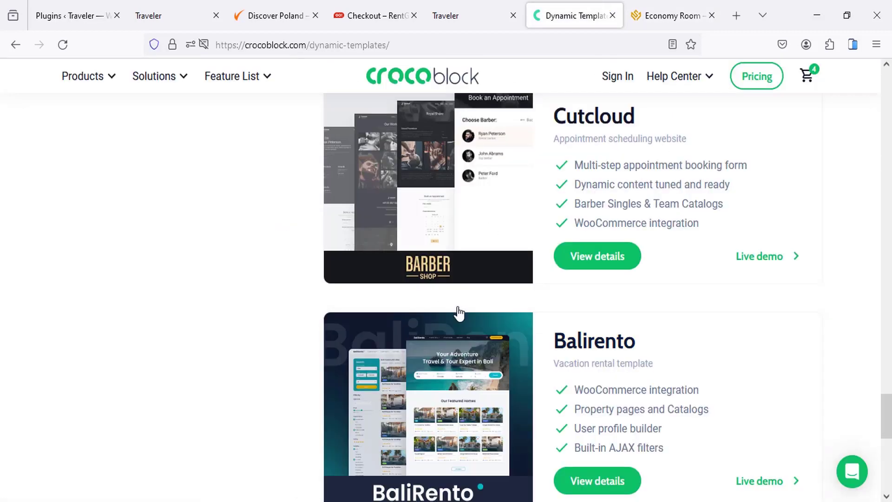
Step: Return to the top of the Crocoblock homepage and drop open the Products menu's JetPlugins list
scroll(457, 307, "up", 10)
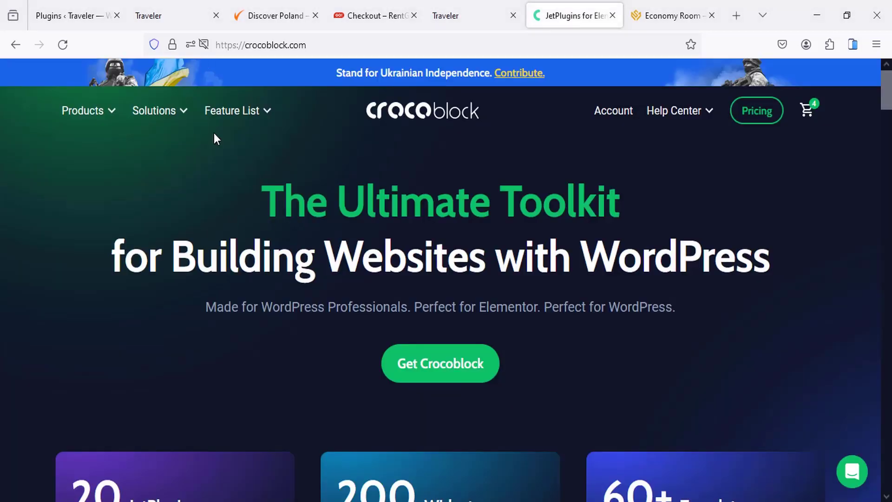
mouse_move(99, 106)
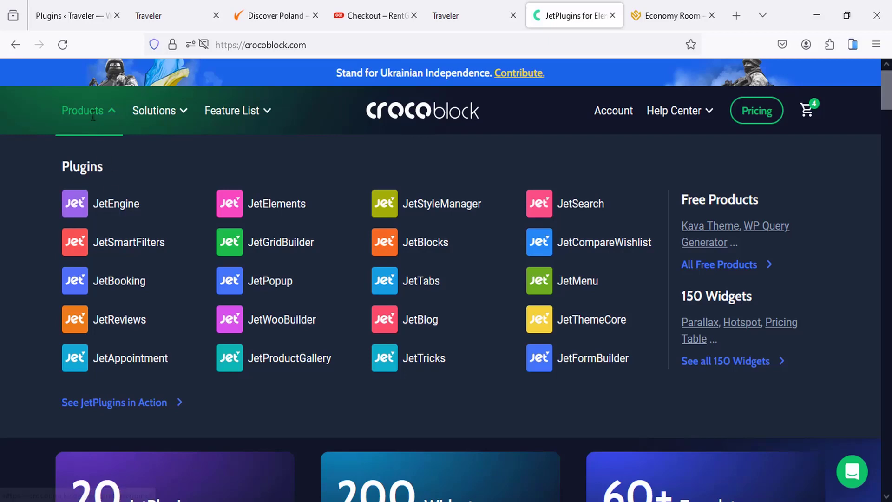
Step: Open the JetEngine plugin page and highlight text in its Custom Post Type section
left_click(115, 206)
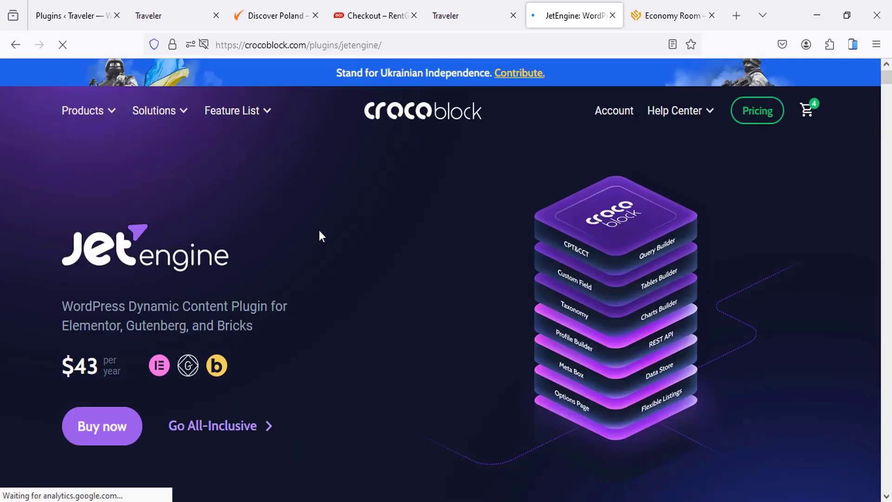
scroll(320, 232, "down", 10)
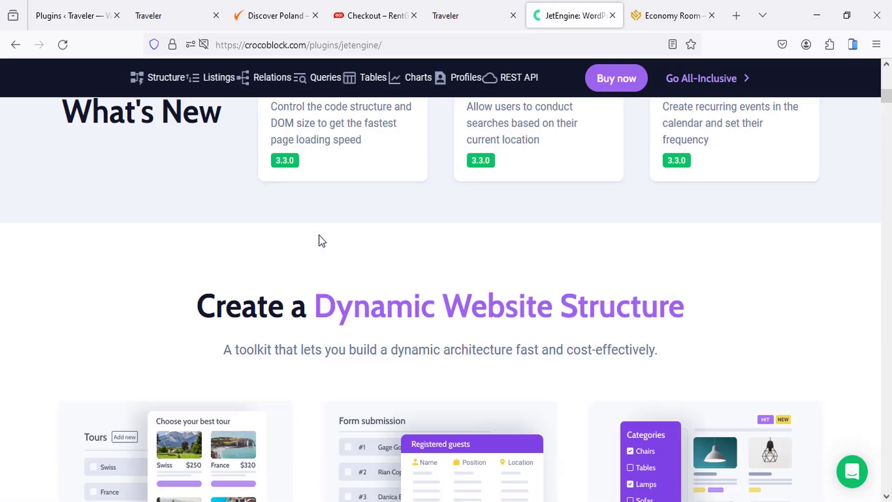
scroll(257, 247, "up", 3)
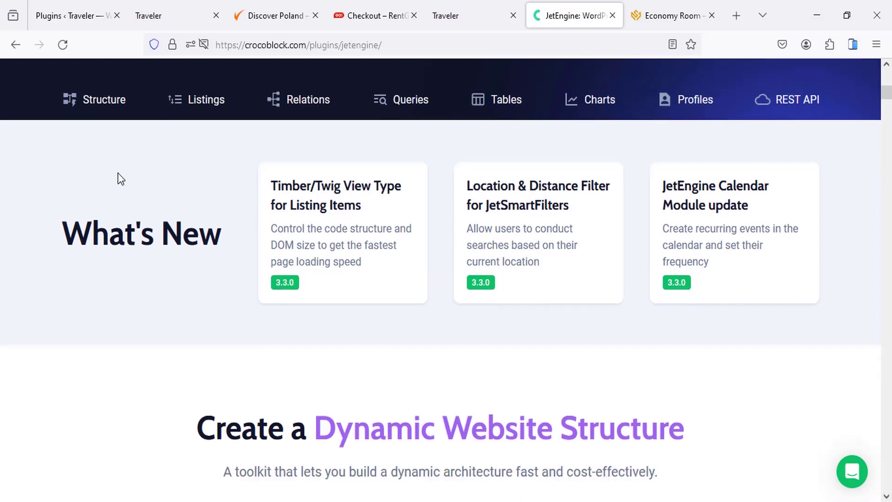
scroll(227, 216, "down", 5)
scroll(361, 211, "down", 1)
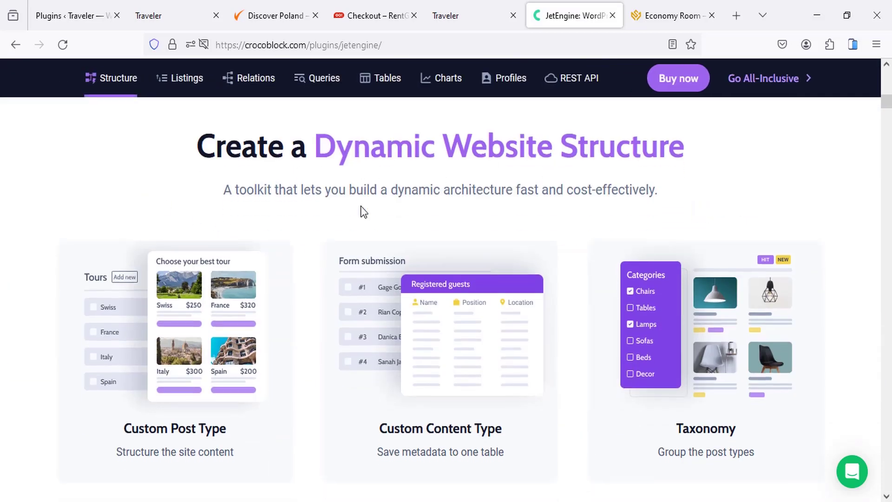
scroll(293, 282, "down", 1)
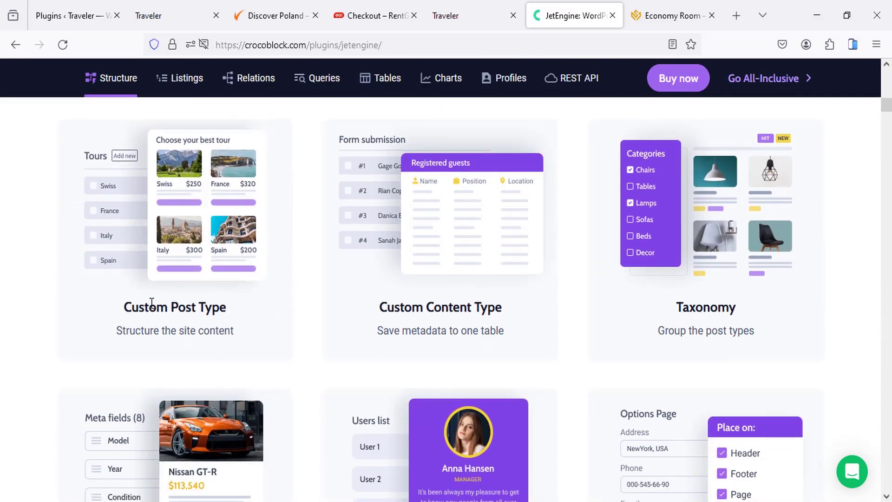
left_click_drag(151, 303, 464, 304)
left_click_drag(400, 306, 454, 307)
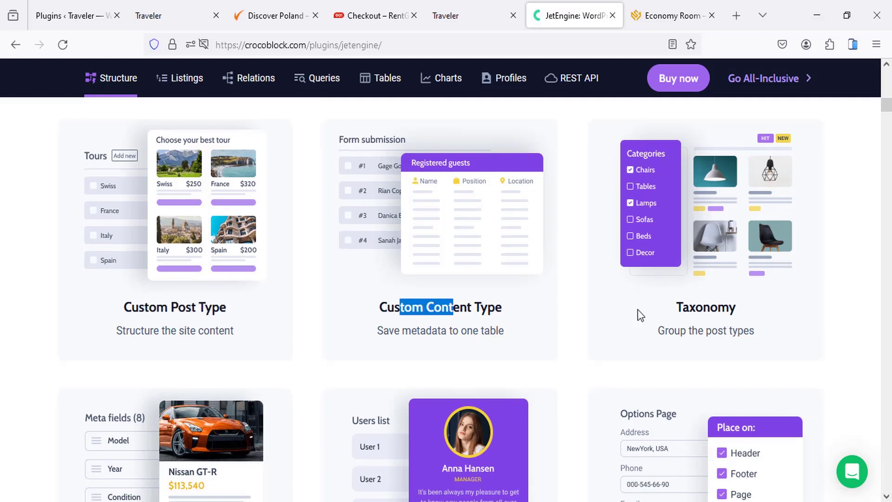
left_click_drag(684, 307, 704, 307)
scroll(394, 308, "down", 4)
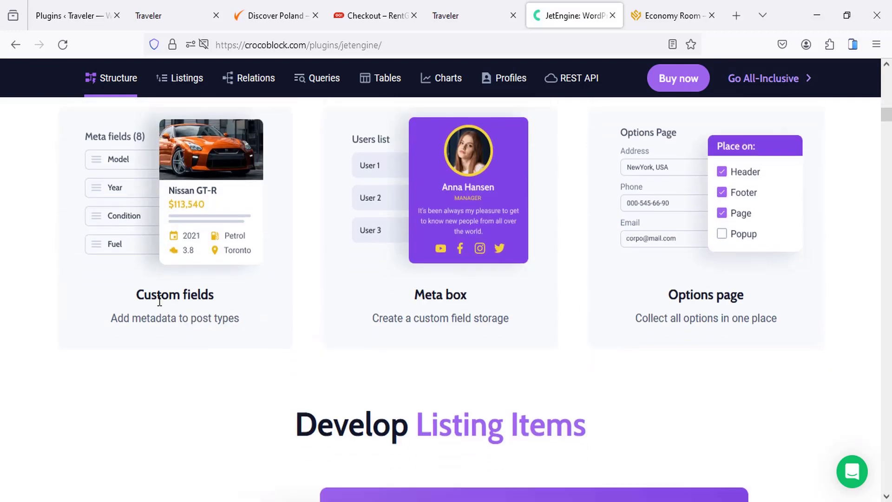
left_click_drag(160, 301, 354, 294)
Step: Browse down through JetEngine's listing and query features, then return to the page top
scroll(355, 295, "down", 3)
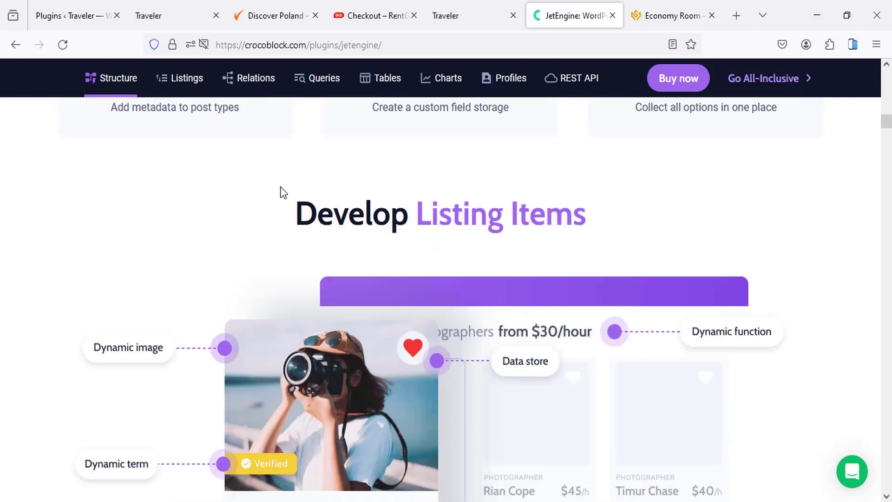
scroll(297, 197, "down", 2)
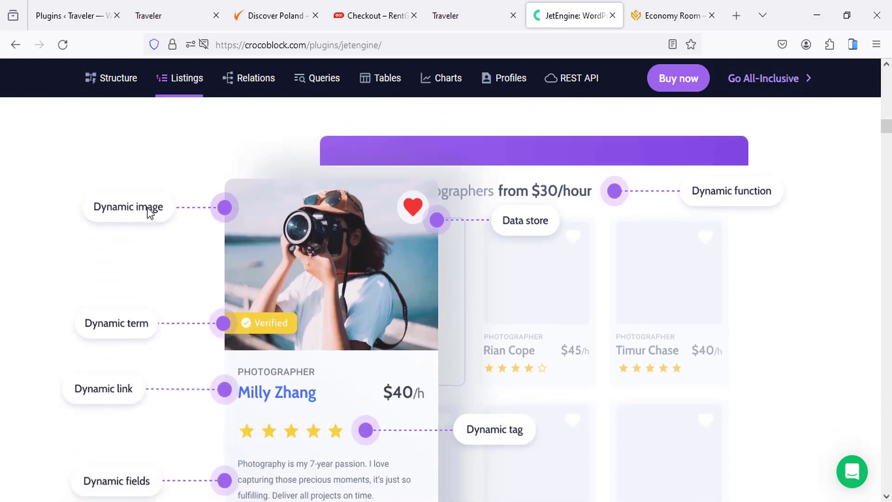
scroll(346, 202, "down", 1)
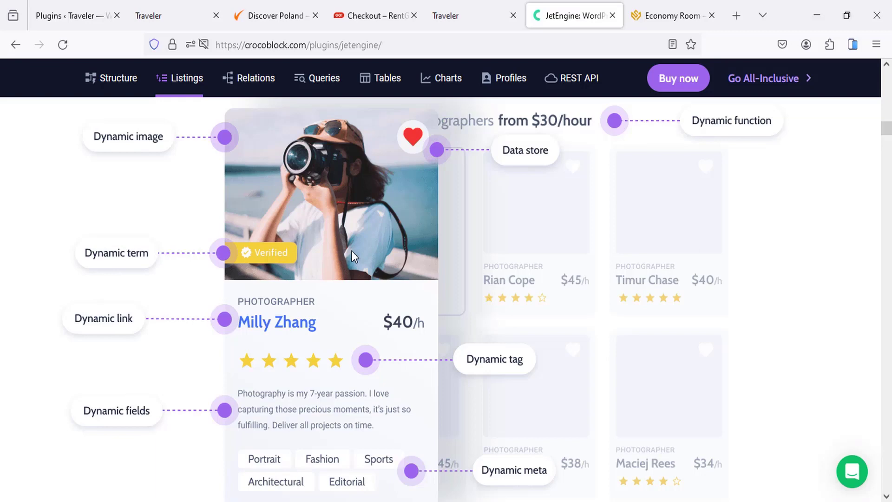
scroll(341, 241, "down", 8)
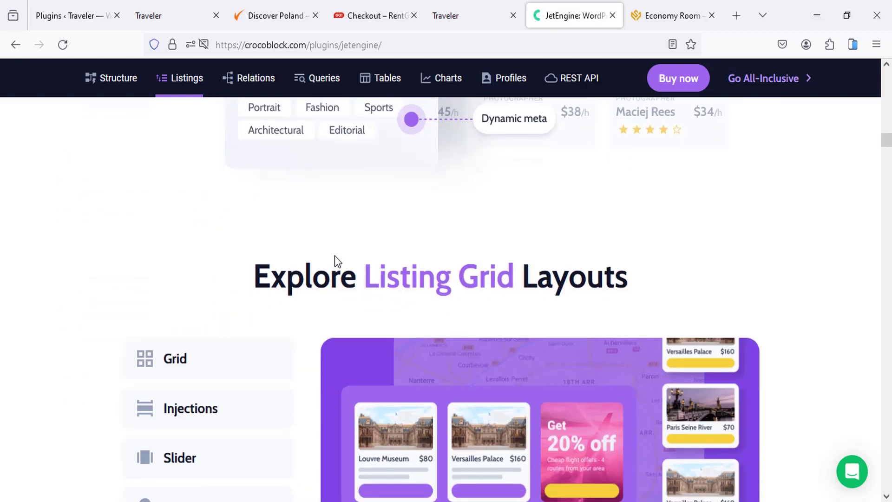
scroll(509, 127, "down", 1)
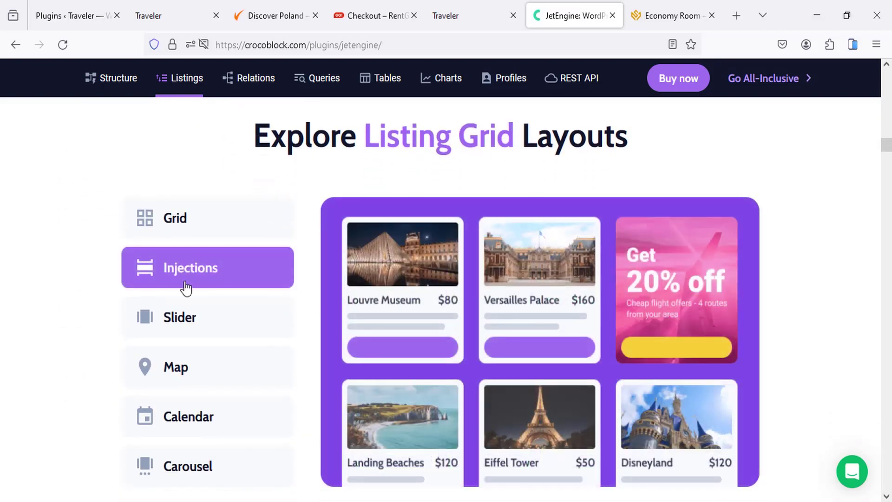
mouse_move(180, 379)
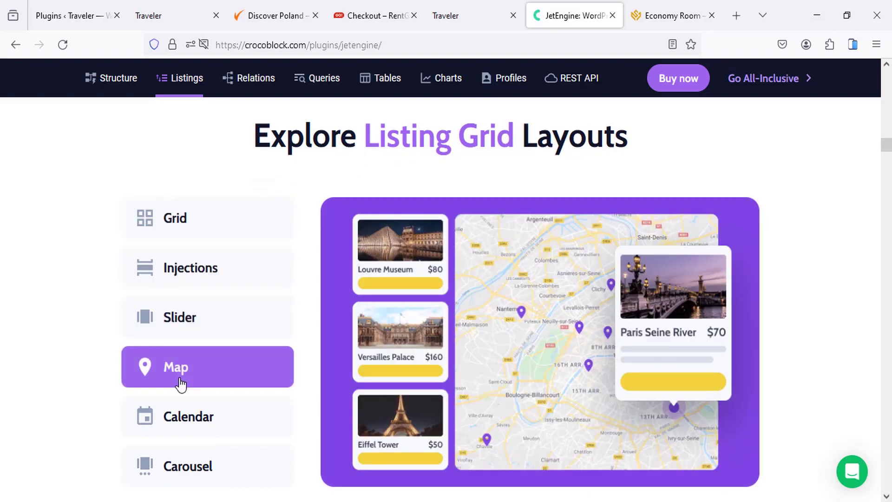
mouse_move(206, 430)
scroll(312, 361, "down", 8)
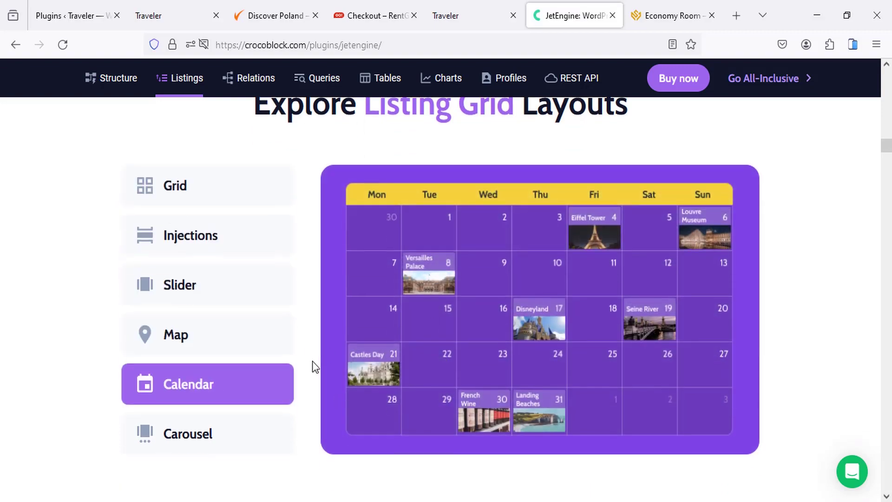
scroll(422, 260, "down", 20)
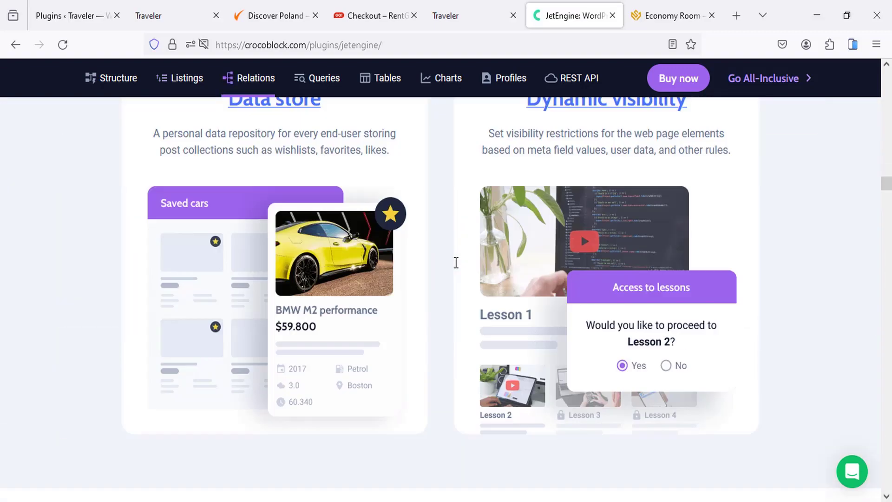
scroll(448, 310, "down", 15)
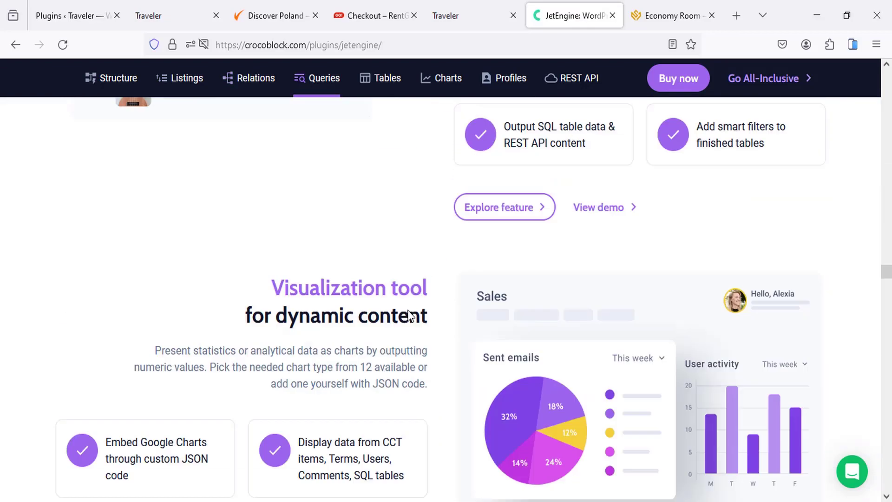
scroll(140, 77, "up", 15)
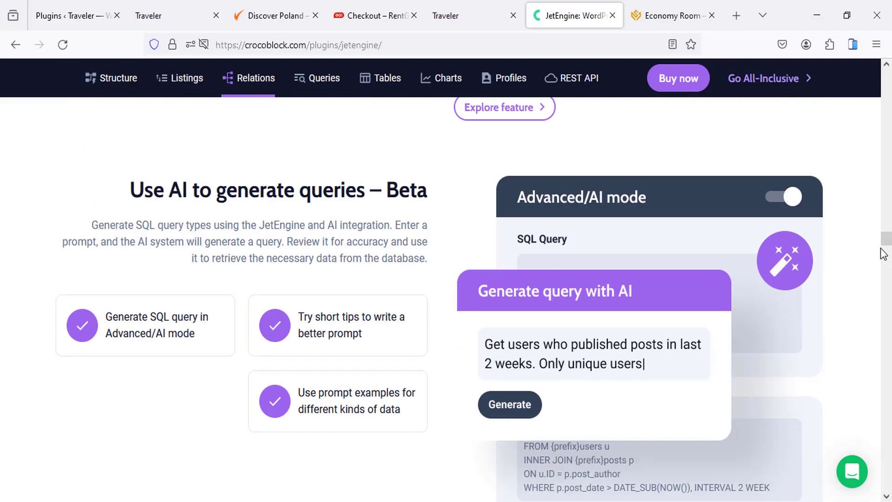
left_click_drag(886, 241, 884, 69)
Step: Open JetBooking from the Products menu and browse to its rental-type examples and hourly-services note
mouse_move(82, 122)
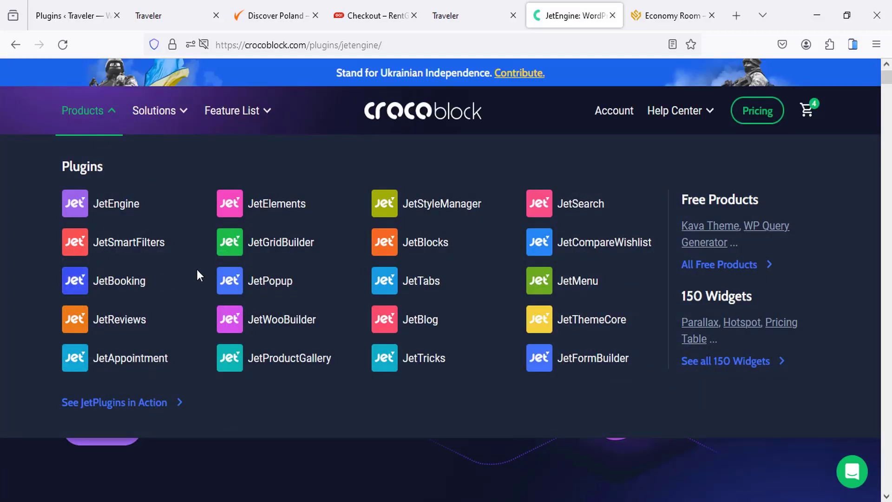
left_click(146, 285)
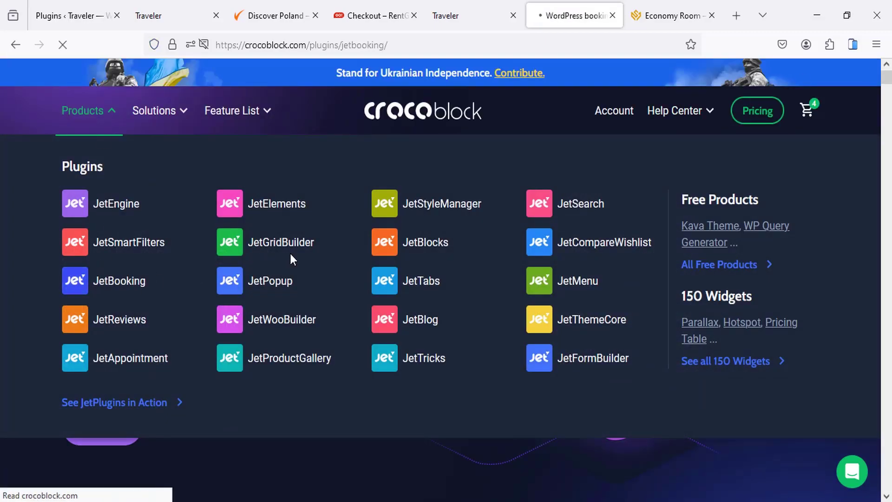
scroll(348, 222, "down", 10)
scroll(347, 222, "down", 15)
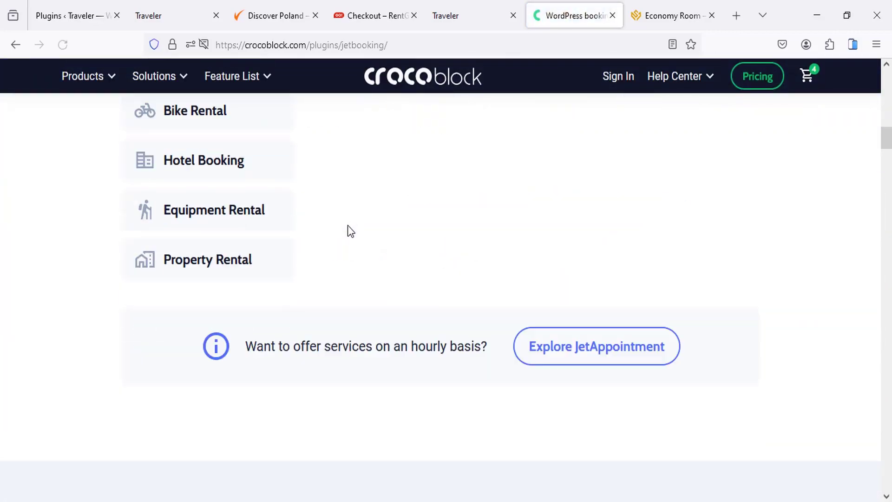
scroll(350, 244, "down", 5)
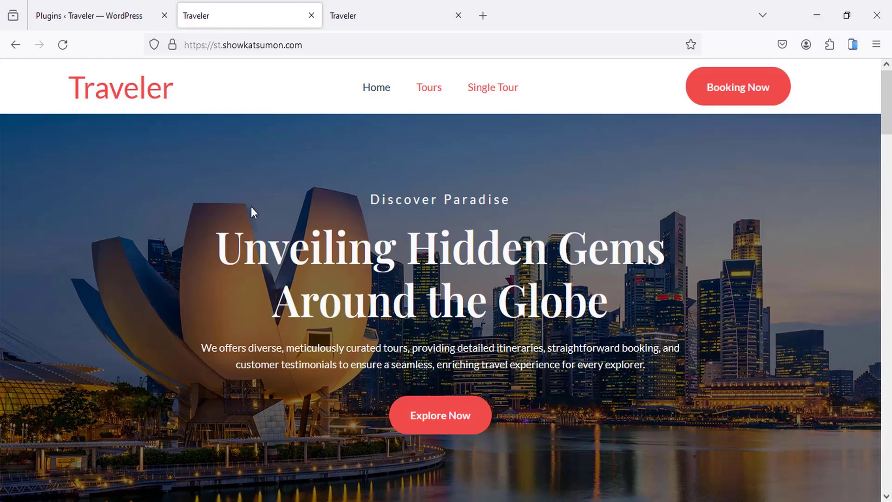
scroll(266, 211, "down", 12)
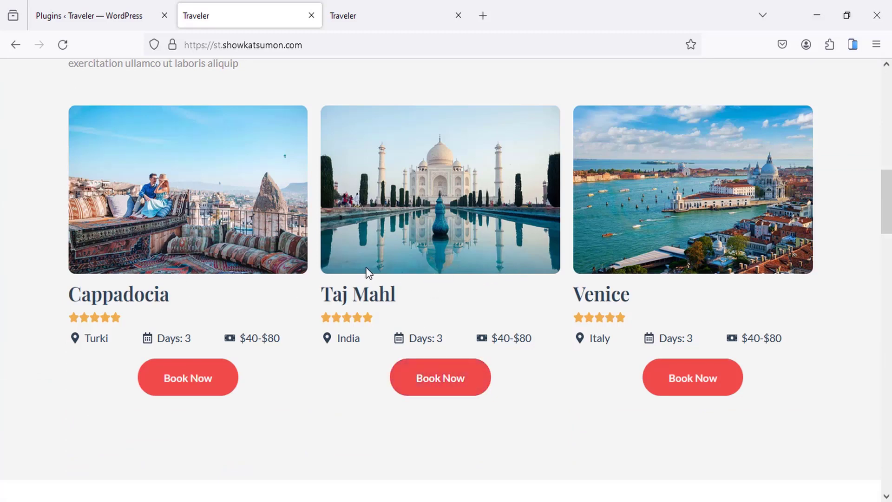
scroll(367, 266, "up", 2)
scroll(366, 267, "up", 10)
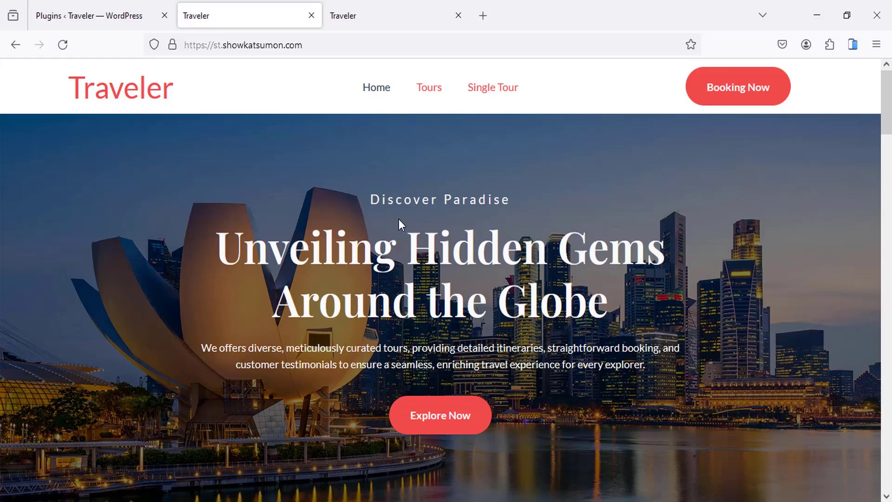
scroll(399, 223, "down", 3)
scroll(398, 231, "down", 7)
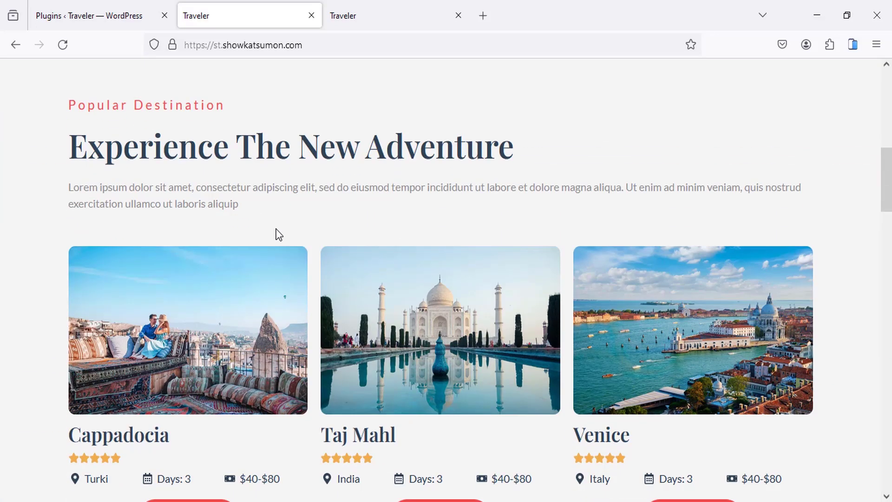
scroll(278, 235, "down", 3)
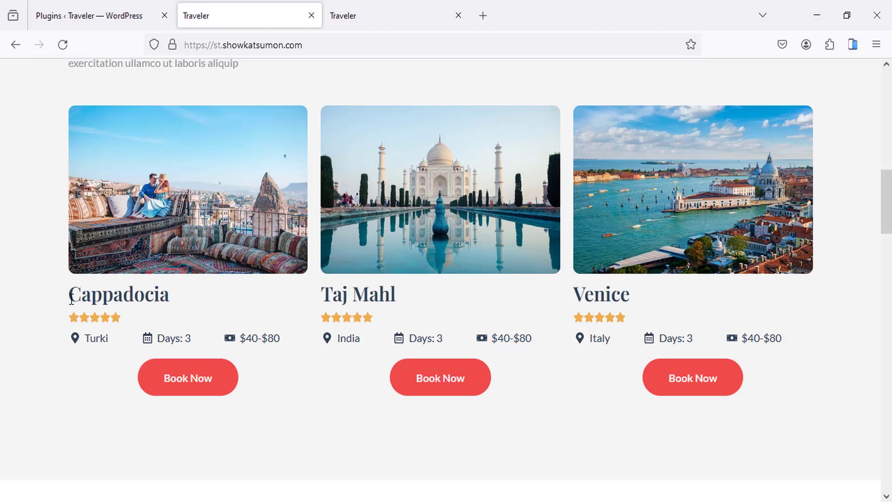
left_click_drag(90, 293, 123, 294)
left_click_drag(83, 339, 213, 340)
left_click_drag(280, 339, 275, 339)
left_click(195, 380)
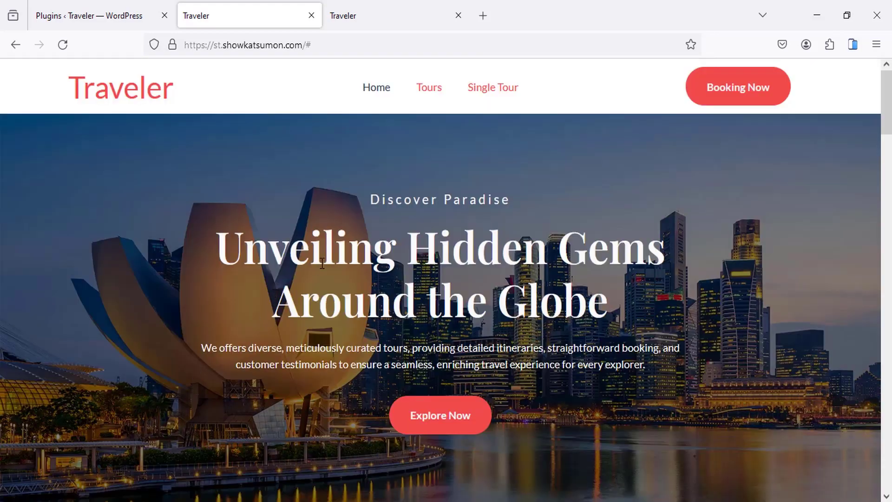
scroll(323, 263, "down", 10)
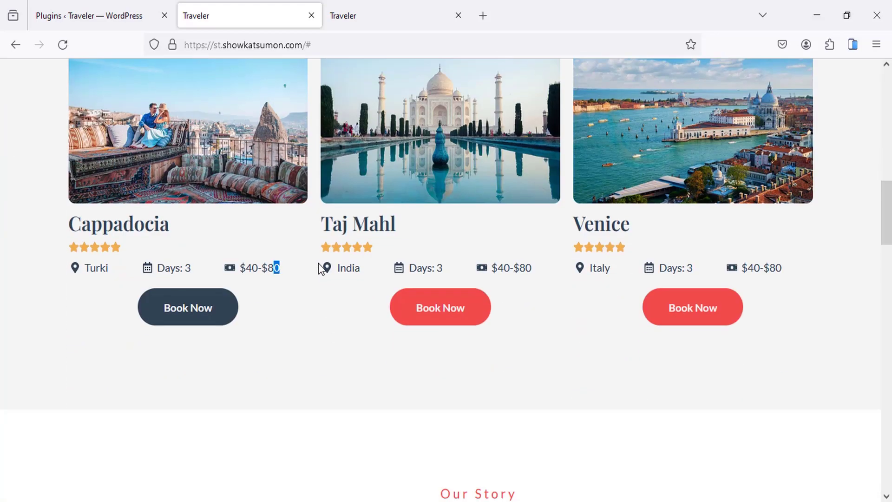
left_click(271, 306)
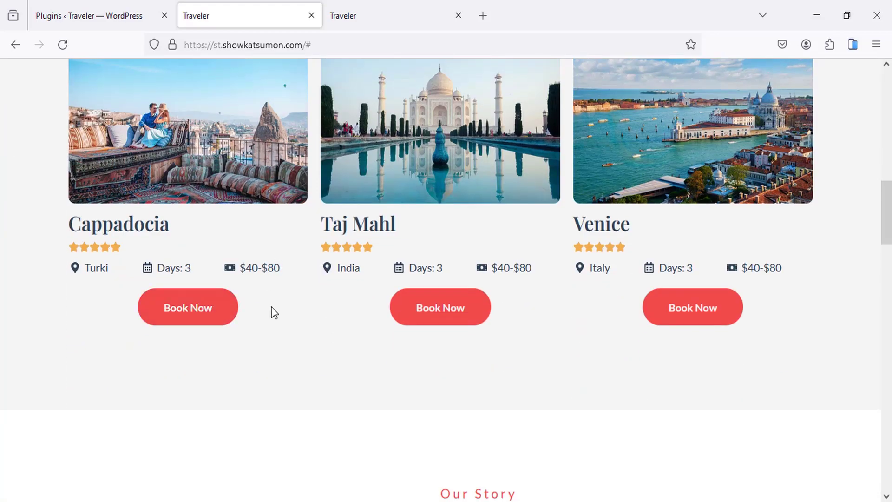
scroll(294, 299, "down", 15)
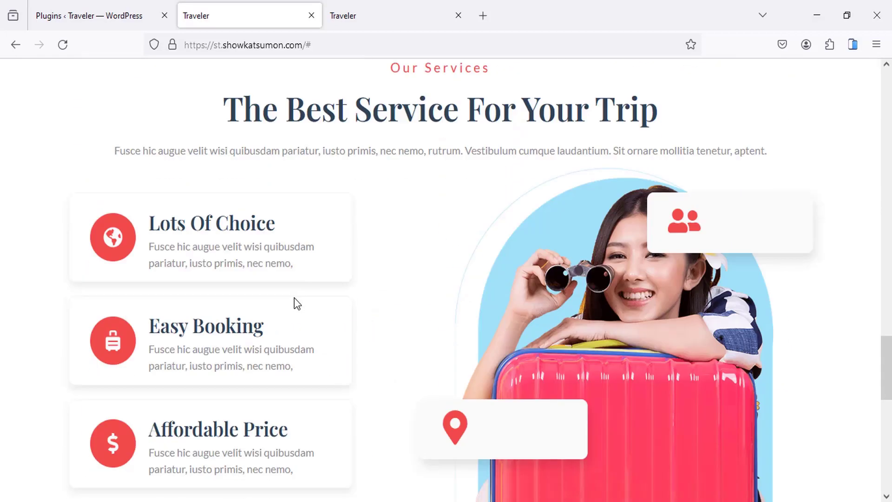
scroll(295, 298, "down", 15)
middle_click(313, 413)
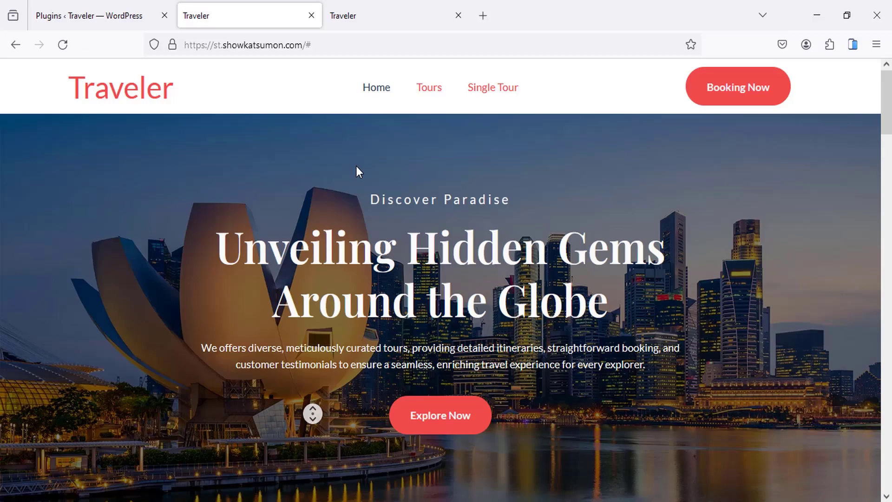
Step: Browse the Tours page's six tour cards from Cappadocia to Bali, then go to Single Tour
left_click(429, 93)
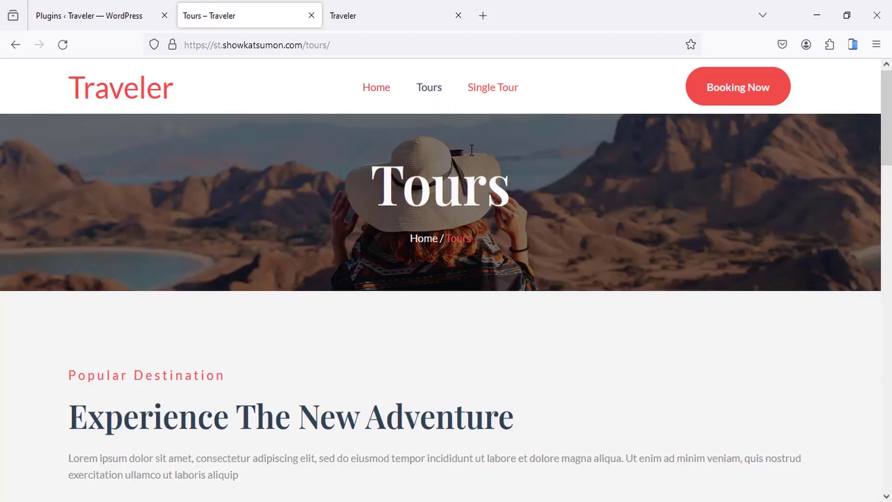
scroll(435, 158, "down", 7)
scroll(433, 169, "up", 3)
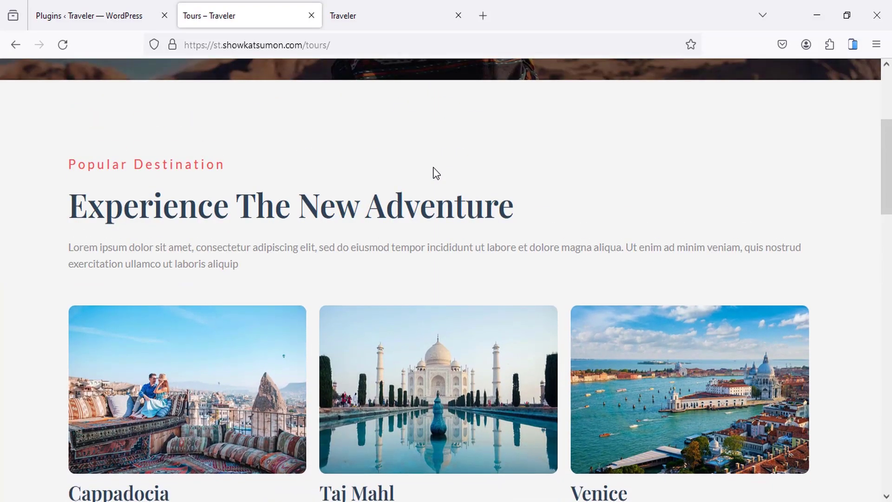
scroll(433, 168, "down", 10)
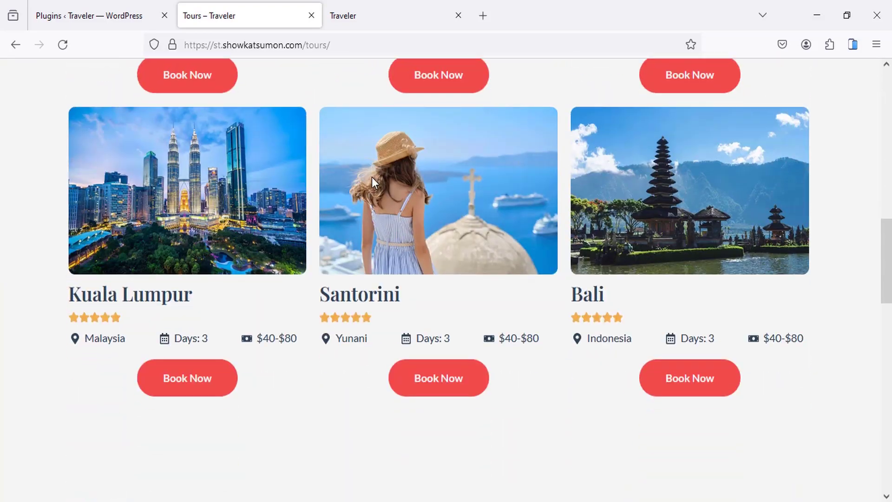
scroll(401, 204, "up", 10)
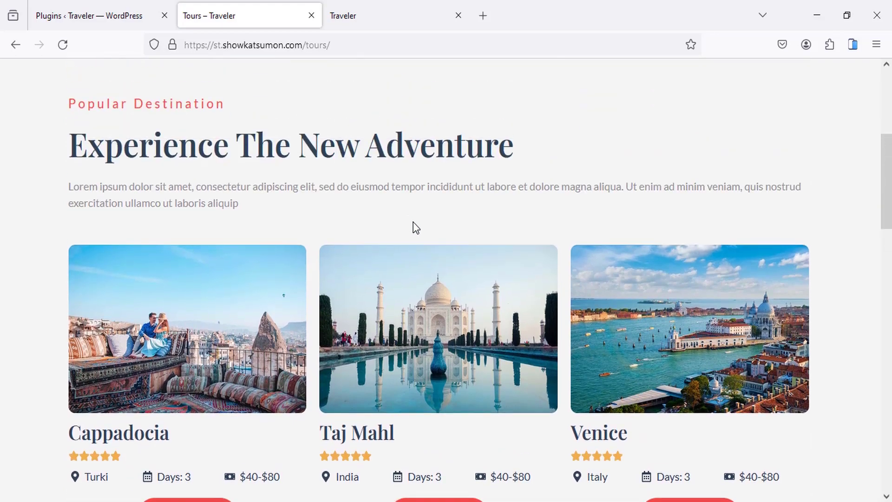
scroll(413, 222, "down", 5)
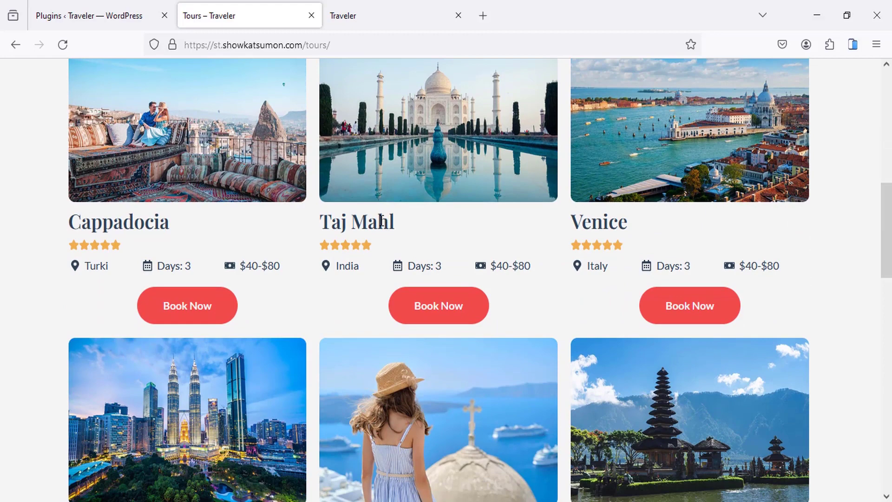
scroll(473, 283, "up", 1)
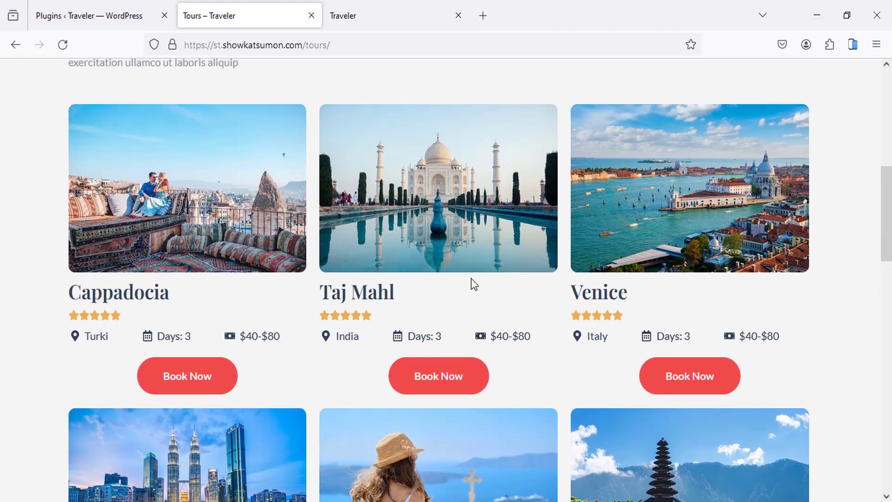
scroll(432, 311, "down", 1)
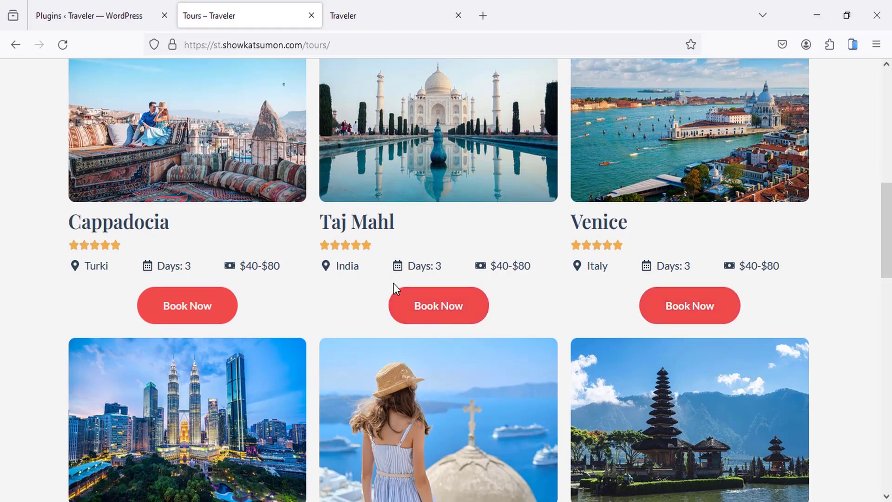
scroll(418, 291, "down", 5)
scroll(454, 236, "up", 15)
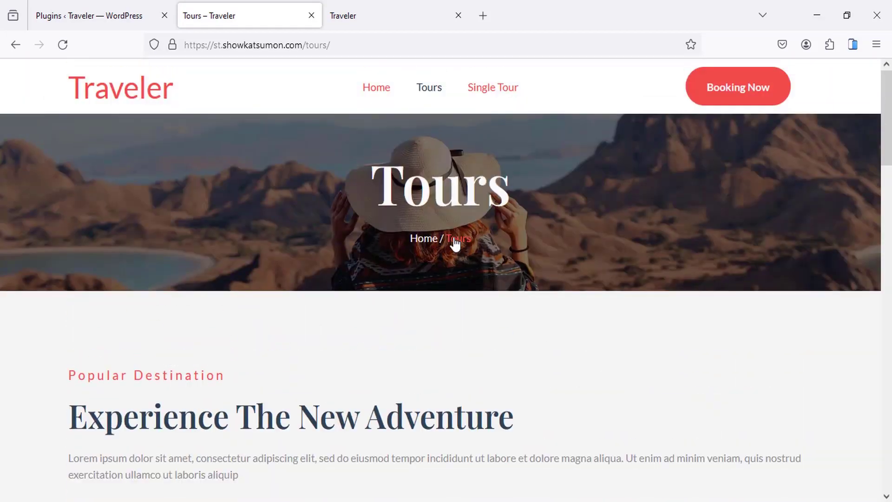
left_click(505, 93)
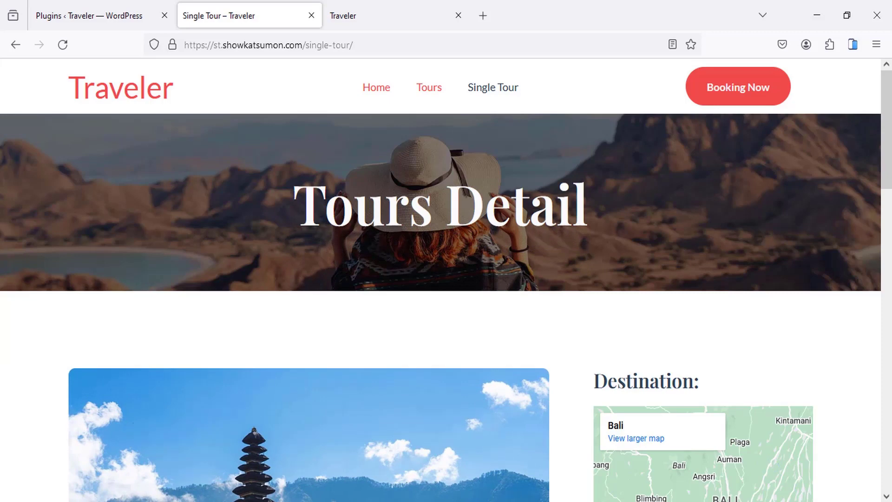
Step: Scroll through the Floating Temple in Bali details: Indonesia, 3 days, $140-$180, three-day plan
double_click(396, 207)
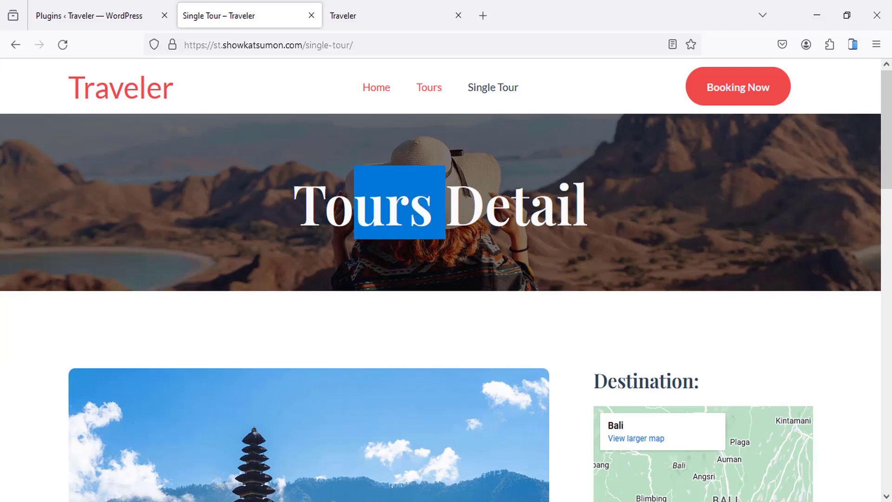
left_click(532, 227)
scroll(486, 219, "down", 8)
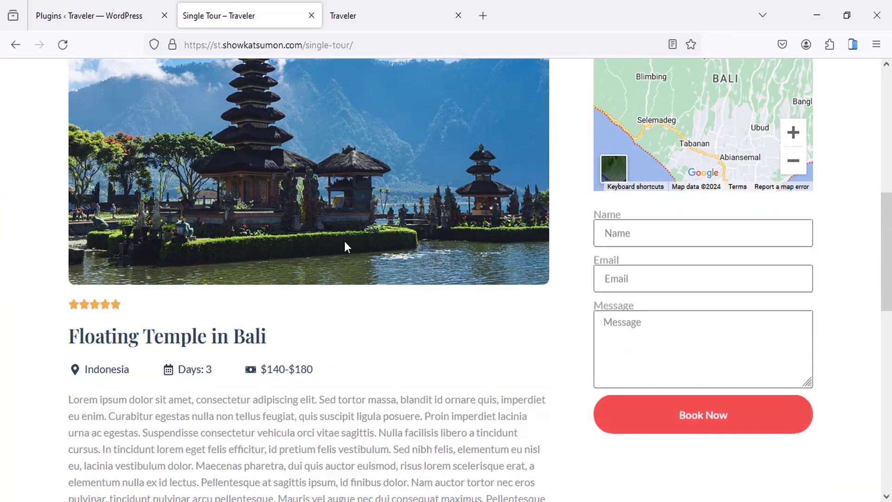
scroll(345, 242, "up", 2)
scroll(251, 284, "down", 4)
scroll(293, 342, "down", 10)
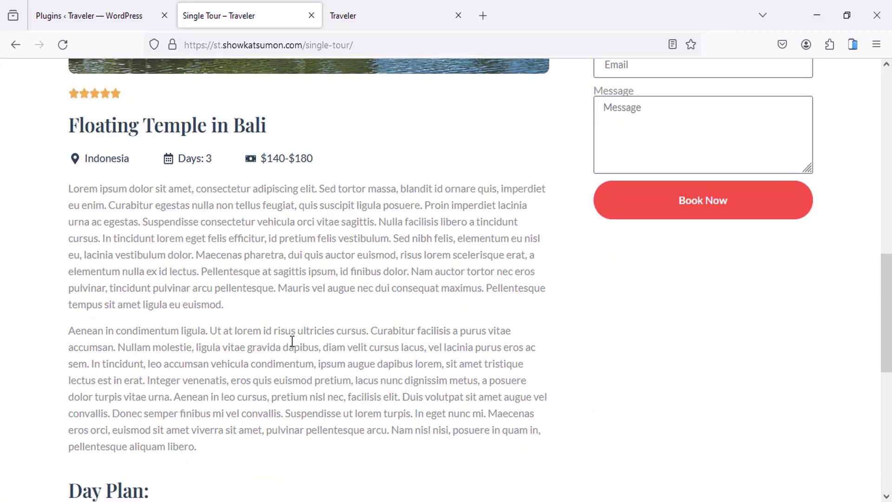
scroll(609, 216, "up", 4)
scroll(609, 211, "up", 7)
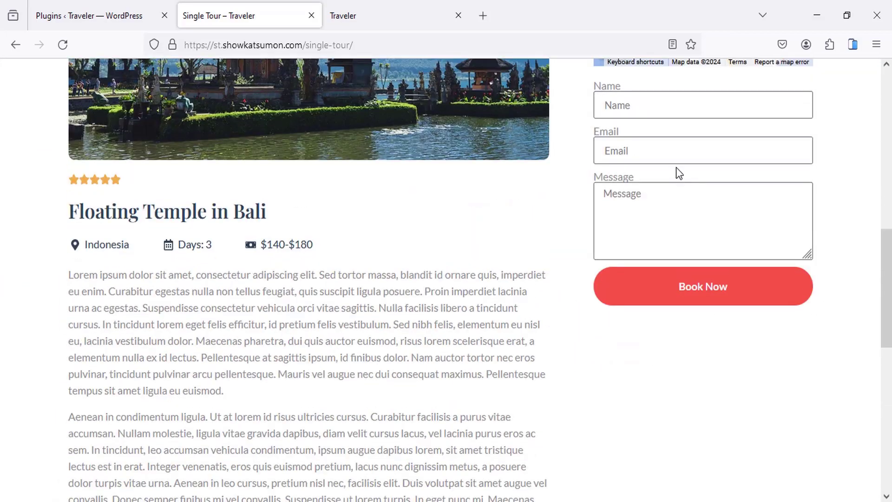
scroll(651, 223, "down", 12)
scroll(438, 323, "down", 2)
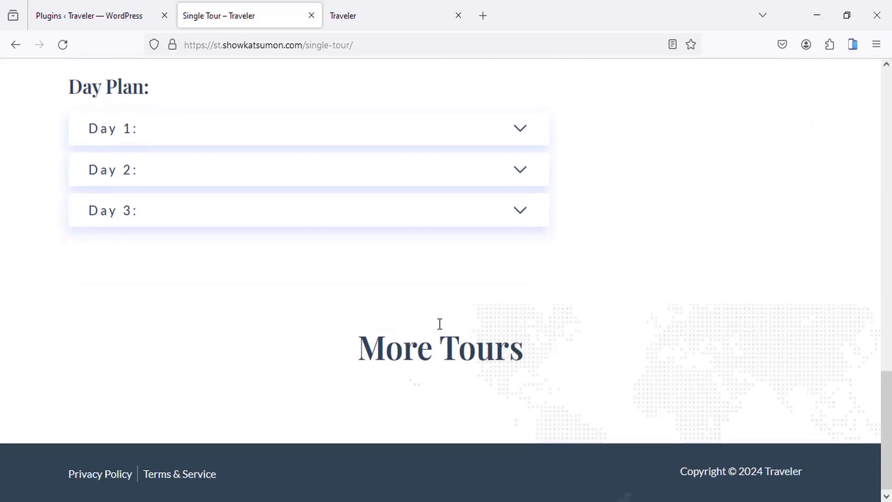
Step: Highlight the More Tours heading, then scroll back up to the top of the tour page
left_click_drag(359, 347, 516, 347)
left_click(468, 381)
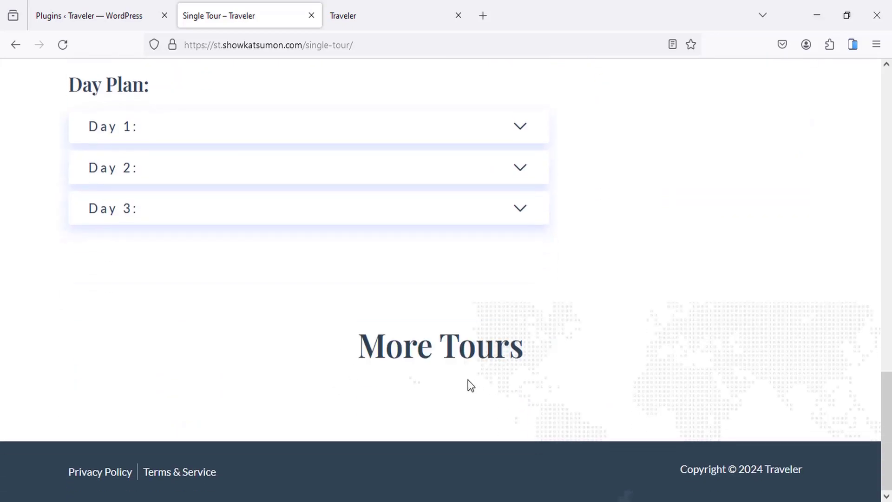
scroll(318, 297, "up", 10)
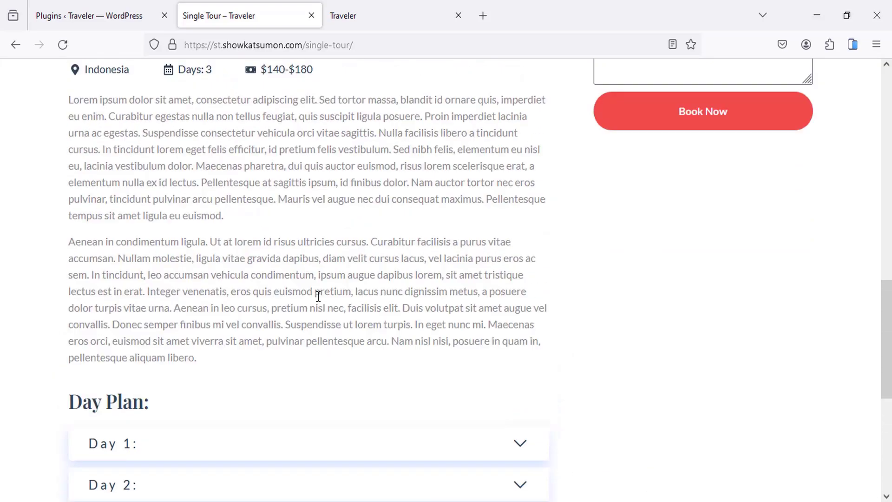
scroll(319, 296, "up", 5)
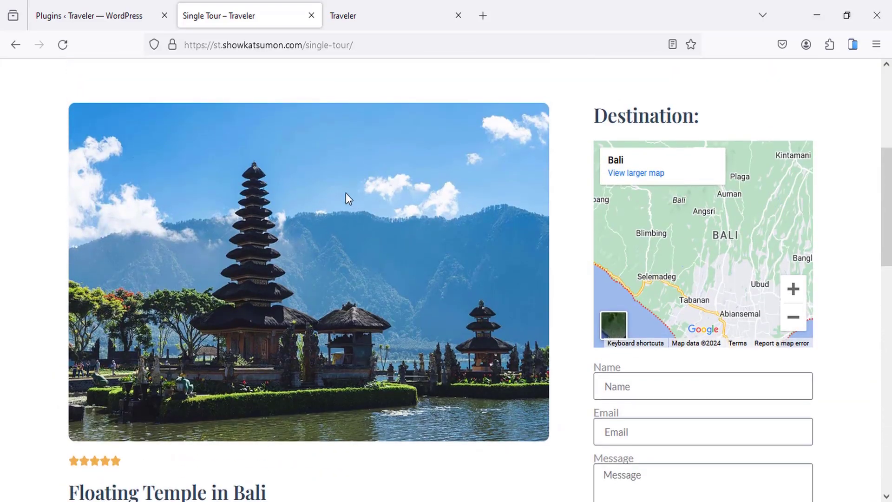
scroll(346, 193, "up", 2)
Step: On the other Traveler home page, choose France as the search country and view its cities
left_click(357, 9)
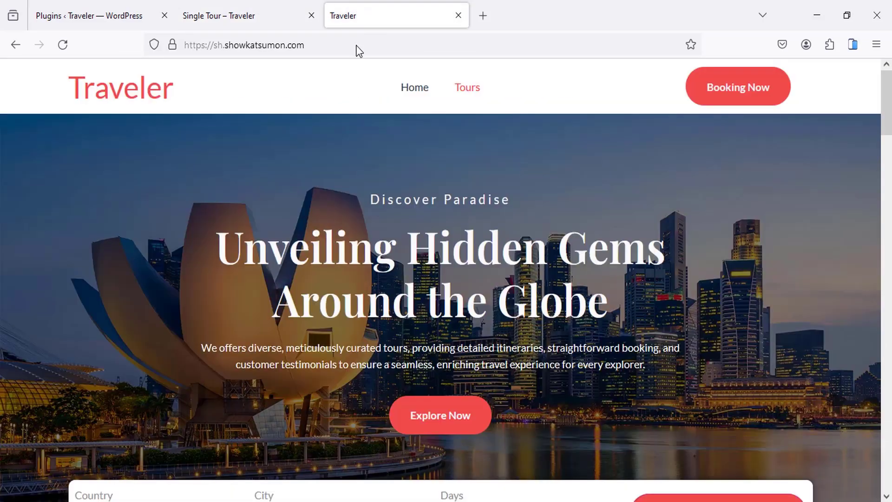
scroll(382, 201, "down", 6)
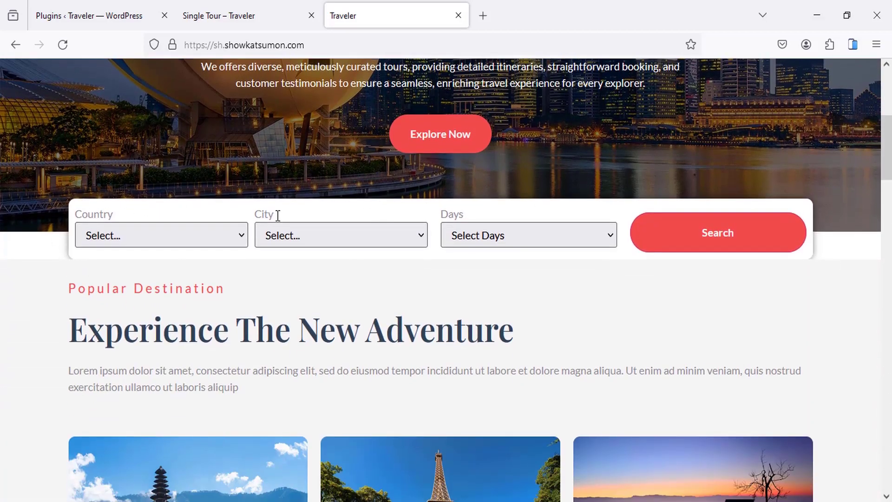
left_click(138, 241)
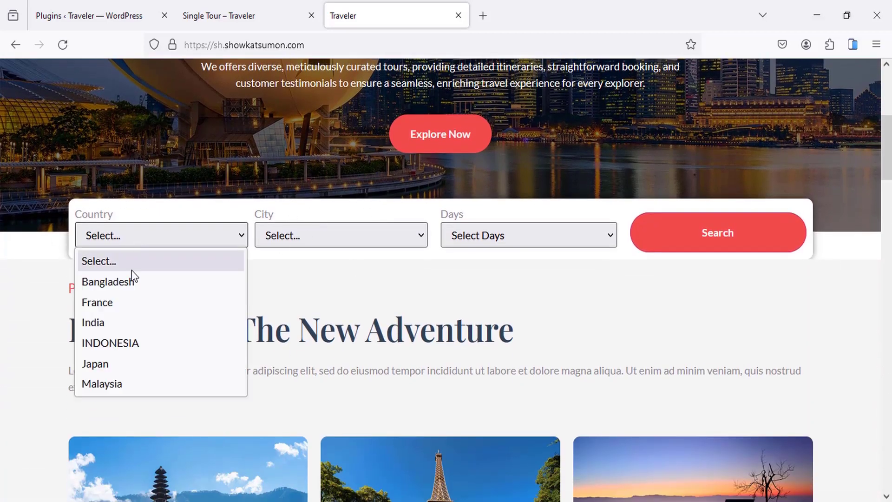
left_click(119, 305)
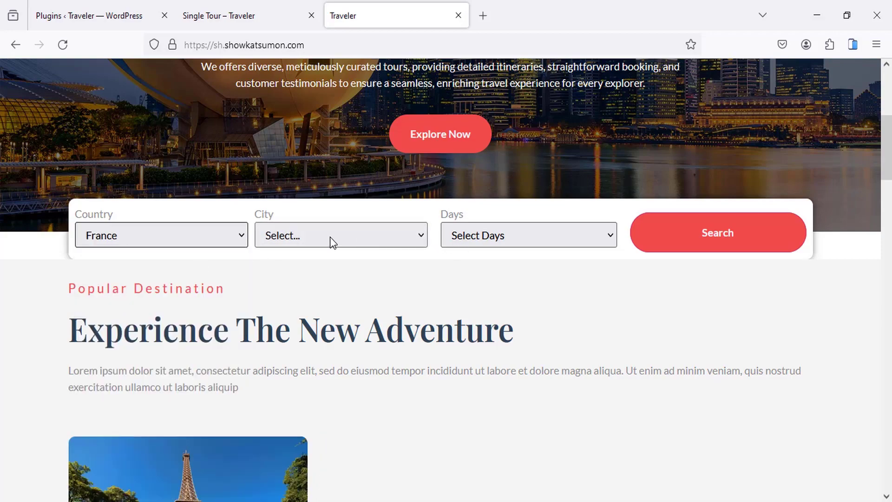
left_click(330, 238)
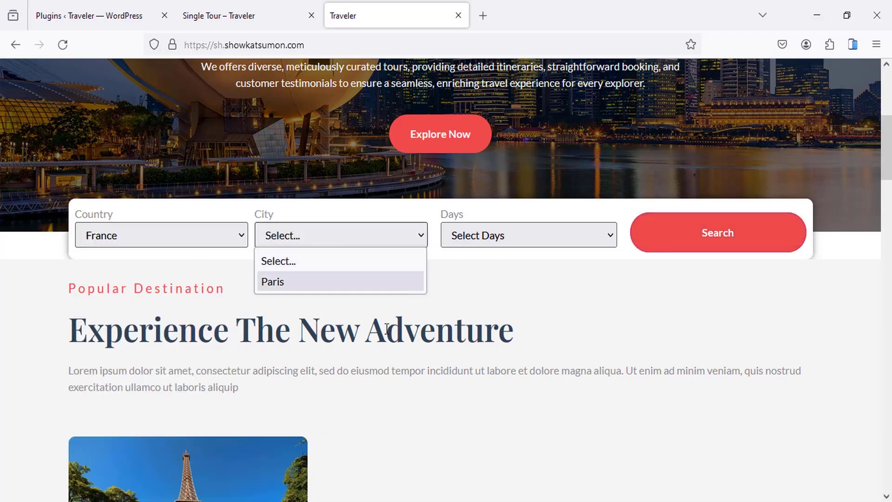
Step: Scroll the home page and go to the Tours page from the header menu
scroll(403, 305, "down", 8)
scroll(408, 298, "down", 5)
scroll(407, 297, "up", 12)
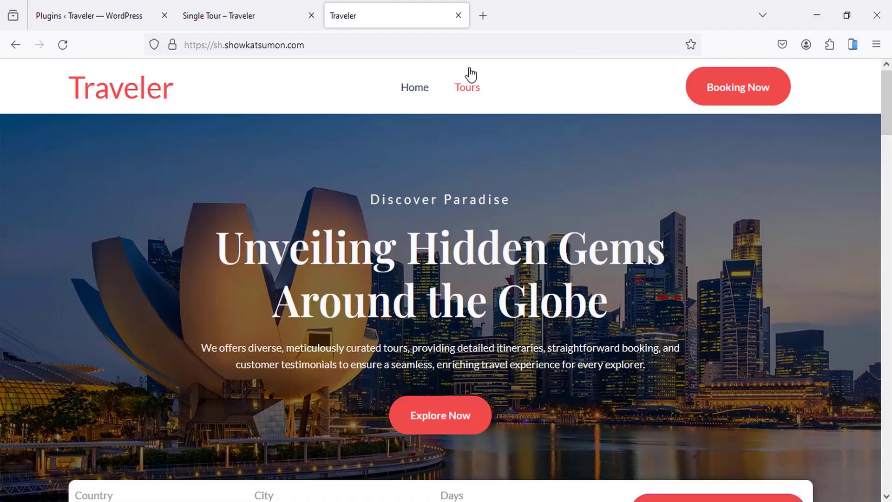
left_click(469, 87)
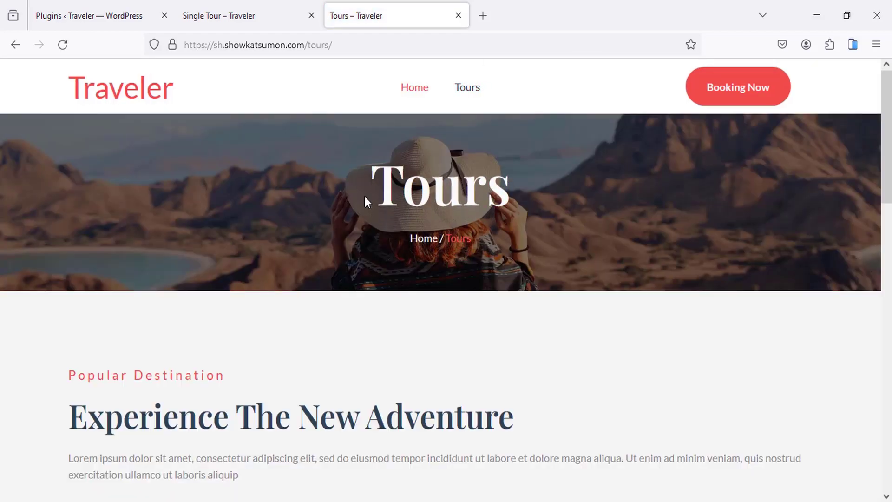
Step: Try filtering tours by France and its cities, then clear the country filter
scroll(365, 196, "down", 4)
scroll(365, 196, "down", 10)
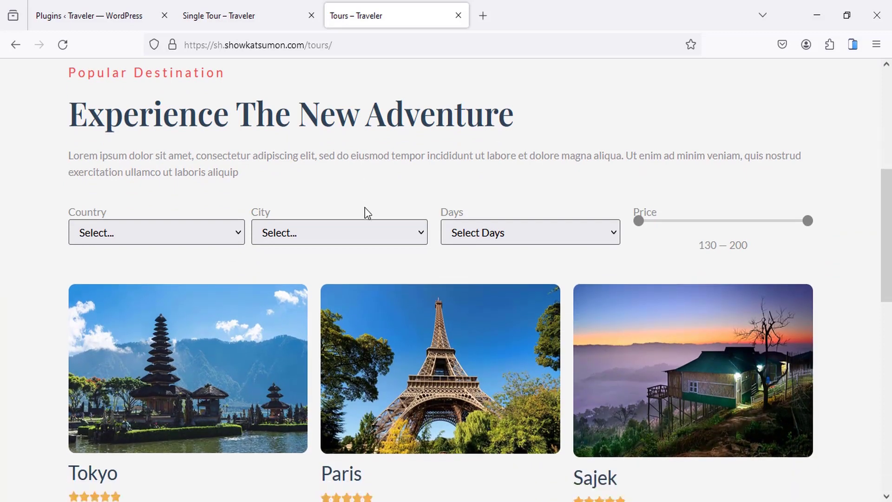
scroll(365, 208, "down", 2)
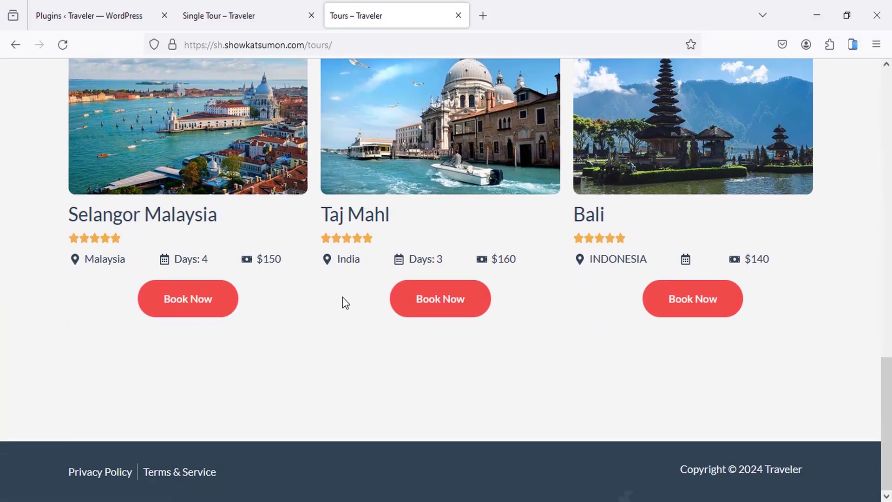
scroll(342, 297, "up", 12)
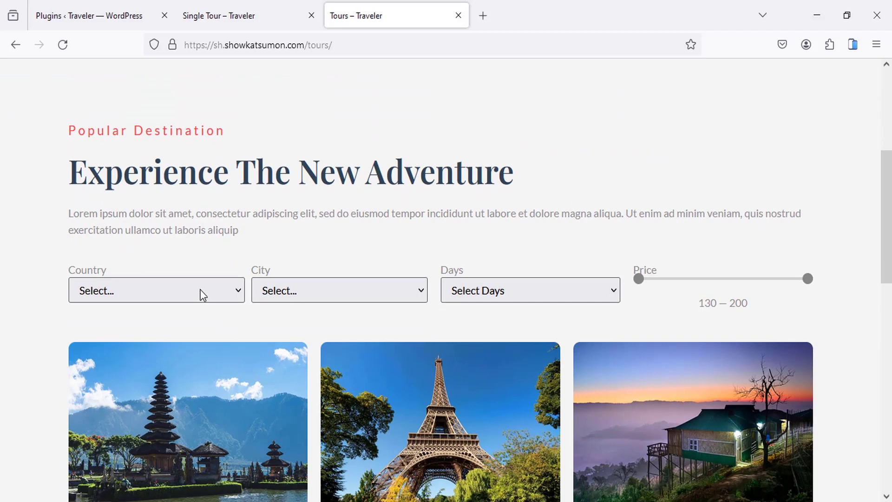
left_click(203, 295)
left_click(144, 360)
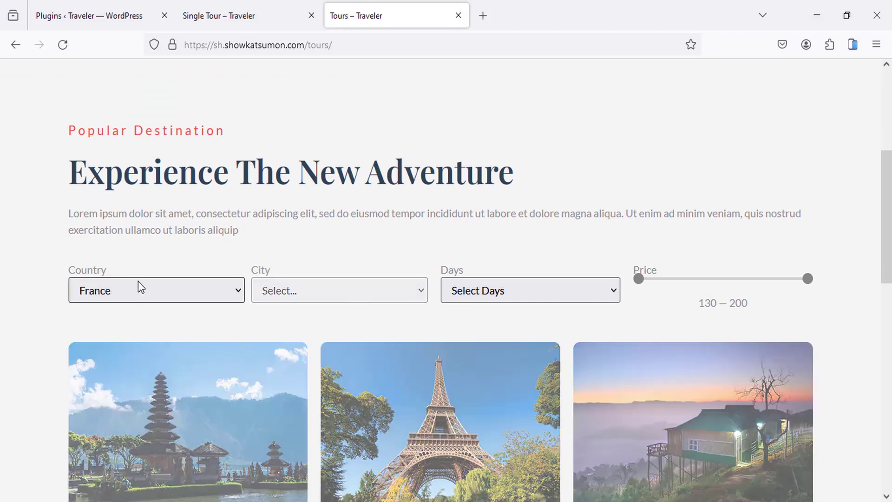
scroll(156, 263, "down", 1)
scroll(156, 263, "down", 2)
left_click(274, 153)
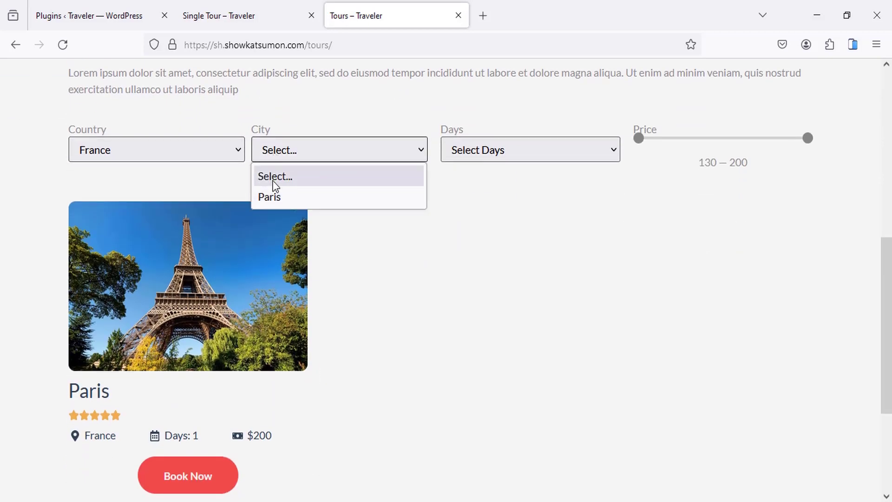
left_click(143, 148)
left_click(133, 178)
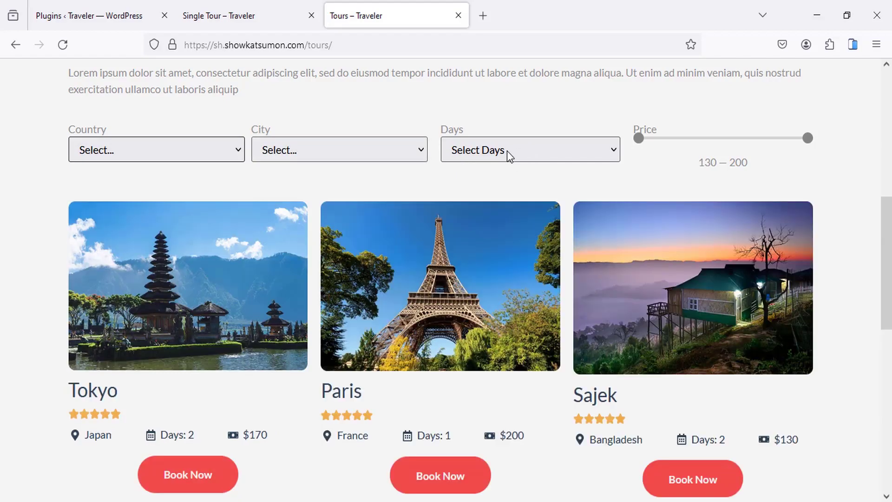
Step: Filter the tours to 3 days, then clear the days filter
left_click(507, 150)
left_click(463, 238)
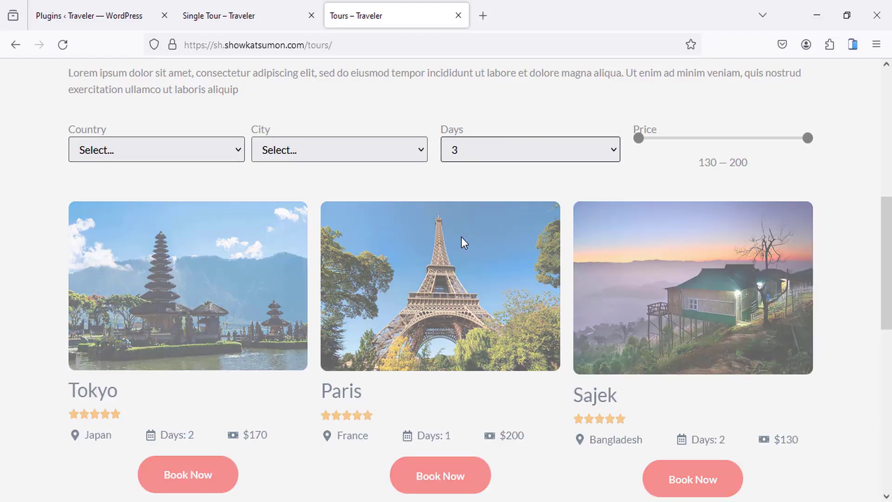
scroll(412, 251, "down", 3)
scroll(493, 184, "up", 5)
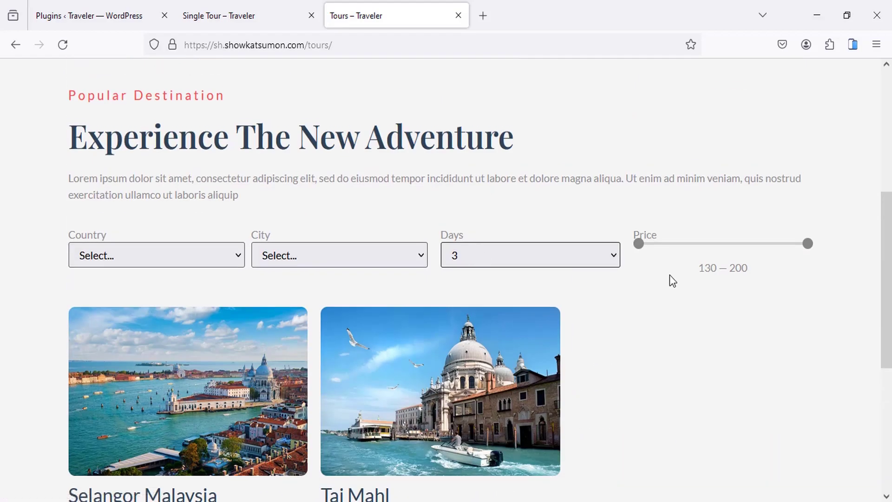
scroll(670, 275, "down", 3)
left_click(483, 114)
left_click(478, 141)
scroll(663, 177, "up", 2)
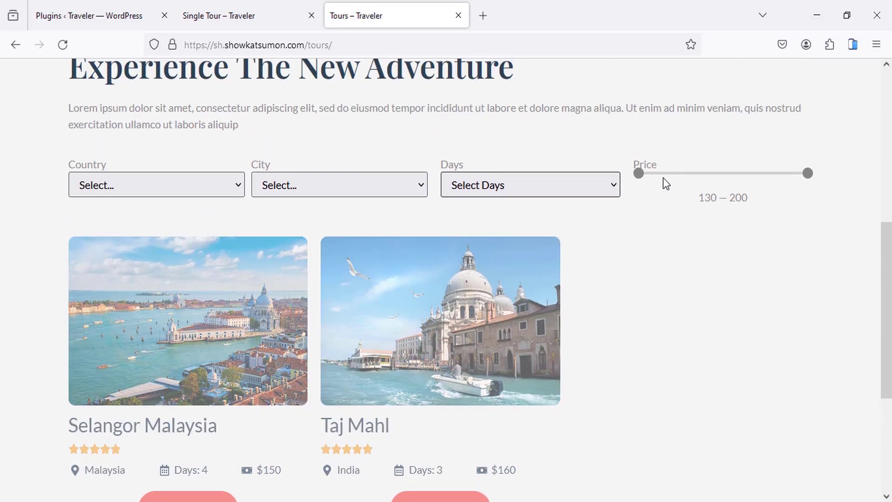
Step: Raise the minimum price to 150 and set Days to 2, leaving Tokyo, Selangor Malaysia, Taj Mahl
left_click_drag(639, 174, 688, 174)
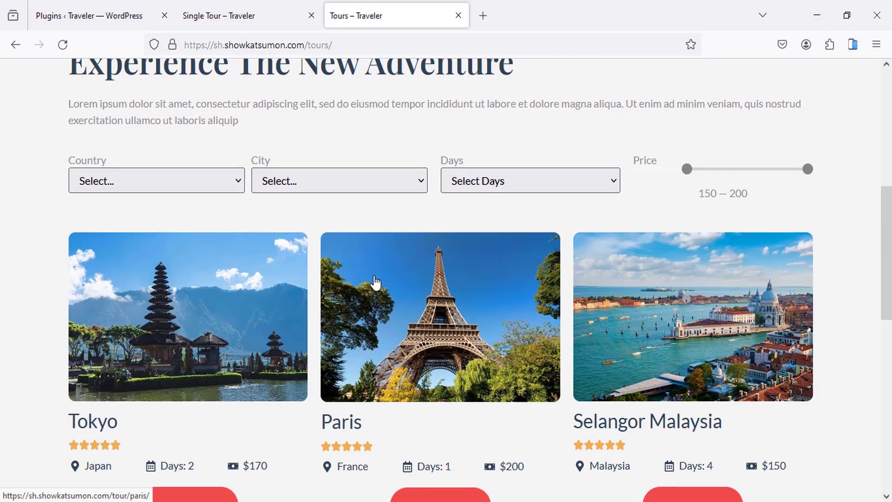
scroll(376, 282, "down", 7)
scroll(322, 315, "up", 6)
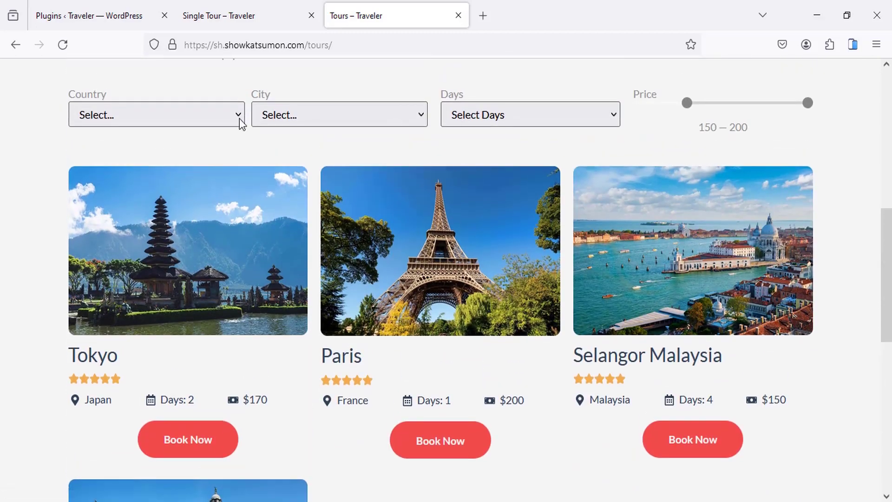
left_click(496, 116)
left_click(463, 178)
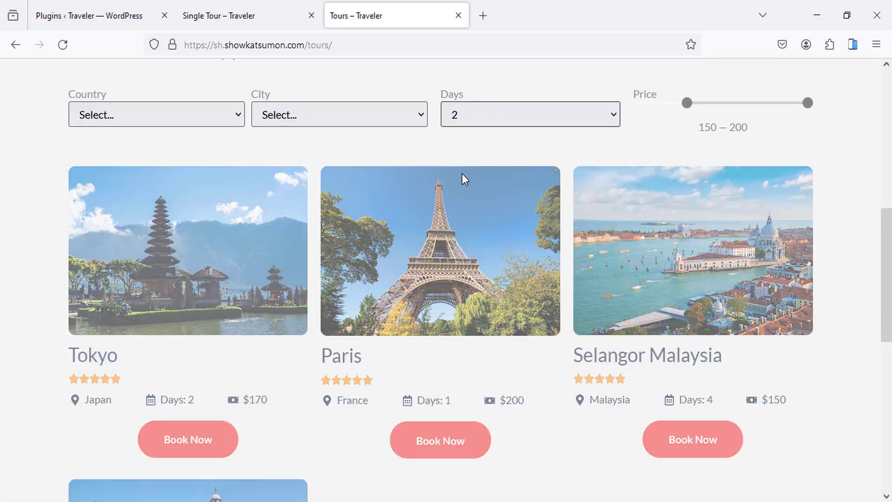
scroll(465, 186, "down", 3)
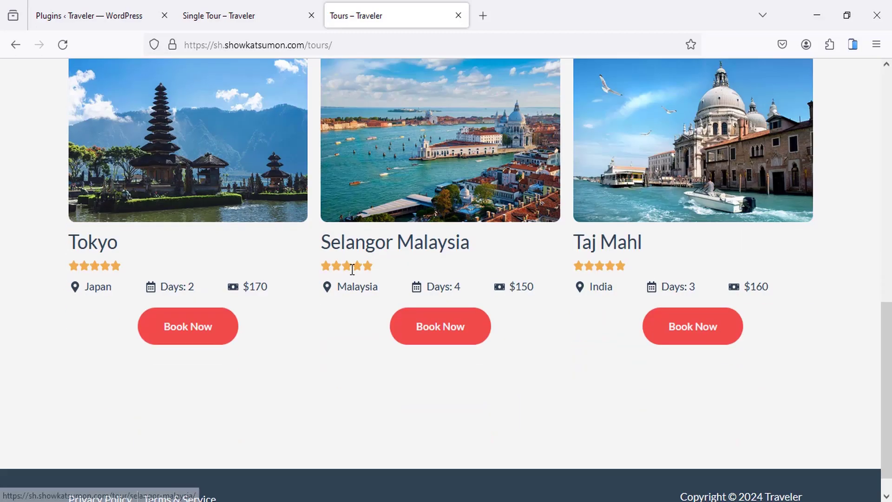
scroll(459, 215, "up", 5)
scroll(407, 308, "down", 4)
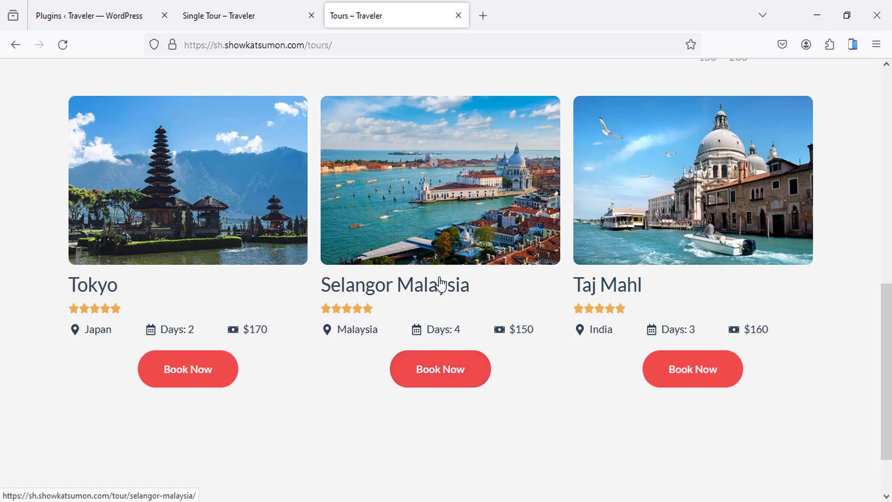
Step: Open the Selangor Malaysia tour from its Book Now button and read its title and description
left_click(435, 377)
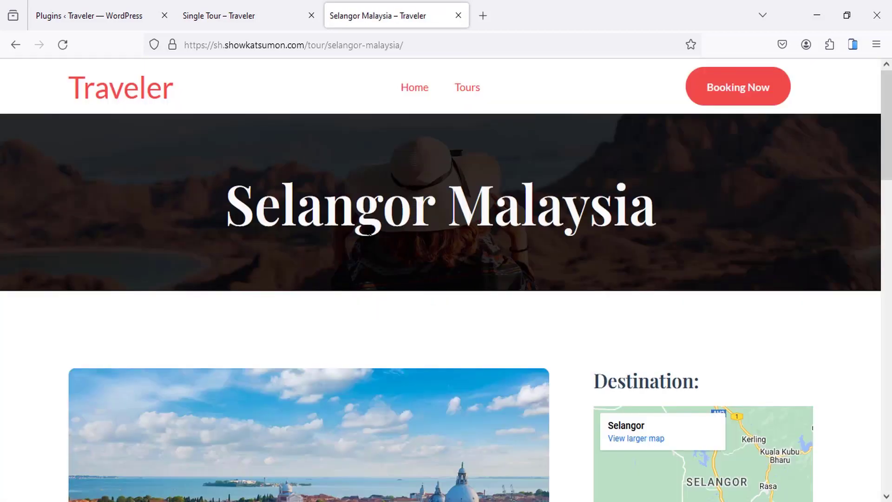
left_click_drag(263, 200, 535, 204)
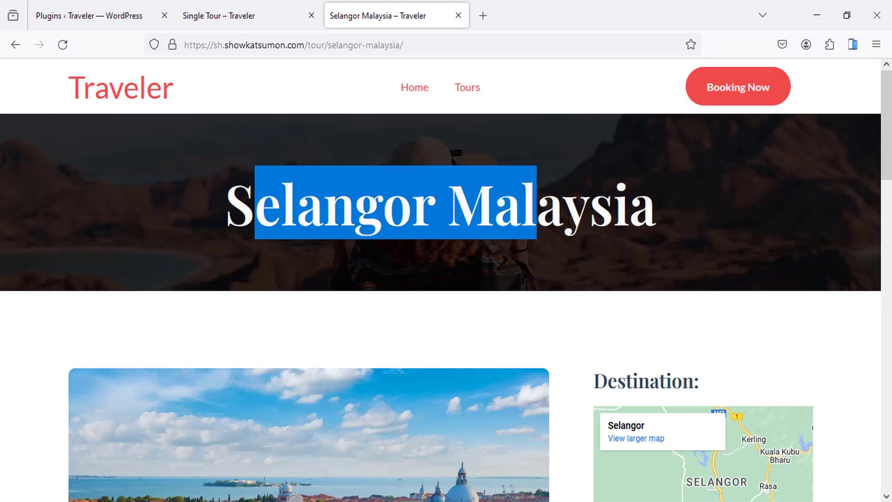
left_click(536, 204)
scroll(310, 287, "down", 5)
scroll(311, 286, "down", 4)
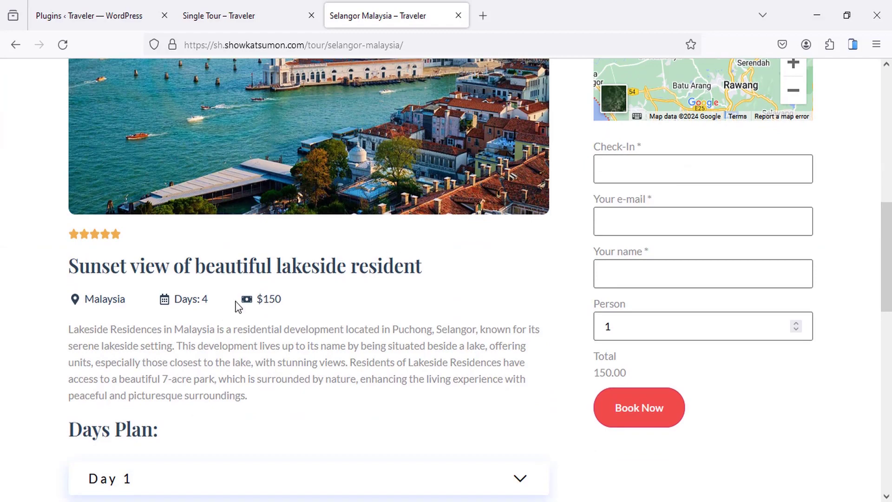
scroll(291, 261, "down", 2)
left_click_drag(119, 274, 281, 326)
left_click(216, 325)
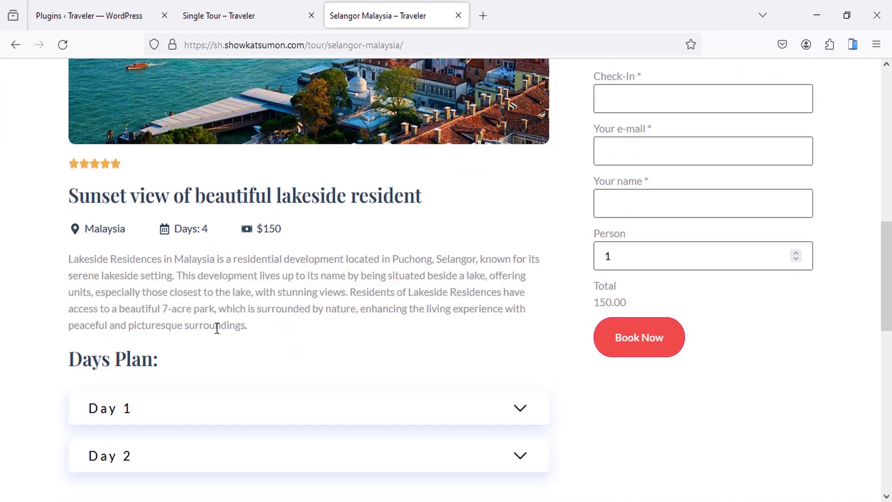
scroll(123, 233, "down", 3)
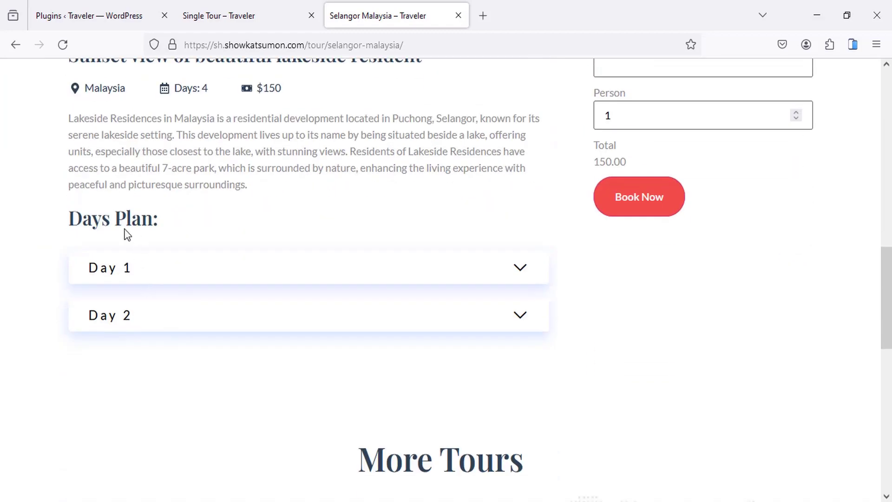
Step: Expand the Day 1 and Day 2 plan accordions and scroll through the itinerary and booking form
left_click(149, 278)
left_click(157, 370)
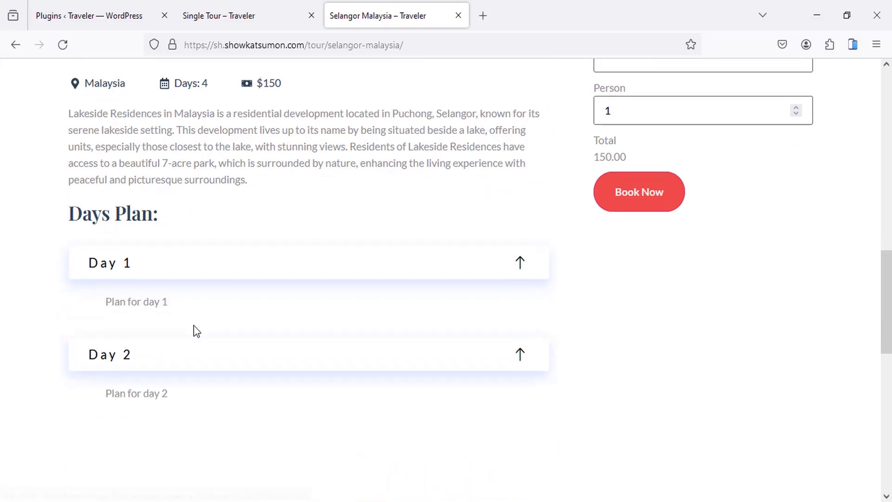
scroll(189, 275, "down", 3)
scroll(239, 289, "up", 6)
scroll(256, 293, "down", 8)
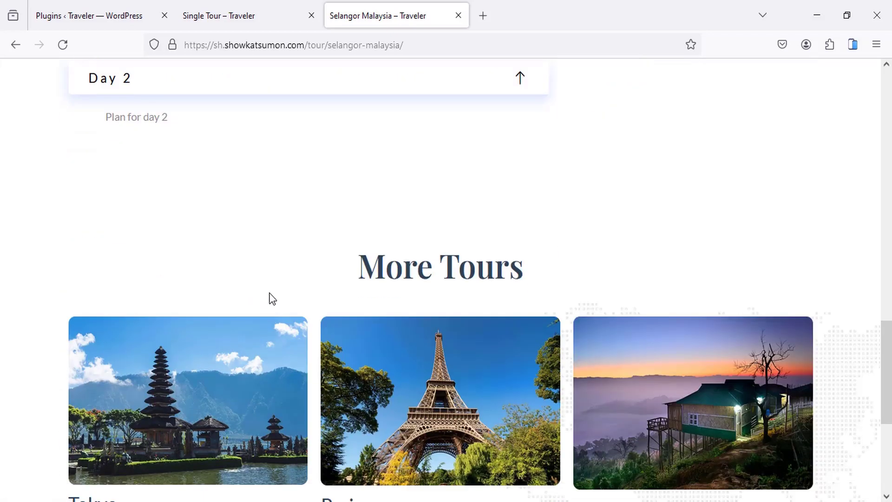
scroll(273, 299, "down", 4)
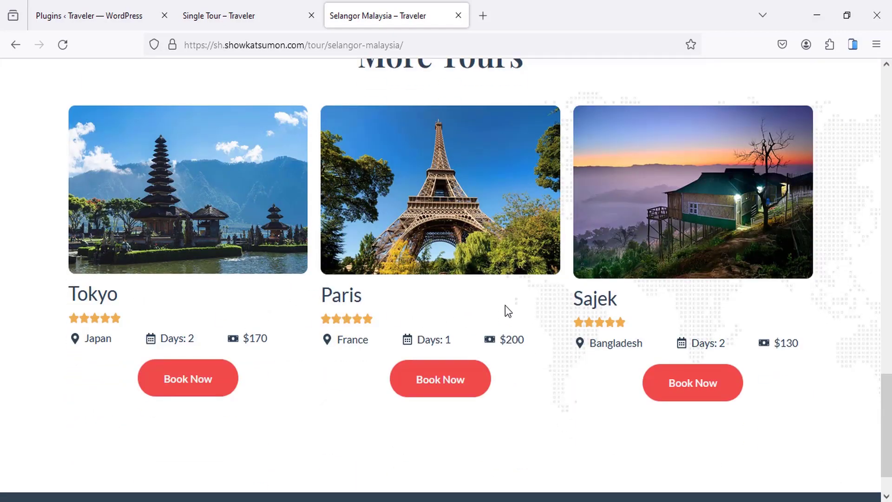
scroll(563, 310, "up", 10)
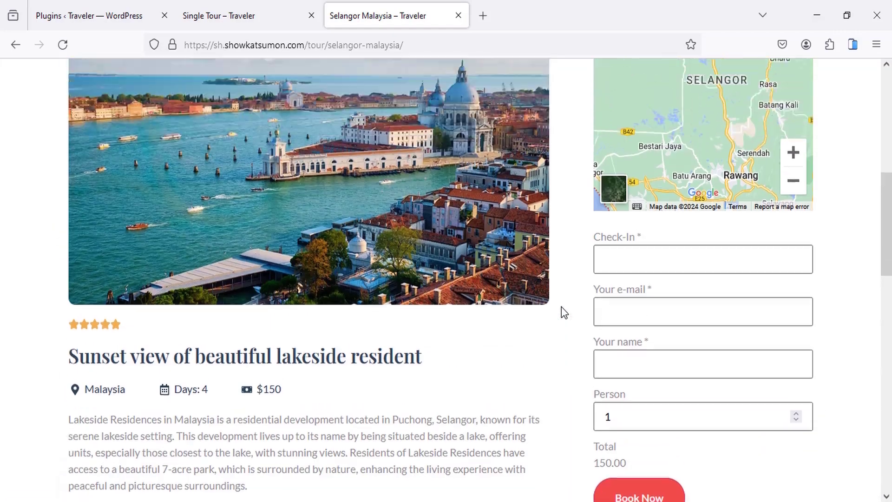
scroll(561, 307, "up", 4)
scroll(619, 260, "down", 7)
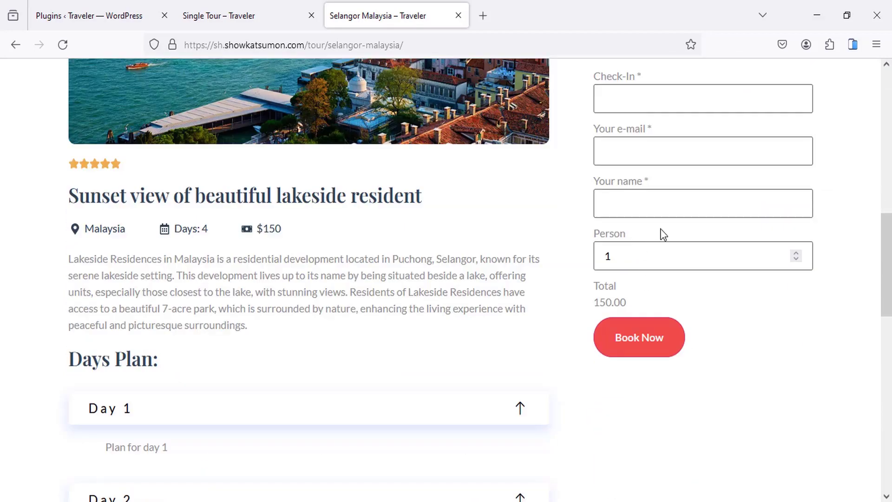
scroll(663, 235, "up", 2)
left_click_drag(295, 303, 255, 303)
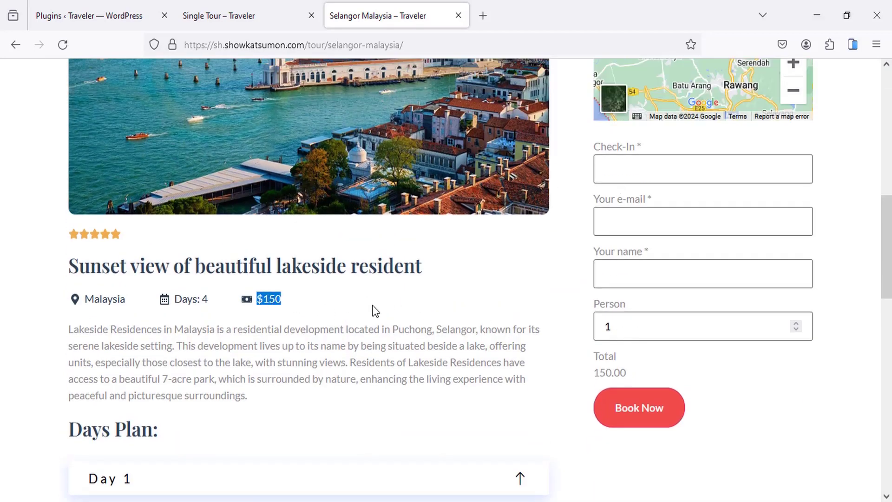
Step: Set the Selangor booking's check-in to March 24, 2024 and autofill the guest's e-mail and name
left_click(294, 314)
left_click(622, 161)
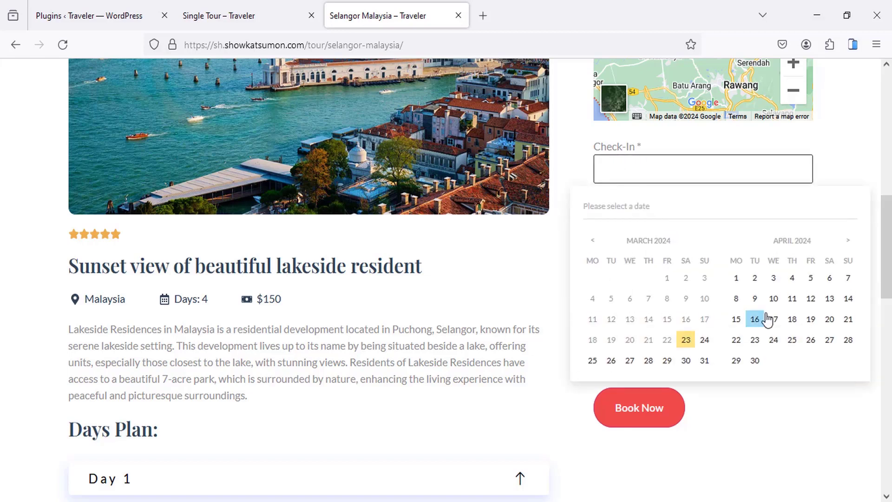
left_click(703, 341)
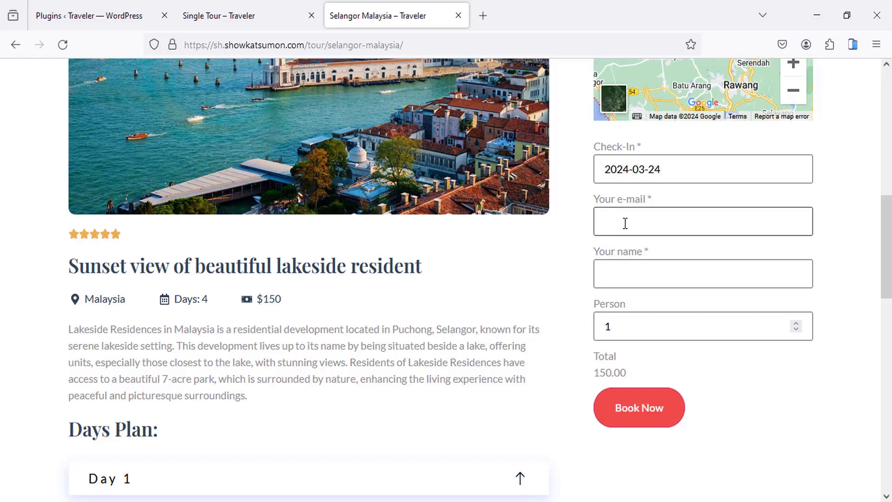
type("s")
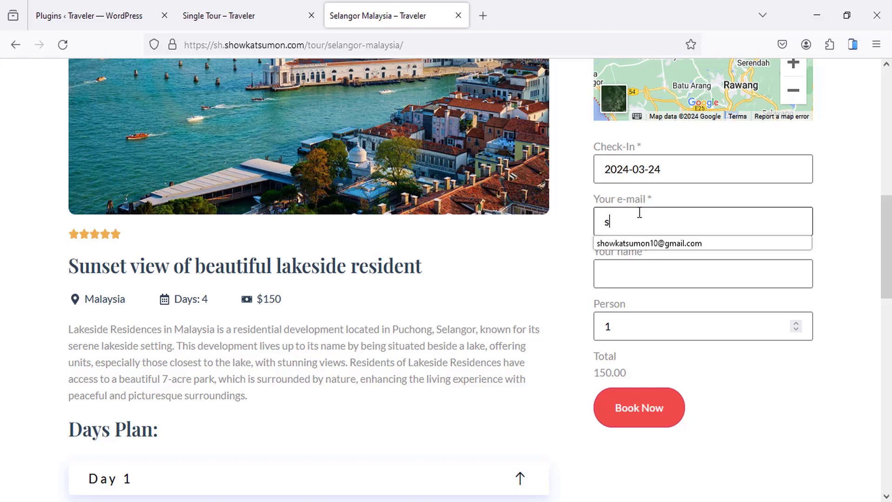
left_click(648, 241)
left_click(625, 277)
type("s")
left_click(627, 296)
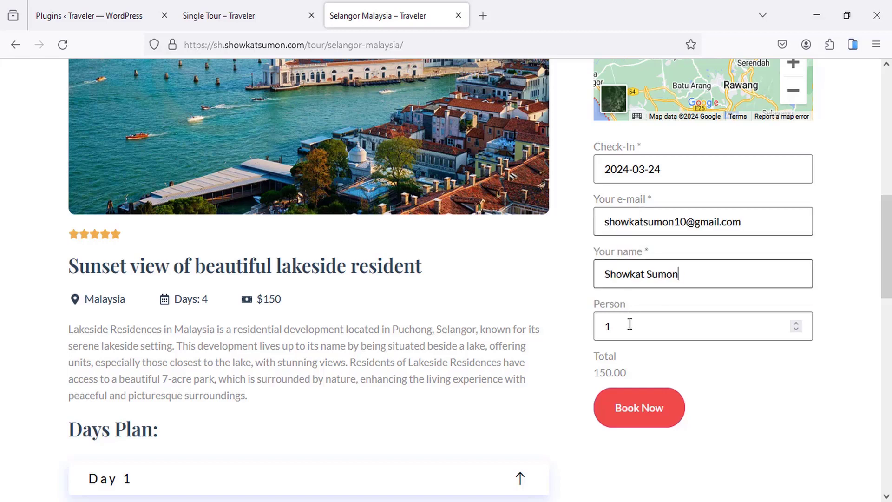
Step: Raise Person to 4, bringing the total to 600.00, and submit with Book Now
left_click(632, 326)
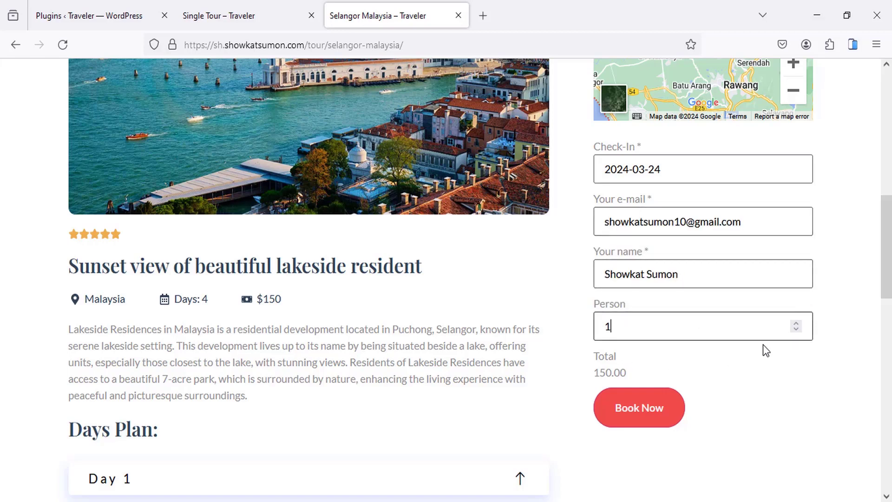
left_click(797, 322)
left_click(796, 322)
left_click(796, 322)
left_click_drag(592, 369, 648, 372)
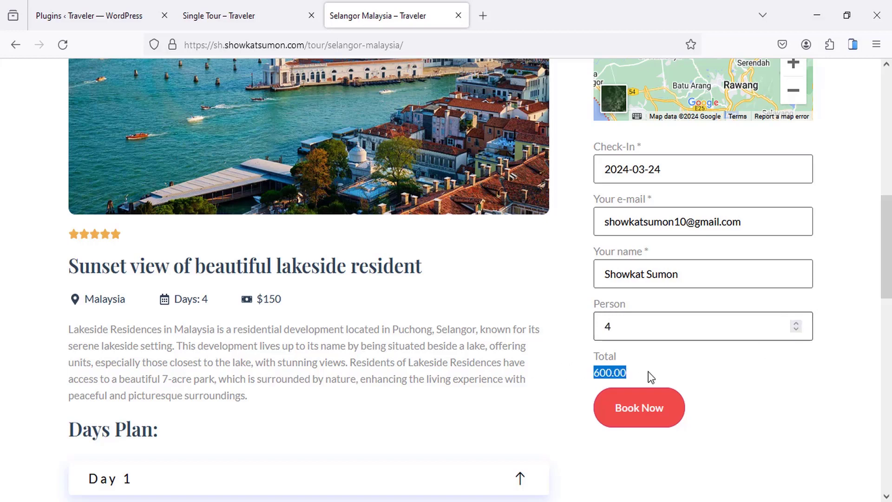
left_click(689, 364)
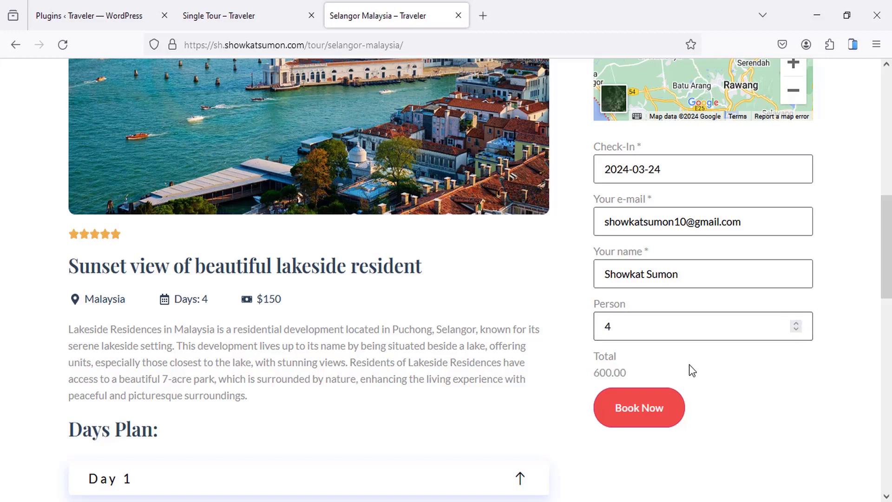
left_click(638, 411)
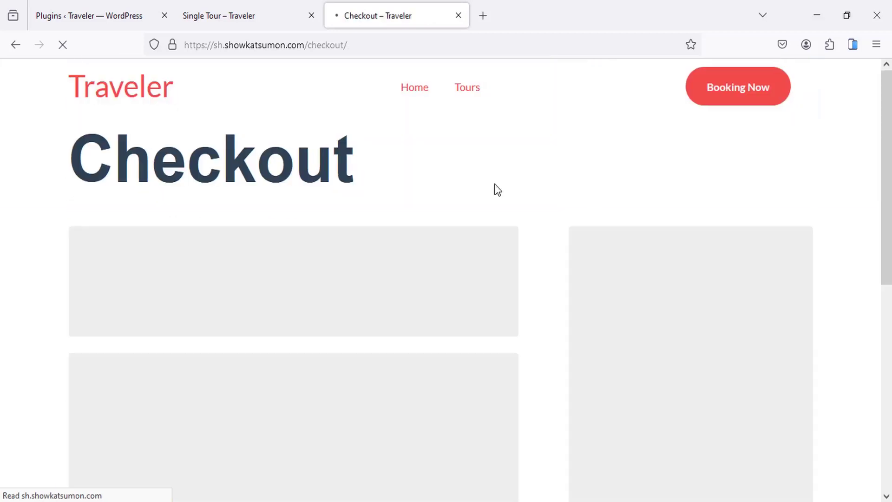
Step: On the Checkout page, select the e-mail and billing first-name fields, then scroll toward payment
scroll(428, 203, "down", 4)
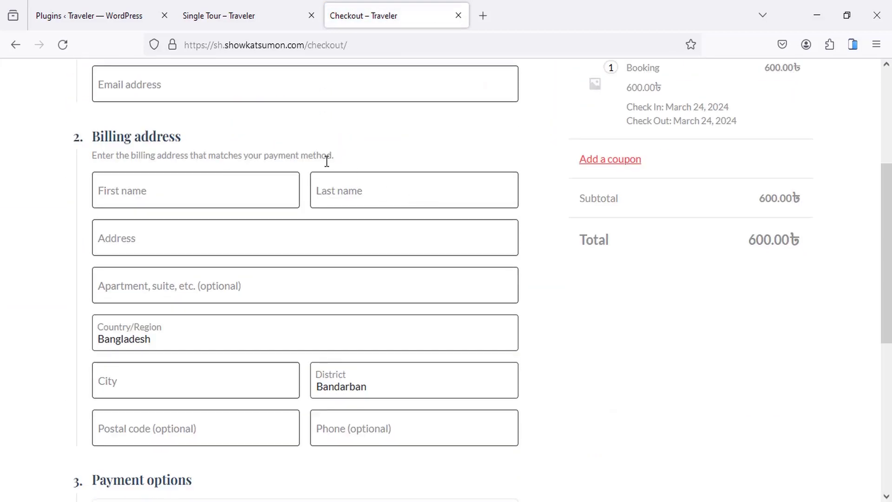
scroll(327, 159, "up", 3)
left_click(251, 239)
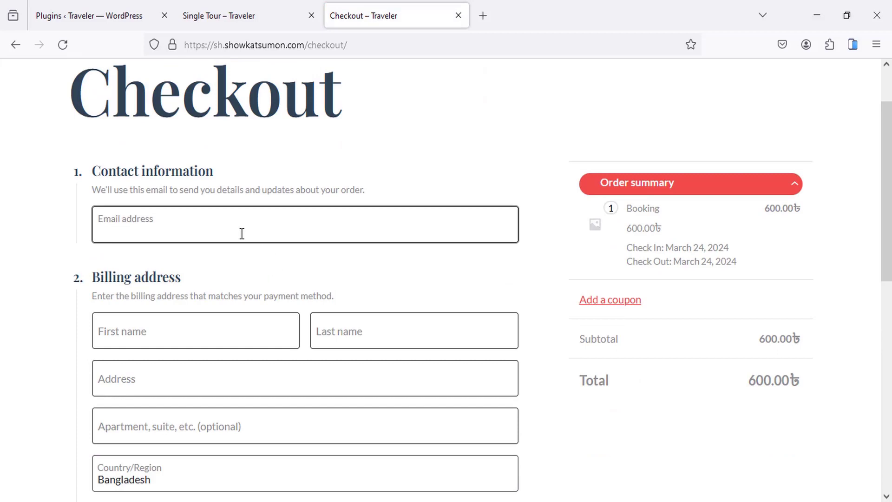
left_click(163, 341)
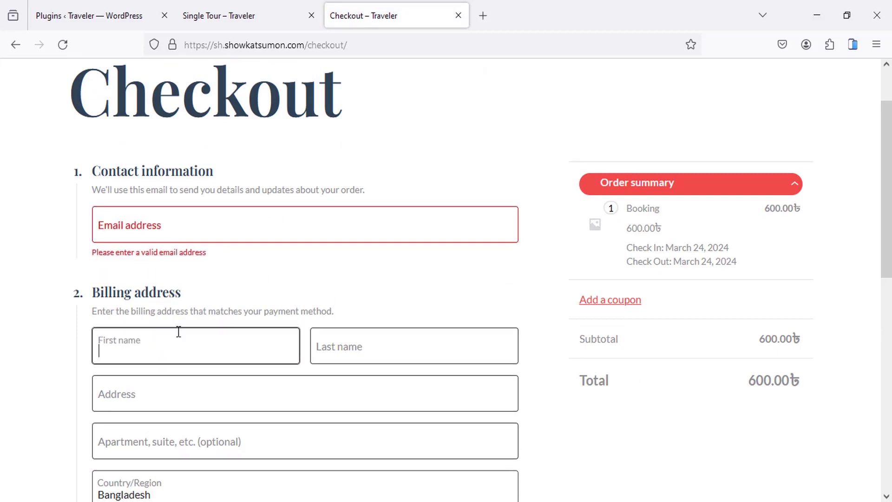
scroll(179, 332, "down", 10)
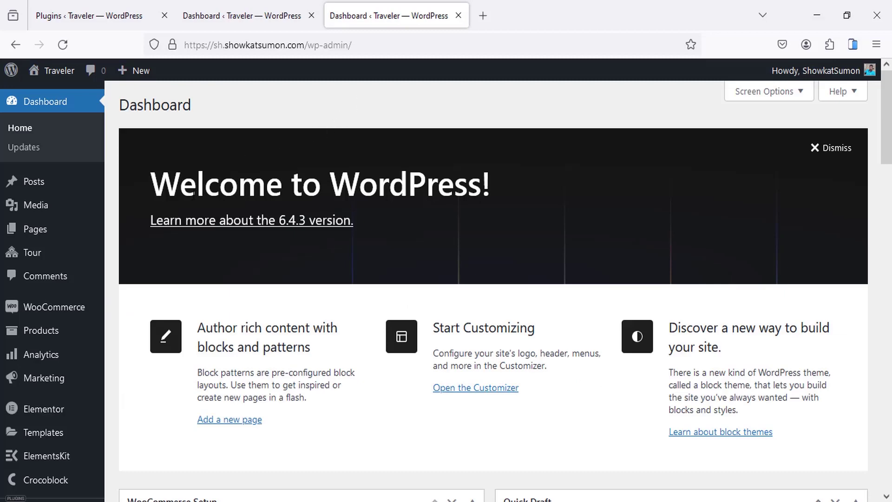
Step: Go to Tour > All Tour in wp-admin and look over the tour list
scroll(191, 207, "down", 2)
mouse_move(46, 195)
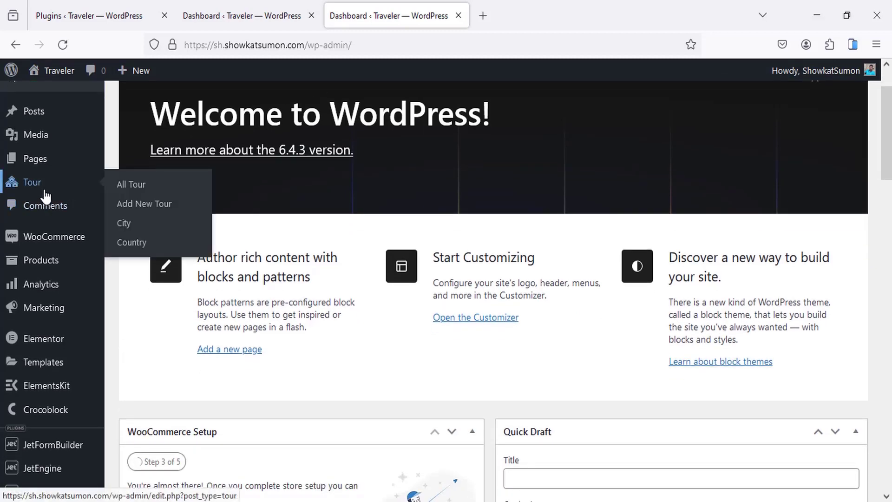
left_click(151, 191)
scroll(218, 191, "down", 1)
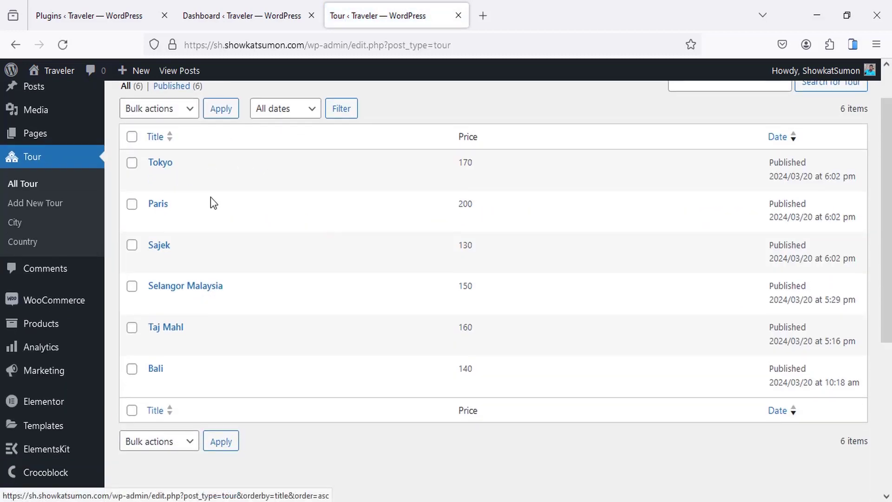
scroll(211, 197, "down", 1)
scroll(203, 344, "up", 3)
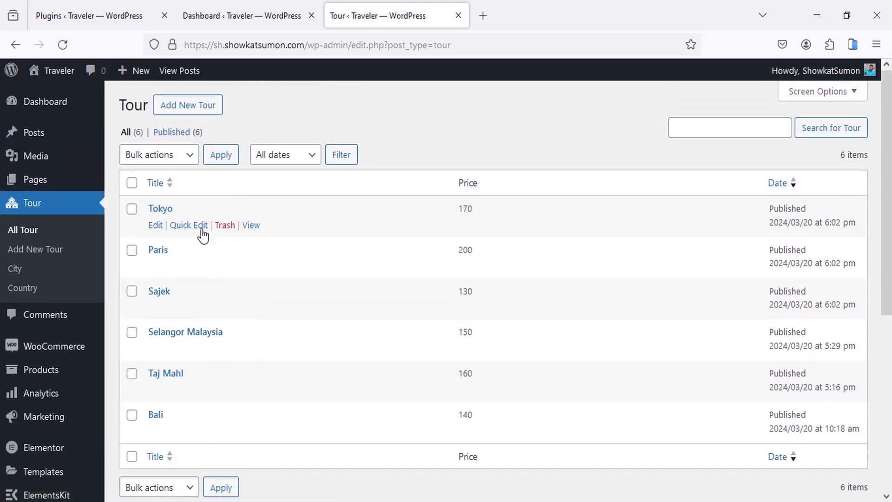
Step: Start a new tour and review its Second Title, Settings and Pricing panels
left_click(200, 111)
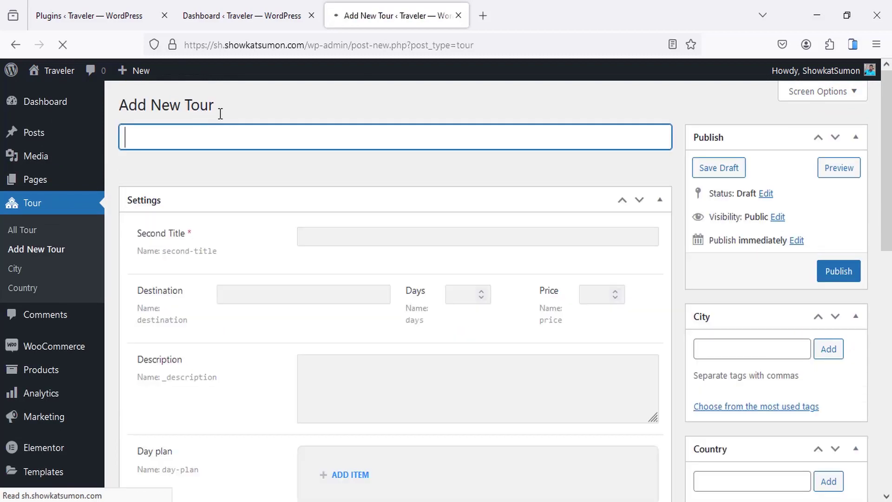
left_click(373, 241)
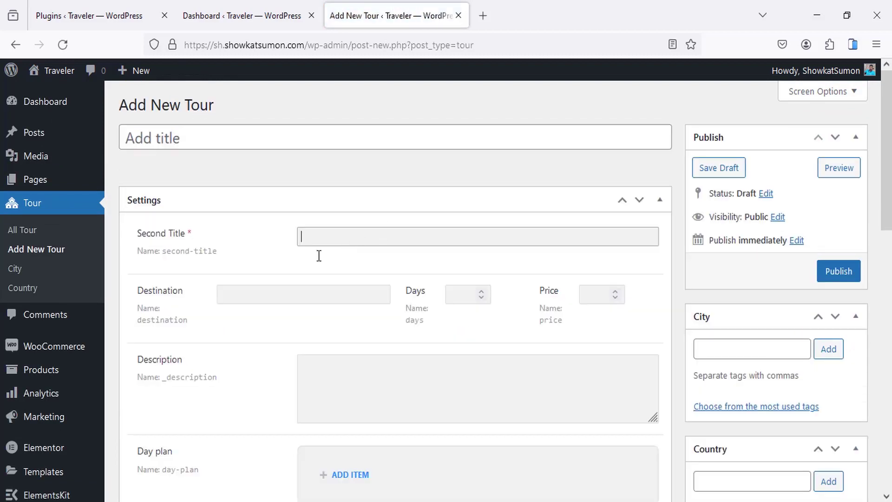
scroll(320, 298, "down", 2)
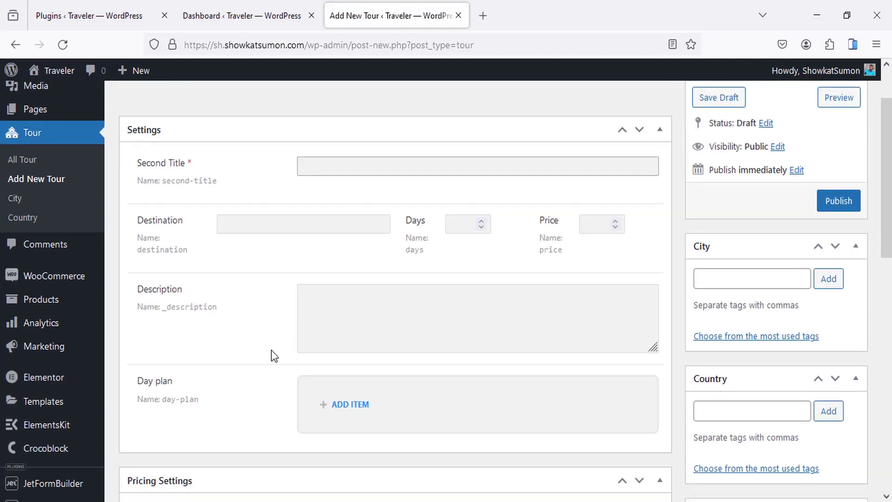
scroll(274, 356, "down", 3)
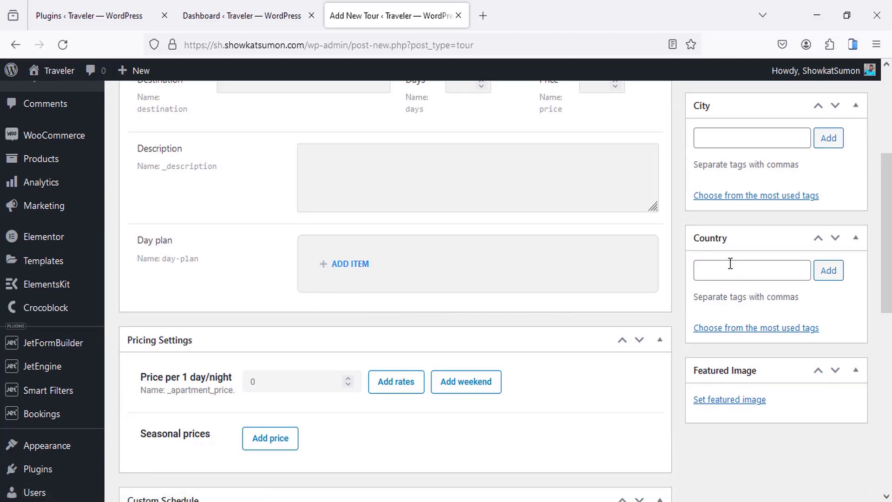
scroll(736, 296, "down", 1)
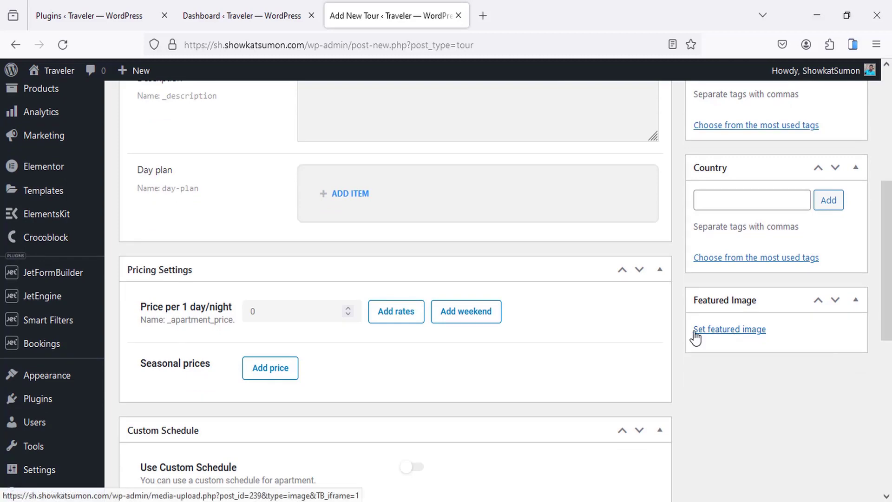
scroll(613, 307, "up", 6)
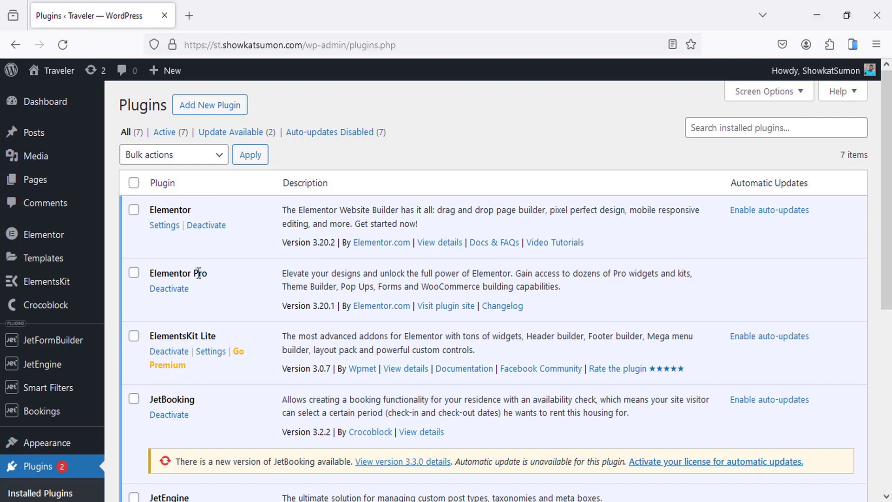
Step: Review the Installed Plugins list, pointing out ElementsKit Lite and JetSmartFilters
left_click_drag(159, 330, 223, 335)
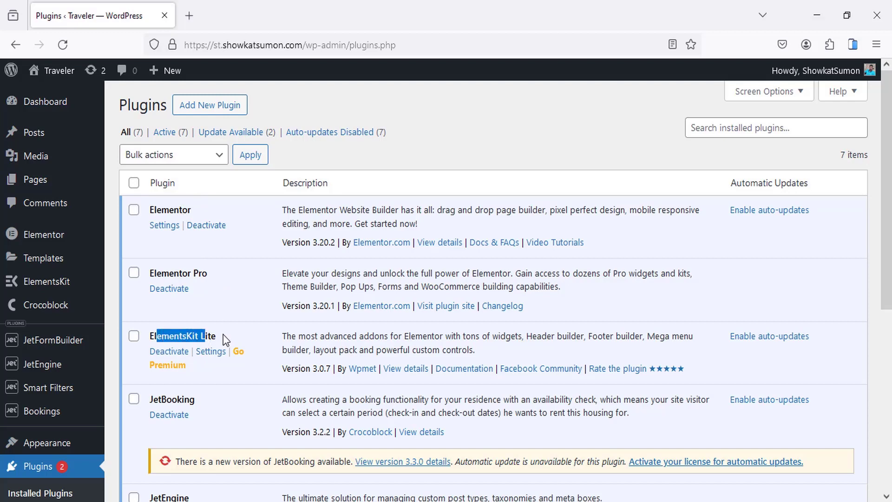
left_click(254, 322)
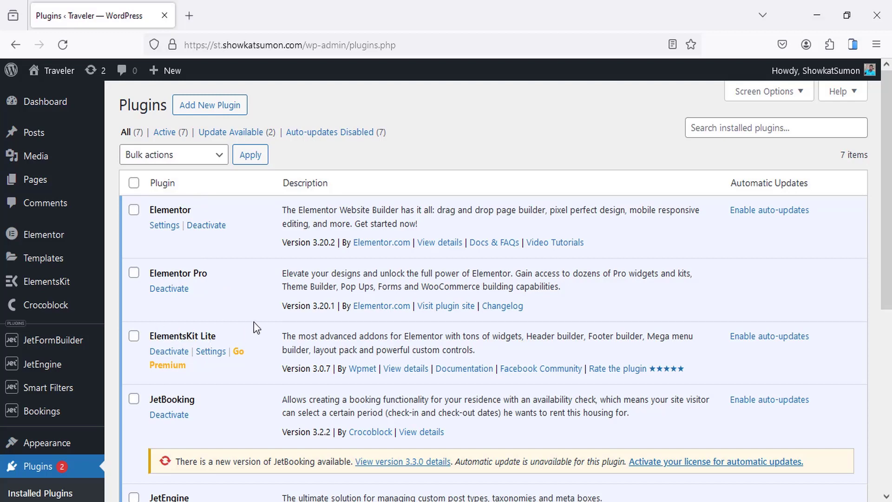
scroll(261, 219, "down", 4)
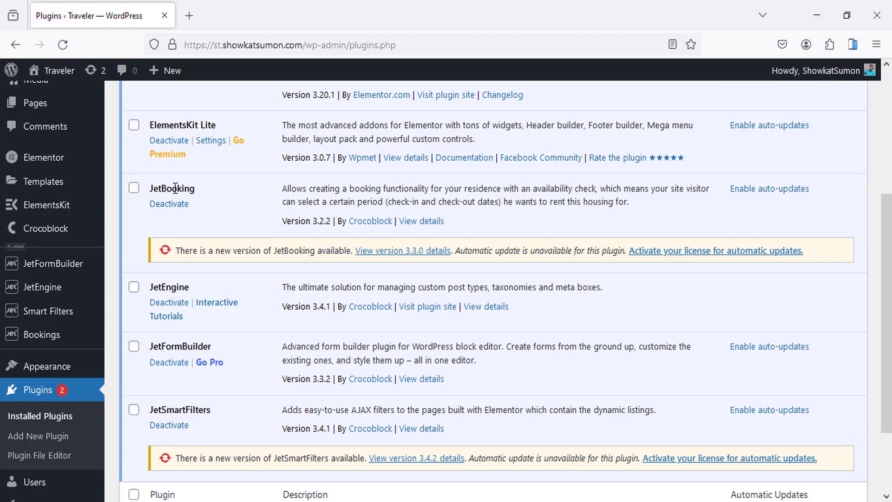
left_click_drag(161, 189, 196, 189)
left_click_drag(154, 286, 190, 287)
scroll(190, 299, "down", 1)
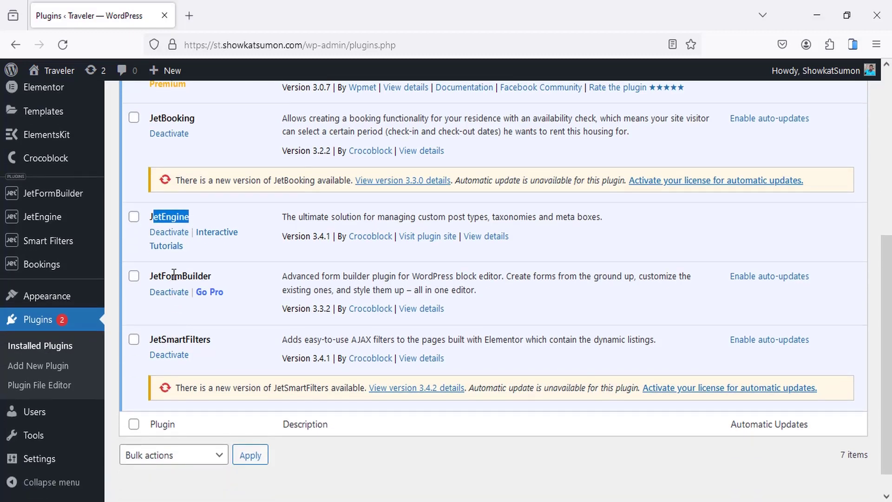
left_click_drag(161, 337, 205, 341)
left_click(238, 336)
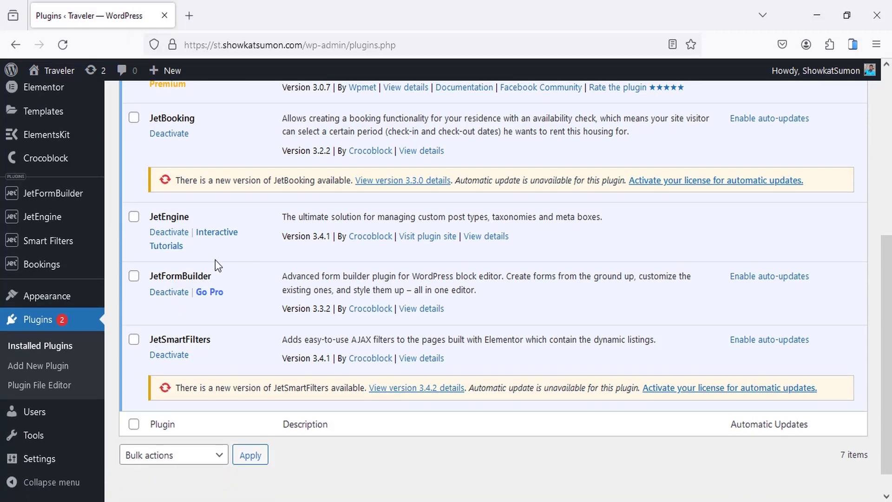
Step: View the Hello Elementor theme's details under Appearance > Themes
mouse_move(93, 300)
left_click(144, 306)
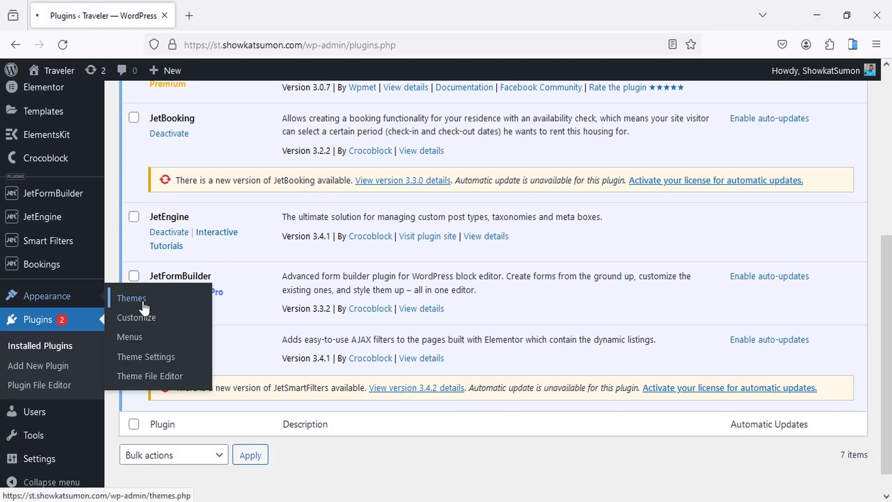
left_click(255, 249)
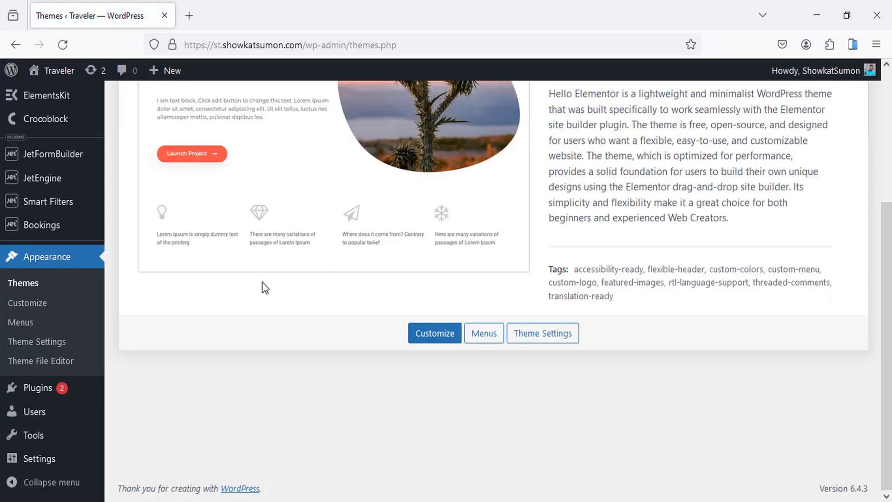
scroll(262, 286, "up", 3)
scroll(263, 286, "up", 2)
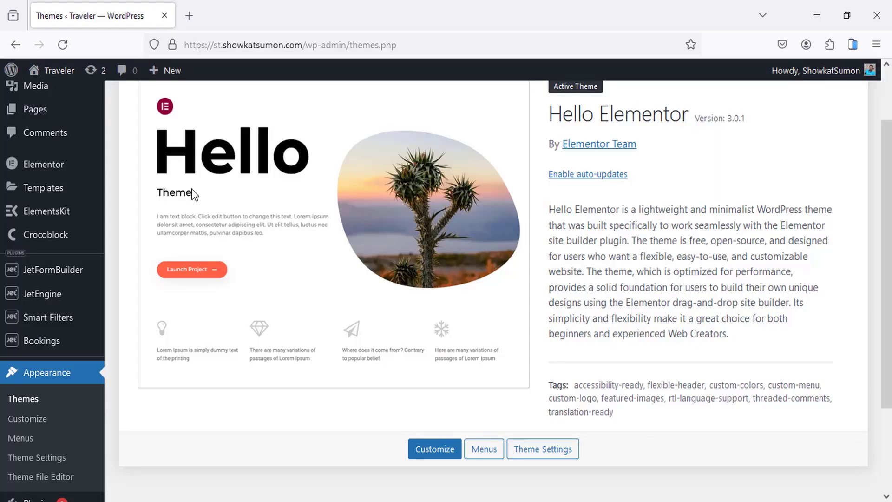
mouse_move(58, 296)
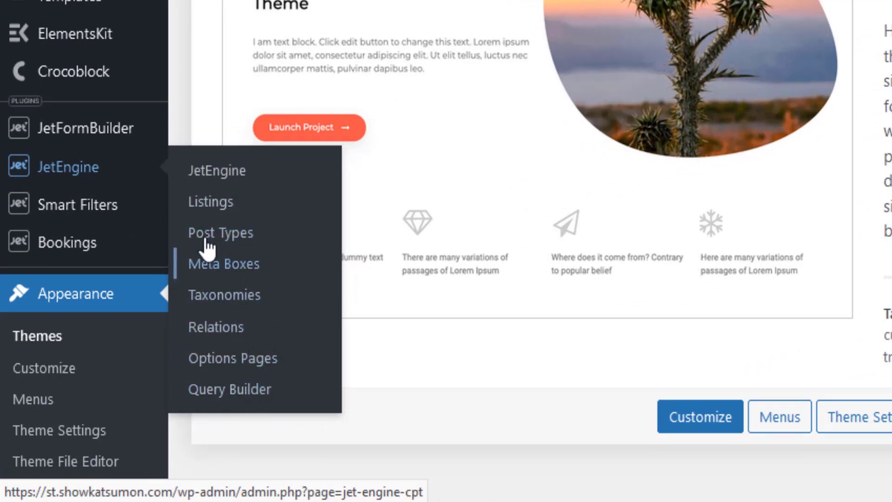
mouse_move(56, 169)
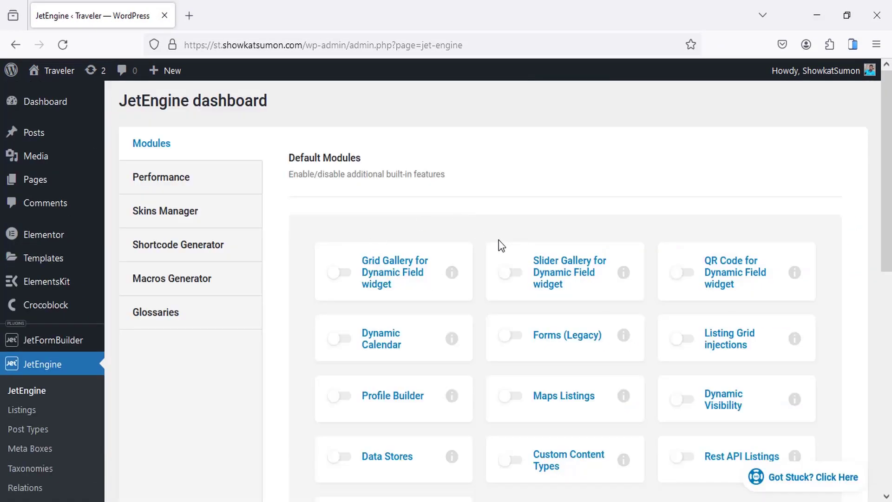
Step: Switch on the Forms (Legacy) module in JetEngine and save the modules
scroll(499, 240, "down", 2)
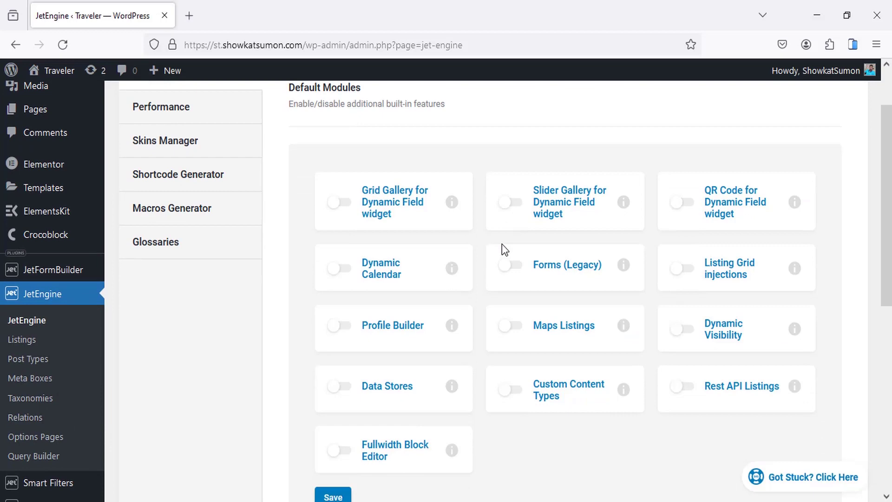
left_click(512, 269)
scroll(404, 322, "down", 2)
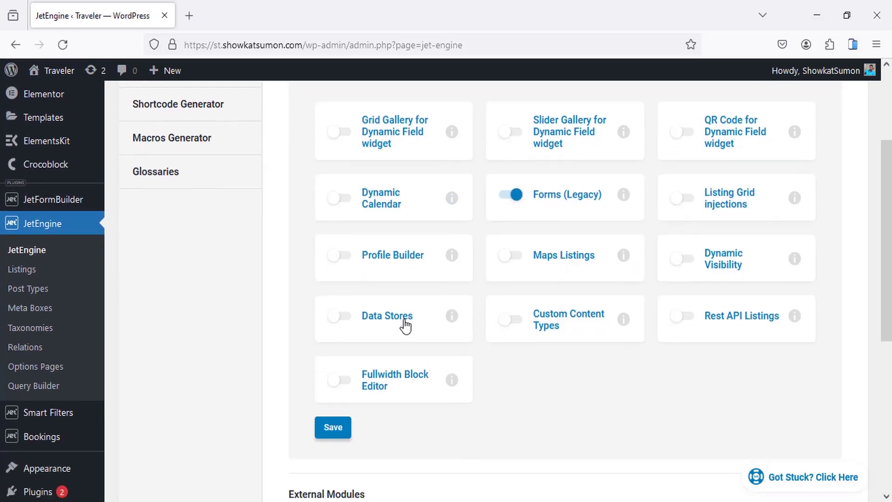
scroll(473, 290, "up", 2)
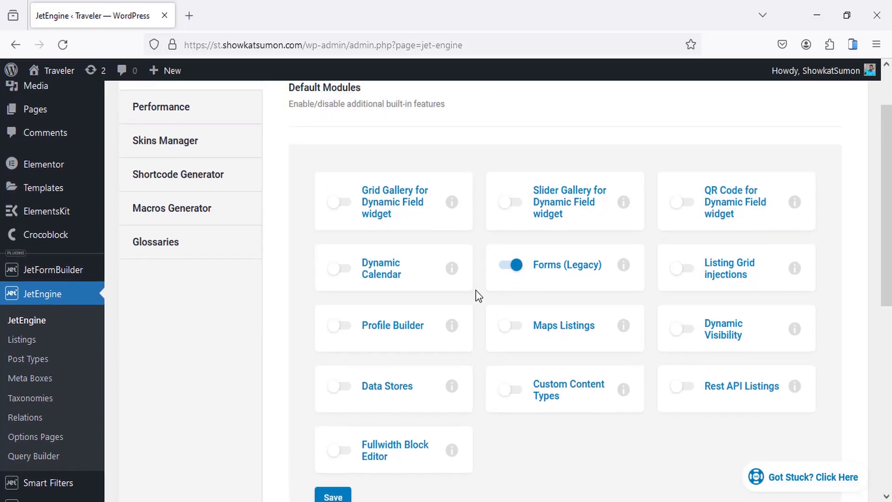
scroll(515, 268, "down", 2)
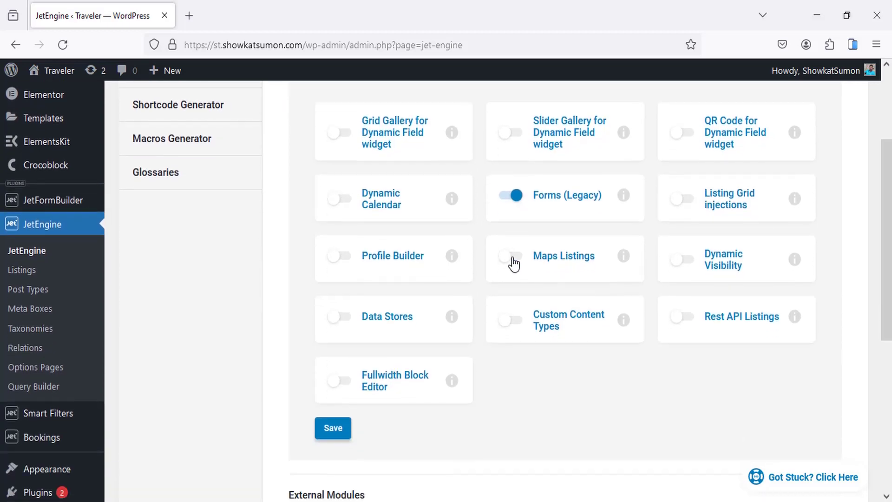
left_click(330, 430)
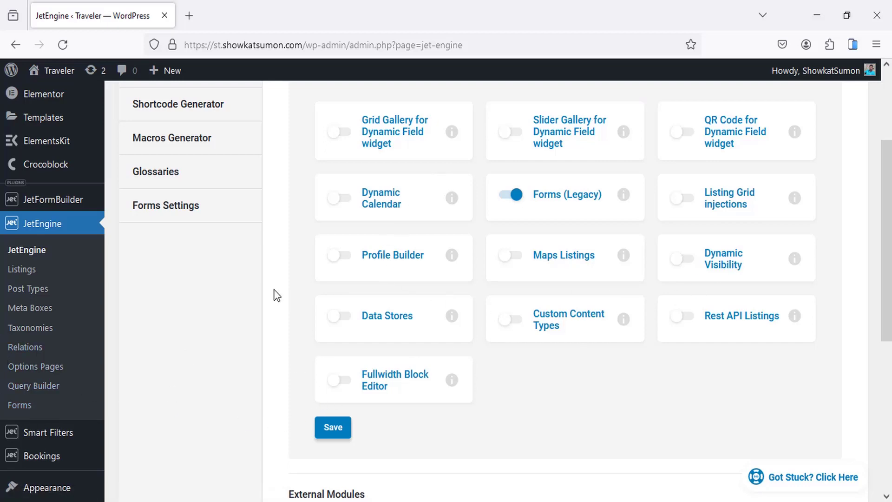
Step: Open the JetEngine Post Types list
left_click(27, 415)
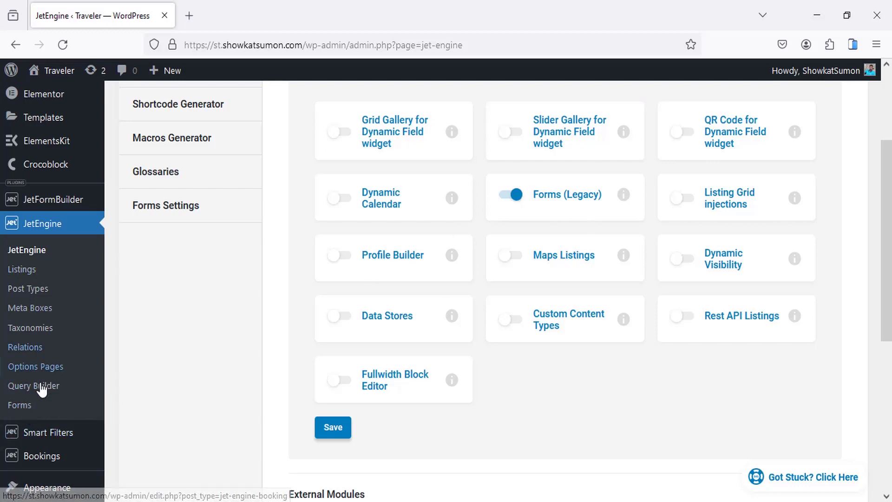
scroll(299, 227, "up", 3)
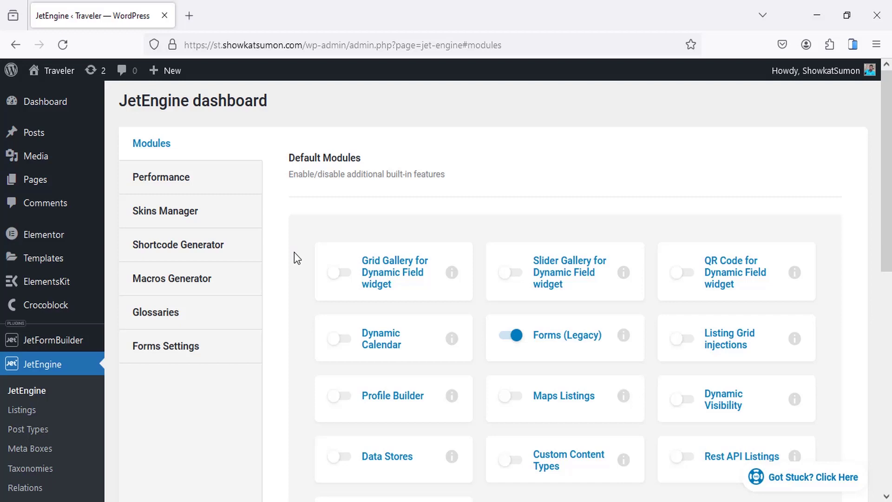
scroll(265, 224, "down", 2)
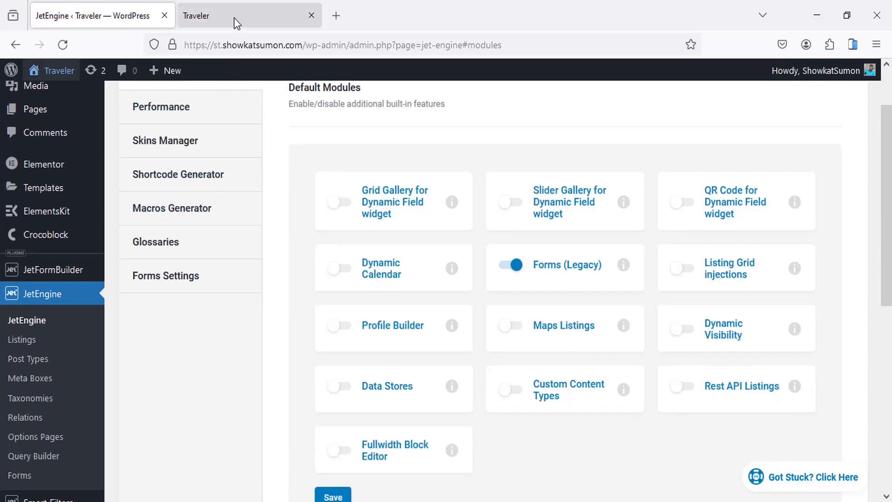
scroll(153, 321, "down", 2)
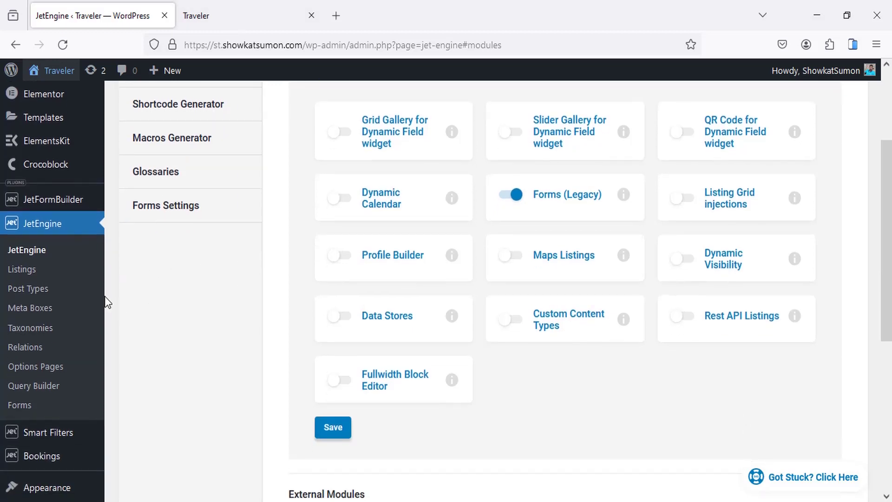
left_click(42, 293)
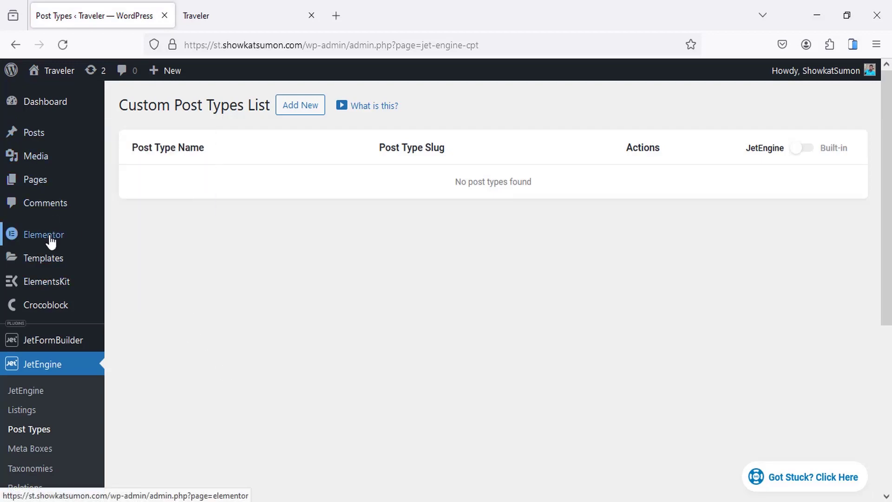
Step: Create a new post type named Tour with the slug tour
mouse_move(40, 162)
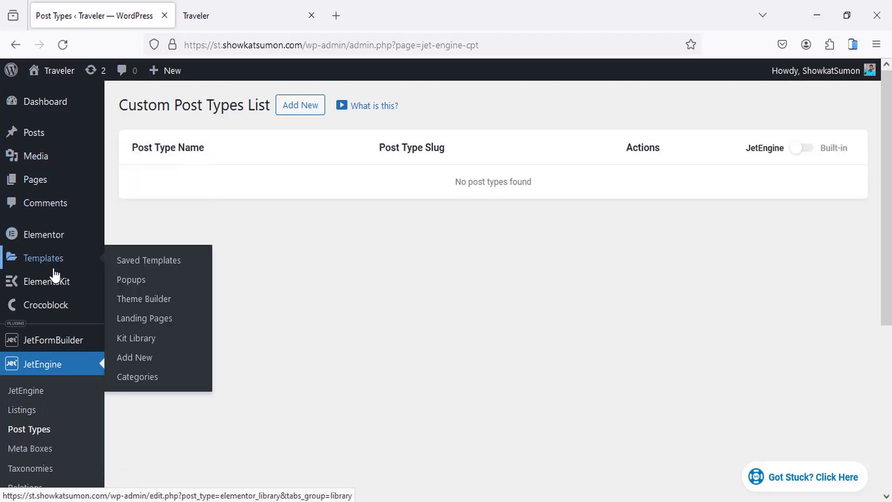
mouse_move(45, 190)
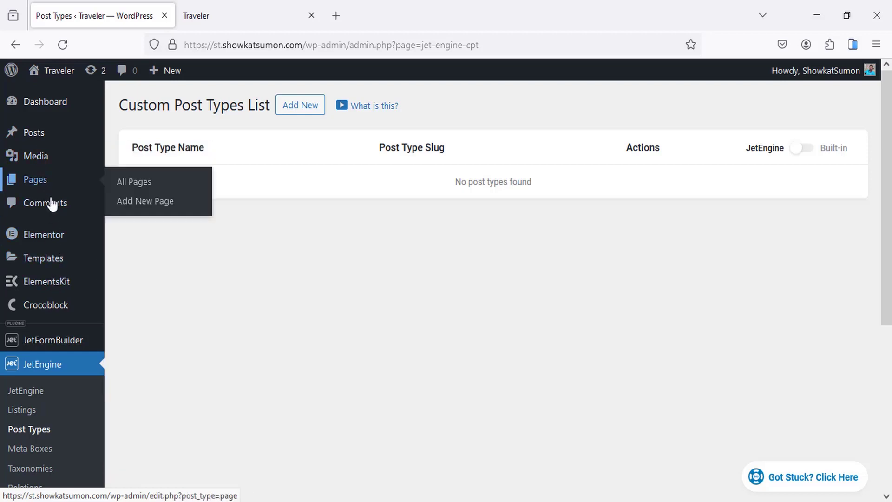
mouse_move(58, 260)
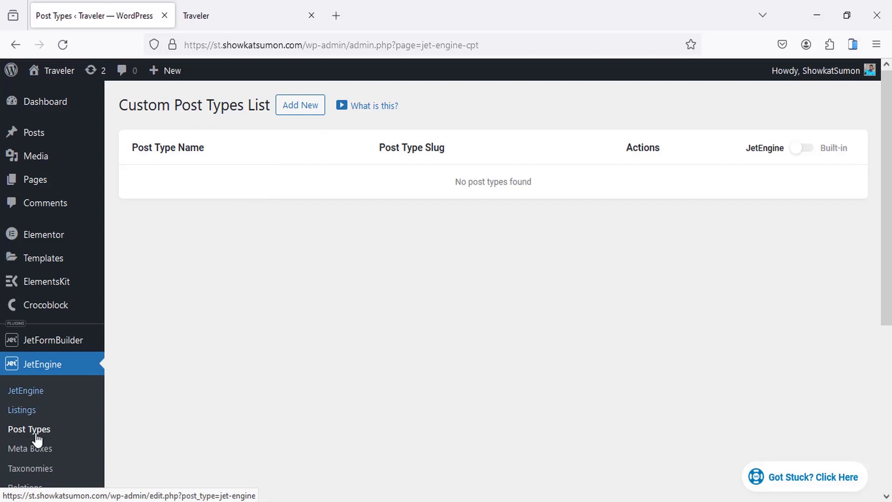
left_click(299, 107)
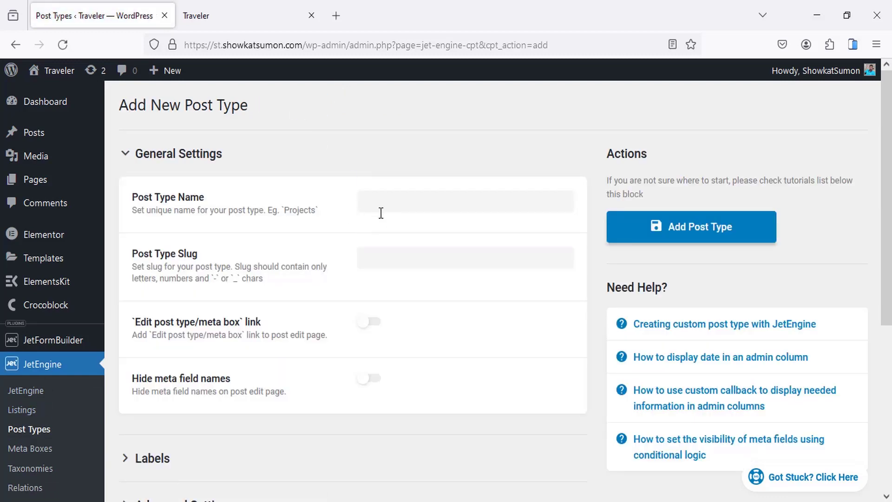
left_click(381, 206)
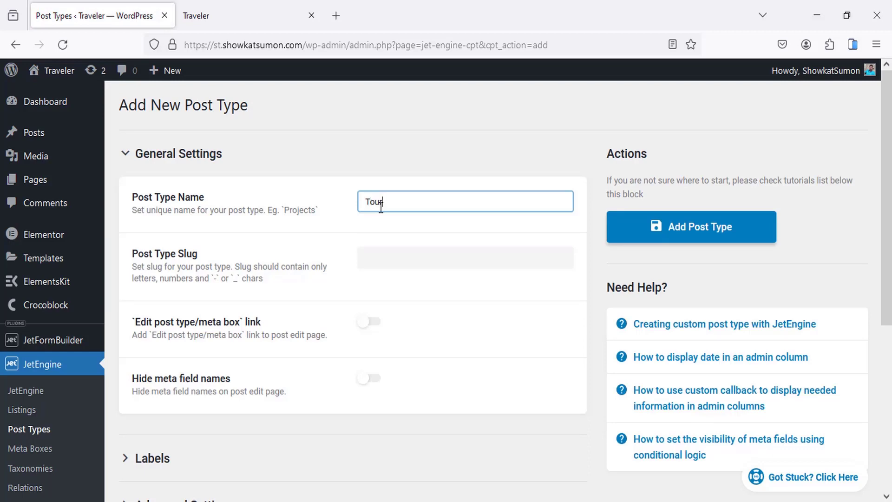
left_click(388, 259)
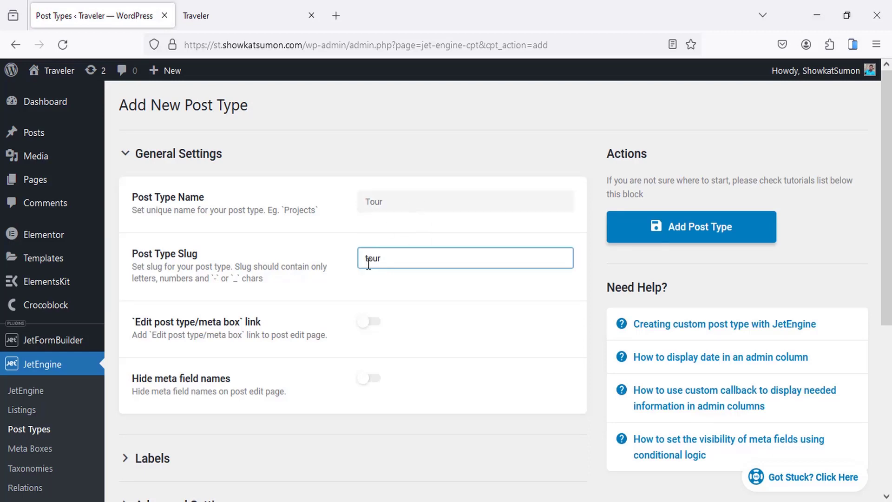
left_click_drag(398, 262, 355, 260)
left_click(402, 263)
Step: In Labels, set both Add New and Add New Item to 'Add New Tour'
scroll(375, 265, "down", 3)
scroll(324, 322, "down", 3)
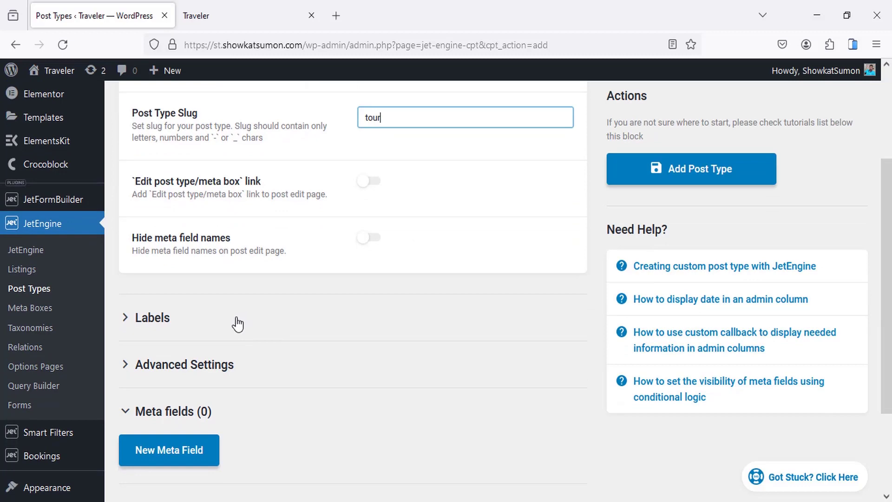
left_click(236, 323)
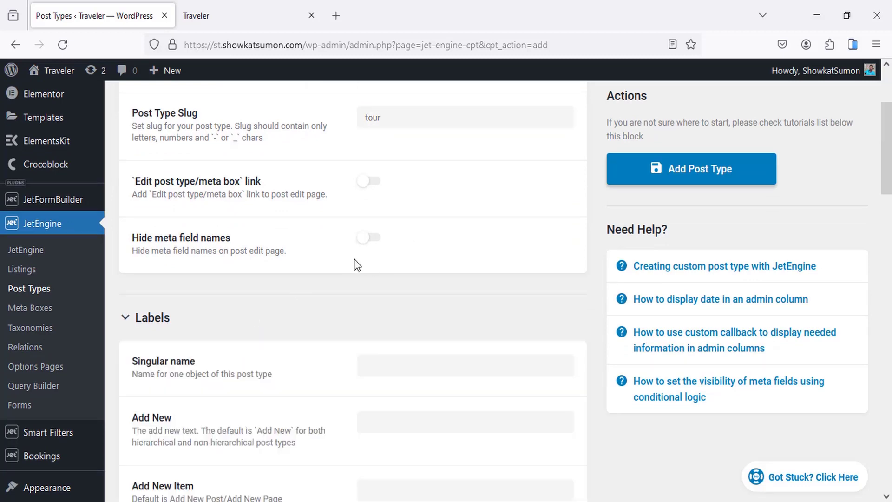
scroll(356, 278, "down", 9)
left_click(419, 207)
type("Add New Tour")
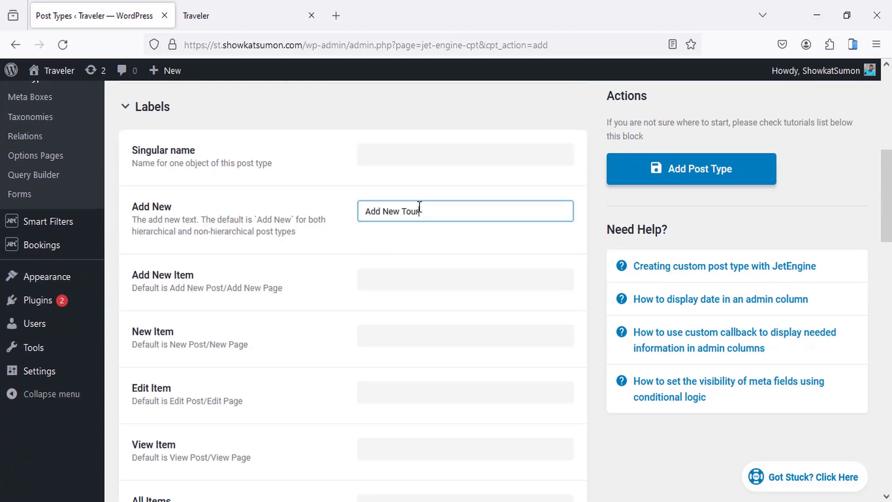
left_click(411, 279)
type("Add New Tour")
Step: Set the New Item, Edit Item and View Item labels to 'New Tour', 'Edit Tour', 'View Tour'
scroll(407, 270, "down", 3)
left_click(403, 266)
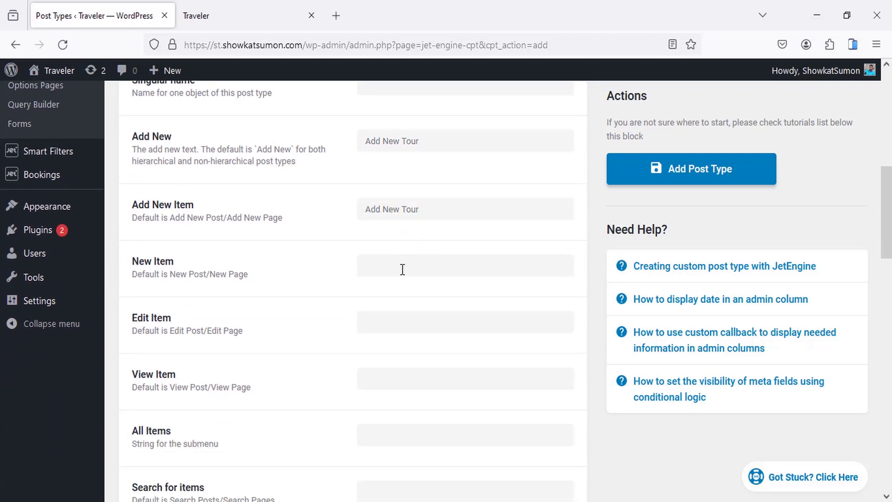
type("New Tour")
left_click(401, 316)
type("Edit Tour")
scroll(403, 232, "down", 5)
left_click(395, 239)
type("View Tour")
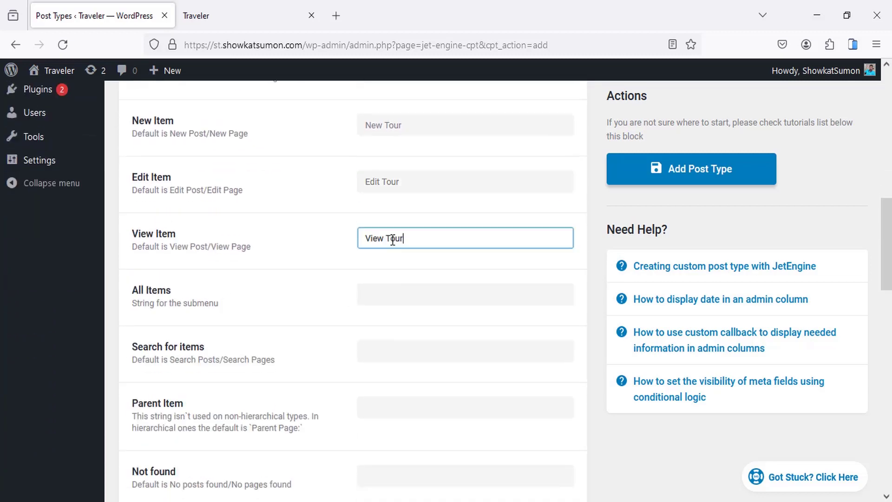
Step: Correct the Add New label by retyping its leading word 'Add'
scroll(395, 241, "up", 4)
scroll(395, 241, "up", 7)
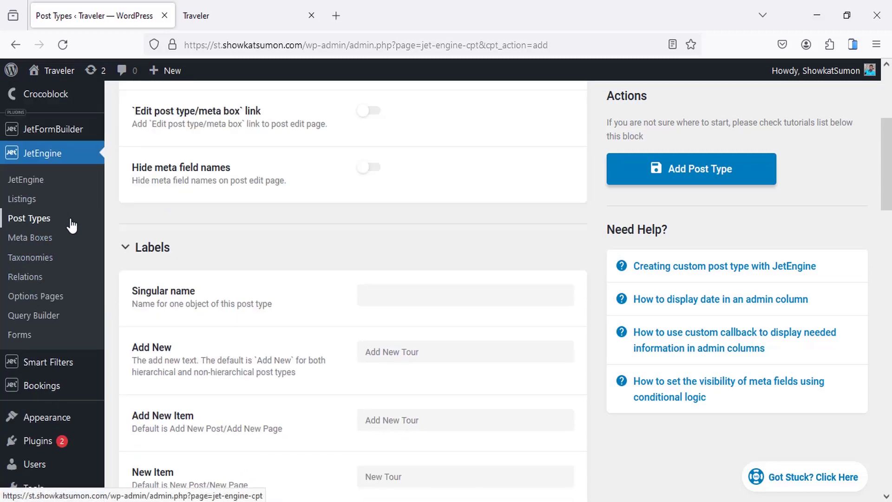
scroll(64, 174, "up", 2)
mouse_move(40, 113)
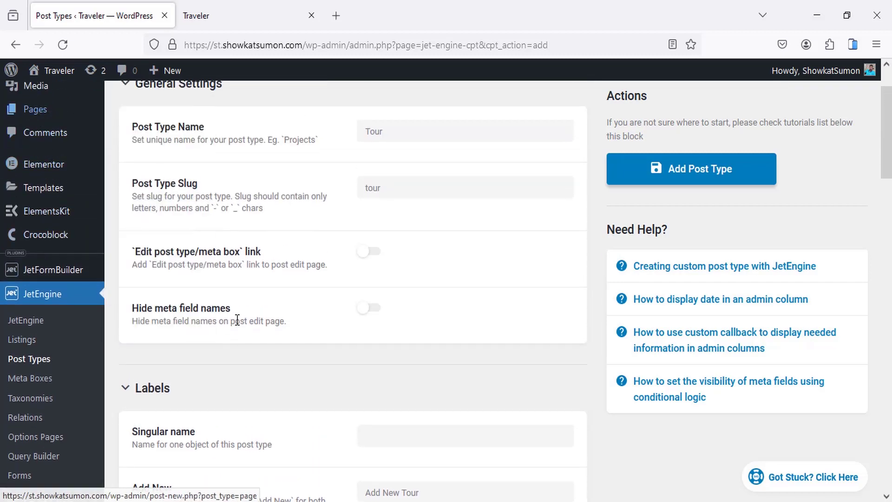
scroll(241, 325, "down", 5)
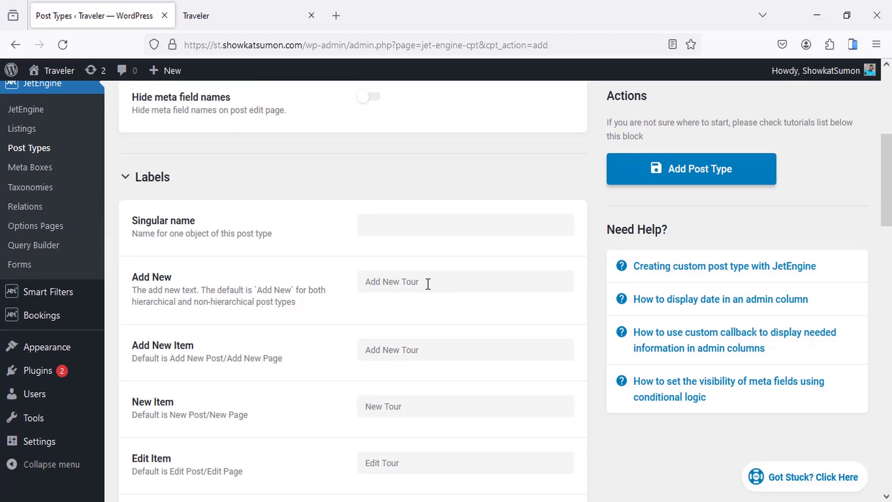
left_click(428, 284)
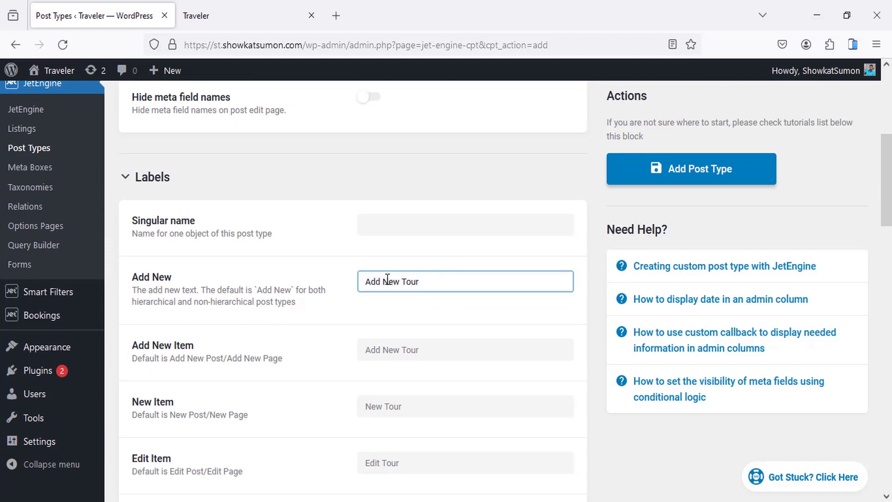
left_click_drag(383, 281, 349, 286)
key("BackSpace")
type("Add")
Step: Set the All Items label to 'All Tour'
scroll(407, 275, "down", 5)
left_click(389, 365)
type("All Tour")
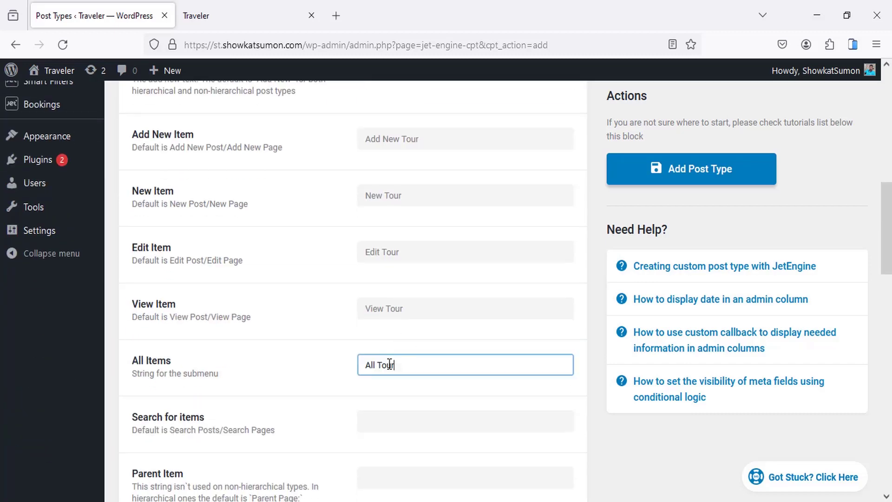
scroll(241, 307, "down", 20)
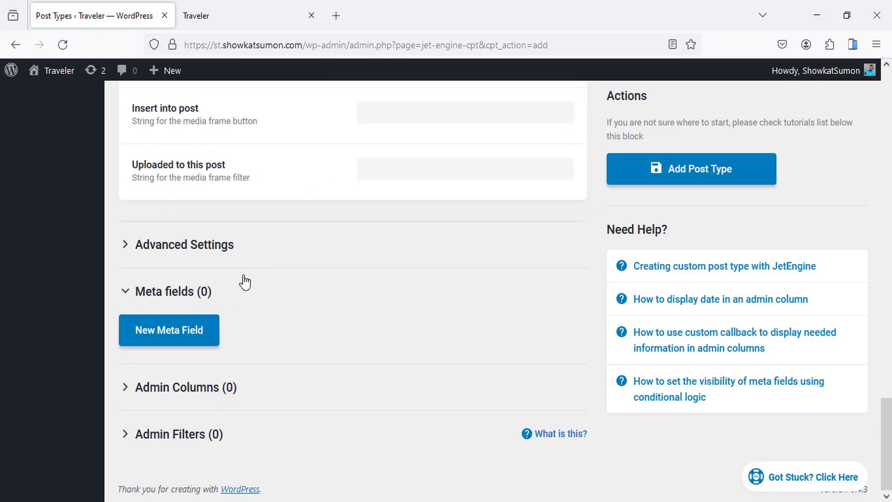
Step: Check the Advanced Settings toggles like Is Public and Has Archive, then add the Tour post type
left_click(220, 249)
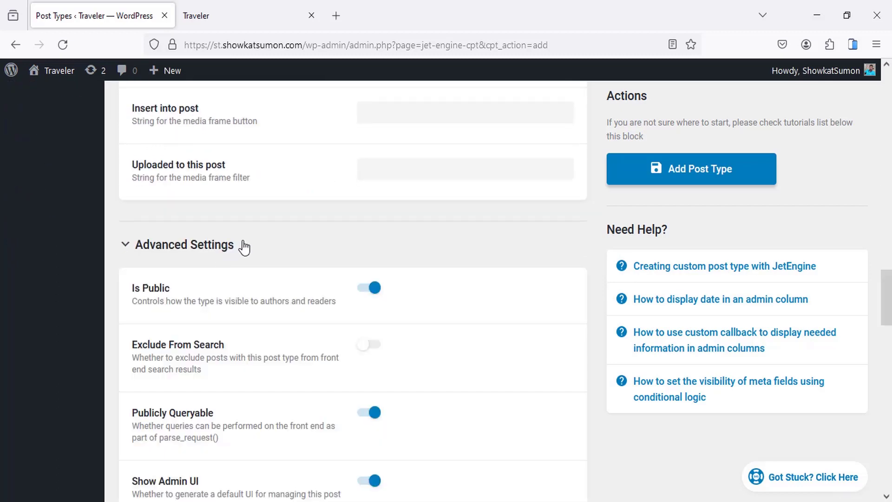
scroll(247, 246, "down", 12)
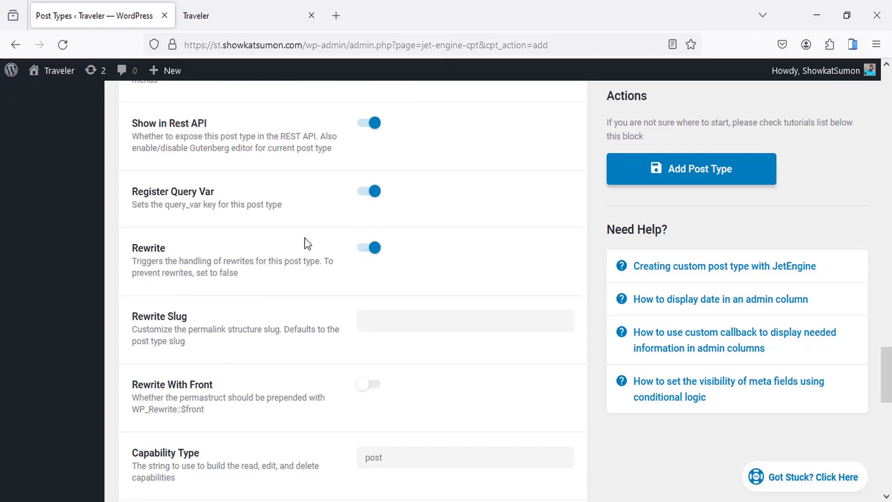
scroll(307, 242, "down", 6)
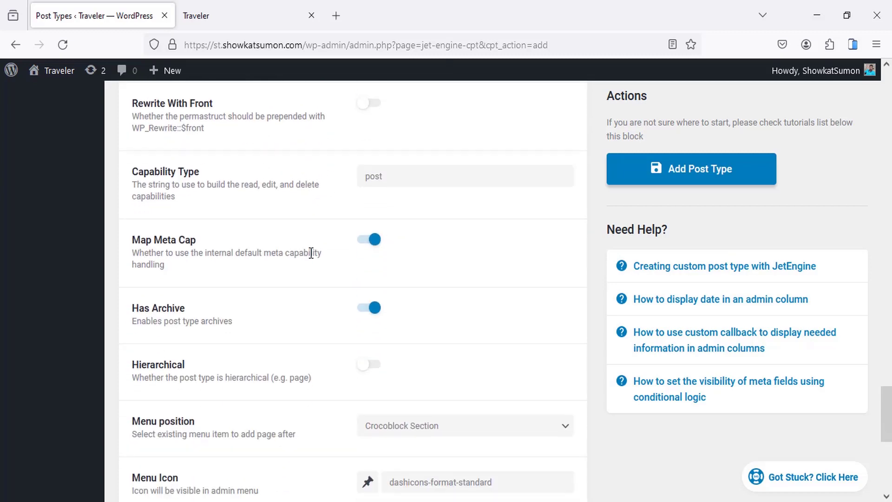
scroll(311, 253, "down", 5)
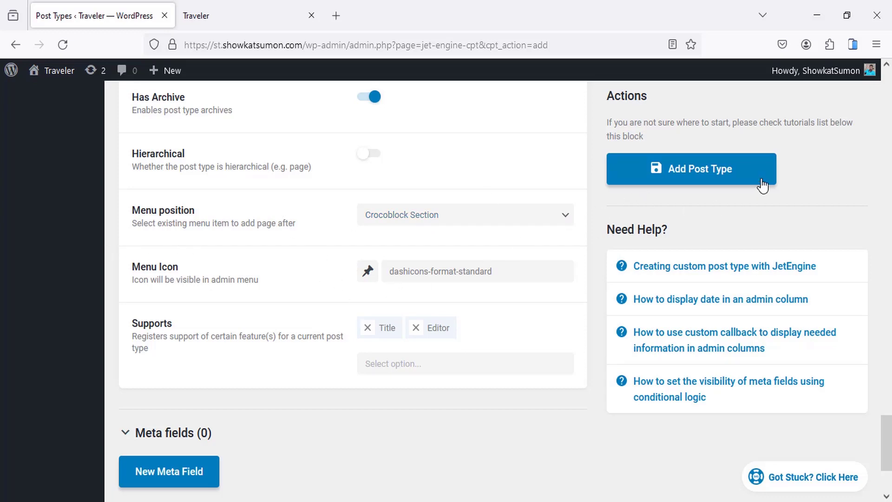
left_click(702, 177)
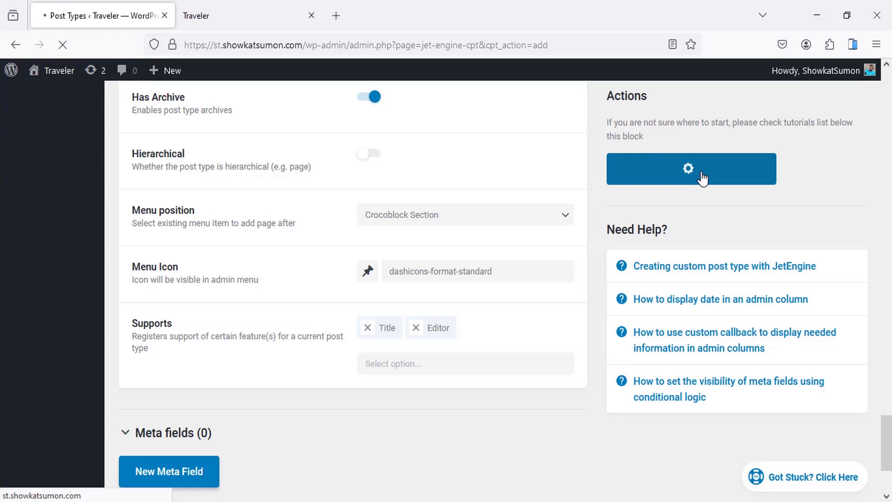
Step: Expand the saved Tour post type's Advanced Settings
scroll(226, 305, "down", 5)
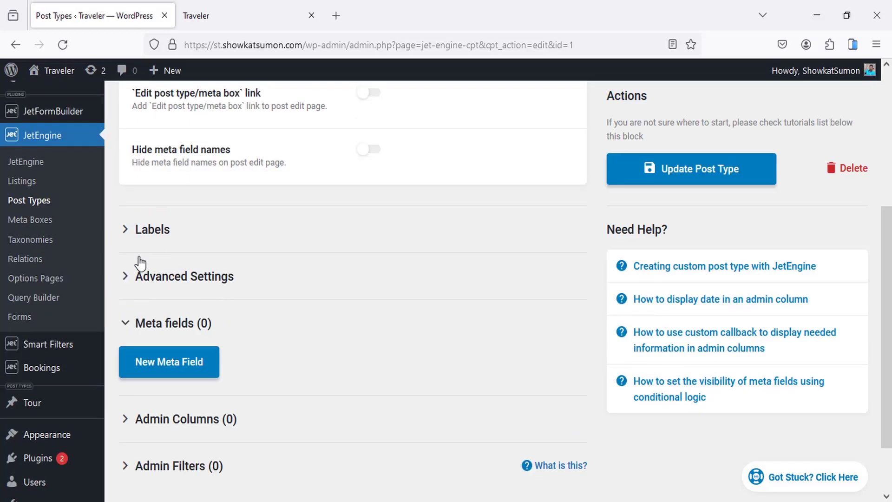
scroll(82, 159, "up", 2)
scroll(53, 389, "down", 4)
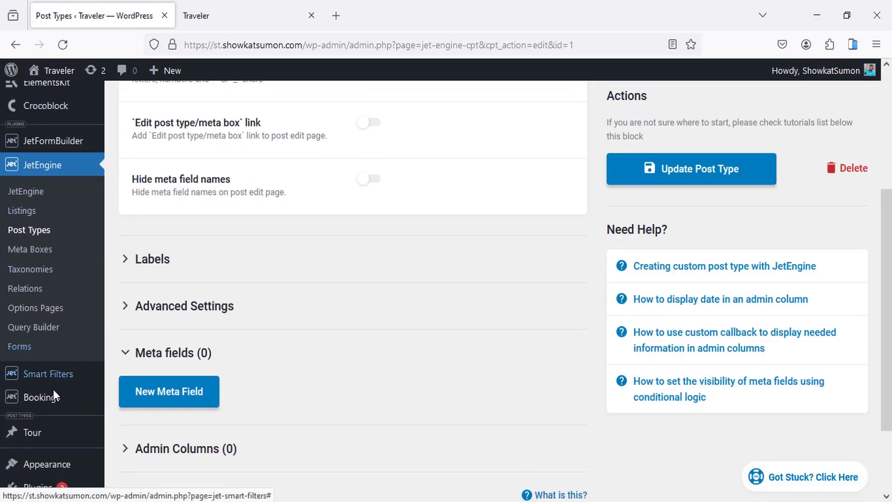
mouse_move(41, 340)
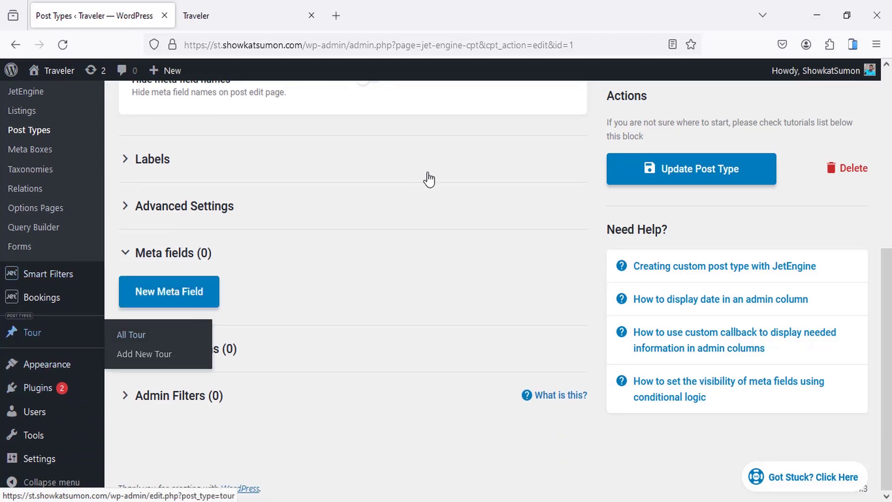
scroll(330, 219, "up", 6)
scroll(279, 297, "down", 2)
scroll(231, 334, "down", 2)
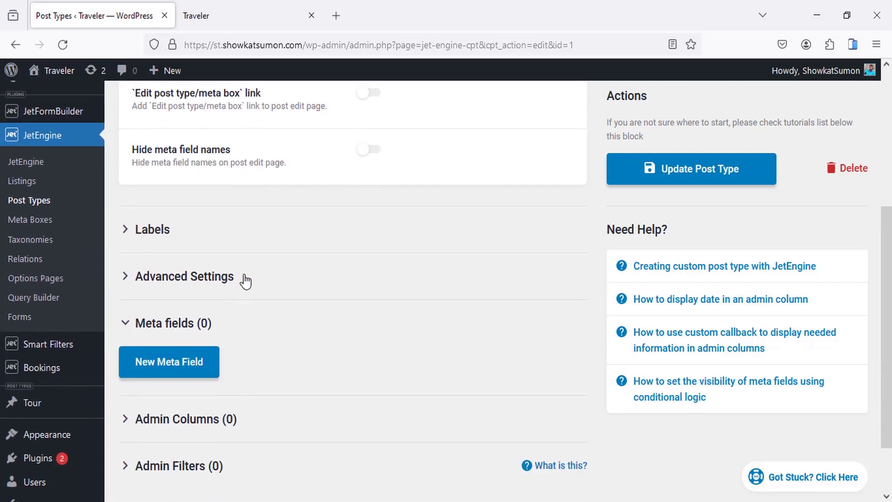
left_click(245, 277)
scroll(407, 221, "down", 15)
scroll(400, 233, "down", 8)
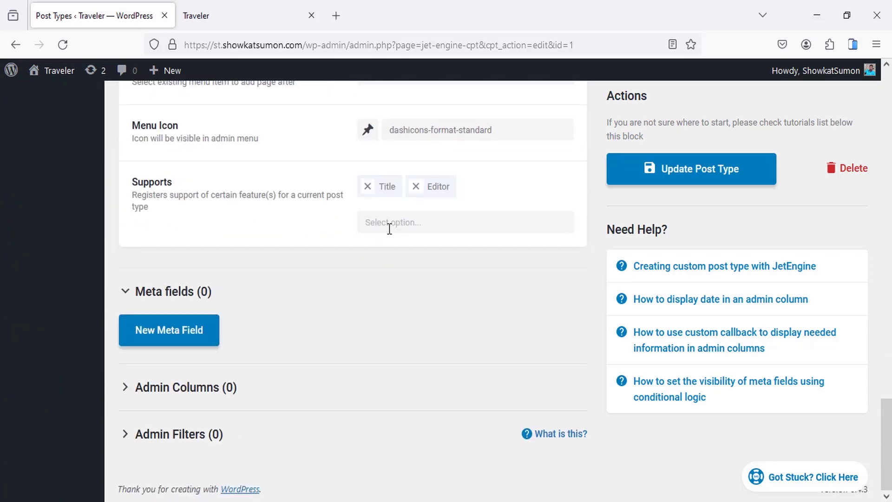
scroll(419, 209, "up", 4)
Step: Set the Tour menu position to Pages
left_click(412, 281)
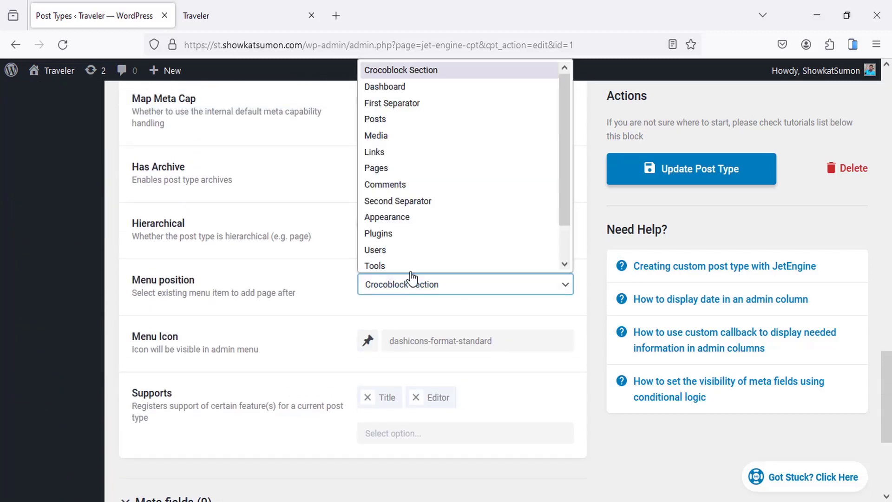
left_click(392, 166)
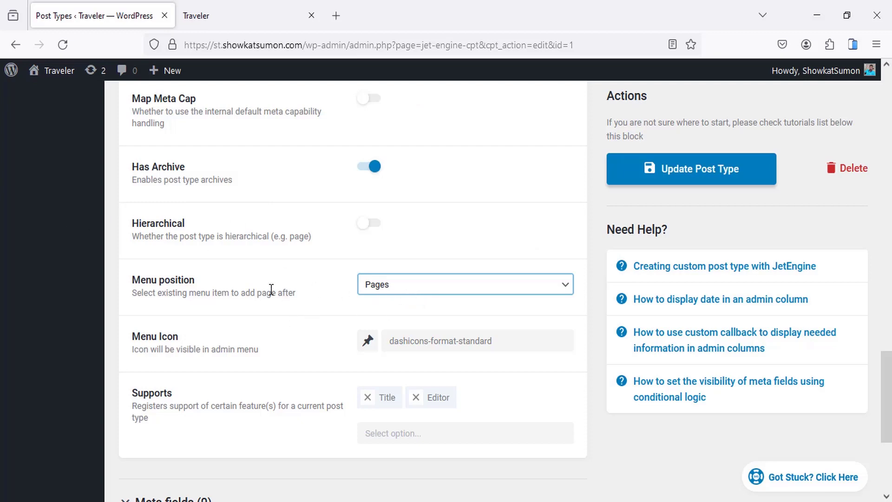
scroll(270, 313, "down", 2)
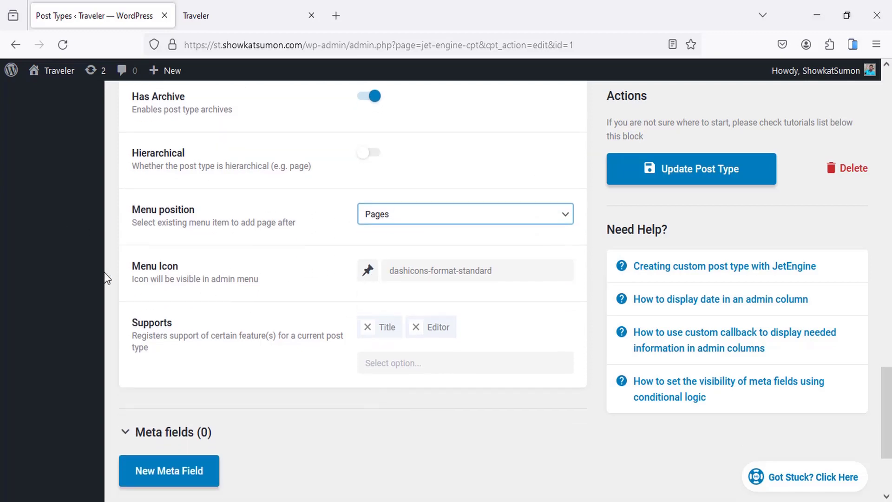
scroll(63, 278, "up", 20)
scroll(54, 270, "up", 2)
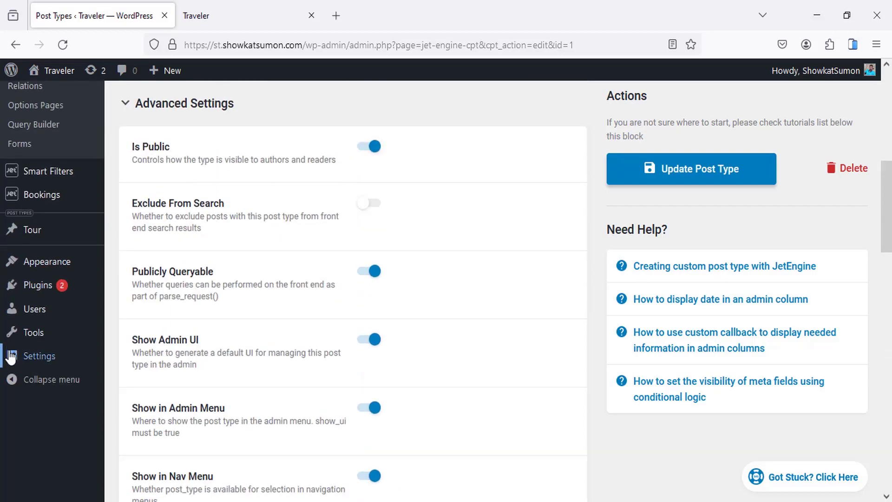
mouse_move(26, 336)
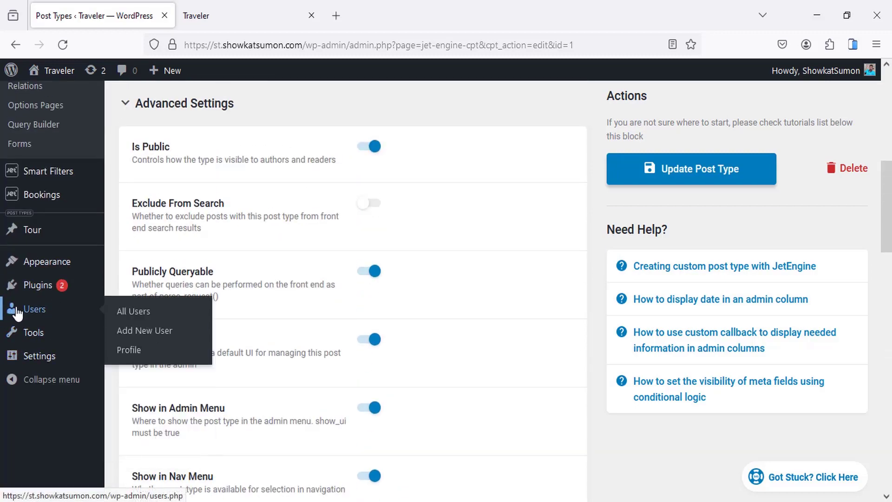
scroll(353, 353, "down", 4)
scroll(350, 356, "down", 11)
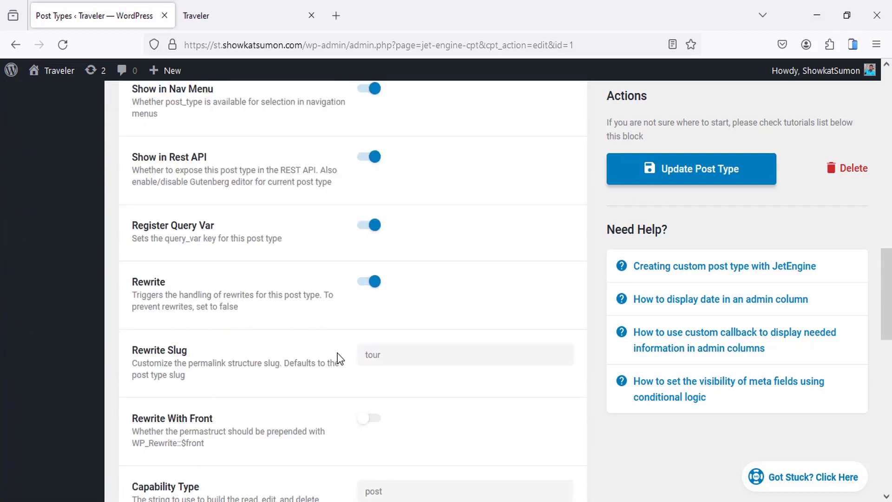
scroll(337, 337, "down", 3)
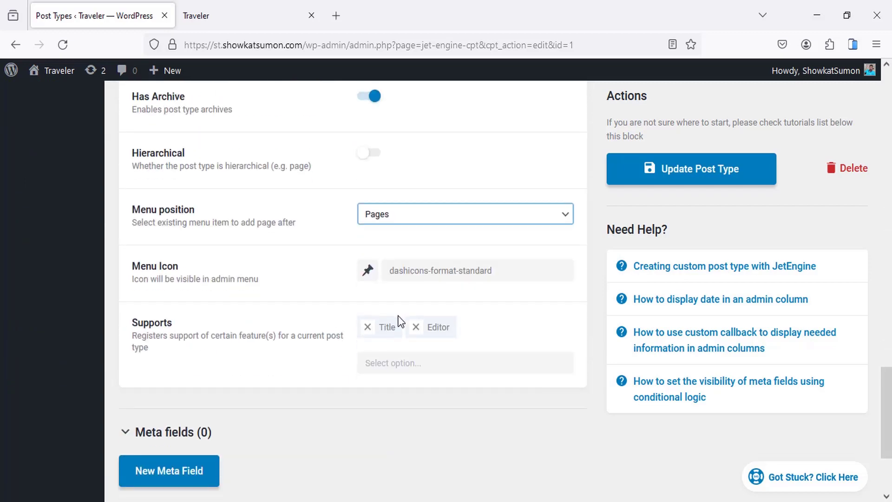
Step: Give the Tour post type the multisite menu icon
left_click(368, 270)
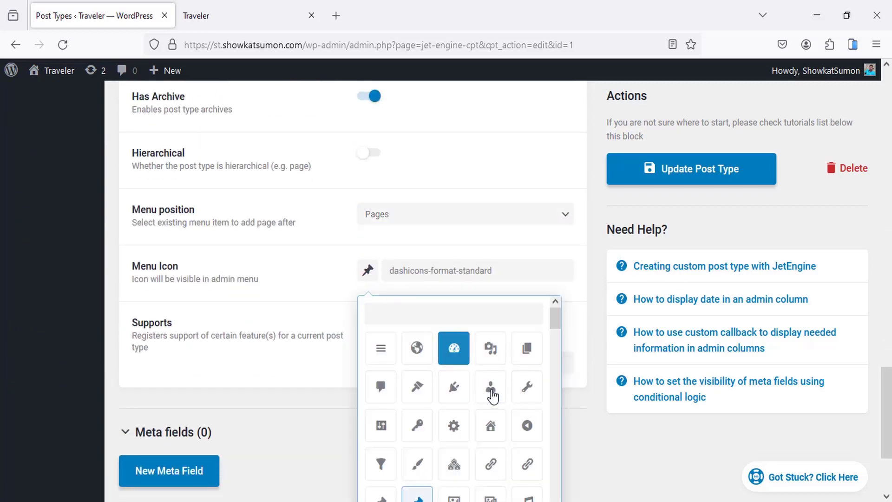
scroll(483, 394, "down", 3)
scroll(483, 394, "down", 10)
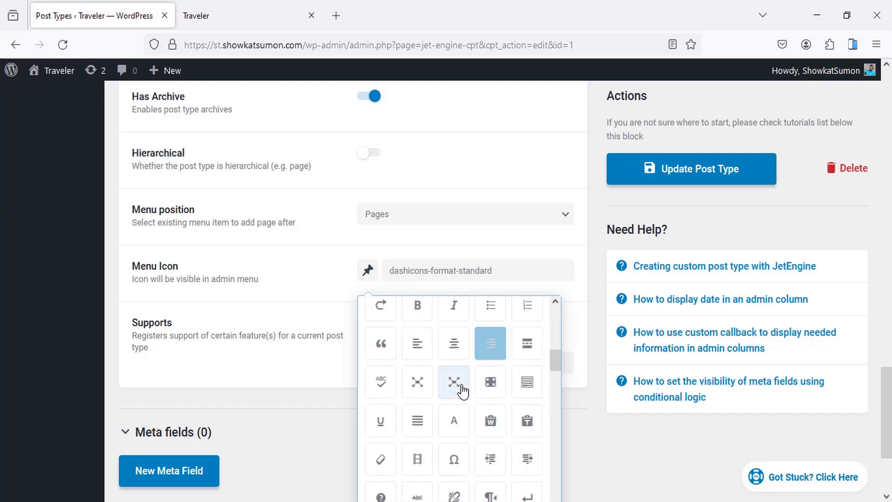
scroll(458, 388, "up", 5)
scroll(454, 382, "up", 3)
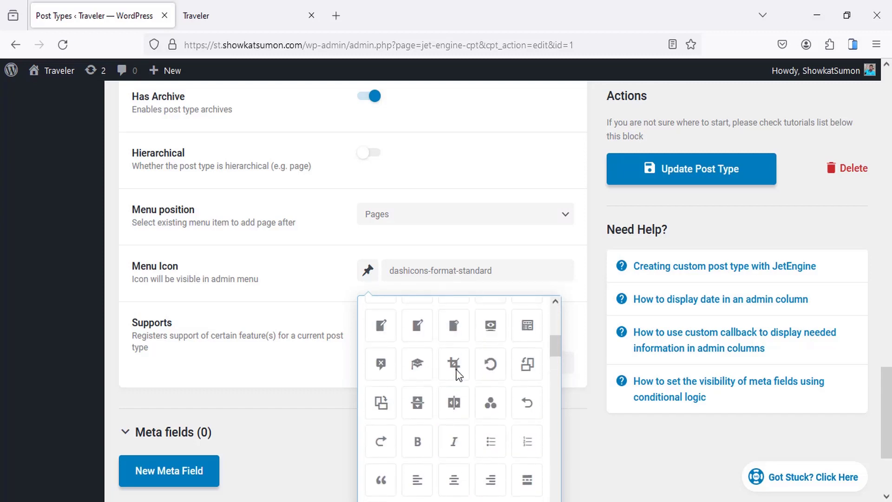
scroll(439, 385, "up", 3)
scroll(456, 370, "up", 1)
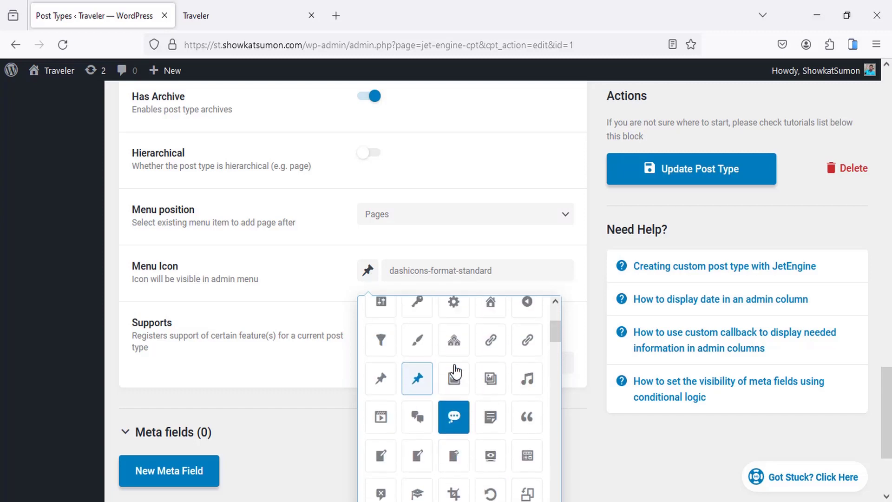
left_click(453, 346)
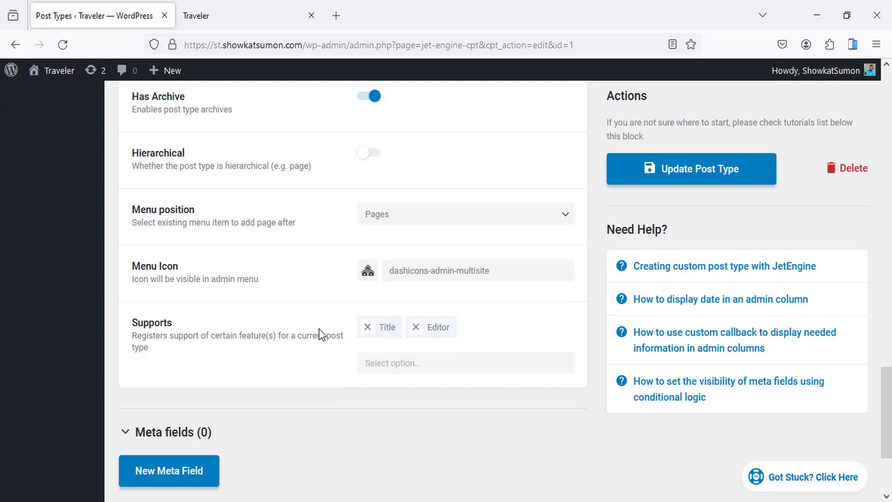
Step: Add Thumbnail (Featured Image) to Supports and remove Editor
scroll(314, 206, "down", 3)
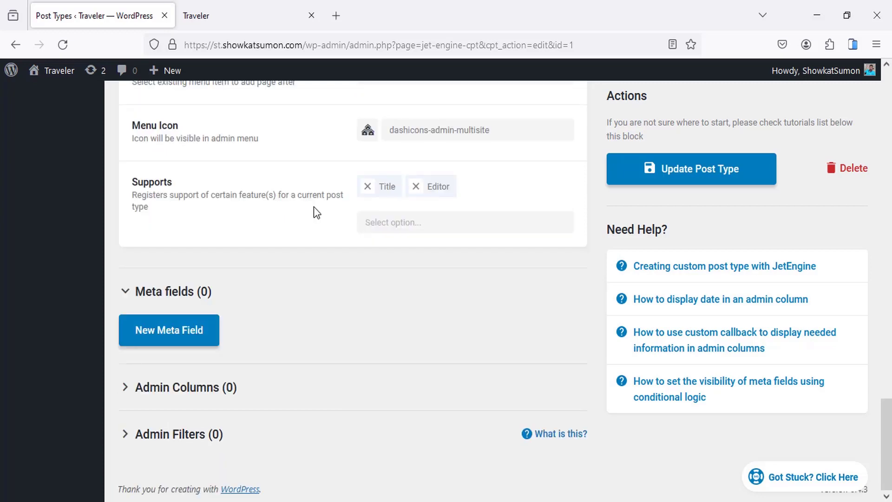
left_click(402, 223)
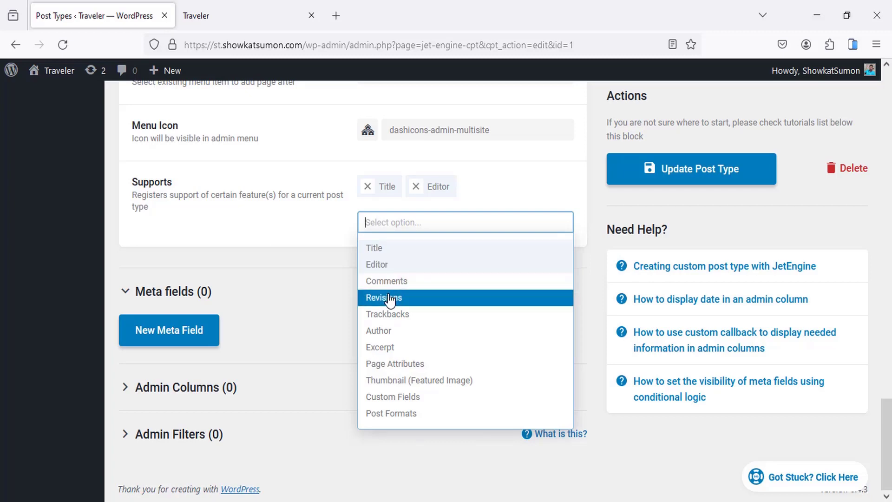
left_click(393, 382)
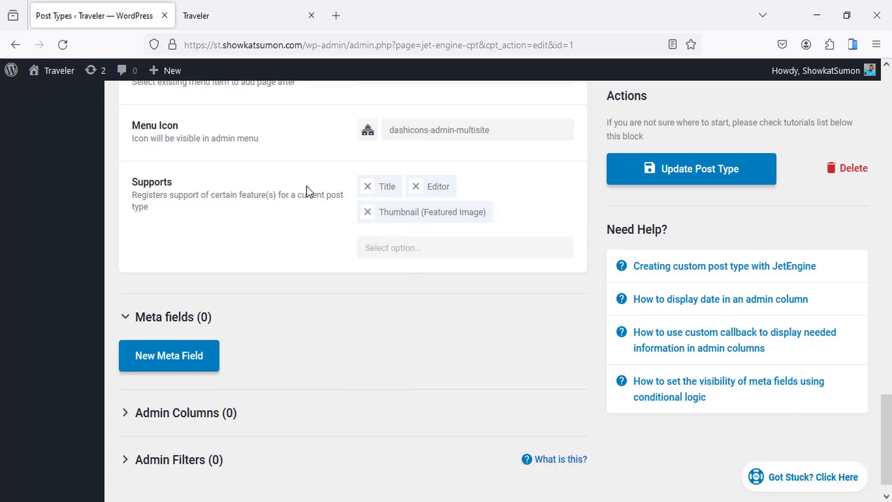
left_click(416, 186)
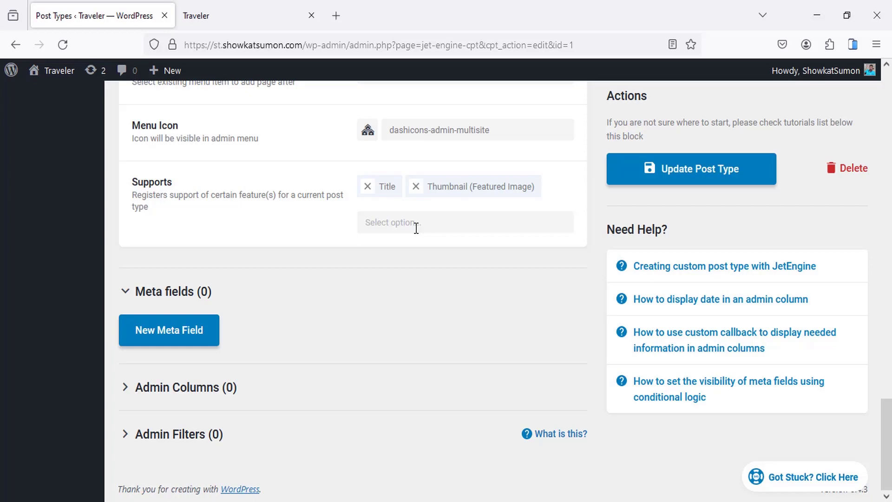
Step: Update the Tour post type, reload the admin, and open Tour > All Tour in a new tab
left_click(677, 174)
scroll(135, 228, "up", 3)
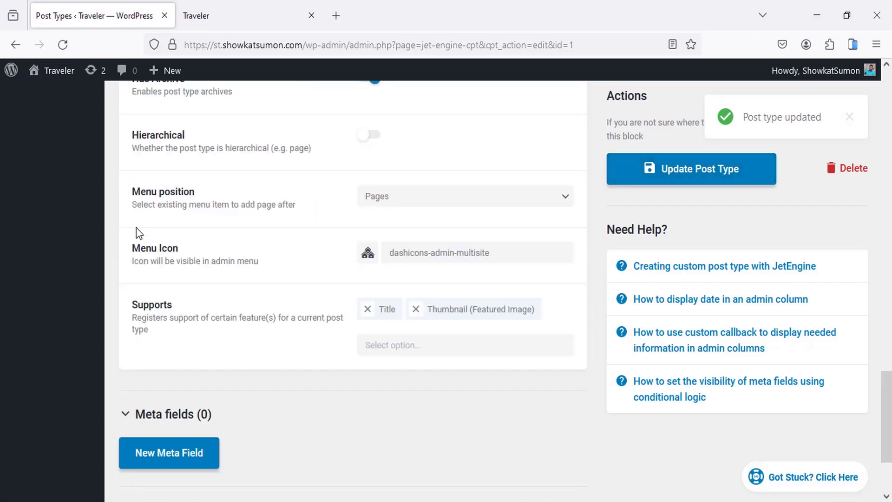
scroll(286, 208, "up", 5)
right_click(109, 141)
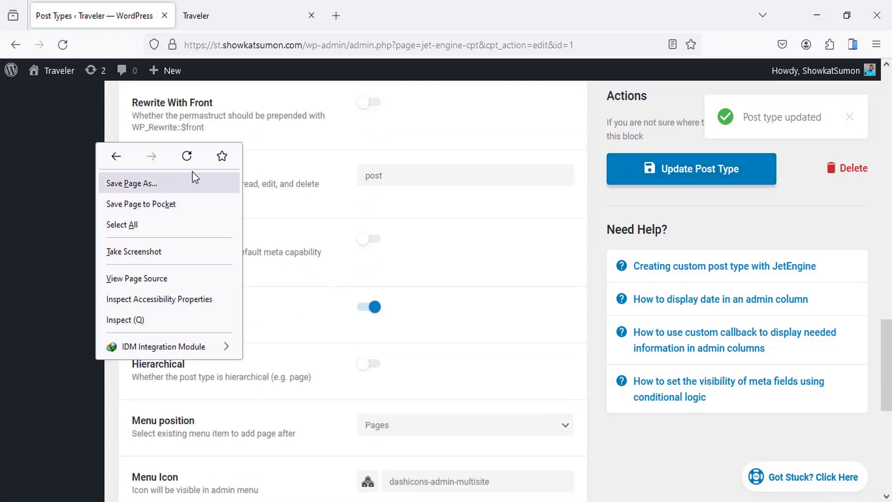
left_click(188, 153)
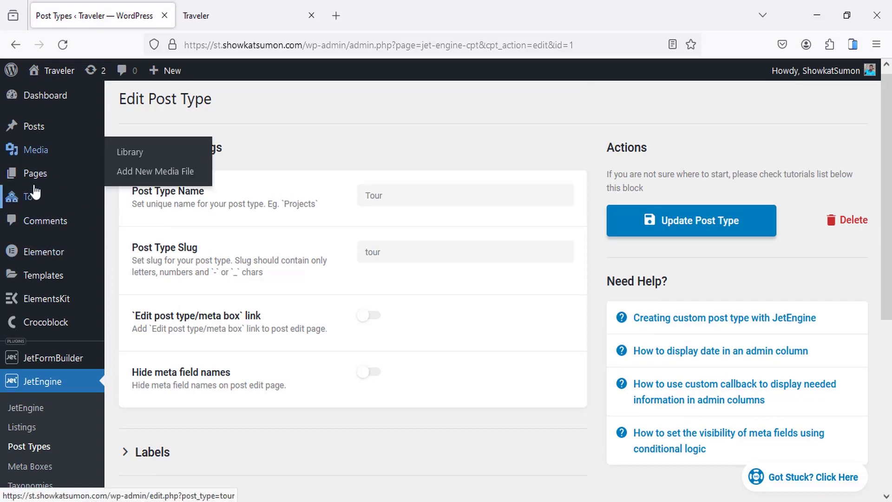
mouse_move(33, 207)
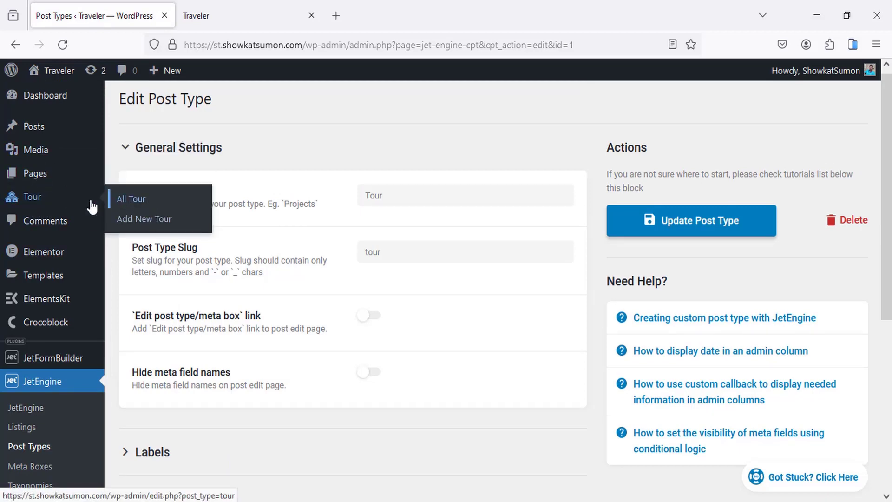
middle_click(135, 197)
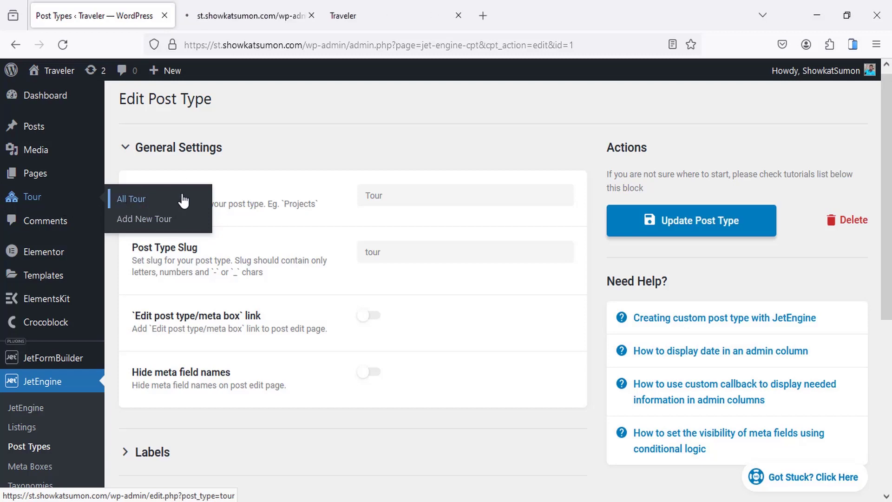
Step: Switch to the empty Tour list tab and start a new Tour post
left_click(232, 6)
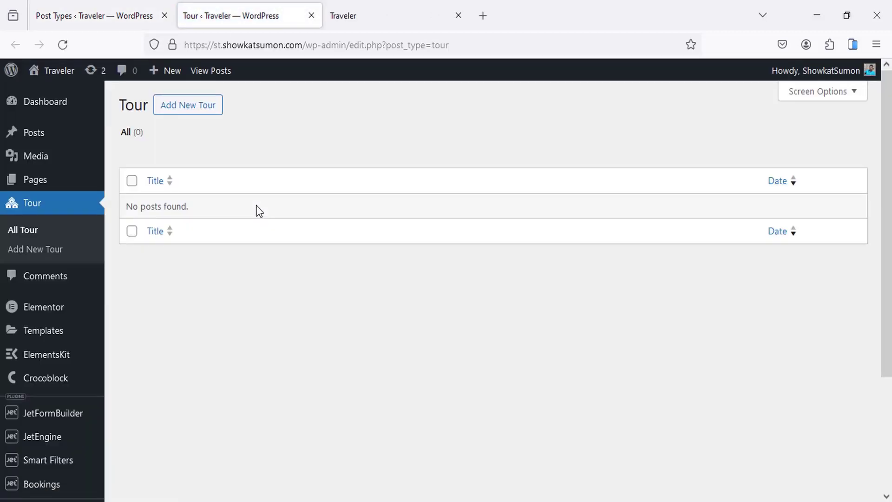
left_click(199, 105)
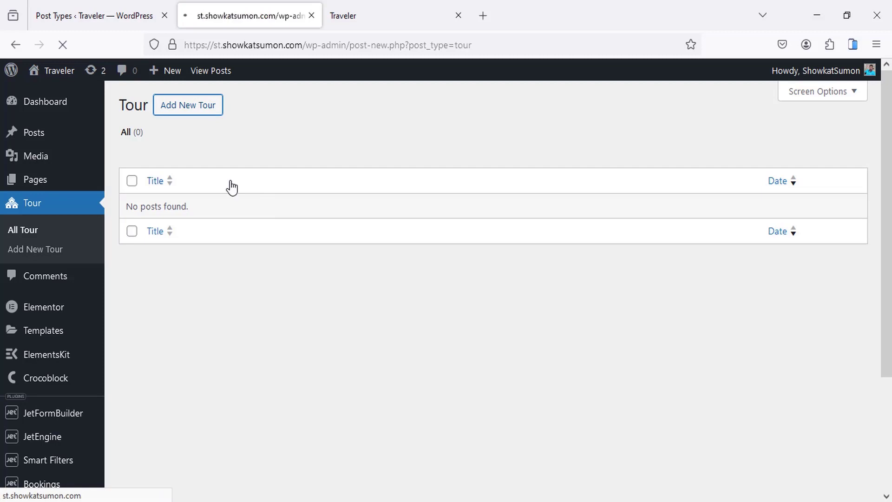
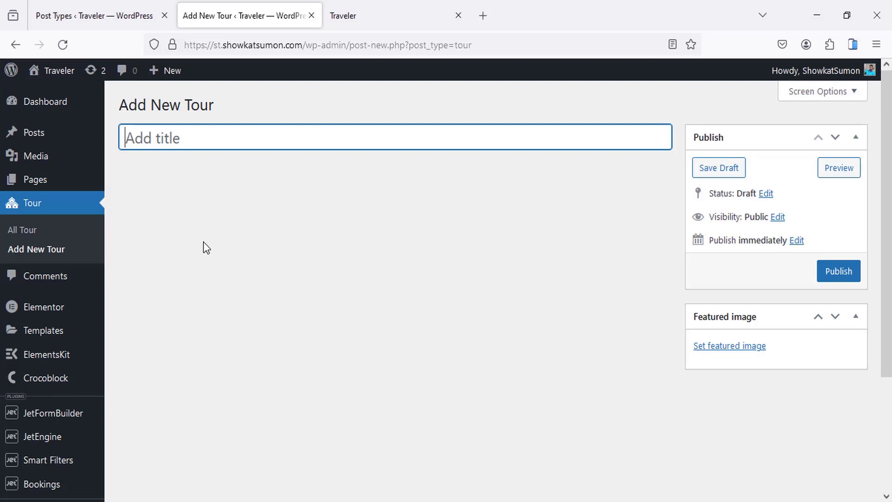
Step: Collapse the Tour post type's General Settings to reach the empty Meta fields section
scroll(246, 254, "down", 2)
left_click(64, 14)
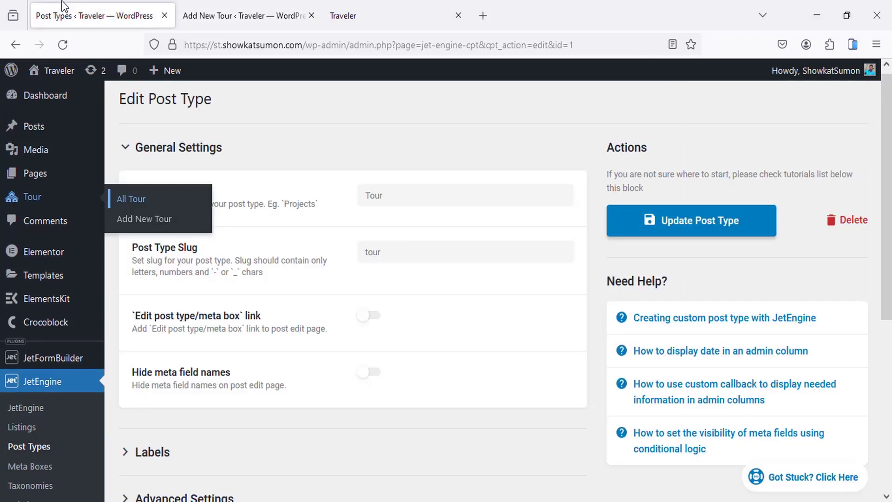
left_click(242, 153)
scroll(219, 254, "down", 3)
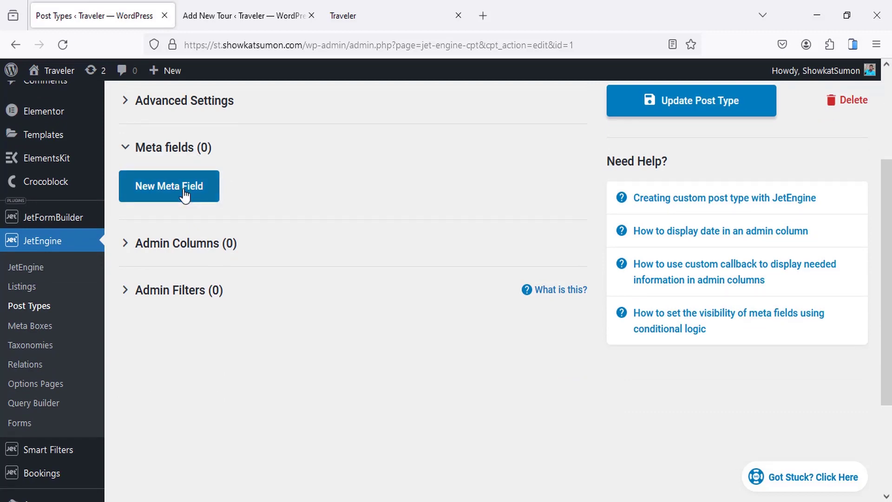
scroll(186, 195, "up", 3)
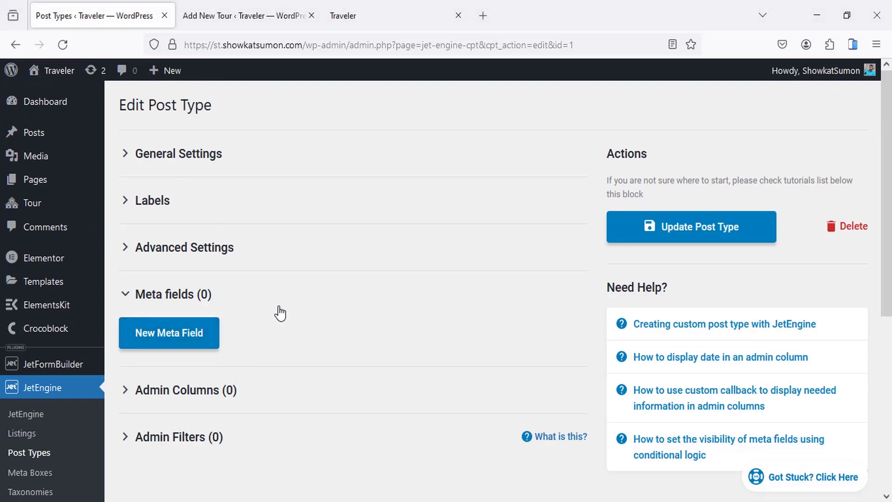
left_click(370, 14)
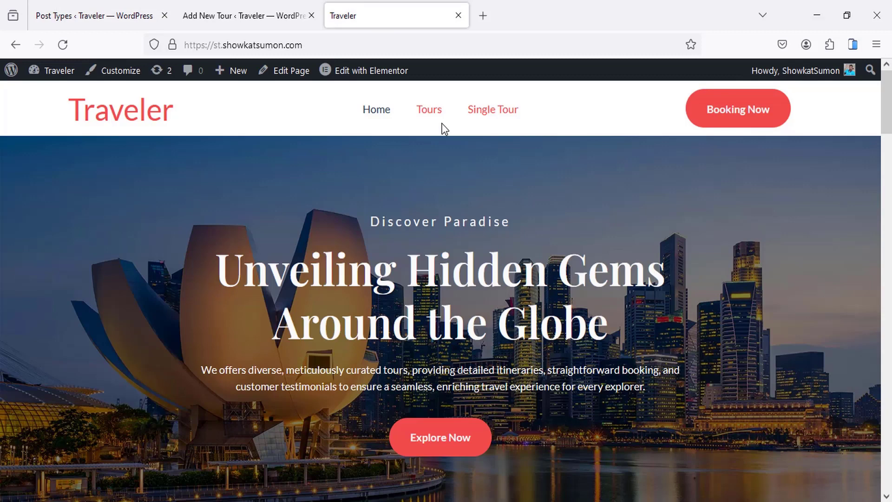
left_click(491, 116)
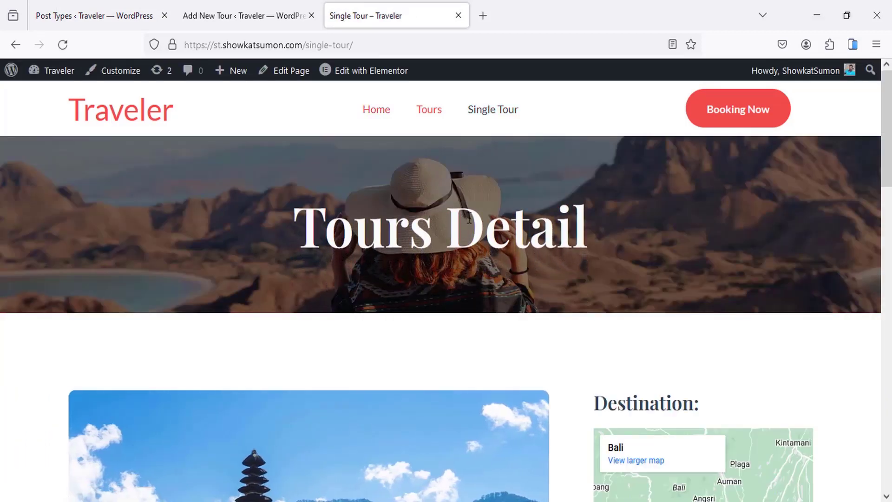
left_click_drag(297, 227, 529, 228)
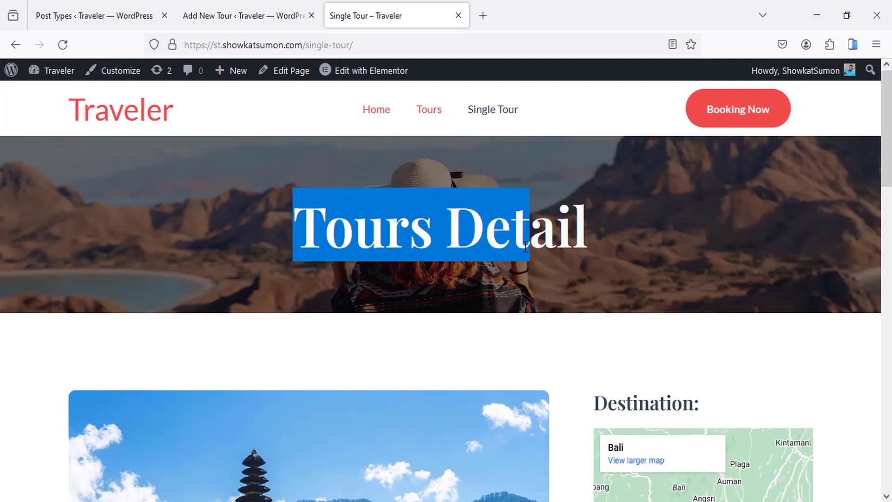
left_click(259, 7)
left_click(336, 2)
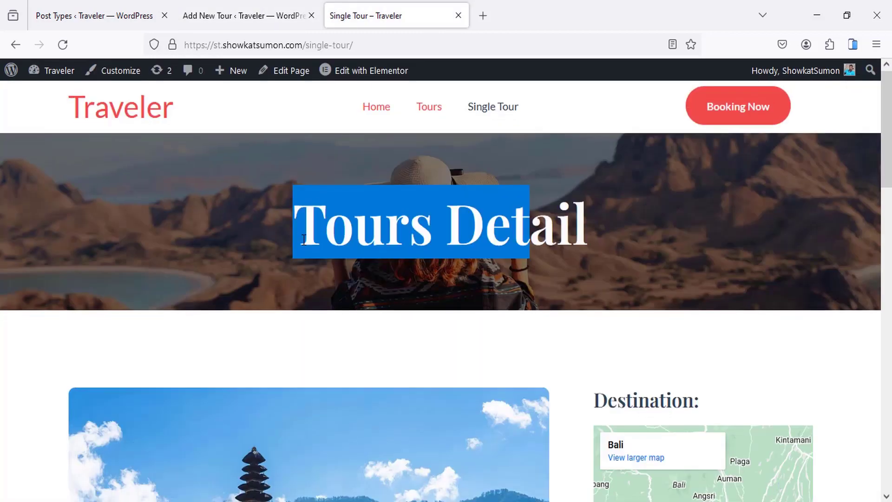
scroll(302, 241, "down", 9)
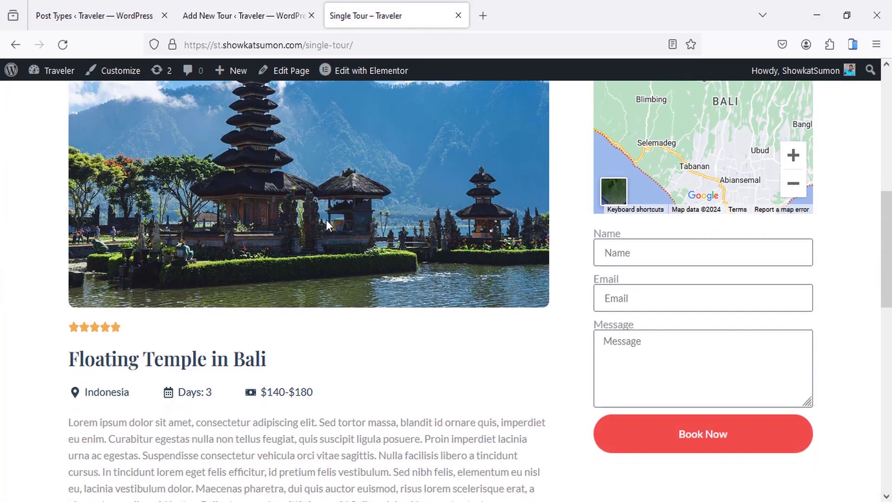
scroll(326, 219, "up", 3)
left_click(253, 7)
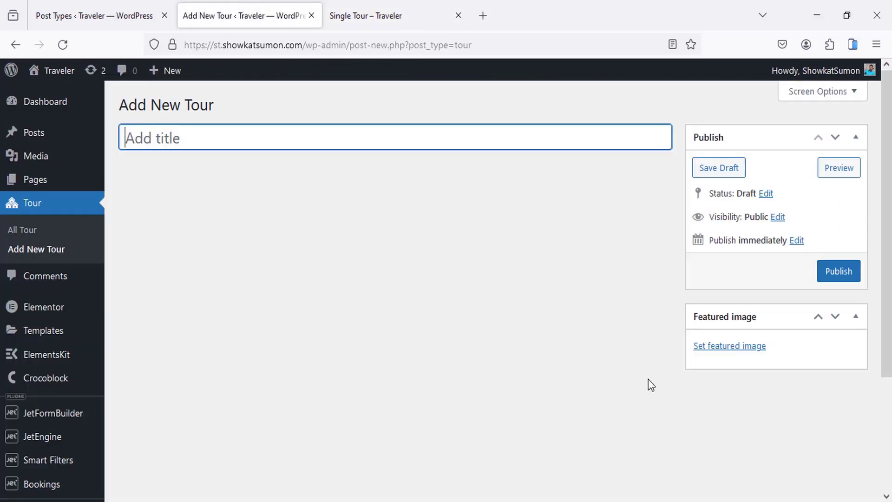
left_click(364, 6)
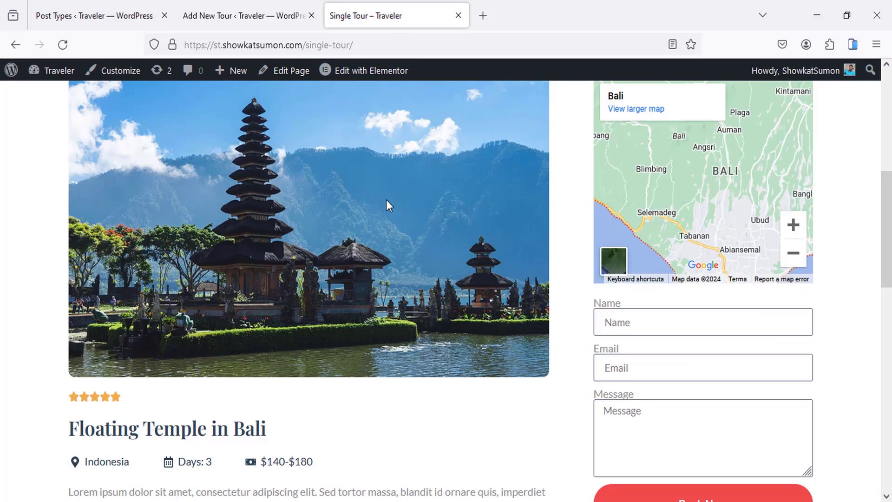
scroll(386, 200, "down", 5)
left_click_drag(92, 218, 223, 218)
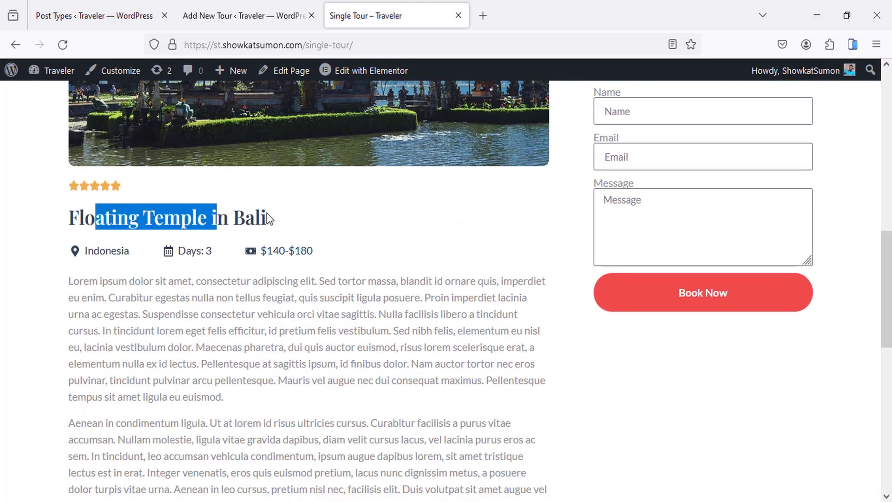
left_click_drag(88, 251, 125, 251)
left_click_drag(197, 252, 283, 258)
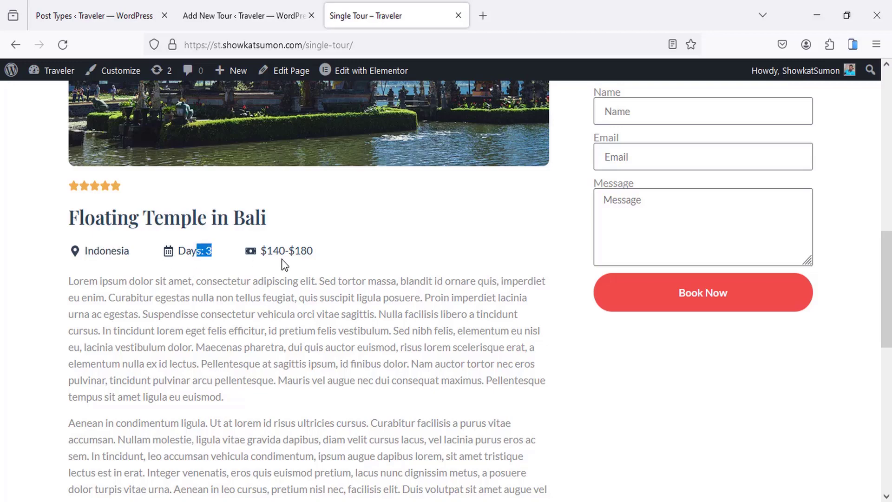
left_click(283, 259)
scroll(239, 272, "down", 2)
left_click_drag(203, 206, 229, 278)
scroll(253, 273, "down", 2)
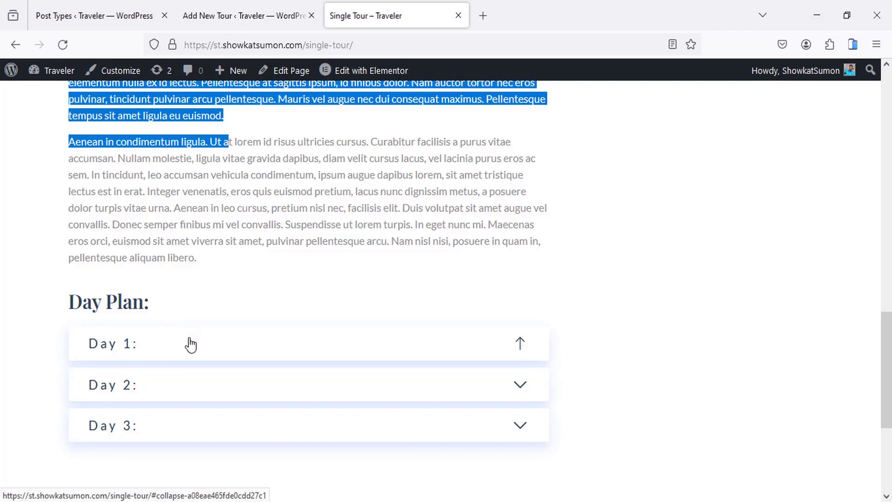
scroll(199, 331, "down", 2)
left_click(315, 267)
scroll(335, 266, "up", 6)
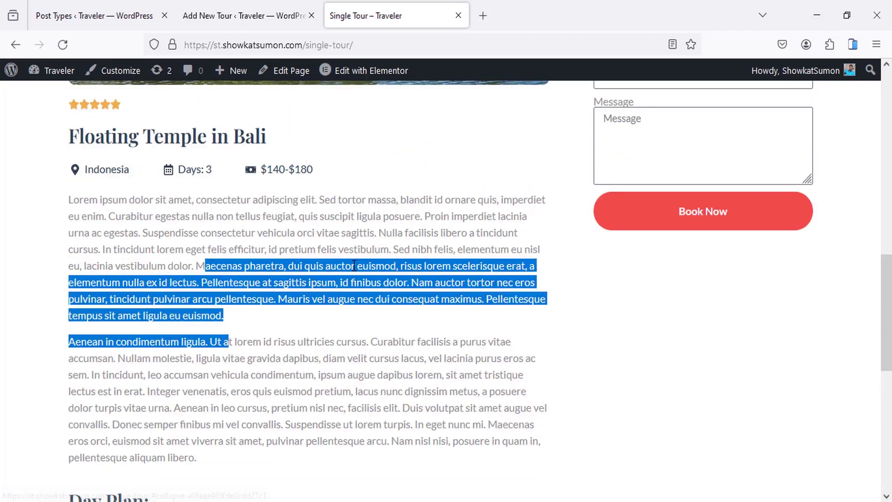
scroll(354, 266, "up", 6)
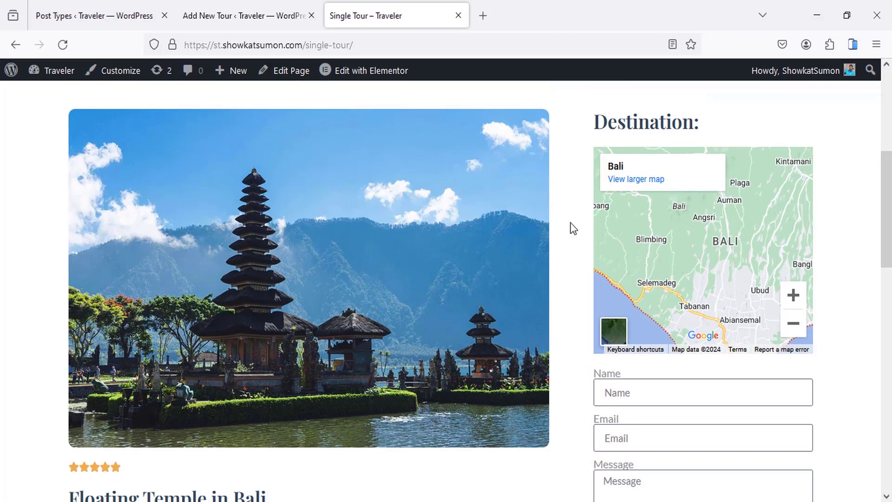
scroll(575, 228, "up", 1)
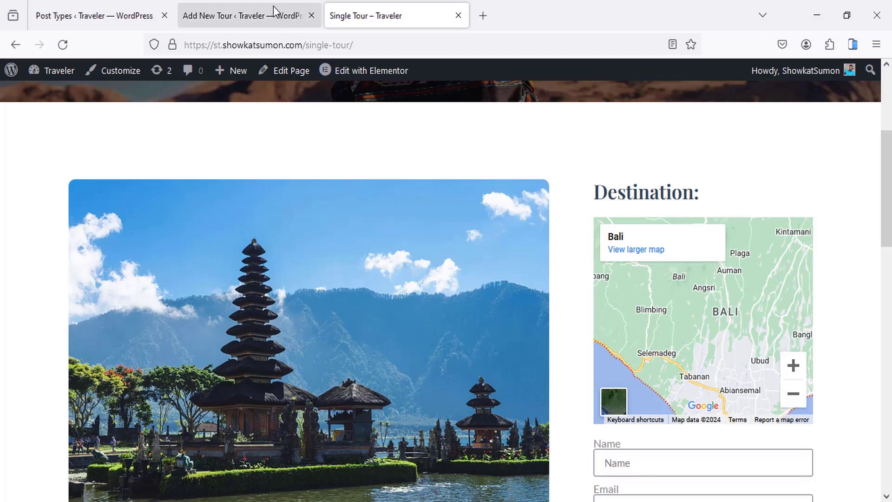
left_click(114, 8)
scroll(216, 240, "down", 2)
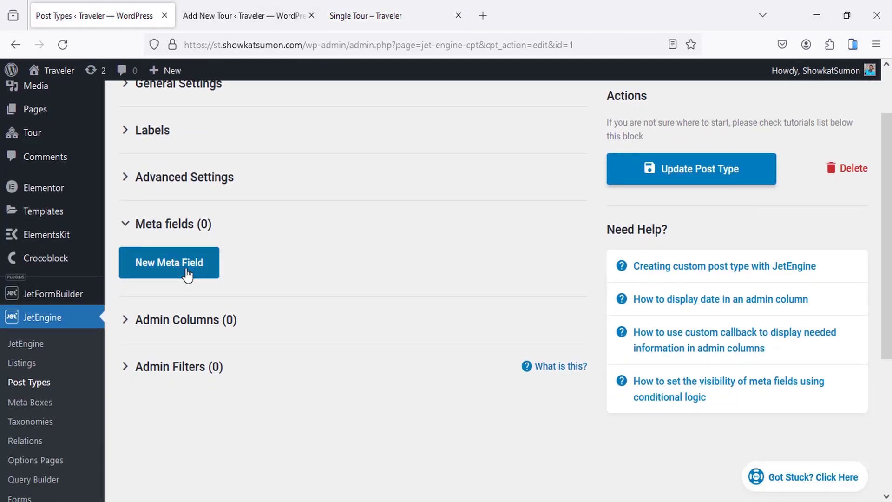
Step: Add a new meta field labelled 'Second Title' with its ID filled from the label
left_click(187, 274)
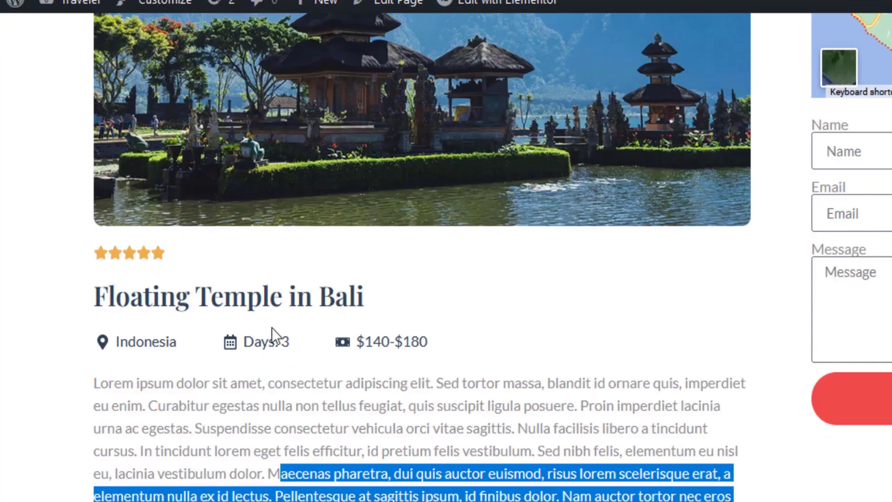
left_click_drag(144, 295, 209, 295)
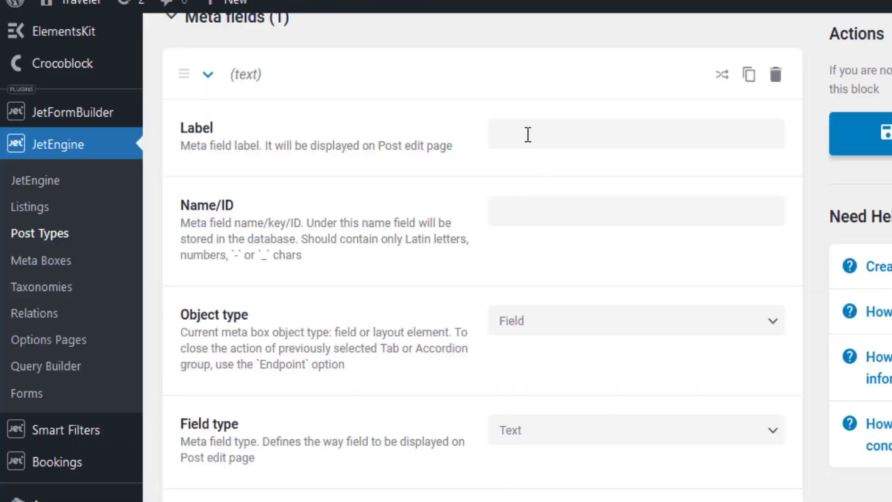
left_click(528, 134)
type("S")
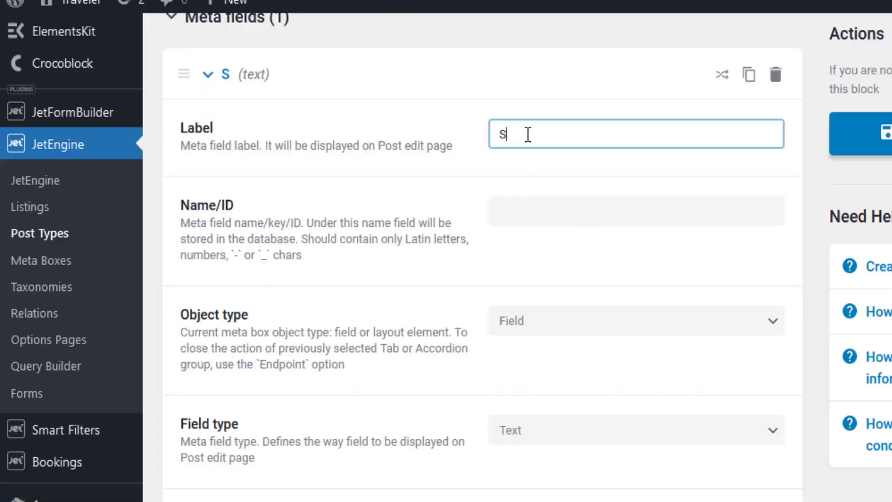
type("econd Title")
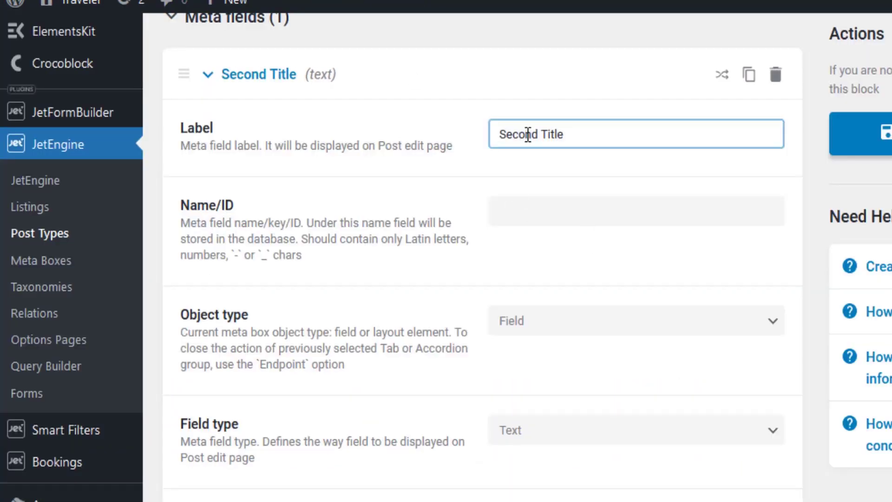
left_click(578, 219)
Step: Keep the Second Title field type as Text and leave it optional
scroll(534, 227, "down", 4)
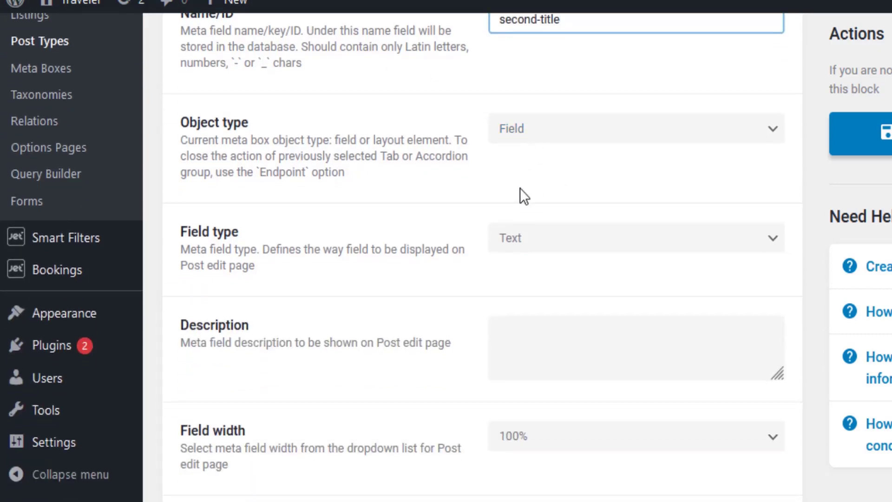
scroll(523, 204, "down", 2)
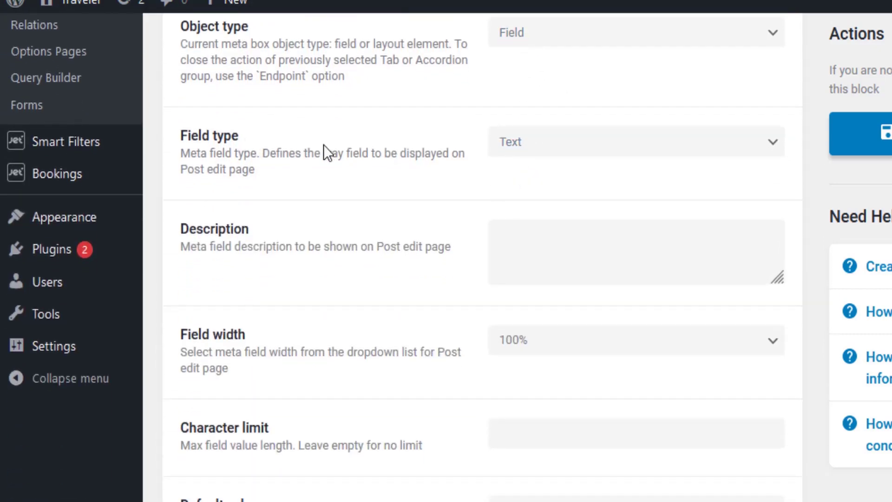
scroll(558, 261, "up", 2)
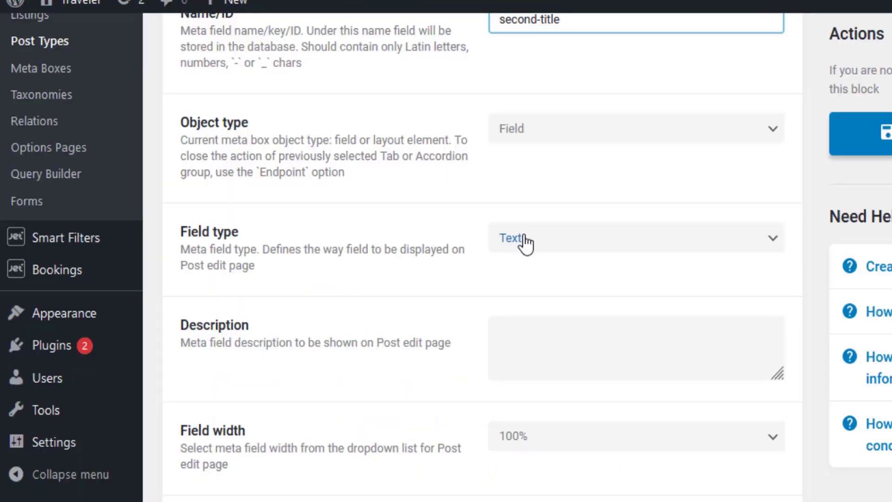
left_click(524, 241)
left_click(524, 242)
scroll(561, 143, "down", 4)
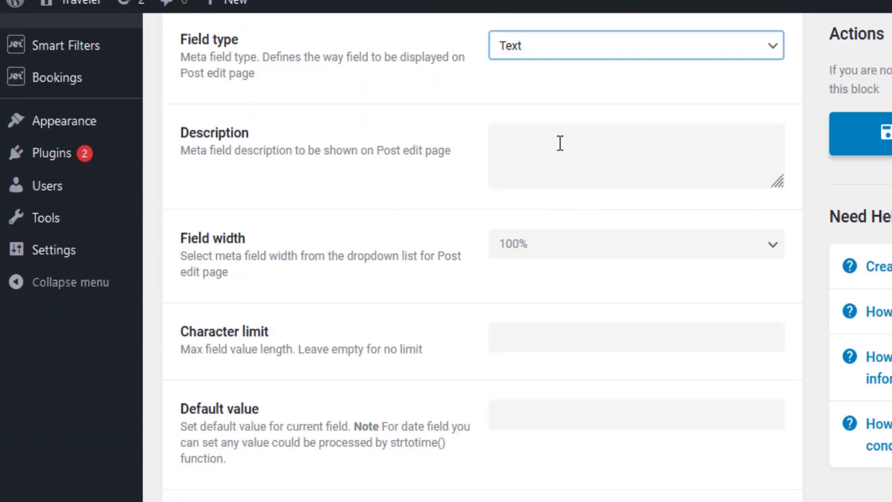
left_click(536, 60)
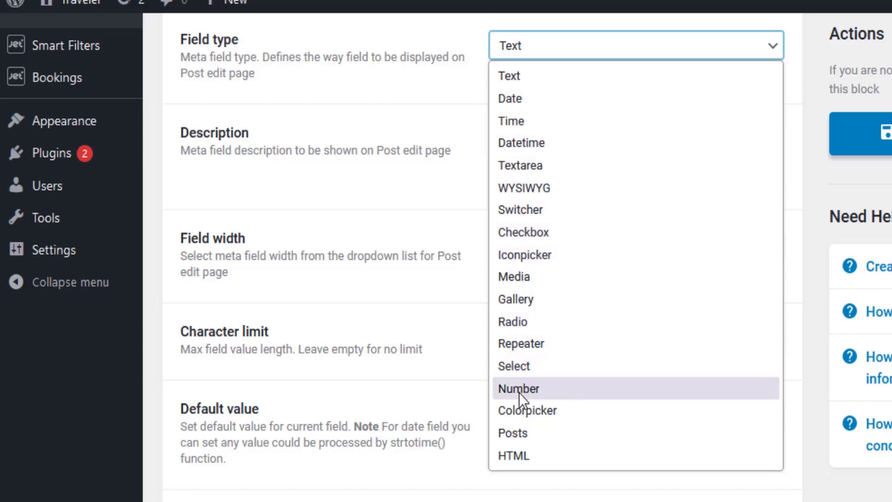
left_click(555, 51)
scroll(515, 171, "down", 2)
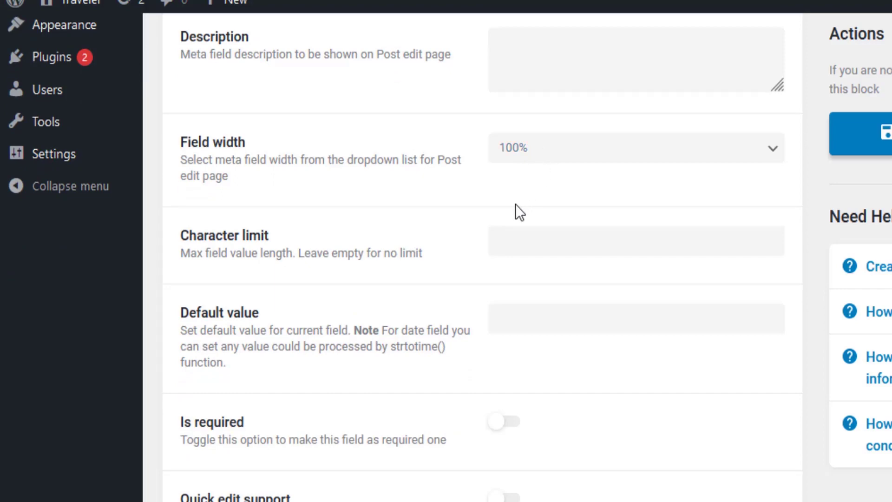
scroll(516, 204, "down", 2)
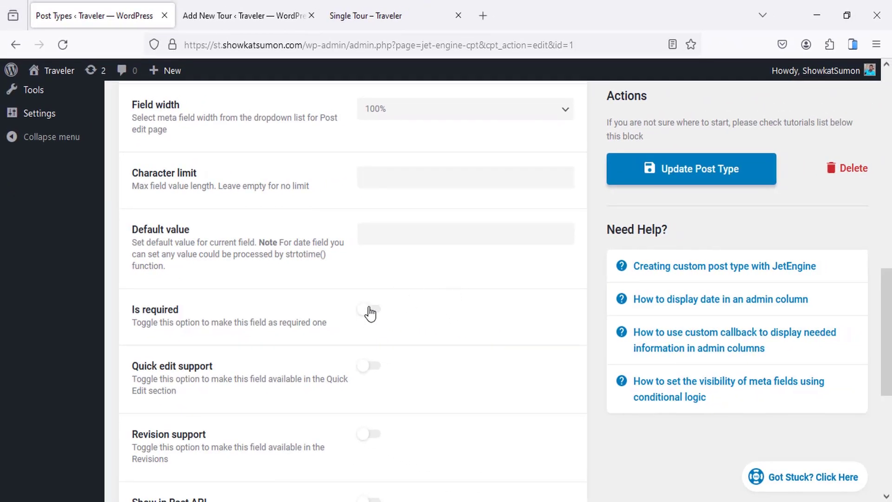
left_click(370, 309)
left_click(370, 310)
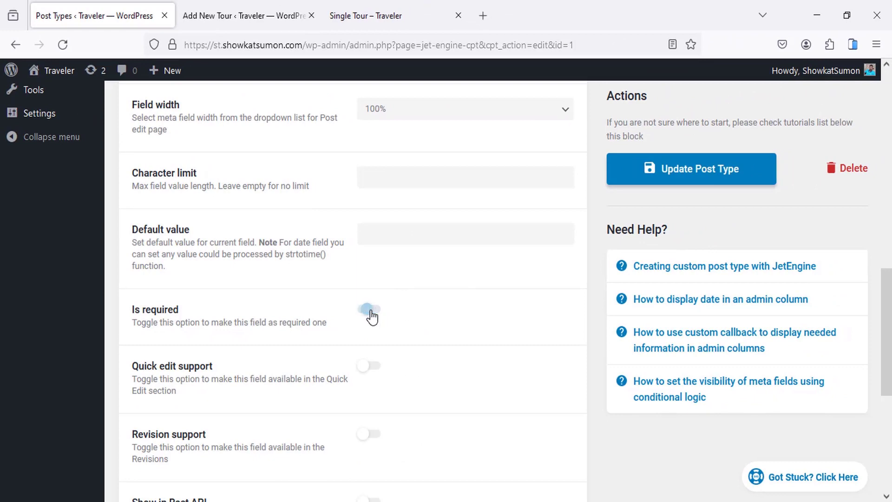
Step: Update the Tour post type and bring up the reload menu on the Add New Tour tab
left_click(683, 181)
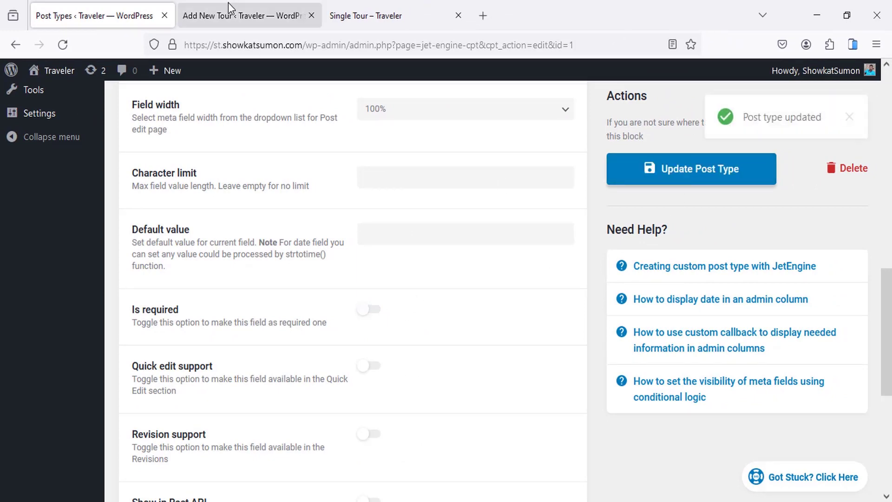
left_click(233, 16)
right_click(247, 183)
Step: Reload Add New Tour to test Second Title, view the live tour, and return to settings
left_click(332, 197)
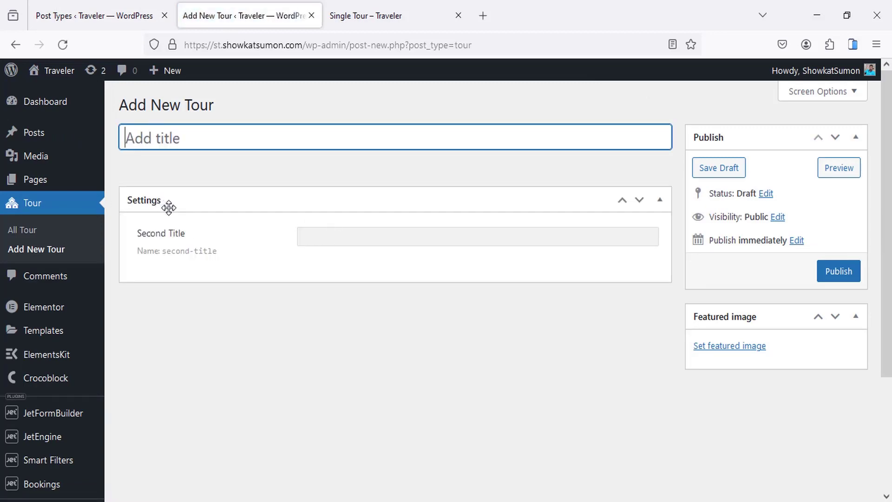
left_click(346, 237)
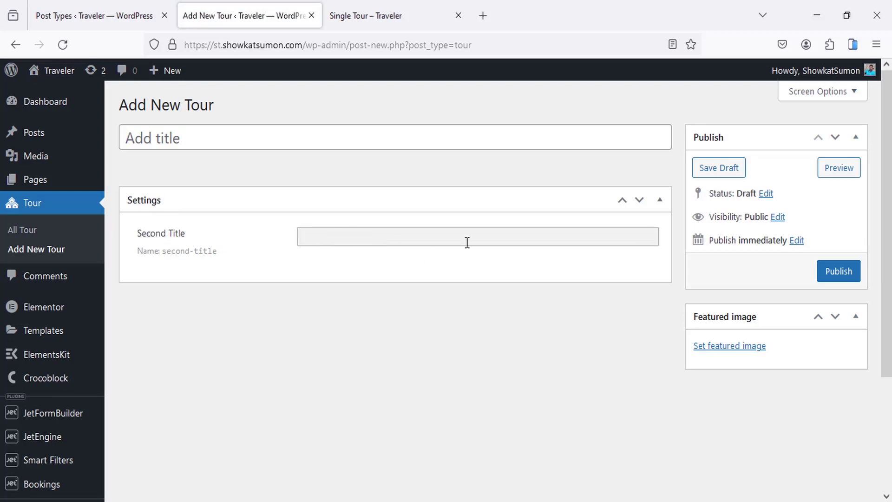
left_click(358, 14)
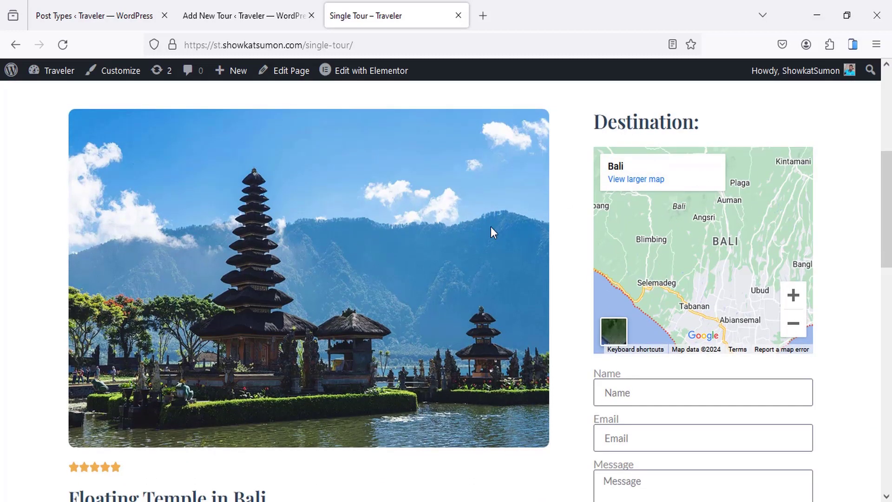
left_click(100, 10)
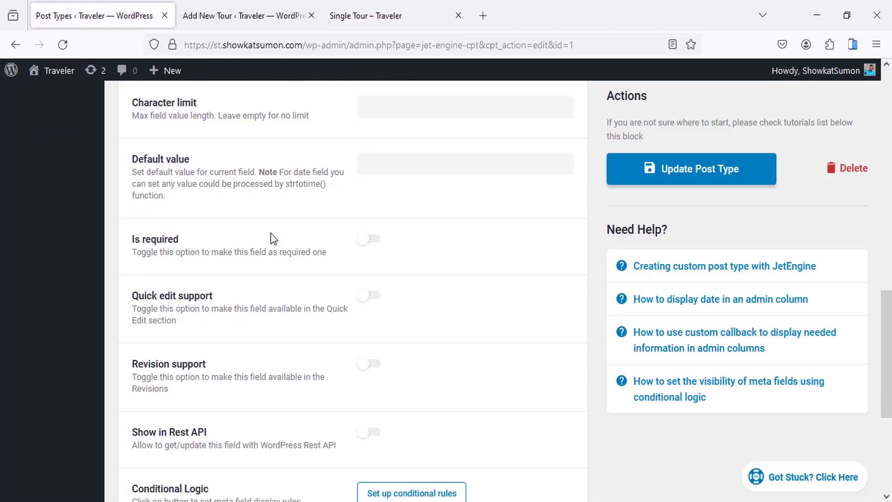
Step: Add a Destination text meta field at 50% width
scroll(274, 238, "up", 10)
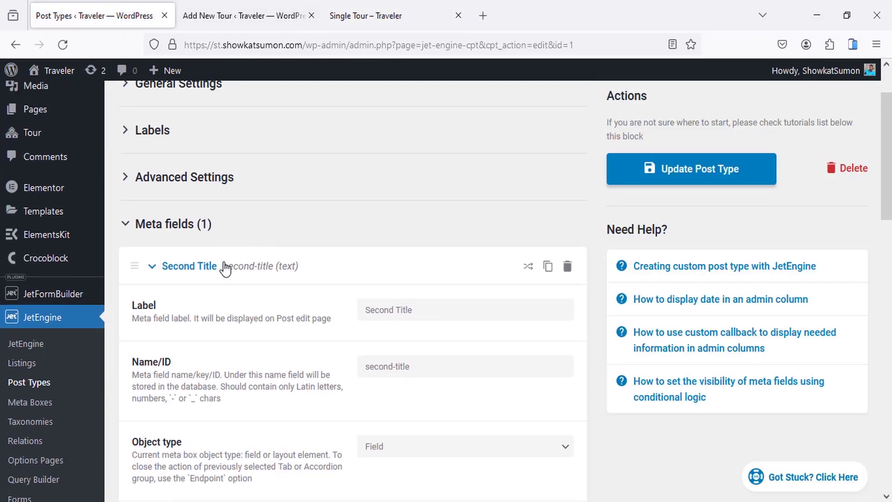
left_click(226, 269)
scroll(218, 261, "down", 2)
scroll(365, 266, "down", 1)
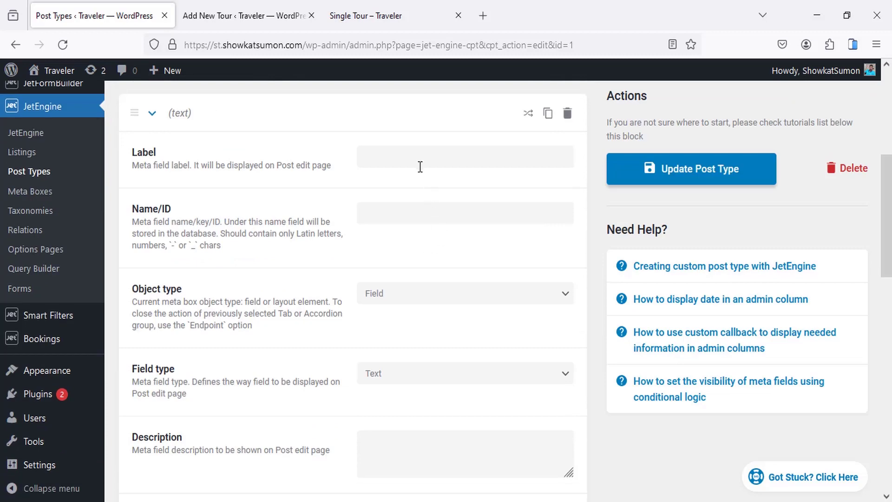
left_click(420, 163)
type("Des")
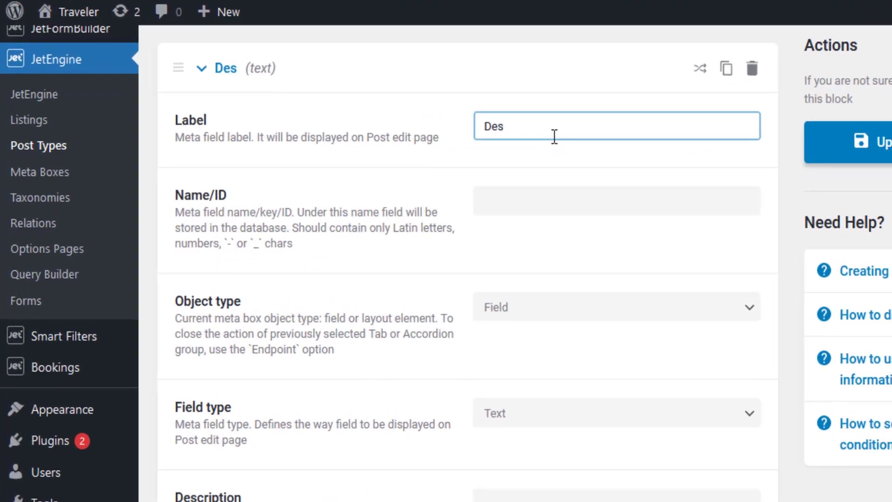
type("tination")
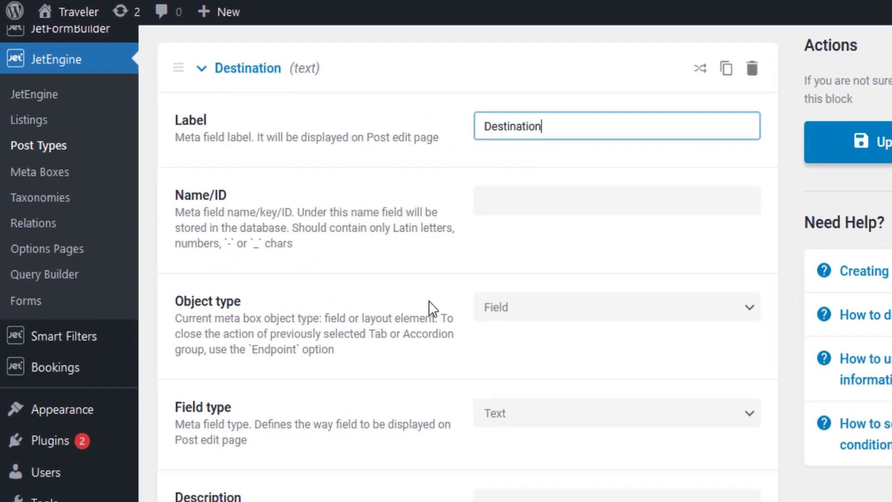
scroll(533, 421, "down", 5)
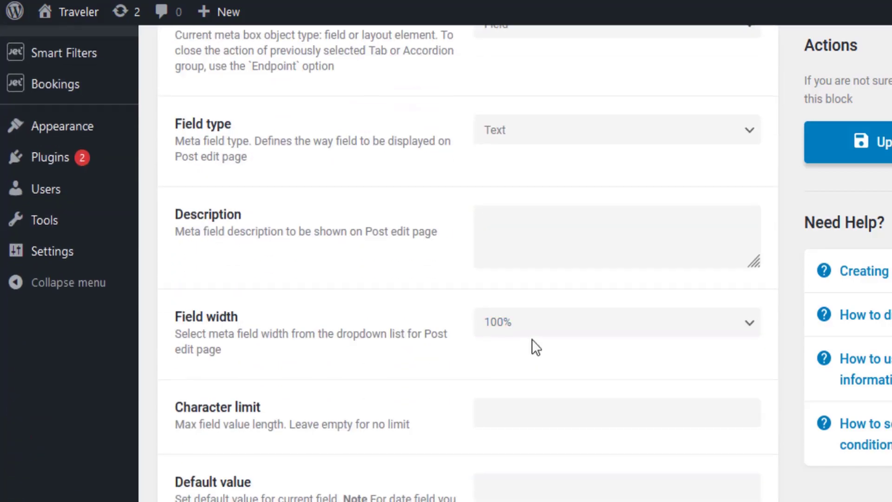
scroll(536, 347, "down", 2)
left_click(509, 237)
left_click(507, 327)
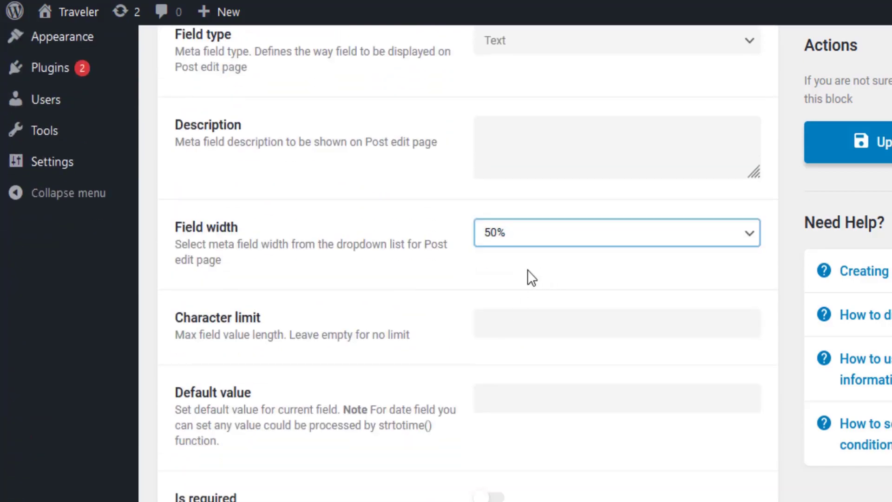
scroll(528, 274, "up", 8)
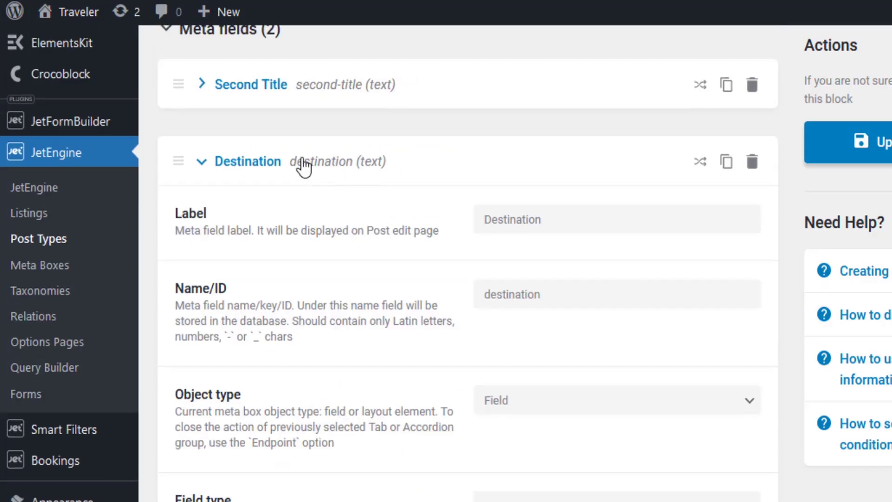
left_click(303, 165)
Step: Add a Days meta field of type Number at 25% width
left_click(251, 234)
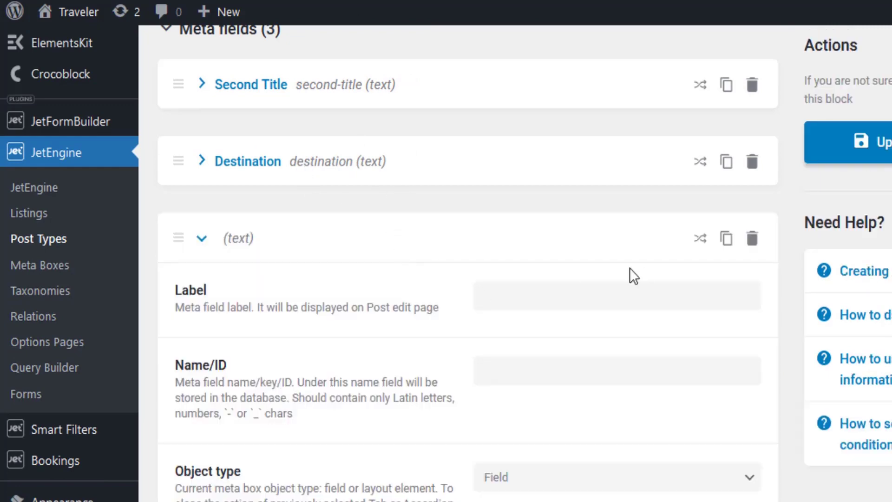
left_click(518, 296)
type("Days")
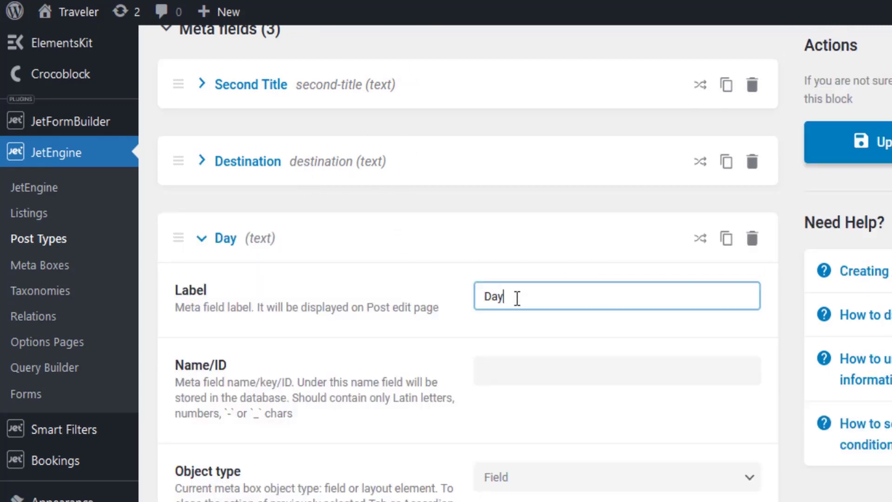
scroll(552, 263, "down", 8)
left_click(503, 220)
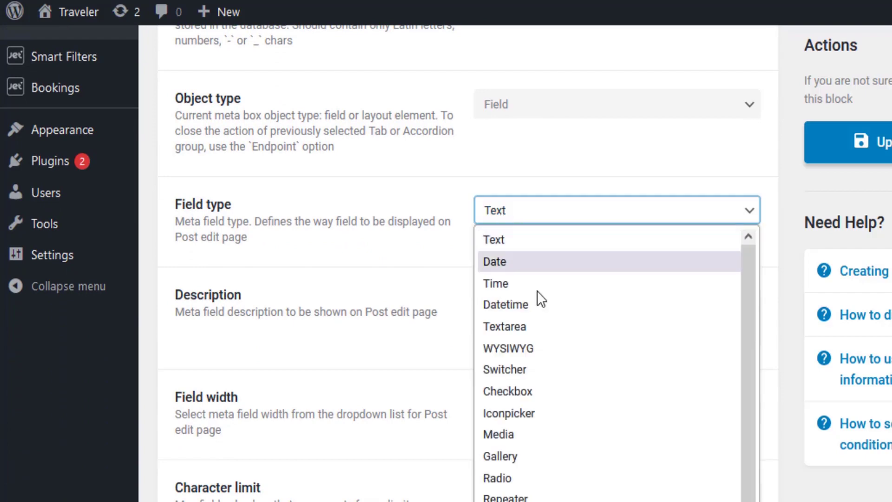
scroll(532, 409, "down", 1)
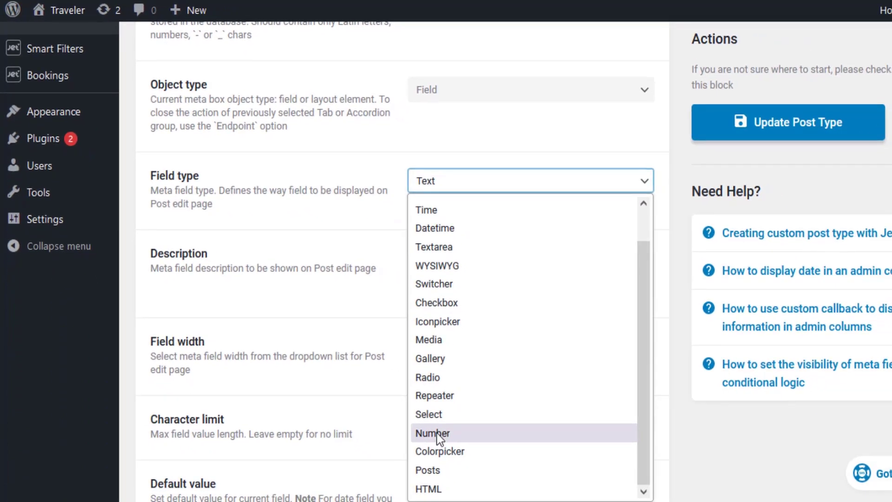
left_click(433, 433)
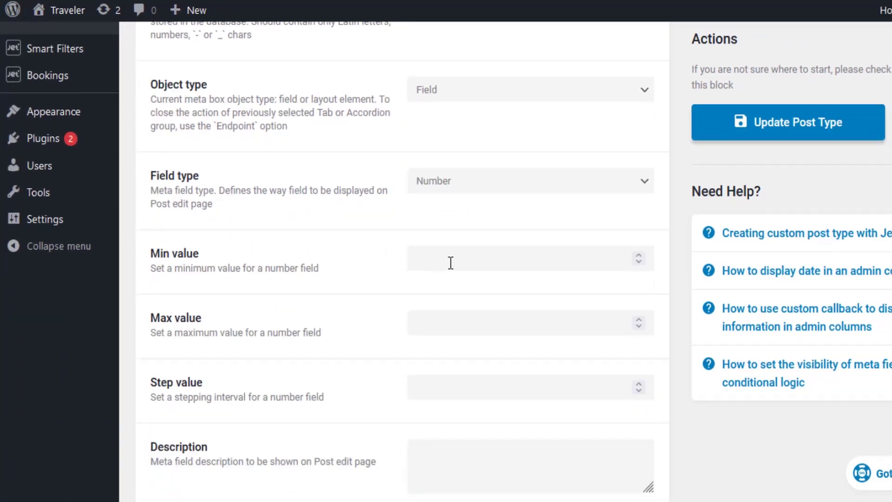
scroll(451, 263, "down", 2)
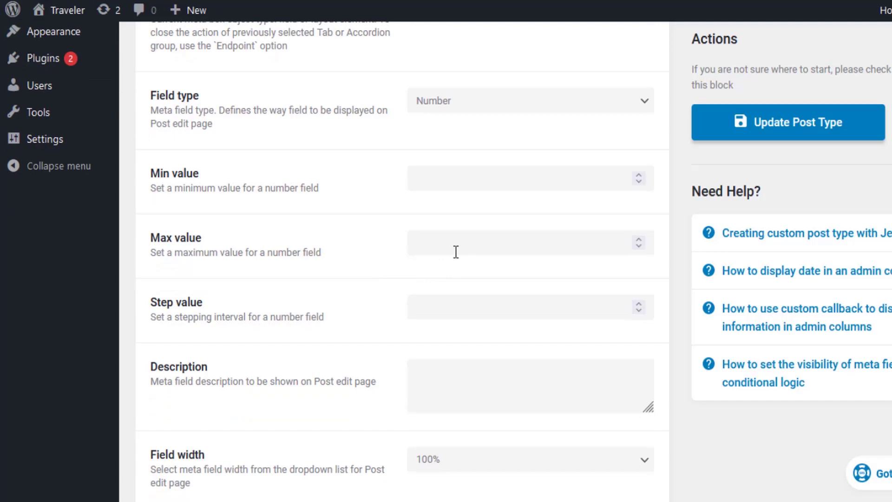
scroll(455, 252, "down", 5)
left_click(426, 223)
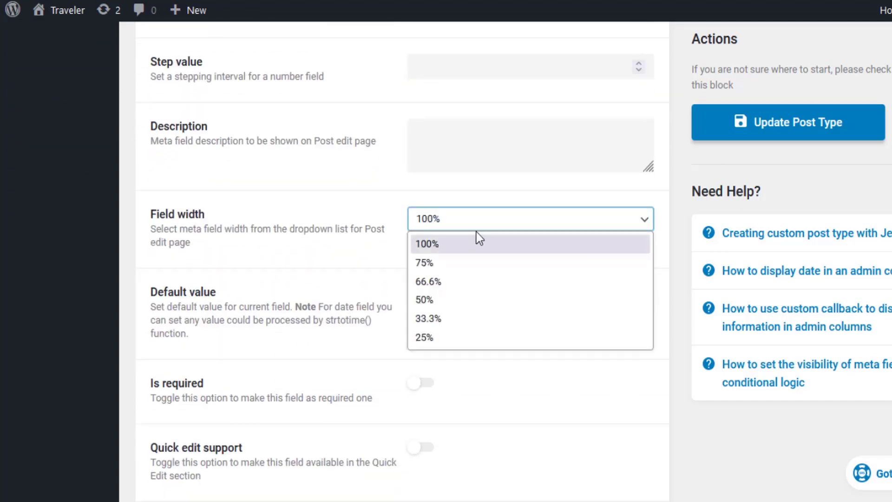
left_click(425, 339)
scroll(361, 191, "up", 10)
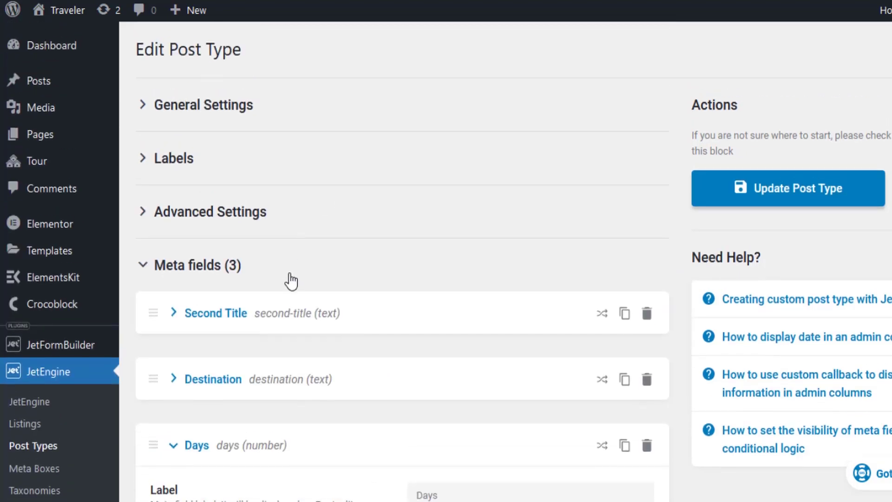
scroll(290, 282, "down", 5)
left_click(279, 205)
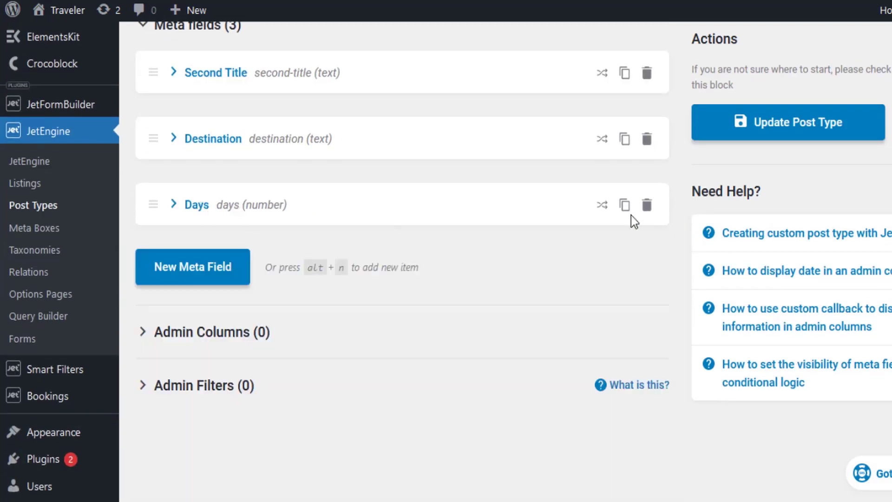
Step: Duplicate Days as a Price field with ID price, then update the post type
left_click(621, 205)
scroll(440, 255, "down", 3)
left_click_drag(496, 161, 321, 190)
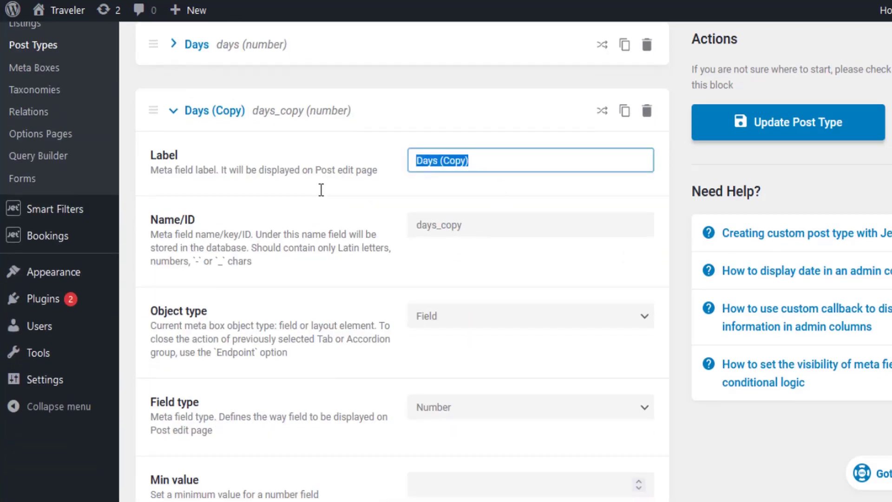
type("Price")
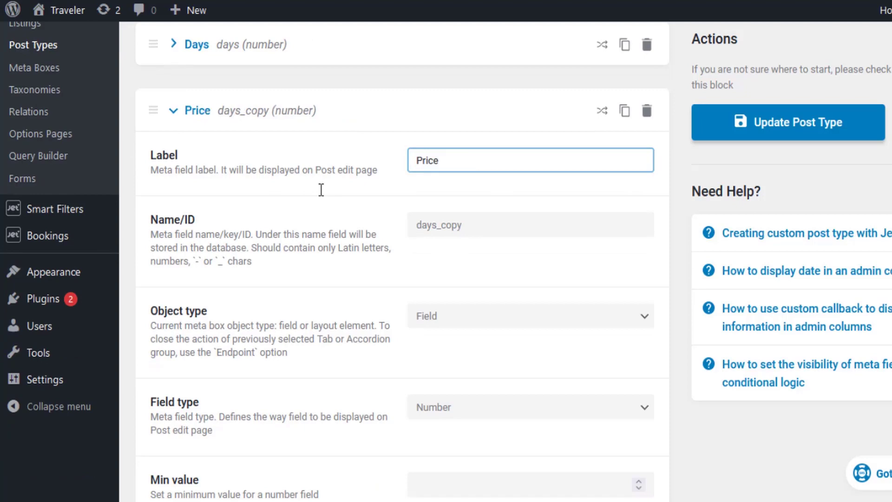
left_click(460, 225)
double_click(448, 231)
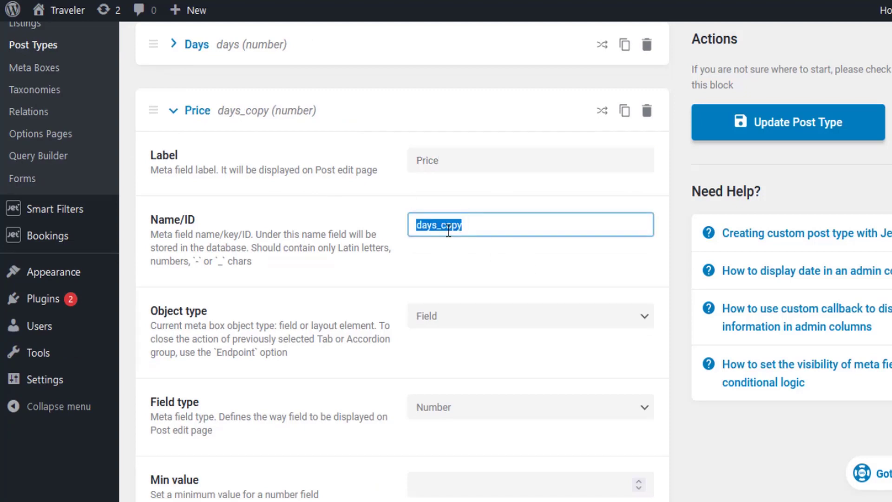
type("price")
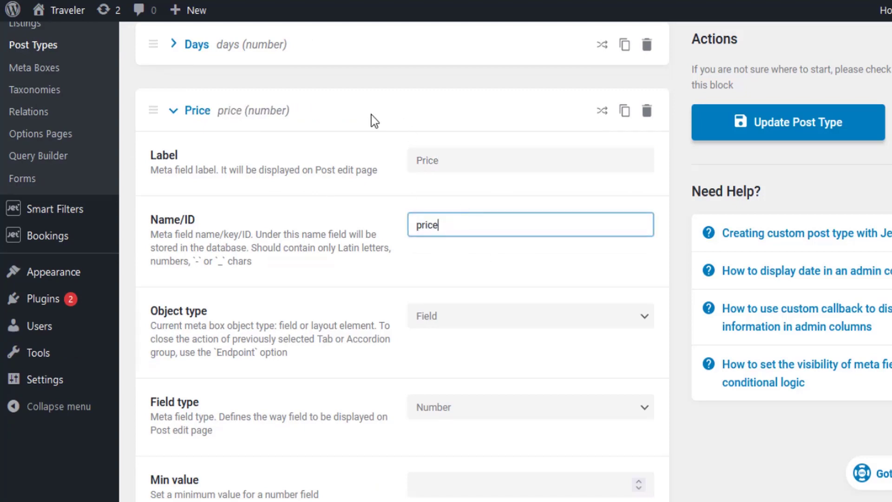
left_click(259, 113)
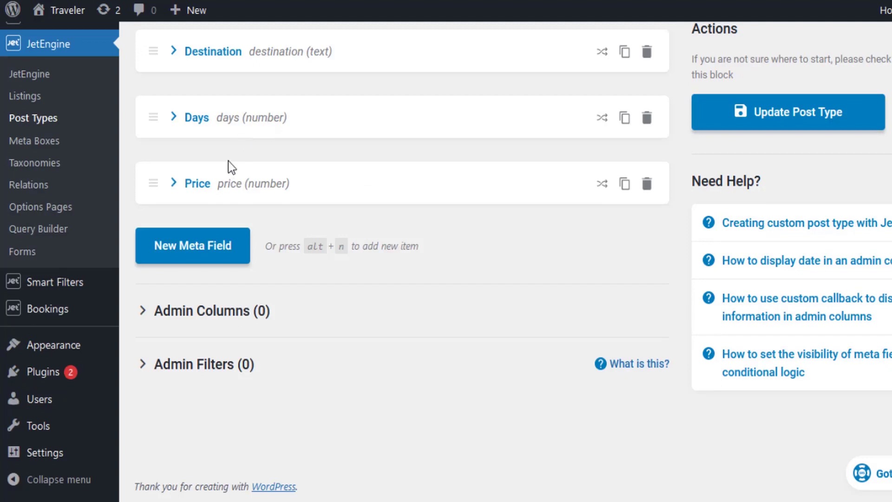
left_click(753, 125)
Step: Reload Add New Tour to show the Destination, Days and Price inputs
left_click(288, 19)
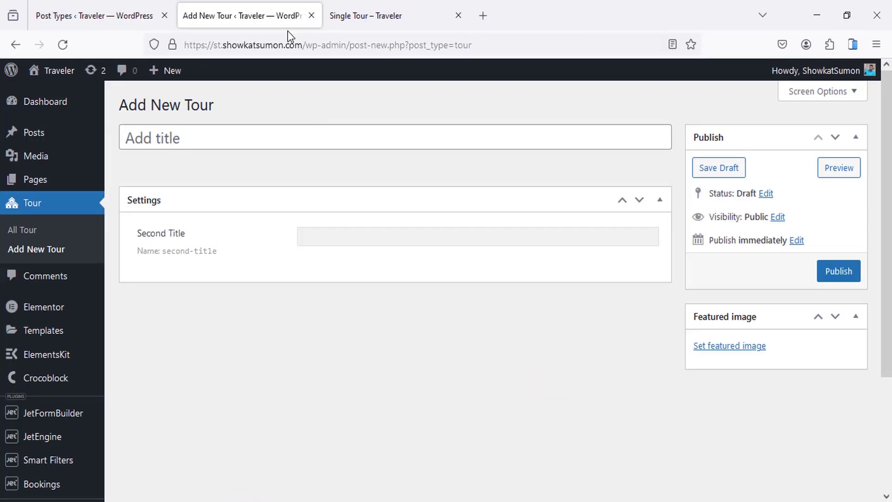
right_click(256, 305)
left_click(356, 323)
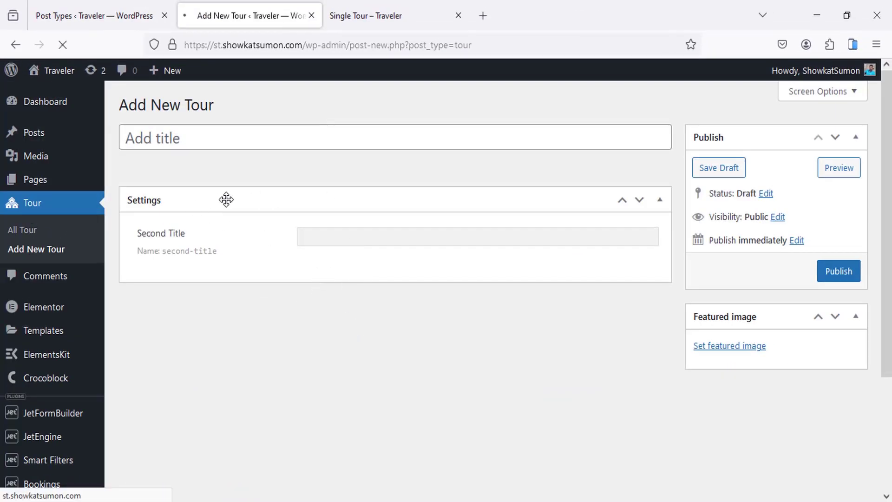
scroll(319, 227, "down", 3)
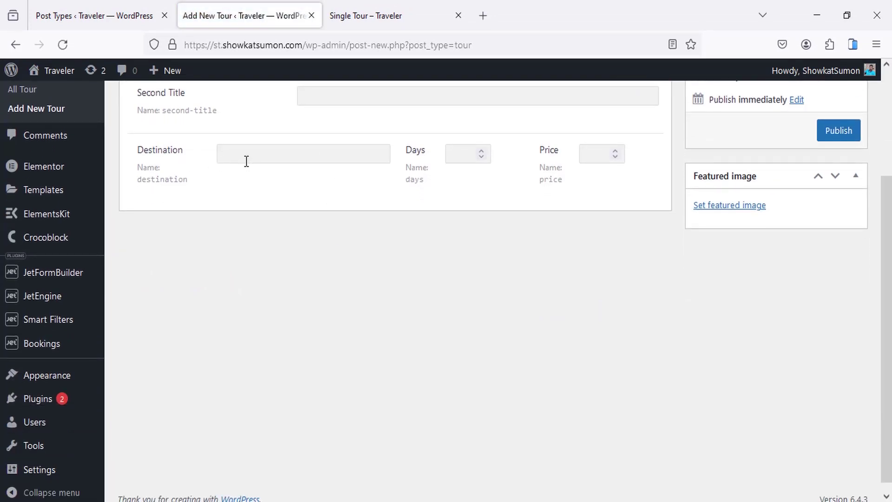
scroll(227, 173, "up", 2)
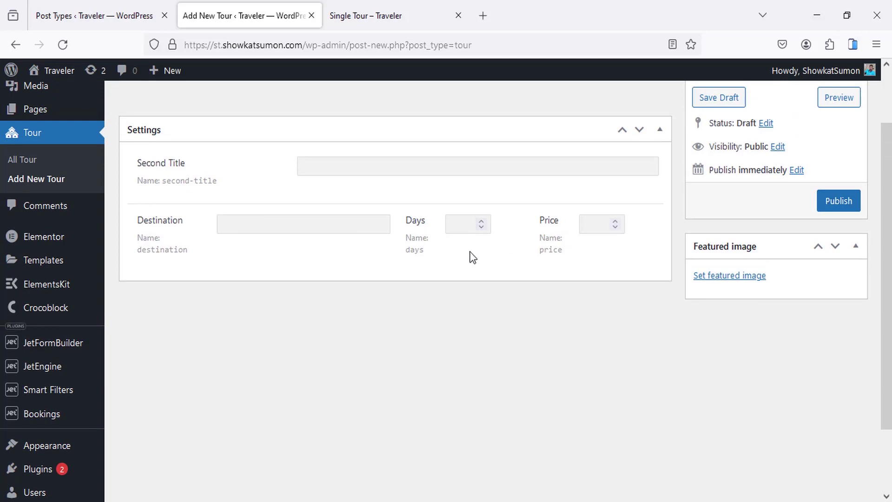
Step: Compare with the live tour's country and description, then return to the meta fields
left_click(372, 12)
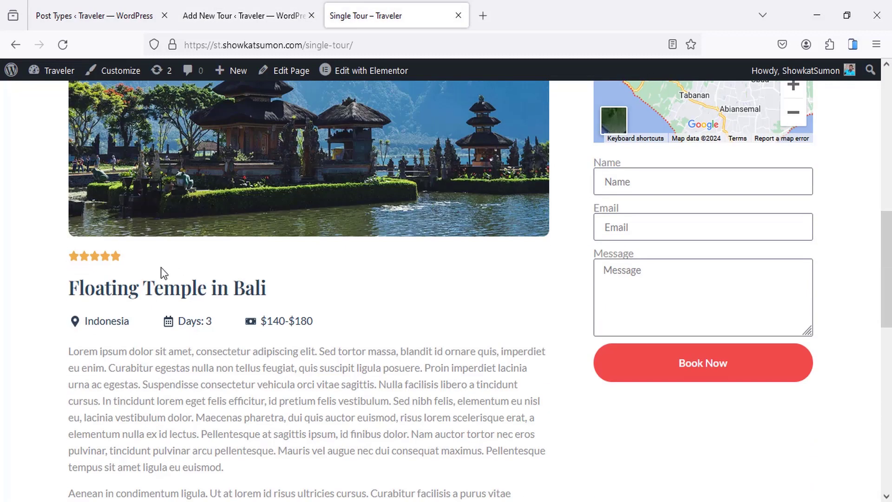
left_click_drag(127, 322, 85, 321)
left_click(166, 349)
scroll(218, 316, "down", 3)
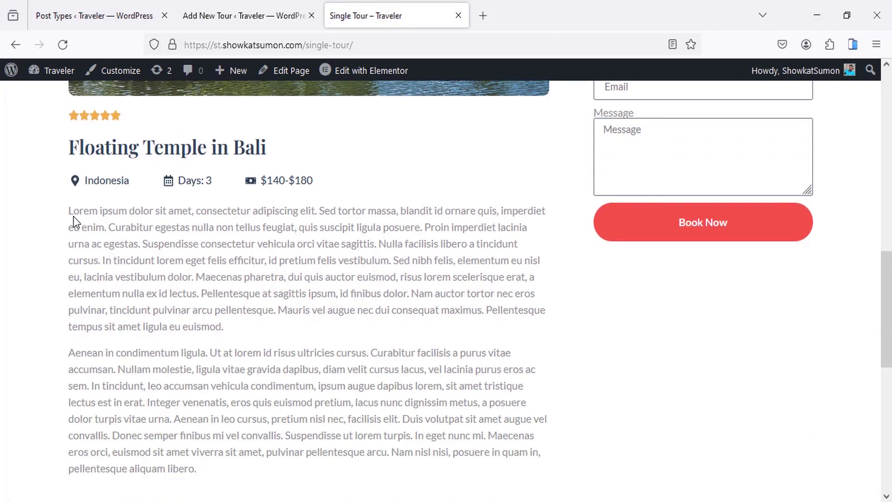
left_click_drag(79, 211, 281, 369)
left_click_drag(313, 435, 308, 420)
left_click(274, 16)
scroll(330, 226, "down", 3)
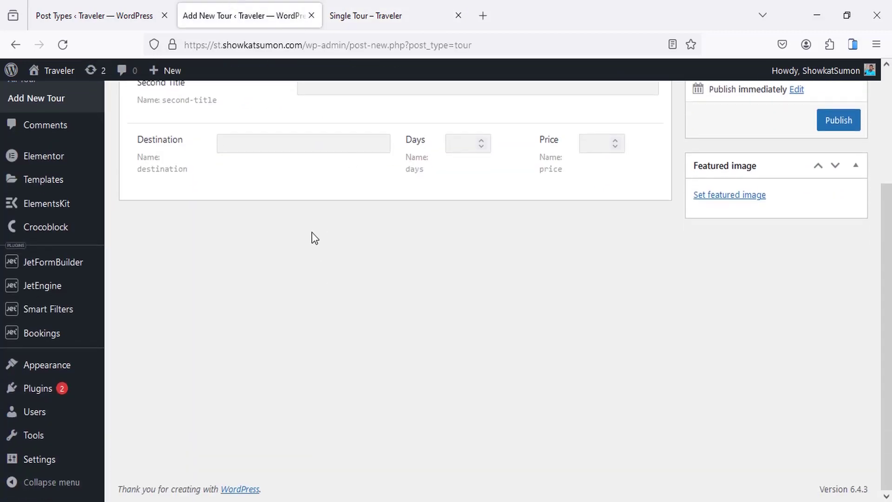
left_click(135, 18)
Step: Add a 'Description' meta field of type Textarea and collapse its settings
left_click(186, 284)
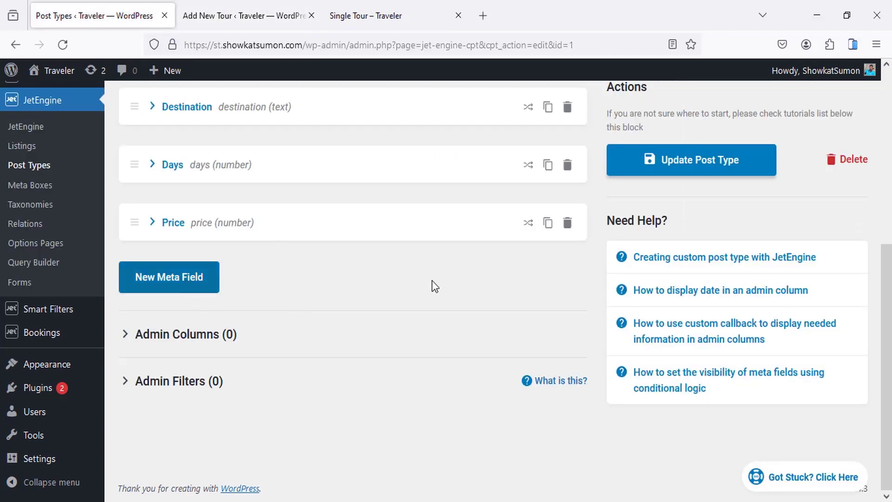
scroll(465, 297, "down", 3)
left_click(382, 185)
type("D")
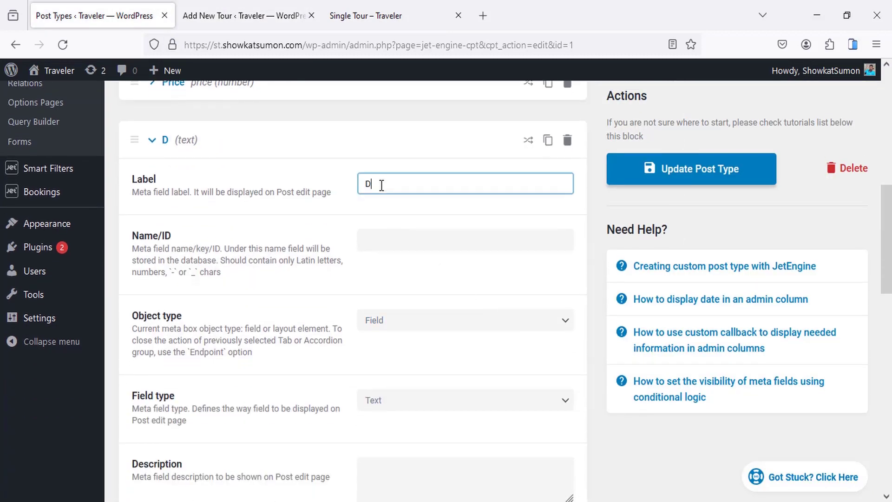
type("escription")
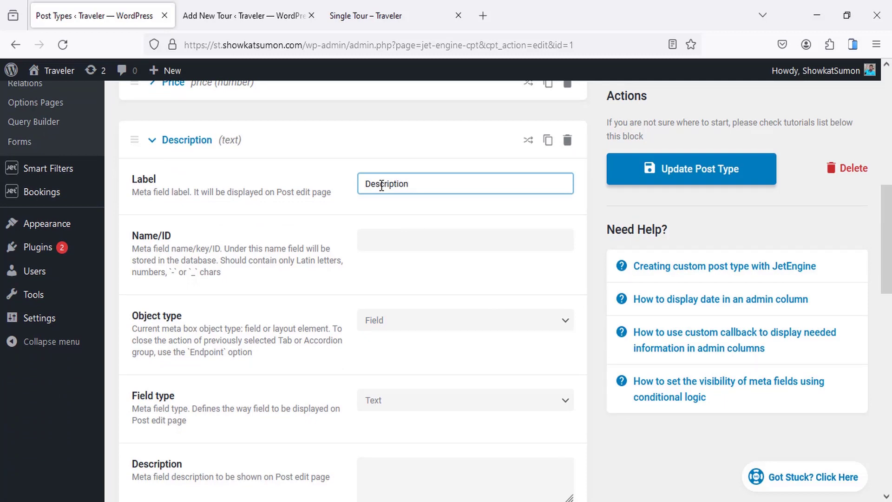
scroll(411, 328, "down", 2)
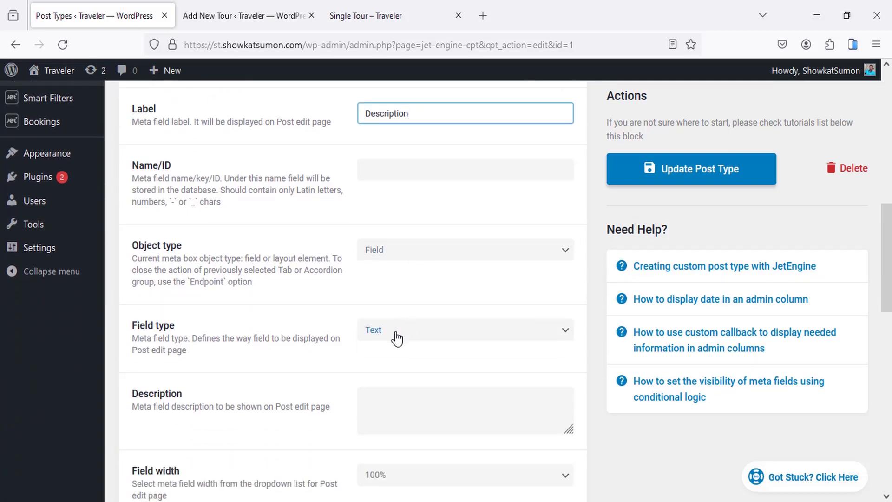
left_click(406, 333)
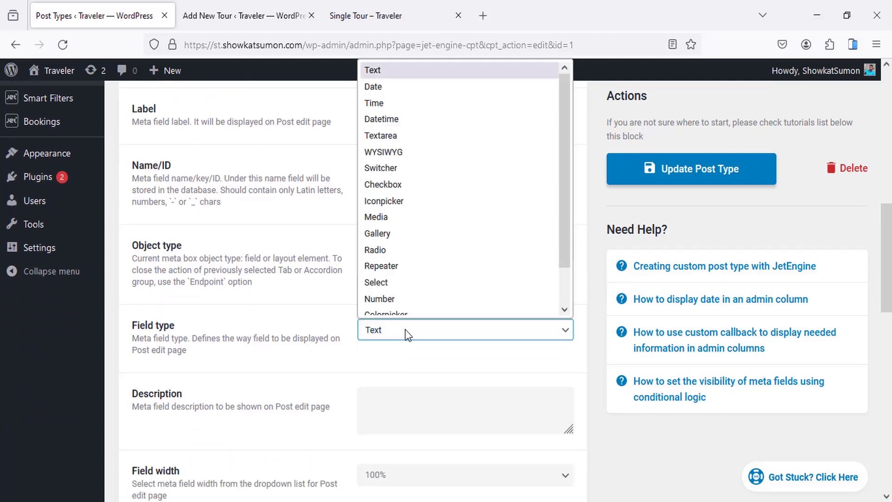
left_click(384, 136)
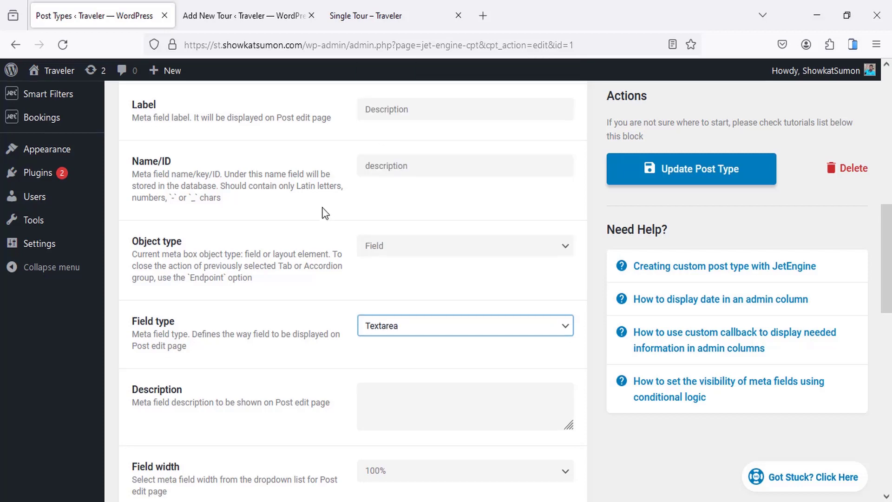
scroll(390, 310, "down", 3)
scroll(385, 205, "up", 6)
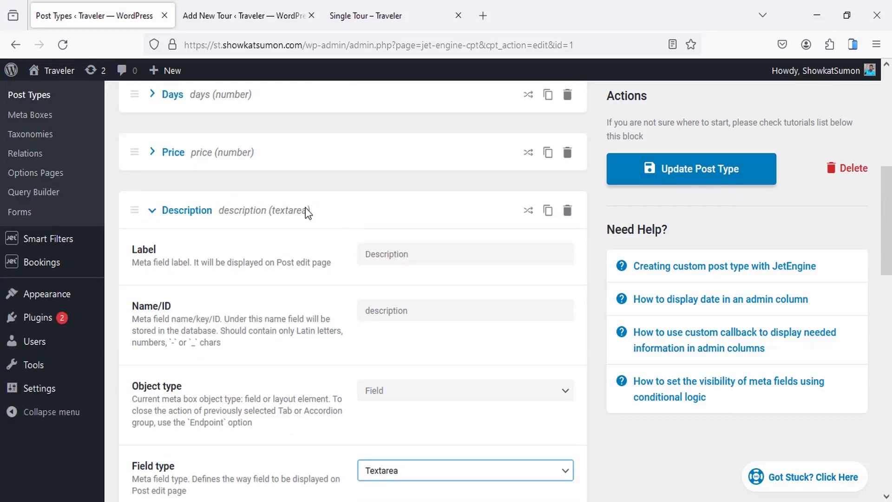
left_click(184, 212)
Step: Expand Day 1, Day 2 and Day 3 in the live tour's Day Plan, then go back
left_click(400, 14)
scroll(319, 232, "down", 7)
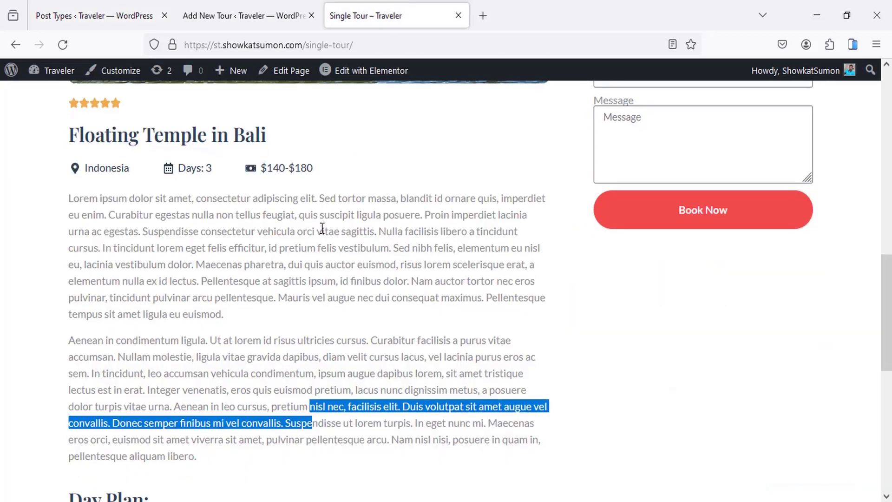
left_click(131, 214)
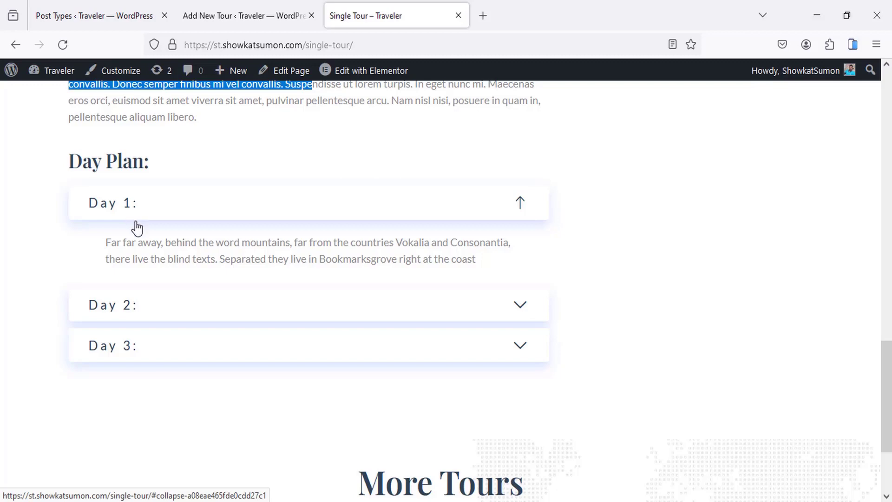
left_click(128, 306)
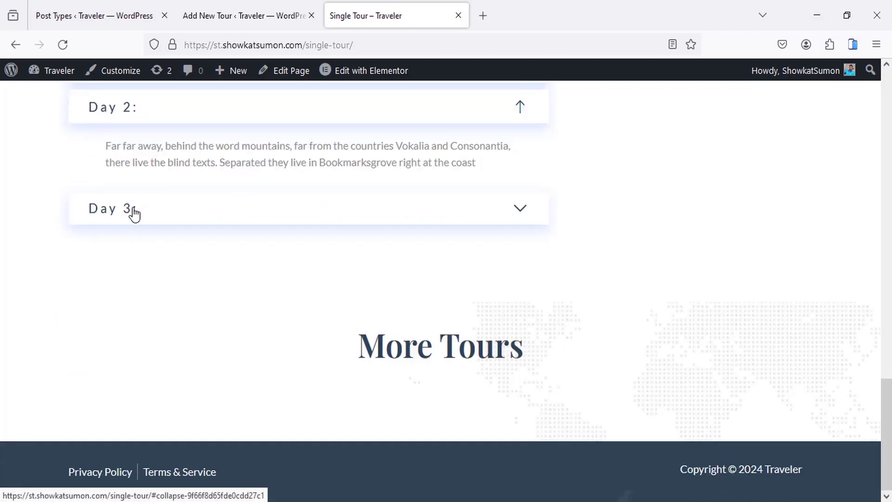
left_click(135, 214)
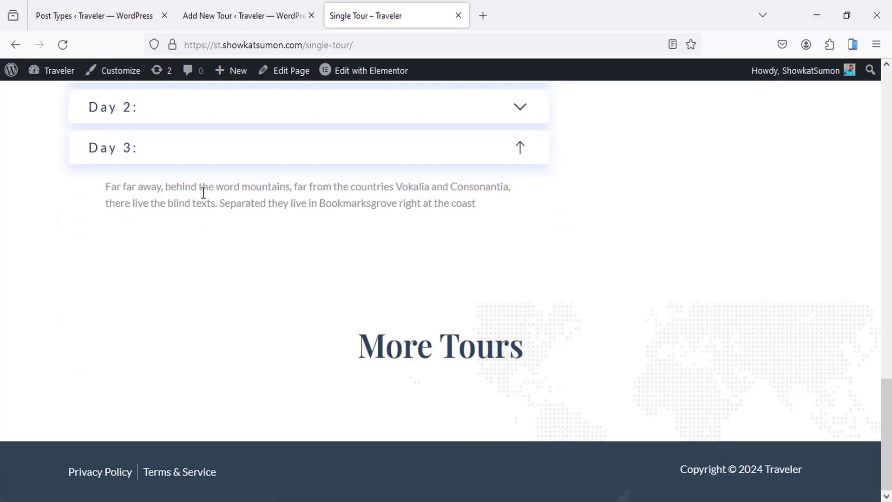
left_click(233, 4)
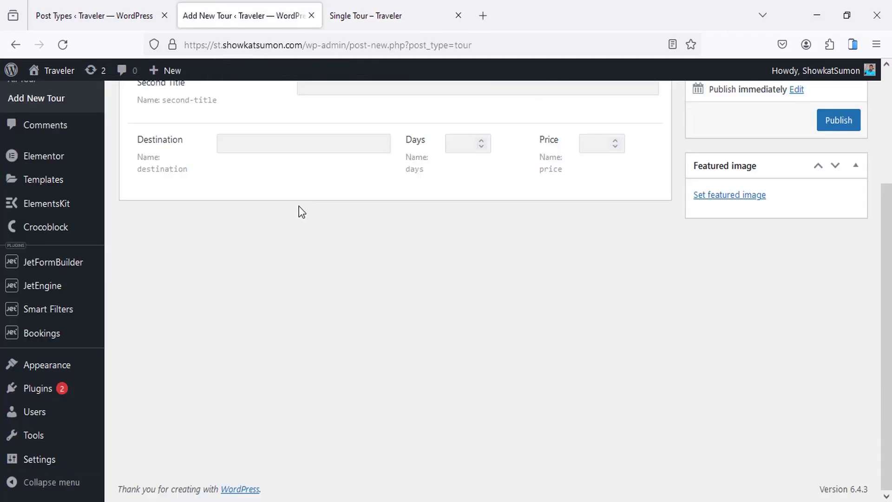
key("ctrl+Page_Up")
Step: Add a new meta field labelled 'Day Plan' with its ID filled from the label
left_click(170, 343)
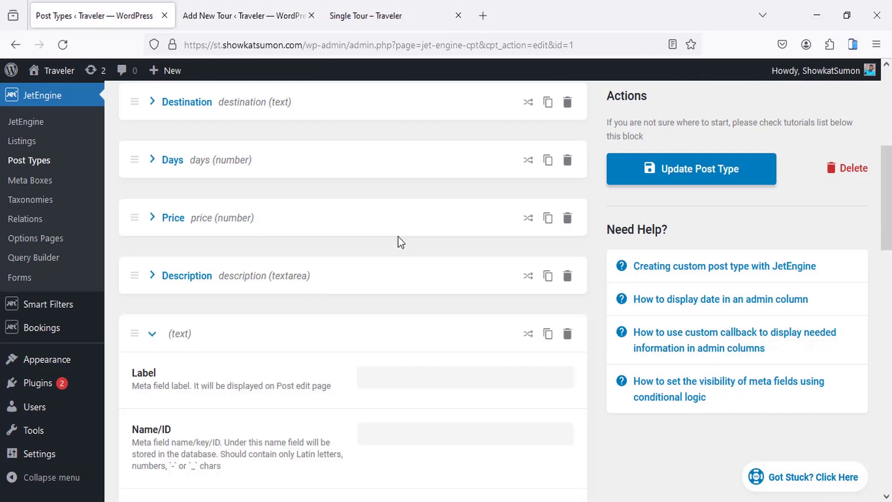
scroll(389, 297, "down", 3)
left_click(376, 235)
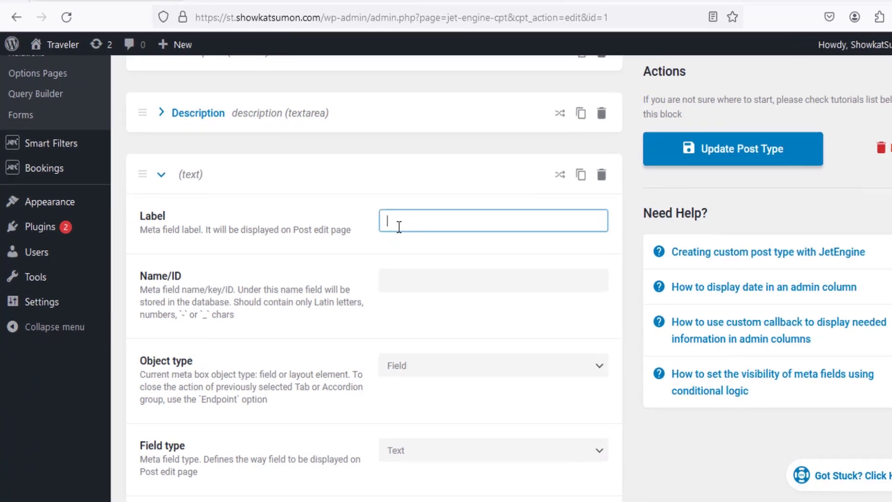
type("Day p")
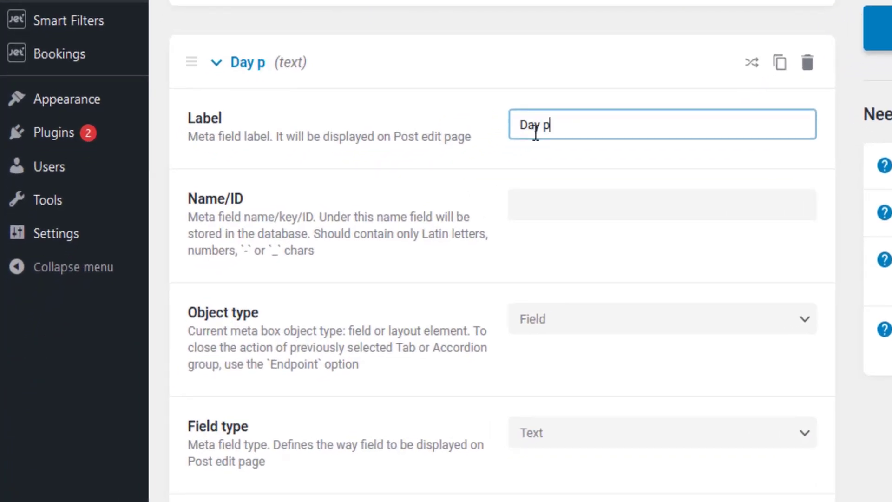
key("BackSpace")
type("Plan")
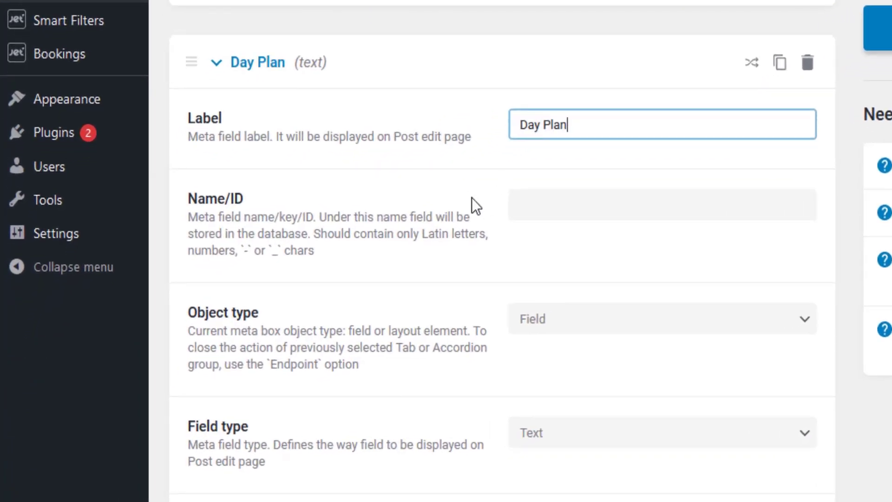
scroll(576, 130, "down", 2)
left_click(571, 122)
Step: Make Day Plan a Repeater field and add its first sub-field
scroll(562, 139, "down", 3)
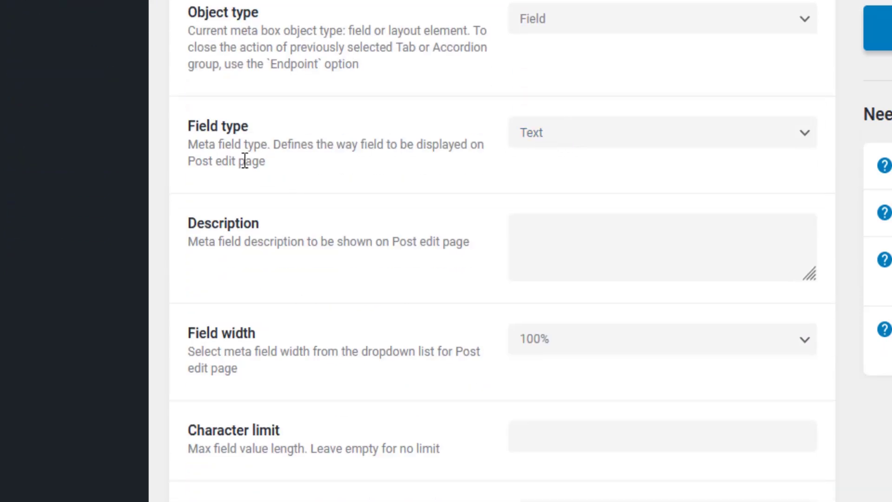
left_click(552, 138)
scroll(574, 320, "down", 1)
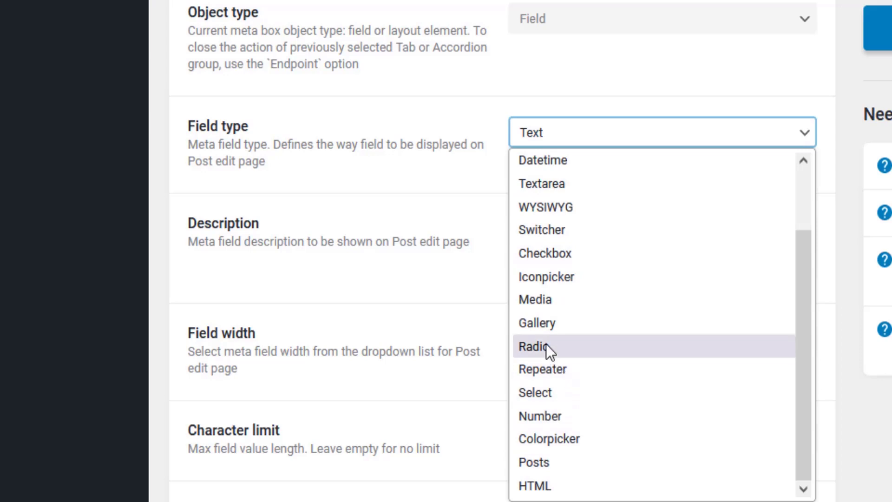
left_click(547, 369)
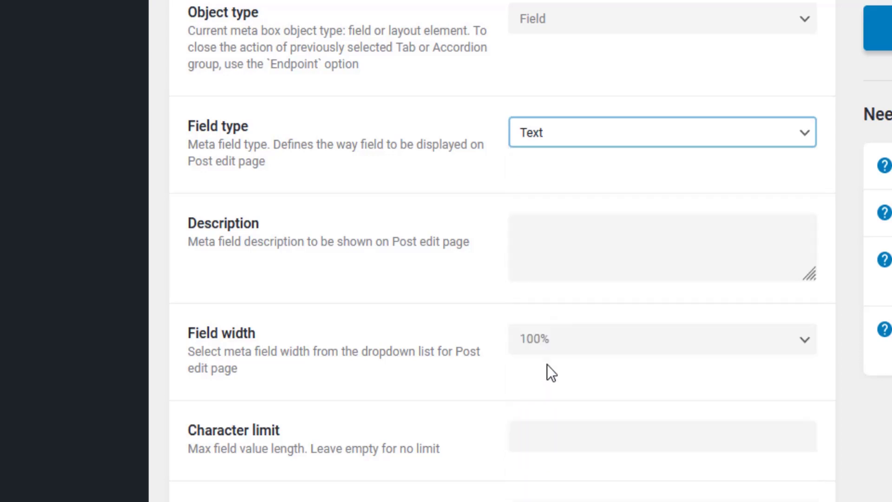
scroll(516, 232, "down", 2)
scroll(515, 211, "down", 3)
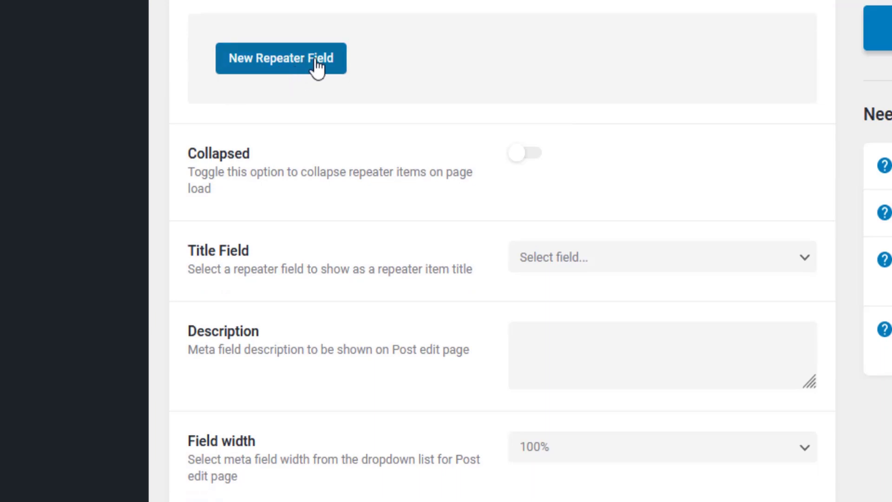
left_click(281, 58)
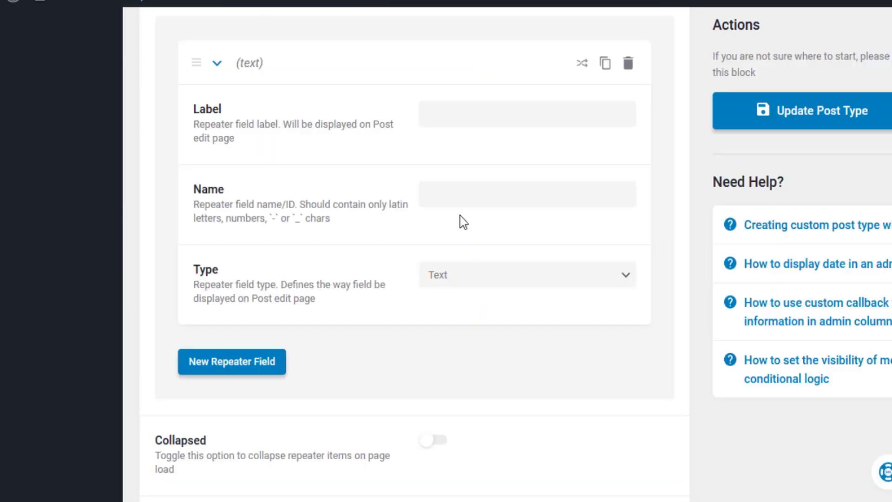
Step: Add repeater sub-fields 'Day Title' and 'Day Description', the latter as Textarea
left_click(455, 114)
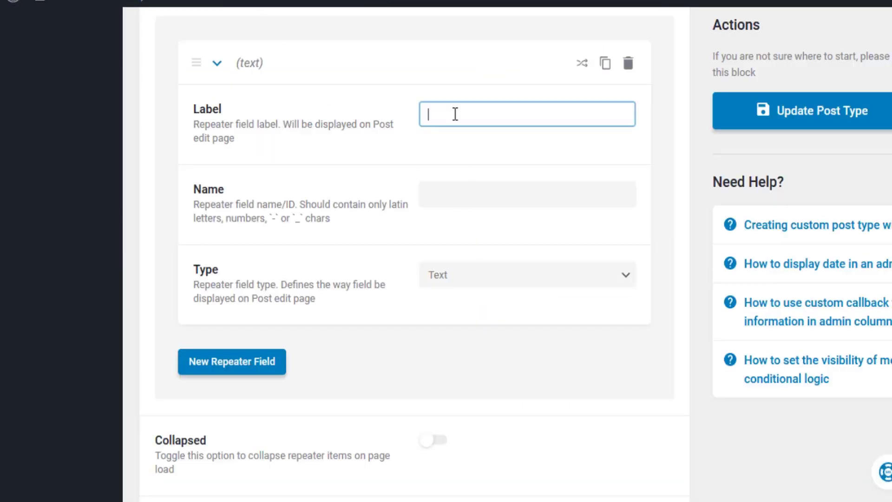
type("Day Title")
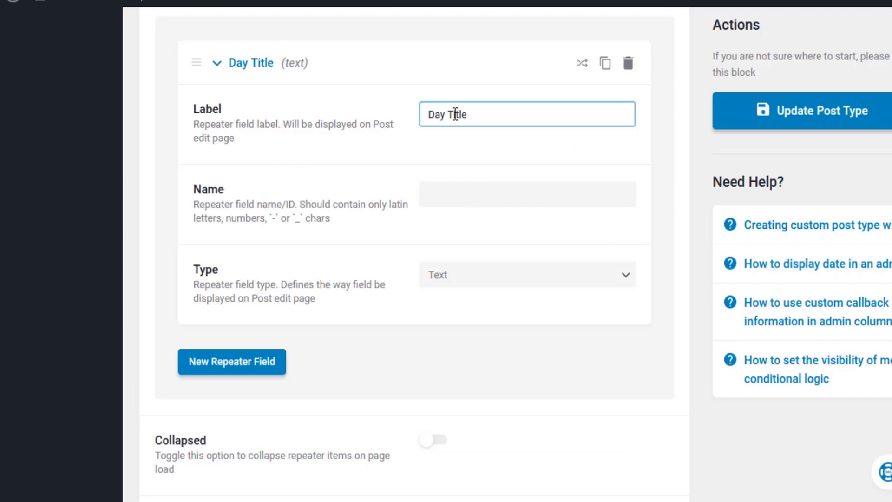
left_click(257, 362)
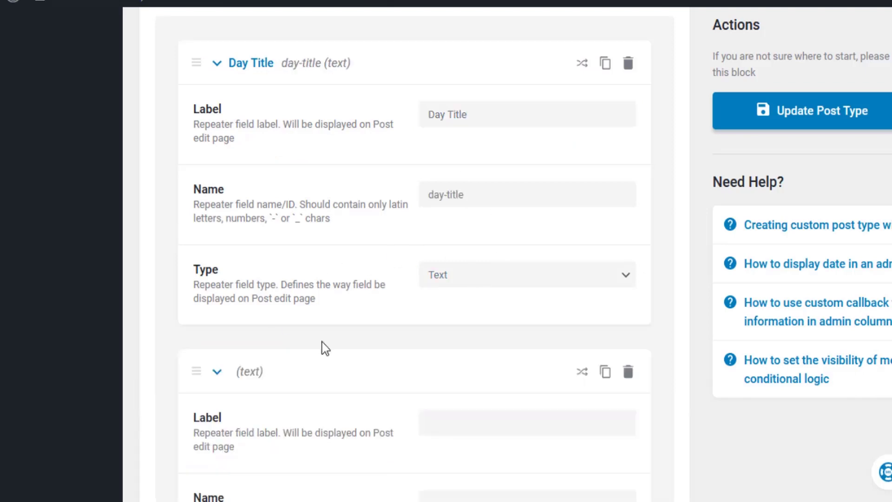
scroll(321, 346, "down", 5)
left_click(456, 173)
type("Da")
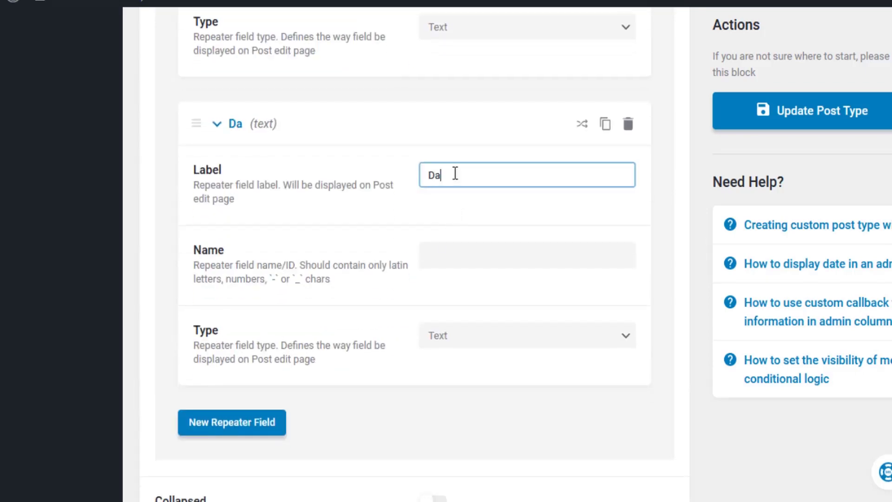
type("y Desc")
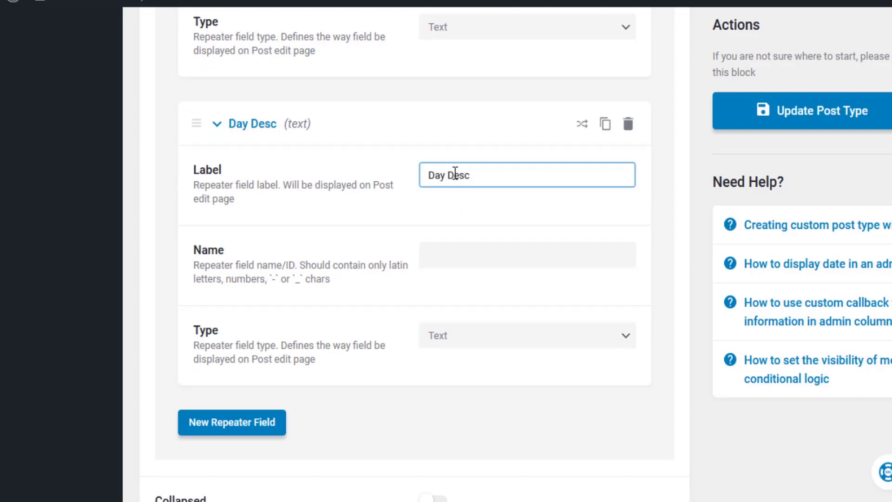
type("ription")
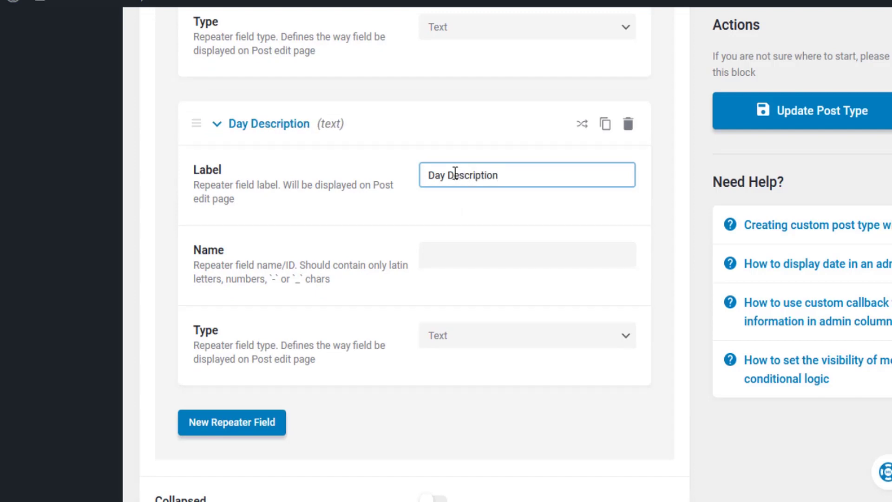
left_click(467, 339)
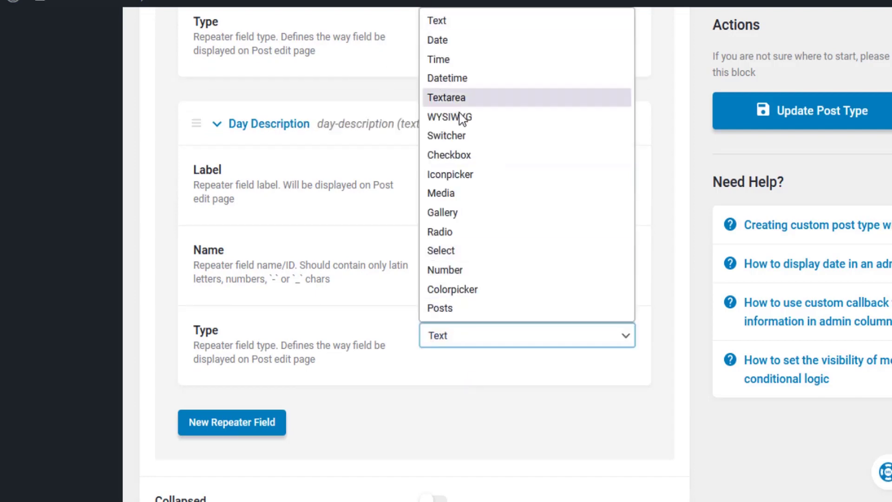
left_click(464, 98)
Step: Update the post type and reload the Add New Tour page
left_click(864, 112)
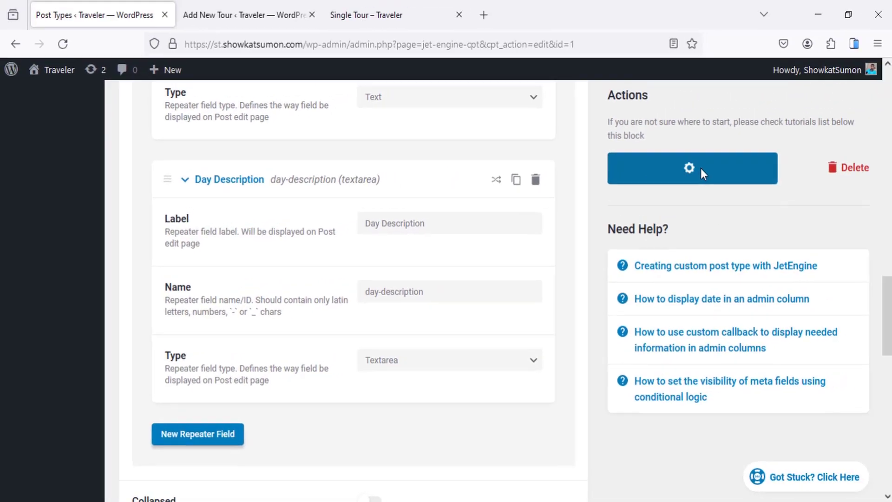
left_click(242, 15)
right_click(217, 223)
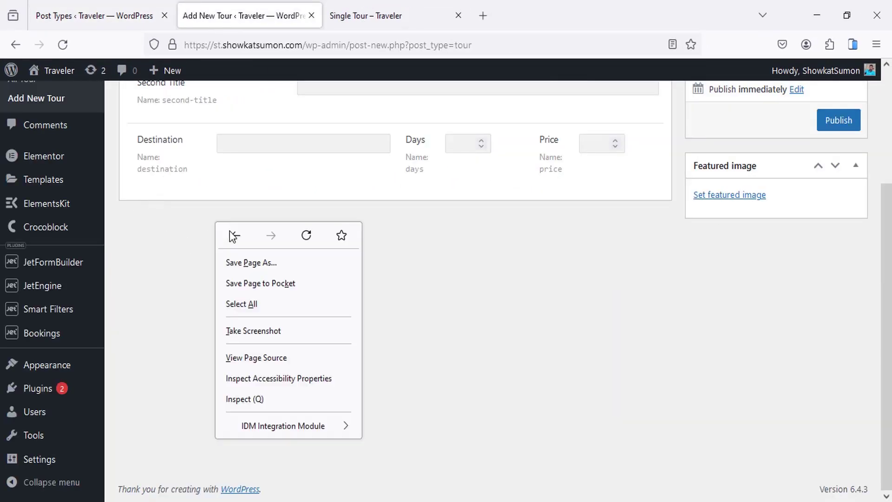
left_click(307, 235)
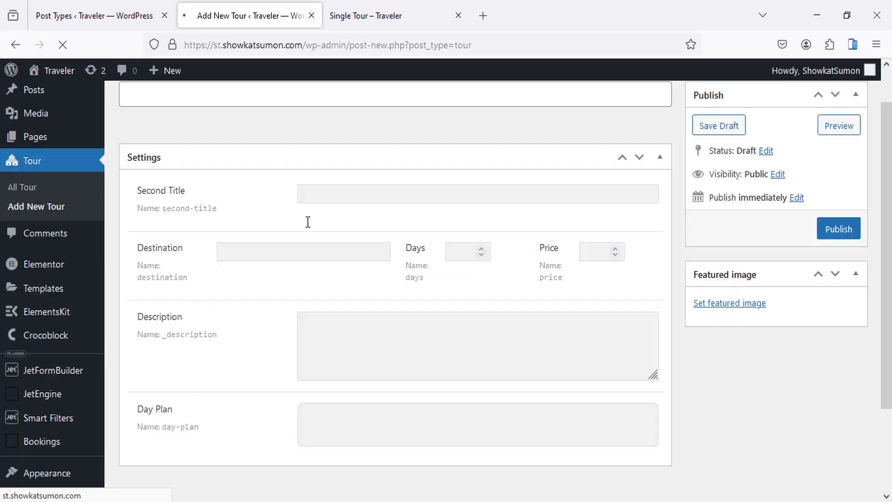
Step: Add two empty day items to the new tour's Day Plan, then switch to Single Tour
scroll(389, 159, "down", 2)
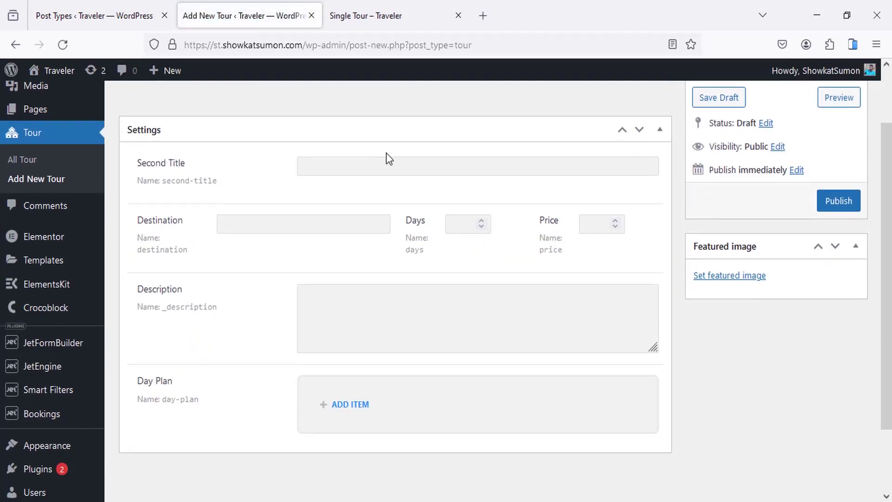
scroll(353, 154, "down", 2)
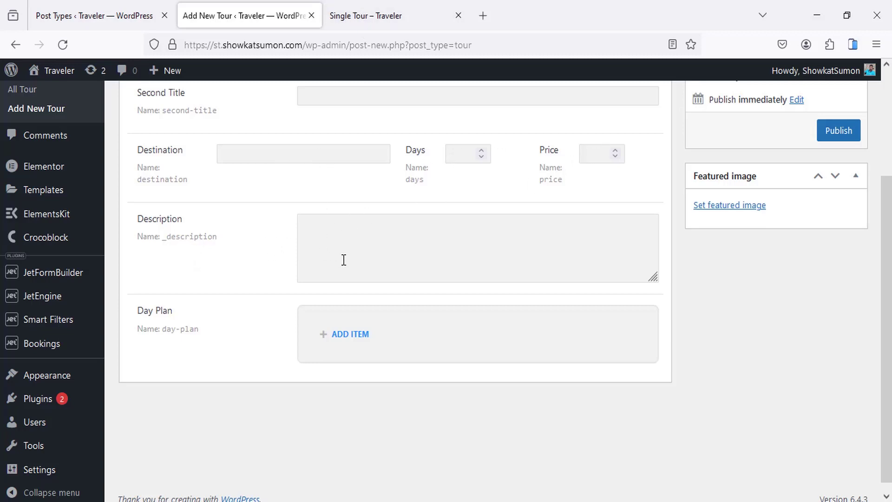
scroll(251, 310, "down", 1)
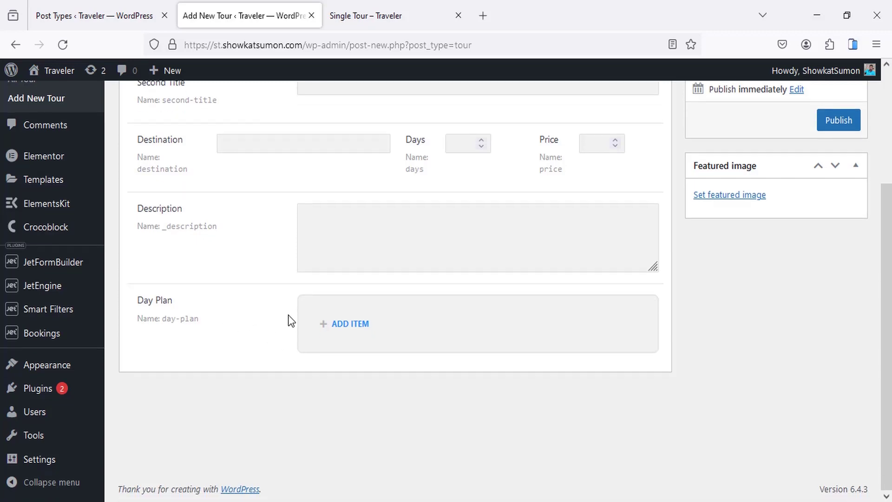
left_click(358, 324)
scroll(371, 298, "down", 3)
left_click(382, 255)
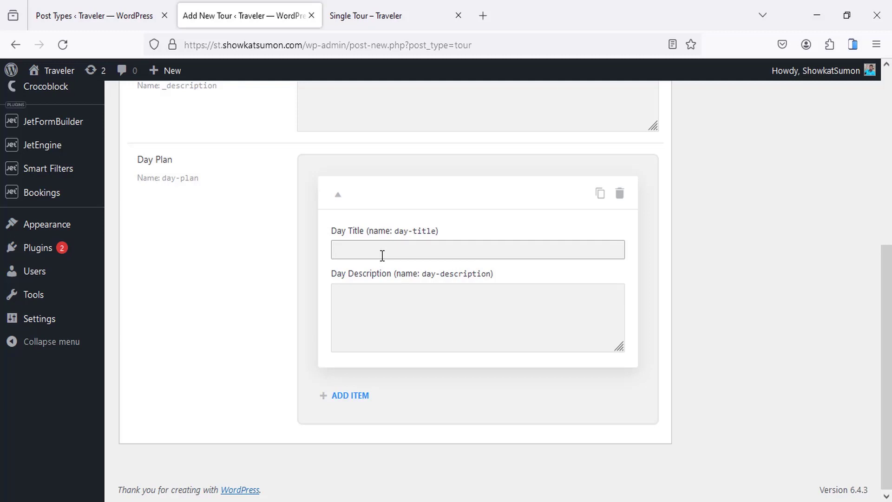
left_click(353, 398)
scroll(394, 323, "down", 4)
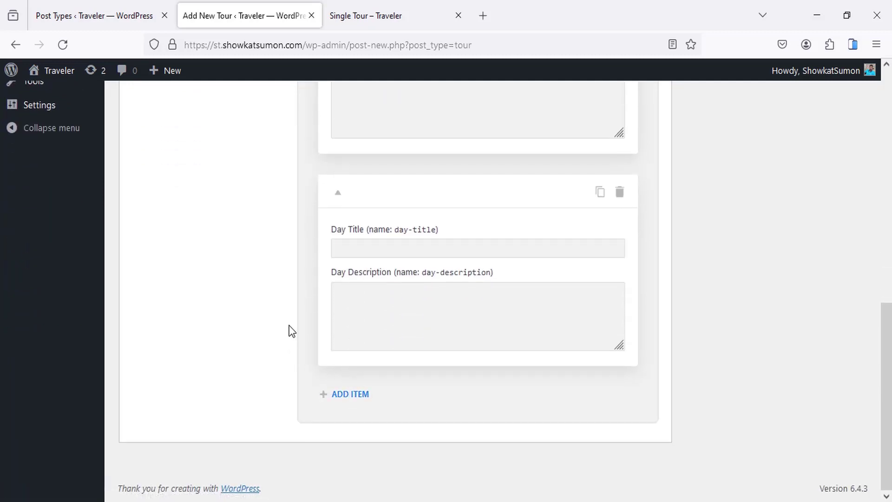
scroll(292, 331, "up", 10)
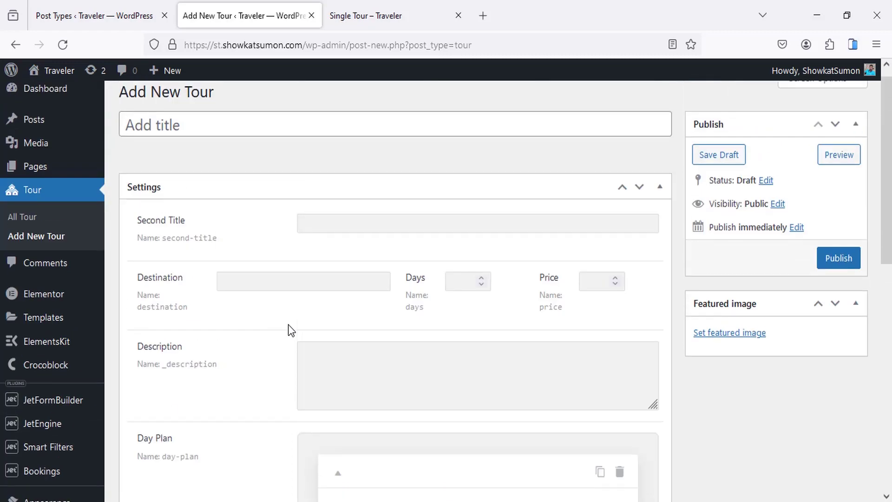
key("ctrl+Tab")
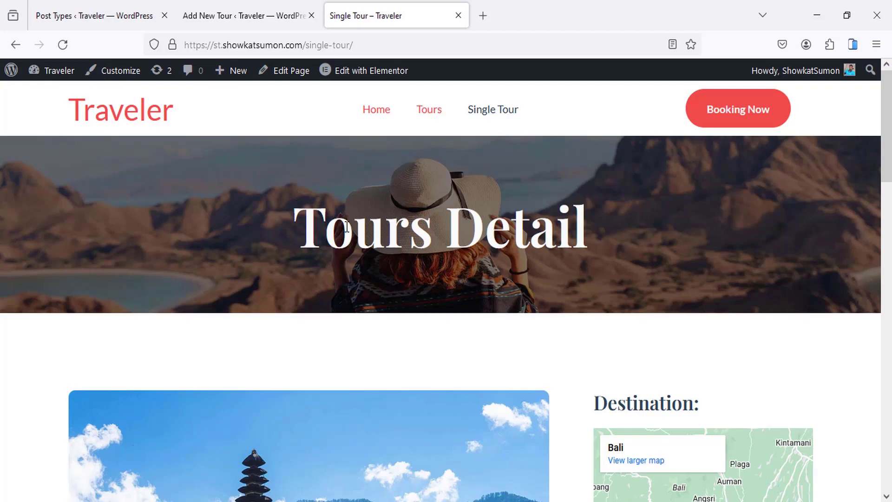
scroll(347, 230, "down", 10)
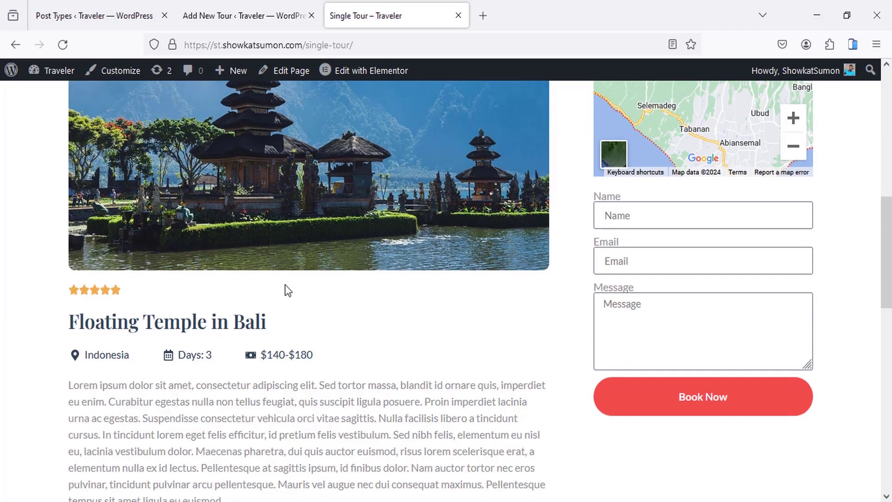
scroll(287, 291, "down", 4)
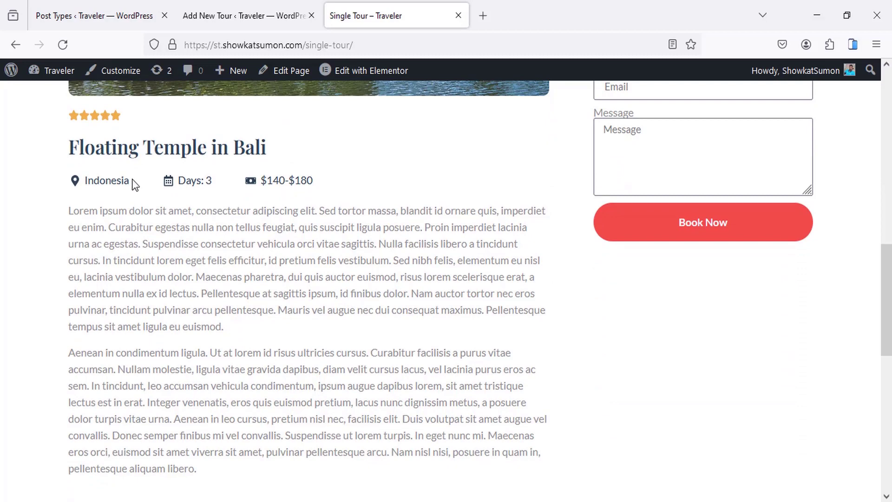
left_click_drag(134, 184, 85, 180)
left_click(154, 256)
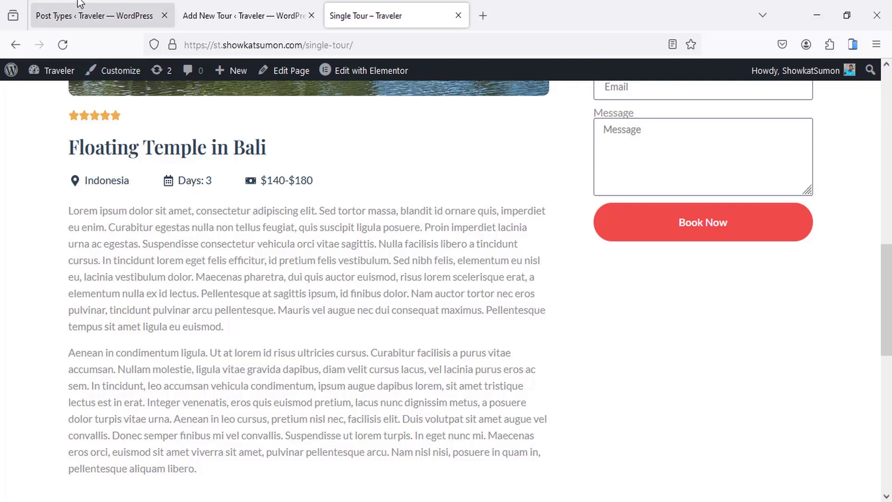
Step: Go back to the tour post type settings, then view the Posts Categories page
left_click(92, 16)
scroll(153, 240, "up", 10)
scroll(154, 242, "up", 5)
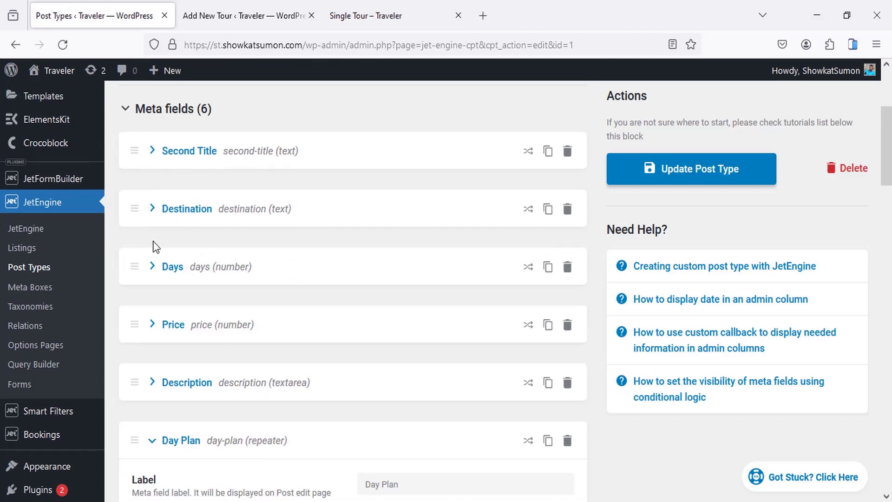
mouse_move(34, 139)
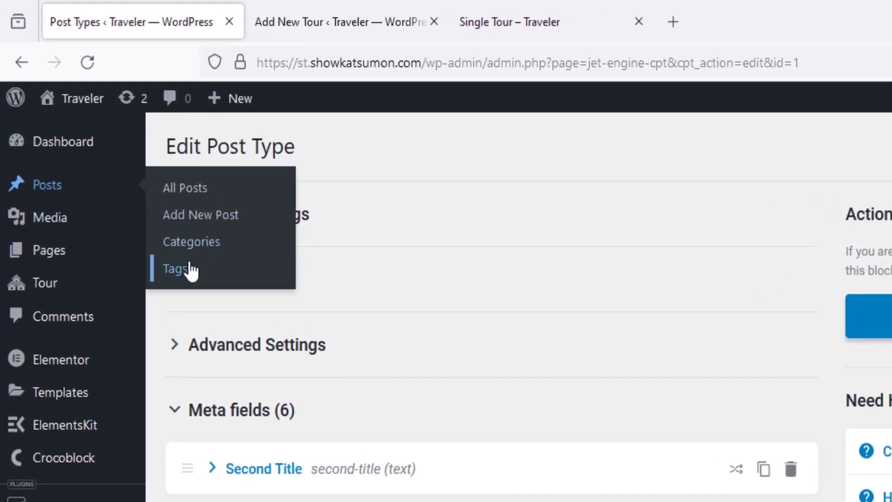
left_click(201, 246)
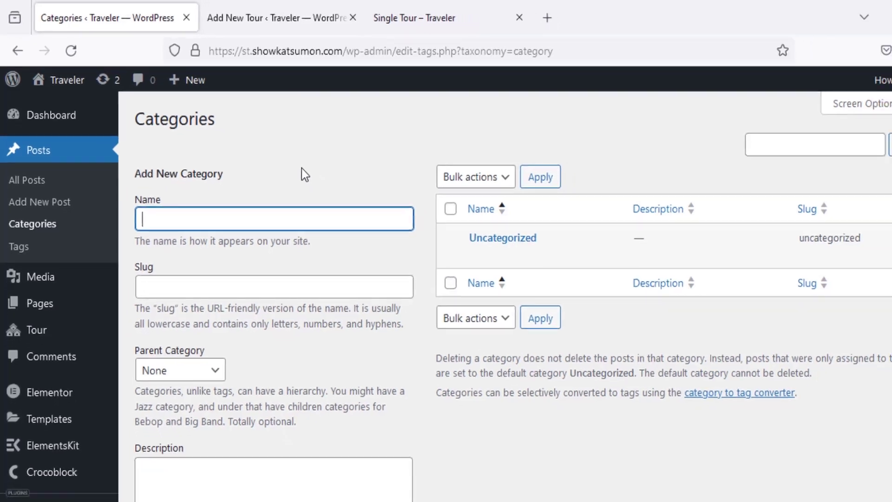
Step: Open JetEngine's Taxonomies list and start a new taxonomy
scroll(108, 325, "down", 1)
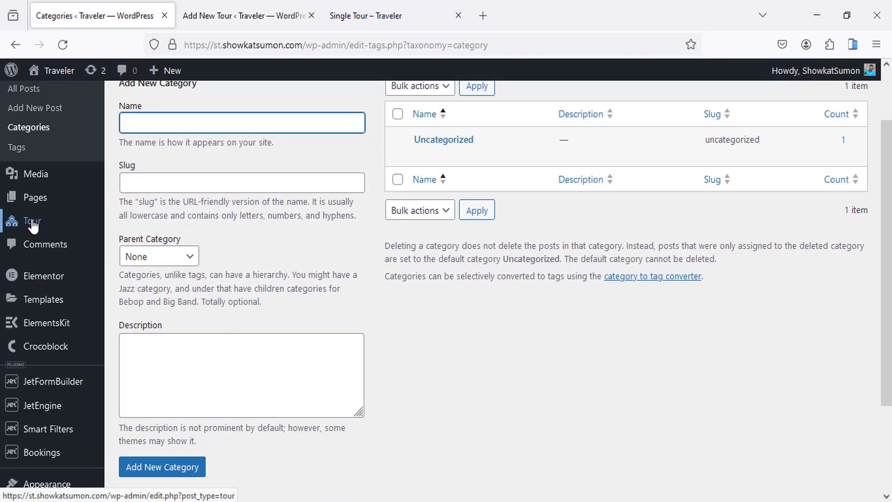
mouse_move(33, 224)
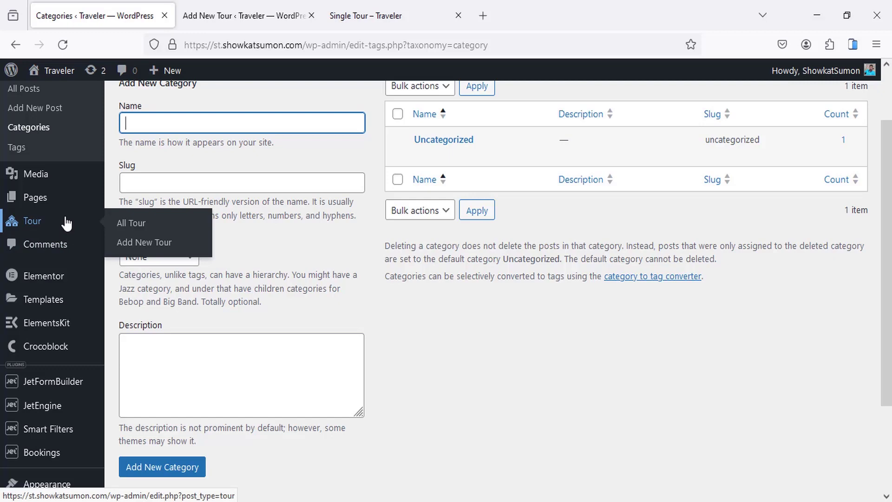
scroll(51, 283, "down", 2)
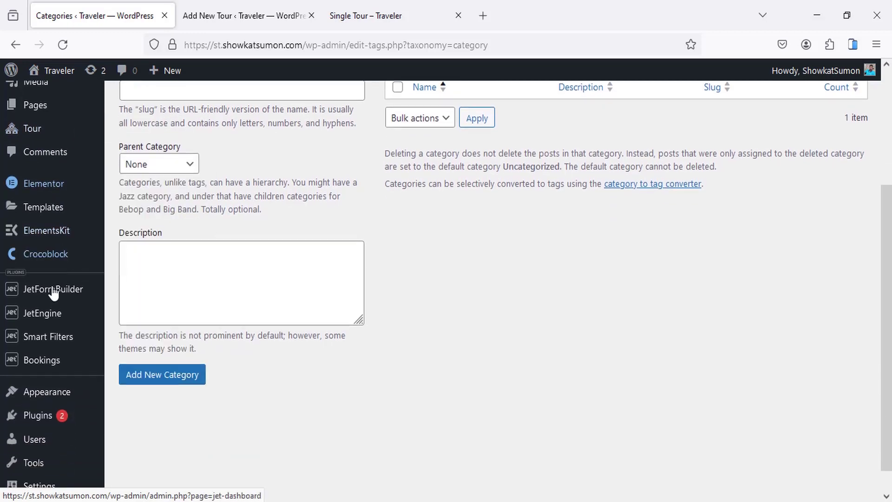
mouse_move(43, 298)
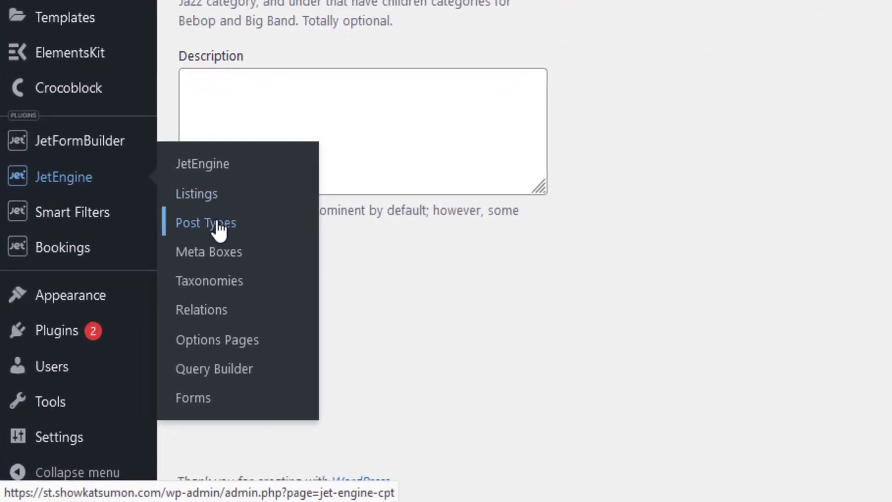
left_click(214, 284)
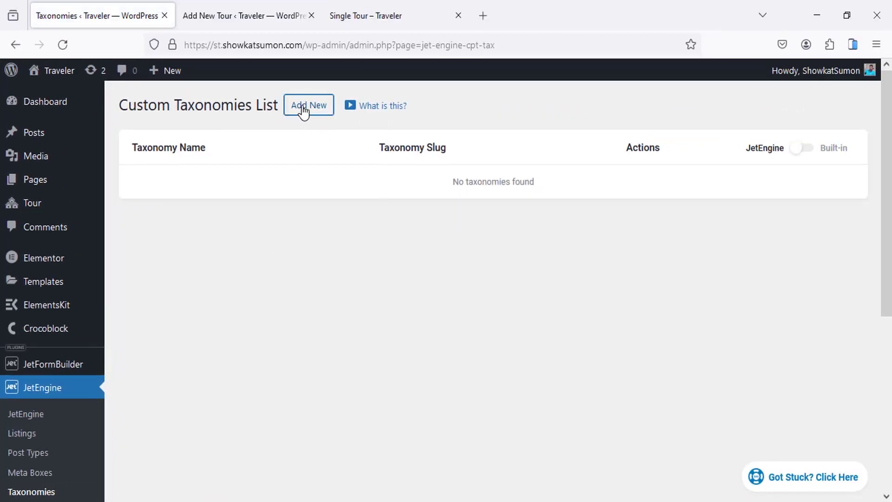
left_click(302, 108)
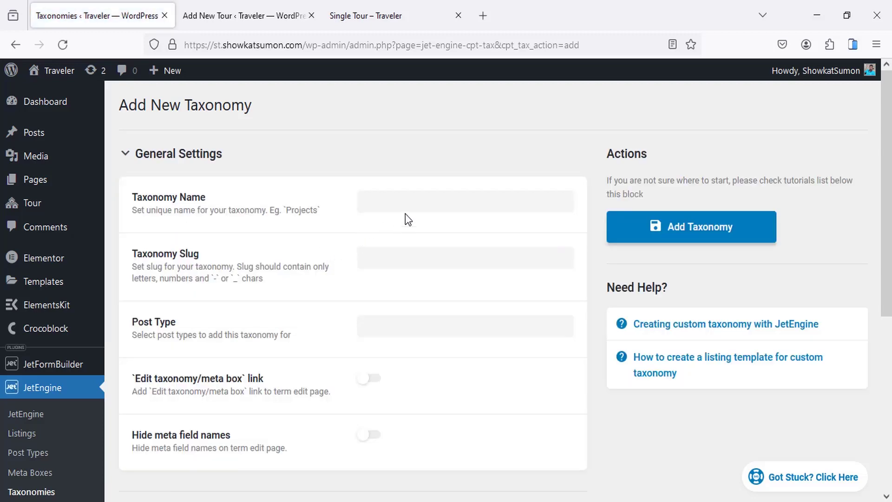
Step: Name the new taxonomy City with slug city and attach it to the Tour post type
left_click(406, 203)
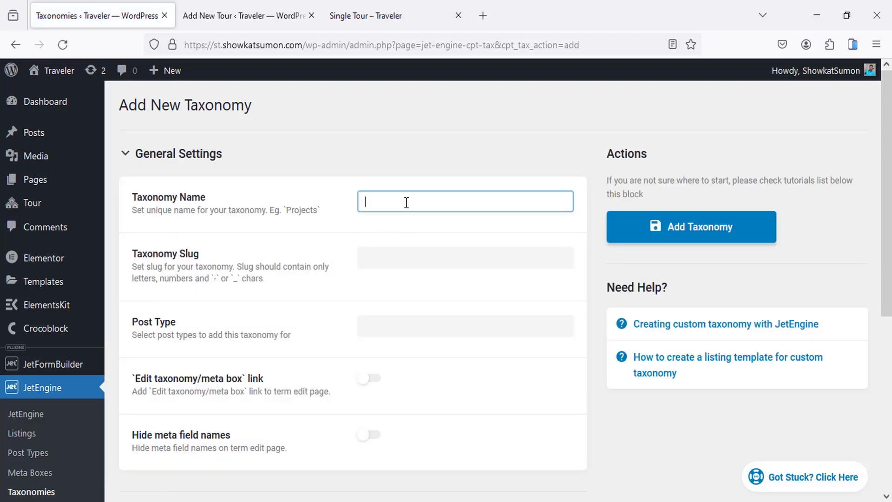
type("City")
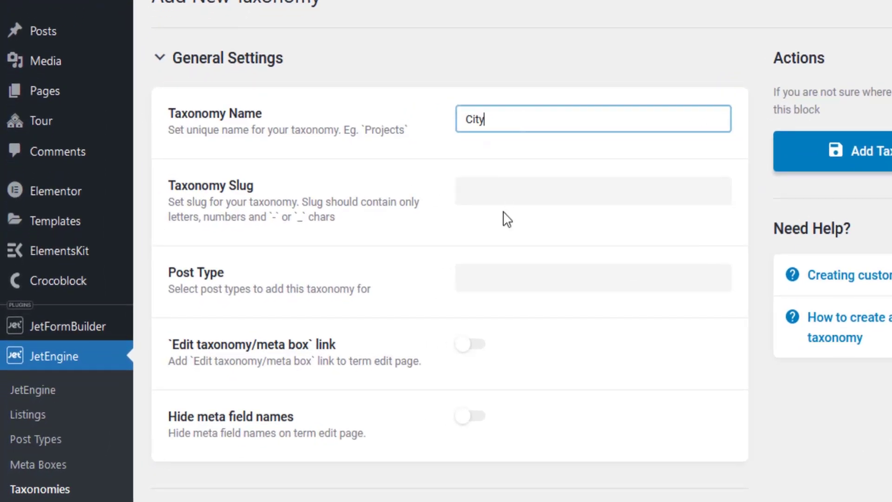
left_click(483, 191)
scroll(481, 204, "down", 2)
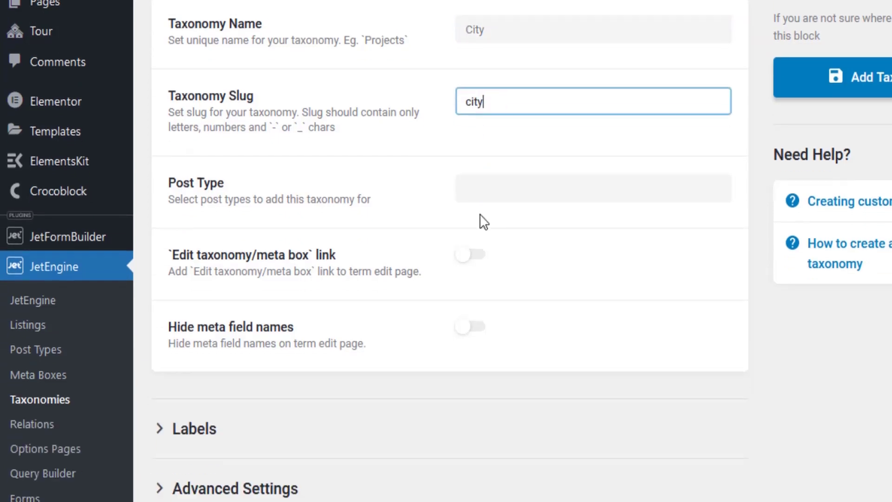
left_click(519, 179)
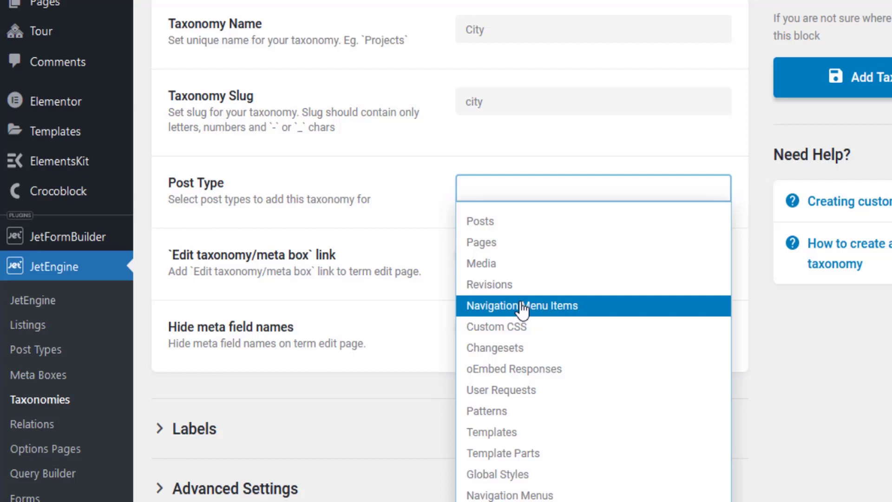
scroll(525, 307, "down", 5)
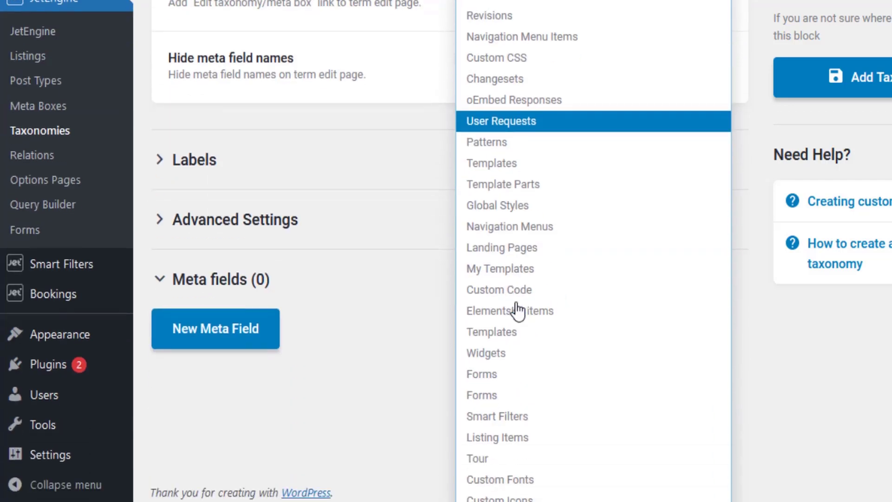
left_click(484, 459)
scroll(576, 148, "up", 3)
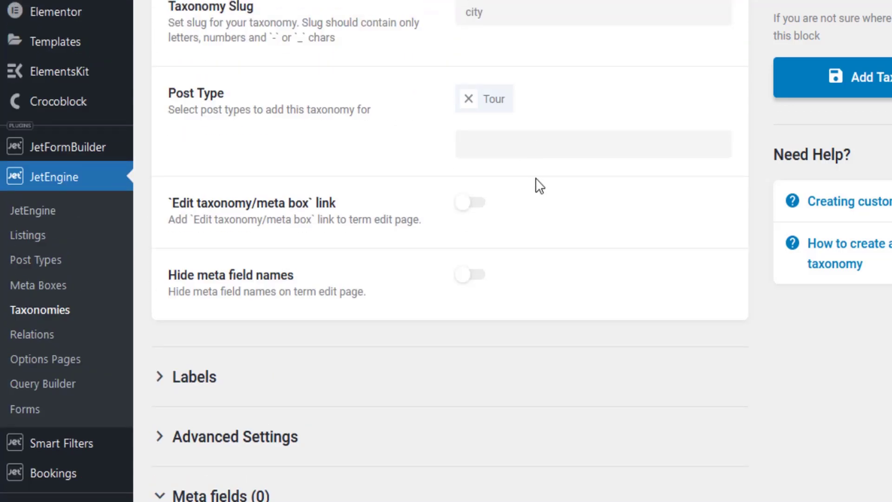
scroll(340, 163, "down", 4)
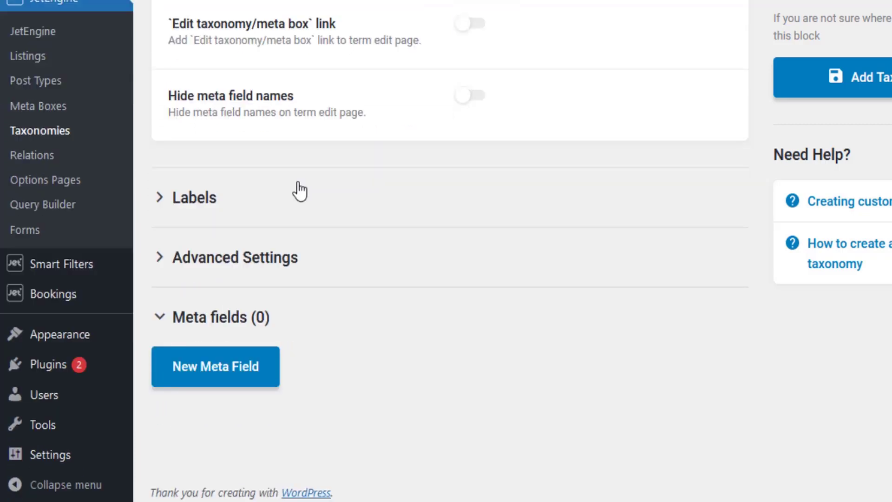
Step: Fill the taxonomy labels: menu name City, All City, Edit City and View City
left_click(299, 195)
scroll(384, 172, "down", 4)
left_click(500, 75)
left_click(519, 147)
type("City")
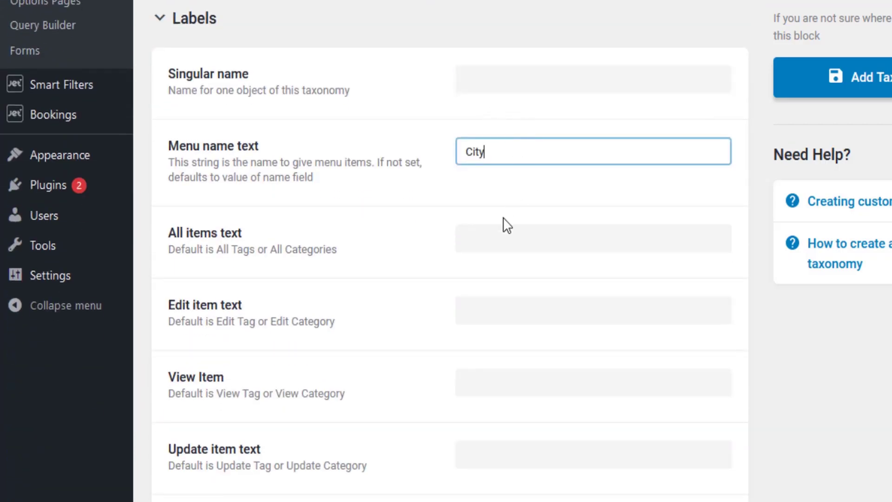
left_click(503, 217)
left_click(485, 241)
type("All City")
left_click_drag(499, 239, 489, 300)
left_click(489, 299)
type("Edit City")
scroll(494, 294, "down", 2)
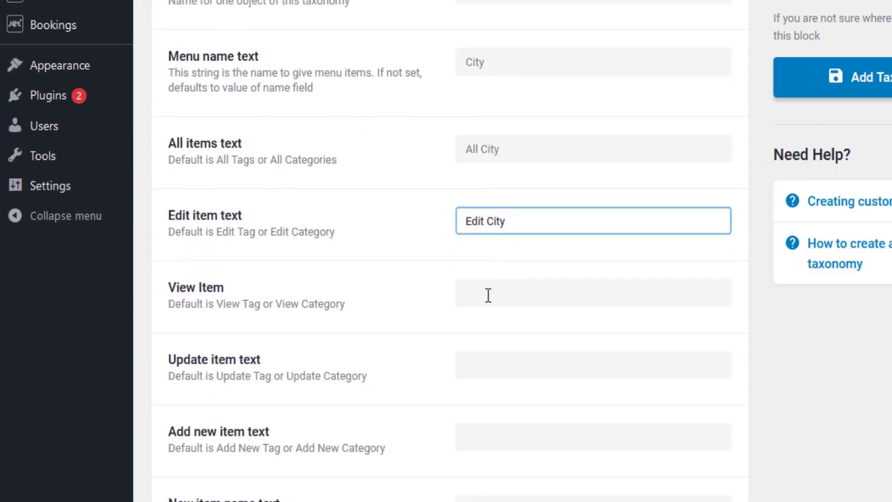
left_click(488, 294)
type("View City")
scroll(478, 254, "down", 4)
scroll(478, 253, "down", 15)
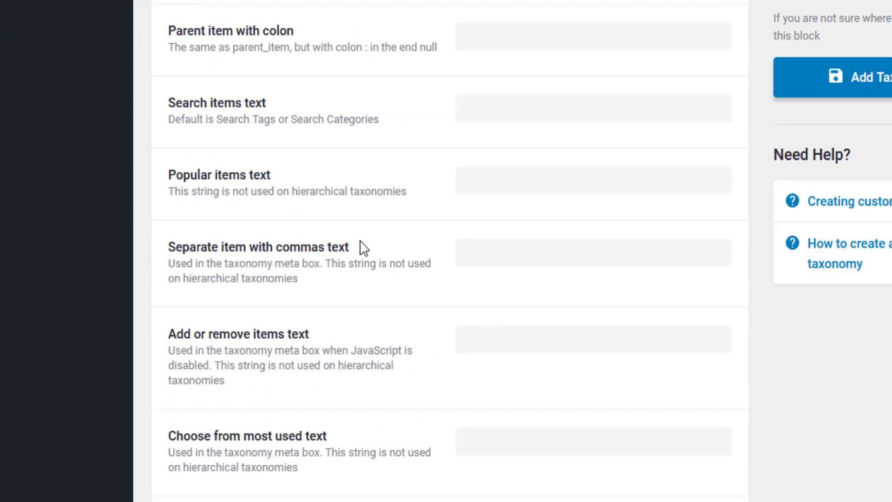
Step: Review the advanced settings and save the City taxonomy
left_click(271, 295)
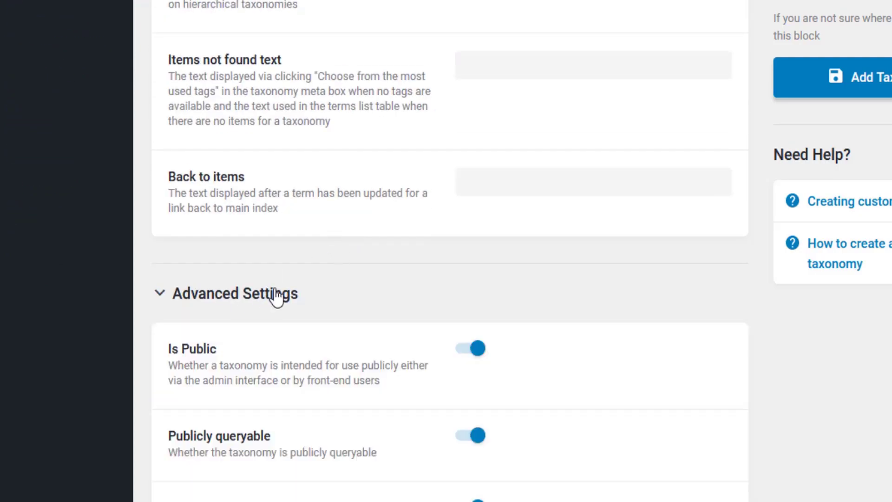
scroll(345, 227, "down", 6)
scroll(340, 243, "down", 12)
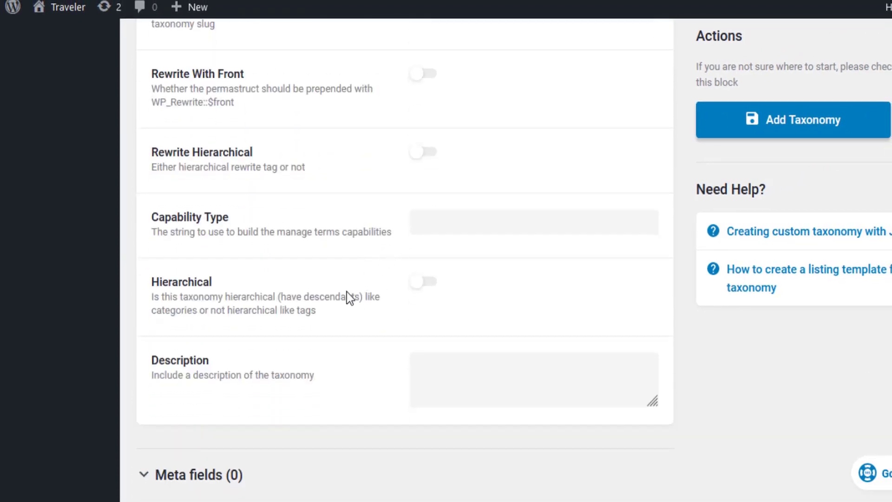
scroll(347, 292, "down", 3)
left_click(809, 128)
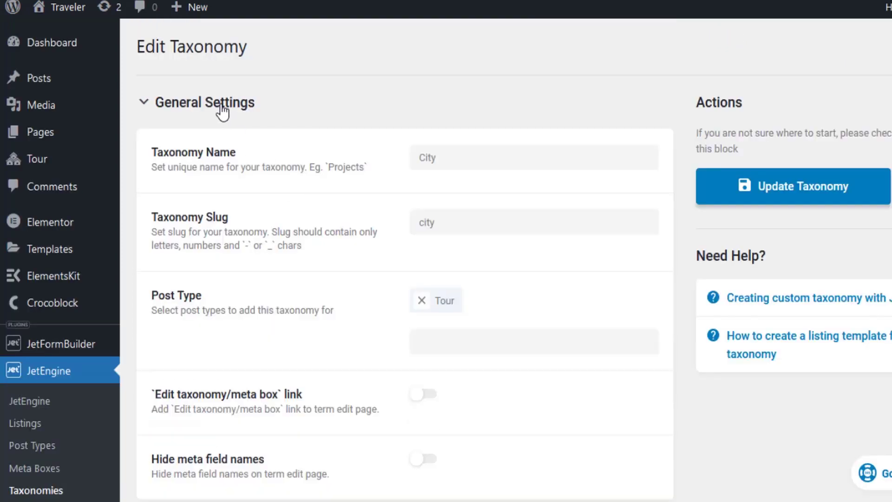
Step: Return to JetEngine's Custom Taxonomies List
left_click(223, 112)
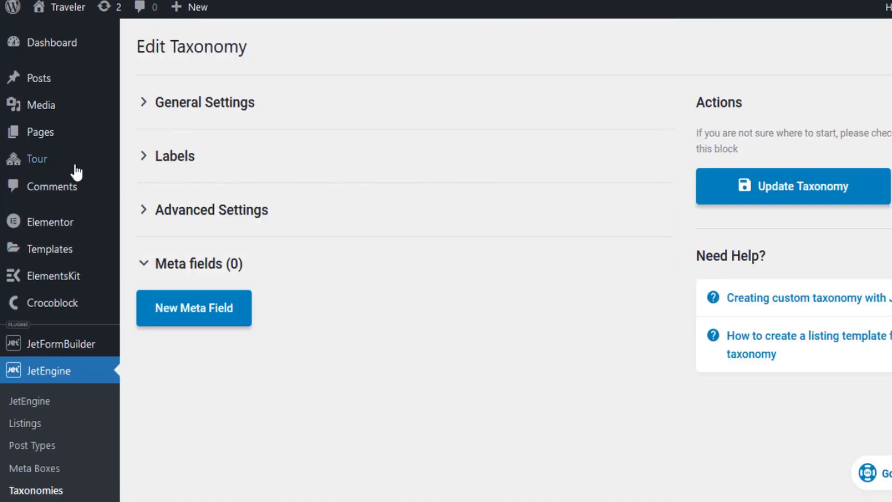
mouse_move(43, 168)
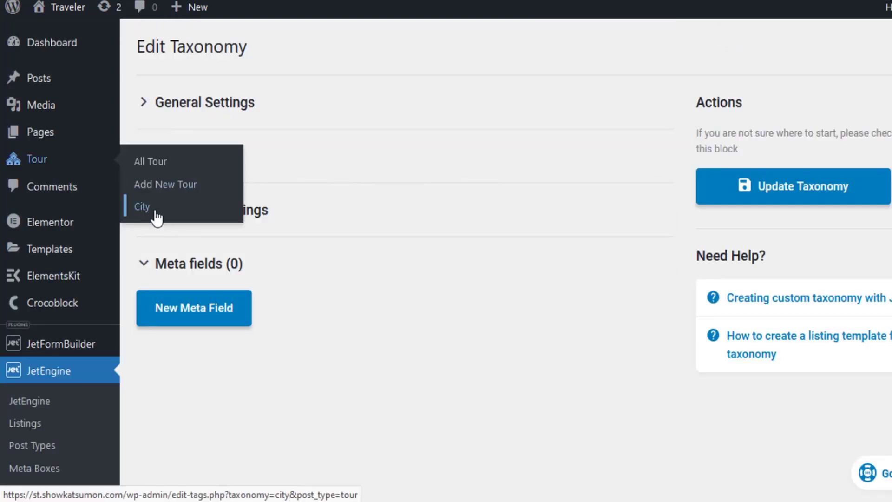
scroll(169, 305, "down", 3)
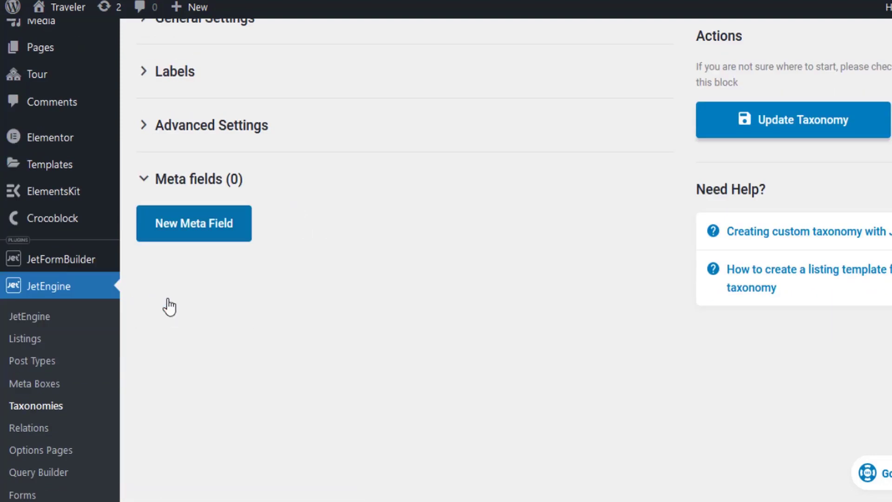
left_click(48, 330)
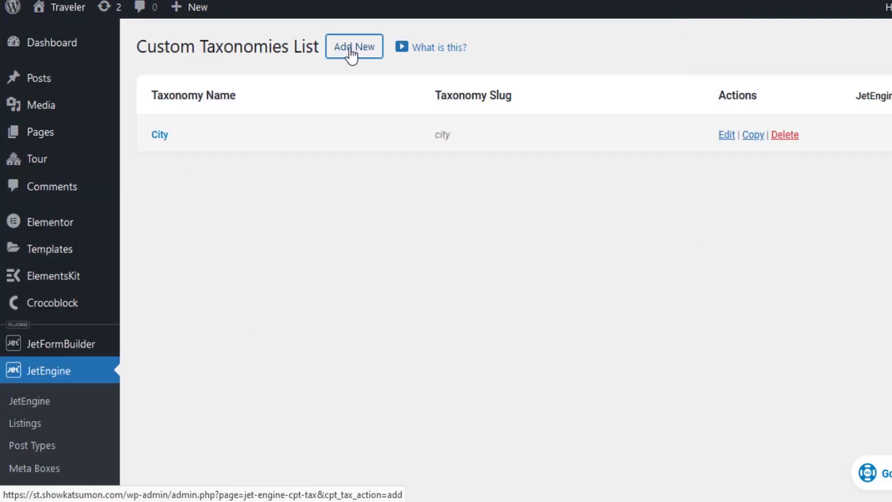
Step: Create a Country taxonomy (slug country) attached to the Tour post type
left_click(352, 52)
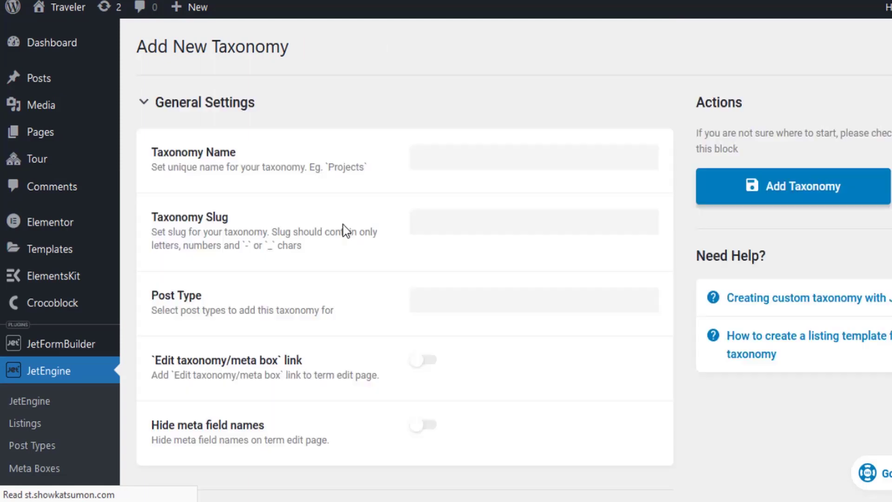
left_click(441, 159)
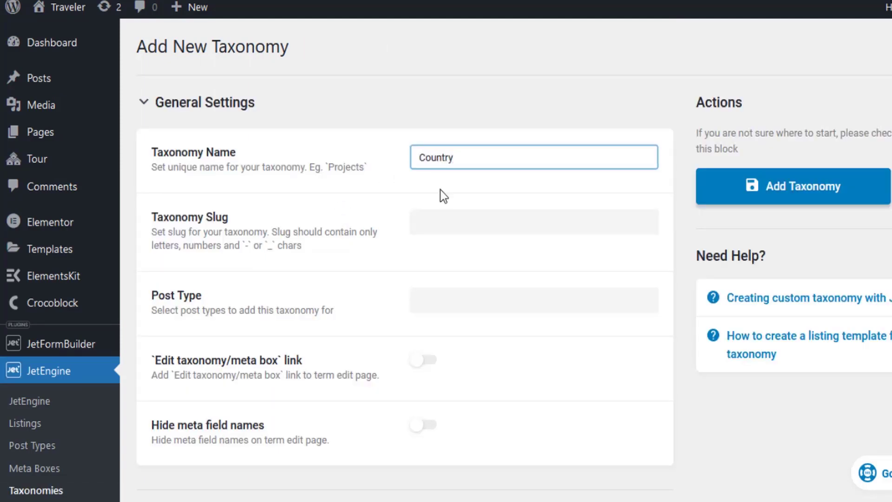
left_click(467, 238)
scroll(459, 238, "down", 2)
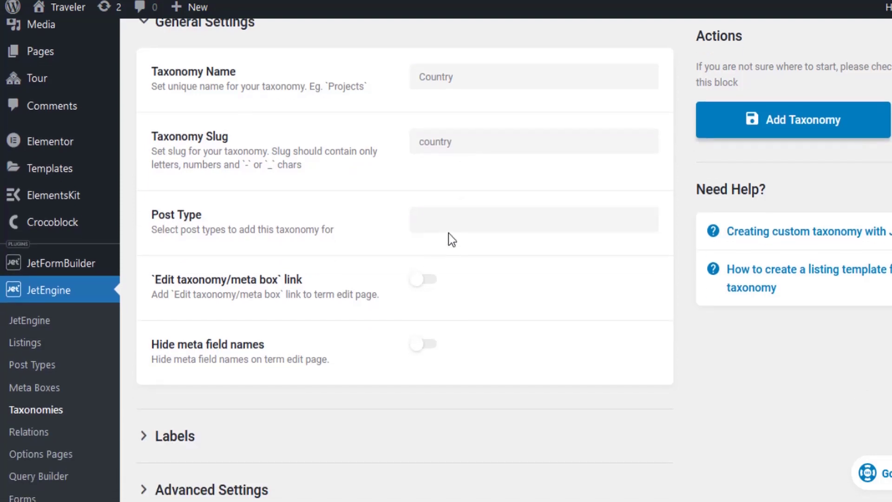
left_click(464, 219)
scroll(474, 278, "down", 6)
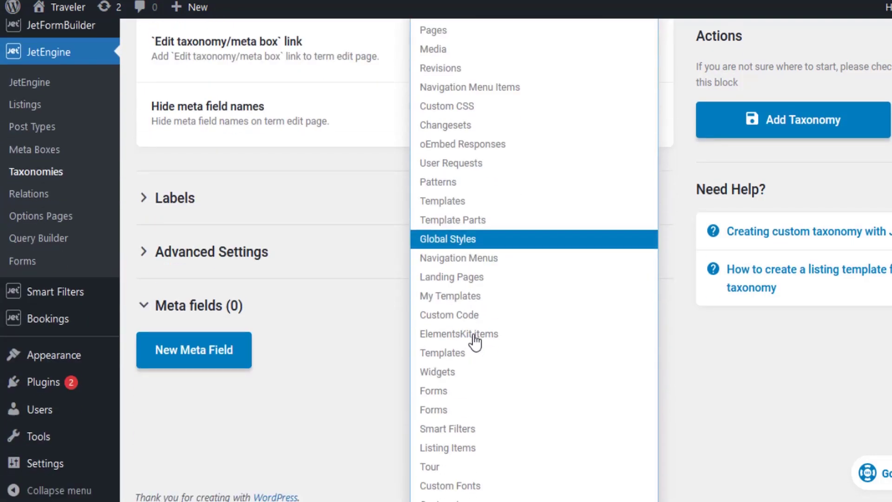
left_click(440, 451)
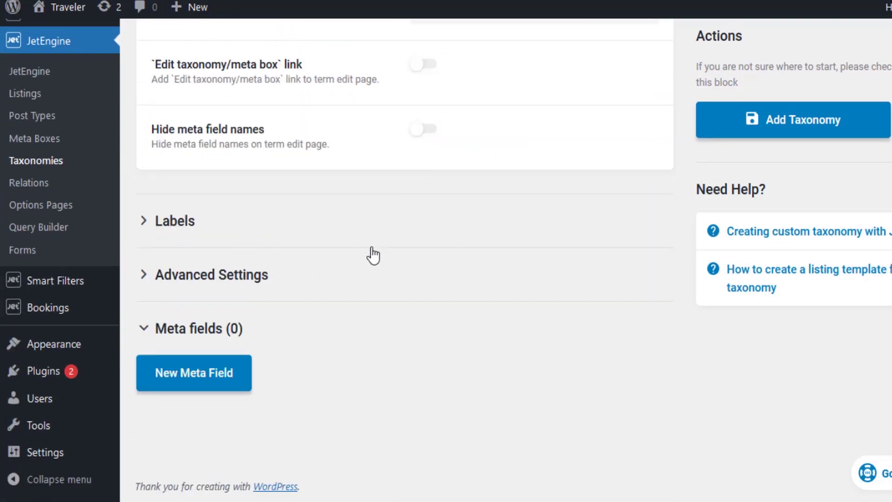
scroll(372, 253, "up", 3)
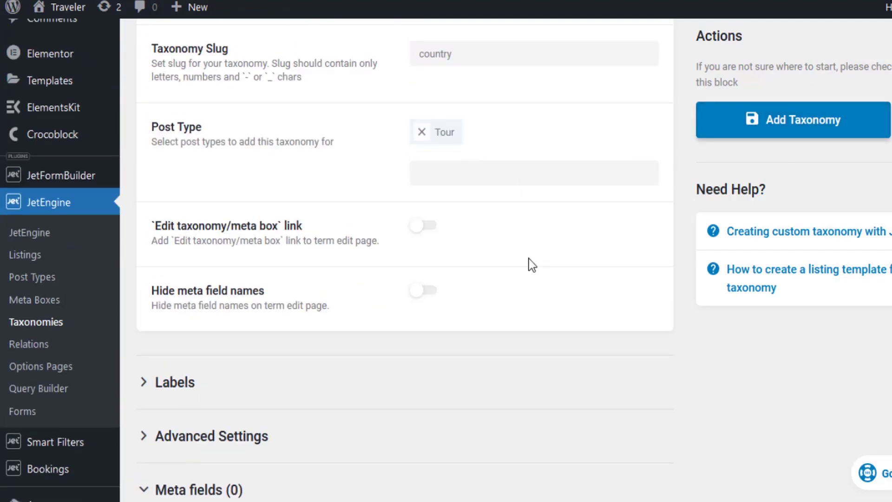
left_click(712, 122)
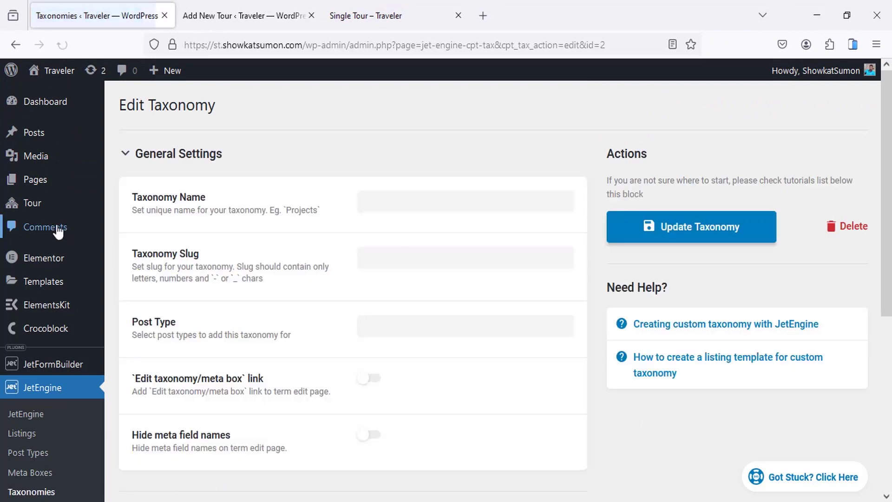
Step: Open the Add New Tour form in a separate tab from the tours list
mouse_move(50, 211)
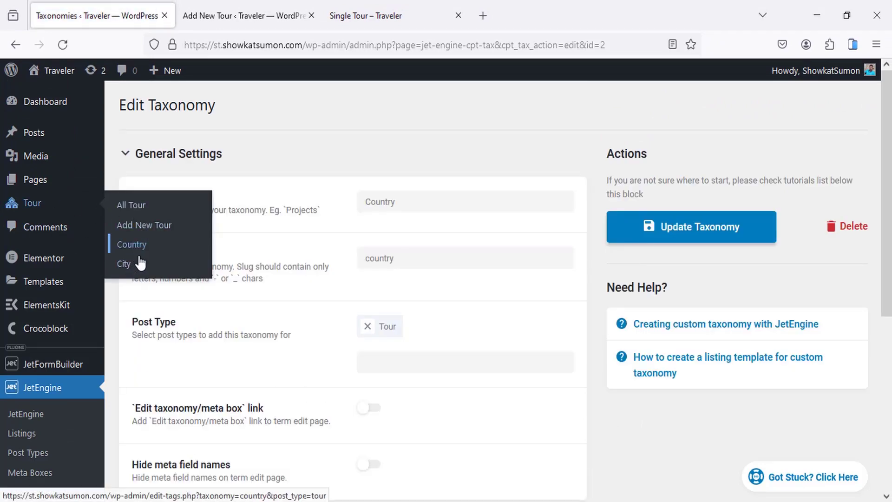
left_click(45, 205)
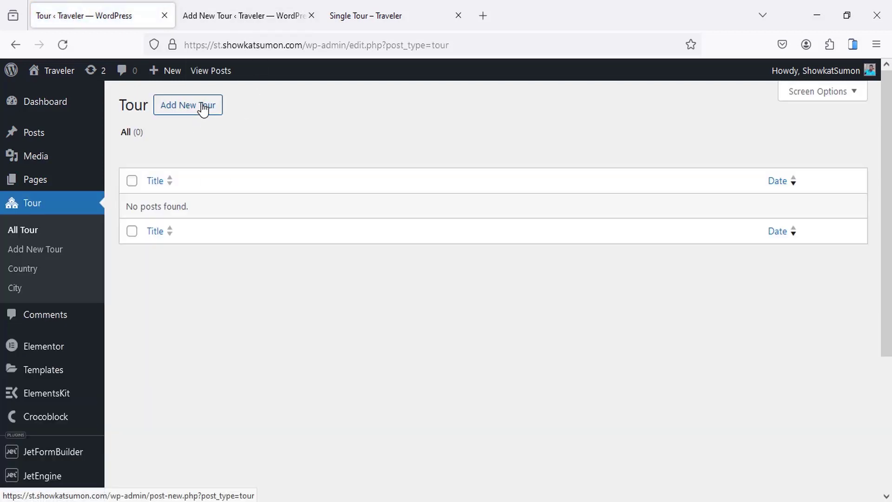
middle_click(203, 106)
left_click(223, 7)
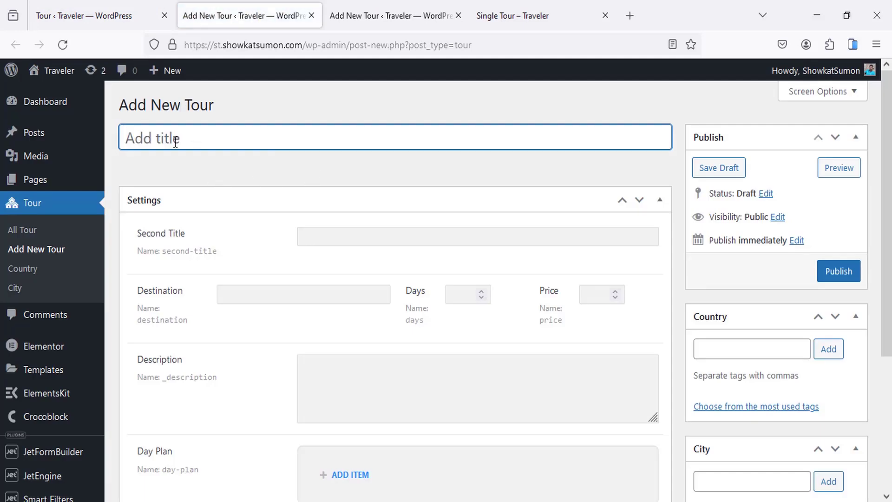
Step: Enable the Country and City tag boxes on the Add New Tour form
scroll(700, 335, "down", 2)
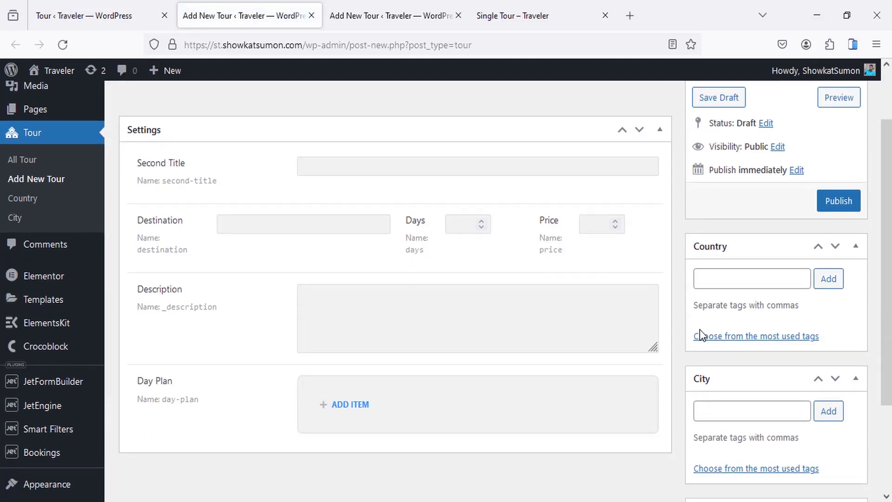
left_click(726, 279)
left_click(727, 406)
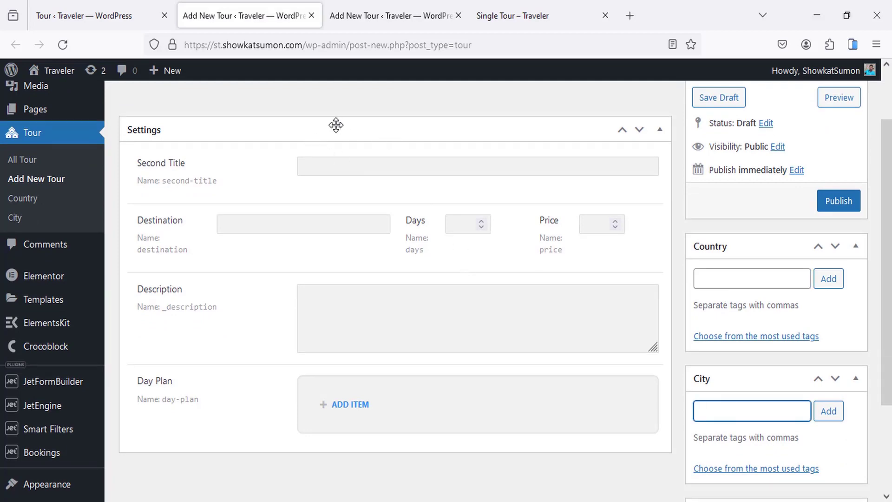
scroll(253, 211, "down", 3)
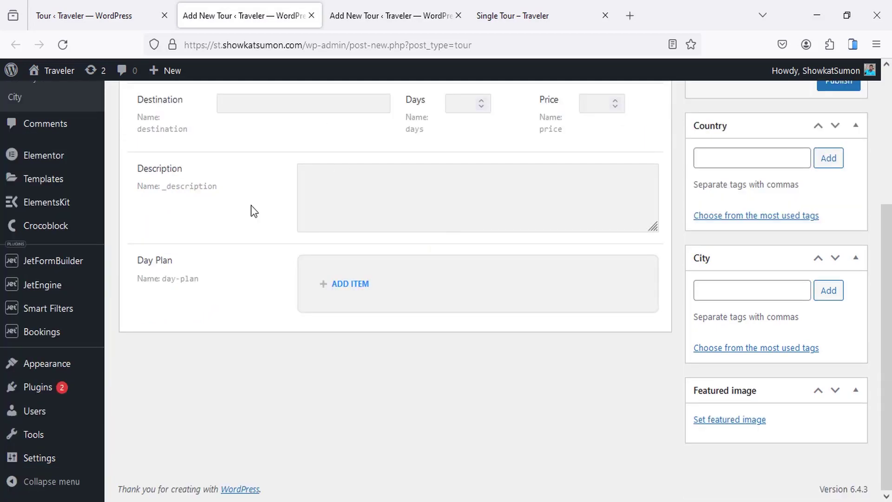
mouse_move(65, 294)
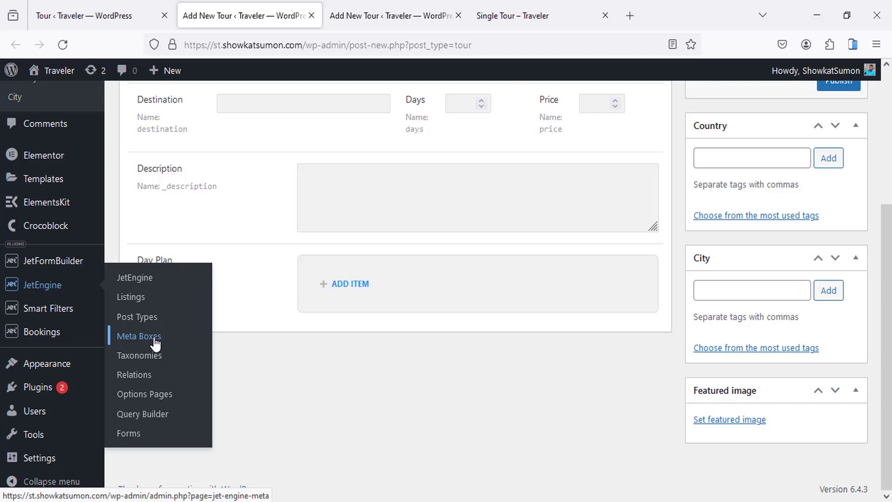
scroll(70, 253, "up", 3)
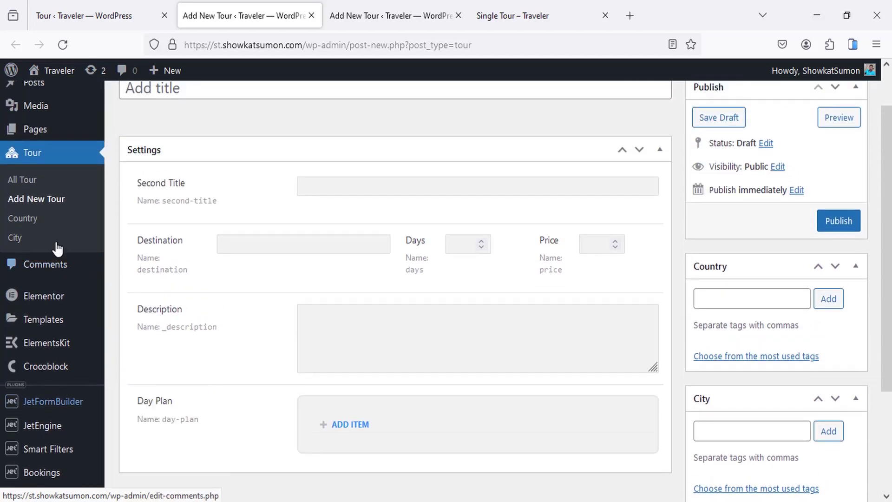
scroll(37, 173, "up", 1)
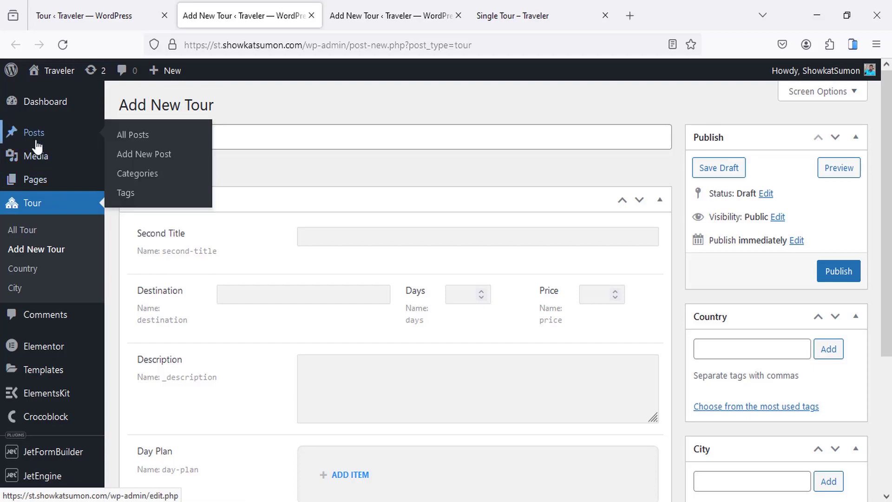
mouse_move(38, 160)
mouse_move(77, 183)
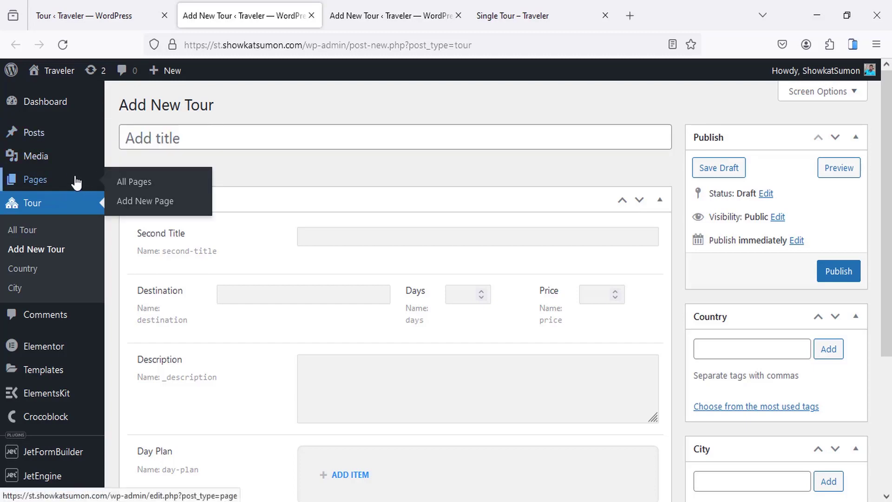
scroll(60, 235, "down", 4)
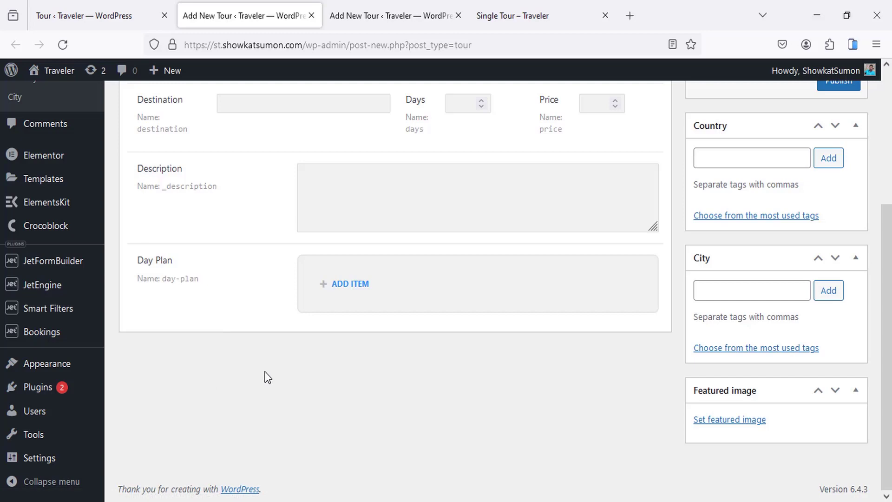
scroll(265, 372, "up", 5)
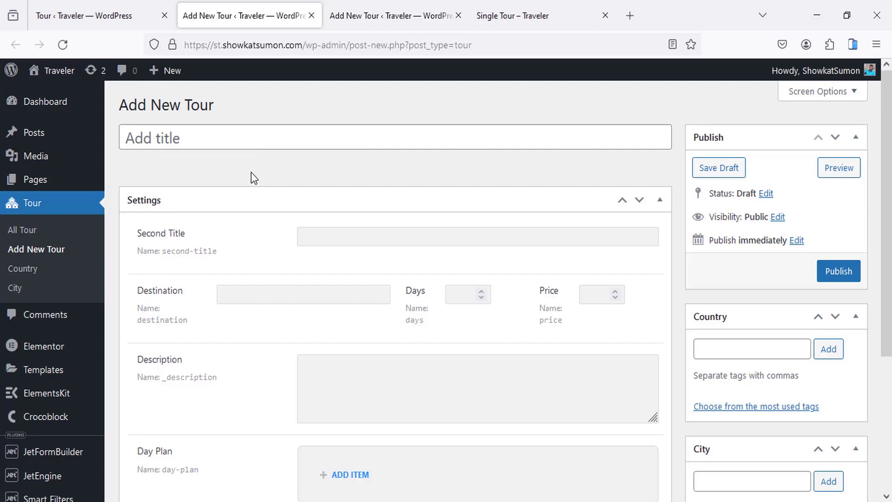
Step: Open the site's live Tours page
left_click(505, 12)
scroll(345, 209, "up", 10)
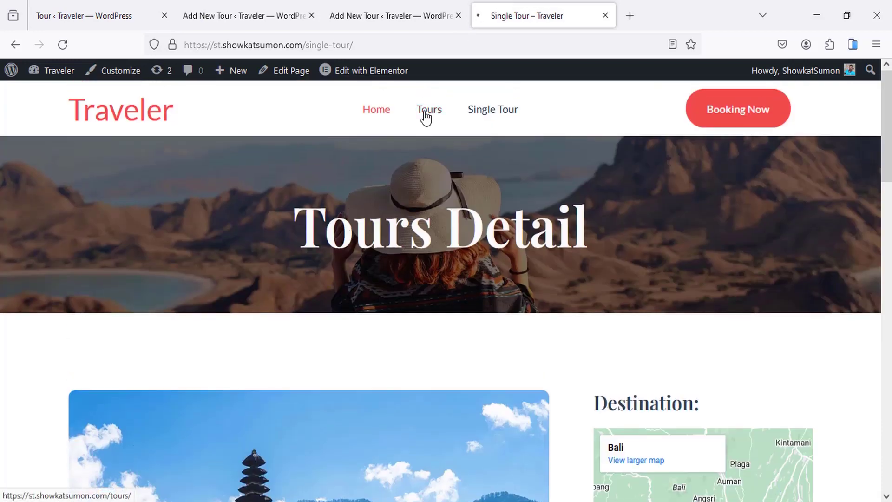
left_click(426, 114)
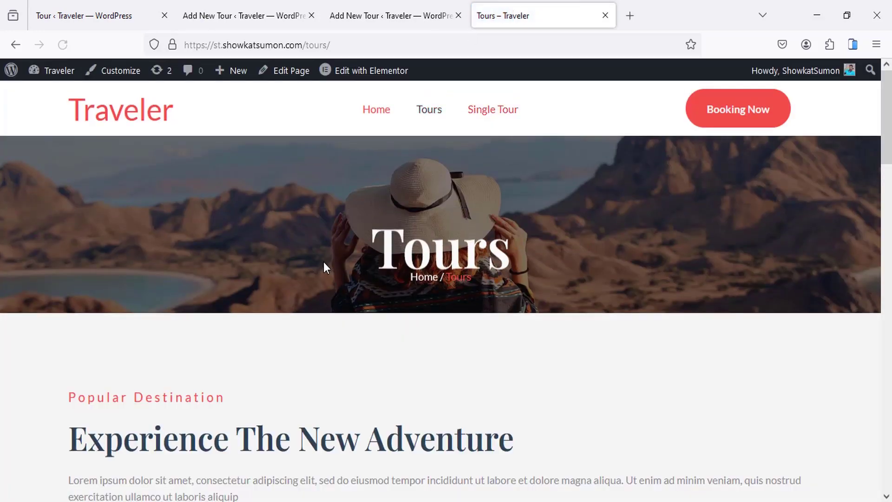
scroll(324, 264, "down", 10)
scroll(322, 263, "up", 3)
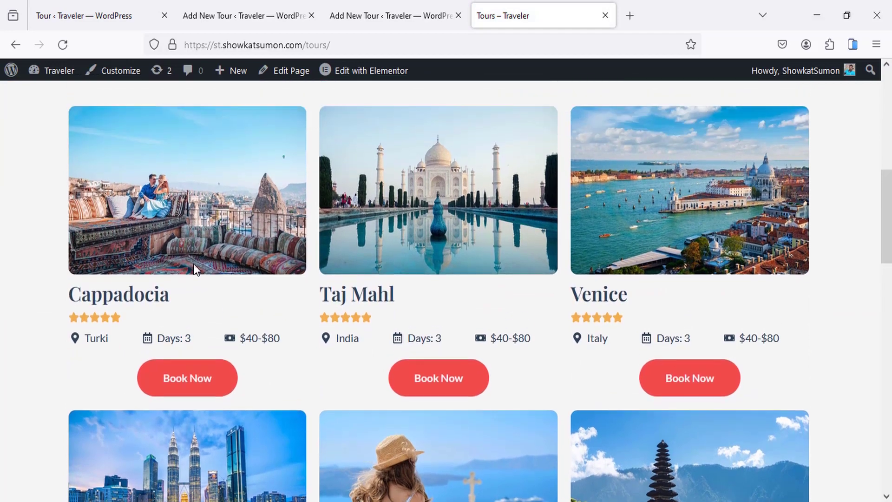
Step: Select and copy the 'Taj Mahl' title, then close the duplicate Add New Tour tab
double_click(362, 304)
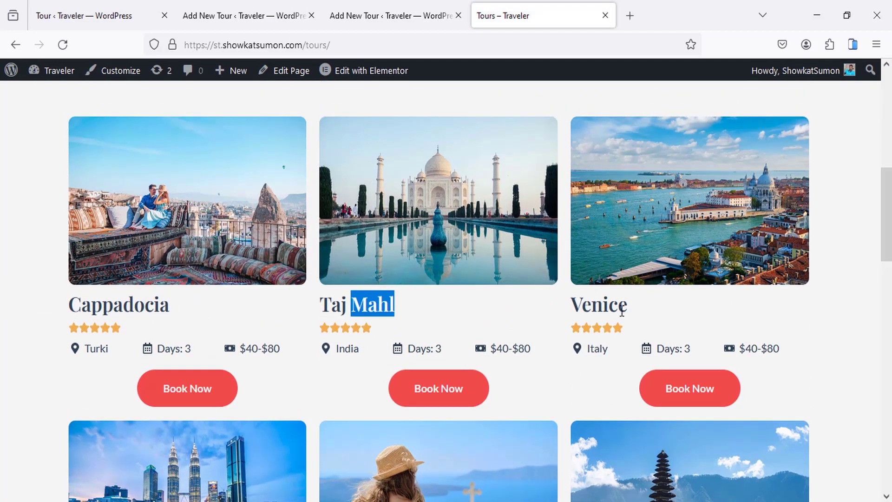
scroll(372, 329, "down", 8)
left_click_drag(101, 397, 145, 398)
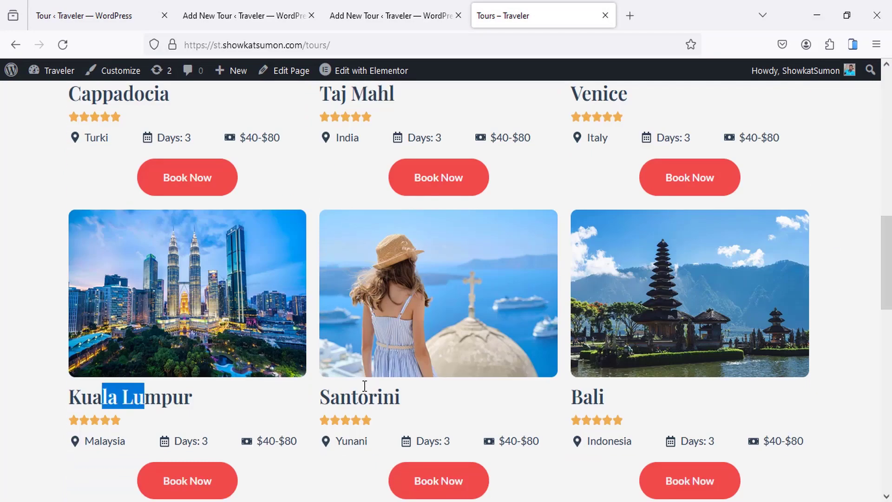
scroll(370, 319, "up", 8)
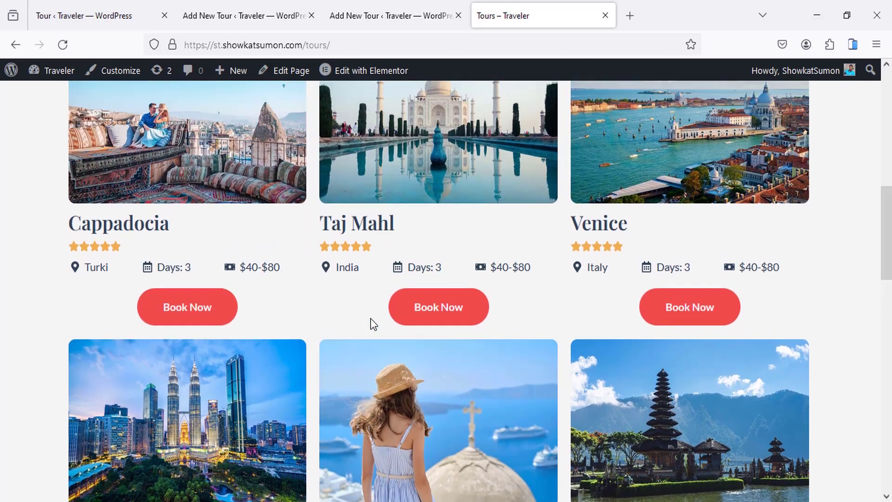
scroll(372, 323, "up", 2)
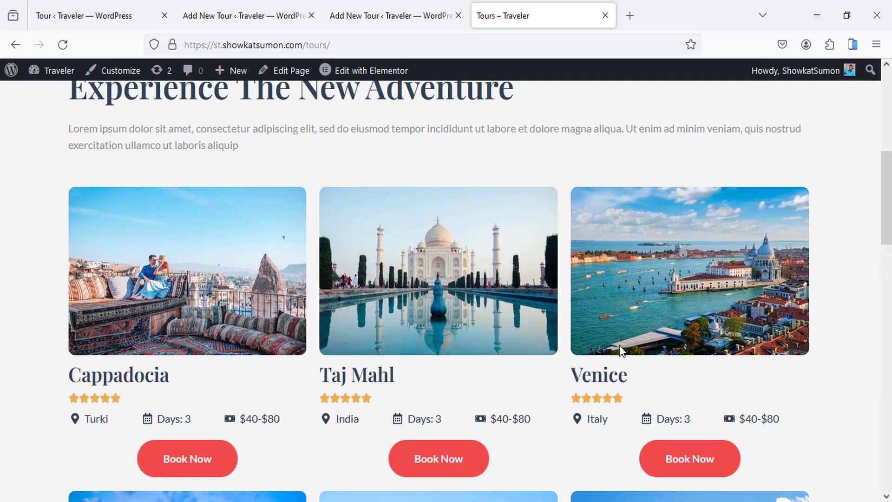
scroll(620, 345, "up", 3)
scroll(545, 309, "down", 5)
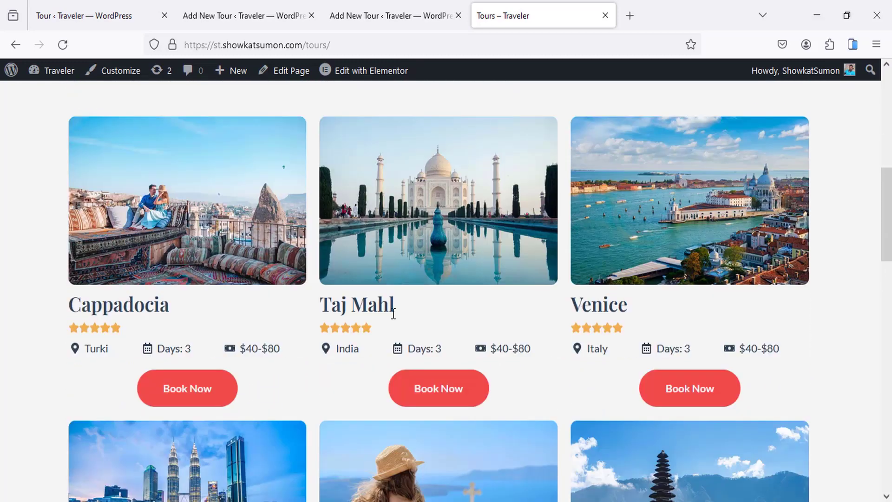
scroll(403, 288, "up", 2)
scroll(402, 289, "down", 2)
left_click_drag(395, 307, 320, 305)
key("ctrl+c")
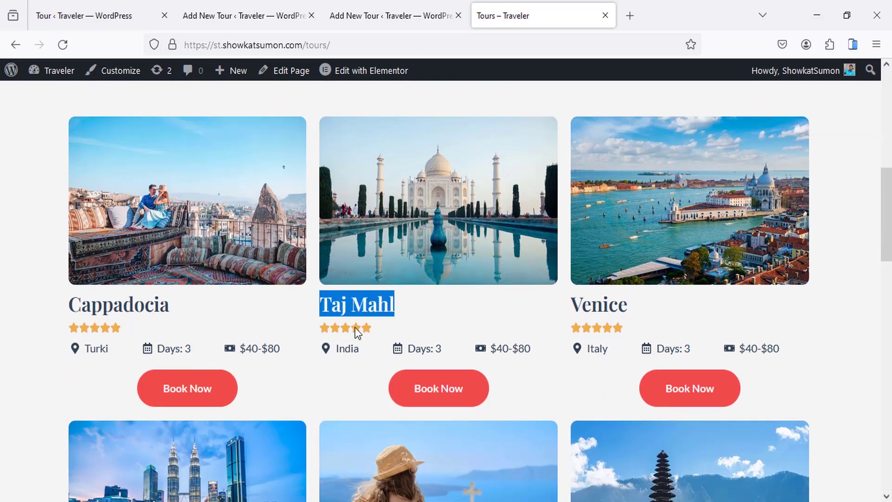
middle_click(364, 4)
Step: Paste Taj Mahl as the tour title and fill Second Title with 'Taj Mahl, India'
left_click(253, 2)
left_click(197, 140)
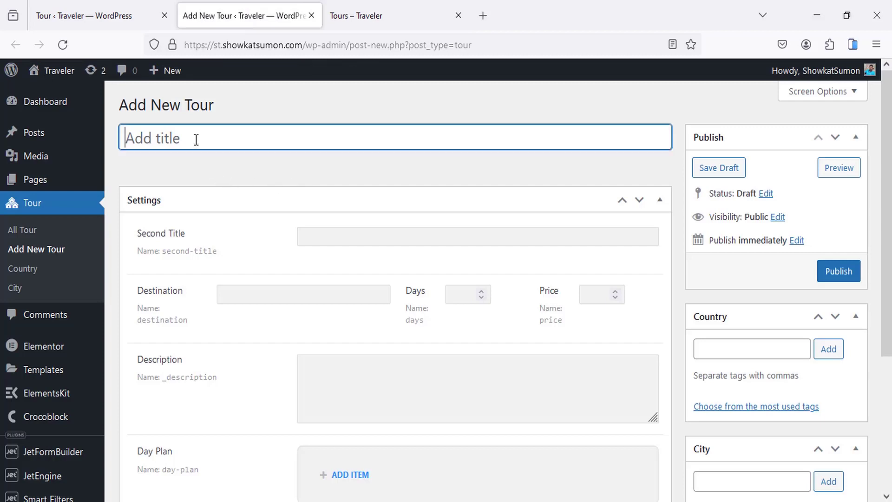
key("ctrl+v")
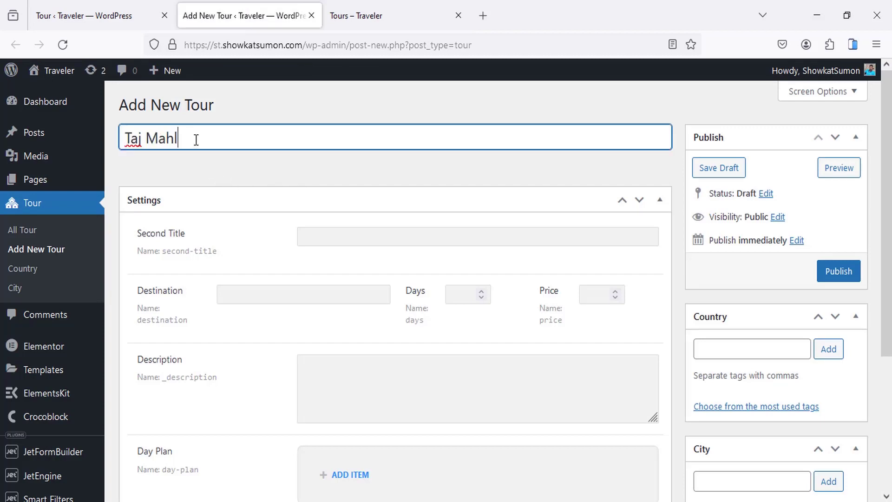
left_click(322, 242)
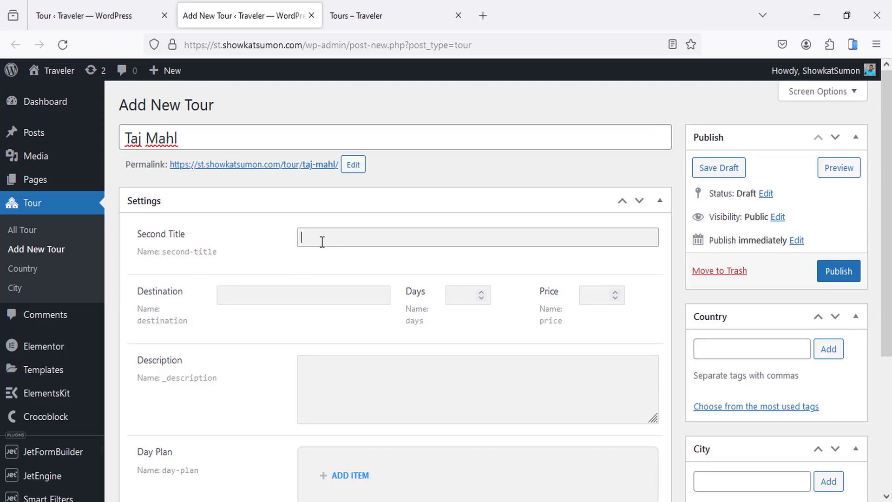
key("ctrl+v")
Step: Add India as the Country tag and Agra as the City tag
scroll(423, 242, "down", 2)
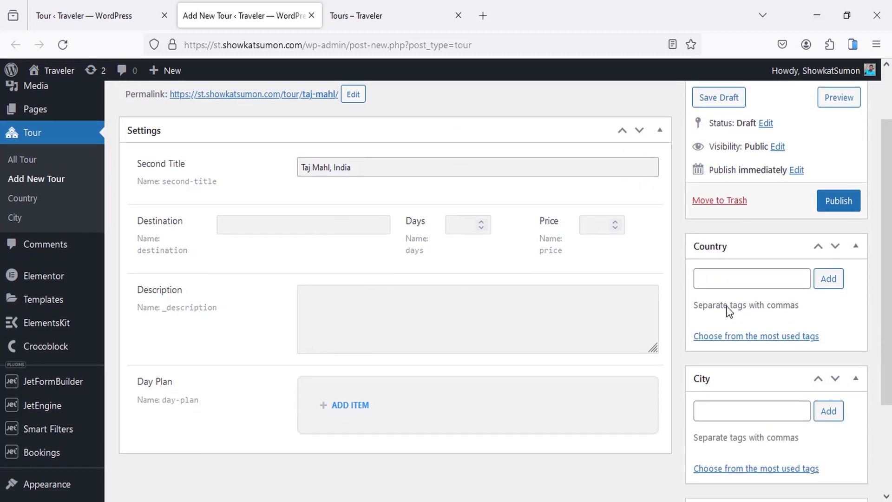
left_click(737, 276)
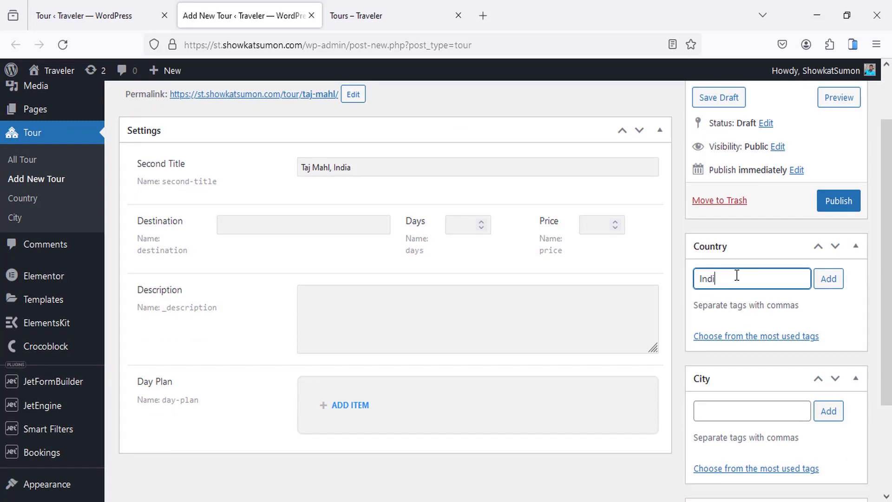
key("Return")
scroll(758, 397, "down", 2)
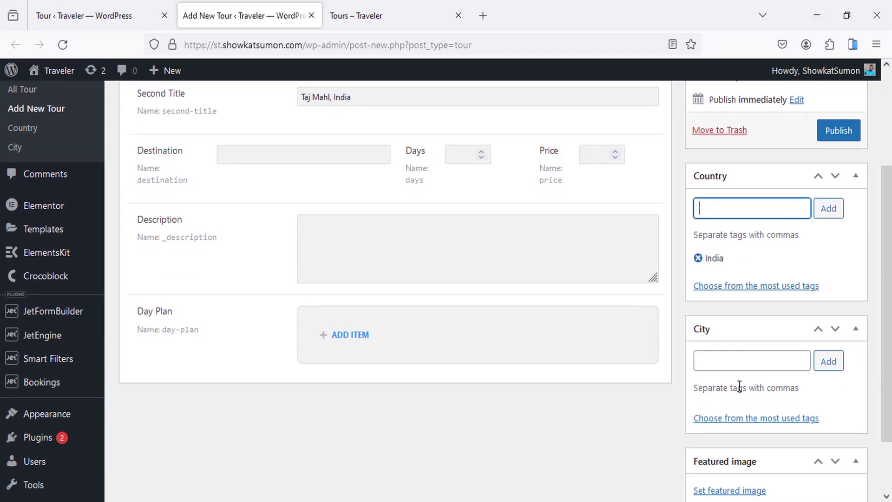
left_click(729, 365)
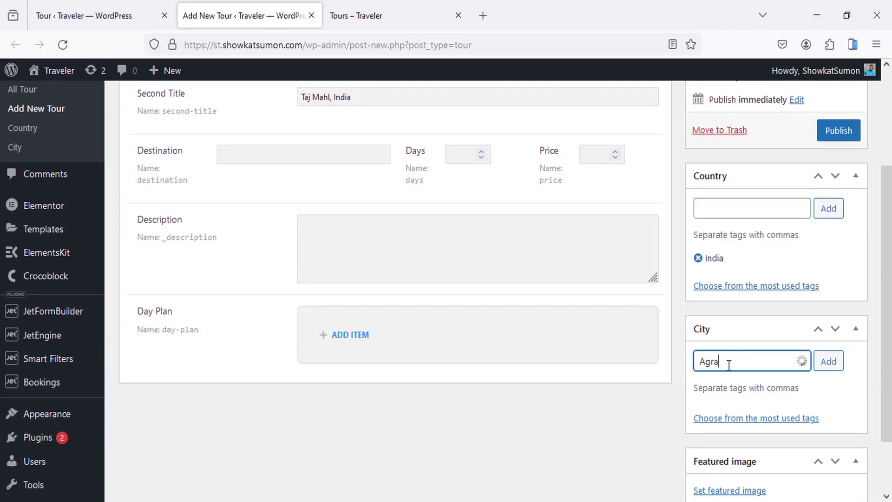
key("Return")
scroll(323, 208, "up", 2)
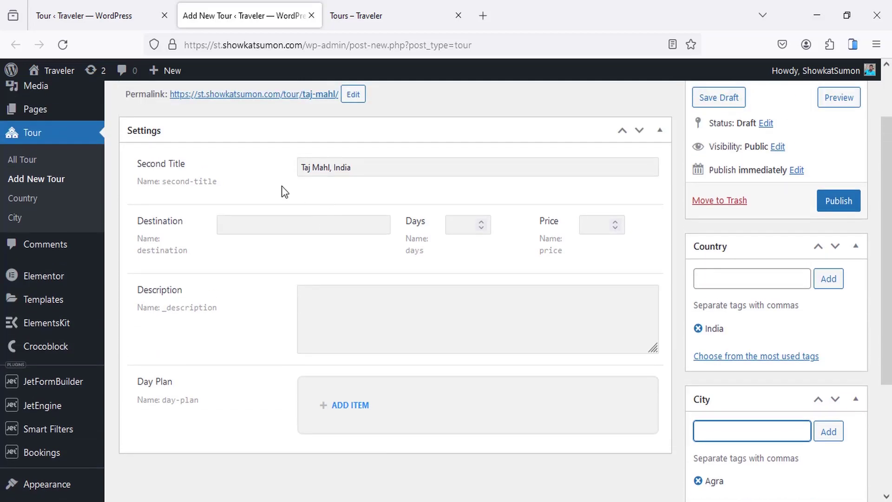
Step: Copy 'Taj Mahl, India' into Destination, set Days to 3 and Price to 160
left_click(274, 223)
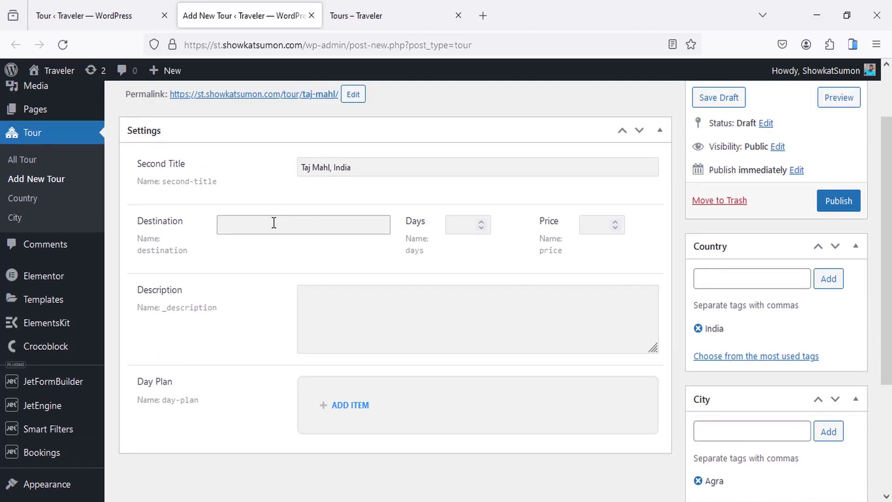
left_click_drag(363, 167, 282, 168)
key("ctrl+c")
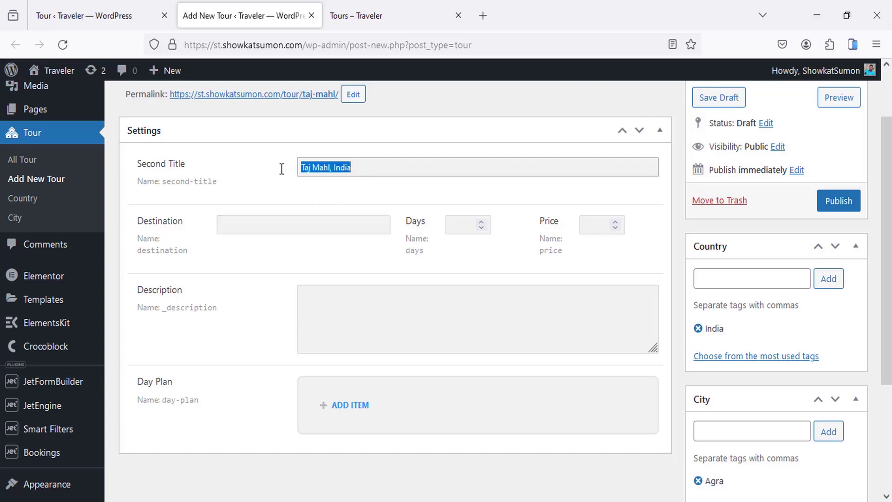
left_click(266, 228)
key("ctrl+v")
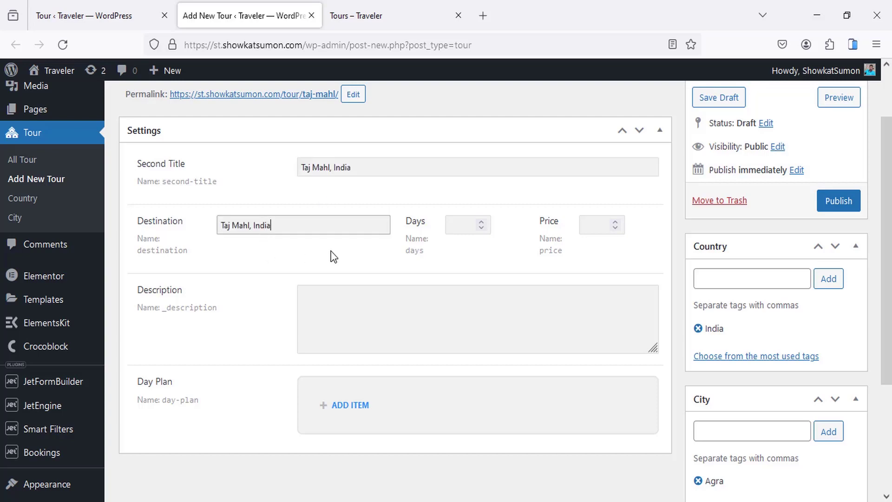
left_click(453, 226)
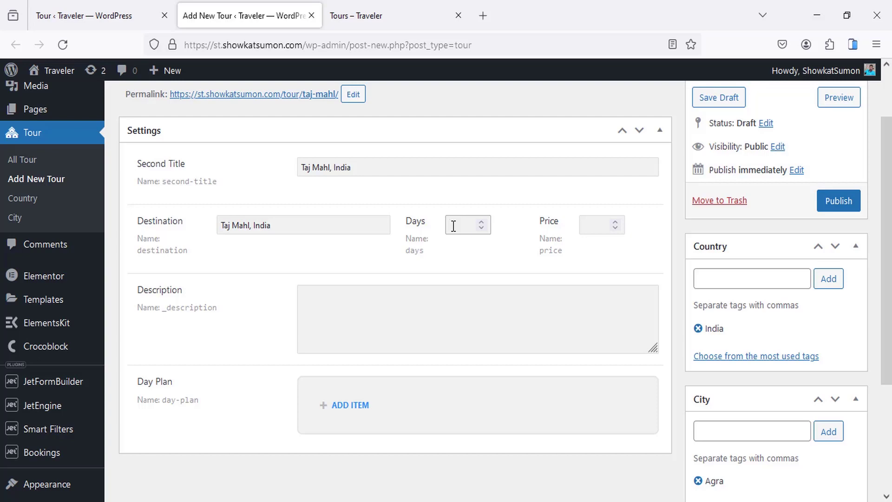
left_click(588, 226)
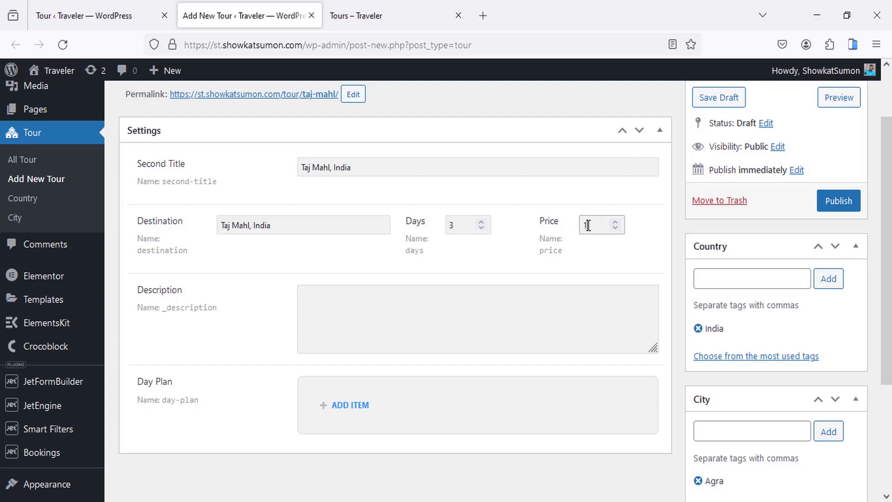
type("160")
Step: Fill the Description with lorem ipsum placeholder paragraphs from a new browser tab
scroll(253, 295, "down", 3)
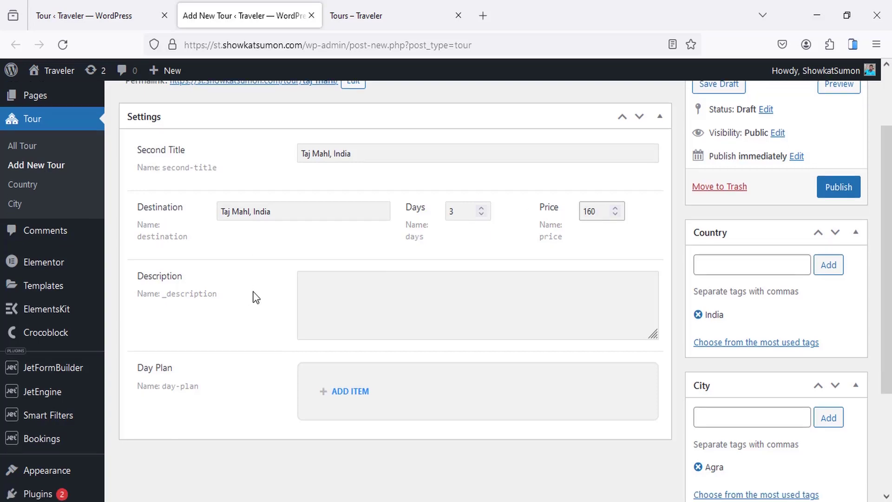
left_click(362, 231)
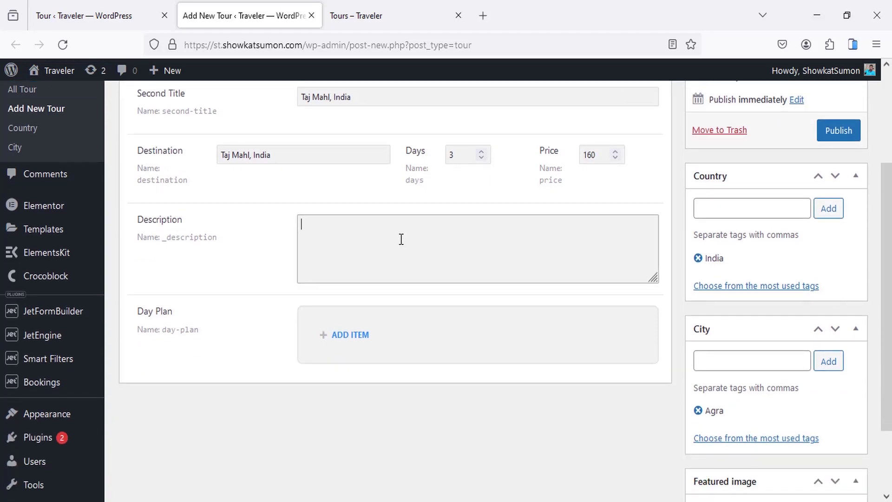
left_click(484, 16)
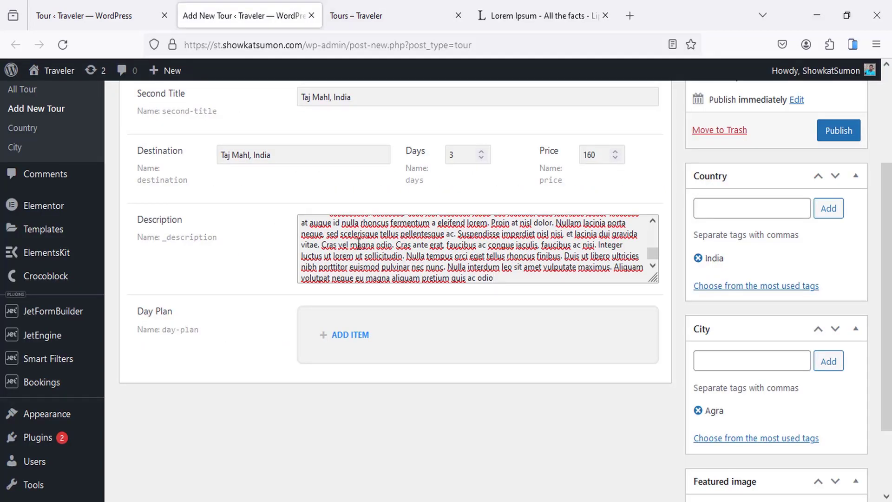
scroll(359, 245, "up", 10)
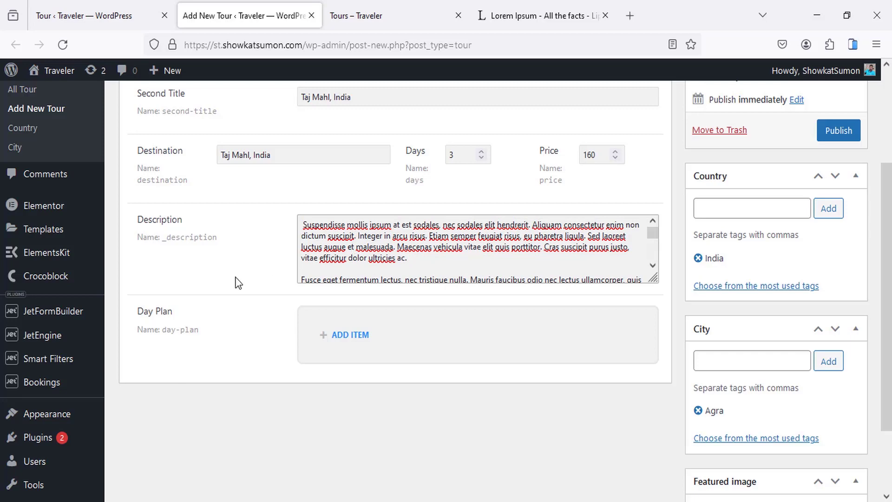
scroll(238, 283, "down", 4)
Step: Add Day Plan items Day 1 and Day 2 with descriptions 'Day 1 plan' and 'Day 2 plan'
left_click(358, 251)
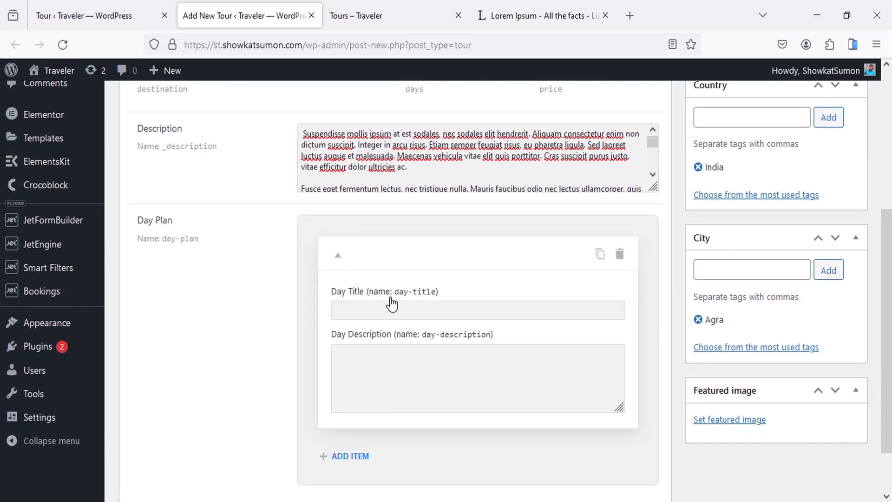
left_click(384, 310)
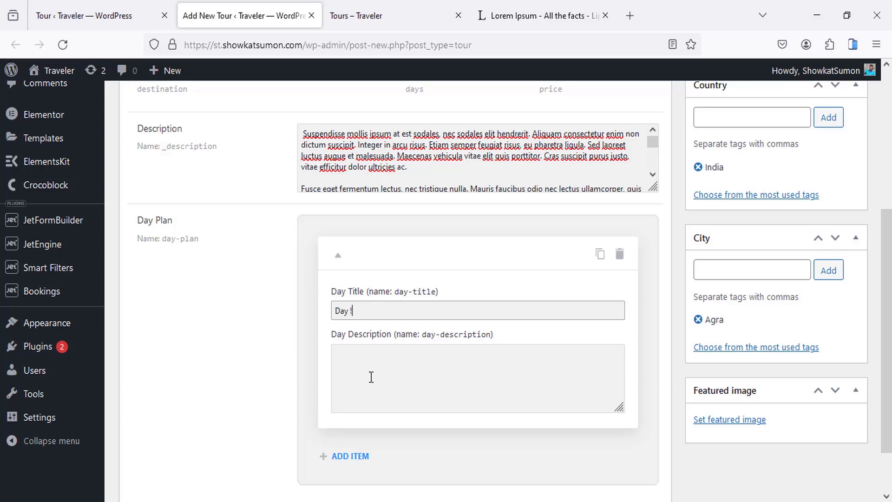
left_click(387, 358)
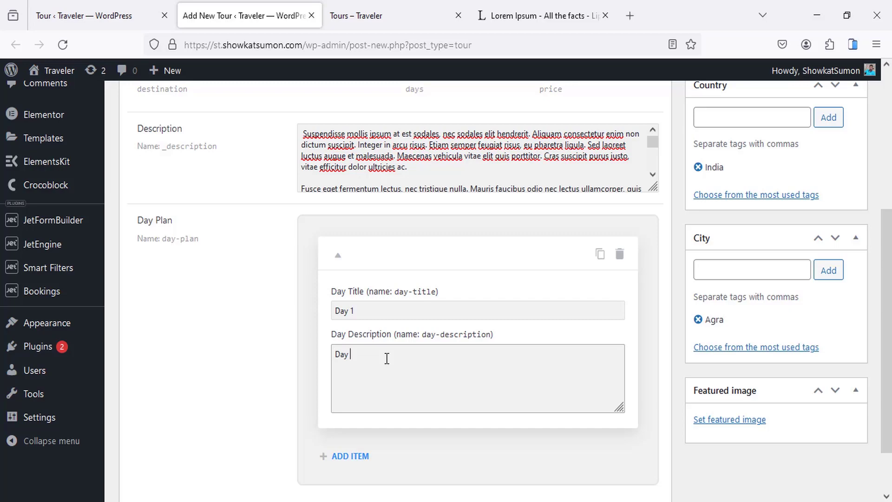
scroll(371, 377, "down", 2)
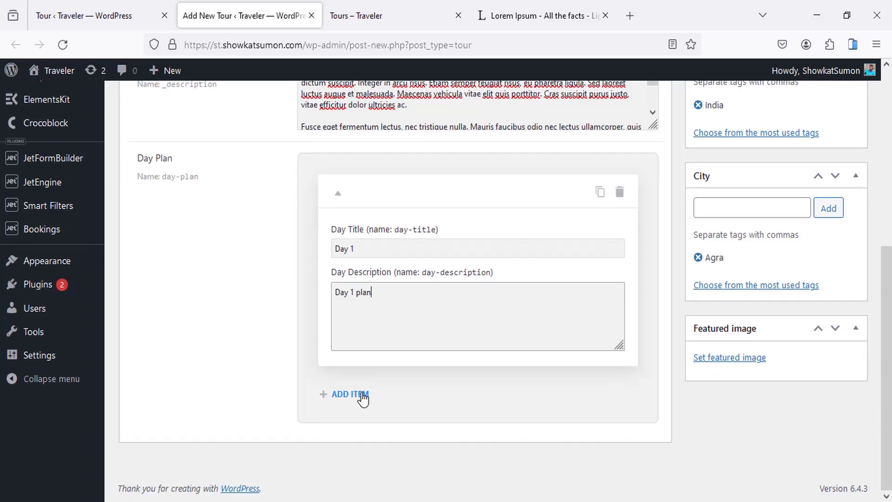
left_click(354, 396)
scroll(390, 326, "down", 3)
left_click(385, 322)
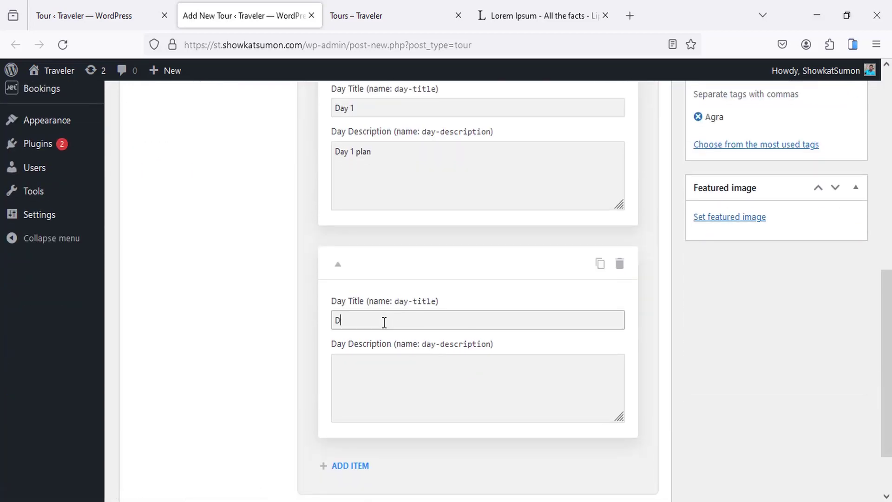
type("Day 2")
left_click(389, 363)
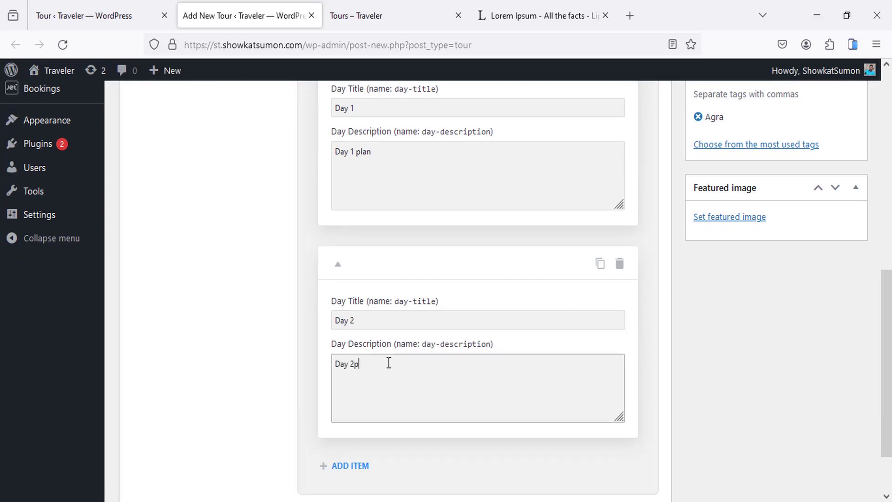
Step: Add a third Day Plan item, Day 3, with description 'Day 3 plan'
scroll(349, 392, "down", 2)
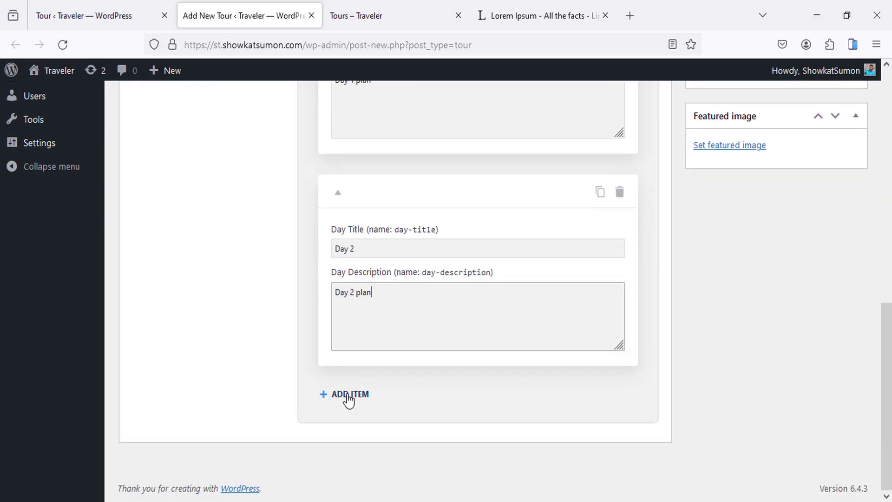
left_click(350, 393)
scroll(386, 322, "down", 3)
left_click(386, 321)
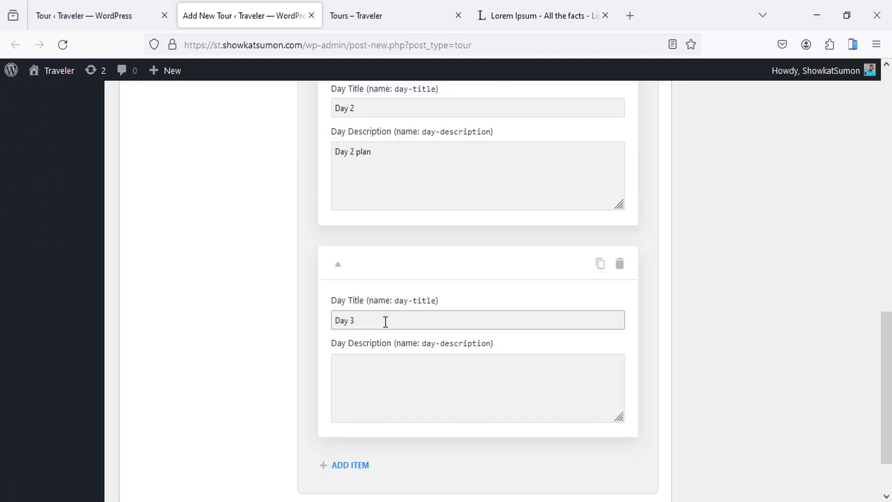
left_click(384, 392)
type("DA")
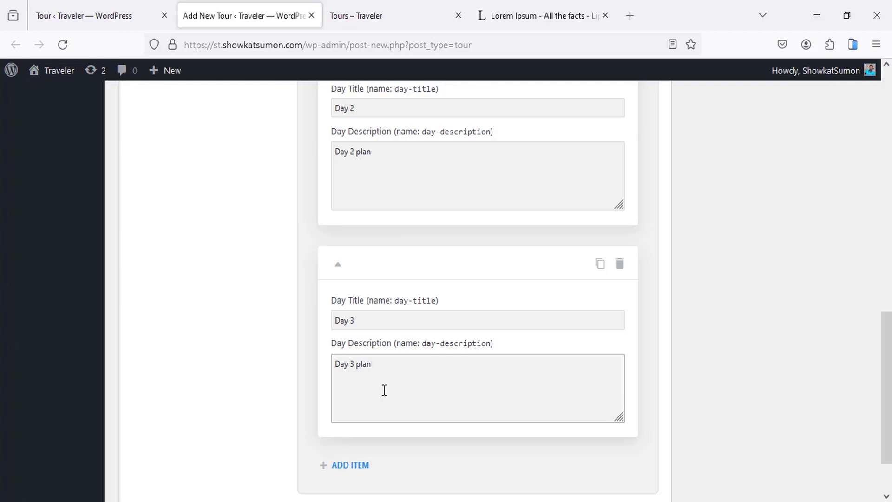
scroll(278, 219, "up", 15)
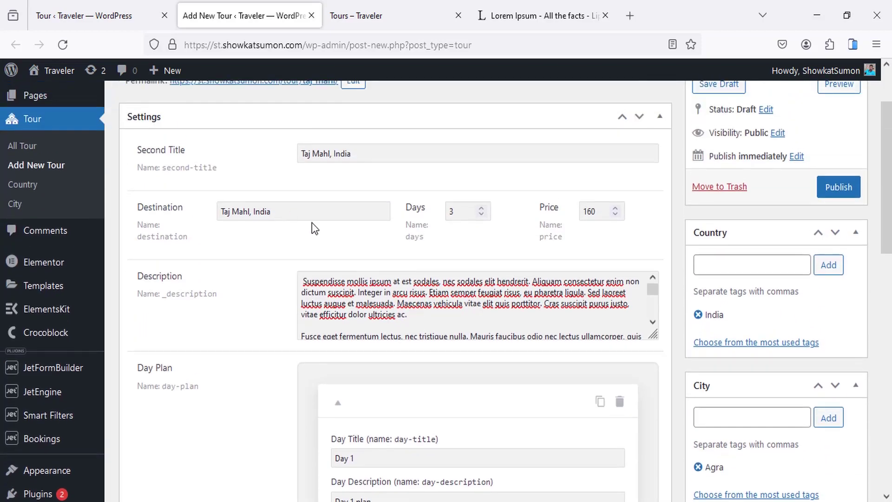
scroll(482, 219, "up", 1)
scroll(771, 300, "down", 8)
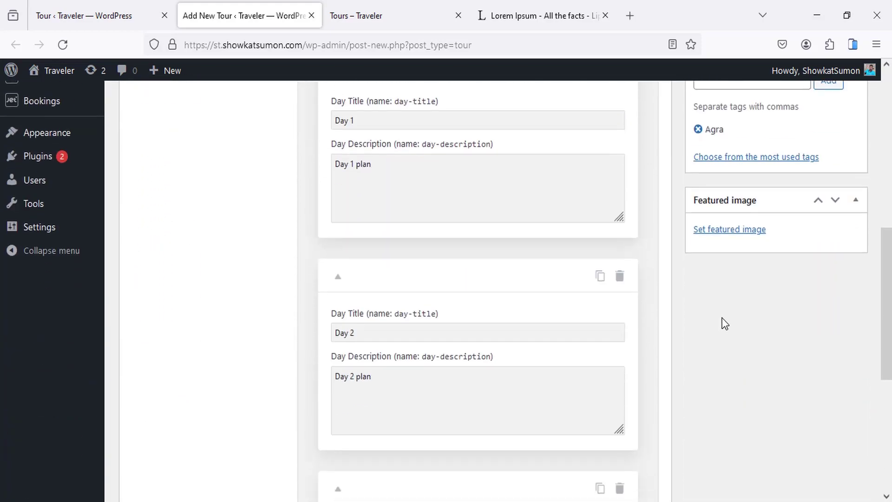
Step: Set the Taj Mahal photo from the Media Library as featured image and publish the tour
left_click(725, 231)
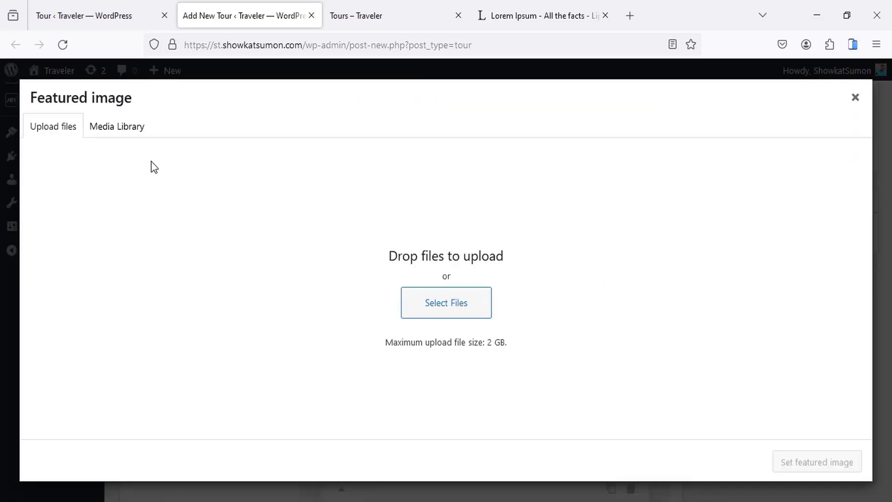
left_click(132, 132)
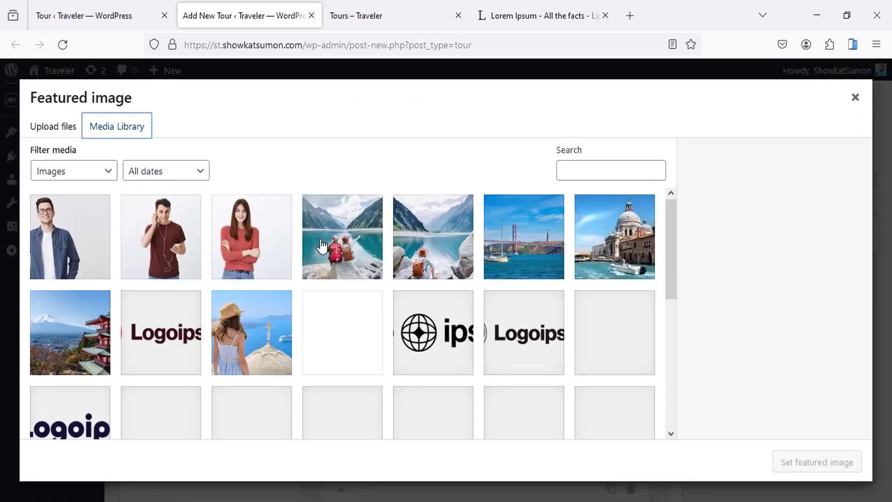
scroll(370, 374, "down", 5)
scroll(369, 373, "up", 3)
scroll(365, 371, "down", 2)
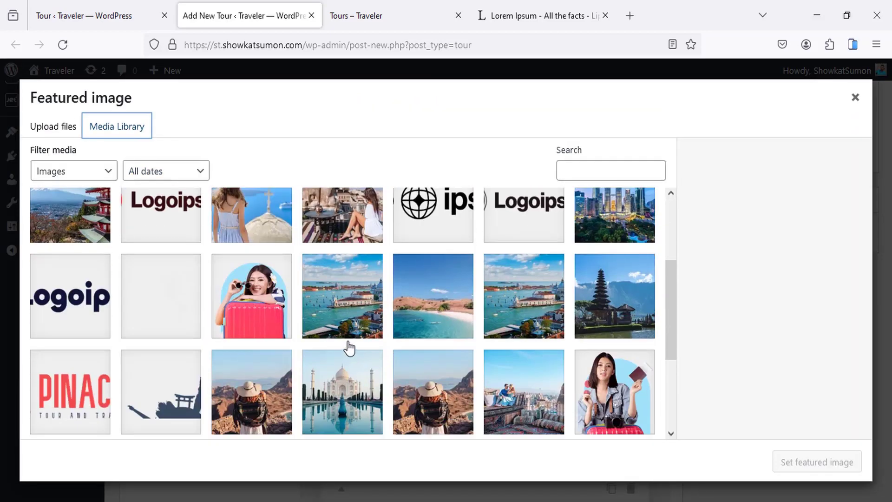
scroll(350, 348, "down", 1)
left_click(342, 279)
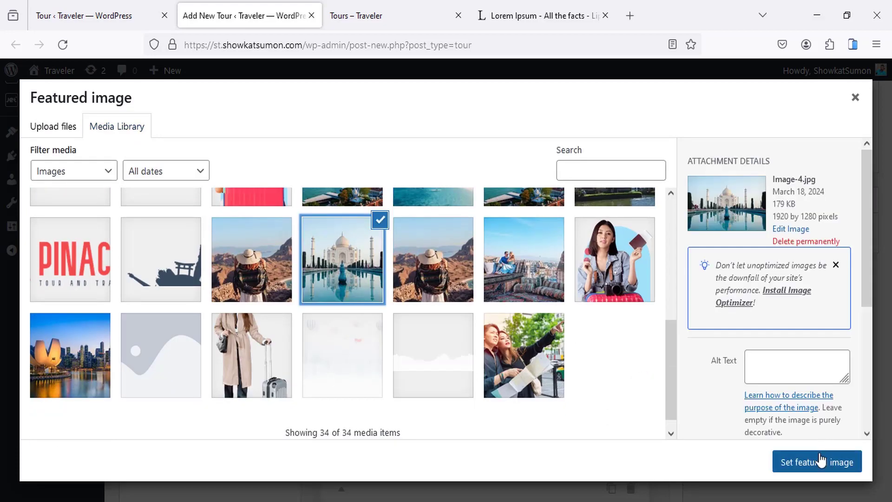
left_click(818, 463)
scroll(613, 299, "up", 10)
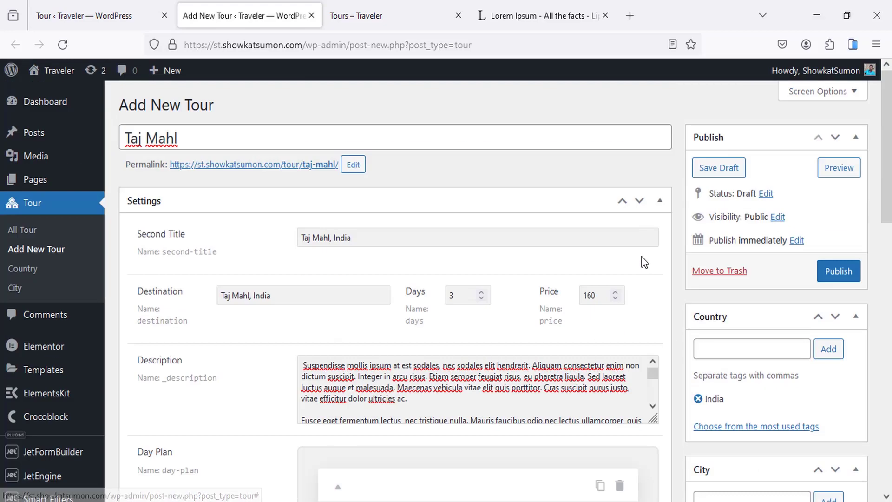
left_click(839, 272)
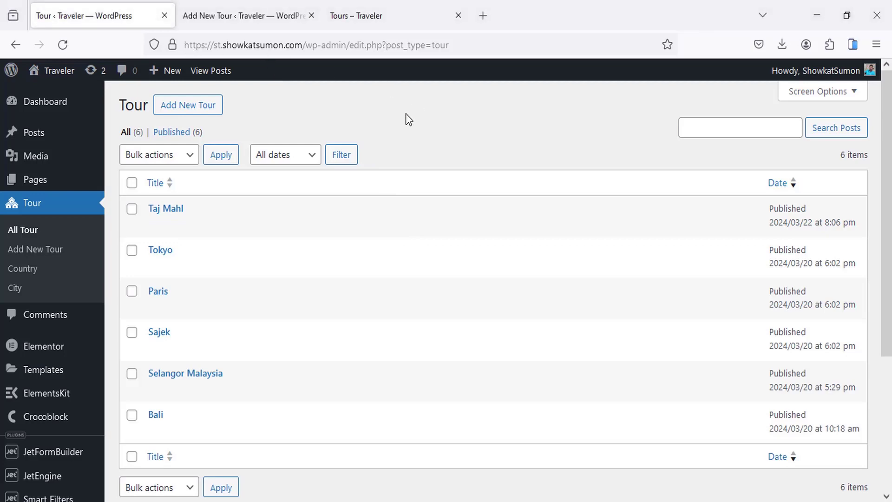
Step: Open the Tokyo tour's editor in a new tab, then return to the tours list
scroll(243, 257, "down", 2)
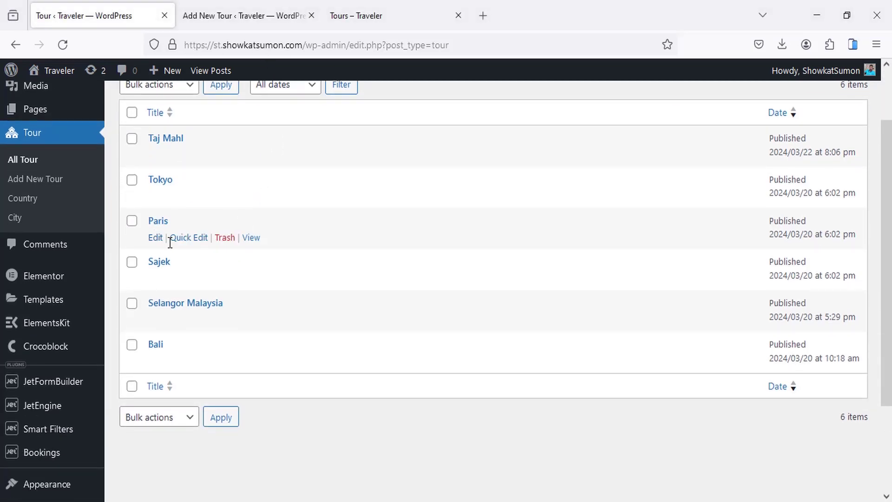
middle_click(166, 181)
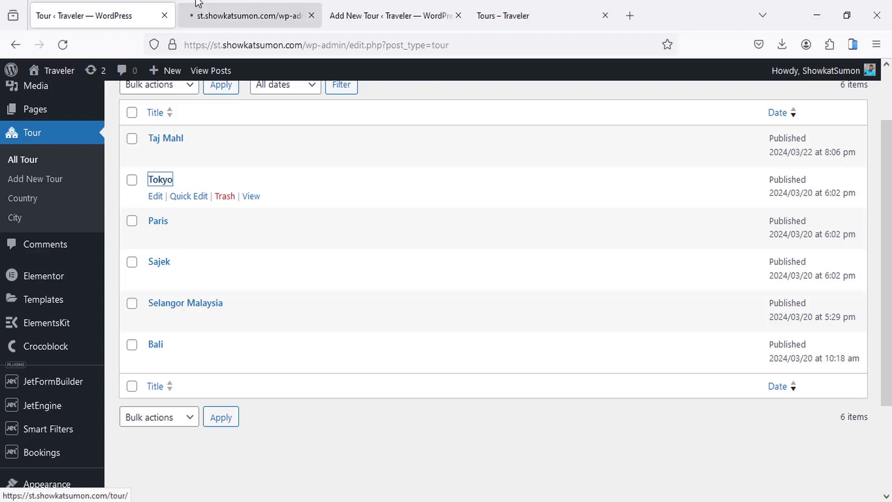
left_click(199, 4)
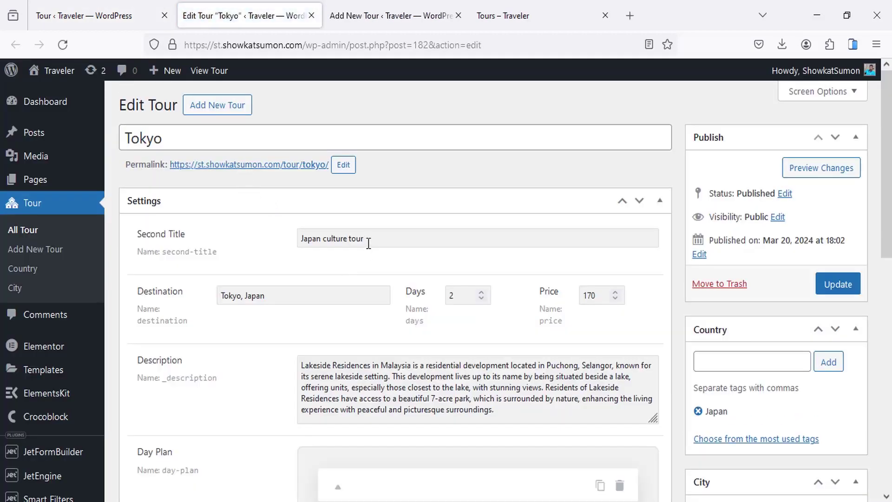
scroll(753, 372, "down", 5)
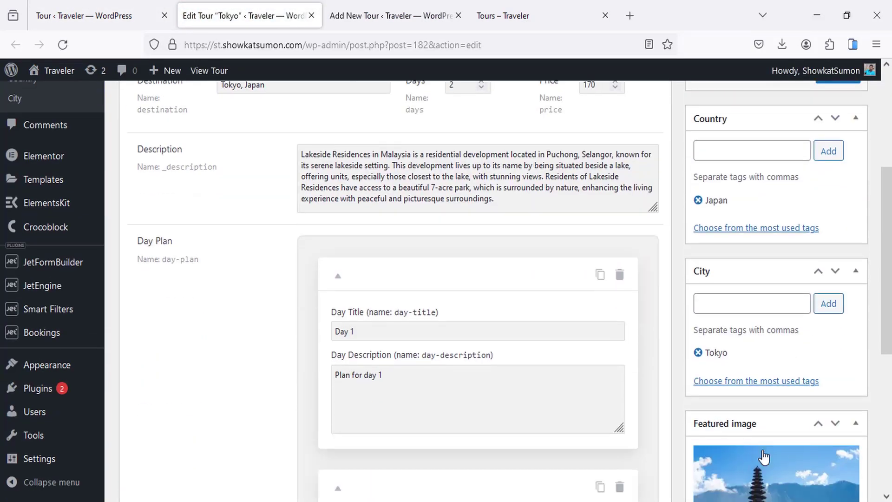
left_click(81, 6)
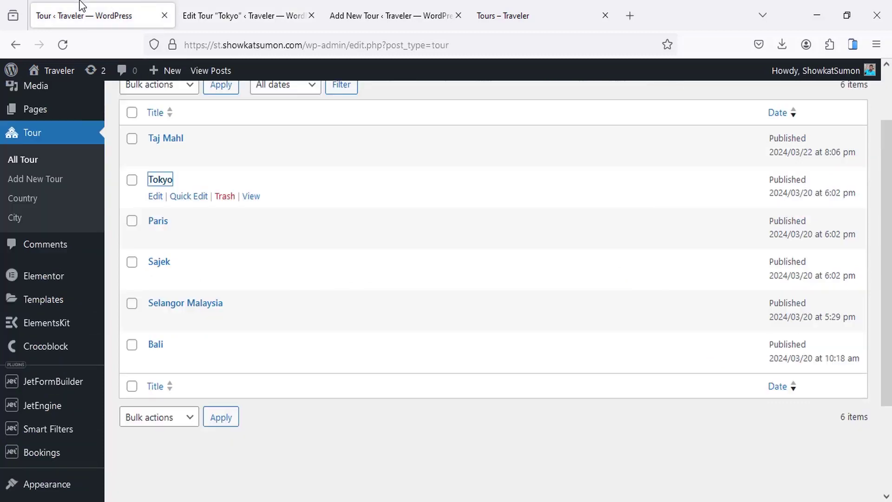
scroll(288, 230, "up", 2)
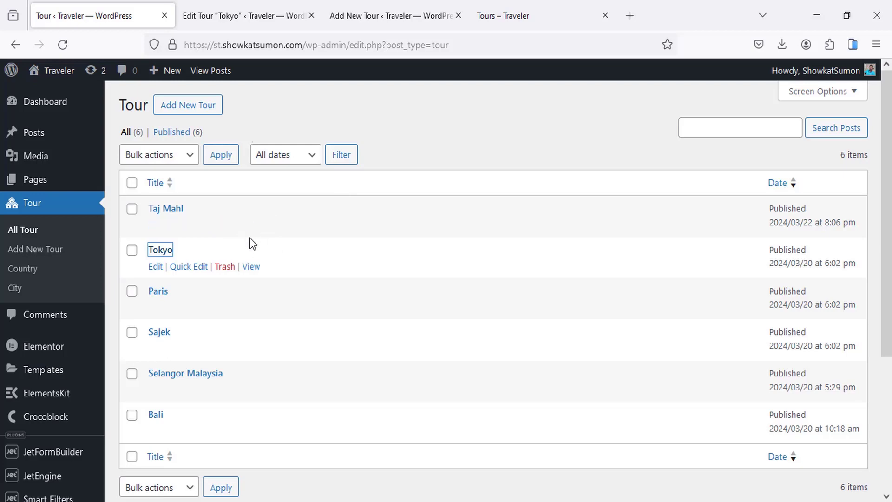
Step: Check the published Taj Mahl tour page, then go to the site's Single Tour page
left_click(251, 224, "ctrl")
left_click(278, 7)
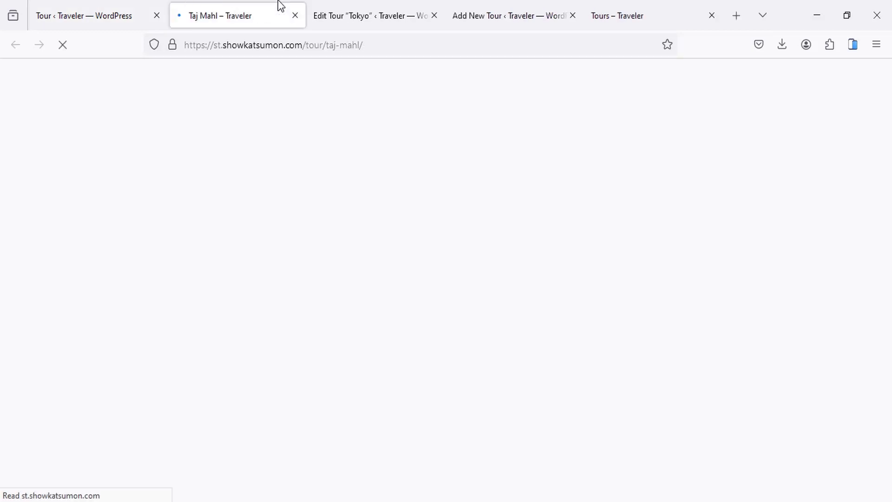
left_click_drag(108, 190, 297, 188)
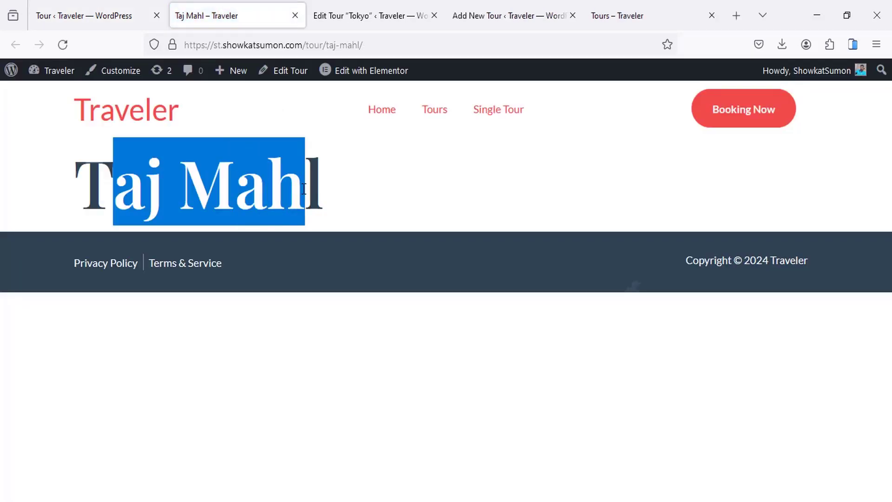
left_click(330, 194)
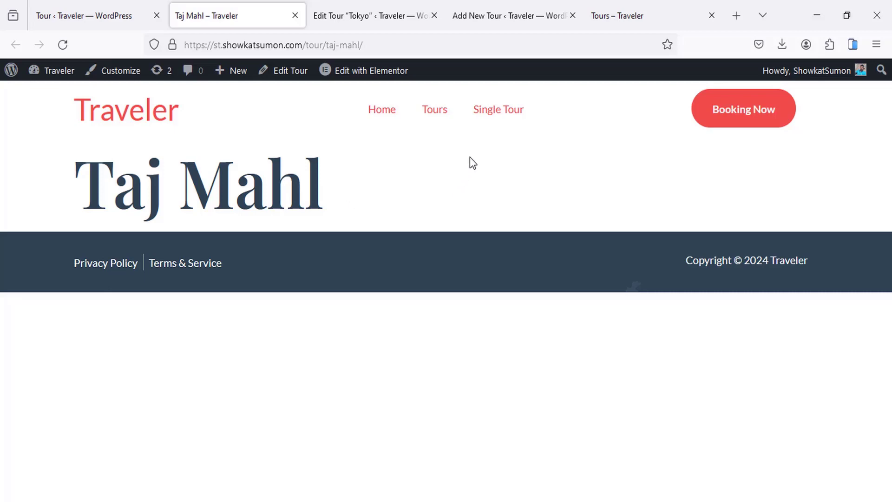
left_click(496, 115)
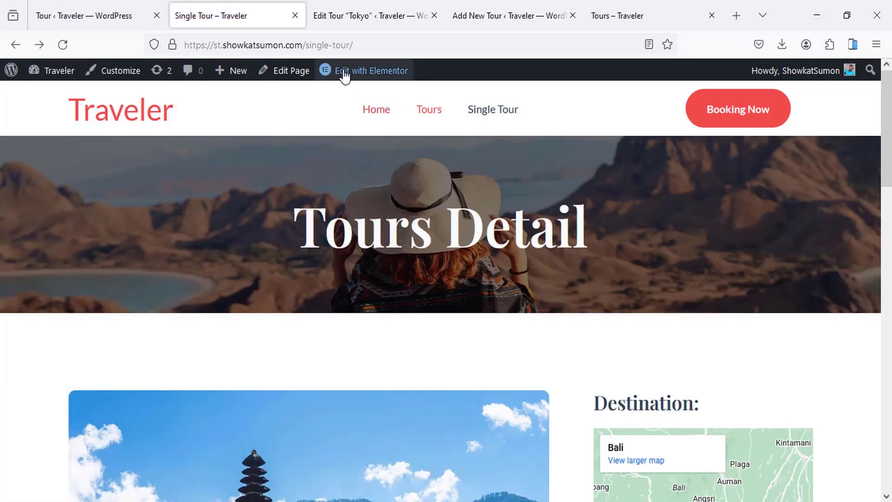
Step: Edit the Single Tour page in Elementor and save it to the template library as 'Single sample'
left_click(367, 70)
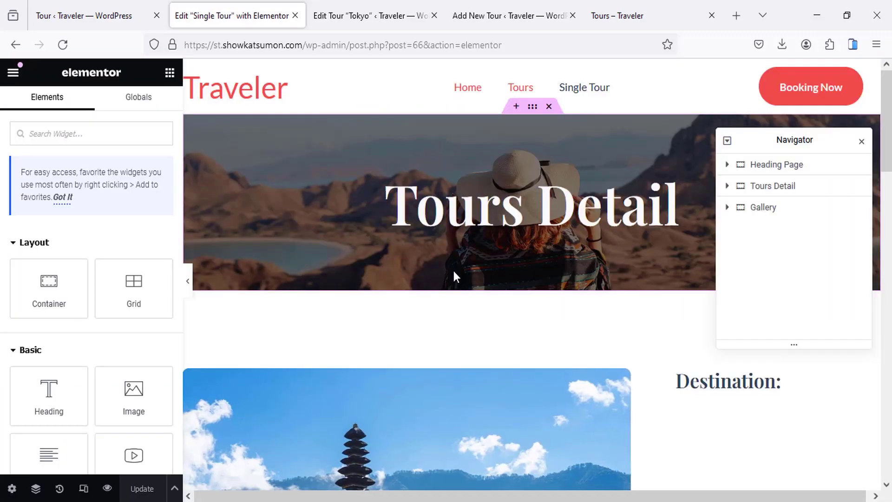
scroll(452, 269, "down", 15)
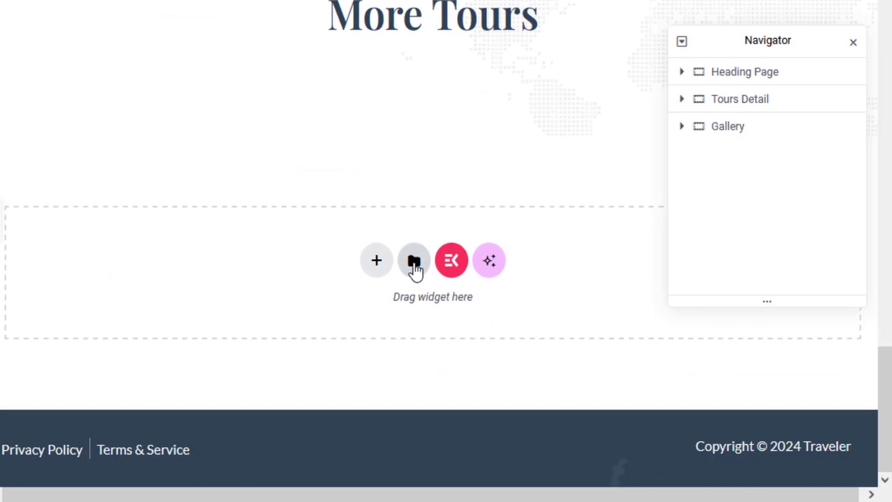
left_click(415, 262)
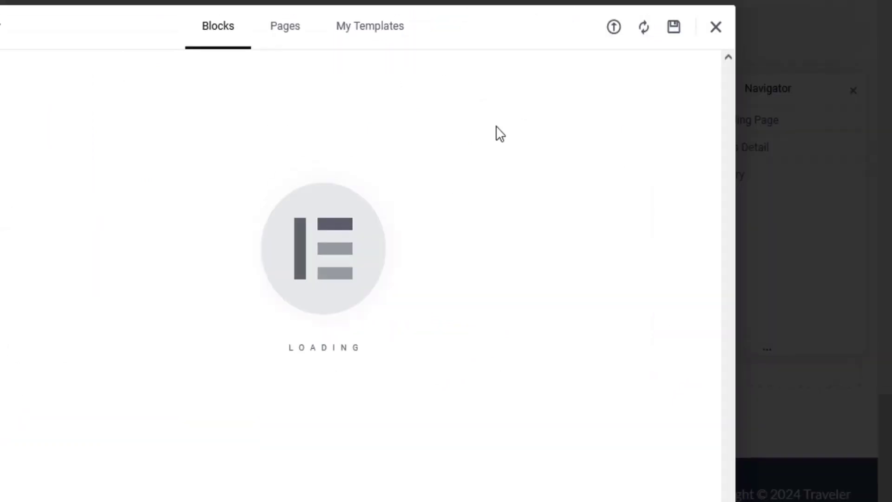
left_click(672, 35)
left_click(215, 305)
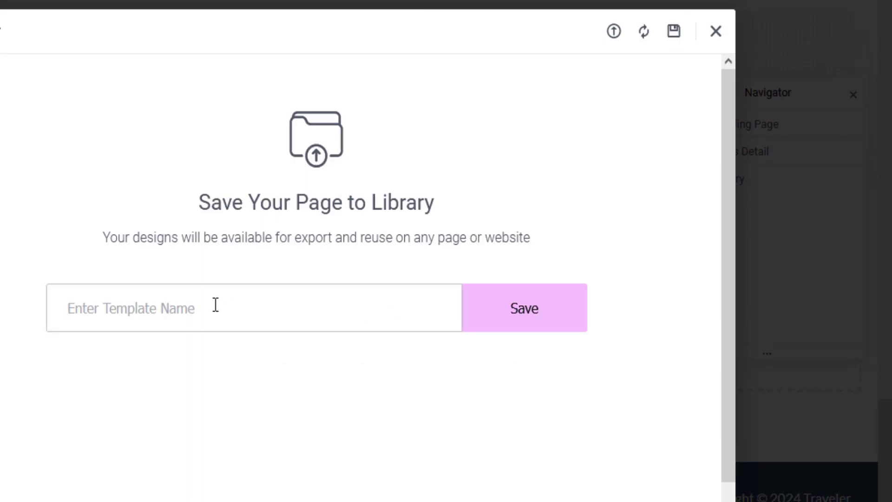
type("Single")
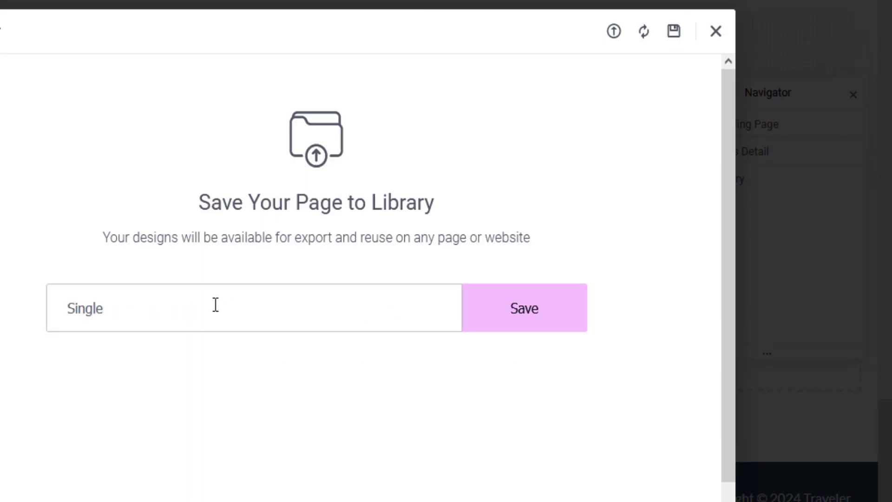
type(" sample")
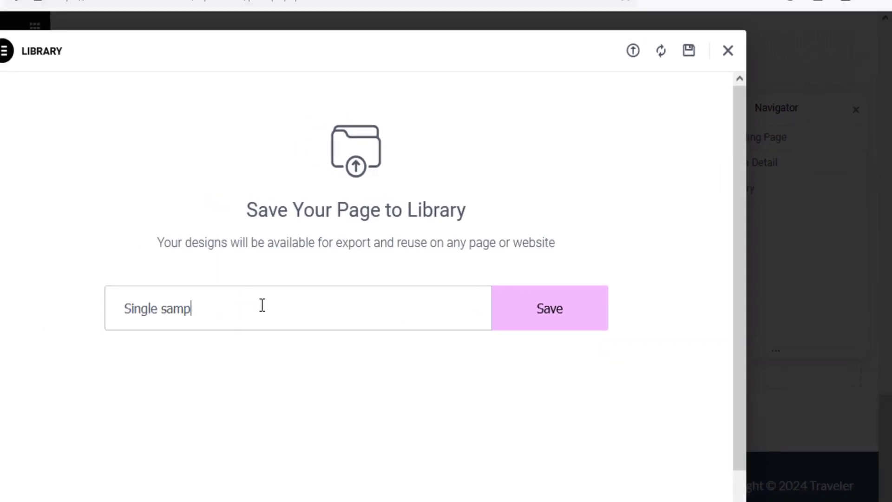
key("Return")
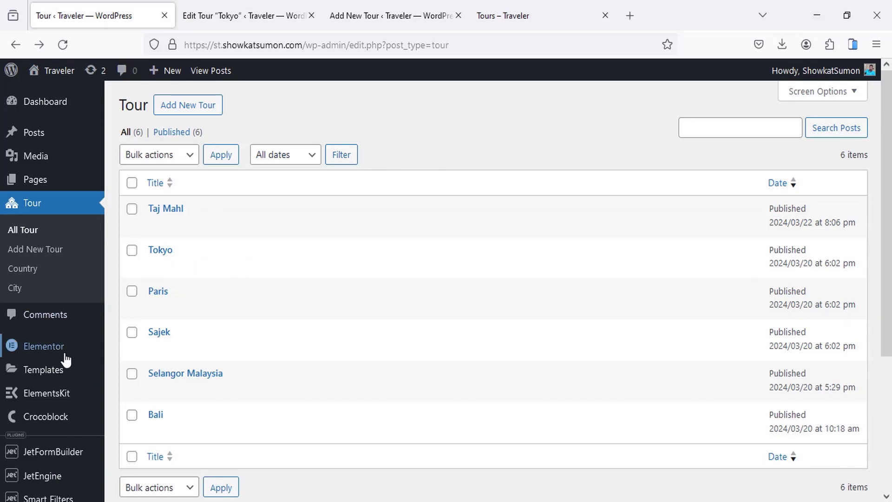
Step: From Saved Templates, create a Single Post type template named 'Tour Single'
middle_click(58, 377)
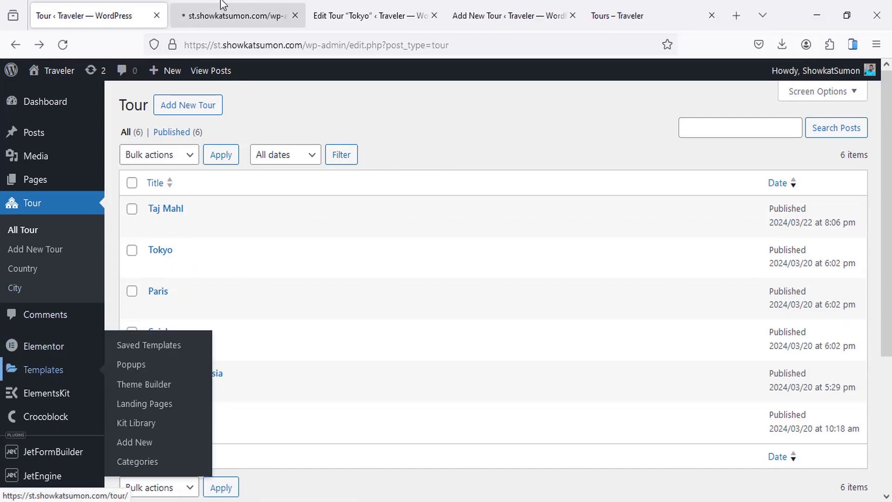
left_click(220, 14)
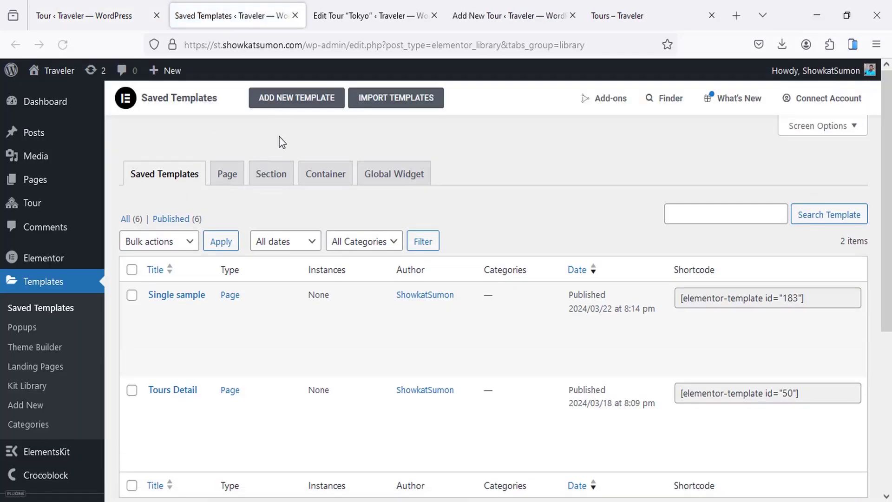
left_click(289, 103)
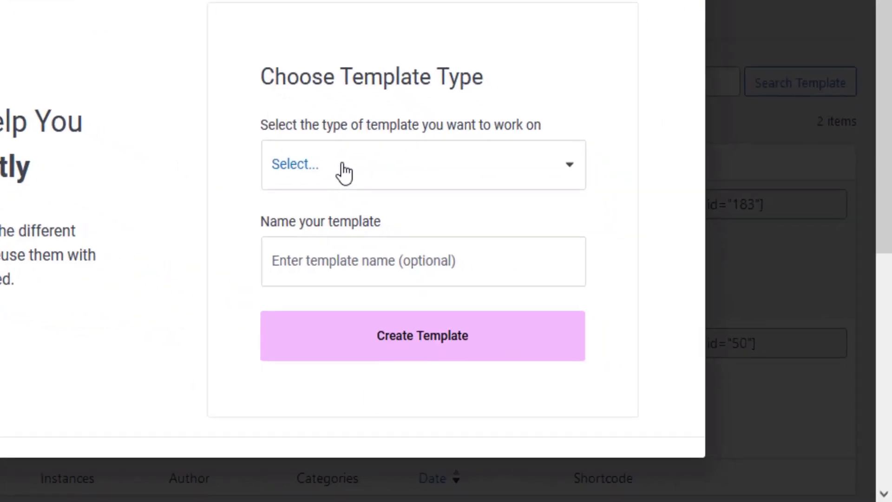
left_click(476, 251)
scroll(466, 488, "down", 2)
left_click(320, 483)
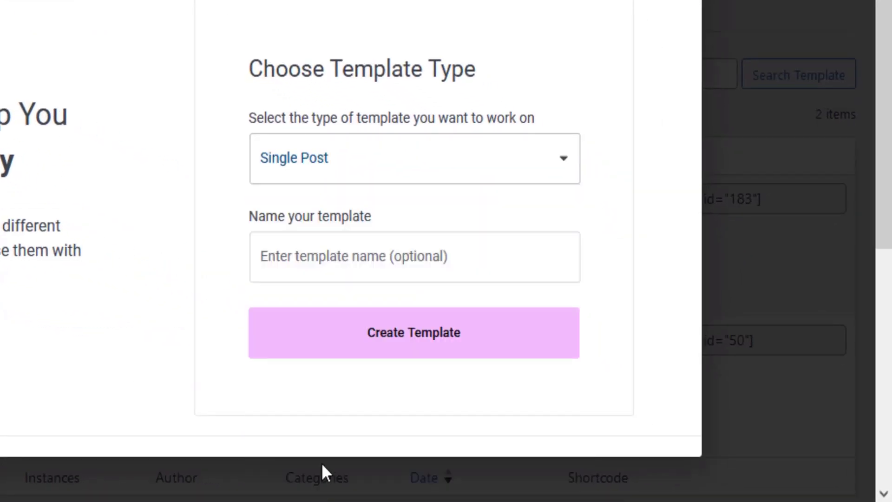
left_click(329, 254)
type("Tou")
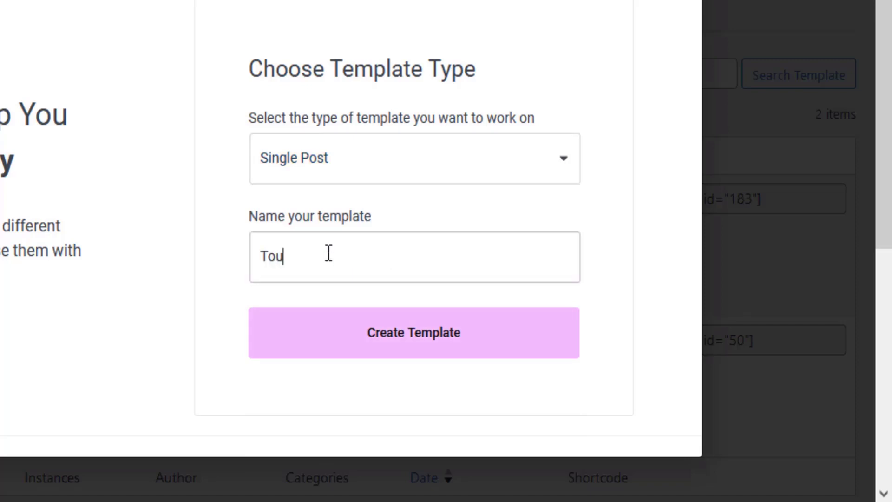
type("r Single")
left_click(383, 339)
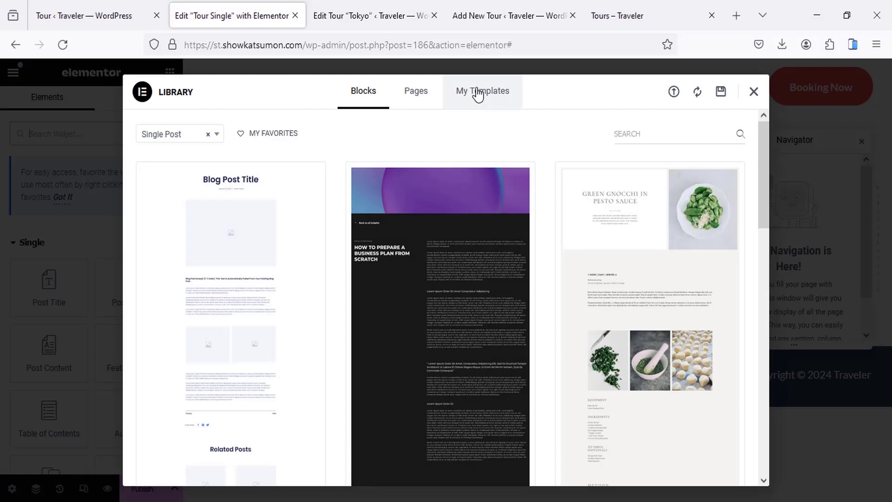
Step: Insert the saved 'Single sample' design from My Templates, applying its page settings too
left_click(478, 95)
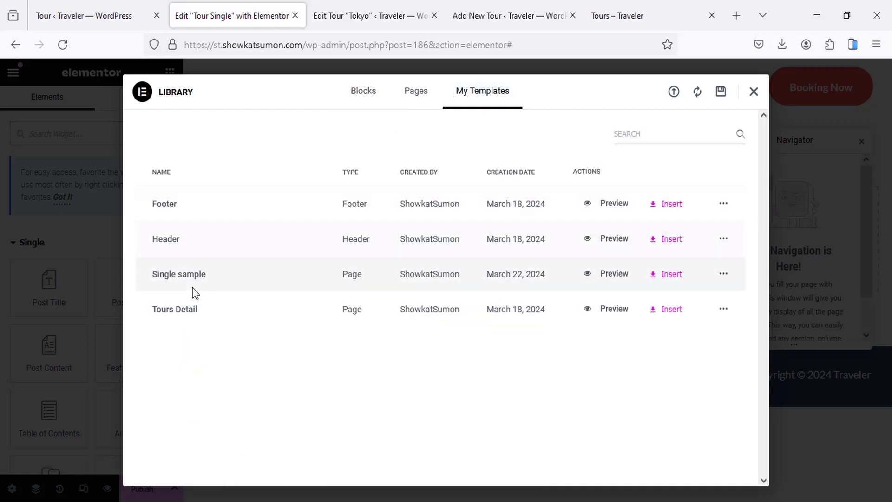
left_click(663, 279)
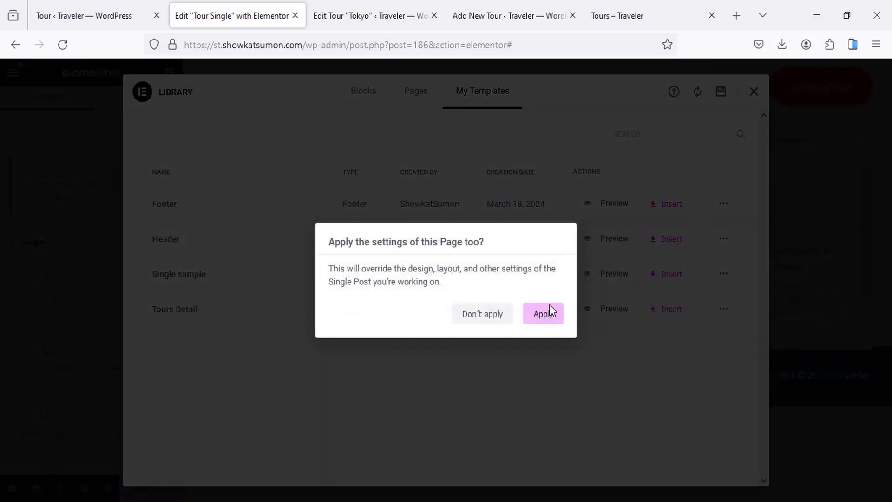
left_click(544, 316)
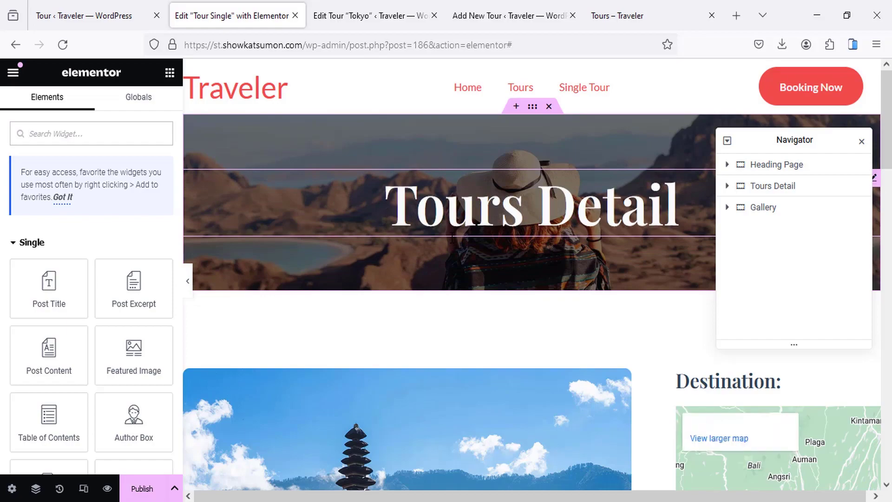
scroll(452, 239, "down", 10)
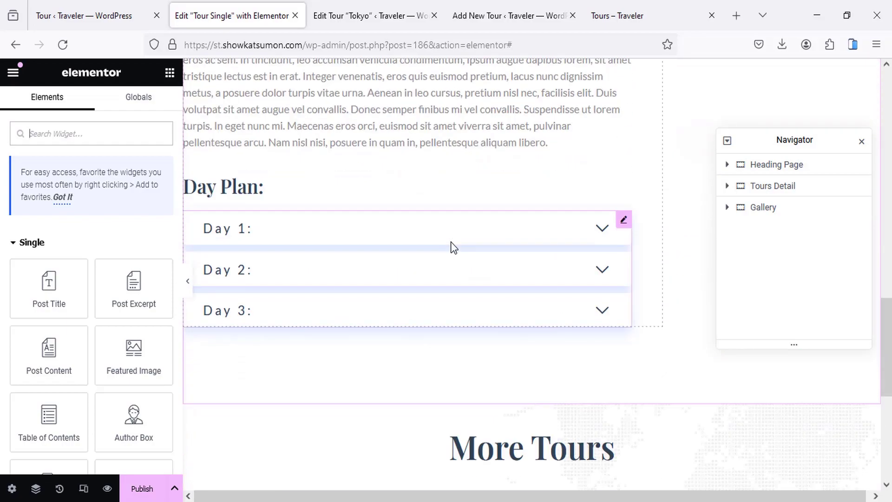
scroll(451, 242, "up", 10)
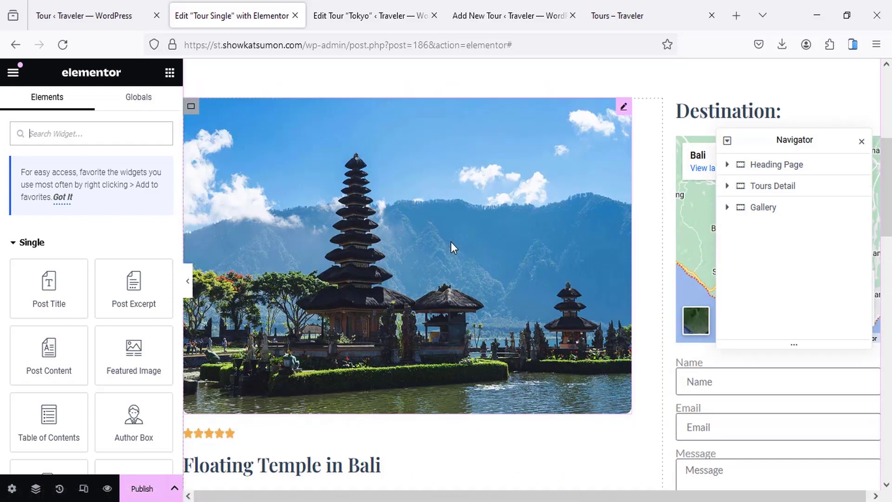
scroll(451, 241, "up", 5)
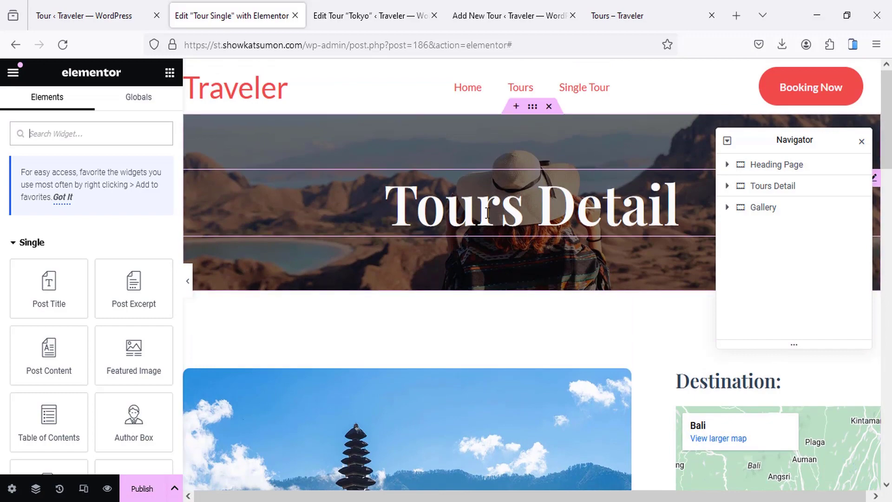
Step: Bind the Tours Detail hero heading's title to the Post Title dynamic tag
left_click(487, 212)
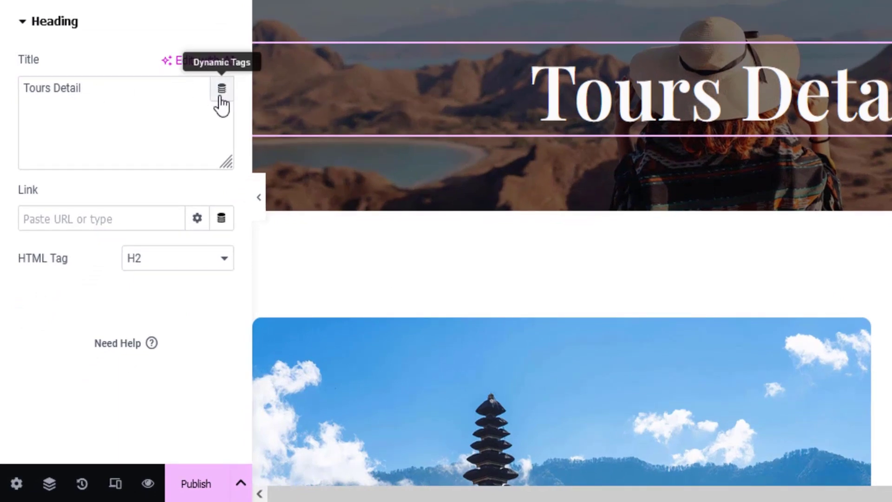
left_click(222, 95)
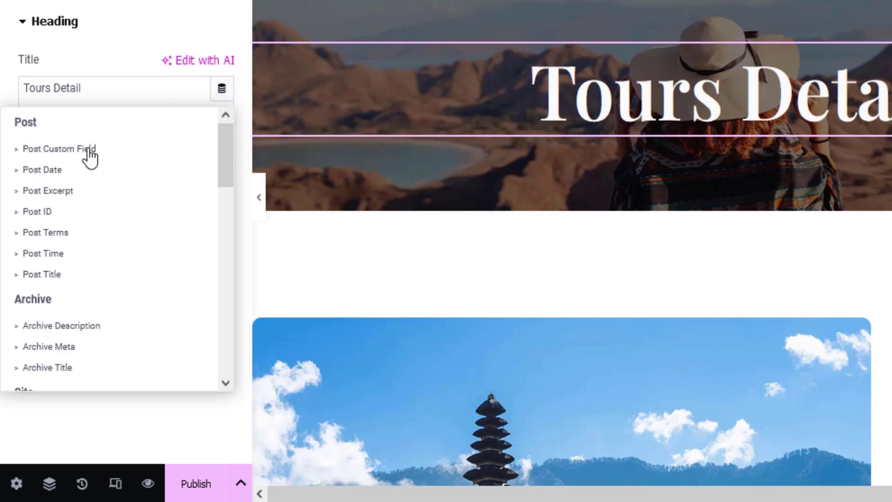
left_click(41, 274)
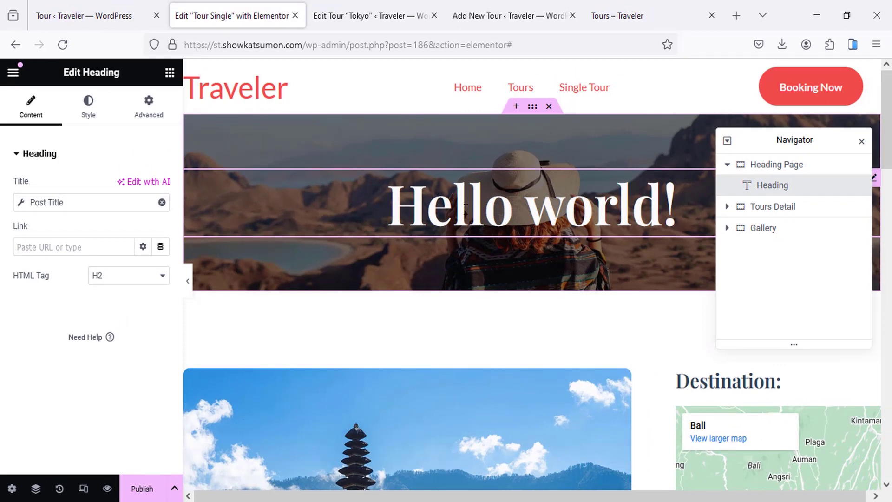
Step: In the template's Preview Settings, set Preview Dynamic Content as Tour and apply the preview
left_click(9, 491)
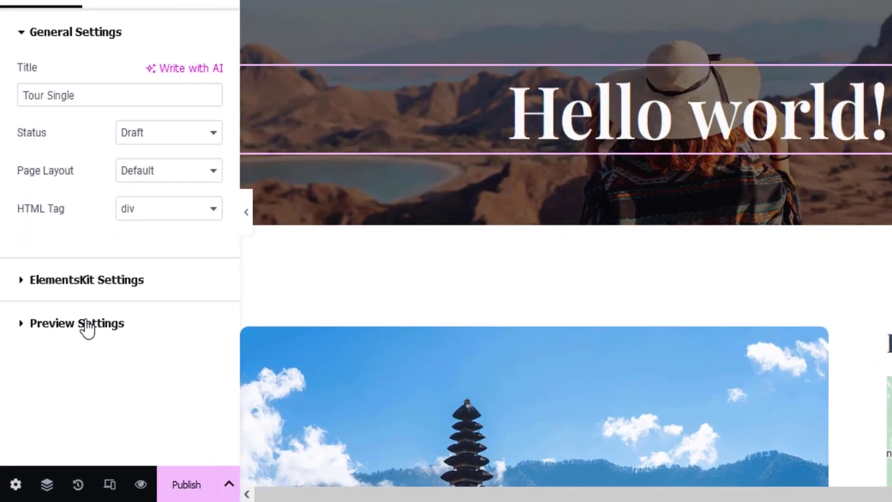
left_click(88, 326)
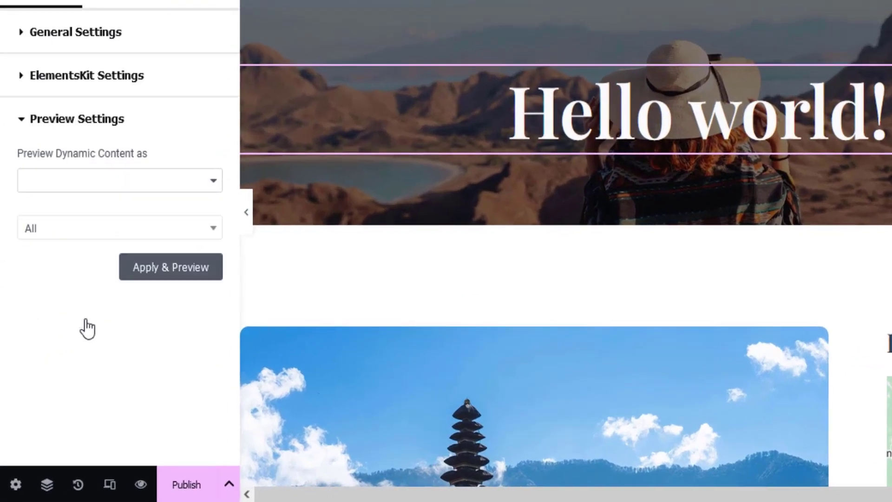
left_click(140, 186)
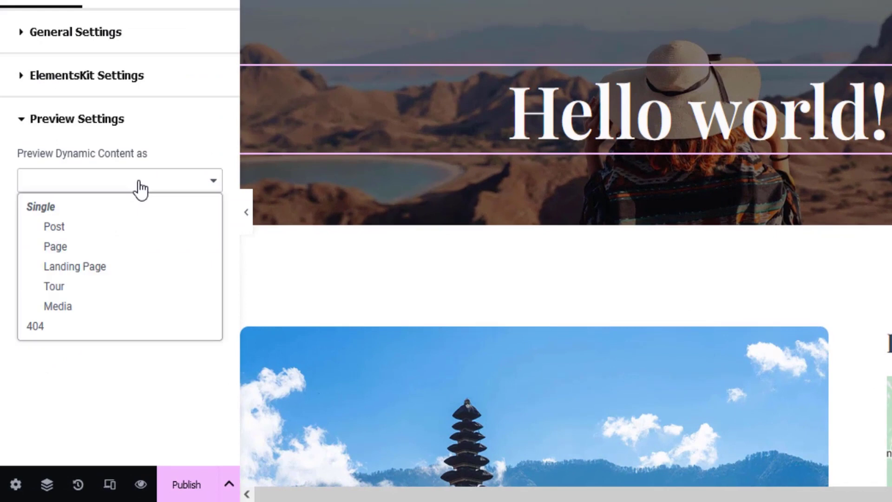
left_click(60, 290)
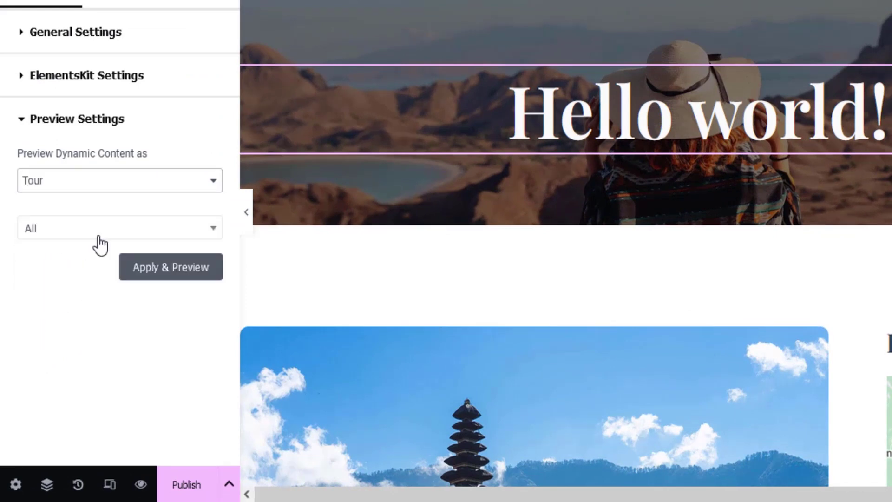
left_click(176, 274)
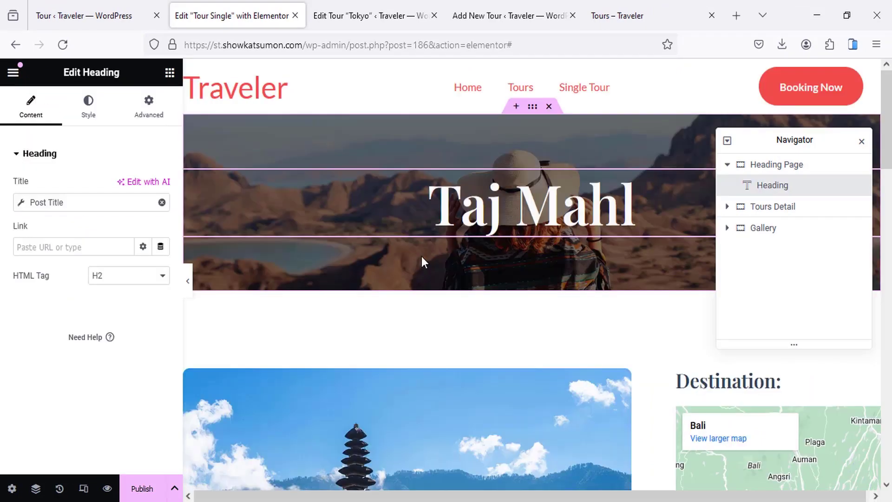
scroll(421, 257, "down", 1)
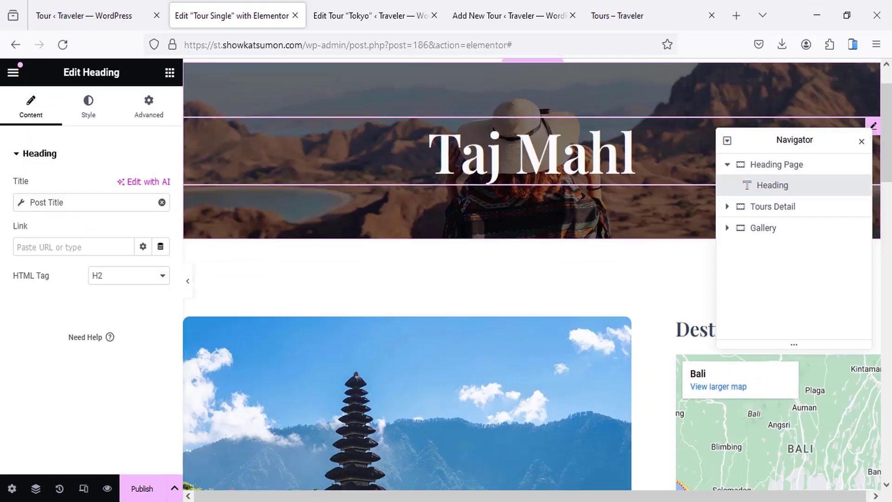
scroll(462, 203, "down", 6)
scroll(409, 223, "up", 3)
scroll(403, 274, "down", 1)
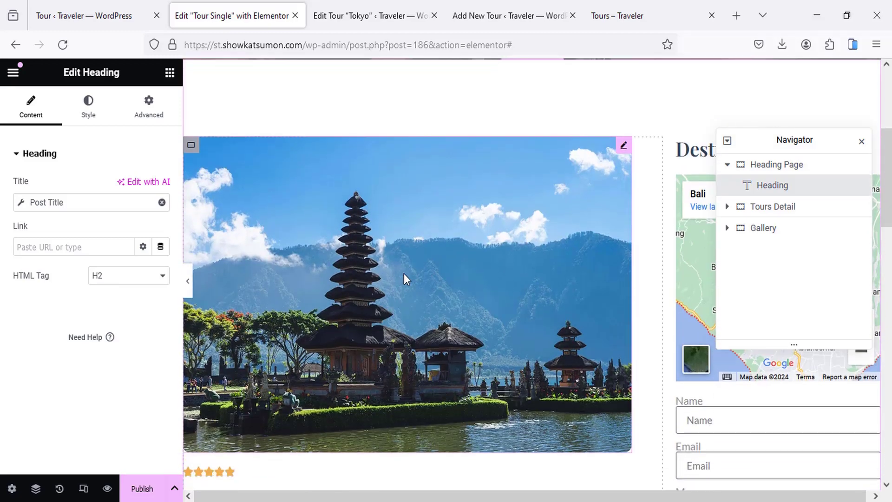
scroll(404, 273, "down", 1)
left_click(417, 233)
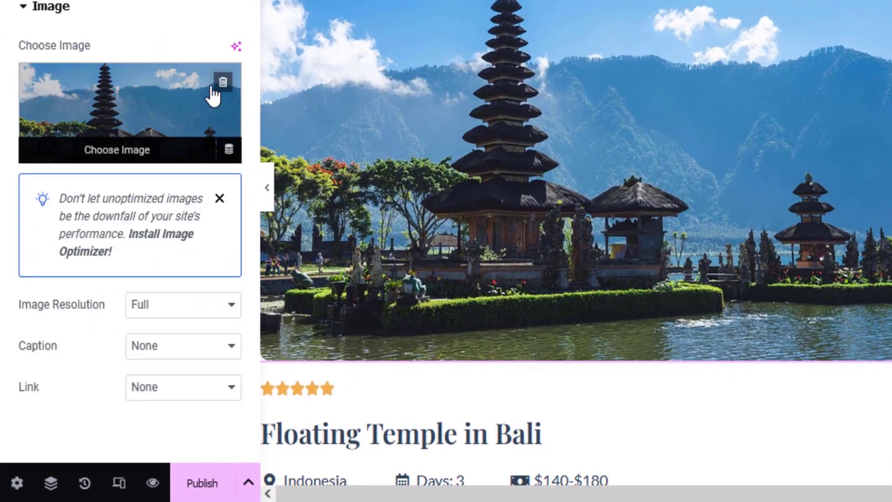
Step: Bind the tour image to the post's Featured Image dynamic tag
left_click(229, 149)
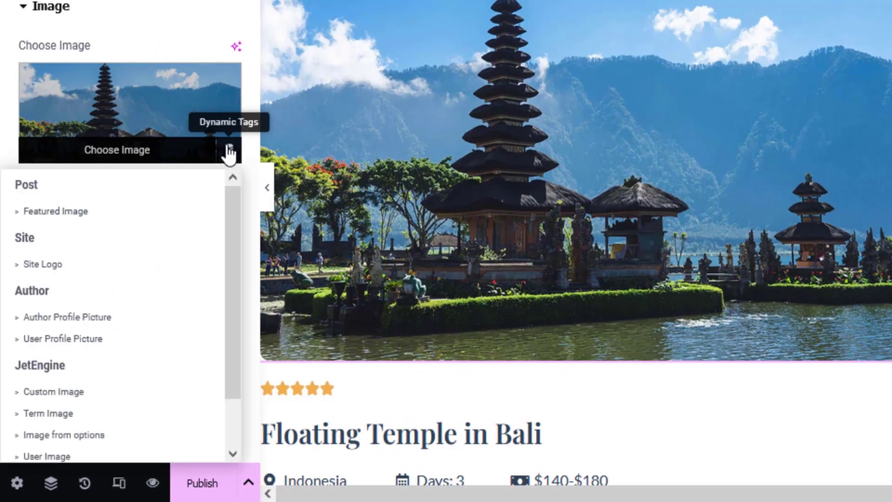
left_click(65, 213)
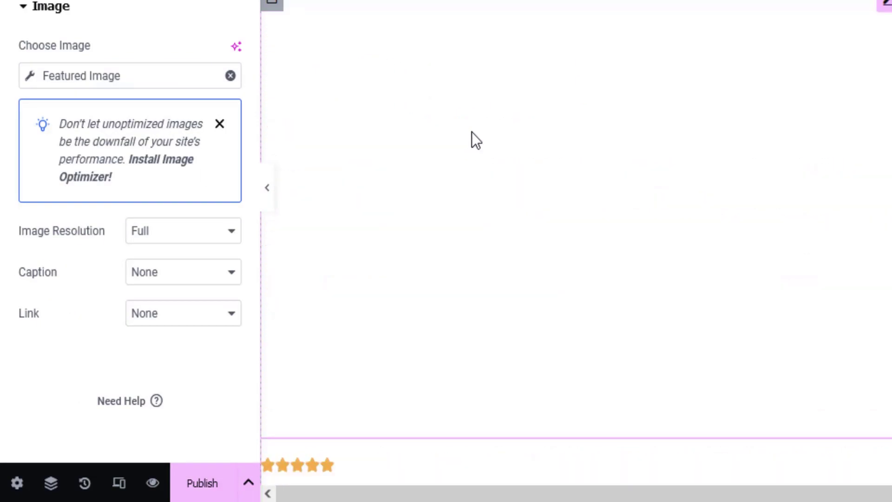
scroll(534, 124, "down", 4)
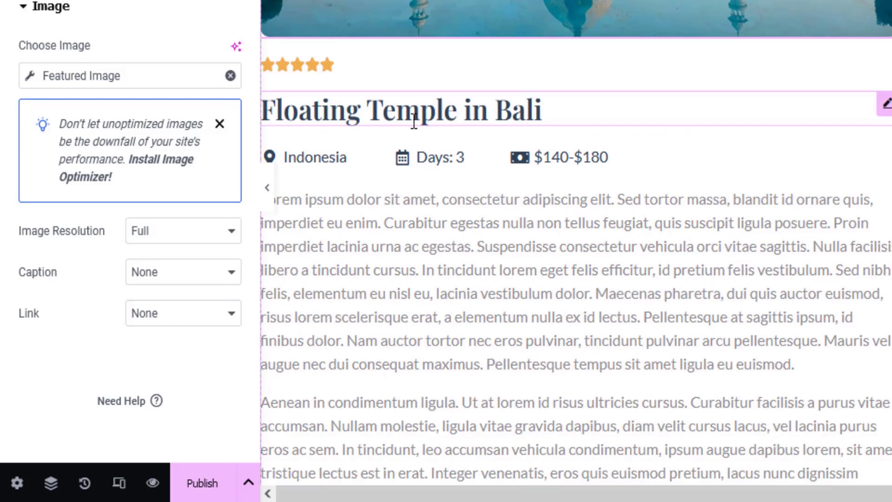
Step: Bind the Floating Temple title to the JetEngine Custom Field 'Second Title', showing 'Taj Mahl, India'
left_click(517, 111)
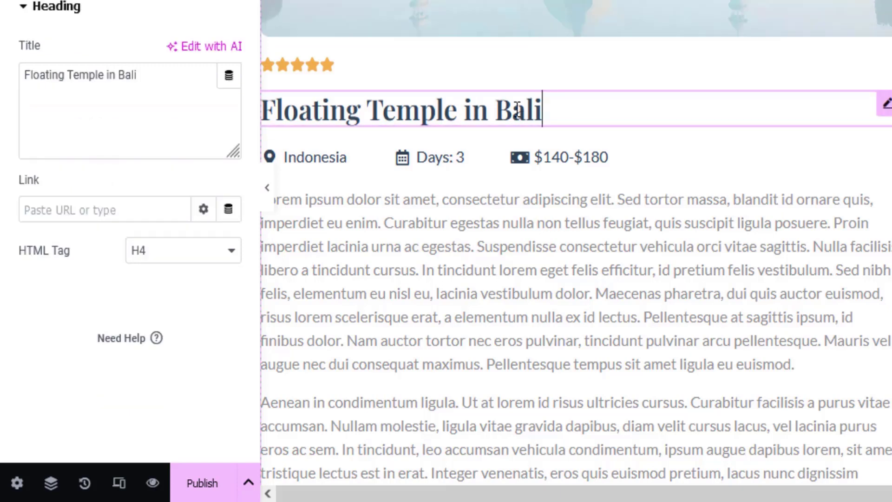
left_click(229, 75)
scroll(106, 224, "down", 12)
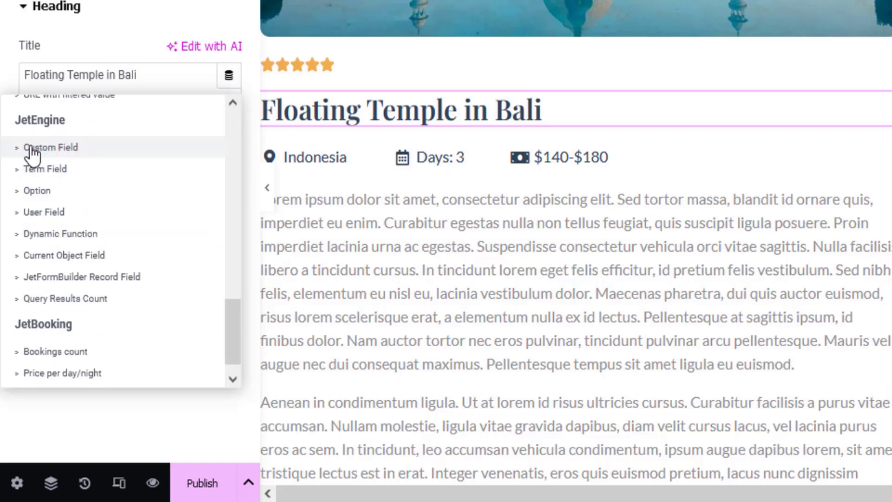
left_click(63, 148)
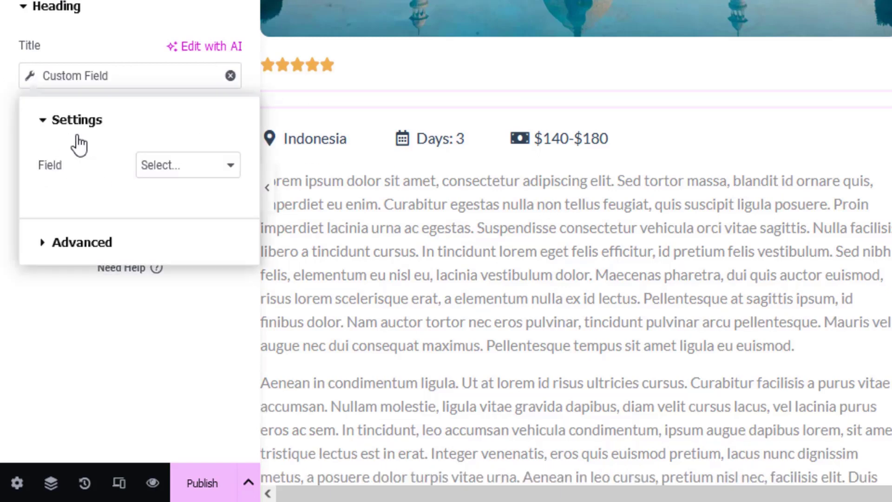
left_click(178, 179)
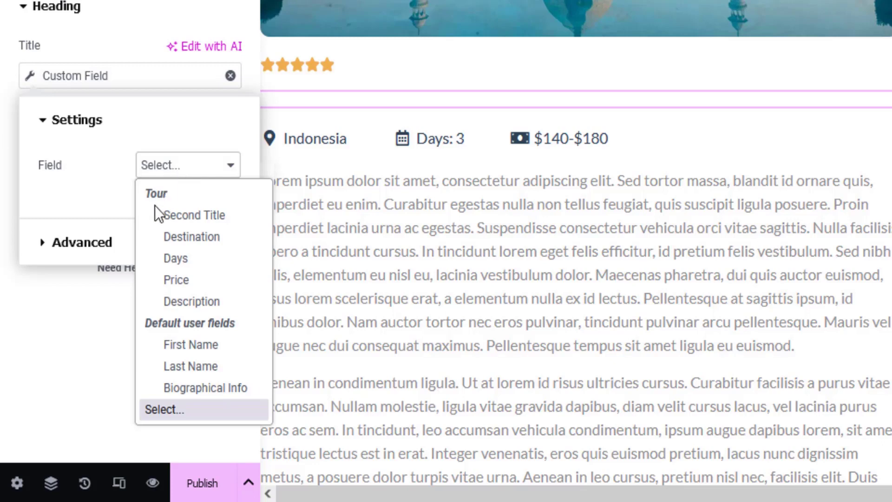
left_click(197, 222)
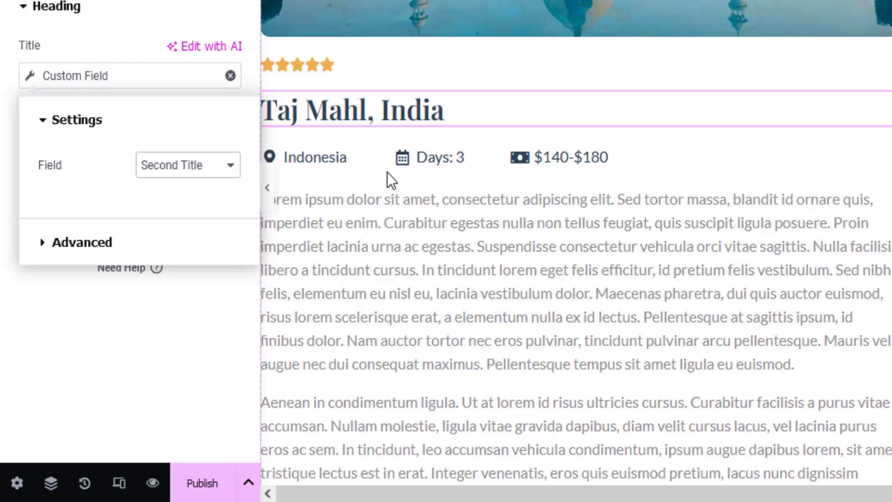
Step: Bind the icon list's country item to the Country taxonomy term name
left_click(420, 160)
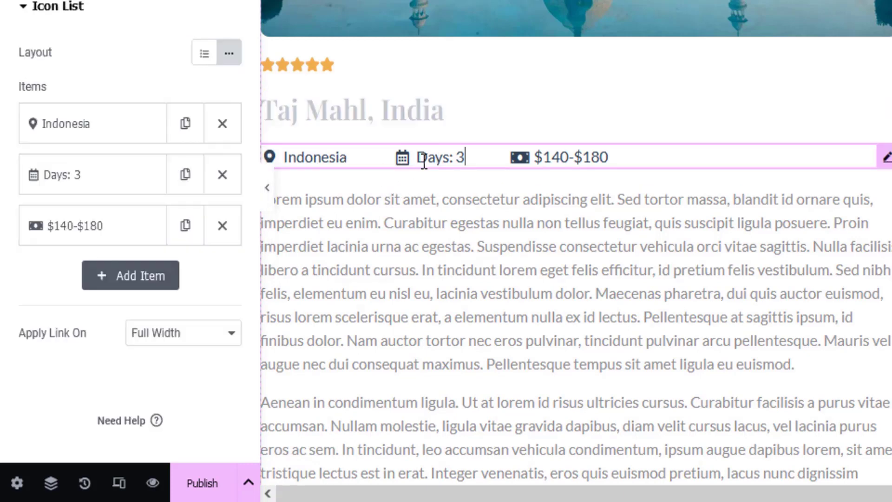
left_click(91, 144)
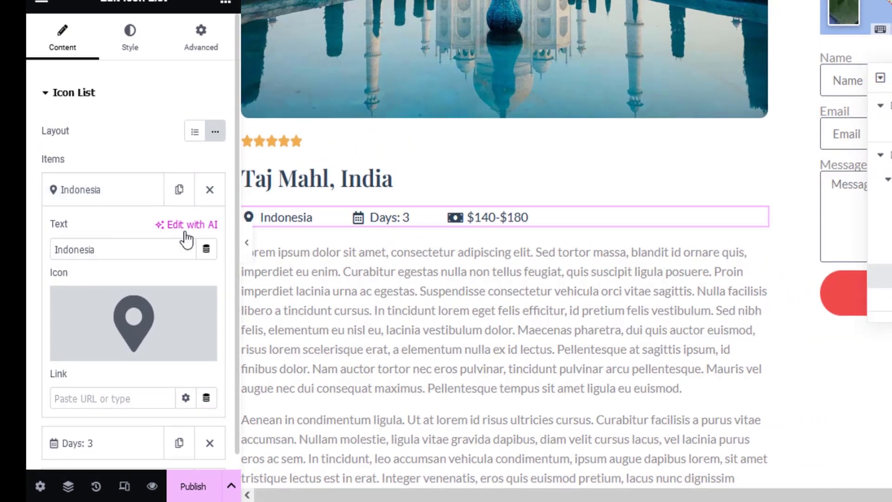
left_click(205, 253)
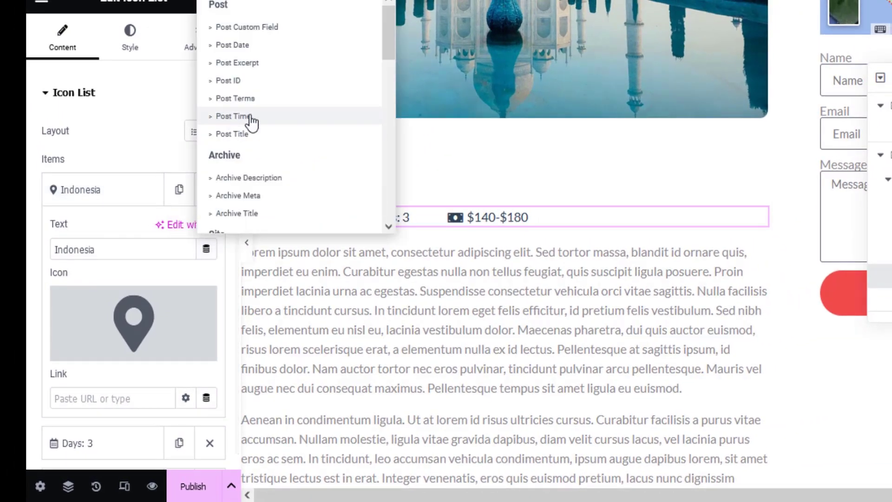
scroll(257, 152, "down", 5)
scroll(257, 152, "down", 2)
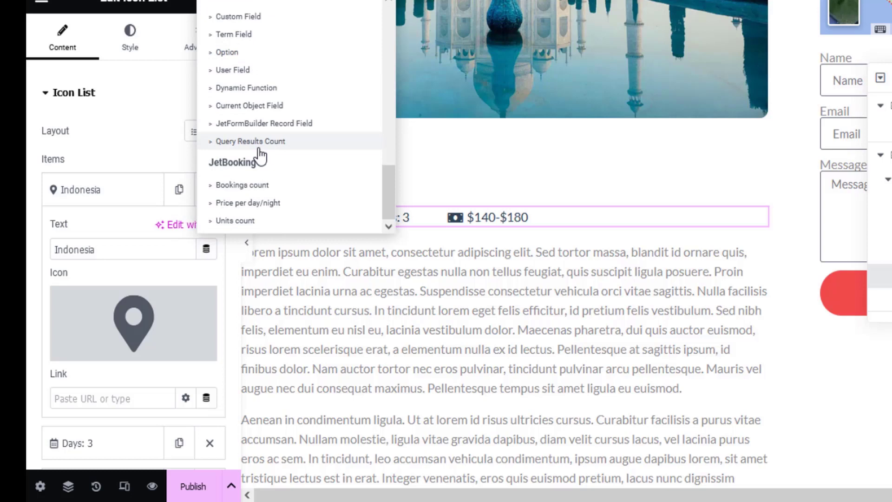
left_click(242, 37)
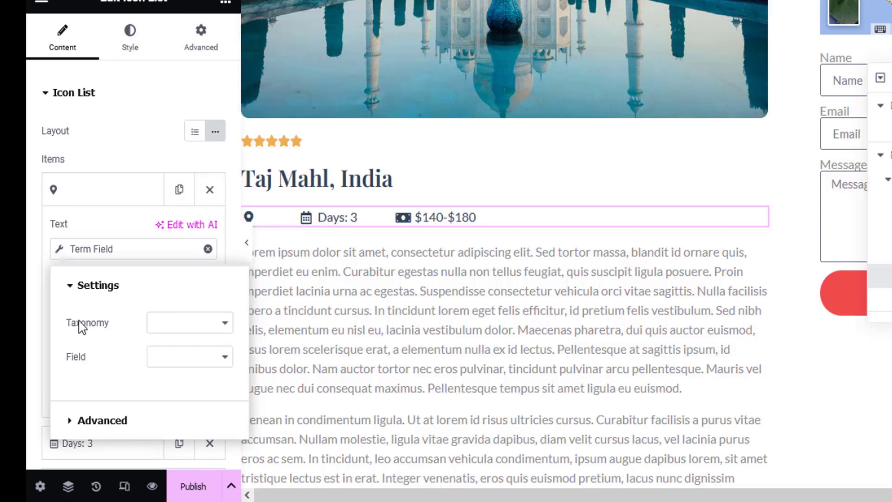
left_click(207, 332)
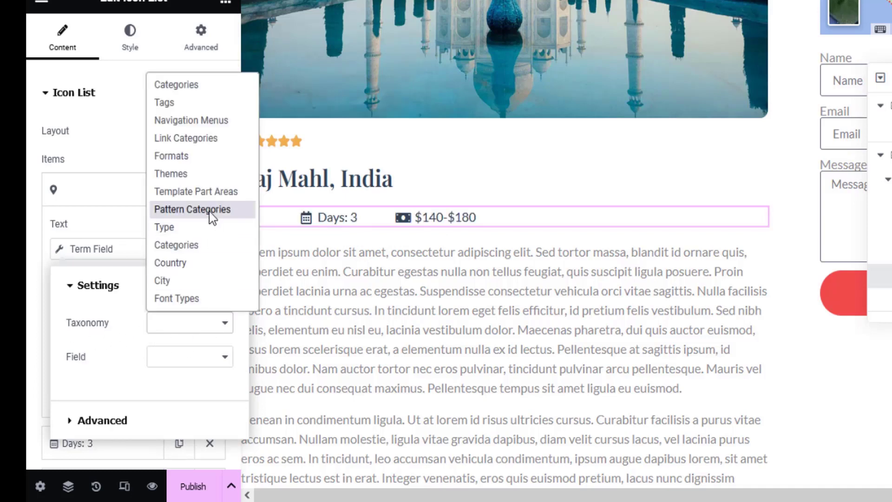
left_click(183, 264)
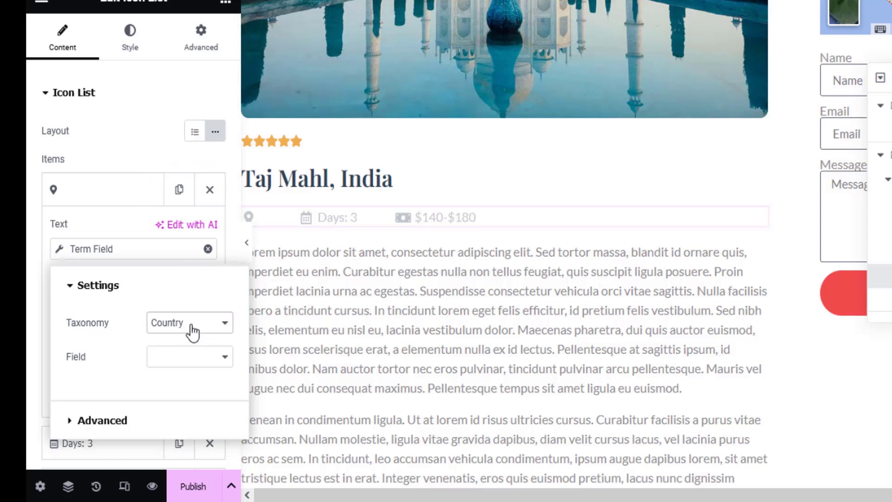
left_click(194, 364)
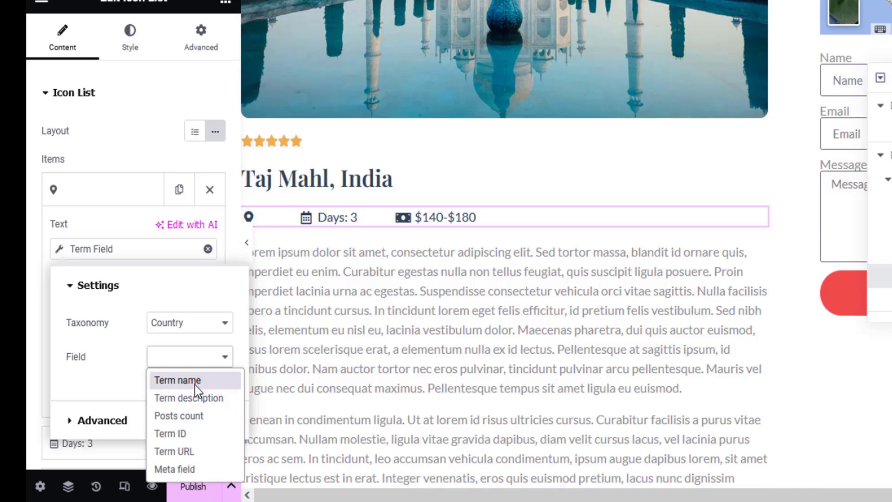
left_click(198, 380)
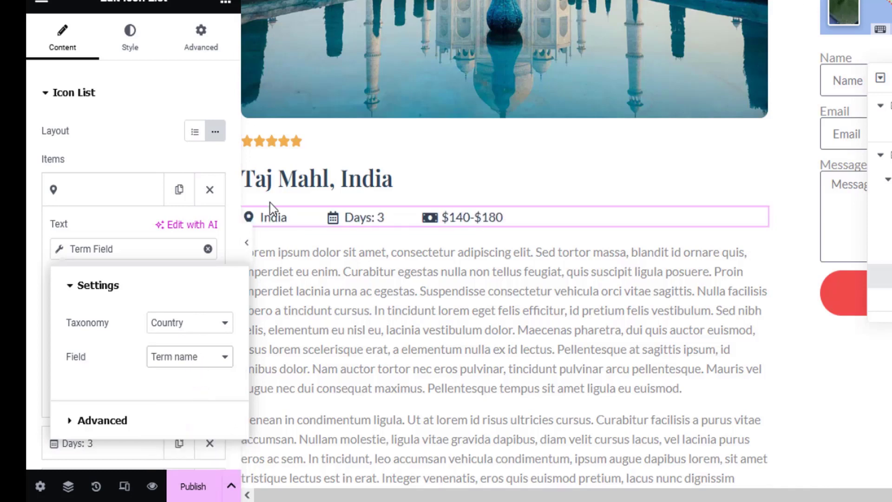
left_click(27, 253)
left_click(84, 189)
Step: Bind the days item to the tour's Days custom field with the prefix 'Days:'
left_click(112, 239)
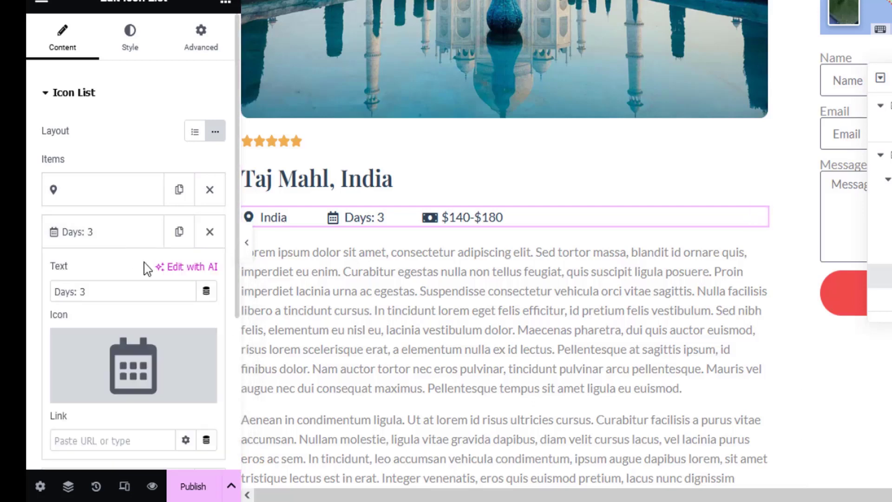
left_click(206, 291)
scroll(265, 191, "down", 10)
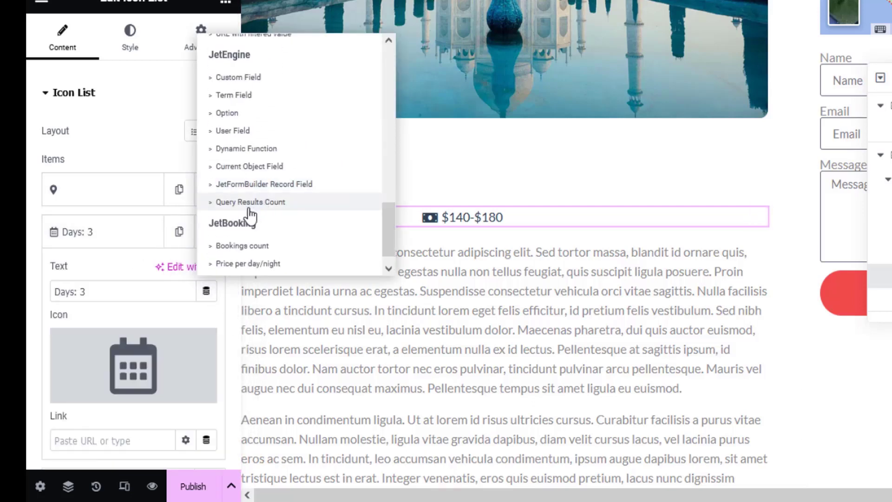
left_click(238, 78)
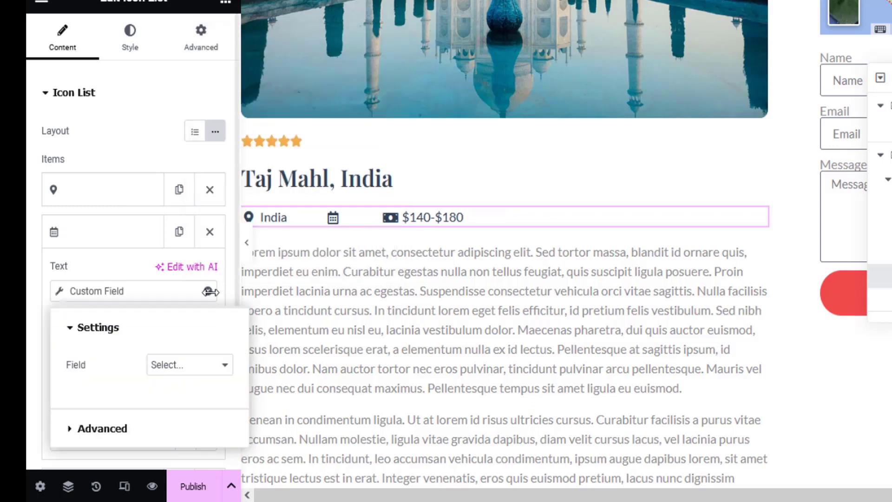
left_click(175, 365)
left_click(199, 217)
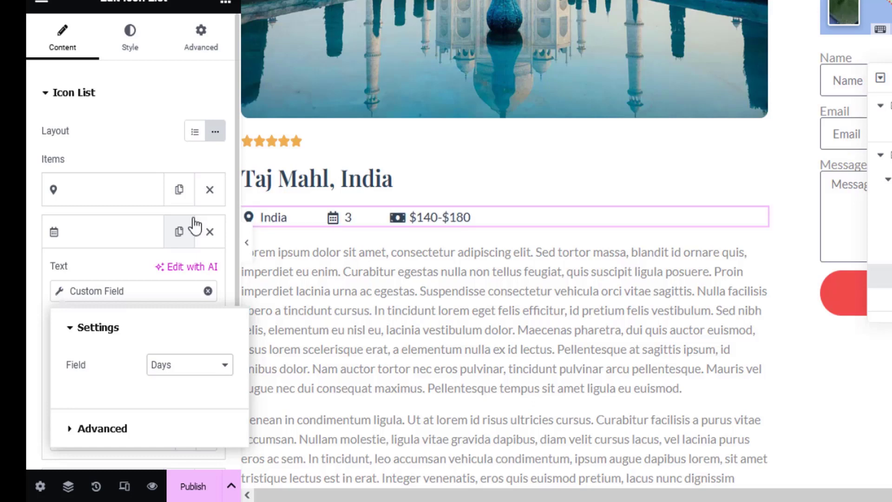
left_click(96, 432)
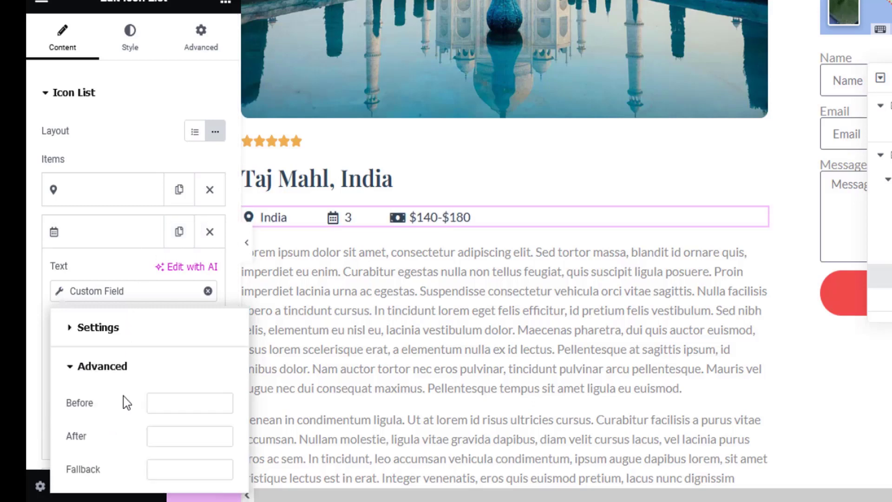
left_click(169, 405)
type("Days")
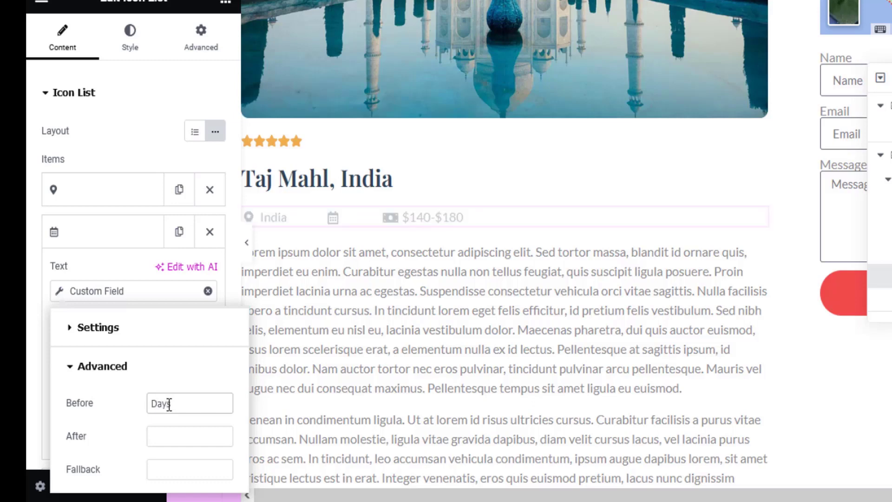
type(":")
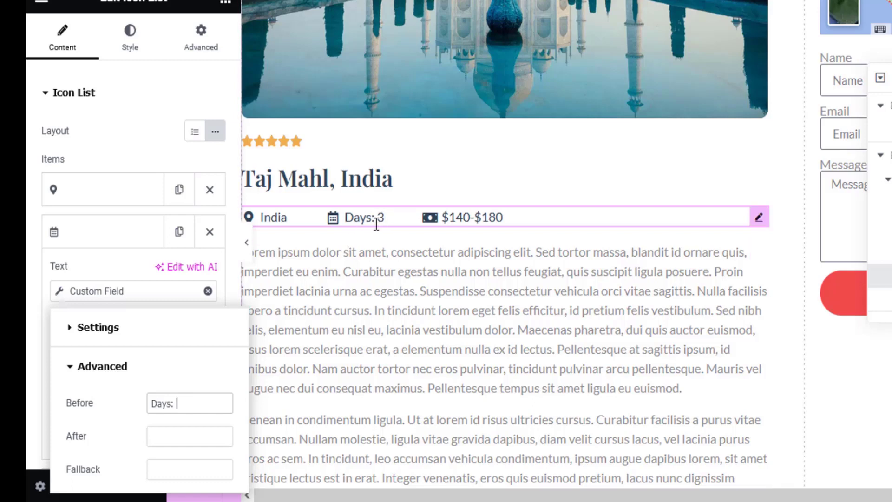
left_click(91, 291)
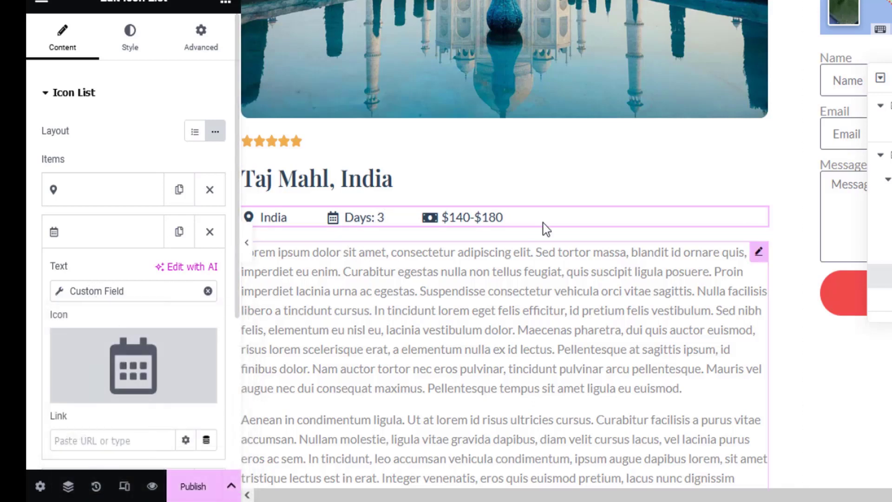
left_click(105, 237)
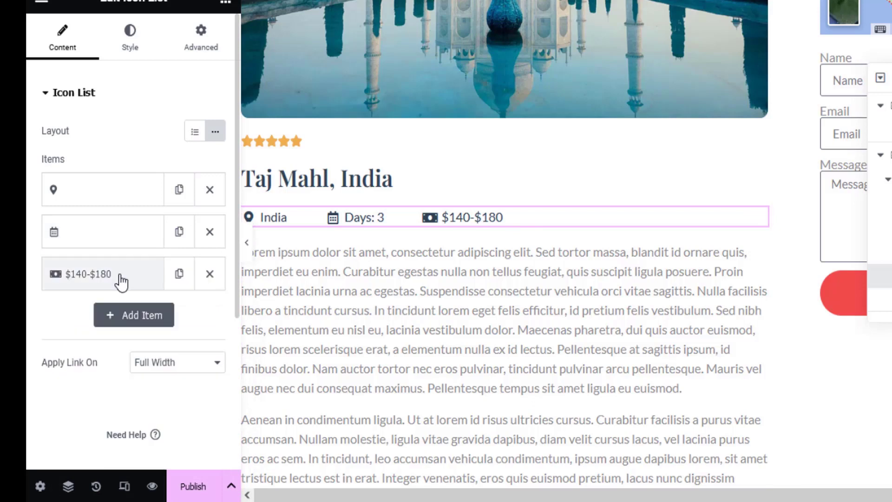
Step: Bind the price item to the tour's Price custom field with the prefix '$'
left_click(154, 277)
left_click(205, 333)
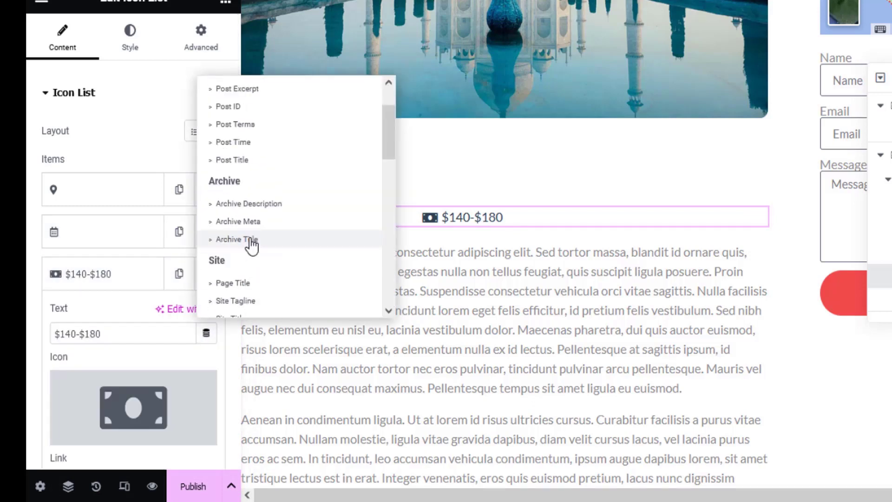
scroll(251, 242, "down", 5)
left_click(245, 193)
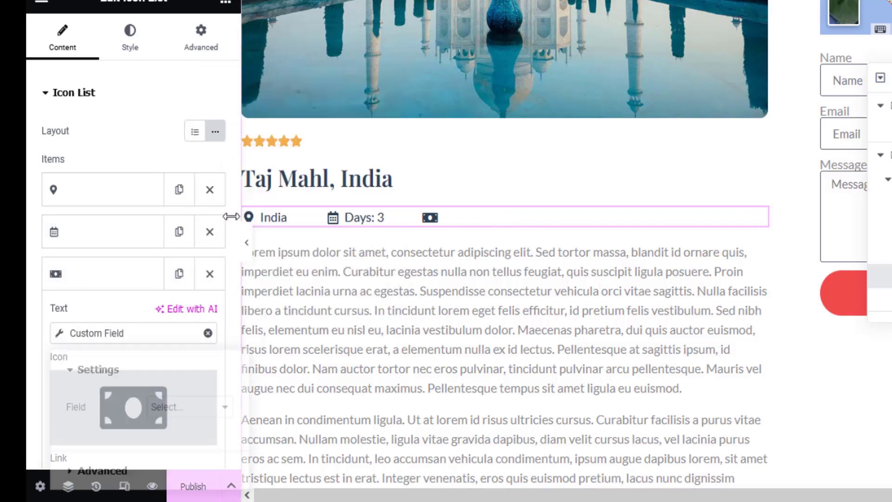
left_click(170, 411)
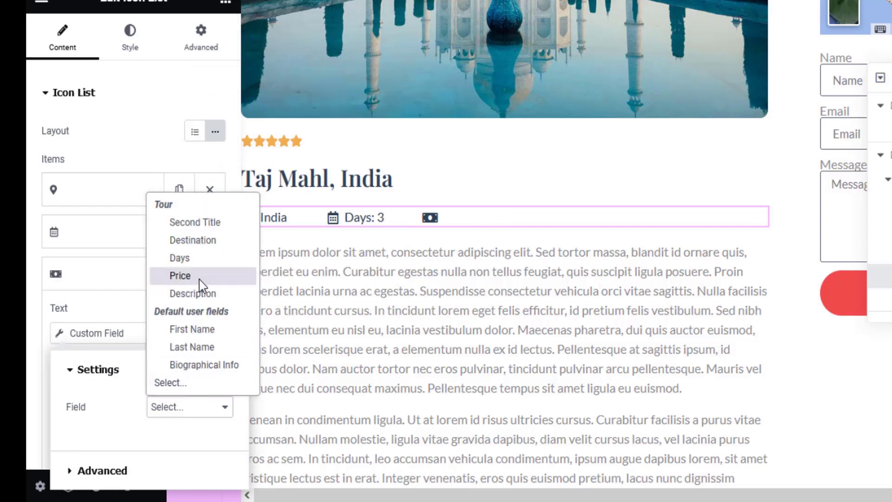
left_click(199, 277)
scroll(149, 314, "down", 2)
left_click(91, 471)
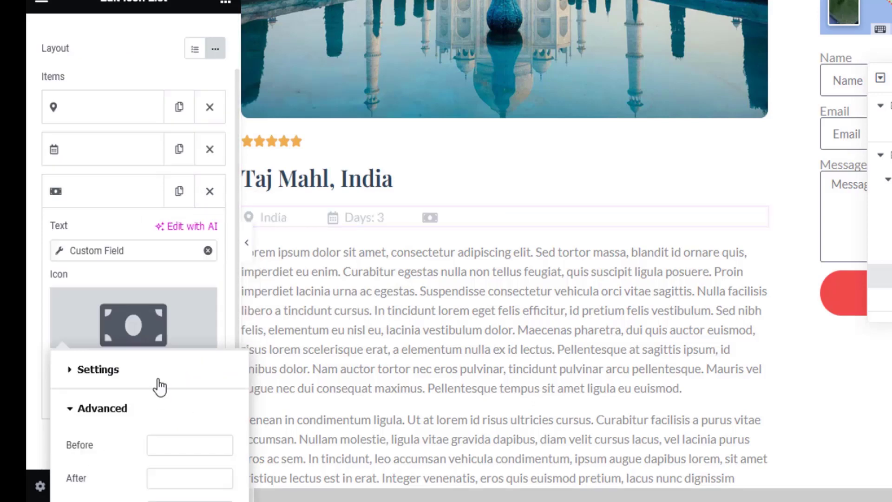
left_click(170, 440)
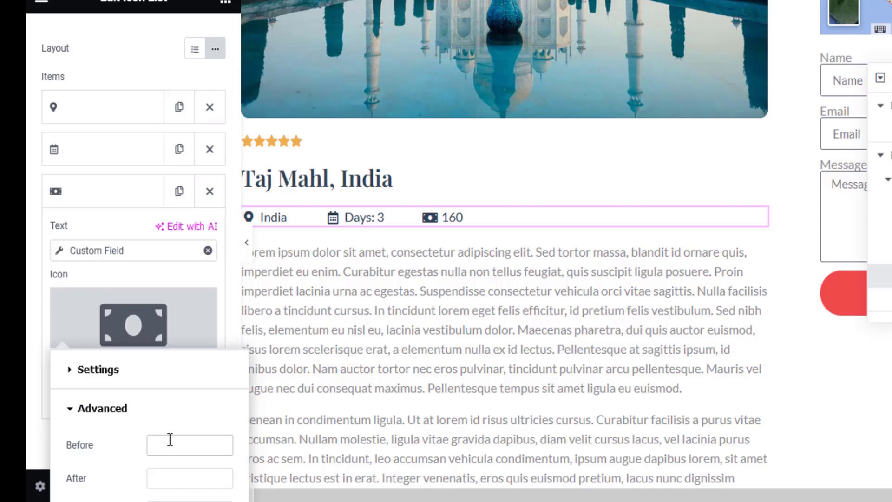
type("$")
left_click(29, 280)
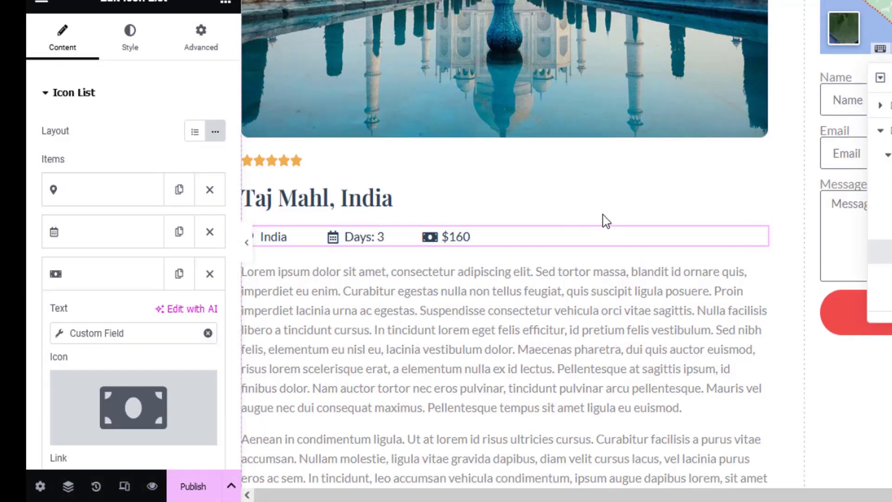
scroll(598, 277, "down", 2)
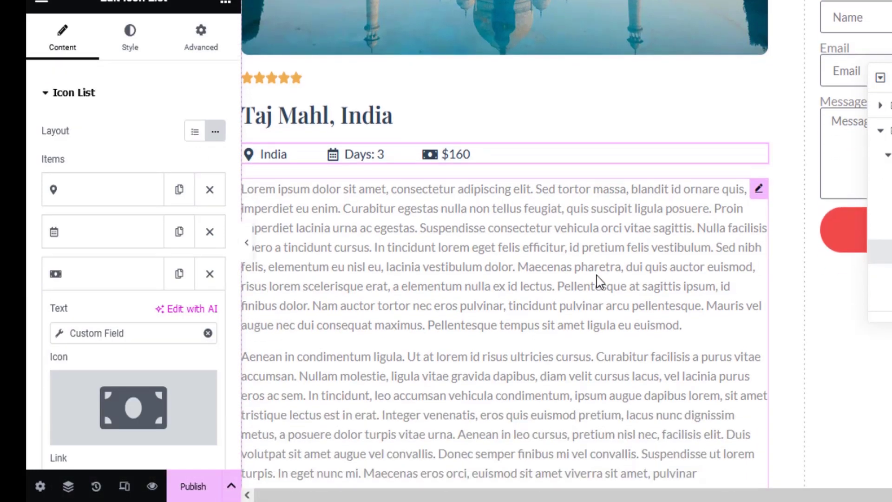
Step: Bind the Text Editor paragraph to the tour's JetEngine Description custom field
left_click(577, 218)
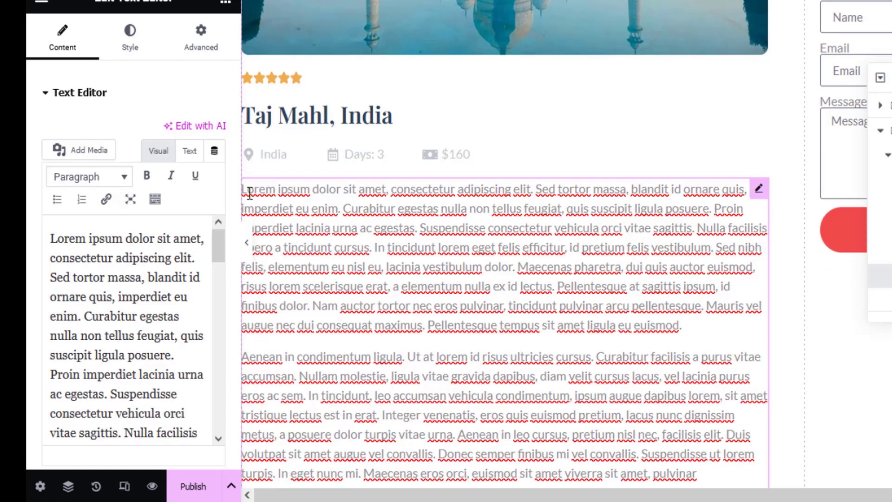
left_click(212, 152)
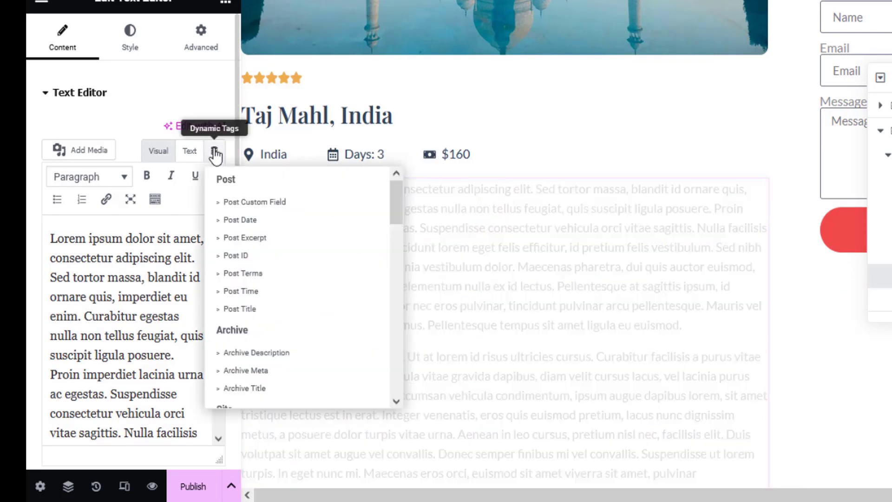
scroll(274, 334, "down", 15)
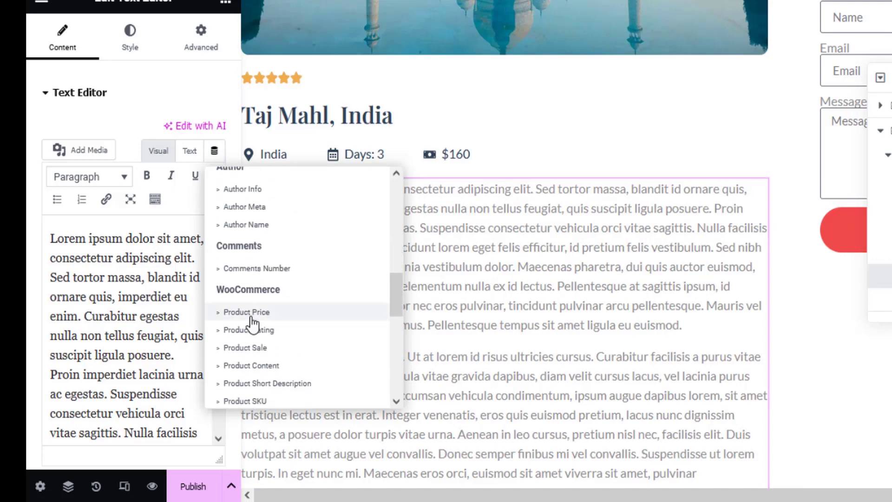
scroll(253, 321, "down", 2)
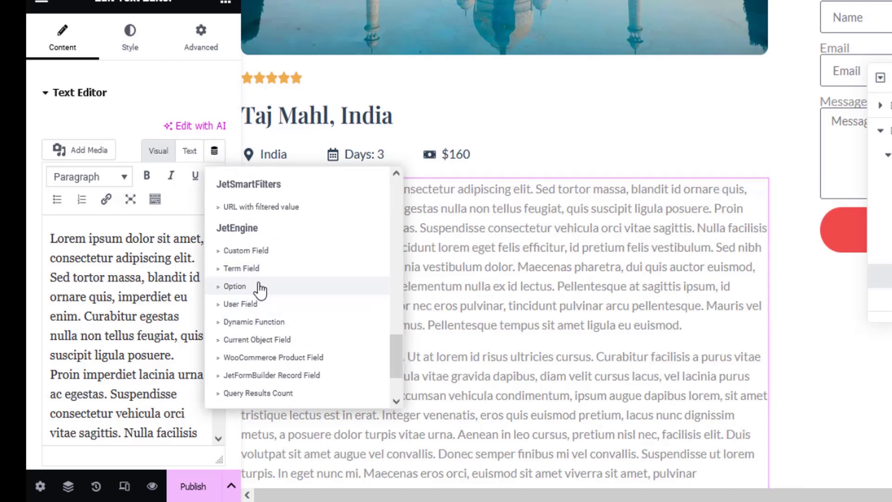
left_click(250, 251)
left_click(181, 228)
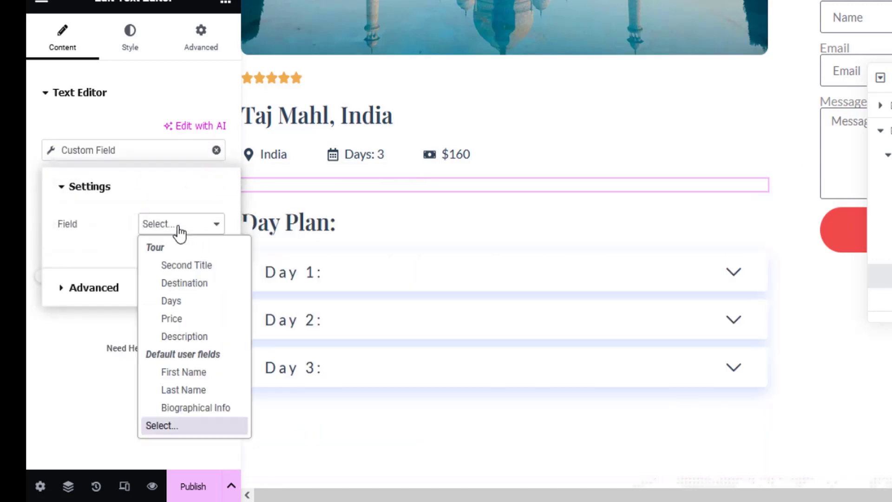
left_click(185, 337)
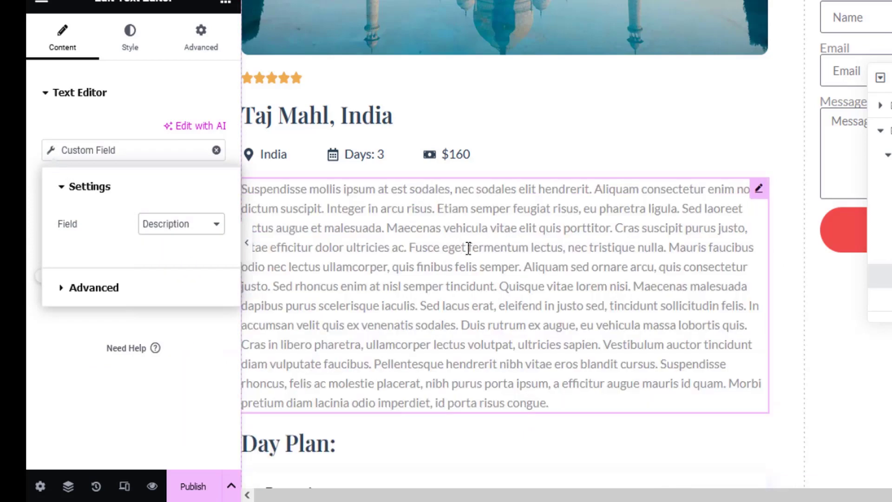
scroll(465, 251, "down", 4)
scroll(465, 254, "down", 2)
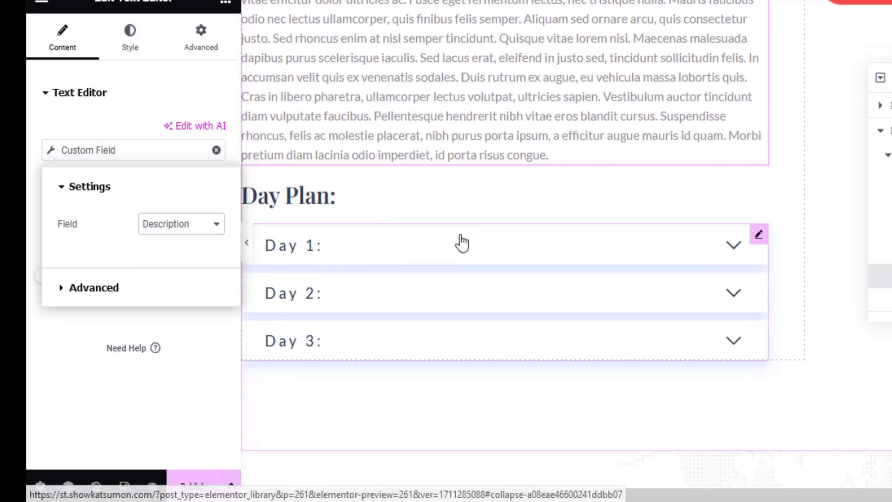
Step: Bind the Day Plan accordion's Day 1 title to a JetEngine Custom Field tag, field still unchosen
left_click(372, 253)
left_click(105, 177)
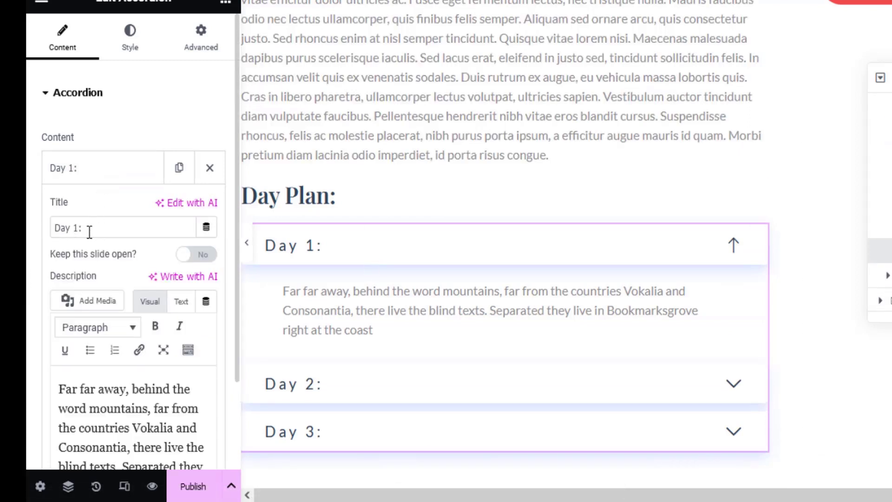
left_click(206, 227)
scroll(241, 371, "down", 5)
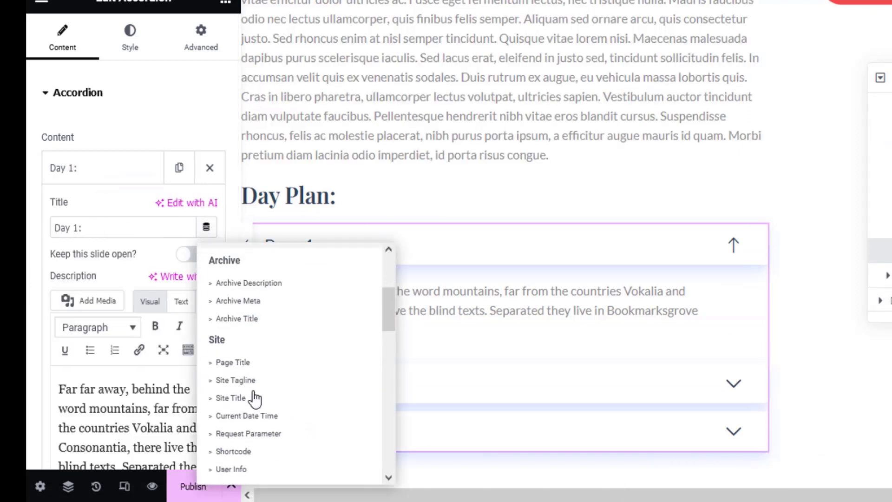
scroll(255, 398, "down", 5)
scroll(251, 399, "down", 3)
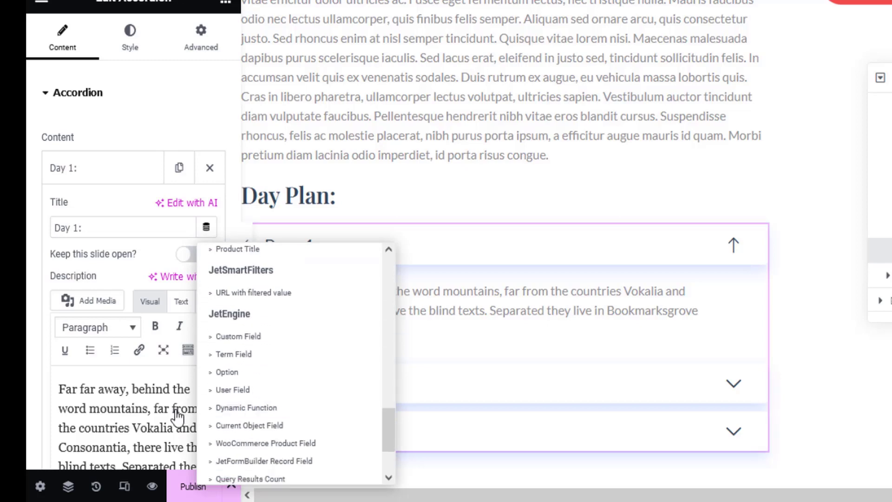
left_click(250, 328)
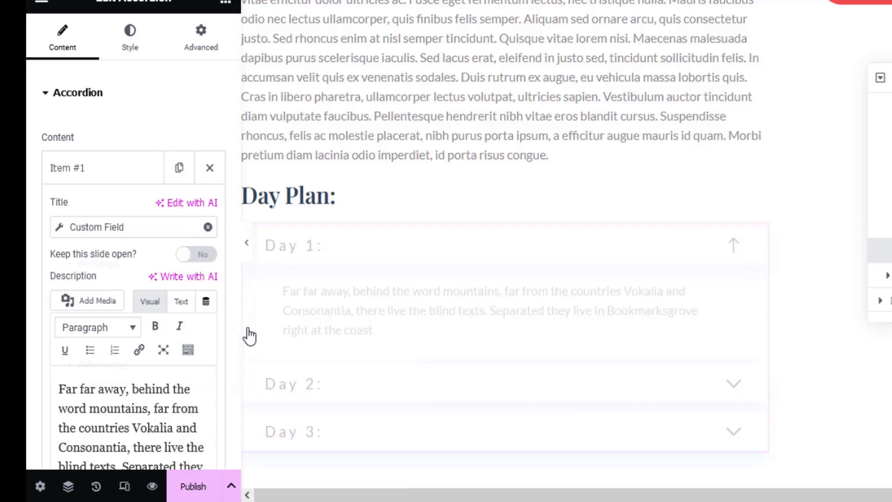
left_click(201, 304)
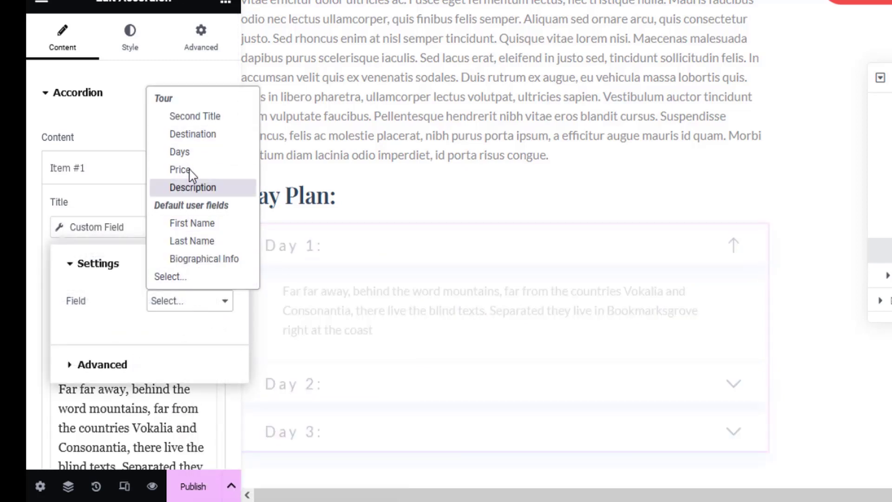
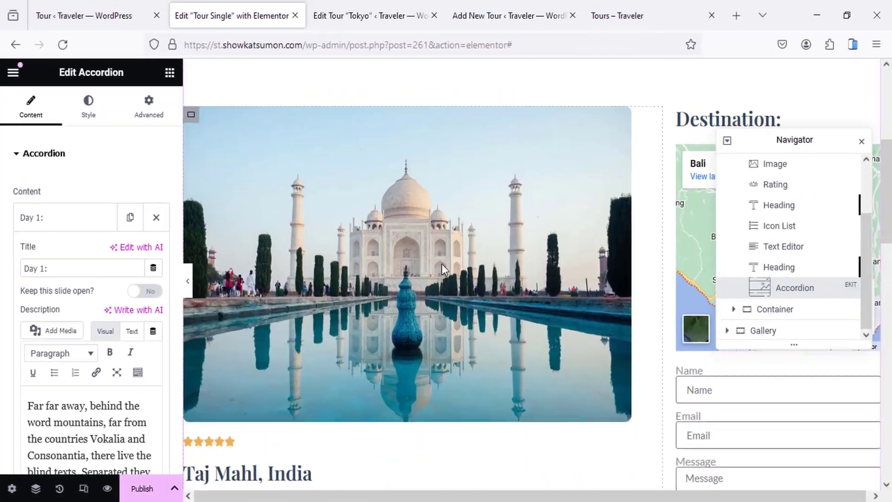
Step: Close the Navigator panel and scroll back up the Tour Single template
scroll(639, 219, "down", 5)
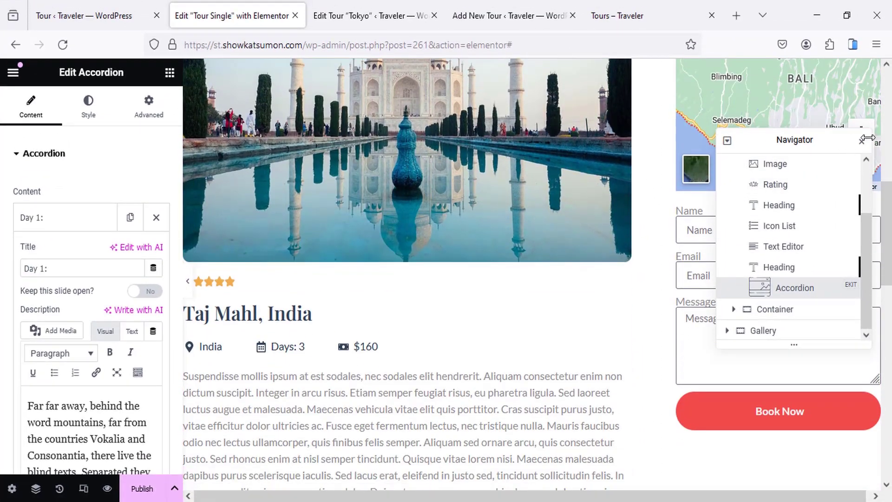
left_click(863, 142)
scroll(869, 139, "up", 3)
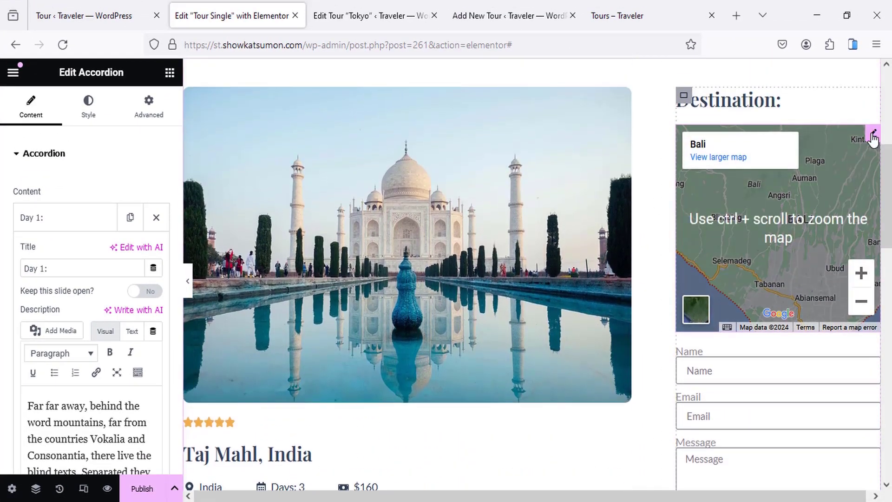
Step: Bind the Google Maps location to the Destination custom field so it shows Taj Mahal
left_click(874, 135)
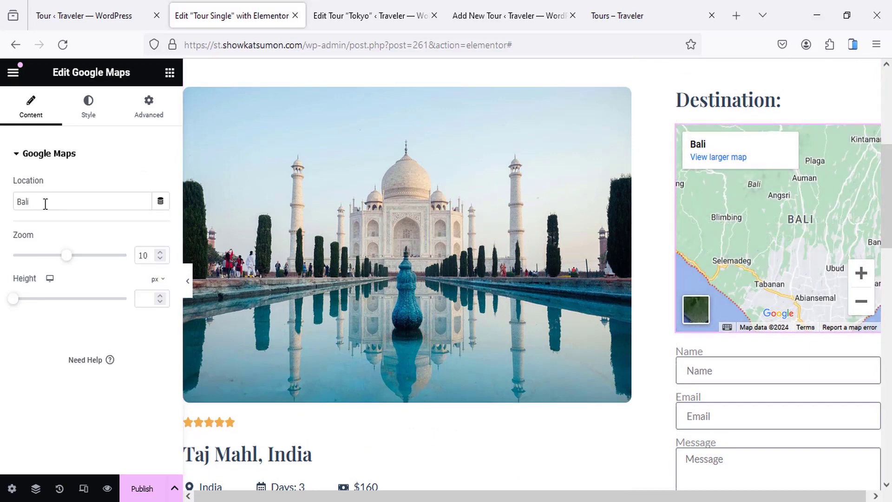
left_click(161, 202)
scroll(75, 302, "down", 5)
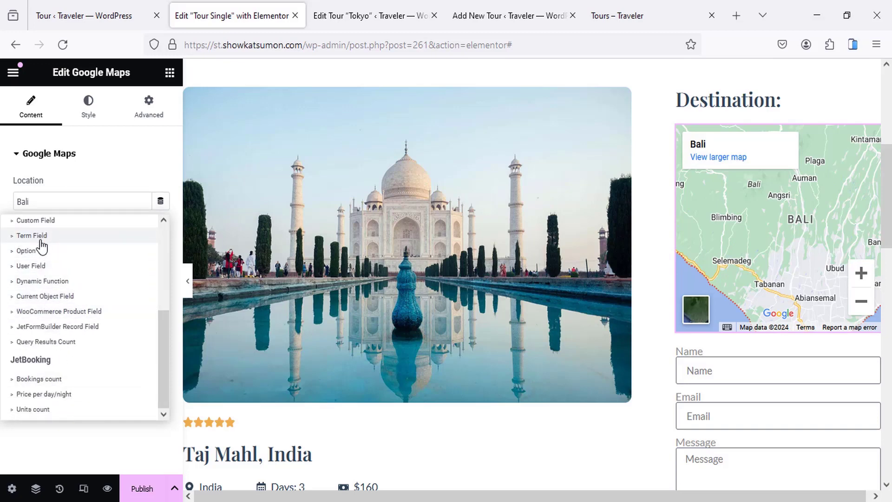
left_click(44, 222)
left_click(129, 267)
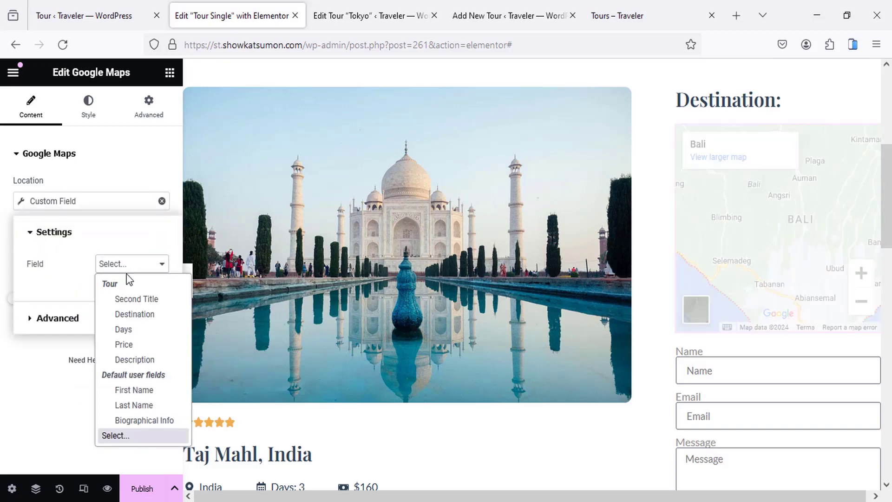
left_click(127, 313)
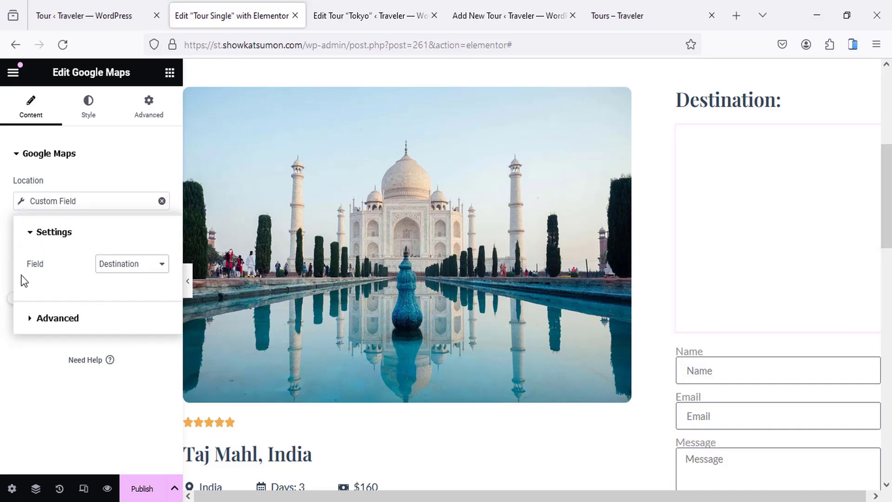
left_click(2, 270)
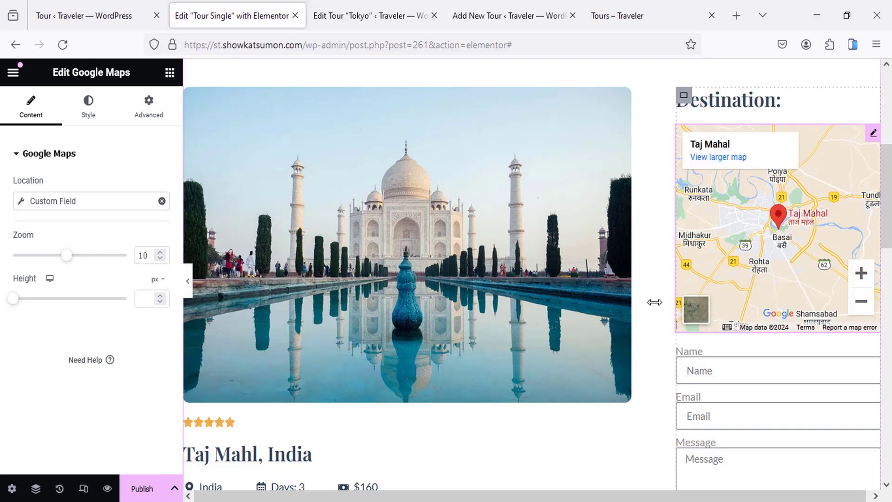
scroll(753, 295, "down", 3)
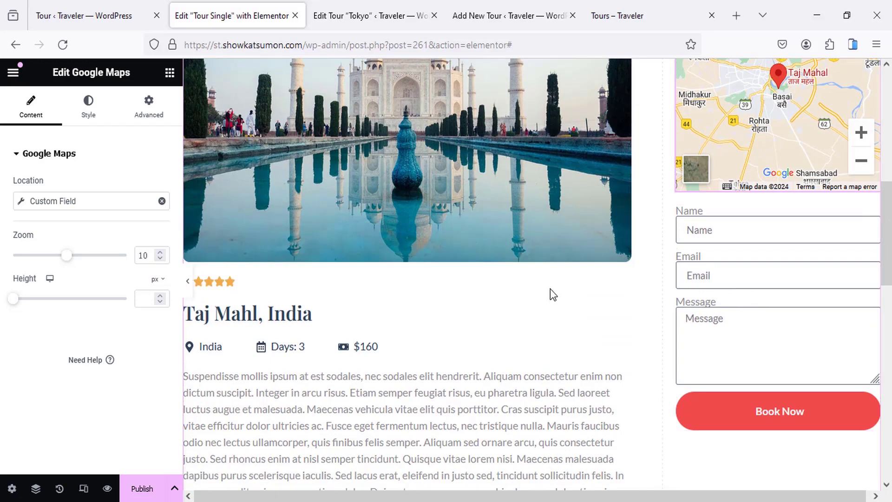
scroll(551, 289, "up", 3)
scroll(552, 260, "down", 3)
scroll(553, 249, "down", 3)
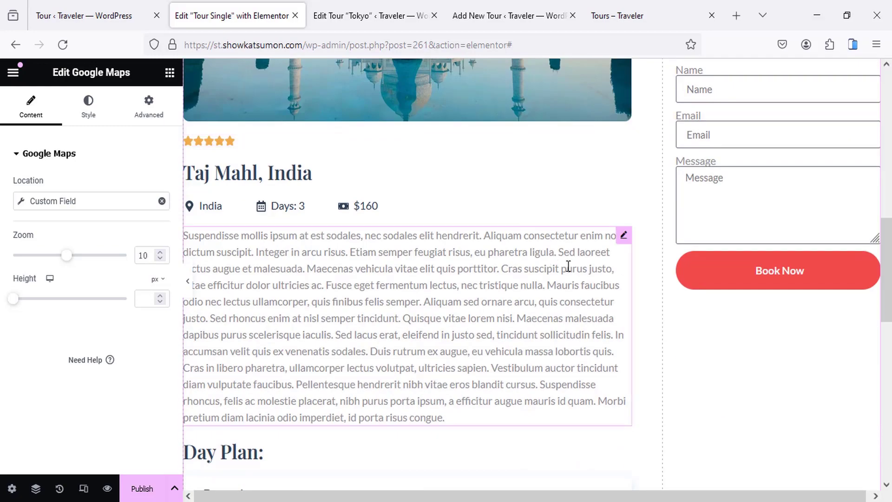
Step: Publish the template with an Include / Tour / All display condition, then return to the Tour list
left_click(139, 489)
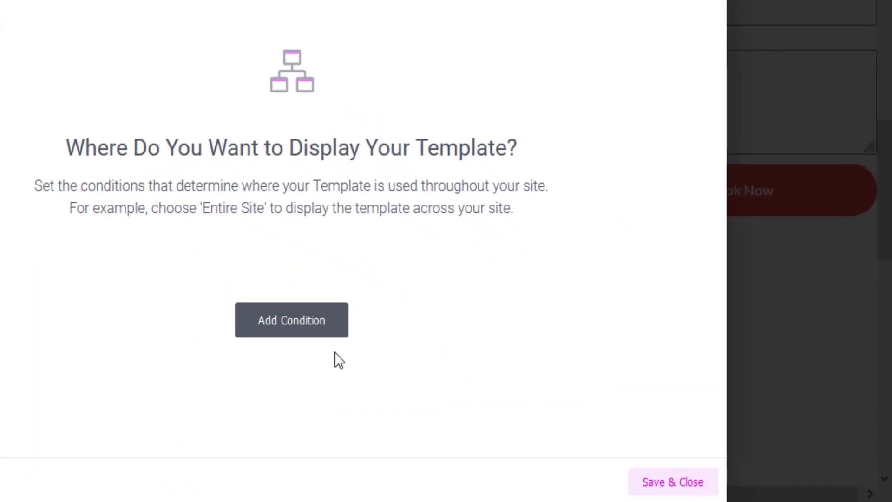
left_click(292, 337)
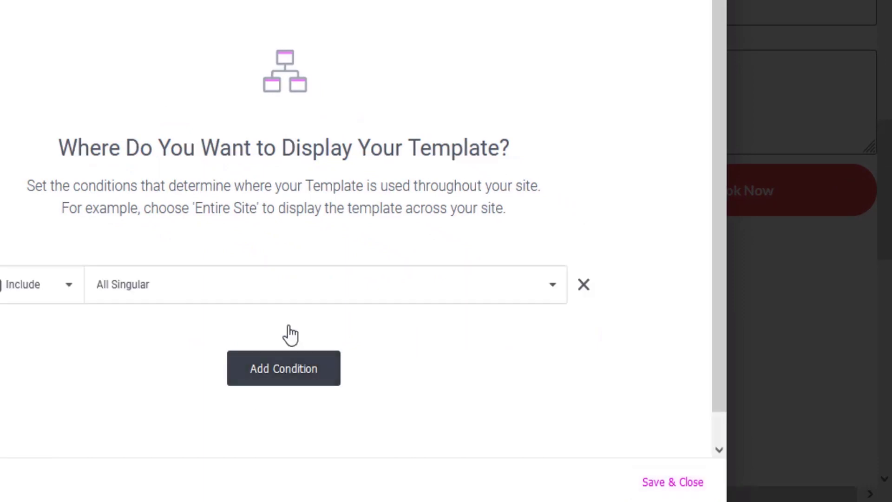
scroll(186, 267, "down", 1)
left_click(133, 258)
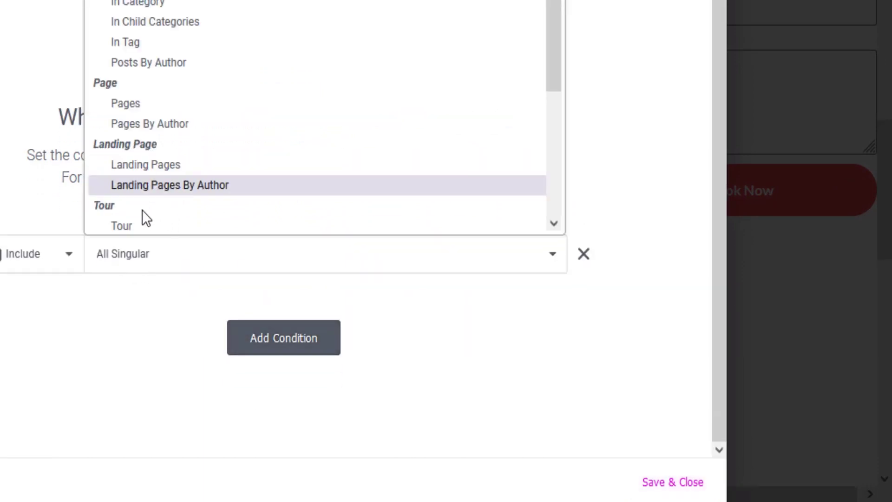
scroll(140, 209, "down", 3)
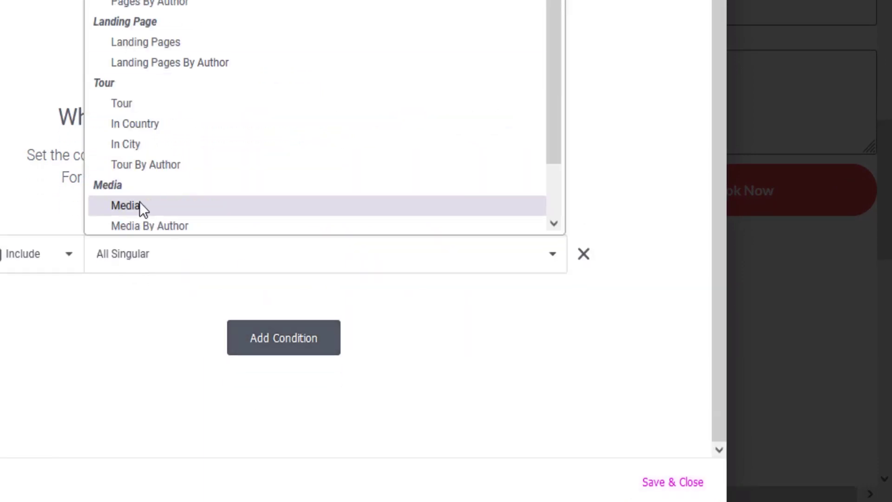
left_click(138, 107)
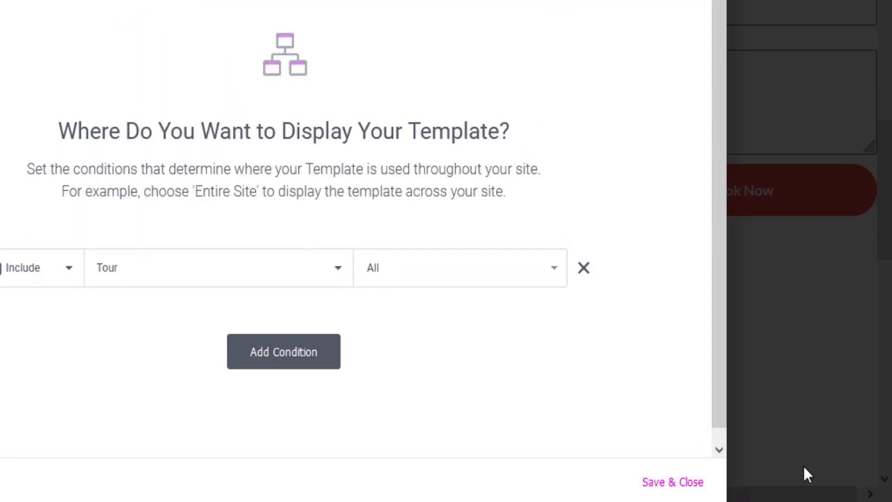
left_click(661, 488)
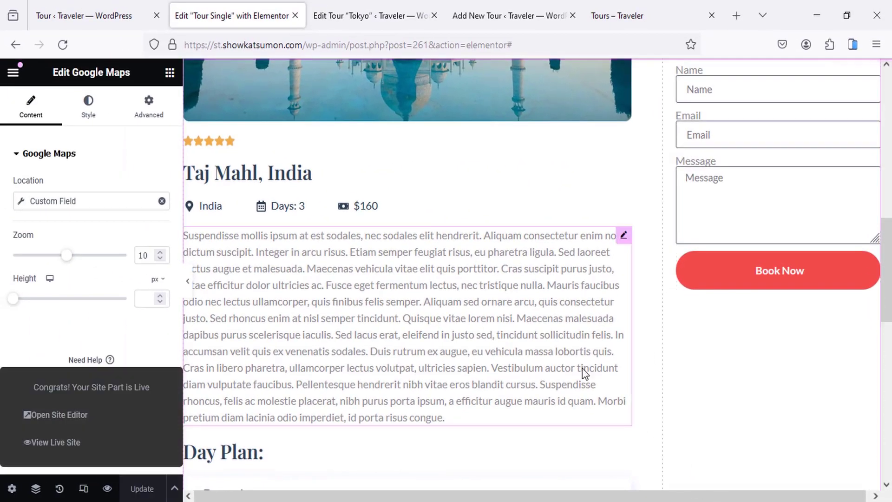
left_click(104, 1)
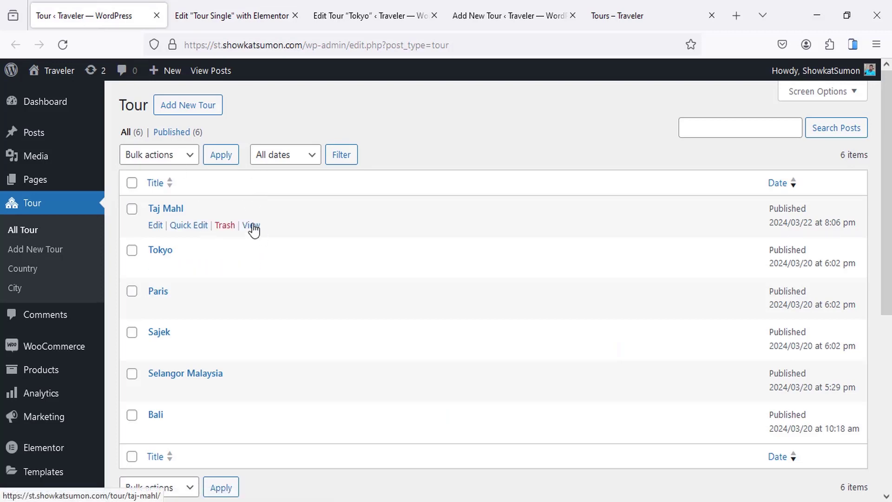
Step: Review the live Taj Mahl tour page's title, location, days, price and description
middle_click(260, 231)
left_click(218, 6)
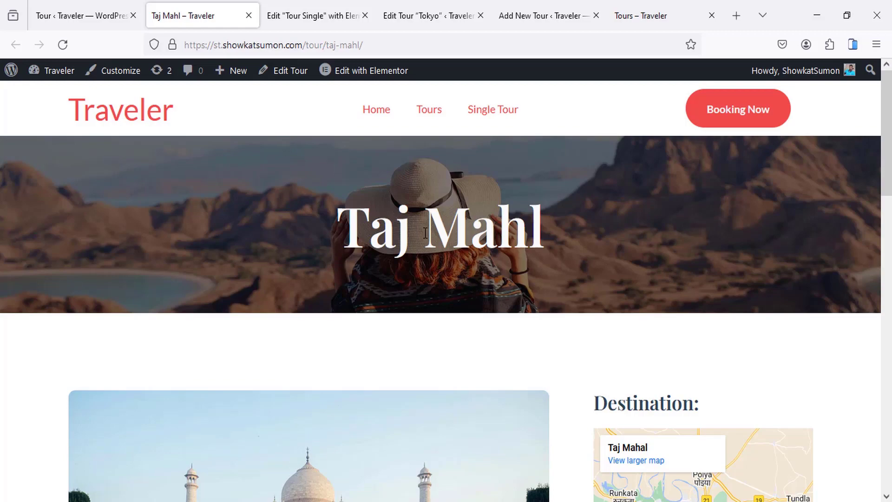
left_click_drag(340, 227, 558, 238)
left_click(564, 239)
scroll(408, 255, "down", 8)
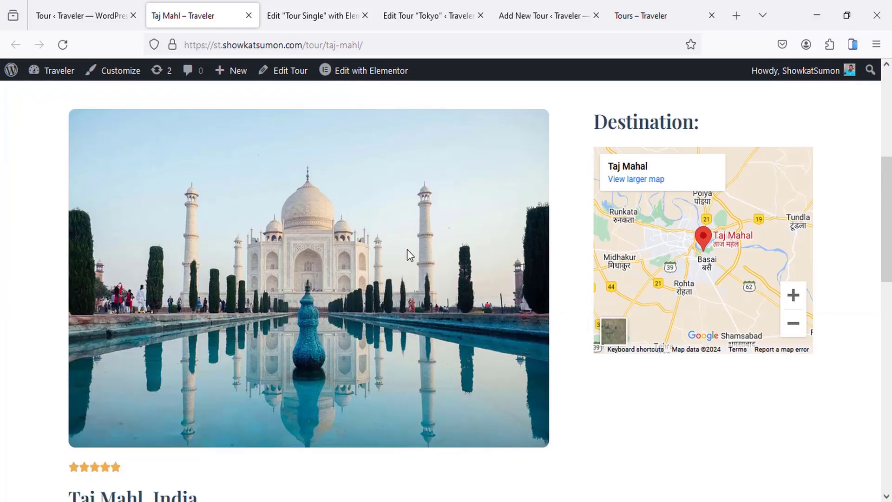
left_click_drag(117, 361, 199, 362)
scroll(164, 324, "down", 3)
left_click_drag(164, 320, 280, 380)
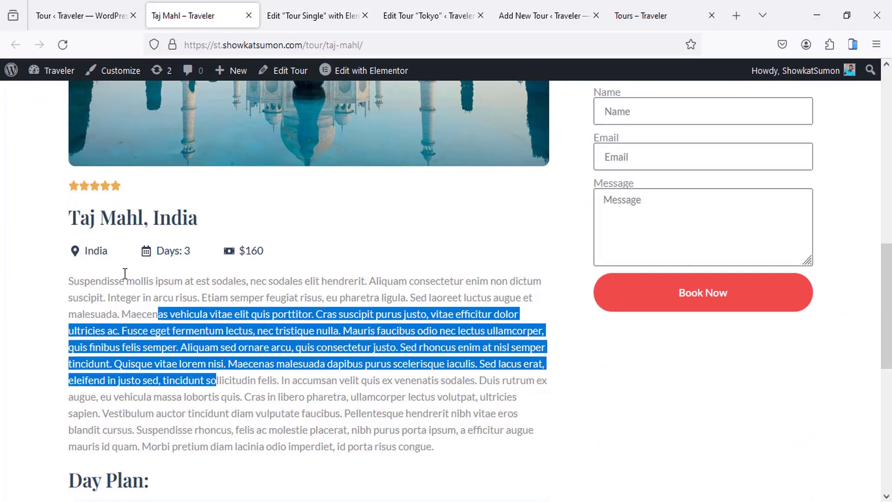
left_click_drag(83, 253, 278, 250)
left_click(314, 283)
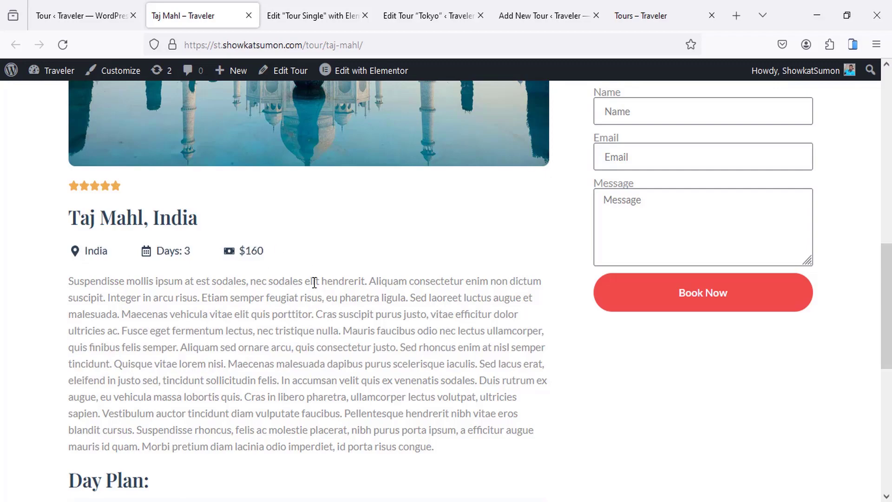
scroll(314, 282, "down", 3)
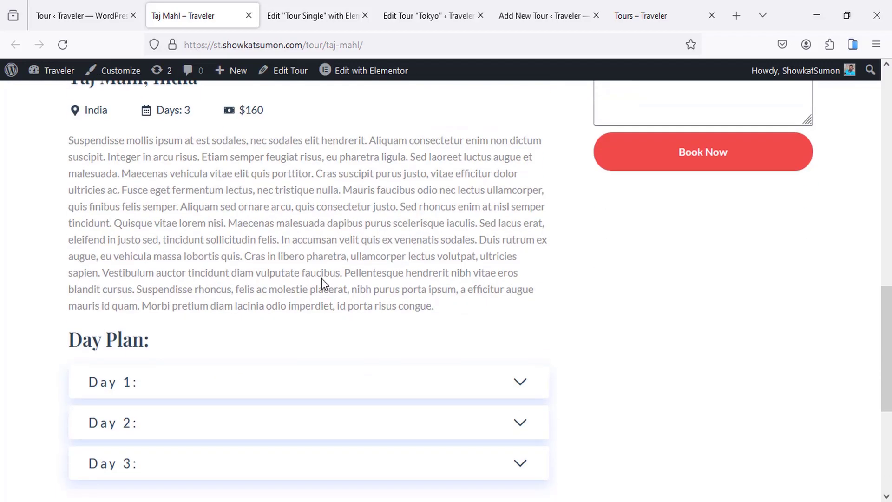
scroll(321, 278, "up", 10)
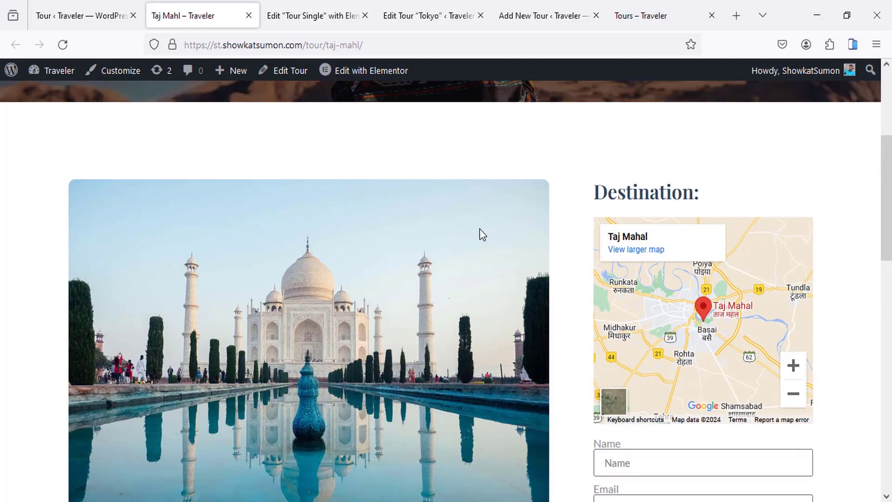
middle_click(199, 2)
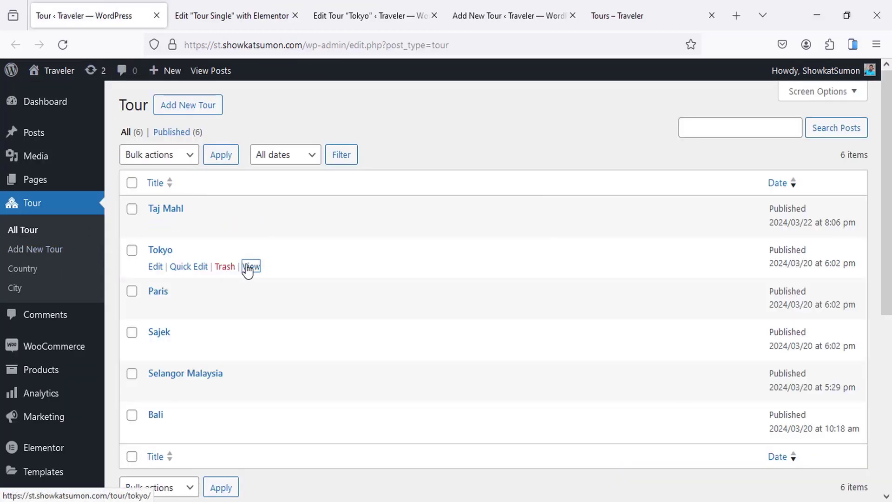
Step: Open the live Tokyo tour page and check its title banner and destination map
middle_click(251, 266)
left_click(215, 6)
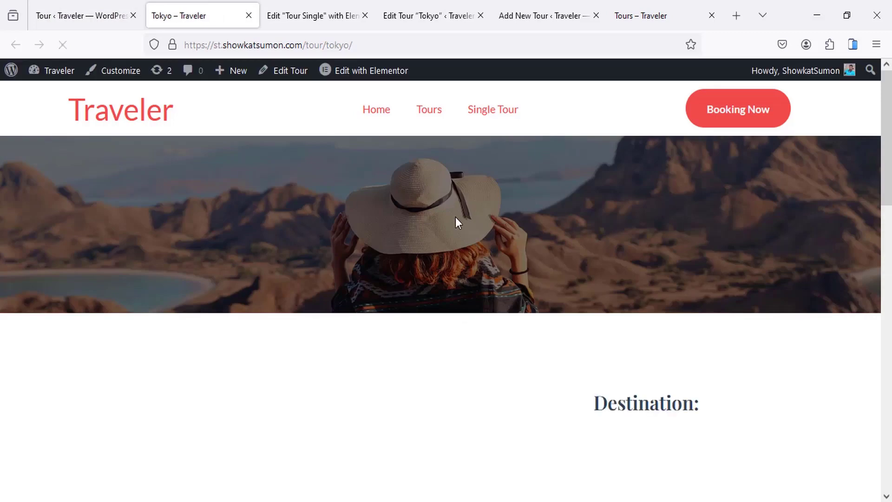
scroll(441, 245, "down", 8)
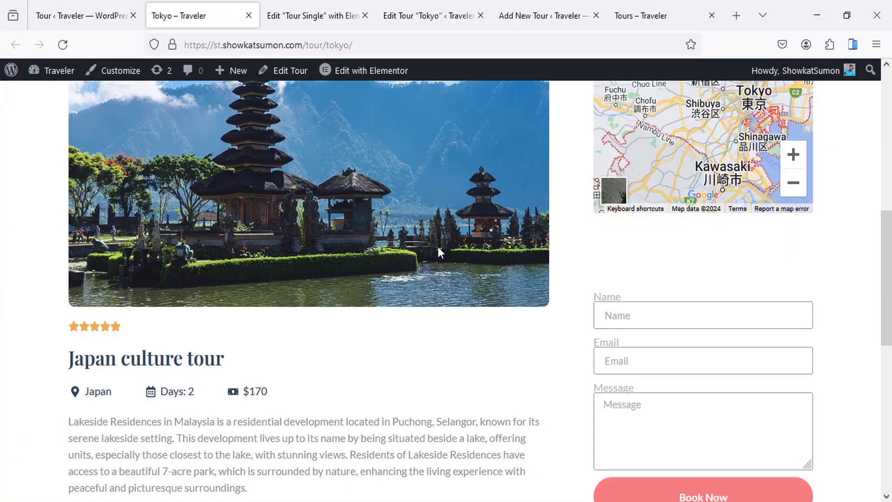
scroll(434, 249, "up", 3)
scroll(429, 250, "up", 5)
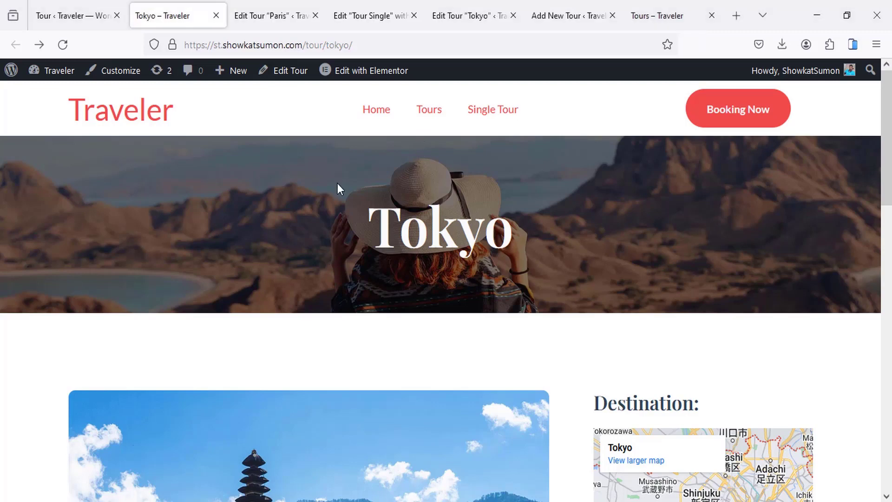
Step: Browse the live site's Tours listing page
left_click(425, 113)
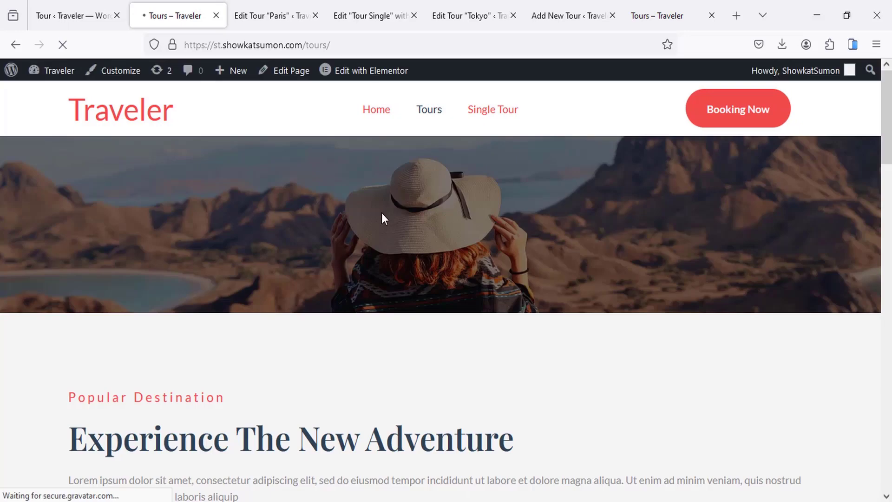
scroll(374, 216, "down", 10)
scroll(375, 216, "down", 3)
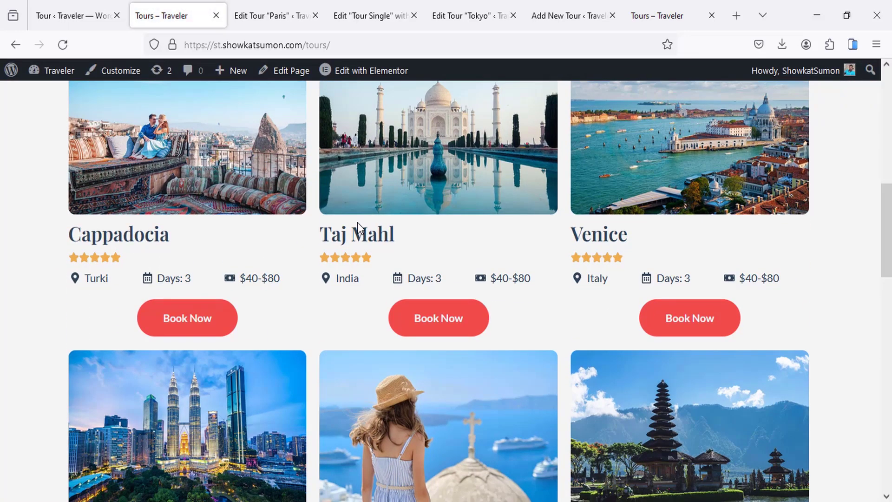
scroll(359, 224, "down", 2)
scroll(353, 226, "up", 15)
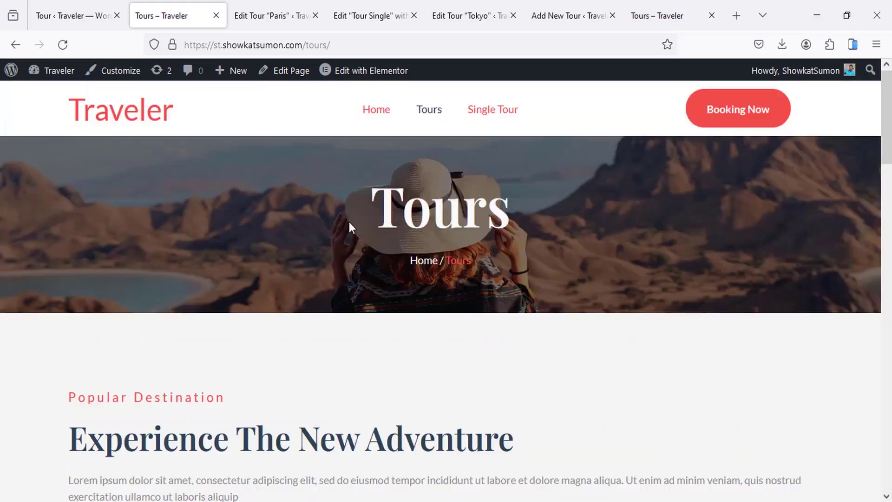
Step: View the Home page's Cappadocia, Taj Mahl and Venice cards and open it in Elementor
left_click(374, 110)
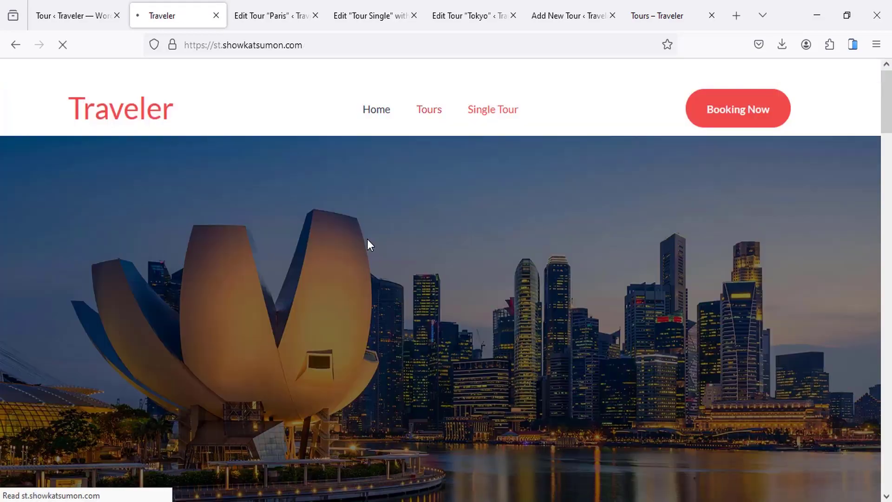
scroll(372, 283, "down", 5)
scroll(364, 284, "down", 6)
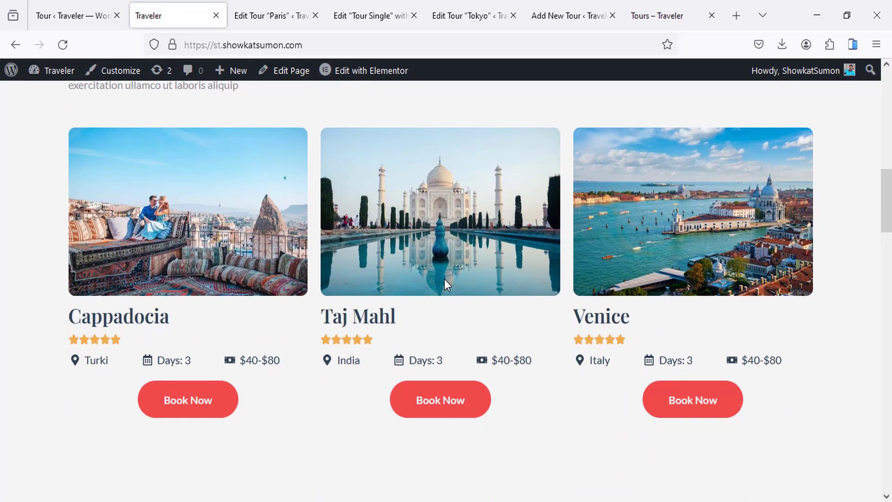
scroll(444, 279, "up", 10)
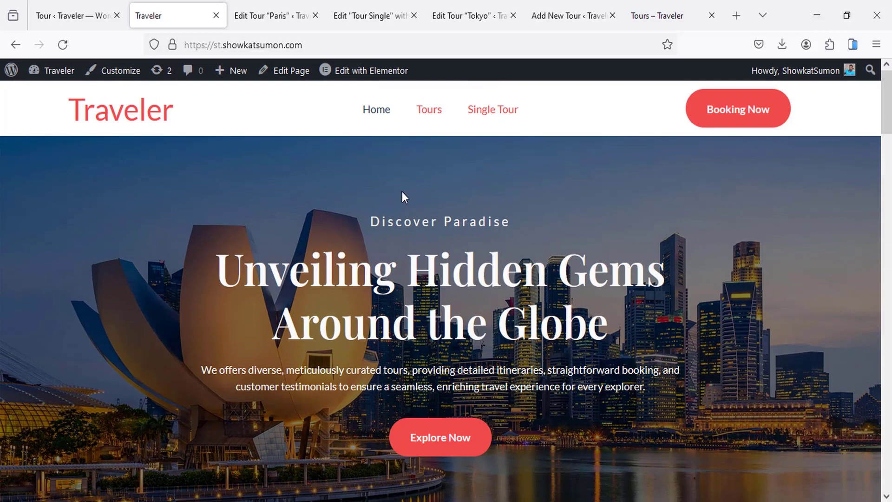
middle_click(355, 83)
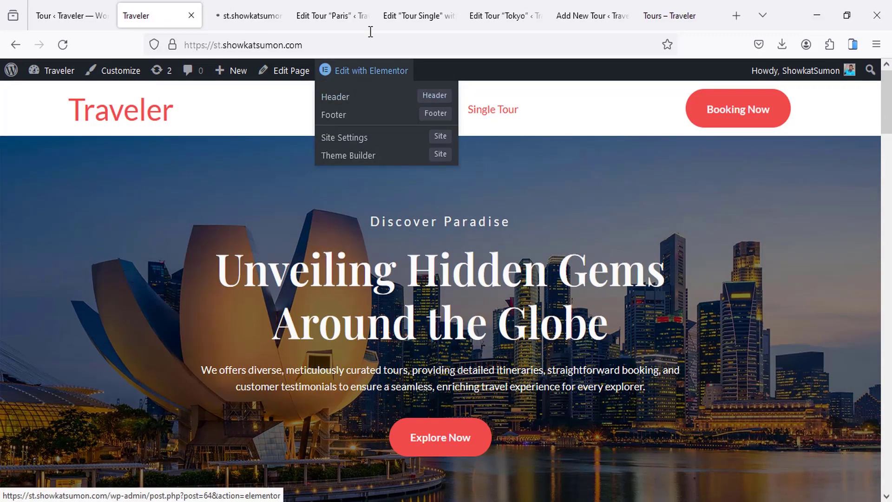
Step: Add a Posts widget in a new container below the Home page tour cards
left_click(230, 12)
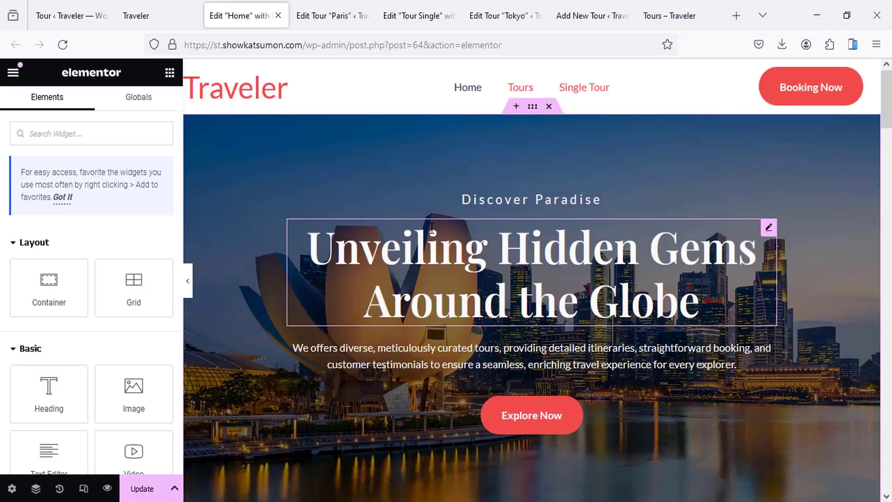
scroll(449, 204, "down", 10)
scroll(449, 206, "down", 5)
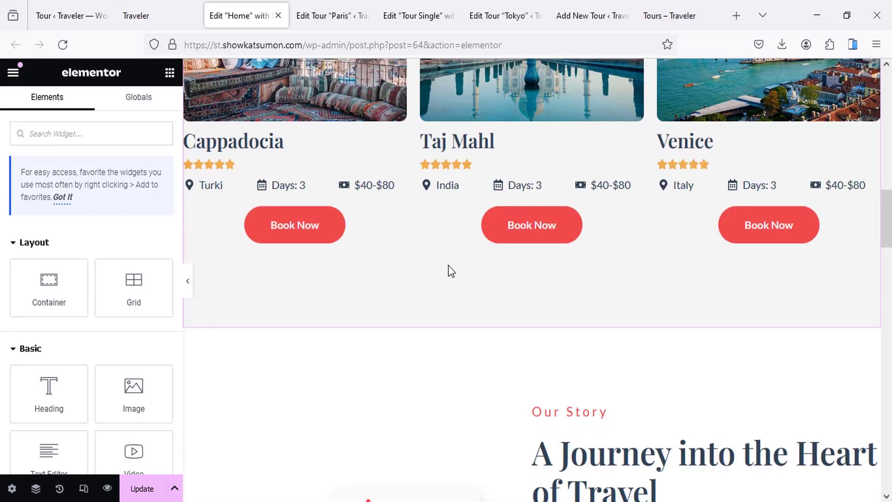
left_click(516, 321)
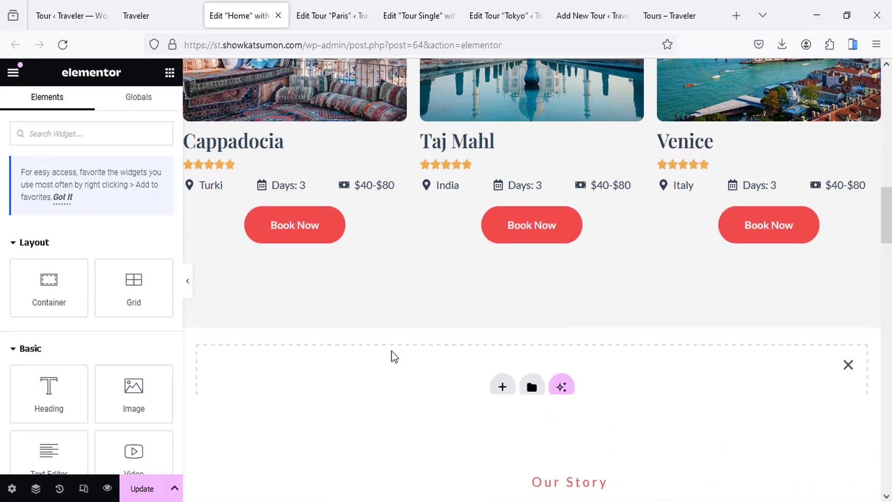
left_click(75, 134)
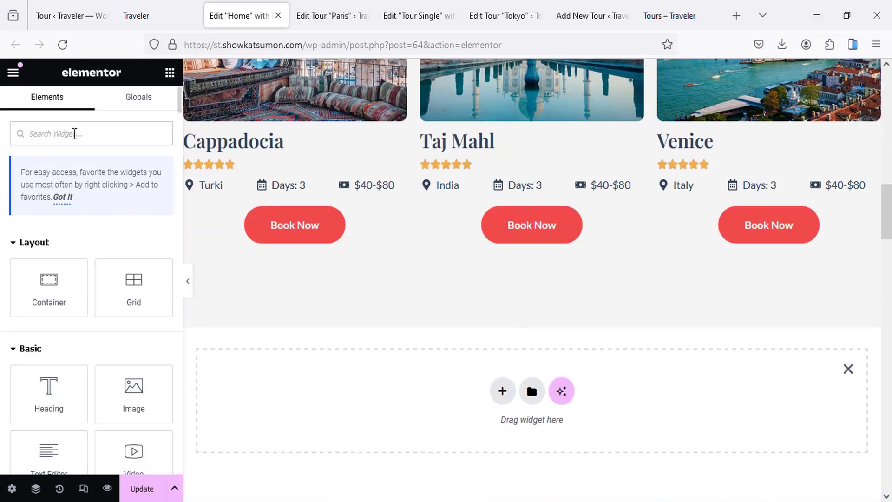
type("post")
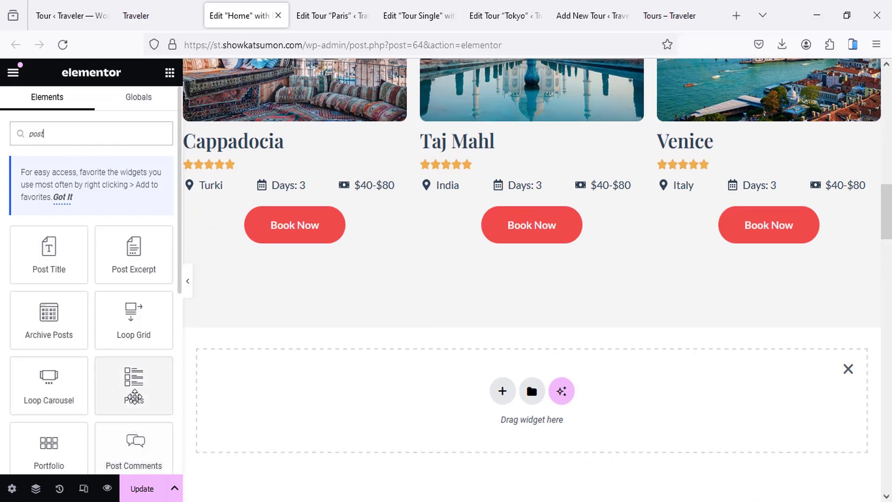
left_click_drag(134, 396, 386, 393)
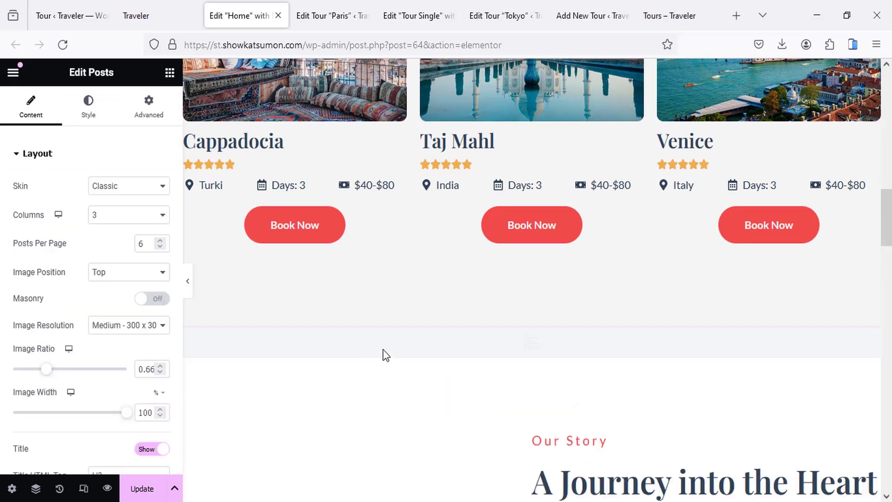
Step: Set the Posts widget's Query Source to Tour and review the resulting grid
left_click(47, 161)
left_click(44, 191)
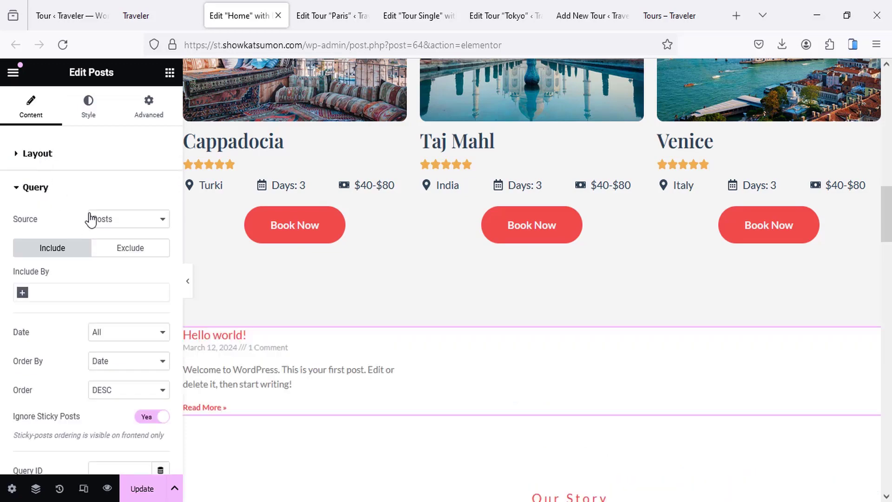
left_click(116, 223)
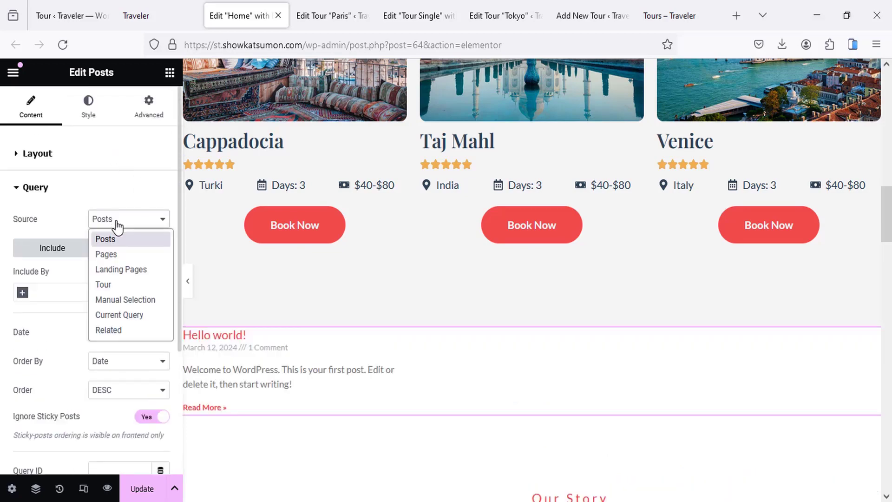
left_click(111, 284)
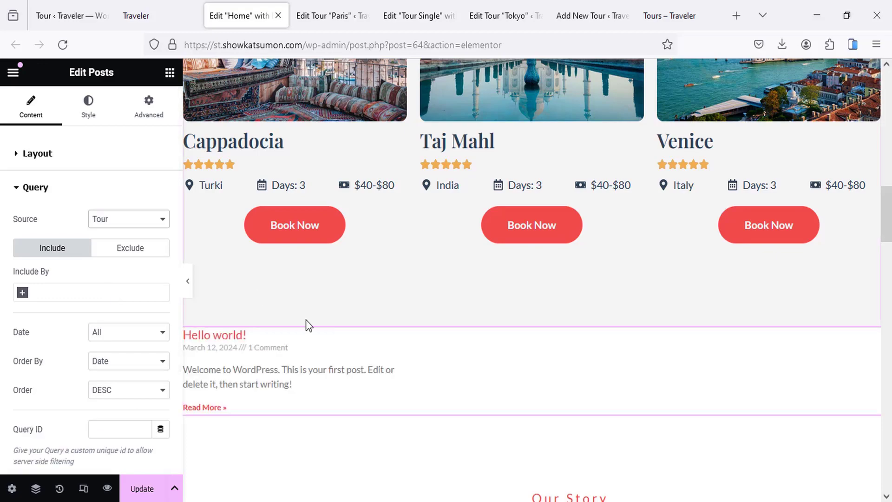
scroll(389, 344, "down", 5)
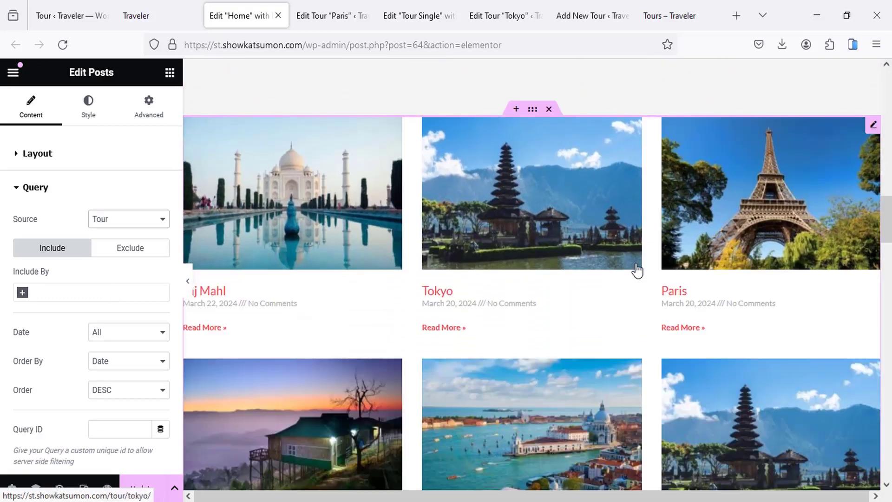
scroll(472, 308, "down", 4)
scroll(449, 266, "up", 3)
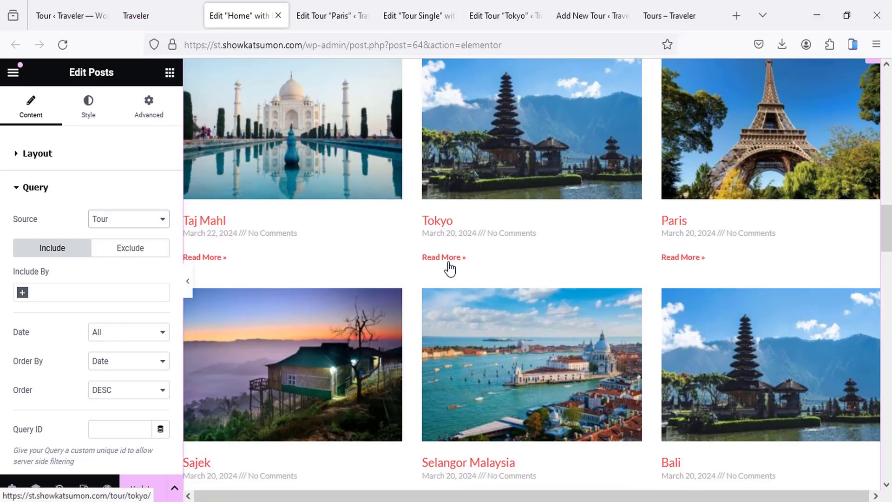
scroll(449, 267, "up", 3)
scroll(413, 269, "up", 5)
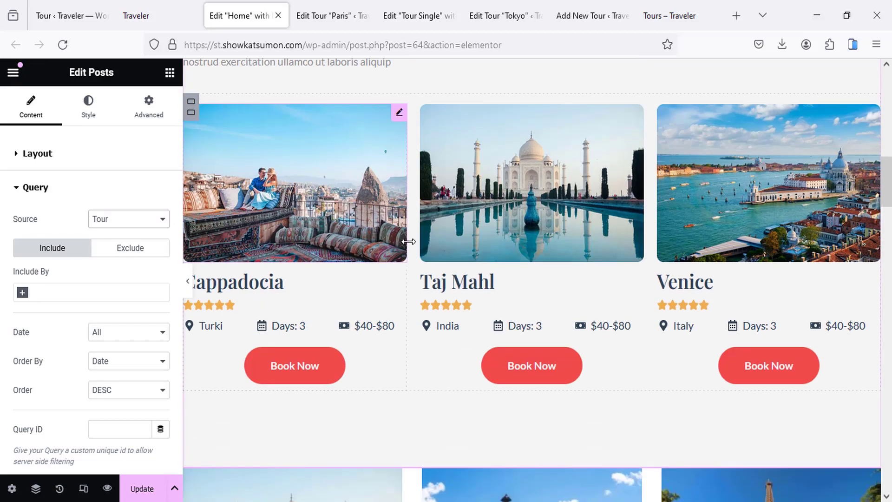
scroll(297, 222, "down", 2)
scroll(310, 208, "up", 4)
scroll(304, 217, "down", 2)
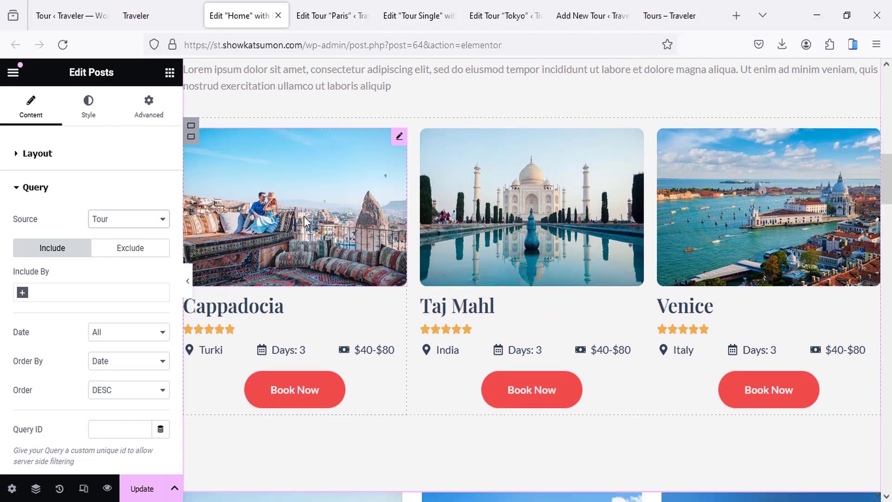
scroll(304, 216, "down", 3)
scroll(228, 162, "down", 3)
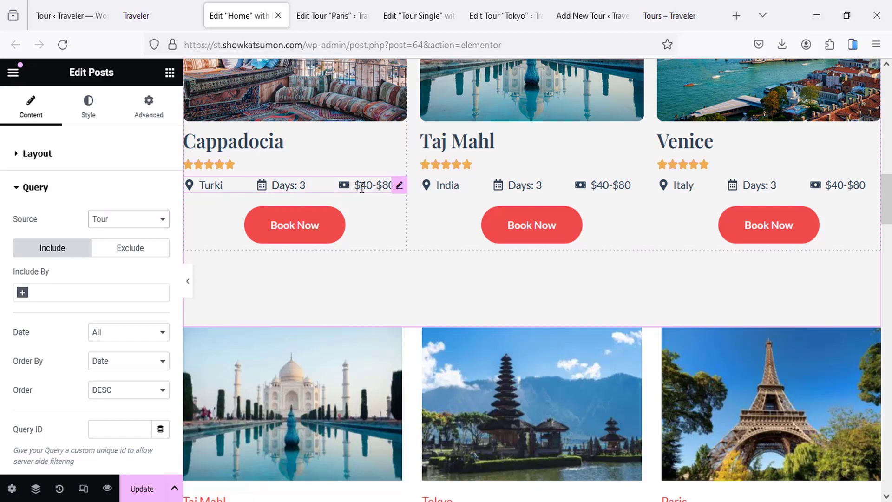
scroll(465, 293, "down", 5)
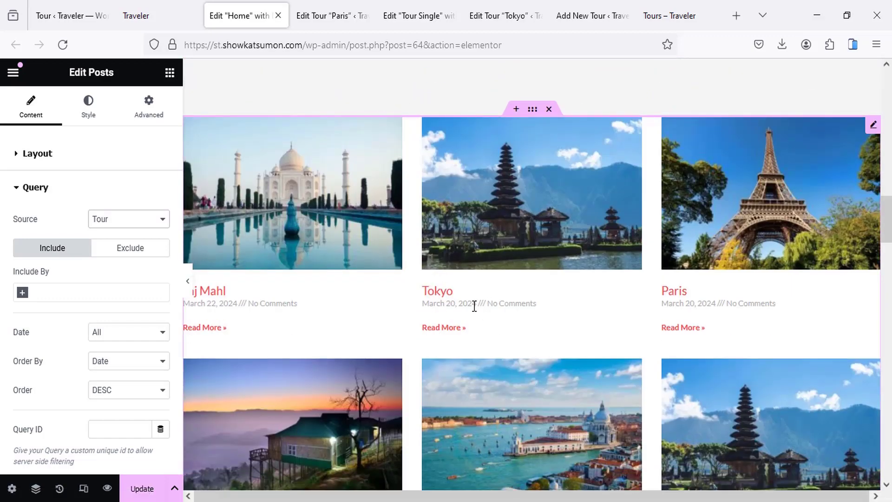
scroll(518, 249, "up", 3)
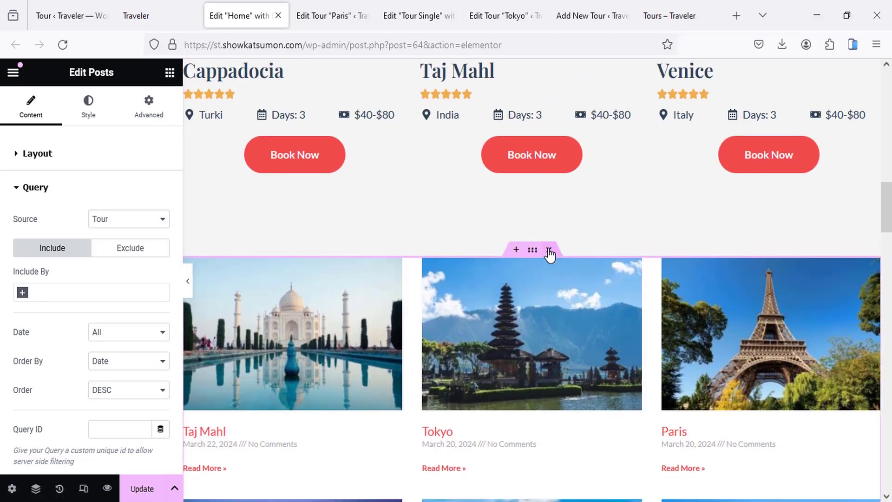
Step: Delete the trial posts grid container and search the widgets for 'loop'
left_click(548, 251)
scroll(382, 317, "up", 5)
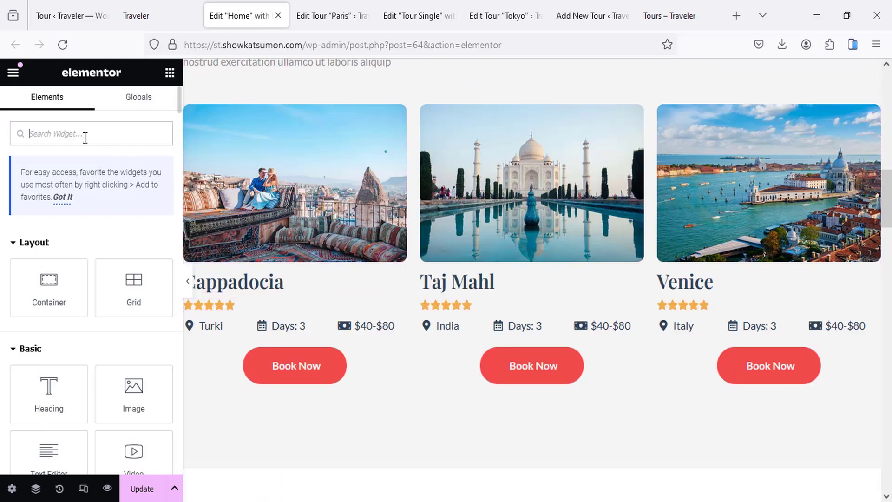
type("o")
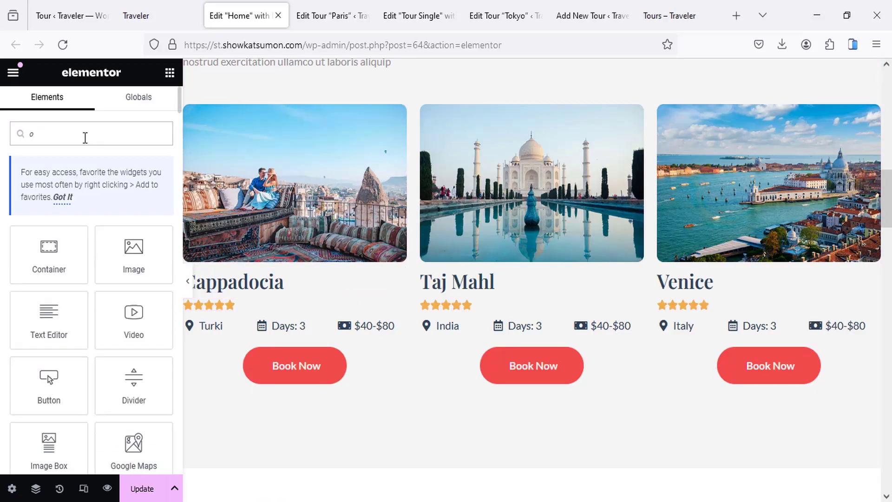
key("BackSpace")
type("oop")
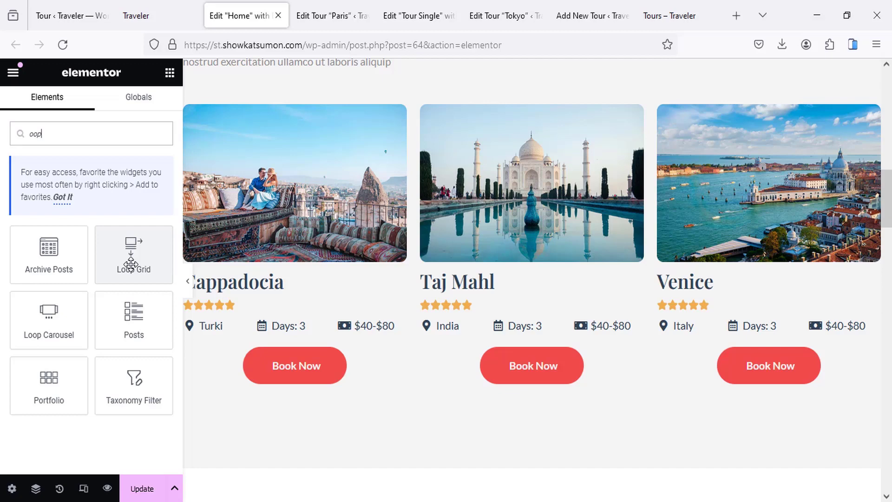
Step: Create a JetEngine listing item named 'Tour Listing' sourced from Tour posts
left_click(98, 15)
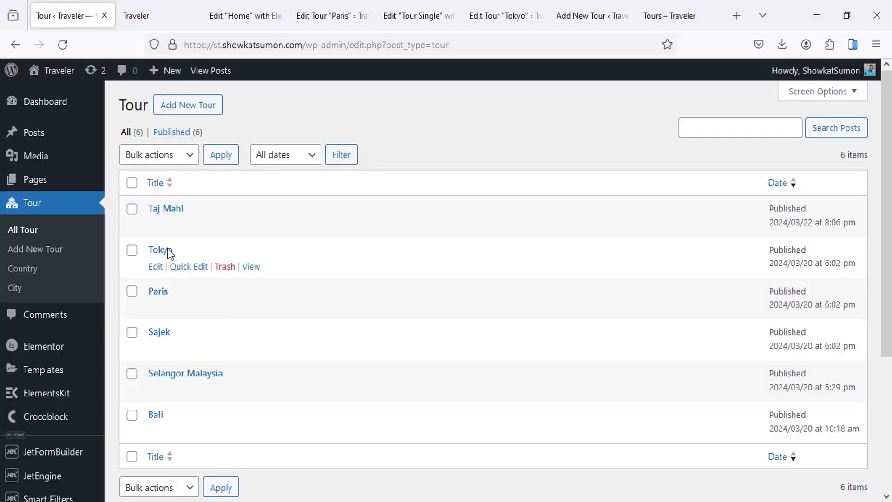
scroll(139, 279, "down", 3)
mouse_move(34, 338)
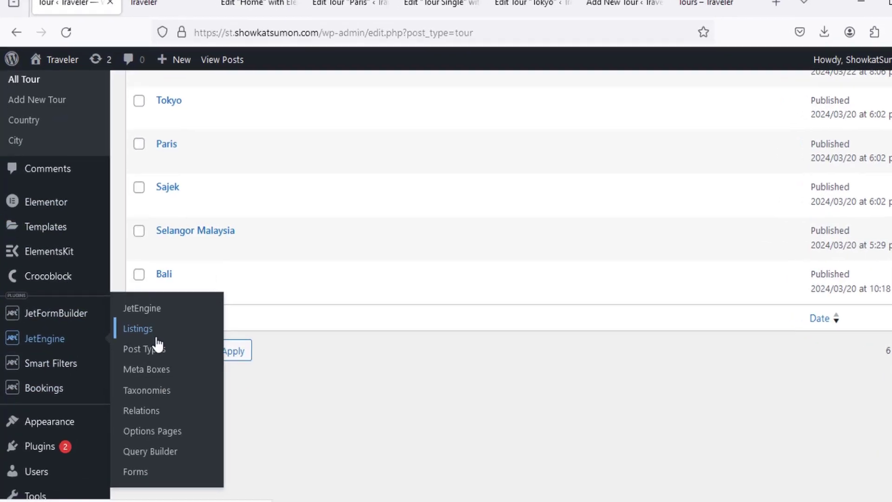
left_click(139, 329)
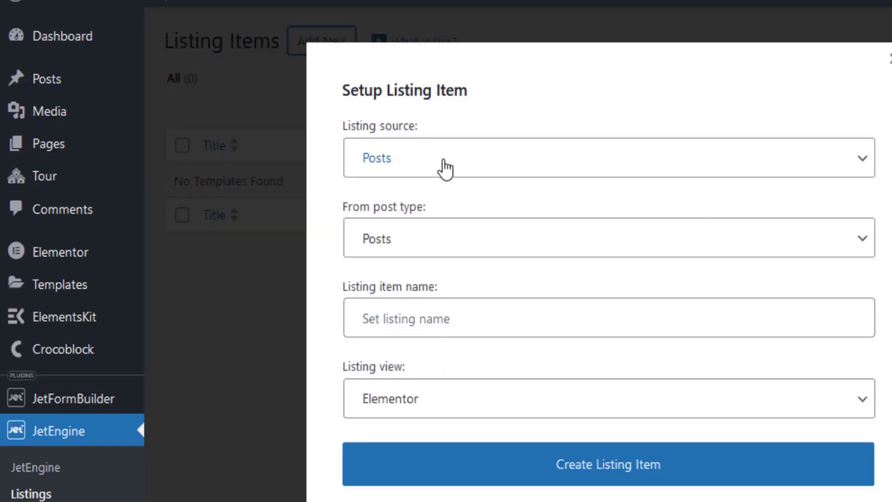
left_click(426, 241)
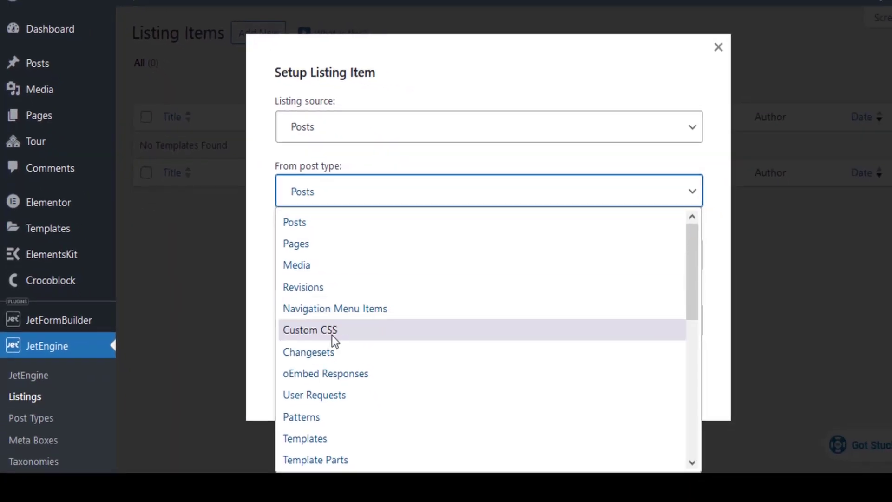
scroll(321, 400, "down", 10)
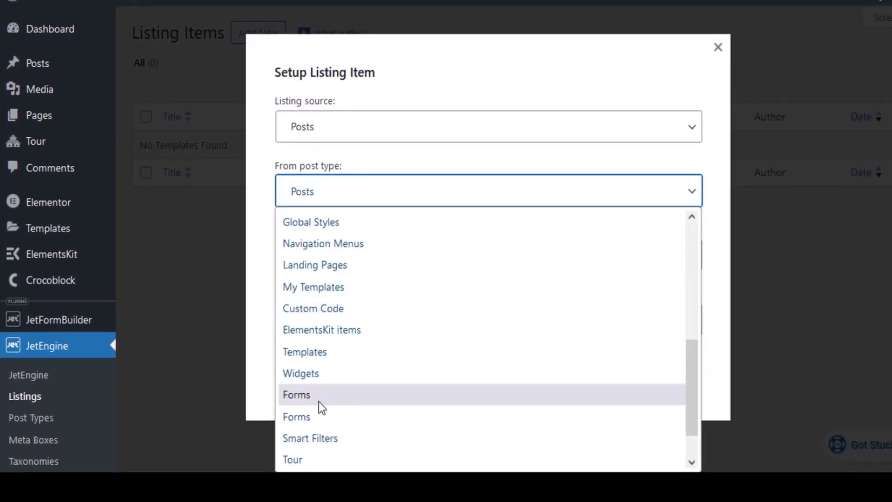
left_click(295, 412)
left_click(339, 253)
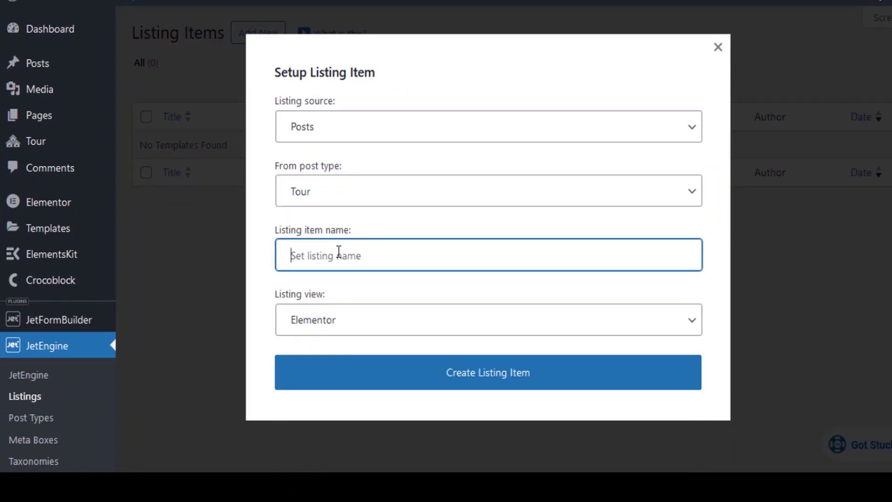
type("Tour Listing")
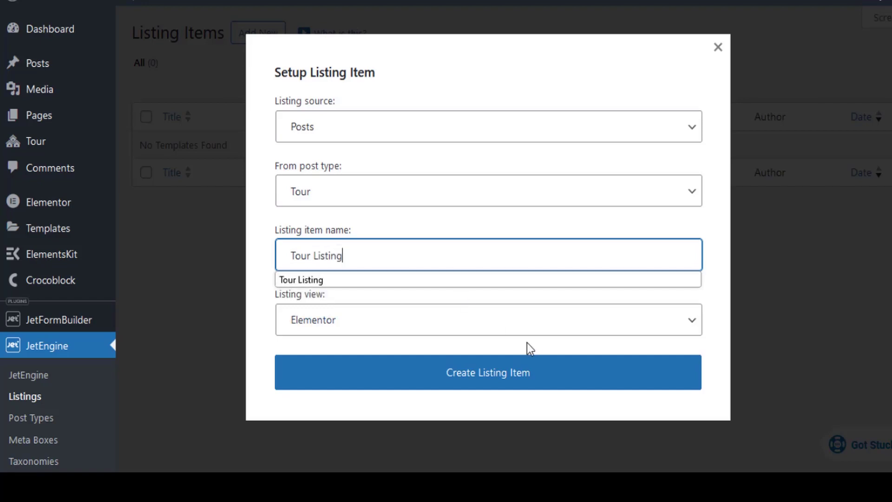
left_click(500, 373)
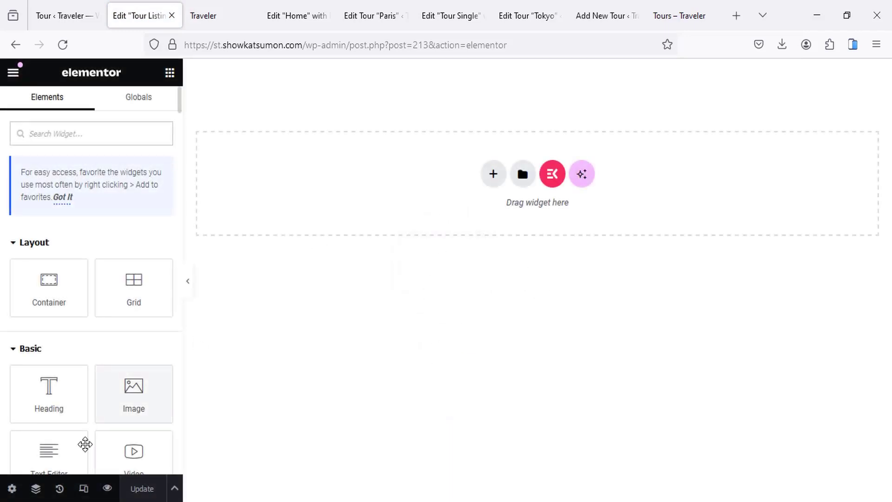
Step: Set the listing item's Preview Width to 400
left_click(9, 489)
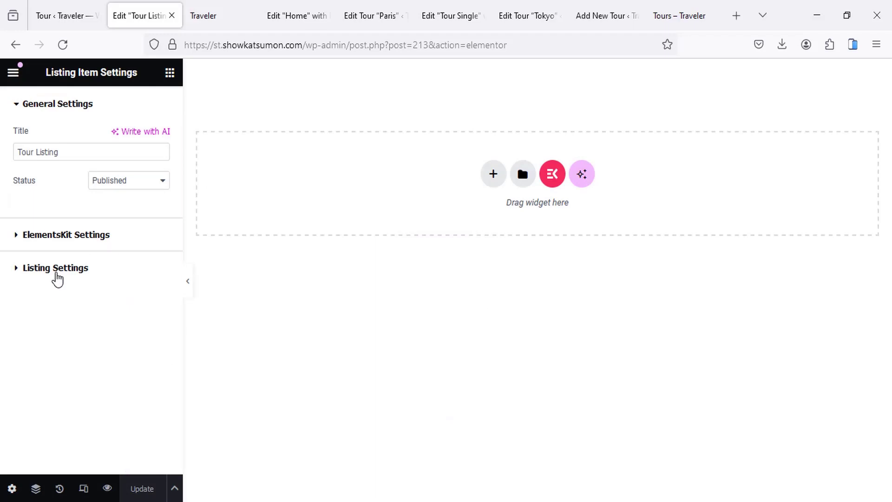
left_click(55, 270)
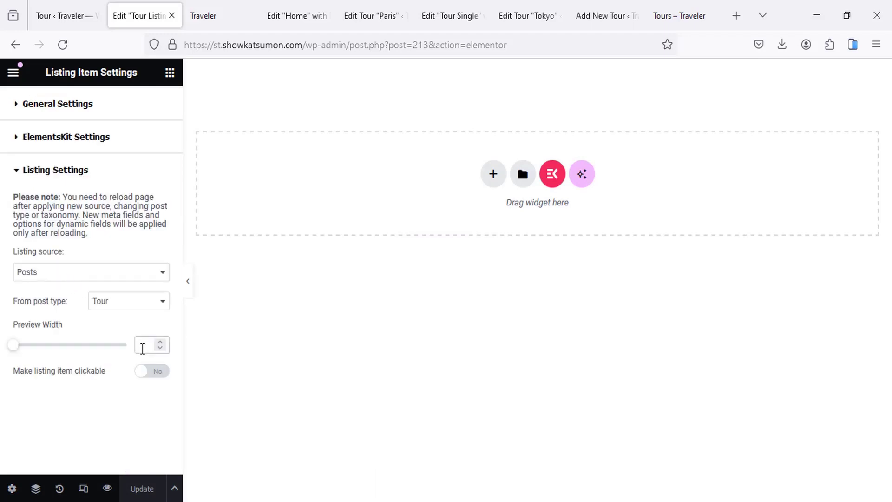
type("400")
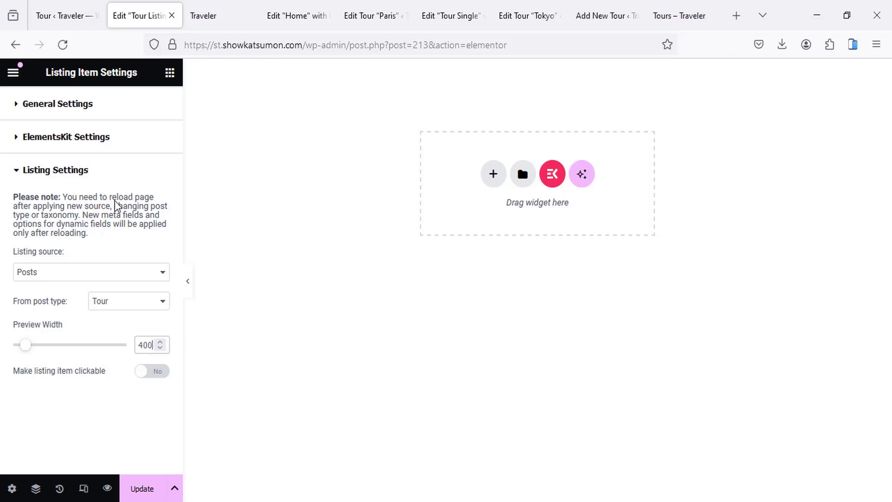
Step: Add an Image widget bound to the tour's Featured Image dynamic tag
left_click(169, 73)
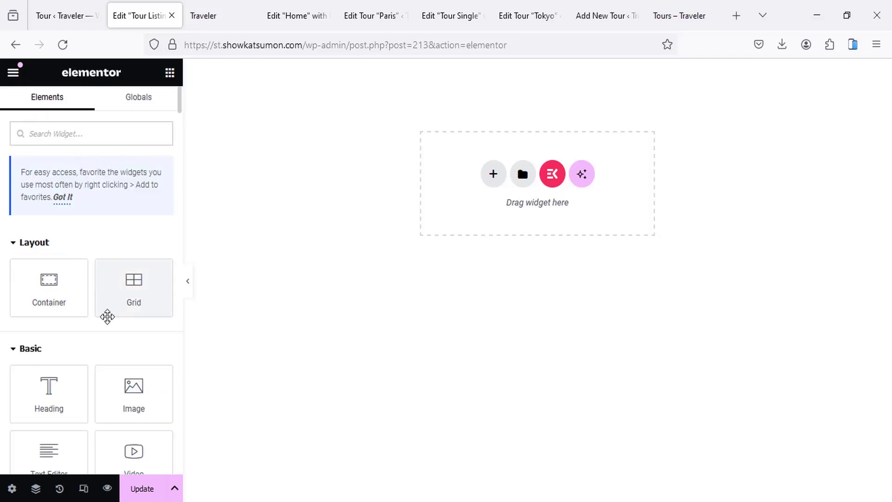
left_click_drag(134, 376, 266, 193)
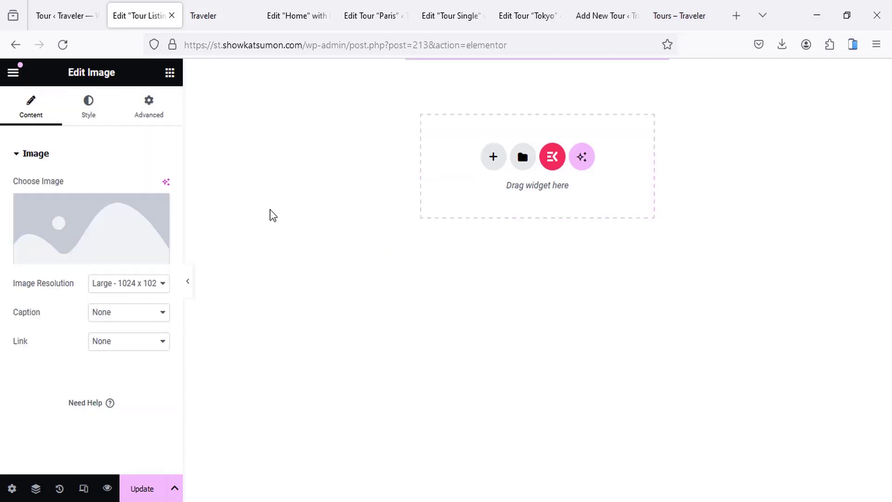
left_click(159, 255)
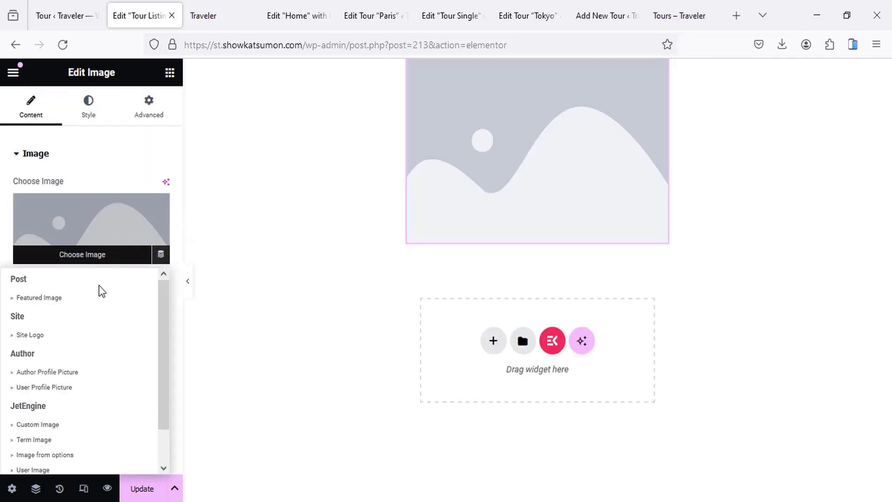
left_click(52, 300)
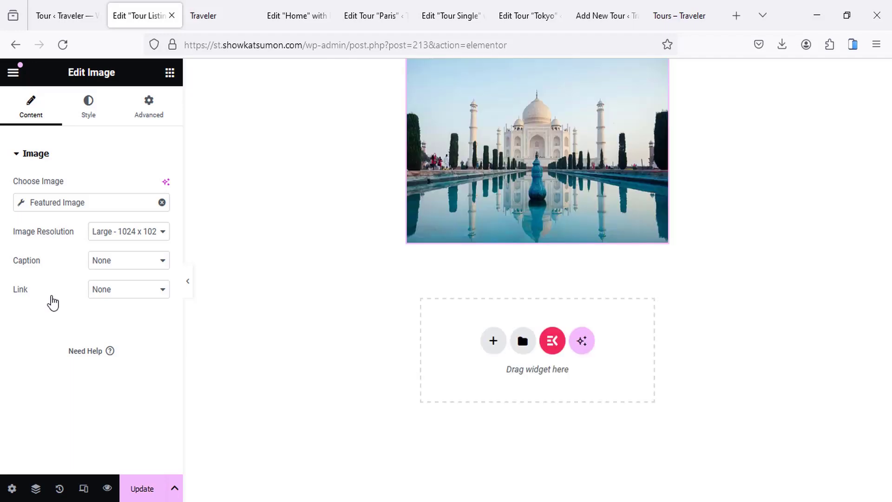
left_click(297, 16)
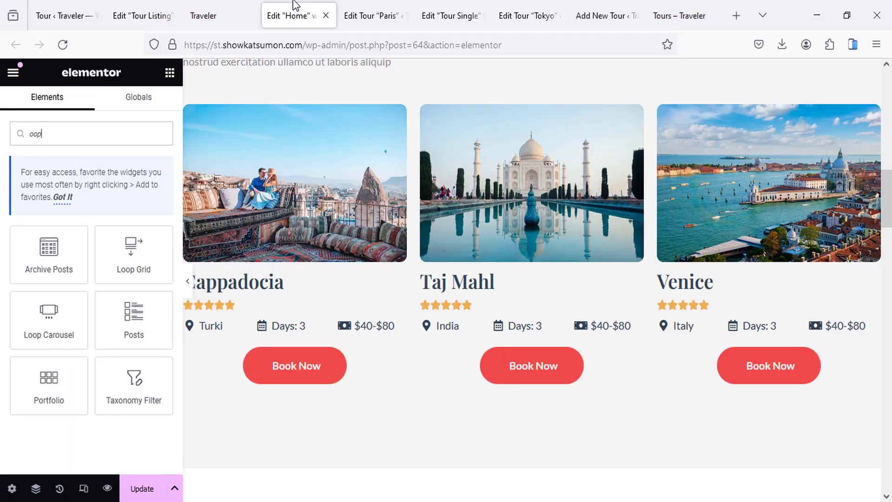
Step: Copy the Cappadocia card from Home into Tour Listing in place of the image, at full width
left_click(191, 114)
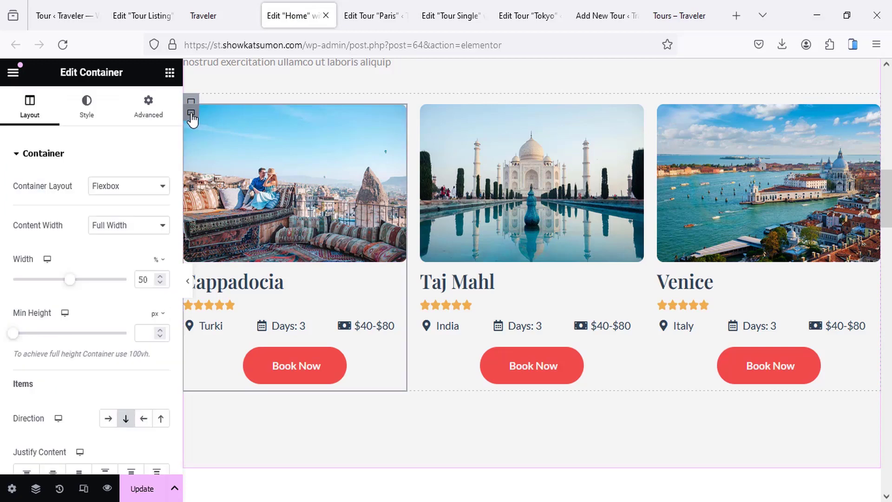
right_click(191, 114)
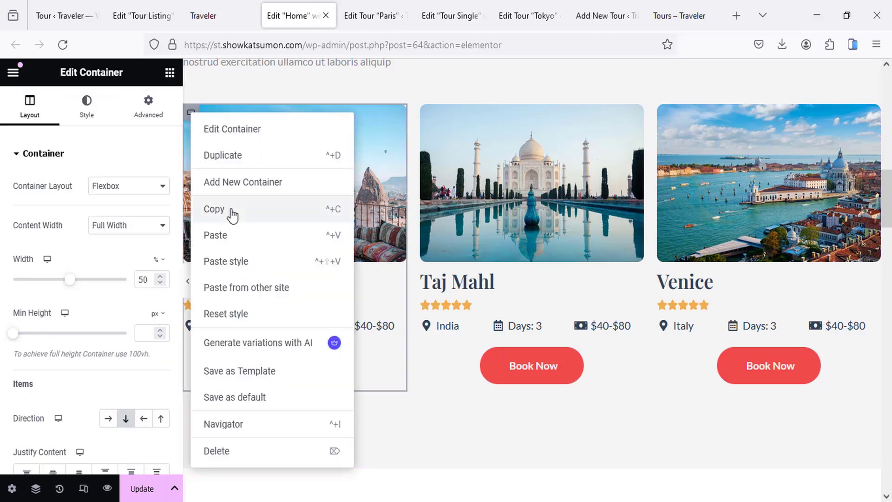
left_click(232, 212)
left_click(150, 6)
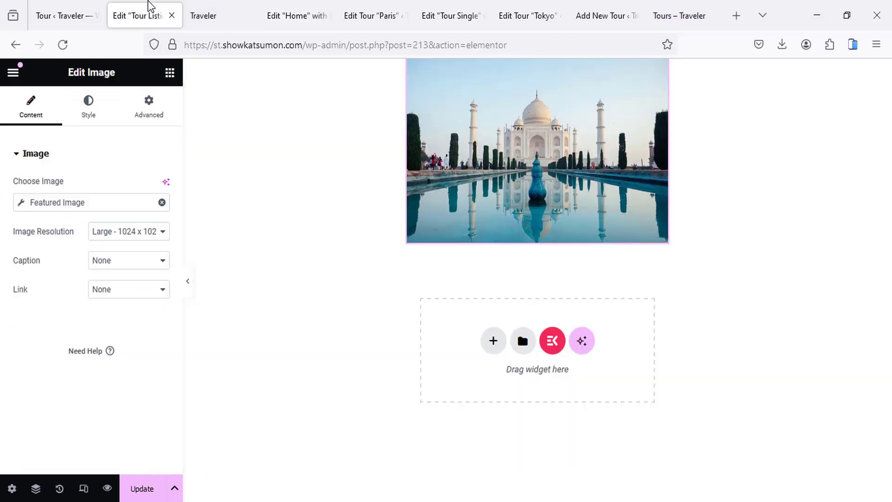
left_click(554, 68)
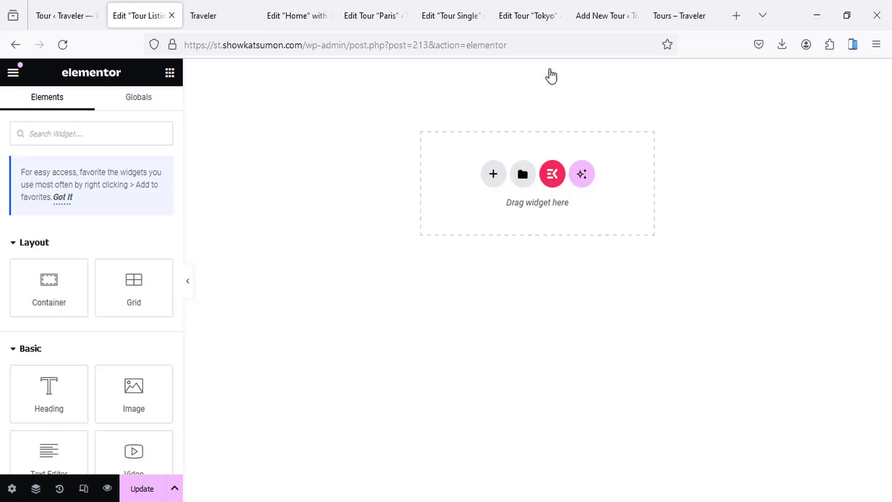
right_click(444, 166)
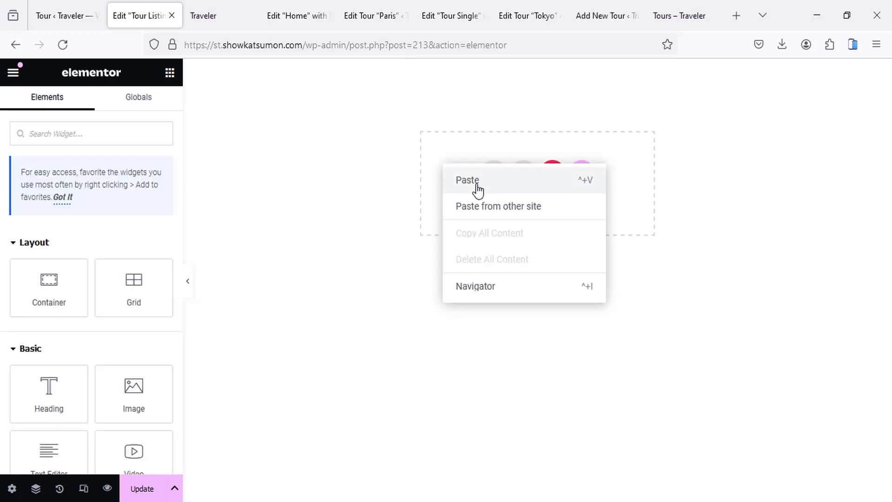
left_click(467, 181)
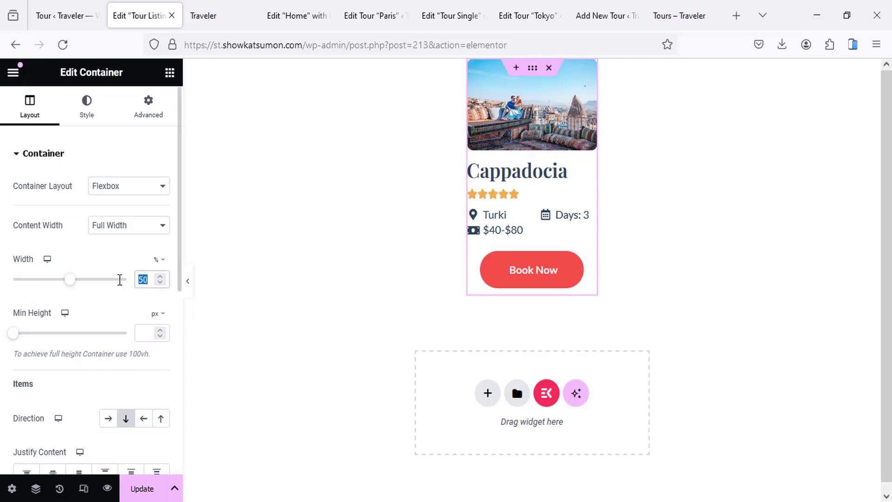
key("BackSpace")
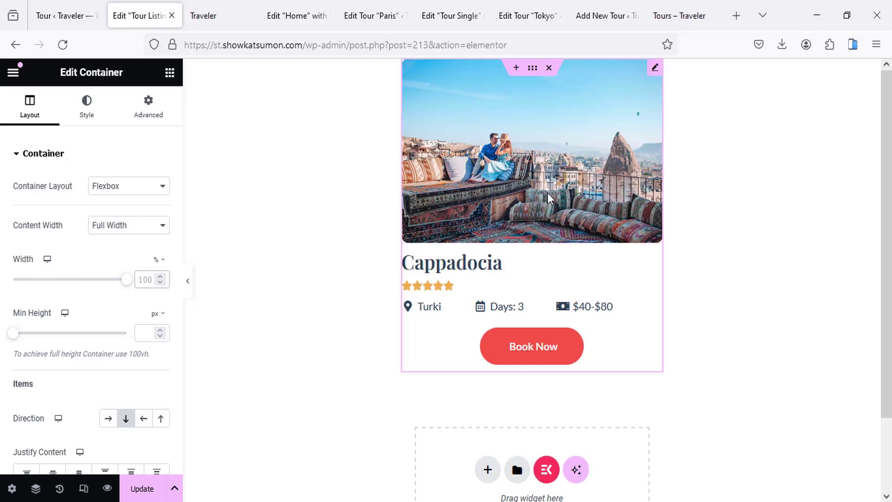
Step: Bind the card image to the tour's Featured Image
left_click(493, 164)
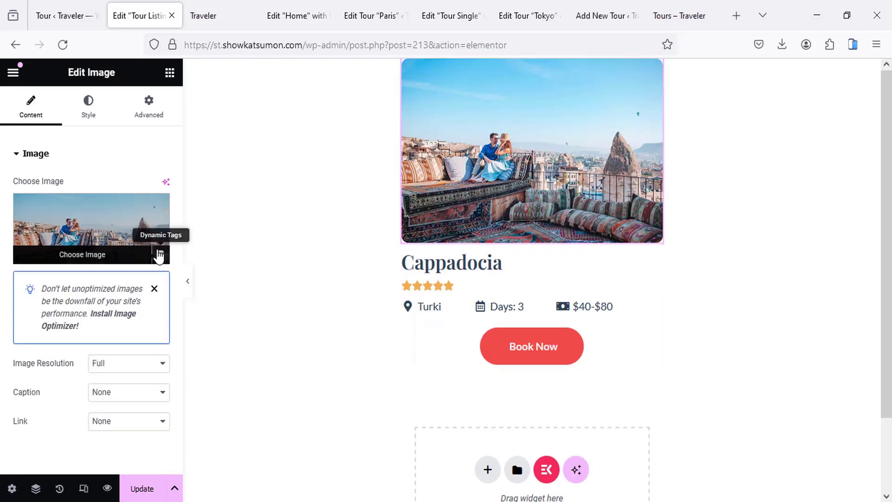
left_click(159, 255)
left_click(55, 300)
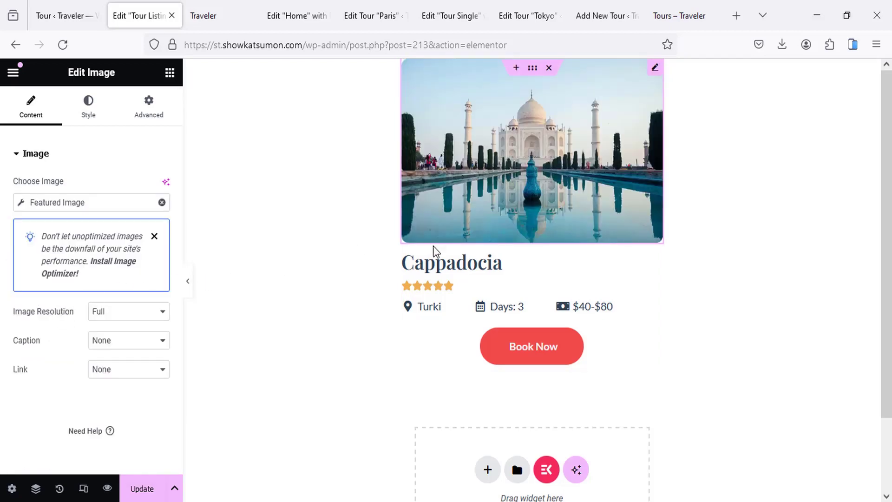
Step: Bind the card heading to the Post Title, now showing Taj Mahl
left_click(487, 263)
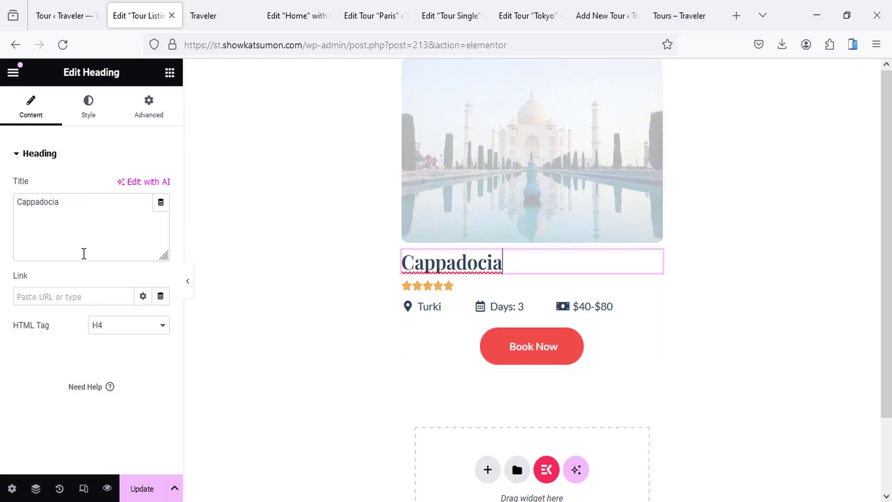
left_click(162, 202)
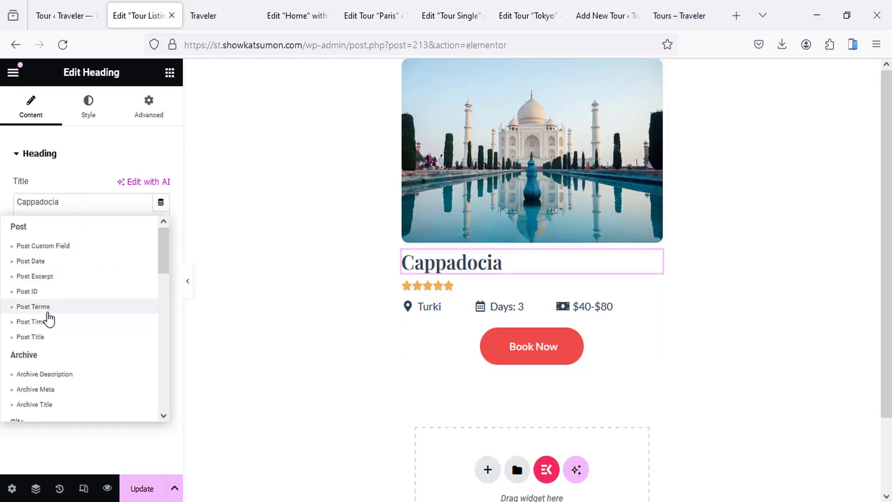
left_click(31, 337)
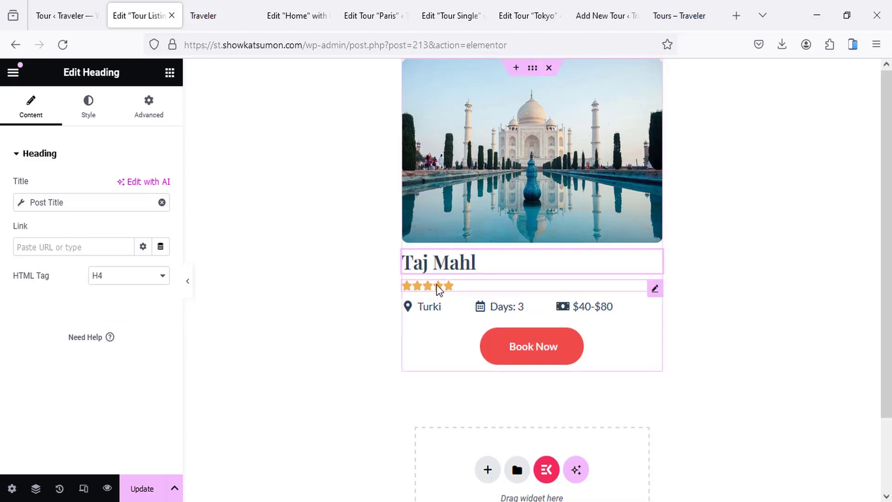
Step: Pull the location item's text from the Country taxonomy's Term name
left_click(448, 311)
left_click(71, 241)
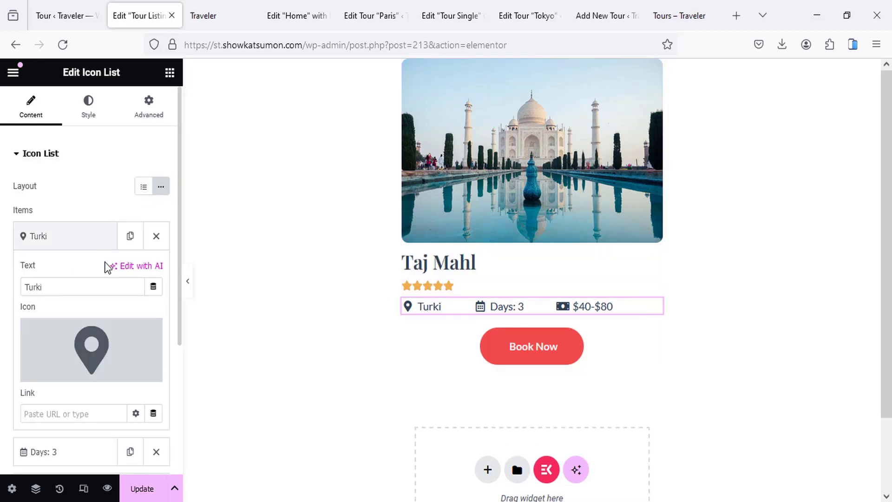
left_click(153, 286)
scroll(196, 209, "down", 3)
scroll(195, 209, "down", 6)
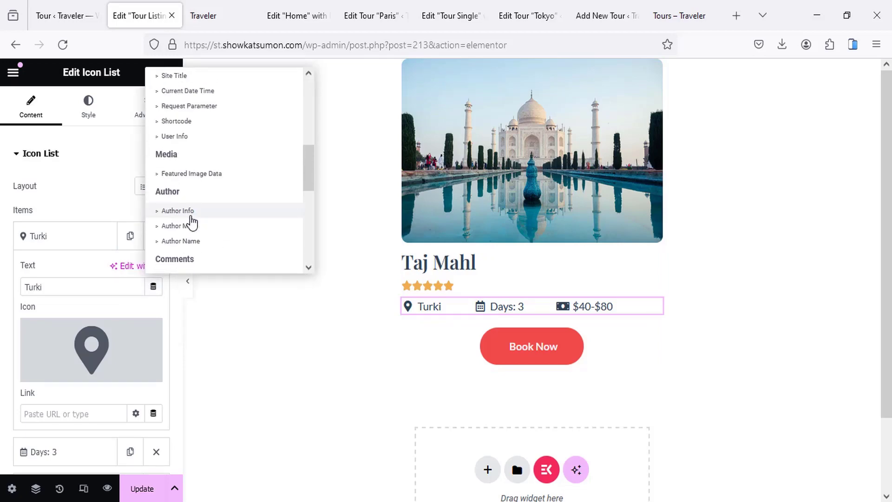
left_click(176, 182)
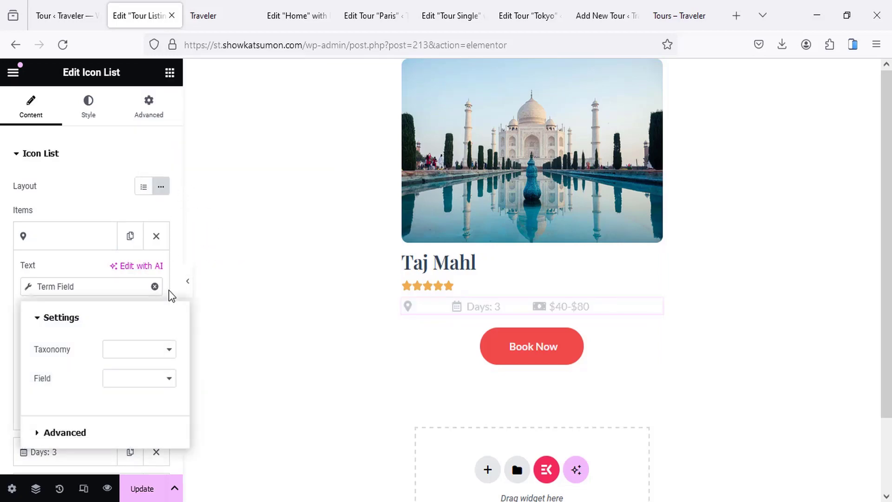
left_click(135, 354)
left_click(133, 298)
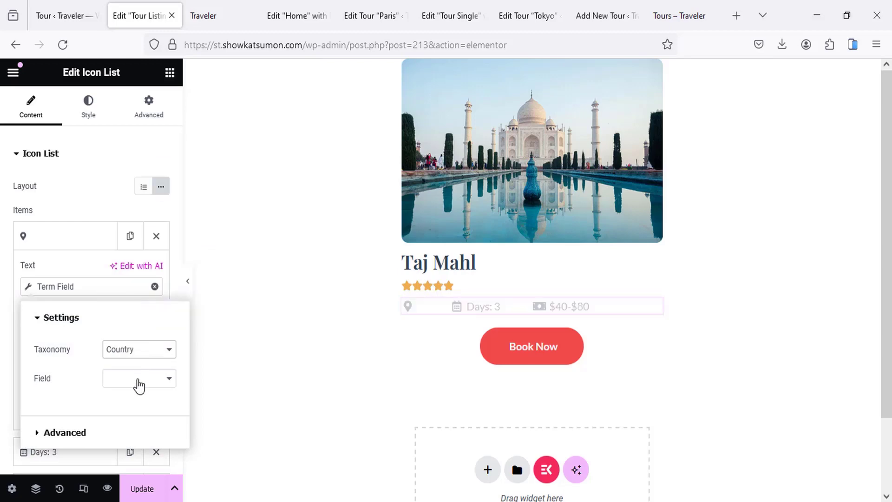
left_click(140, 379)
left_click(130, 399)
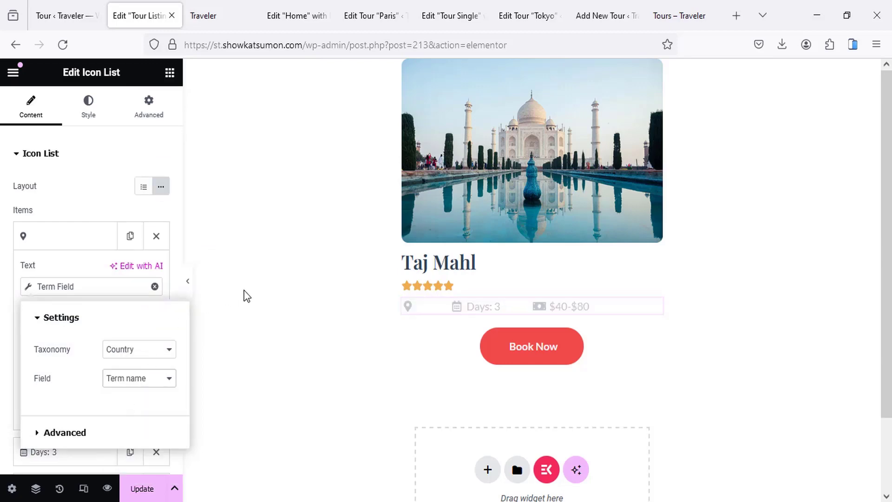
left_click(104, 288)
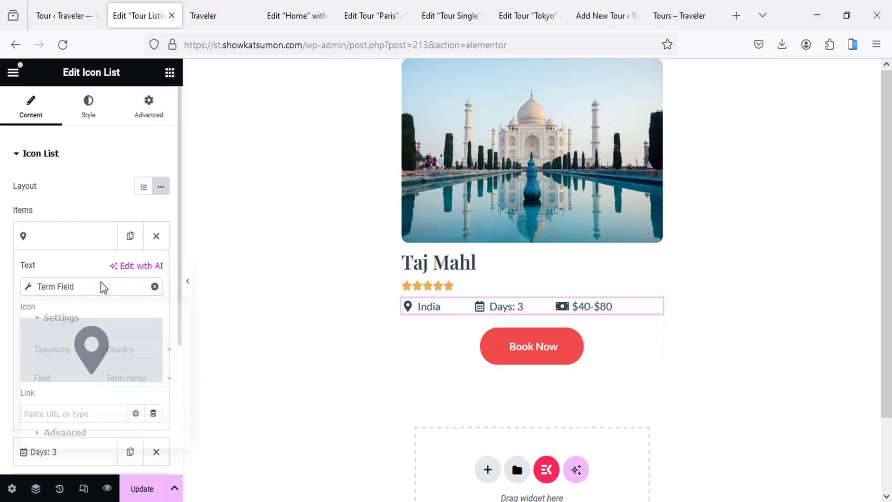
left_click(80, 242)
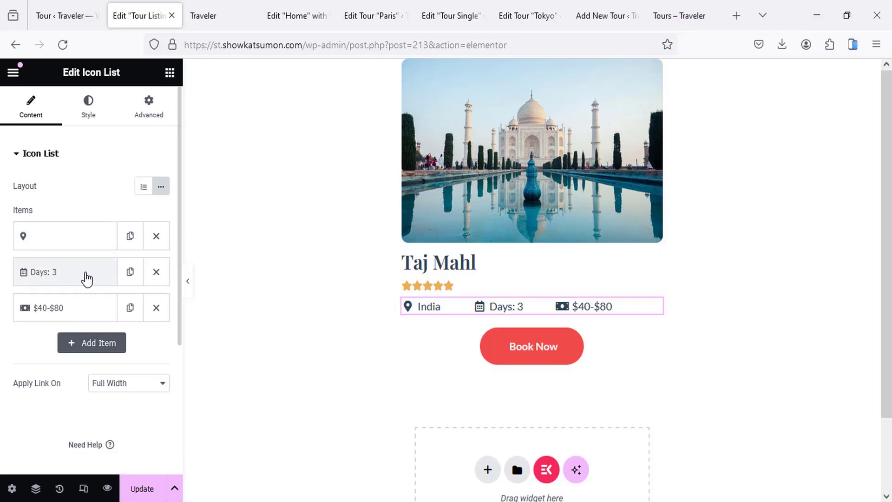
Step: Set the days item to the tour's Days custom field with 'Days:' before it
left_click(86, 279)
left_click(153, 325)
scroll(216, 243, "down", 10)
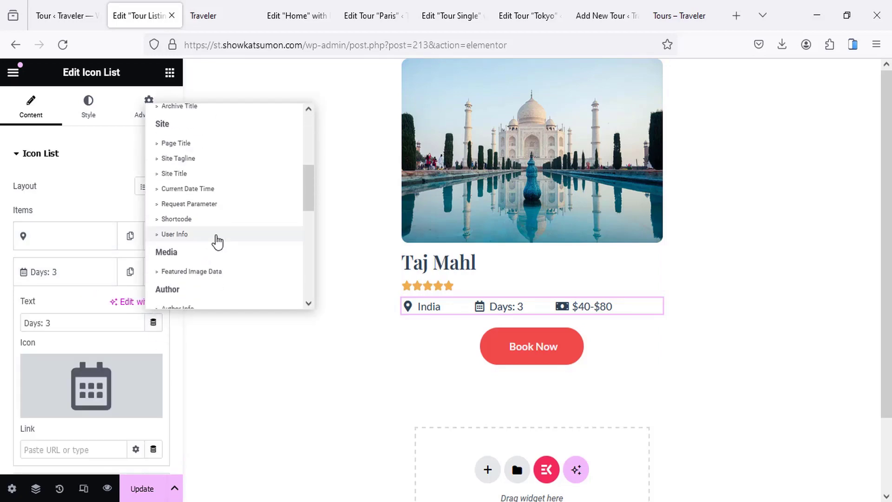
left_click(184, 205)
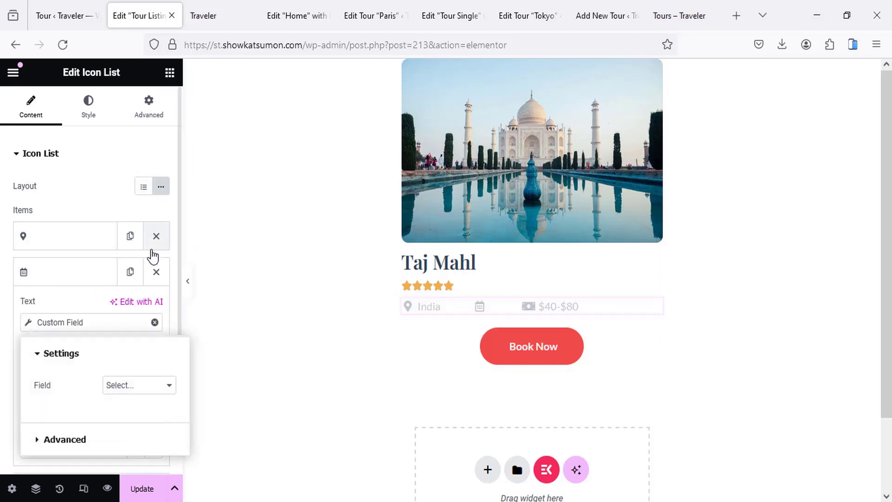
left_click(123, 389)
left_click(131, 259)
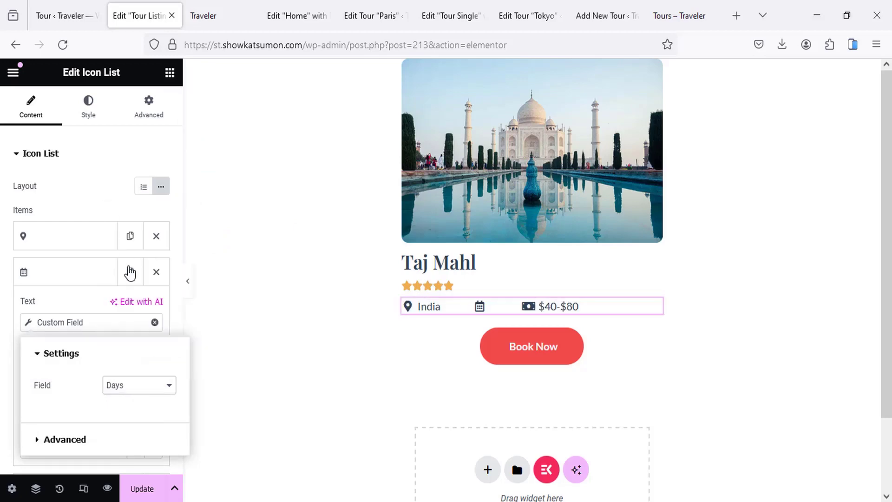
left_click(68, 440)
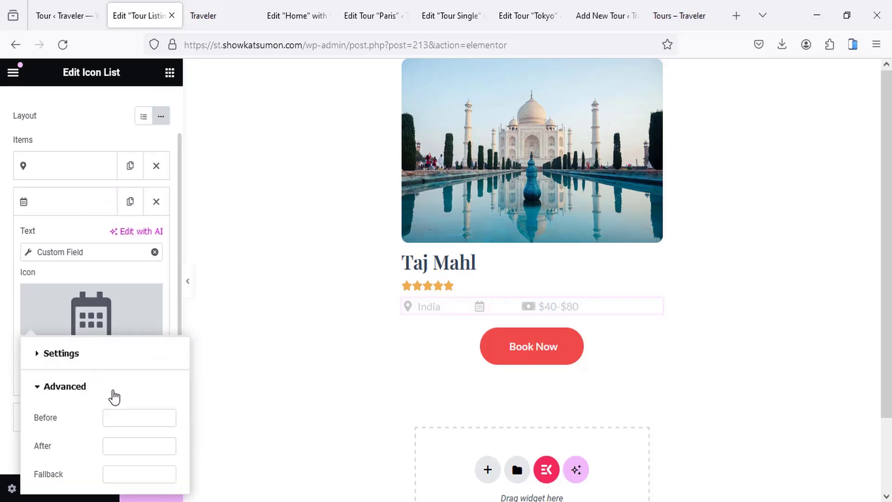
left_click(120, 419)
type("Da")
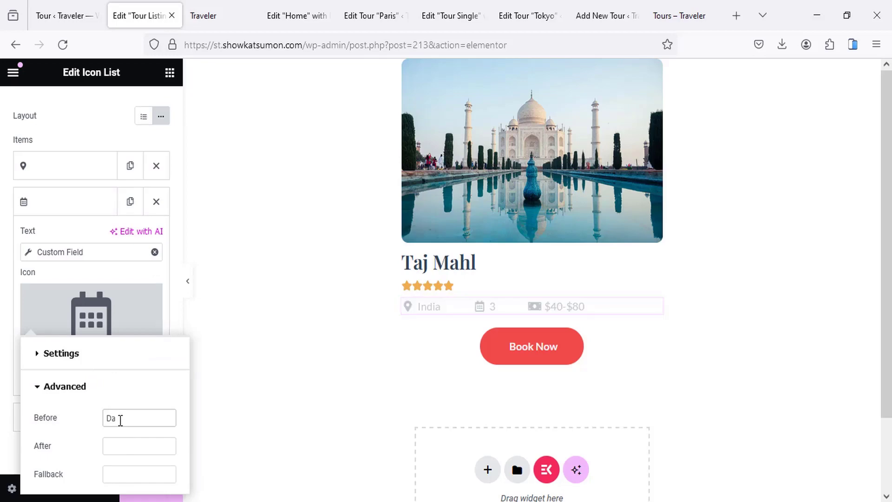
type("ys:")
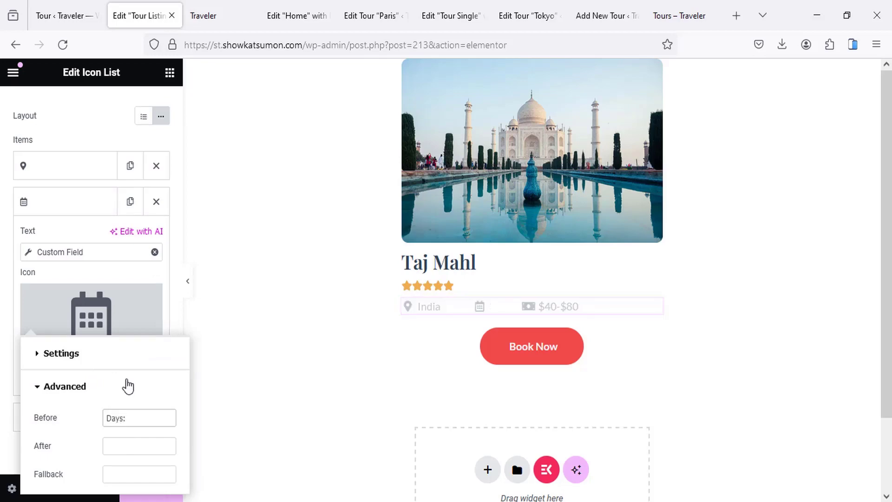
left_click(58, 201)
Step: Set the price item to the tour's Price custom field prefixed with '$'
left_click(73, 239)
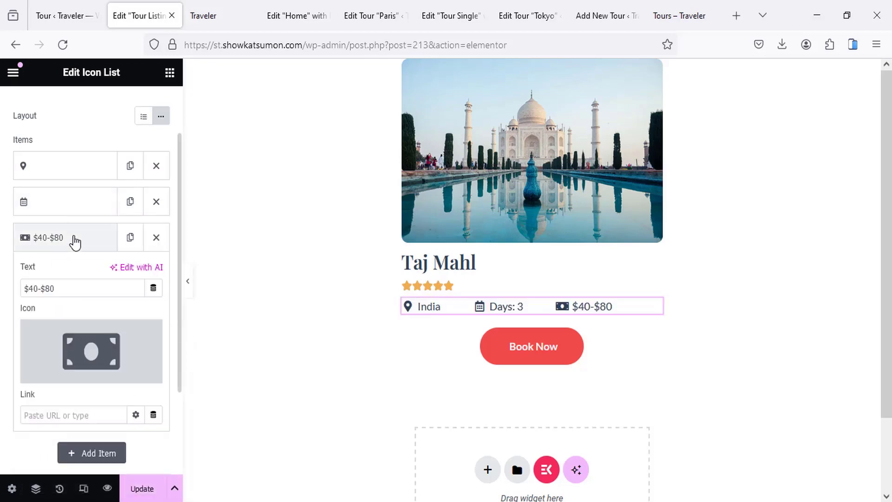
left_click(154, 288)
scroll(218, 214, "down", 10)
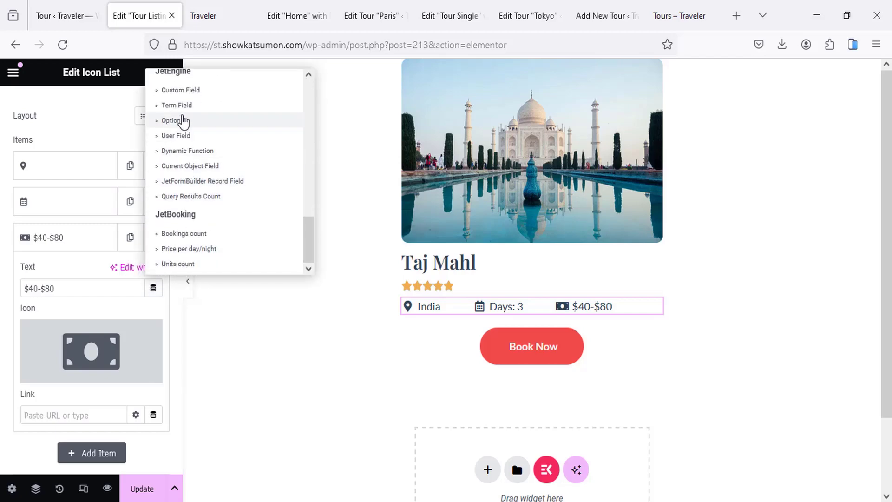
left_click(180, 90)
left_click(139, 351)
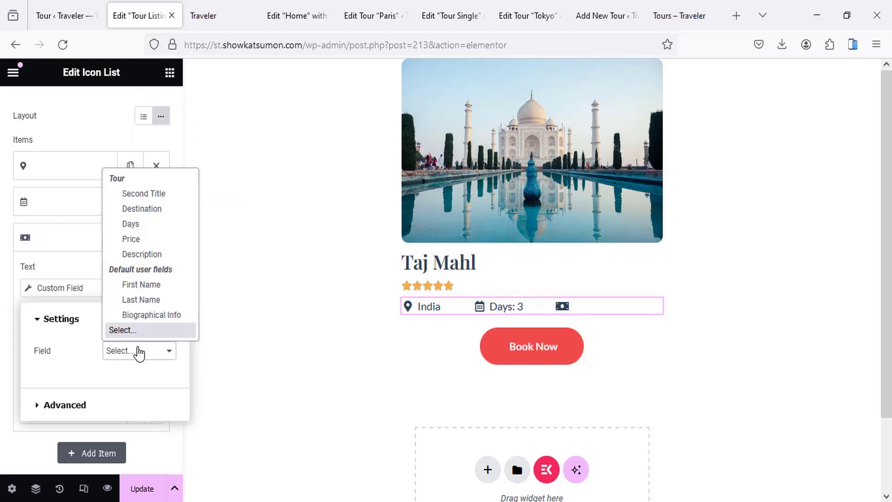
left_click(136, 239)
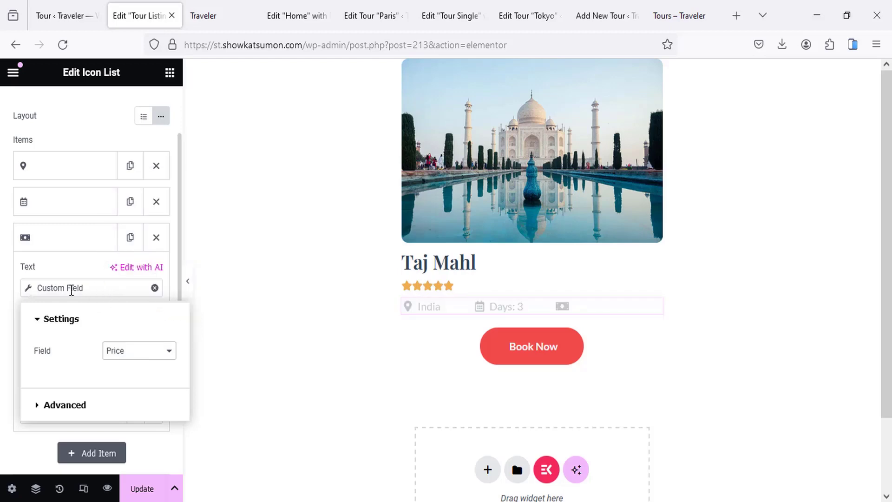
left_click(70, 406)
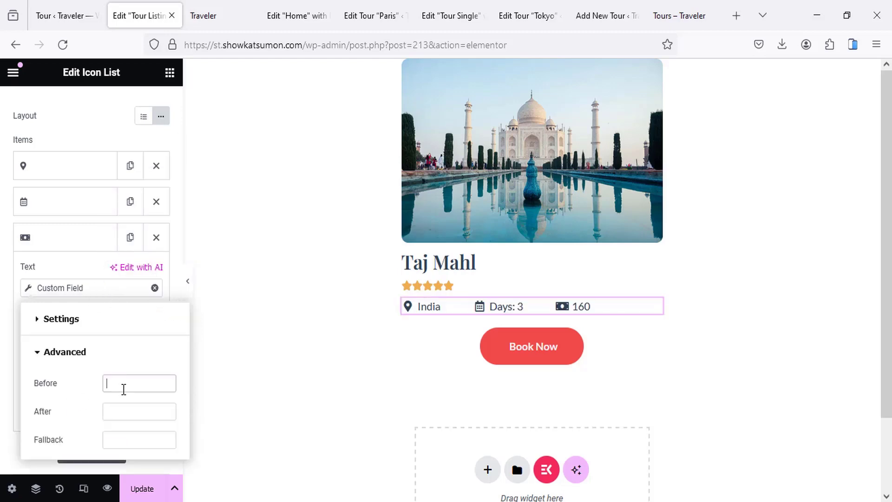
type("$")
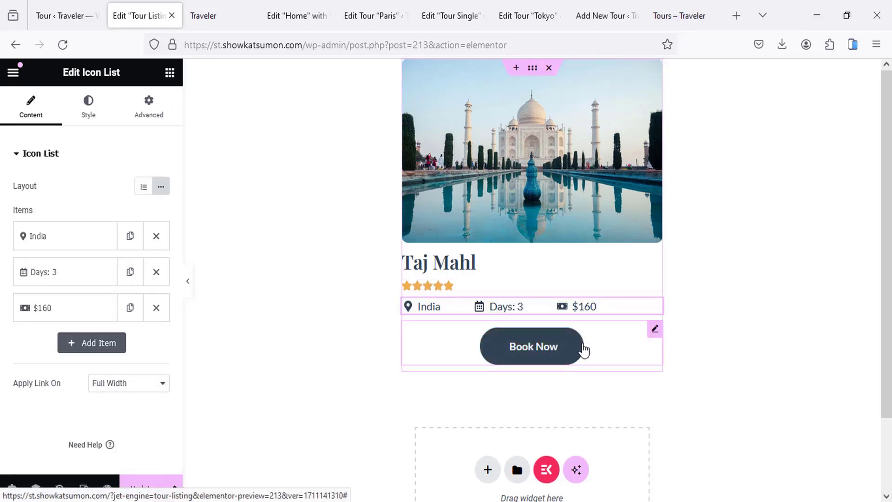
Step: Link the Book Now button to the tour's Post URL
left_click(583, 348)
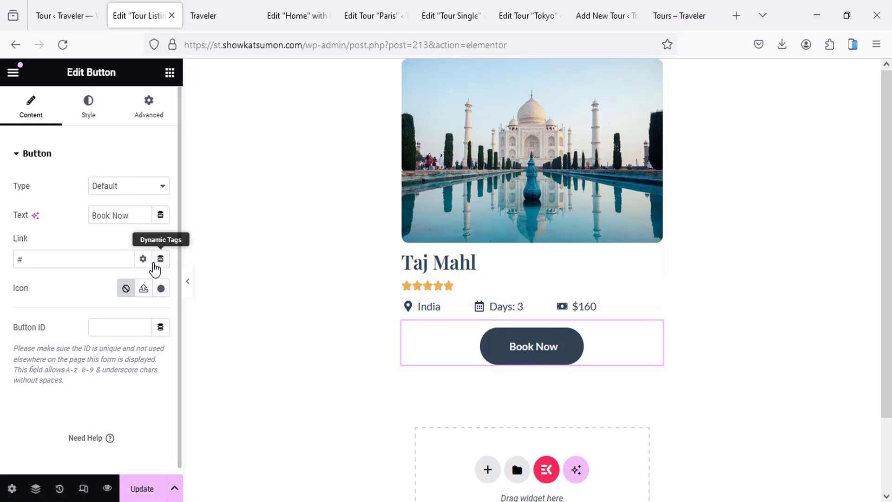
left_click(160, 259)
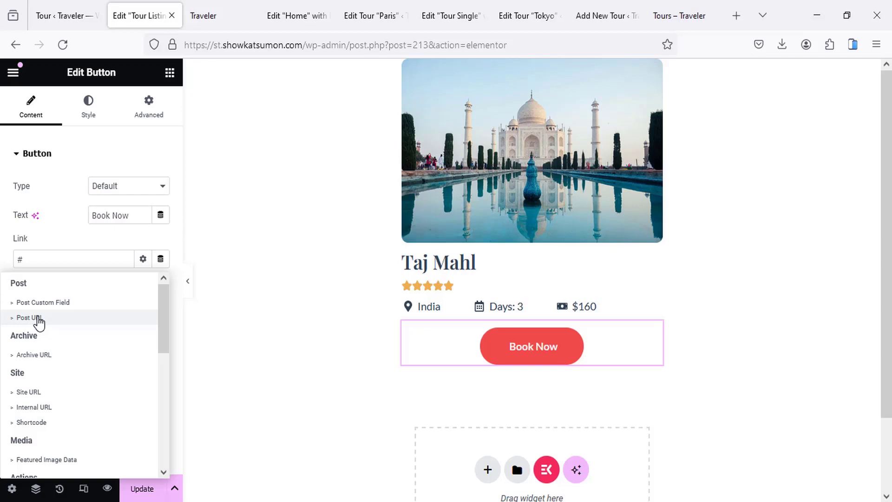
left_click(31, 318)
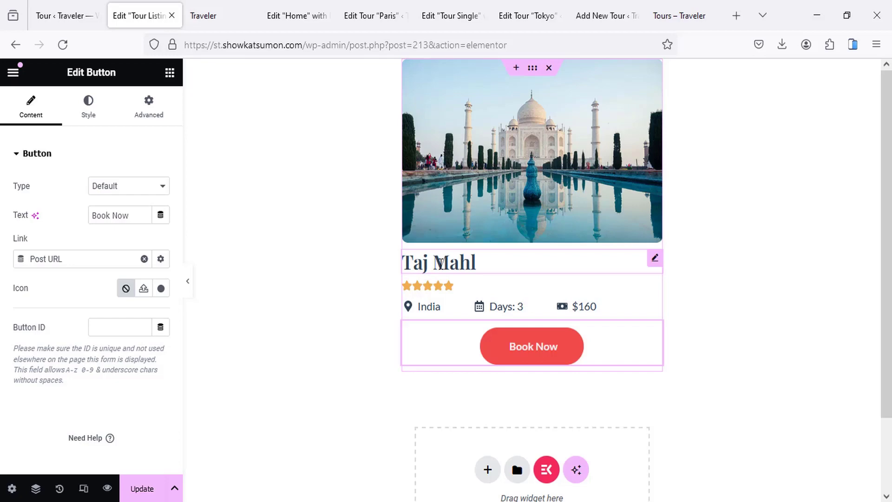
Step: Link the tour title heading to the Site URL and save the listing
left_click(441, 263)
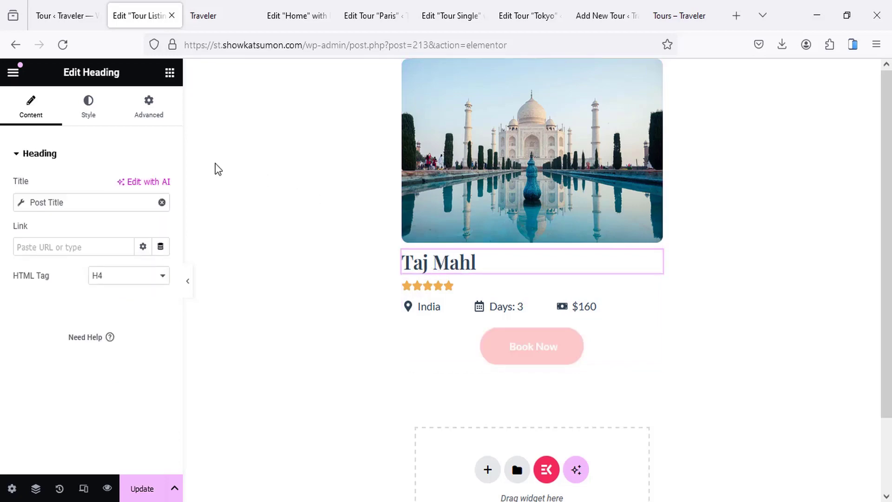
left_click(161, 247)
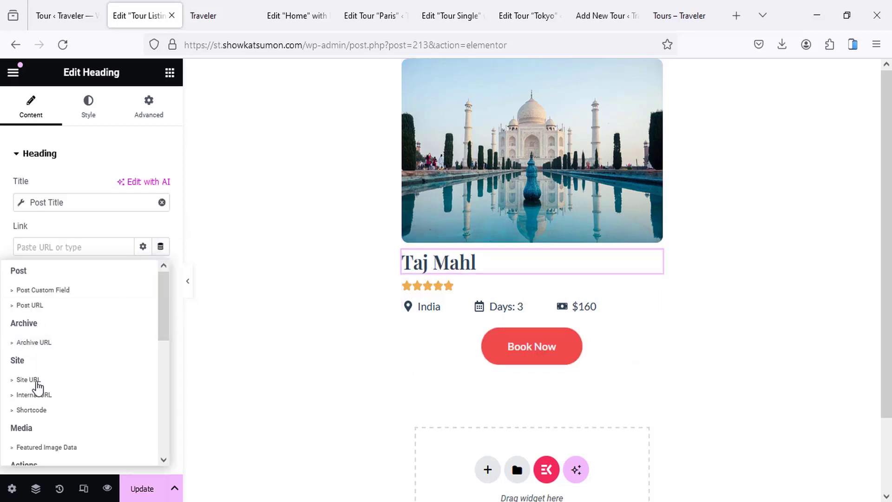
left_click(37, 387)
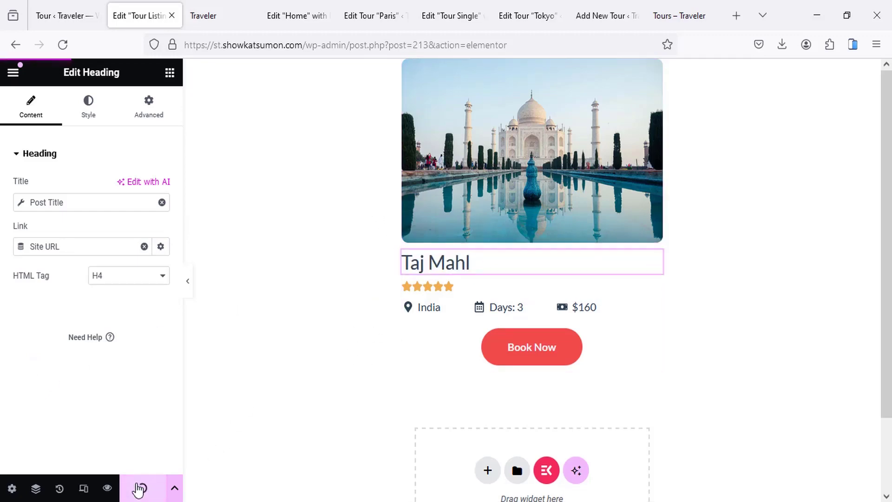
left_click(139, 488)
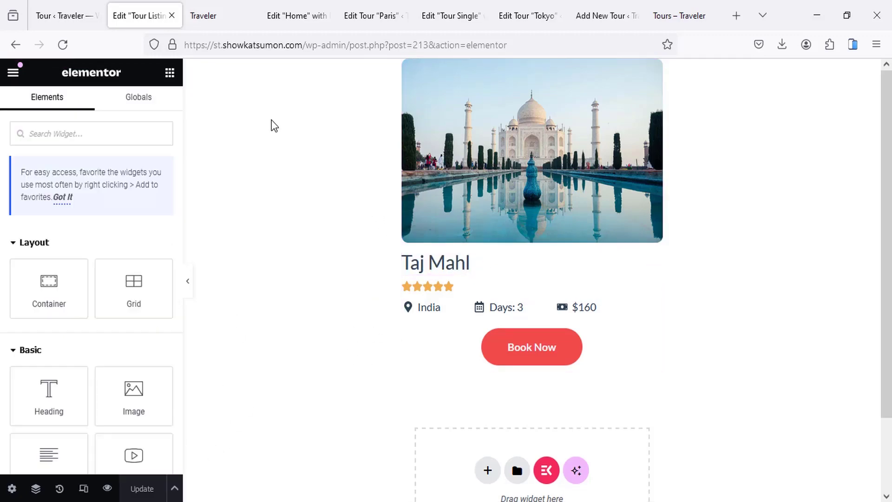
Step: On the Home page, delete the Cappadocia and other static tour card containers
left_click(302, 14)
scroll(413, 311, "up", 3)
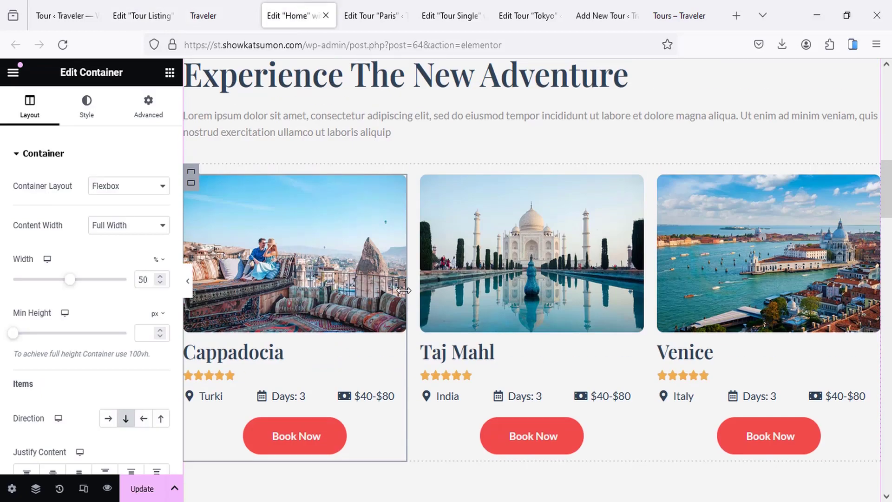
scroll(535, 288, "down", 2)
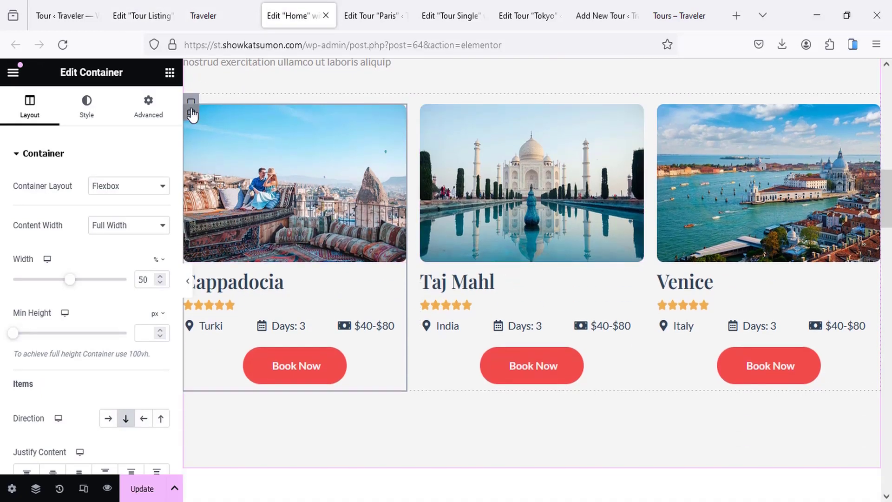
right_click(191, 112)
key("Delete")
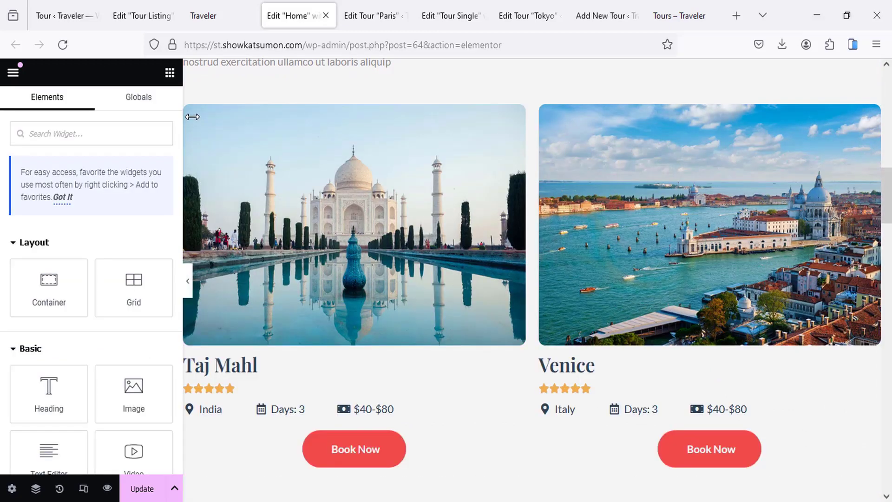
key("Delete")
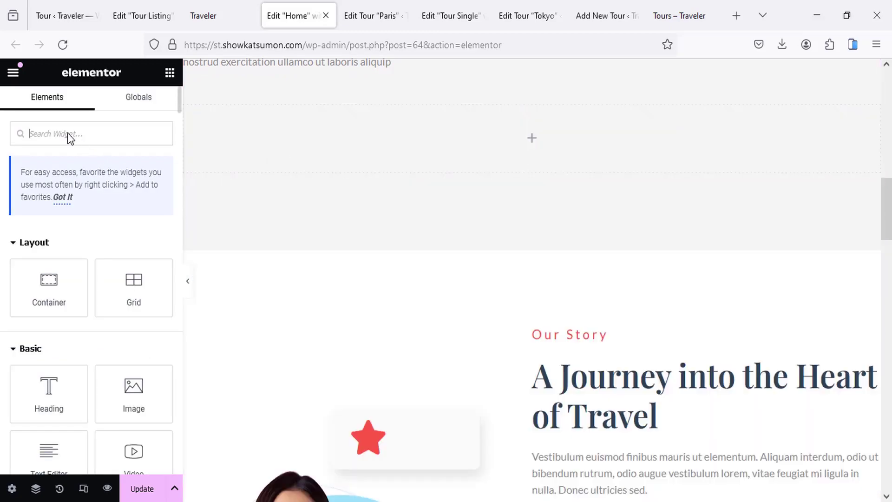
Step: Add a Listing Grid to the emptied section using the Tour Listing template
type("l")
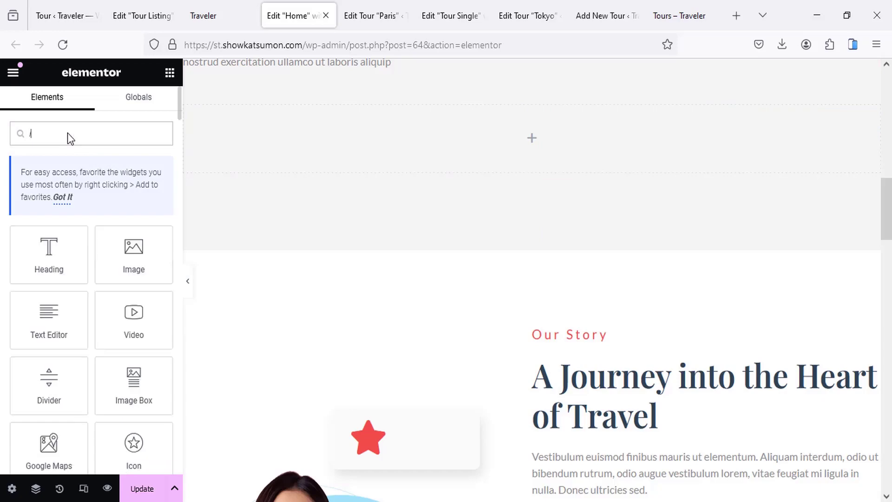
type("ist")
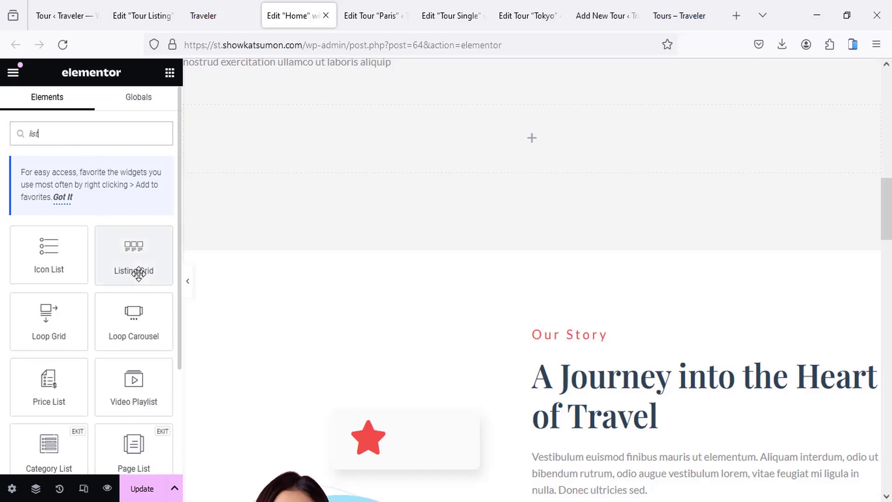
left_click_drag(132, 259, 460, 140)
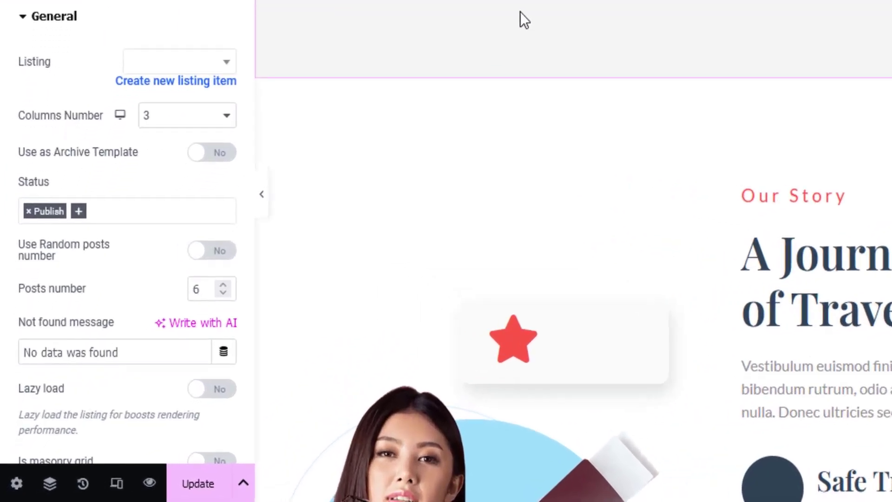
left_click(164, 66)
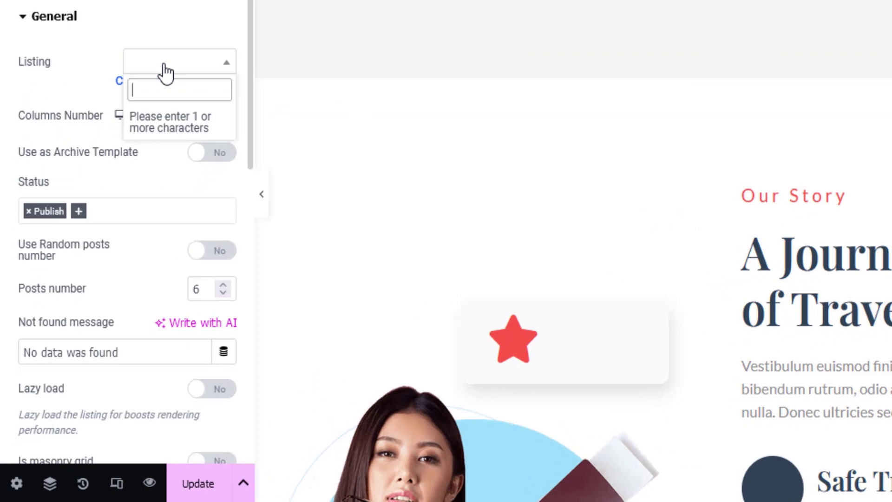
type("t")
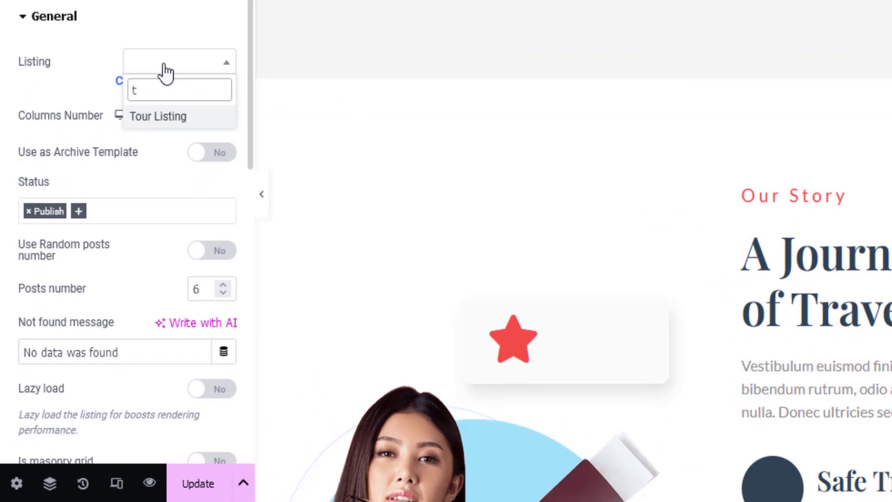
left_click(178, 119)
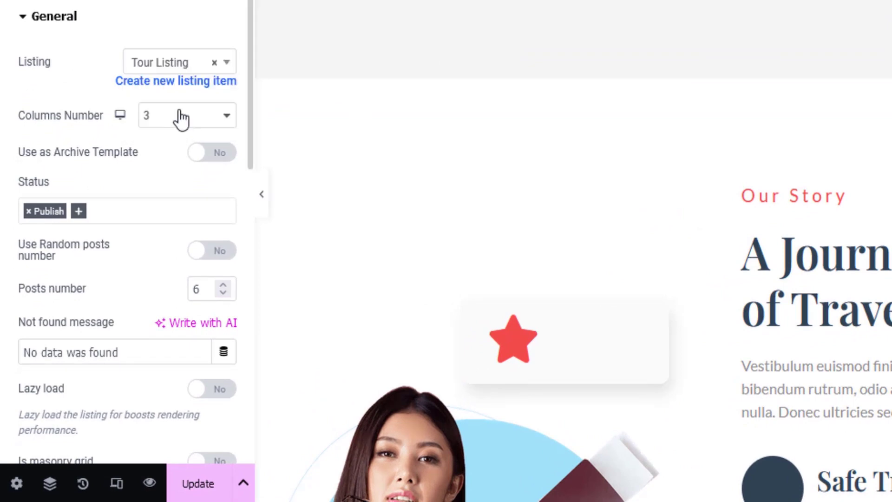
Step: Set the Listing Grid's Posts number to 3
scroll(429, 87, "down", 3)
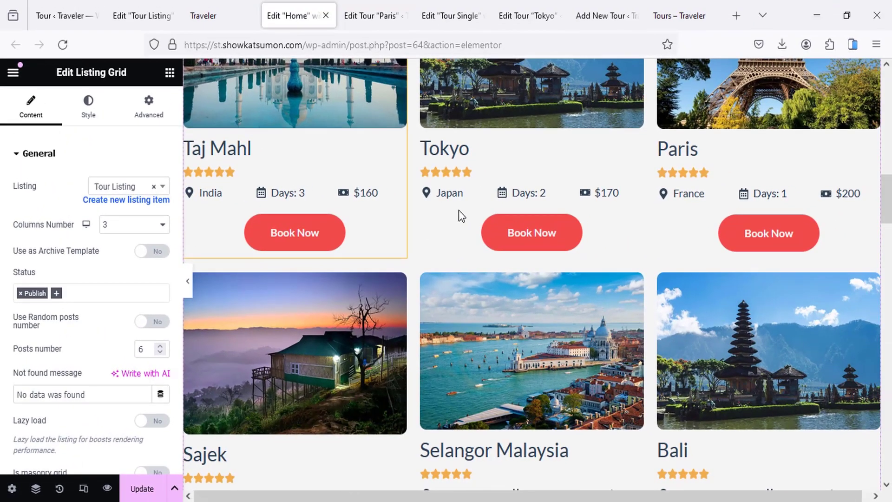
scroll(453, 188, "up", 3)
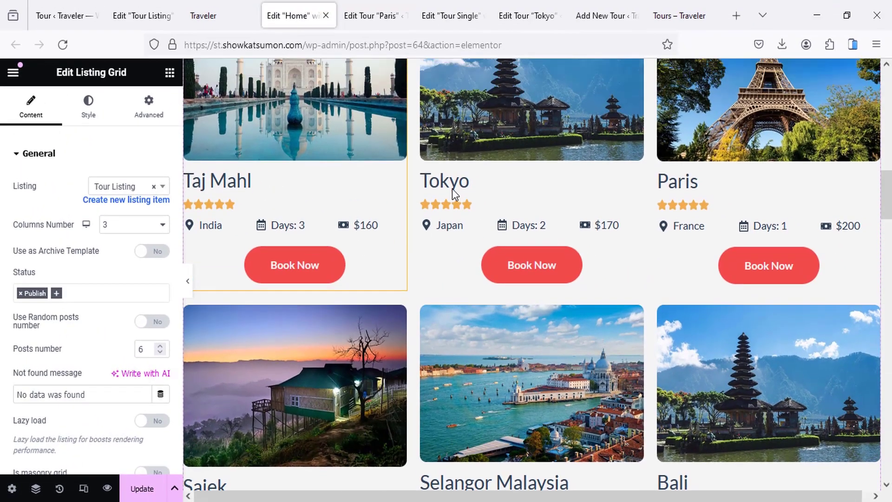
scroll(562, 241, "down", 3)
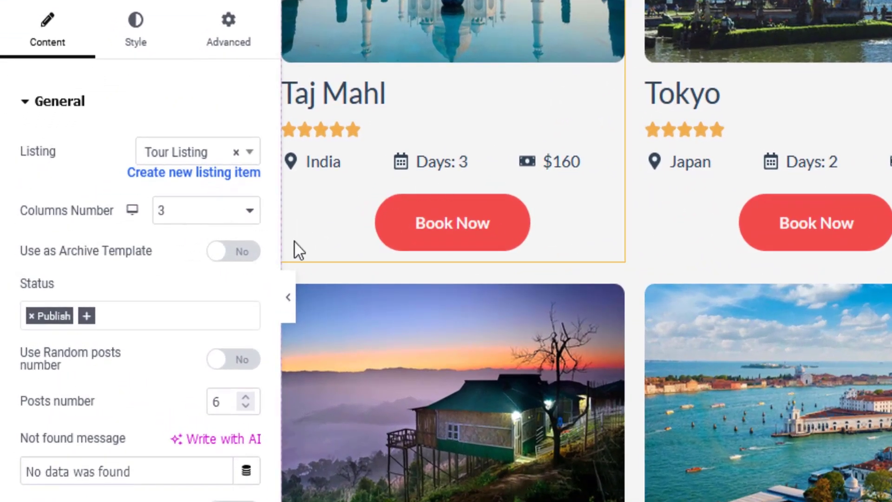
scroll(195, 219, "down", 2)
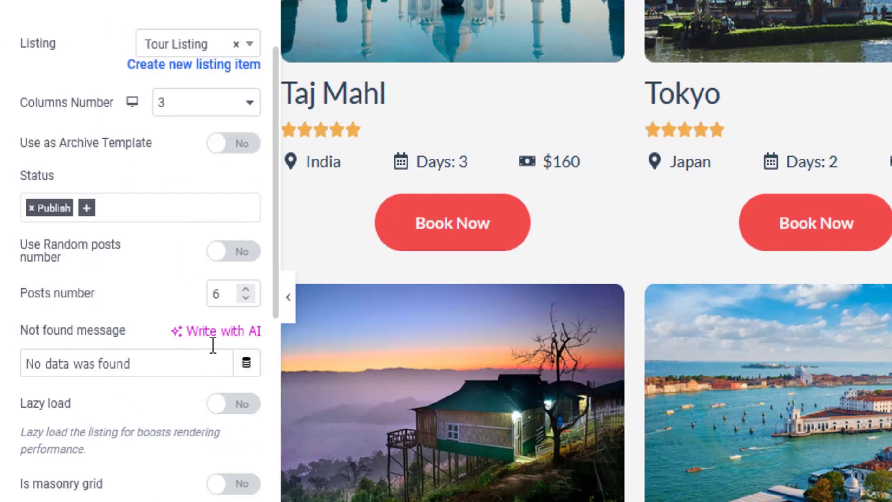
left_click_drag(222, 291, 192, 295)
type("3")
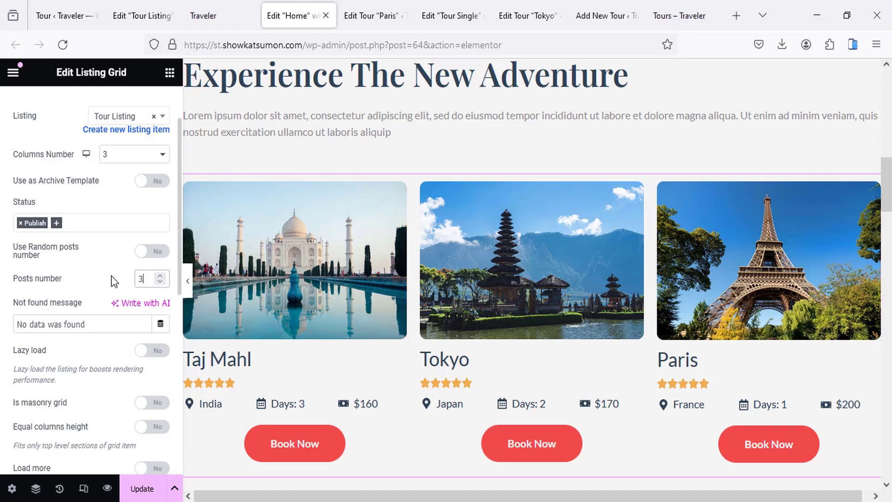
Step: Review the Posts Query settings, then go to the live site
scroll(125, 284, "down", 3)
scroll(114, 286, "up", 5)
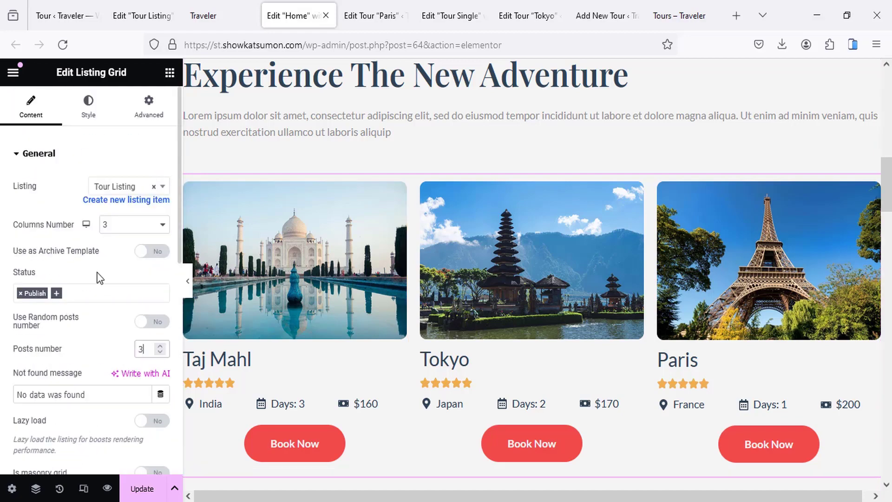
scroll(99, 278, "down", 6)
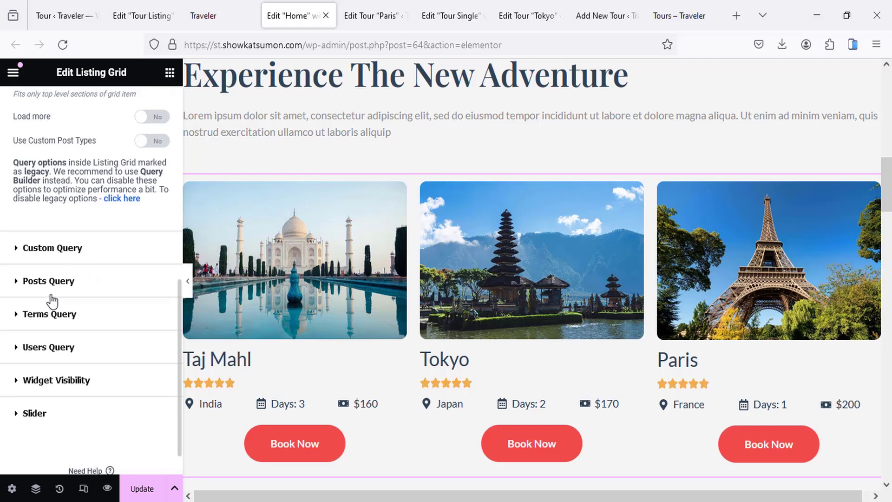
left_click(60, 281)
scroll(91, 293, "down", 2)
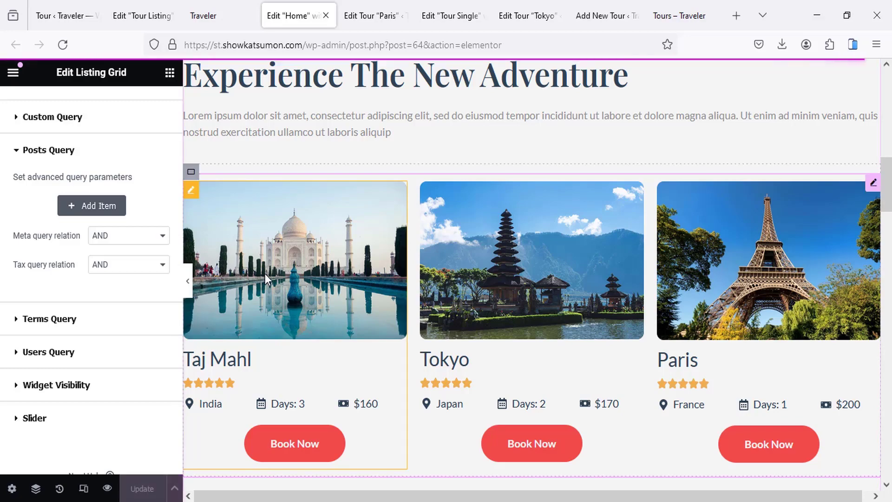
left_click(190, 7)
Step: Reload the live homepage and check the Tokyo tour's single page
right_click(210, 163)
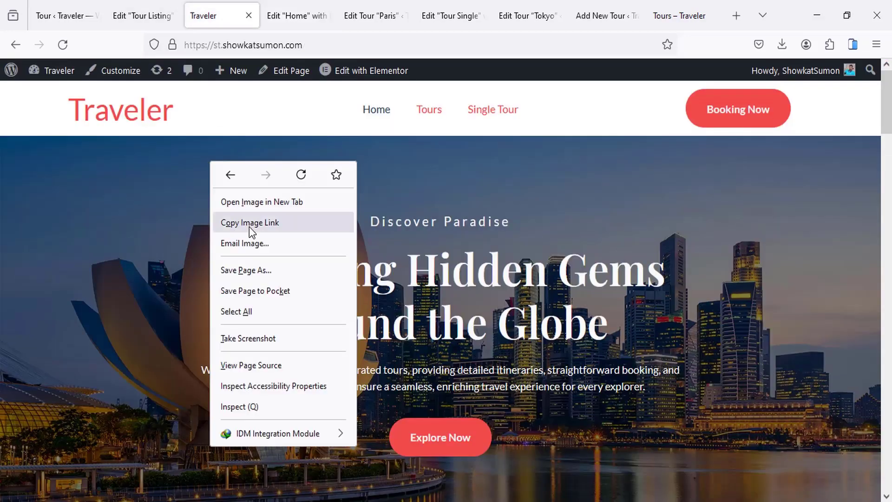
left_click(303, 173)
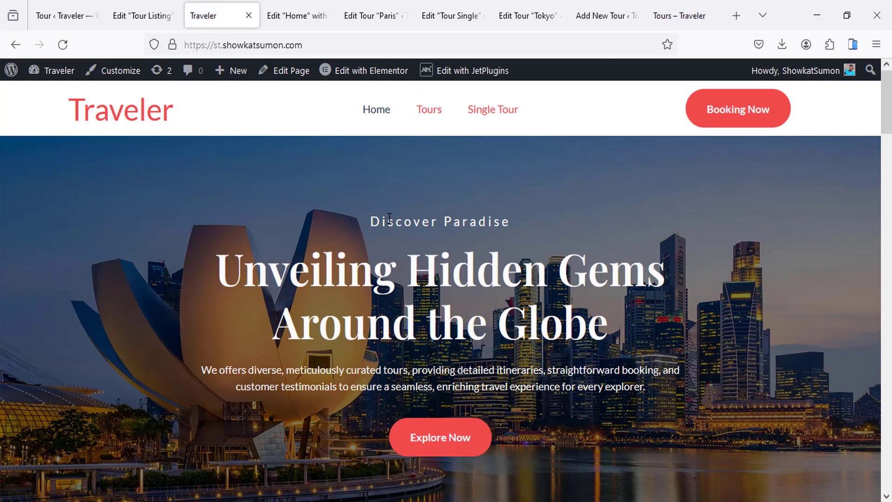
scroll(386, 218, "down", 10)
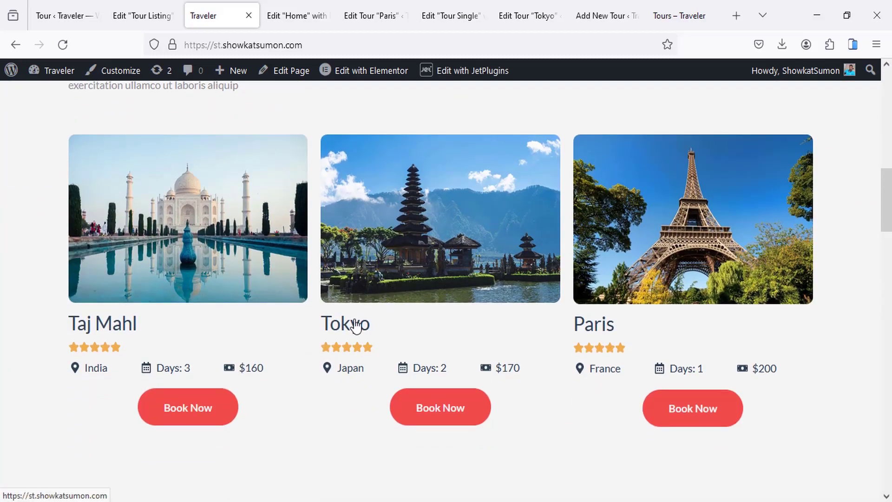
left_click(437, 412)
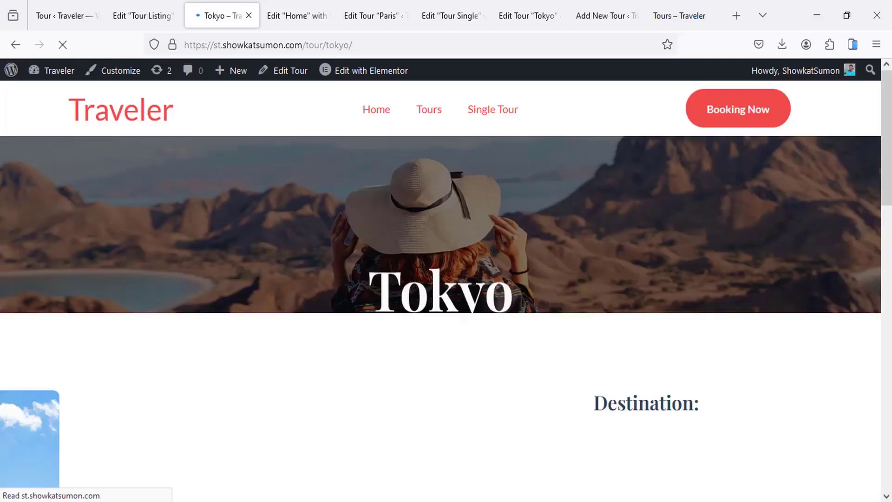
scroll(431, 308, "down", 10)
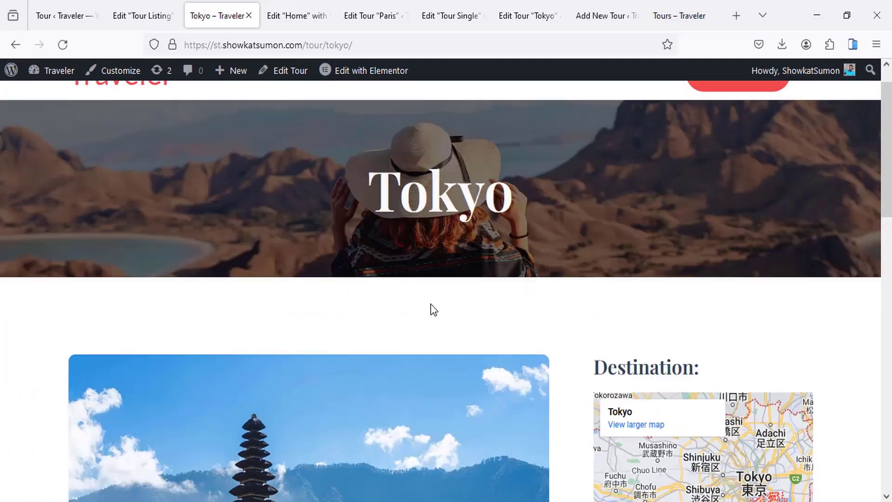
scroll(430, 308, "down", 3)
scroll(426, 305, "up", 15)
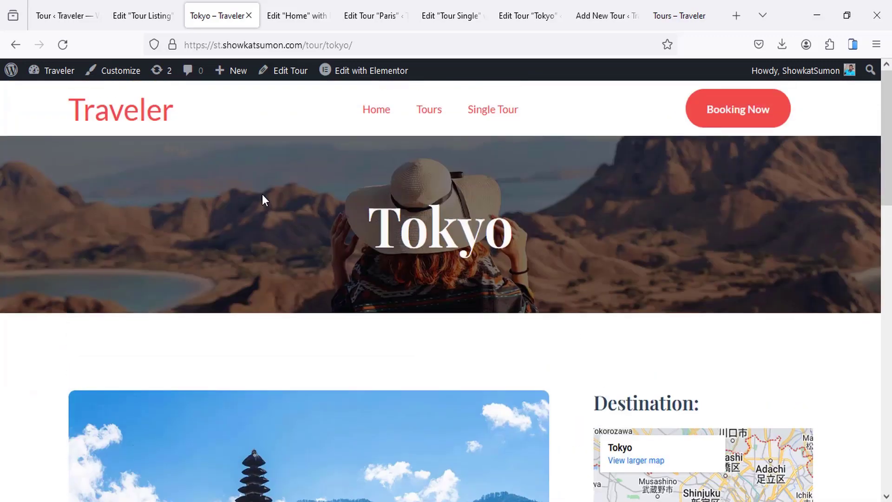
Step: Return home, check the Paris tour page, then go to the Tours page
left_click(131, 123)
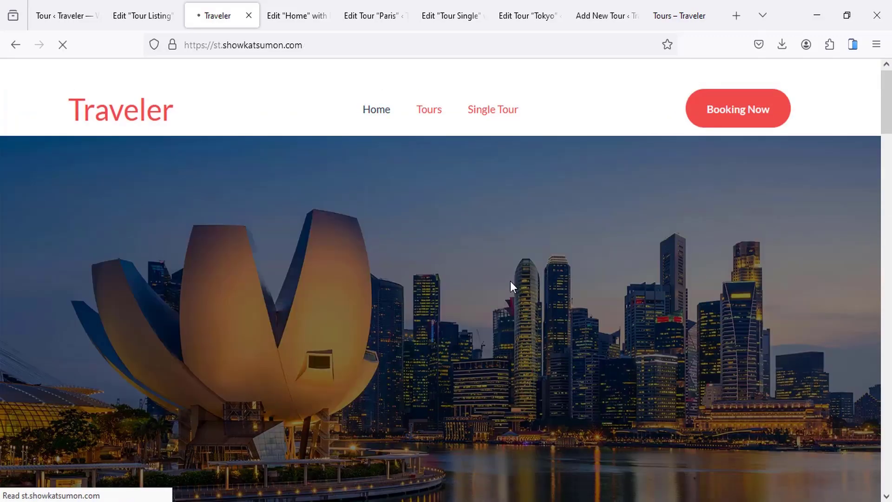
scroll(541, 302, "down", 5)
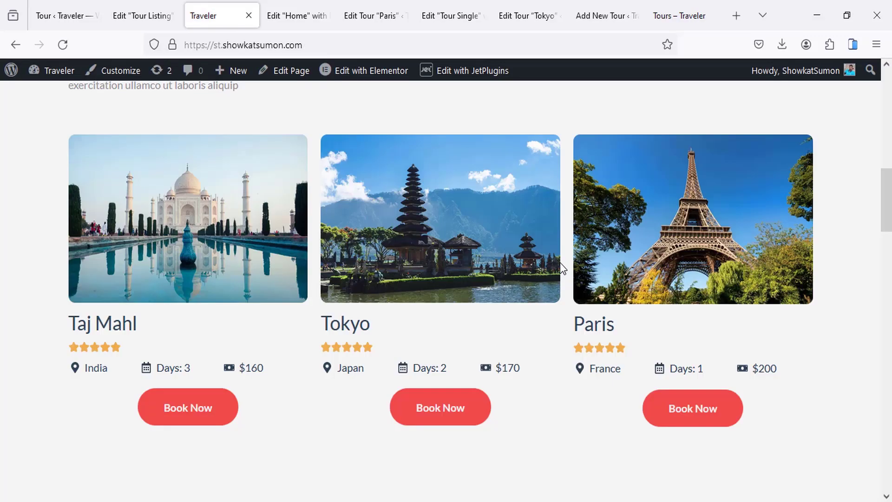
left_click(682, 410)
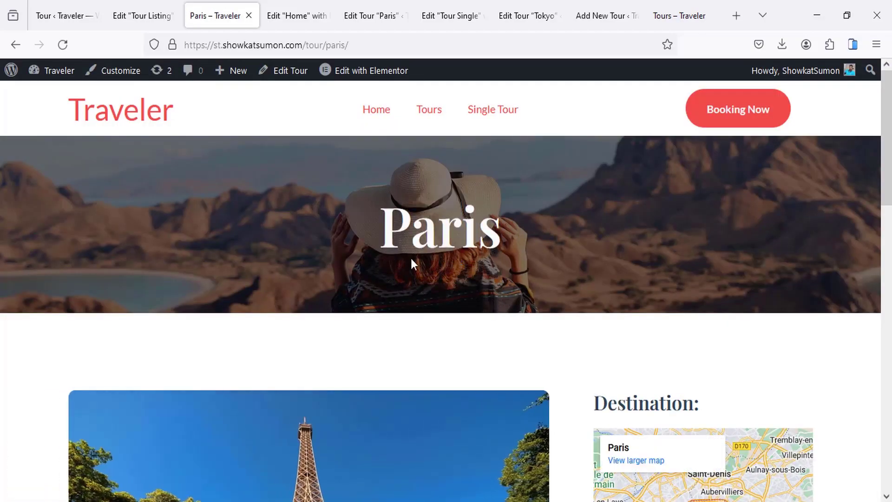
scroll(405, 260, "down", 5)
scroll(401, 261, "down", 10)
scroll(415, 244, "up", 15)
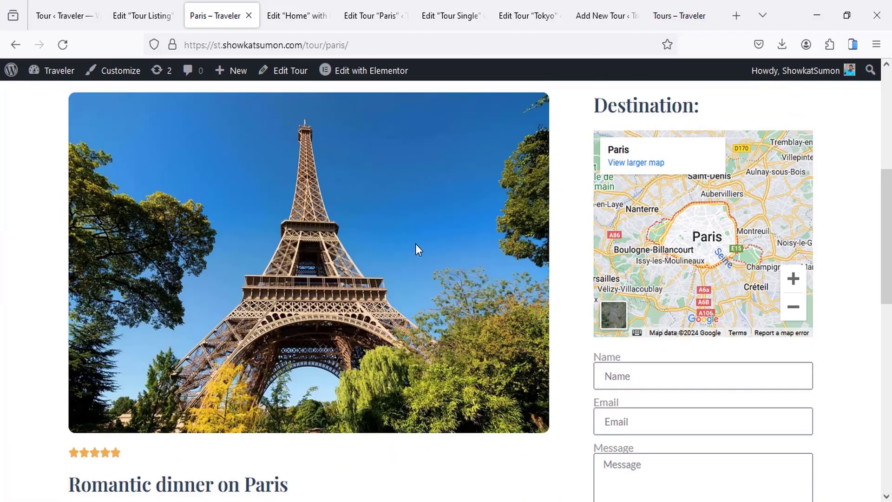
left_click(432, 114)
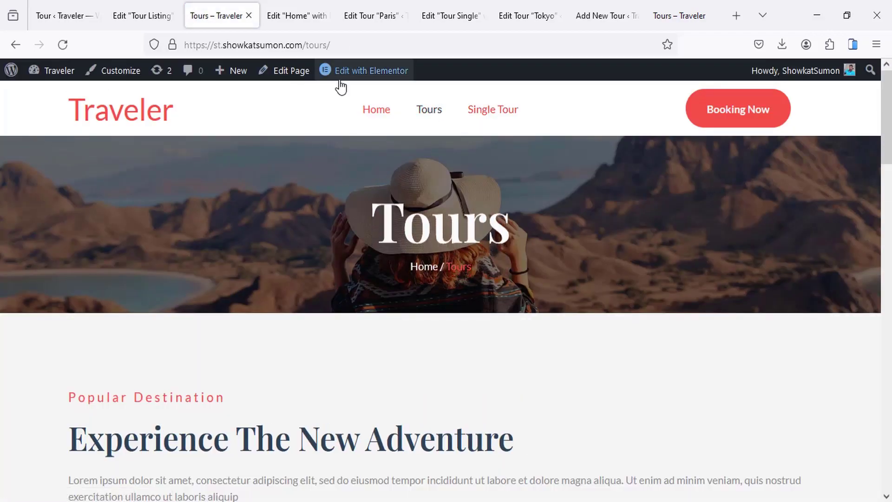
Step: Edit the Tours page in Elementor and delete the old static tour card container
left_click(342, 79)
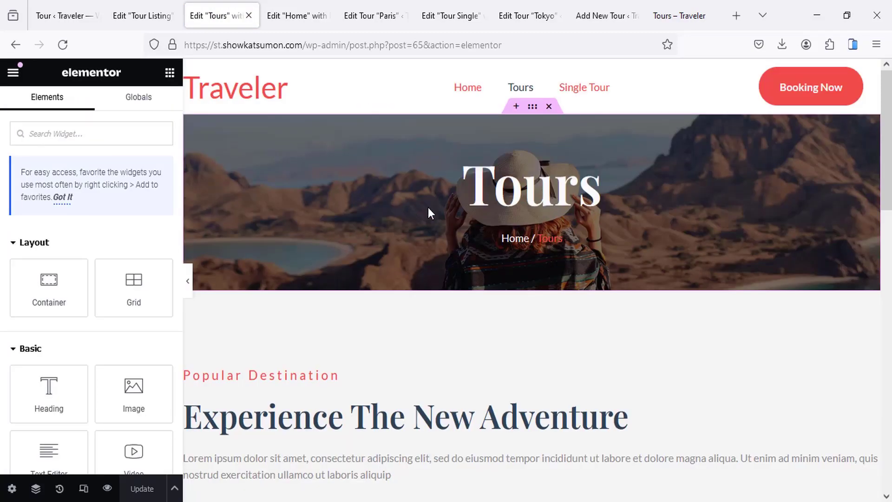
scroll(427, 209, "down", 7)
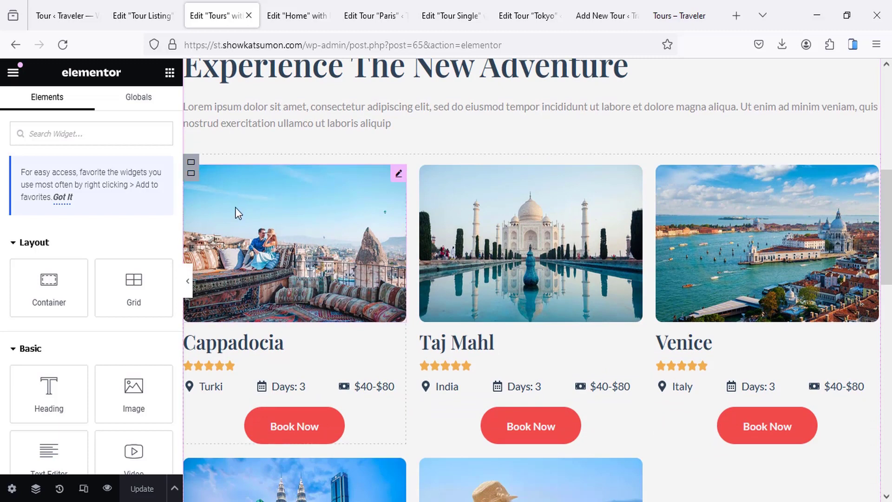
right_click(192, 182)
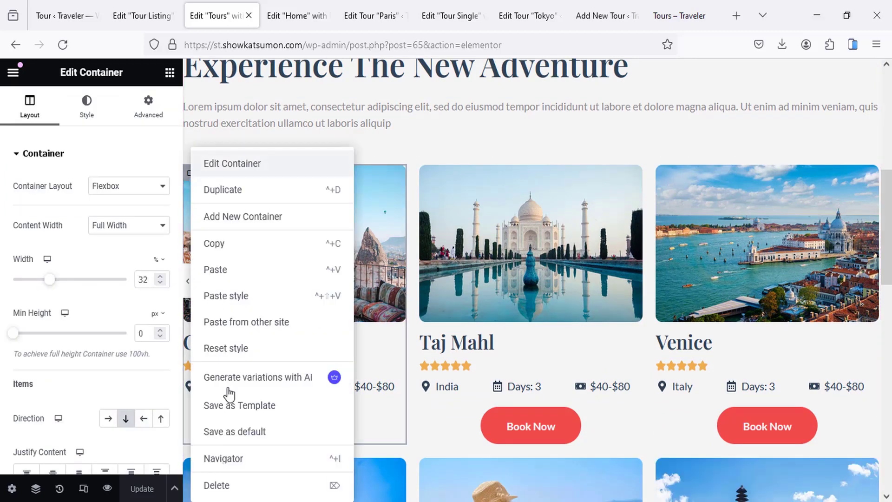
left_click(217, 484)
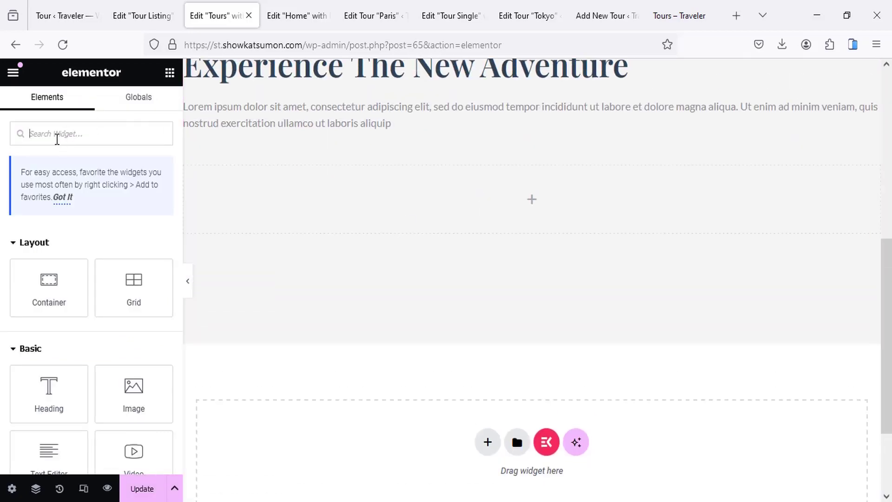
Step: Add a Listing Grid to the empty container using the Tour Listing template
left_click(57, 139)
type("list")
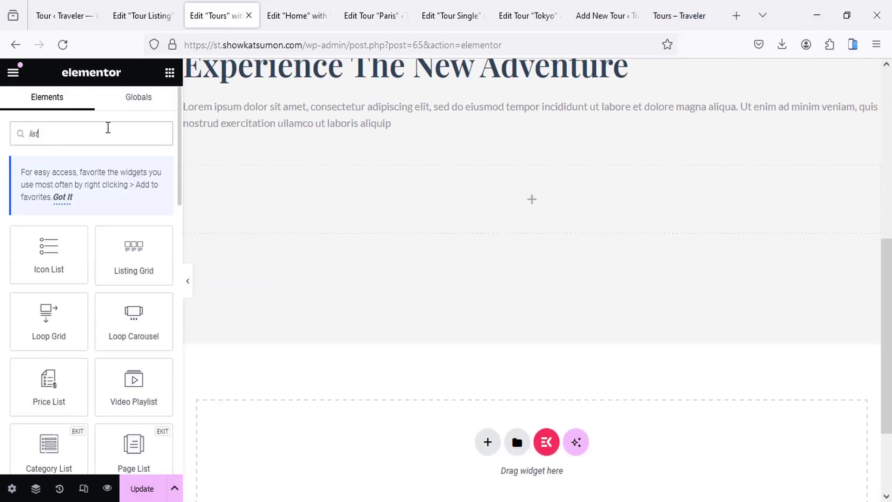
left_click_drag(132, 247, 475, 211)
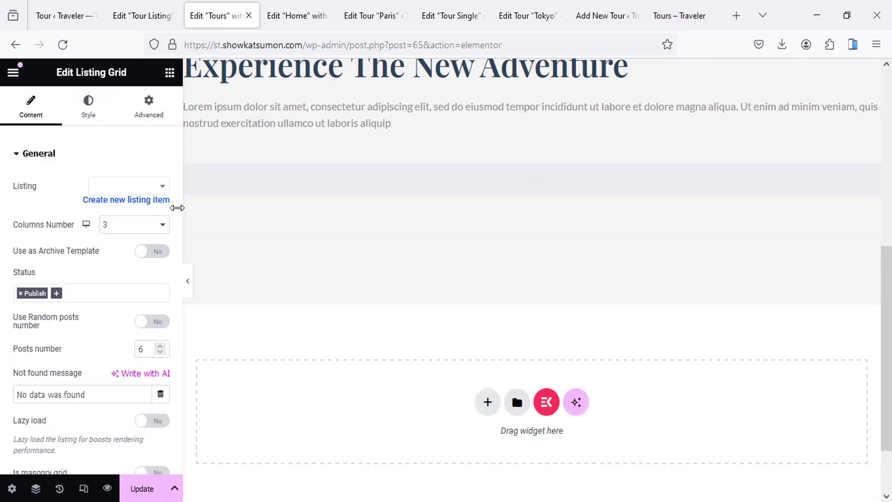
left_click(119, 188)
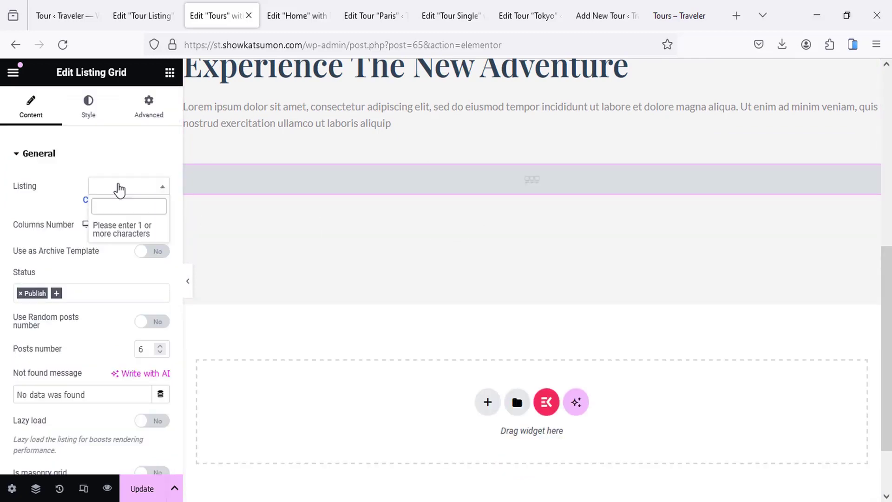
type("t")
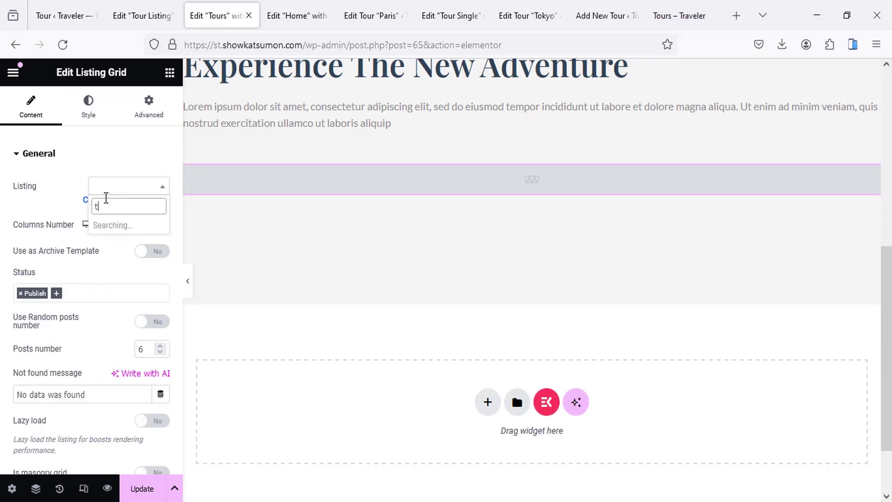
type("o")
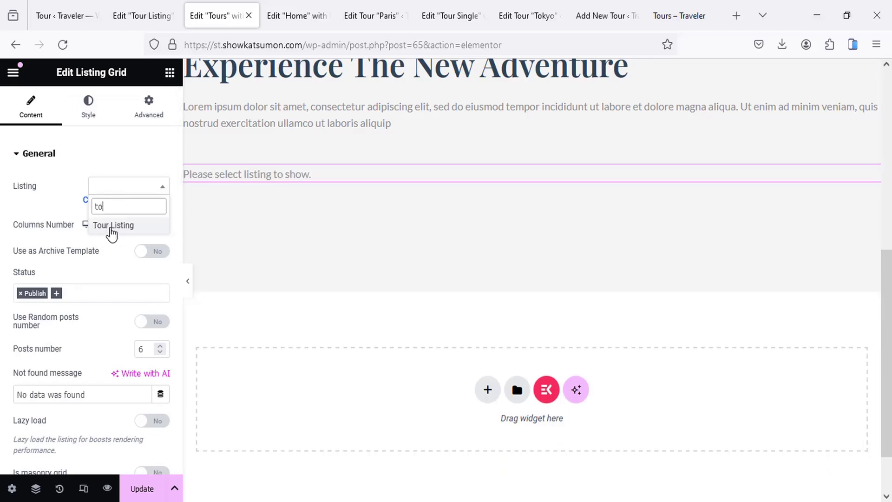
left_click(111, 226)
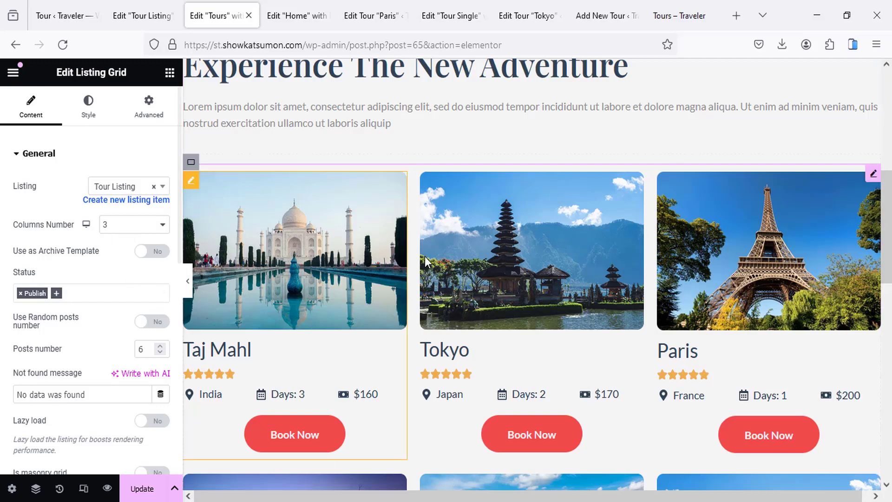
Step: Set the grid's Posts number to 12 and save the Tours page
scroll(303, 227, "down", 2)
scroll(134, 248, "down", 2)
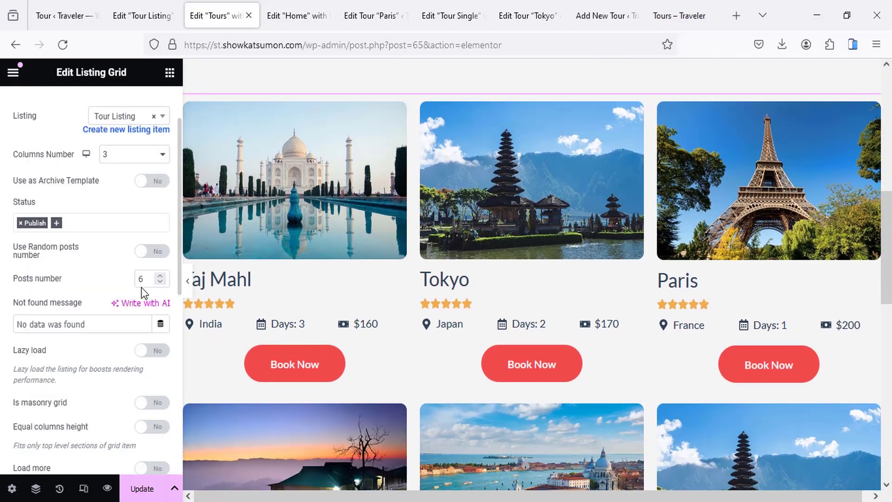
left_click_drag(145, 279, 121, 282)
type("12")
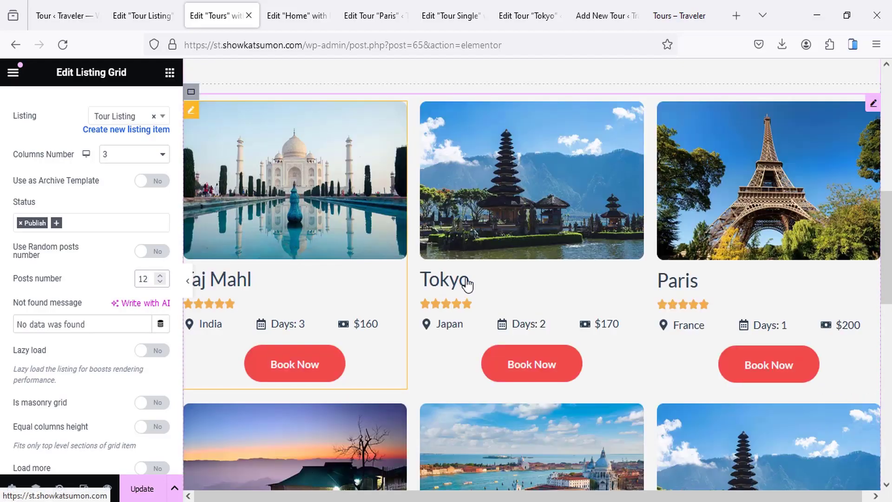
scroll(467, 285, "down", 8)
scroll(464, 283, "up", 10)
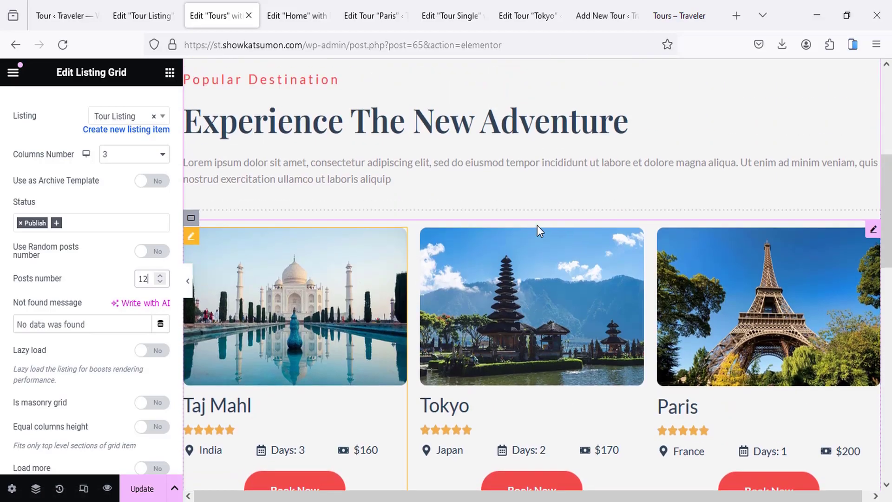
scroll(537, 225, "down", 3)
left_click(138, 488)
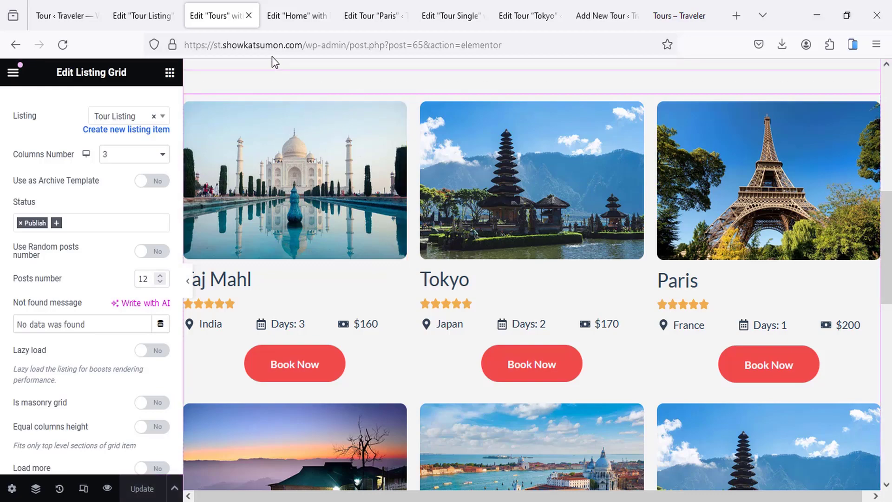
left_click_drag(306, 48, 546, 43)
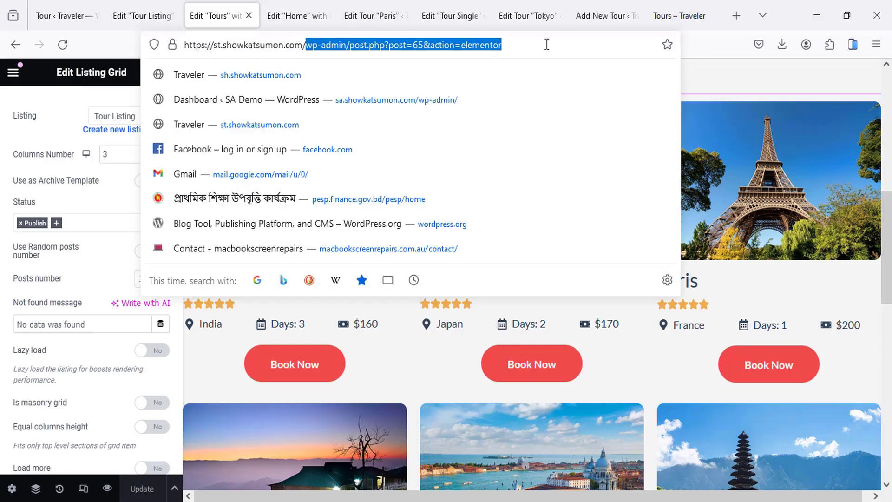
Step: Load the site's front page and go to the Tours page
key("BackSpace")
key("Return")
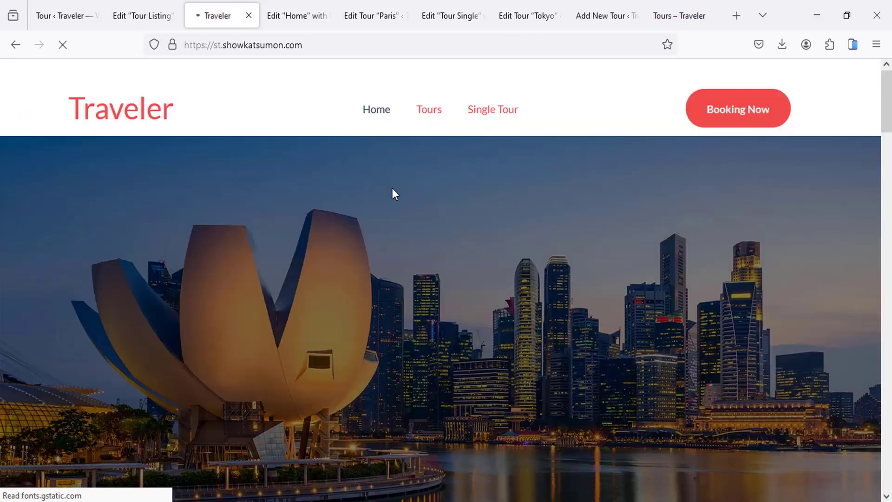
scroll(400, 218, "down", 1)
scroll(396, 224, "down", 10)
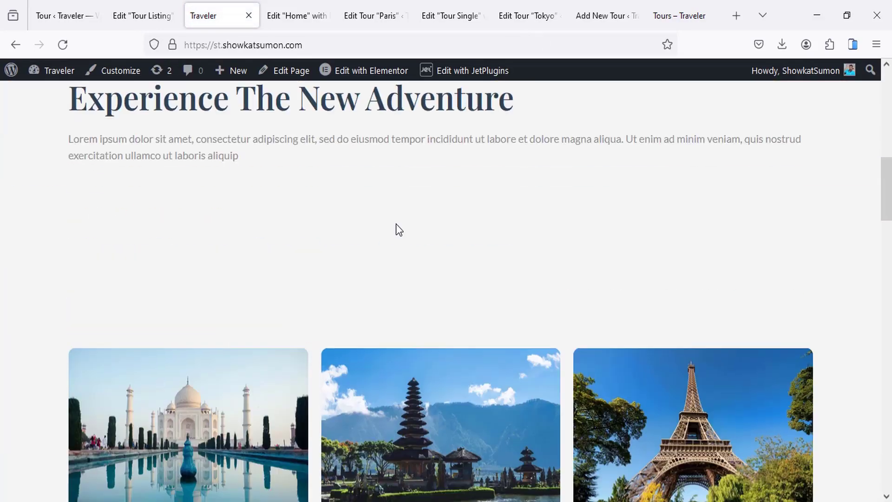
scroll(378, 258, "up", 10)
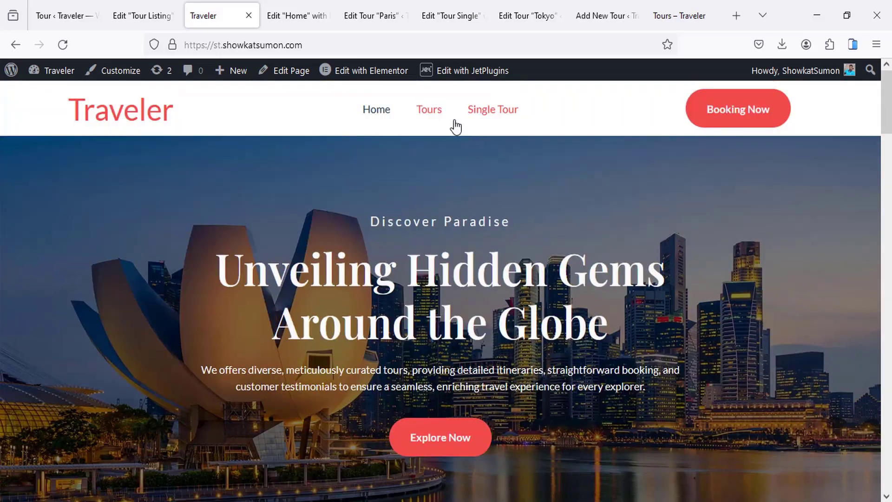
left_click(430, 112)
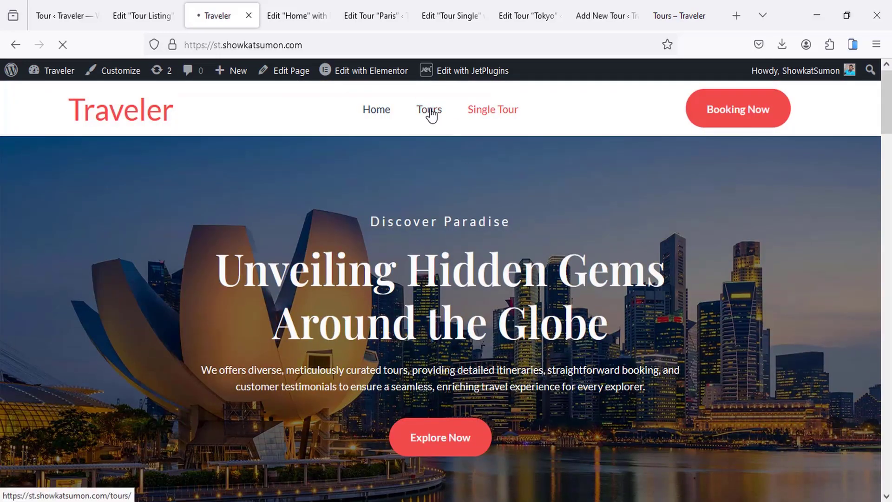
Step: Open the Sajek tour's page from its Book Now button and browse it
scroll(372, 255, "down", 7)
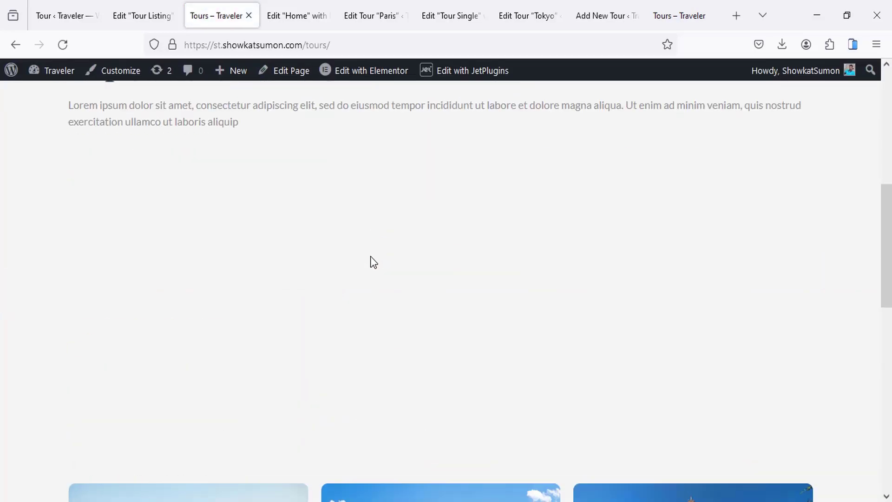
scroll(374, 263, "down", 10)
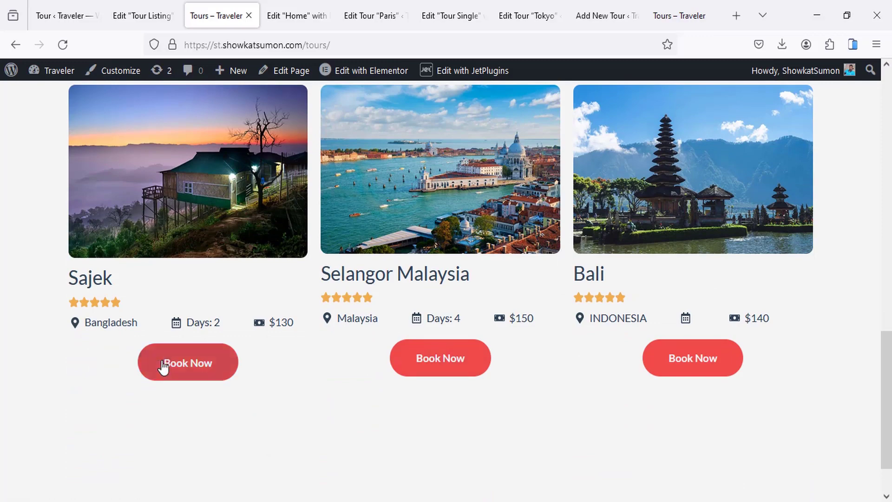
left_click(201, 368)
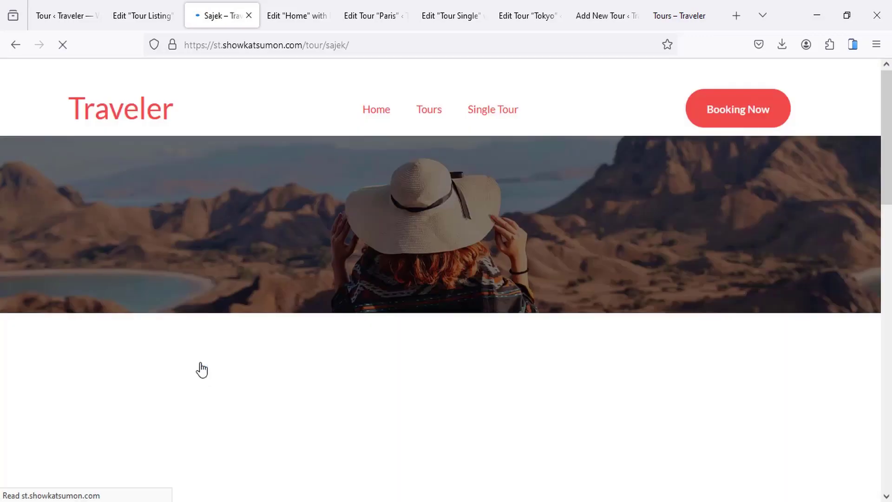
scroll(326, 251, "down", 5)
scroll(395, 258, "down", 8)
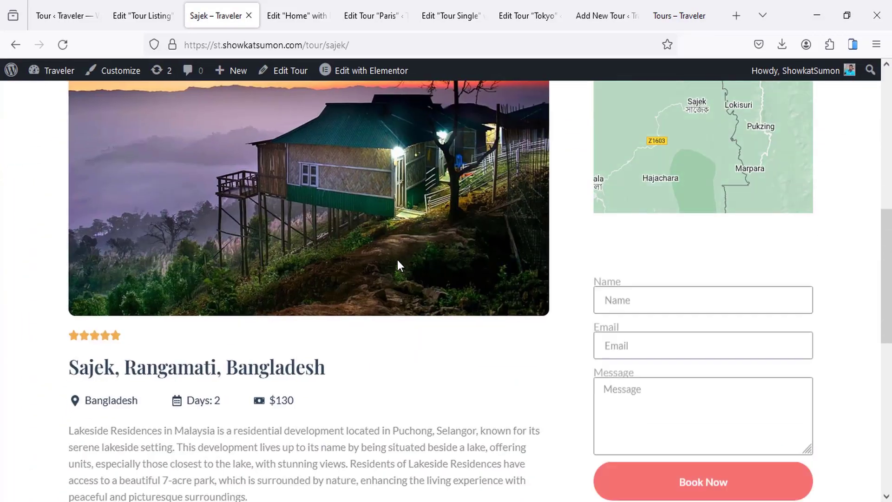
scroll(338, 241, "up", 12)
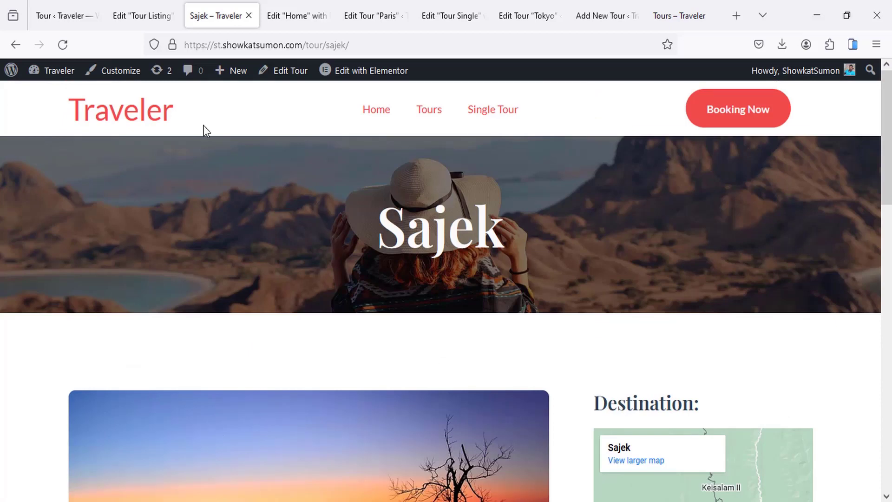
scroll(317, 263, "down", 10)
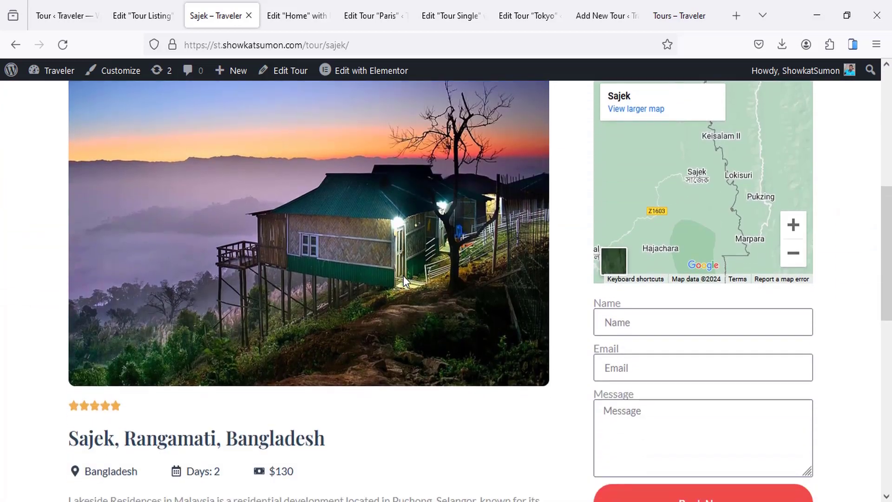
scroll(404, 281, "down", 2)
scroll(405, 281, "up", 10)
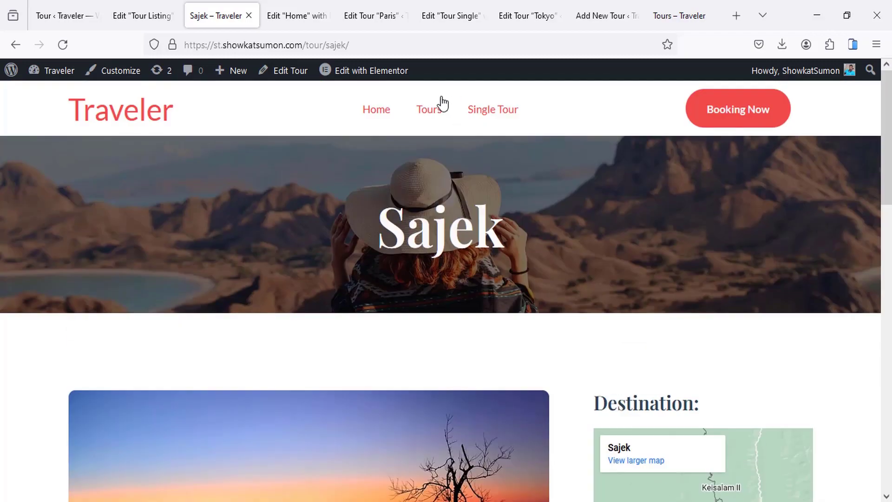
Step: Return to the Tours page and browse the tour cards from Taj Mahl to Bali
left_click(430, 111)
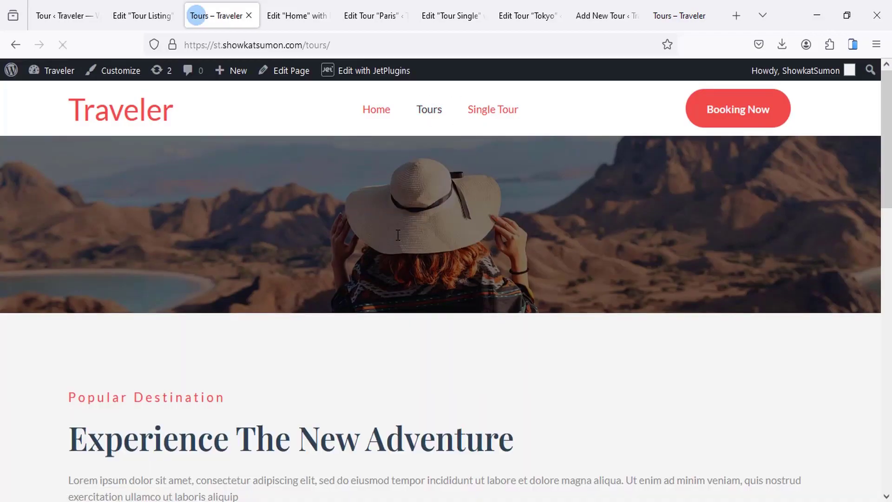
scroll(396, 236, "down", 10)
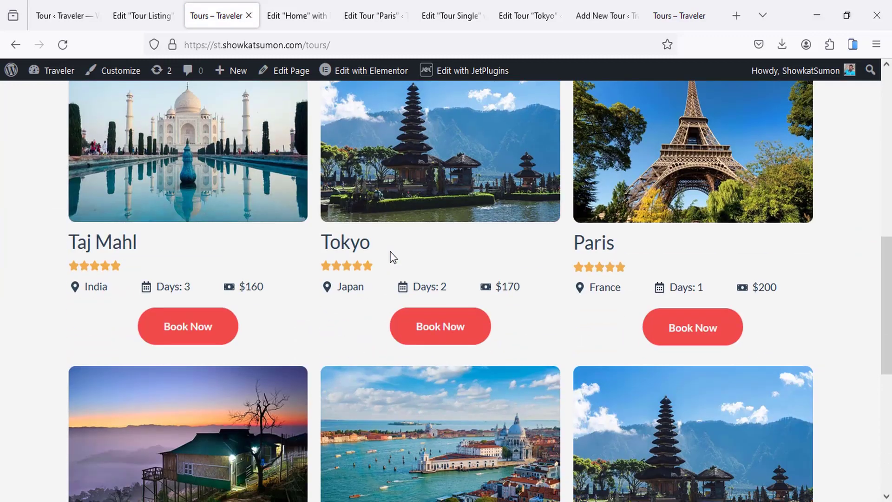
scroll(391, 254, "up", 1)
scroll(390, 252, "up", 6)
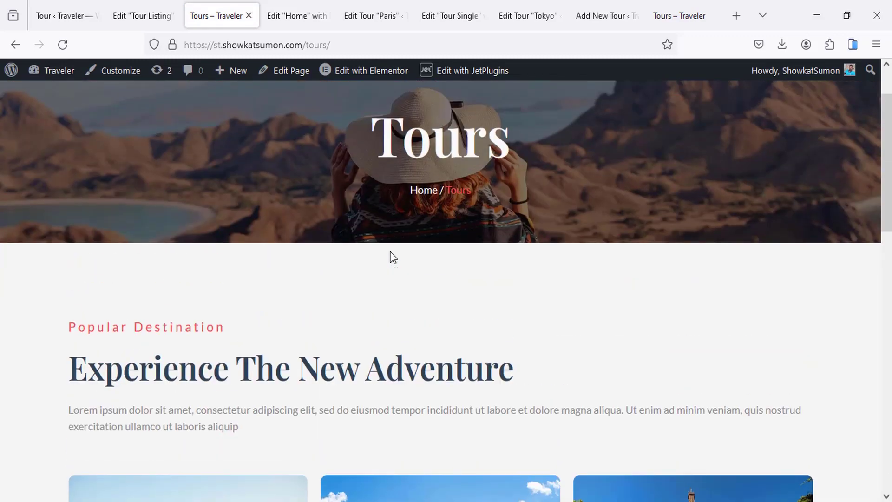
scroll(393, 257, "up", 2)
scroll(401, 227, "down", 10)
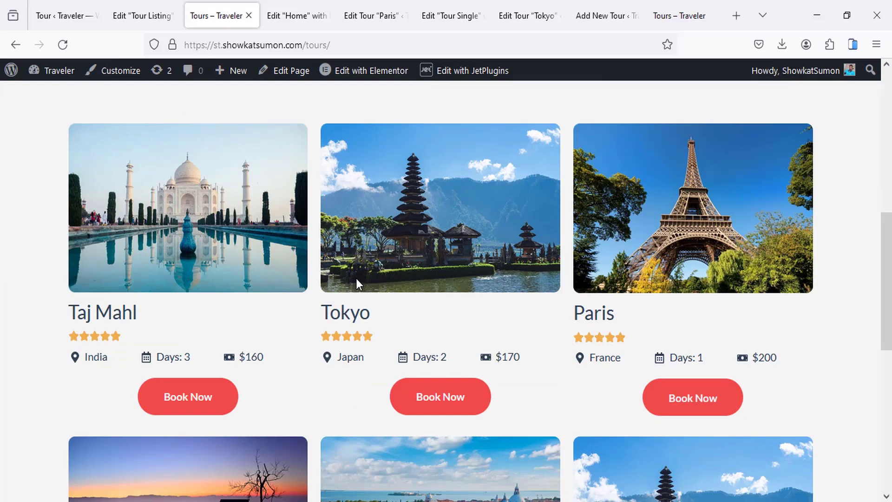
scroll(357, 279, "down", 8)
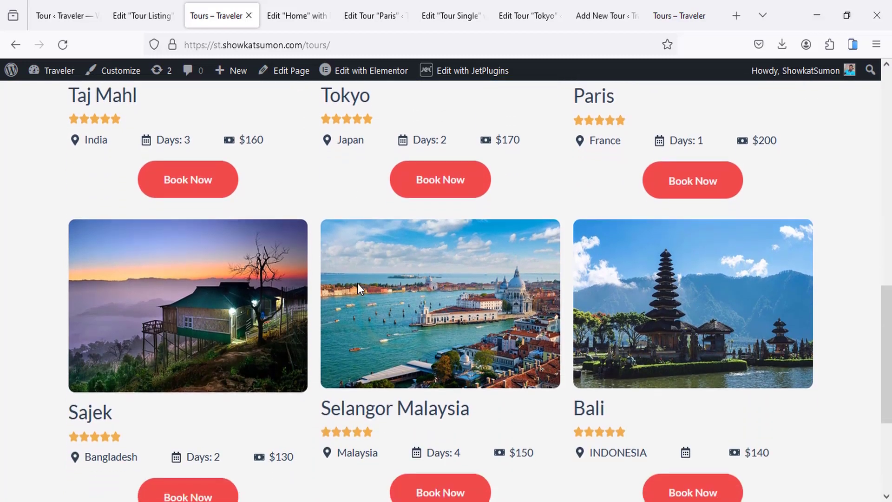
scroll(387, 303, "up", 15)
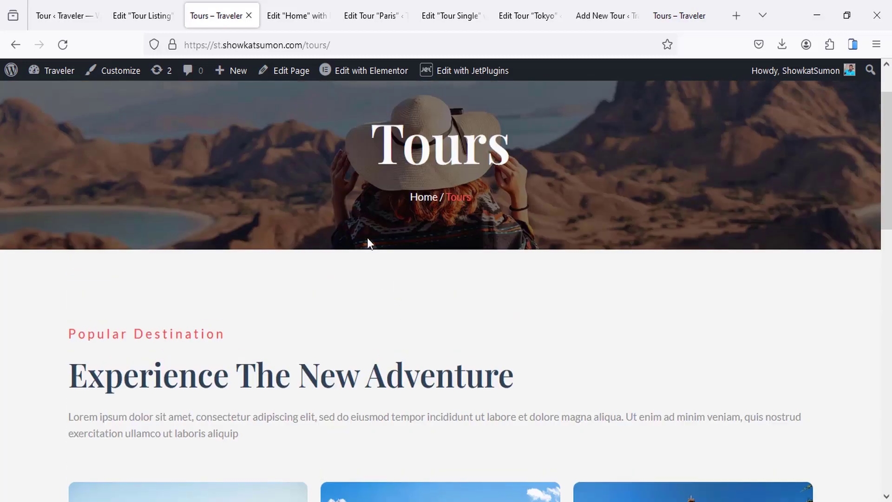
scroll(341, 243, "up", 2)
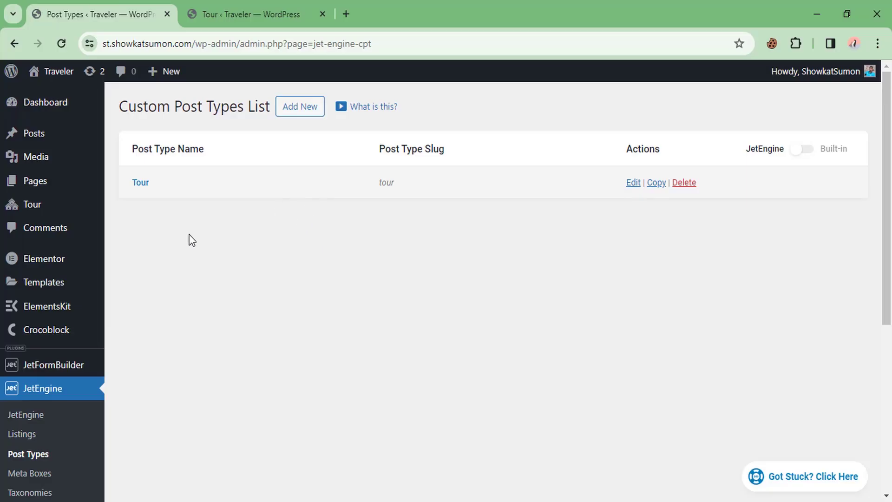
Step: Open the Tour post type in JetEngine for editing
scroll(192, 240, "down", 3)
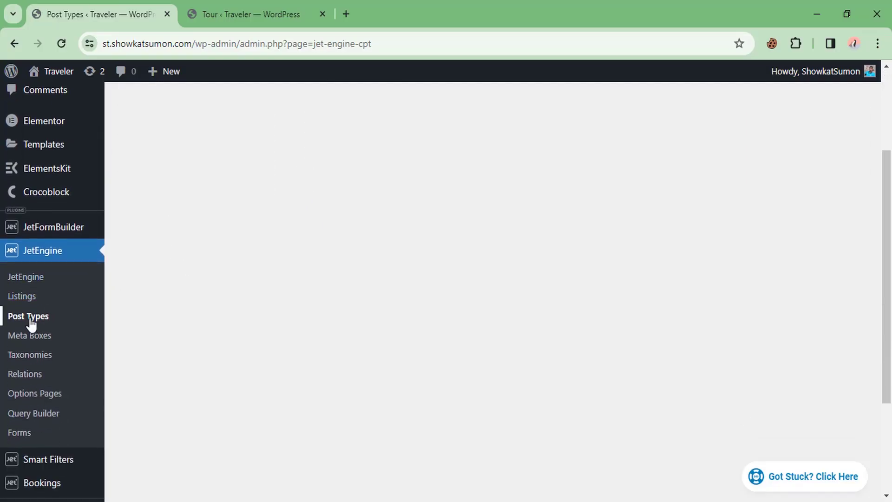
scroll(186, 275, "up", 1)
scroll(183, 275, "up", 3)
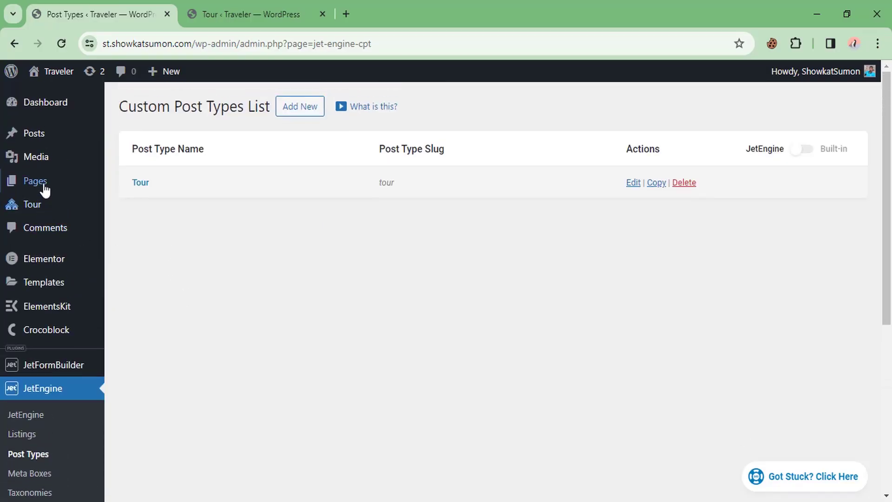
left_click(140, 183)
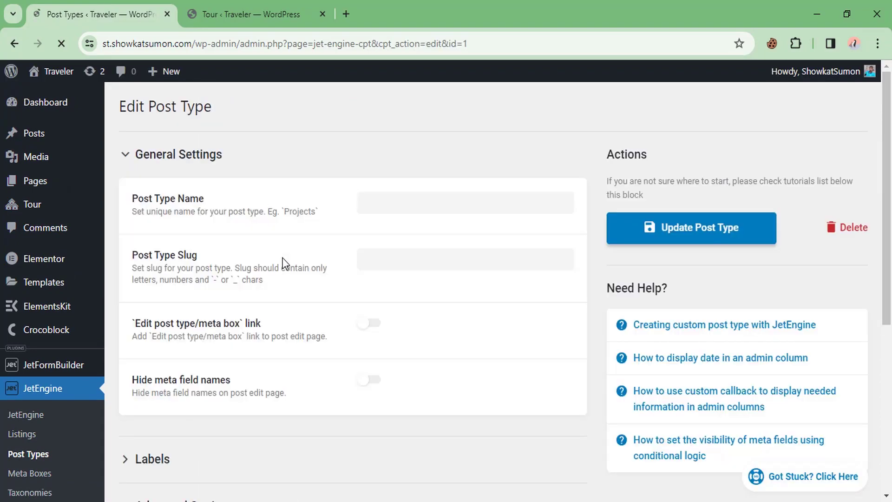
scroll(293, 244, "down", 5)
scroll(262, 279, "down", 9)
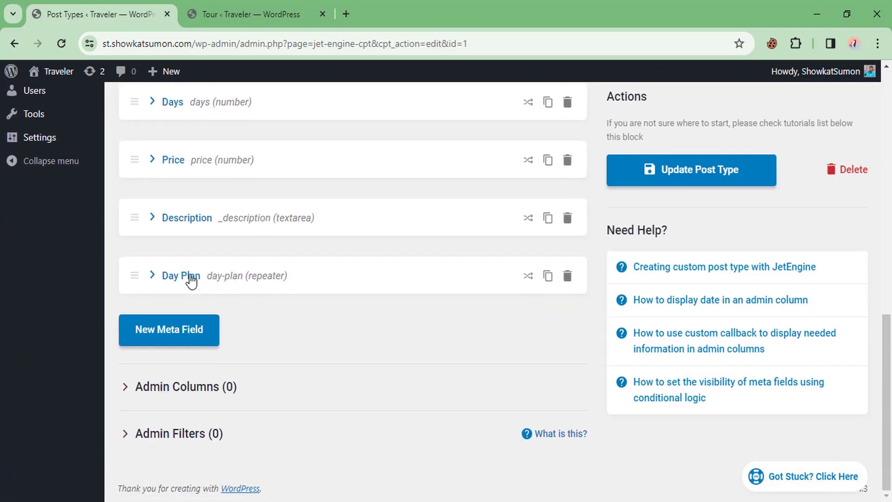
Step: Expand the Day Plan repeater field and its Day Title subfield
left_click(190, 277)
scroll(363, 267, "down", 8)
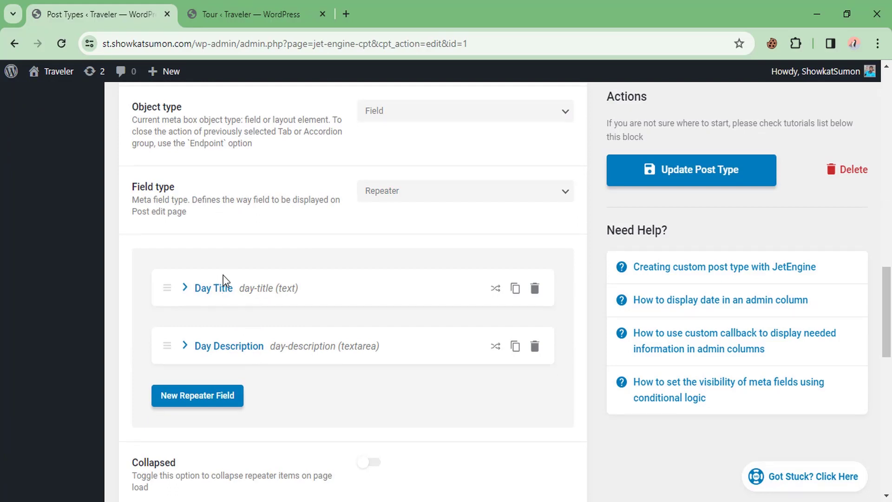
left_click(226, 294)
scroll(363, 292, "down", 3)
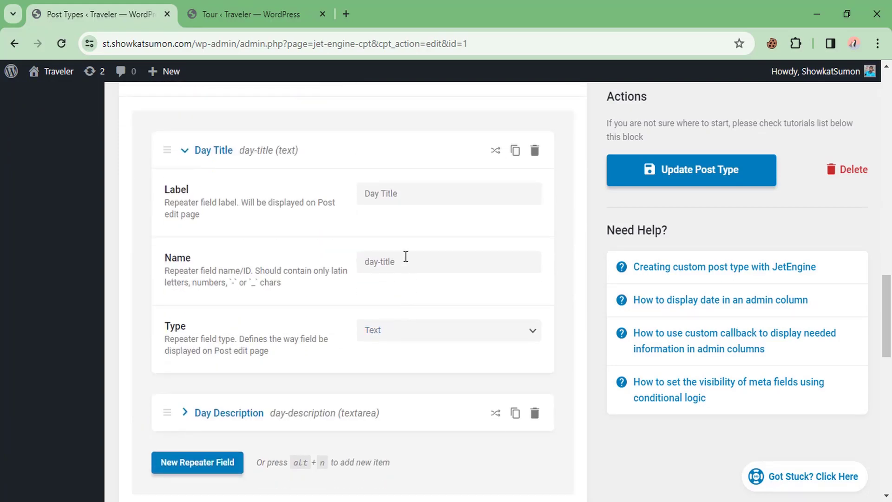
scroll(315, 344, "down", 4)
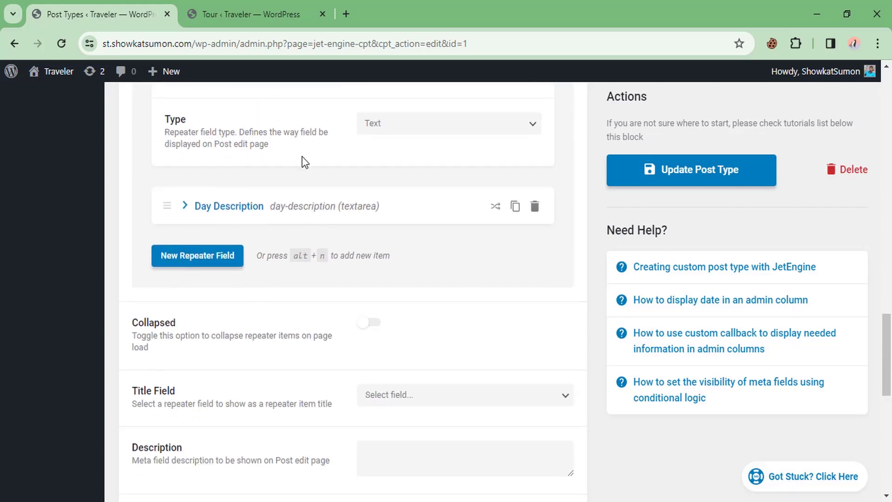
scroll(180, 177, "up", 15)
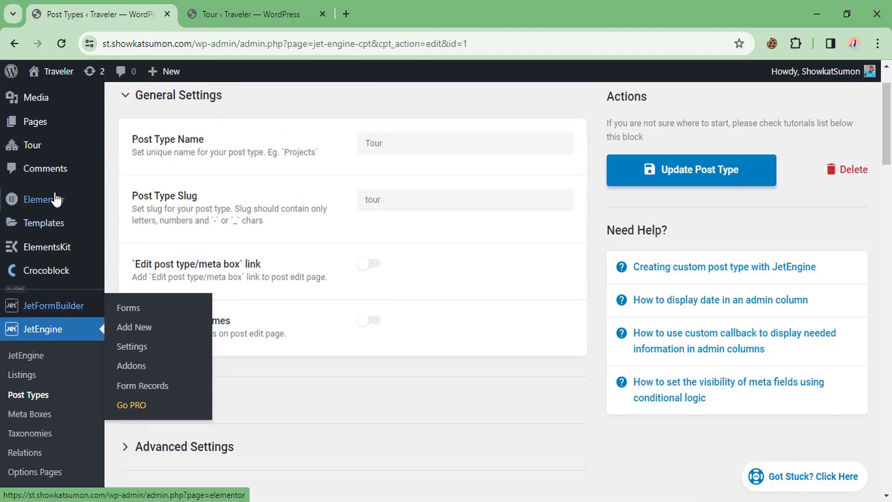
Step: Open the Taj Mahl tour's editor from the All Tours list
left_click(277, 6)
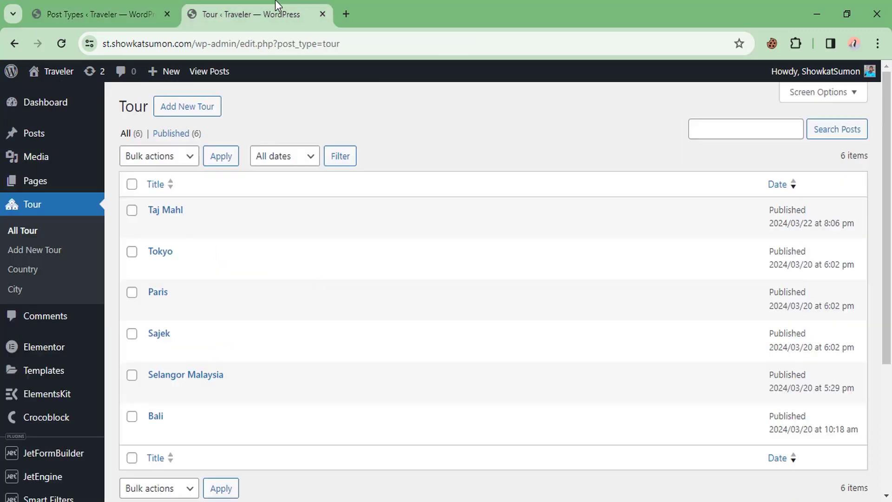
middle_click(168, 213)
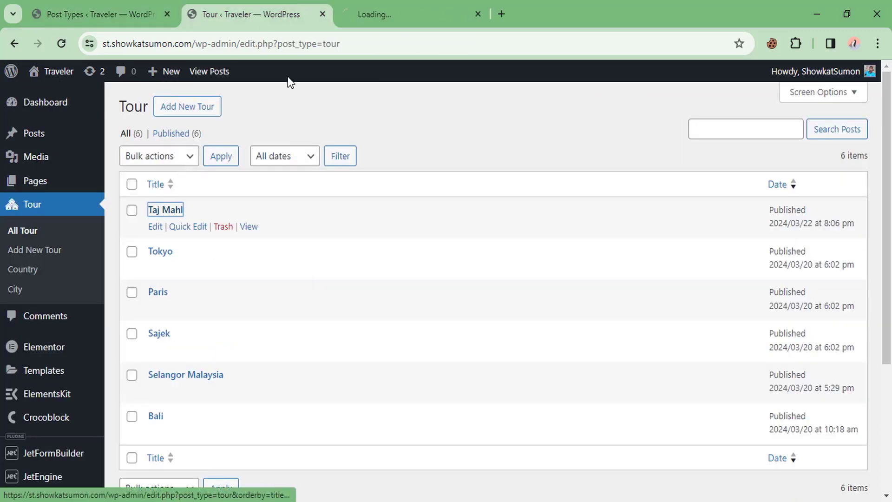
left_click(386, 1)
scroll(277, 307, "down", 5)
scroll(281, 305, "down", 3)
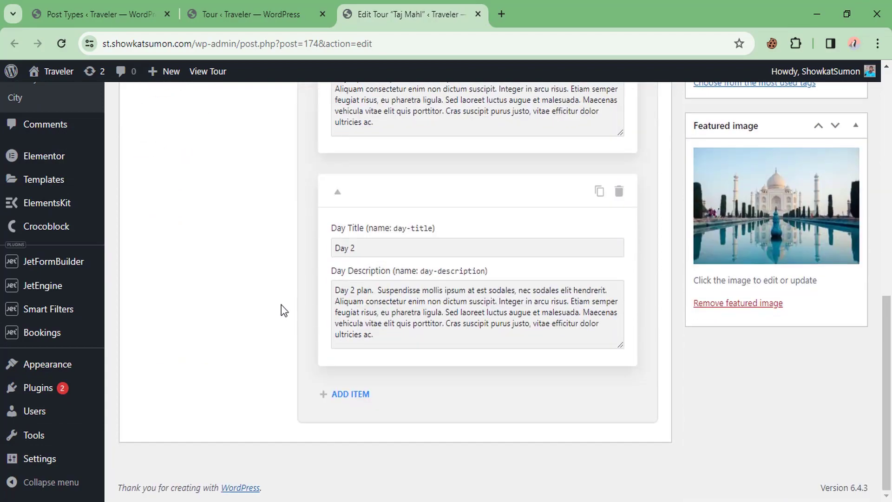
scroll(381, 228, "up", 2)
scroll(363, 220, "up", 2)
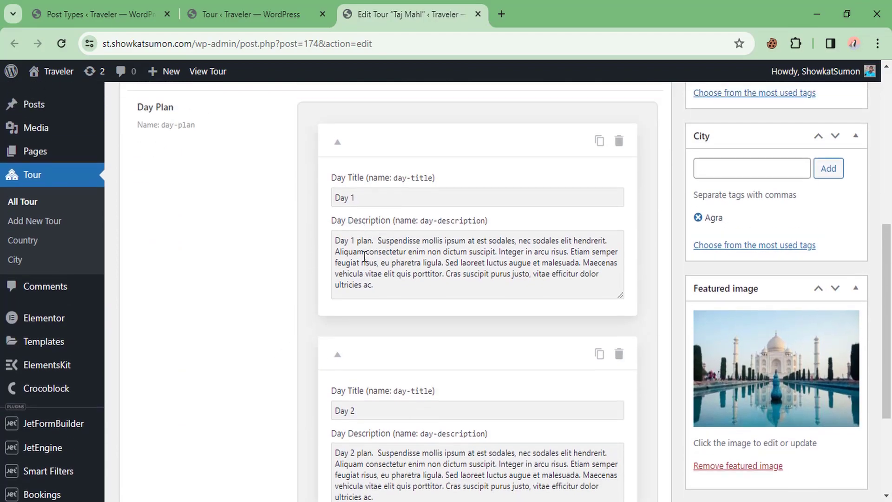
scroll(388, 324, "down", 5)
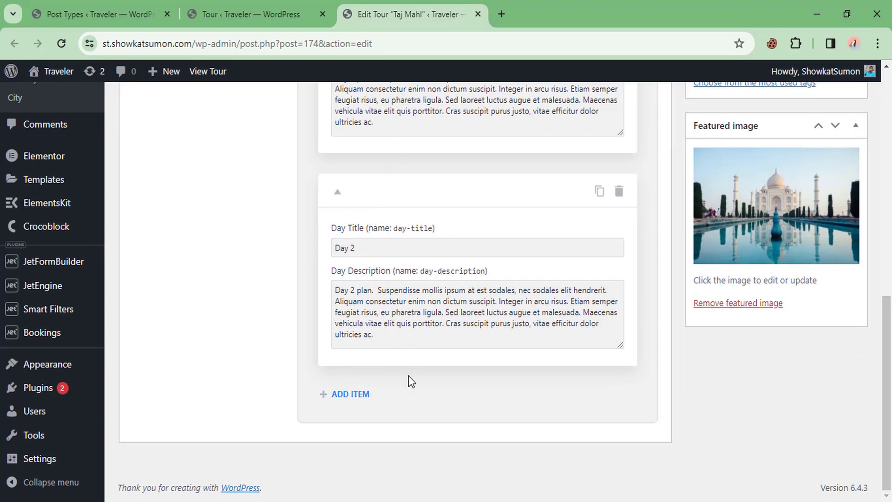
Step: Add a Day 3 item whose description begins 'Plan of day 3', and update the tour
left_click(352, 395)
scroll(500, 319, "down", 4)
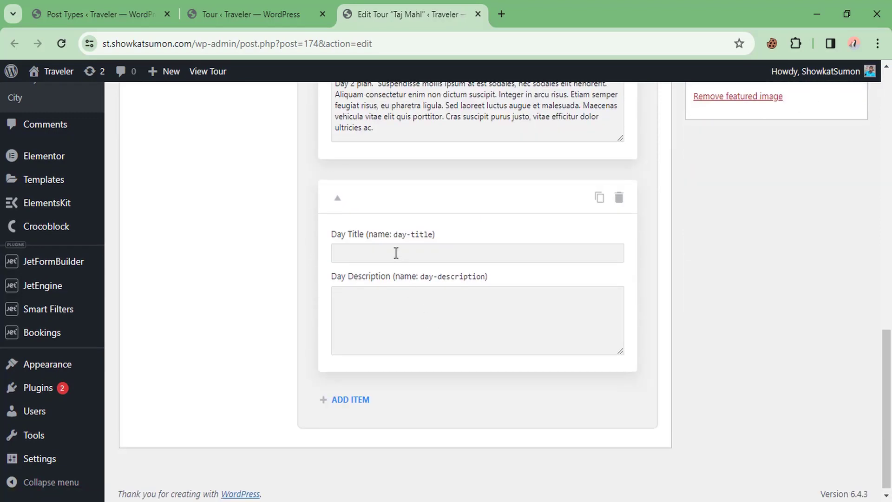
left_click(397, 253)
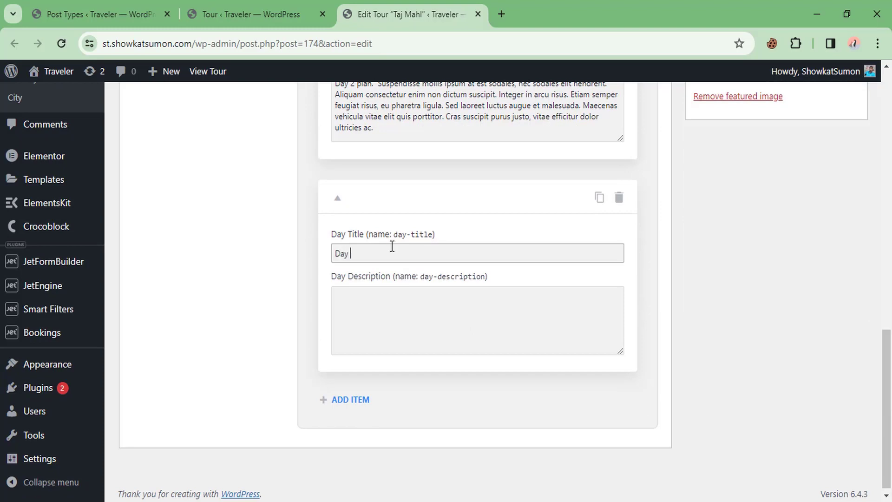
left_click(375, 320)
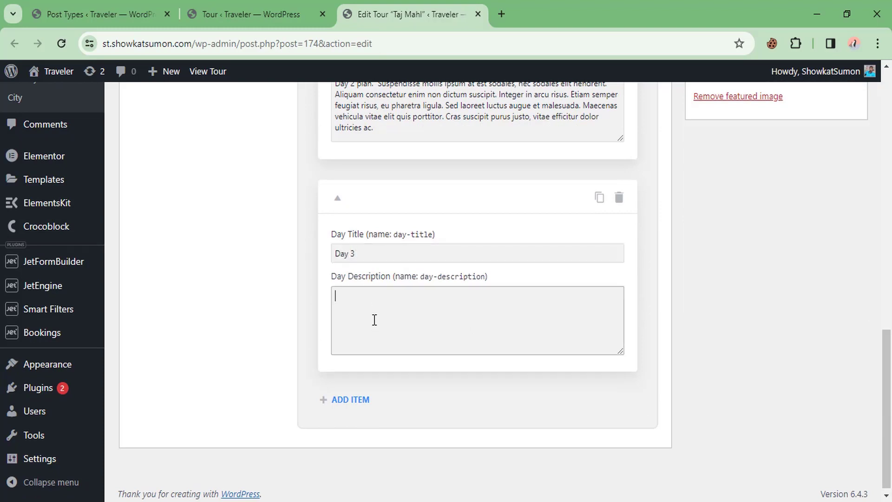
type("Plan of day 4.  Suspendisse mollis ipsum at est sodales, nec sodales elit hendrerit. Aliquam consectetur enim non dictum suscipit. Integer in arcu risus. Etiam semper feugiat risus, eu pharetra ligula. Sed laoreet luctus augue et malesuada. Maecenas vehicula vitae elit quis porttitor. Cras suscipit purus justo, vitae efficitur dolor ultricies ac.")
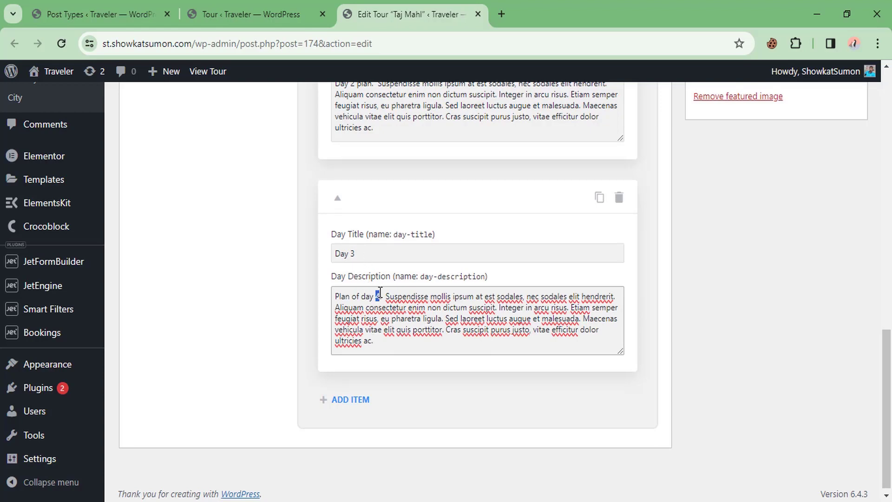
type("3")
scroll(696, 308, "up", 10)
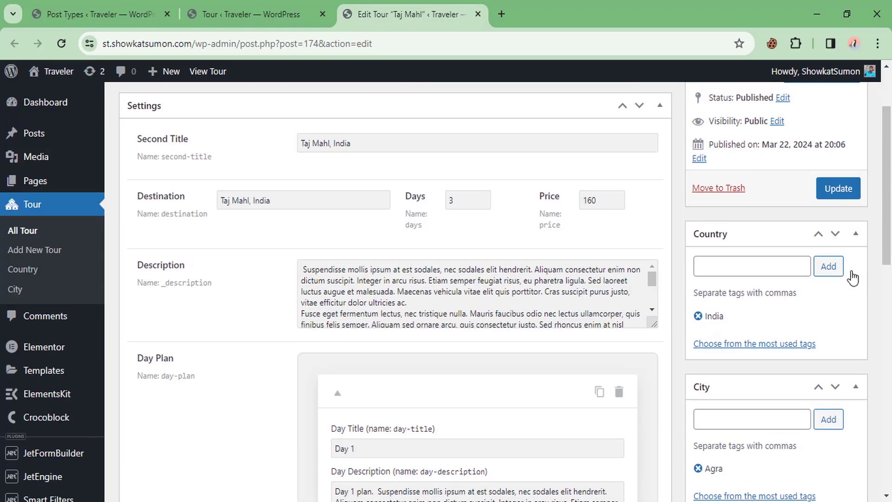
left_click(837, 189)
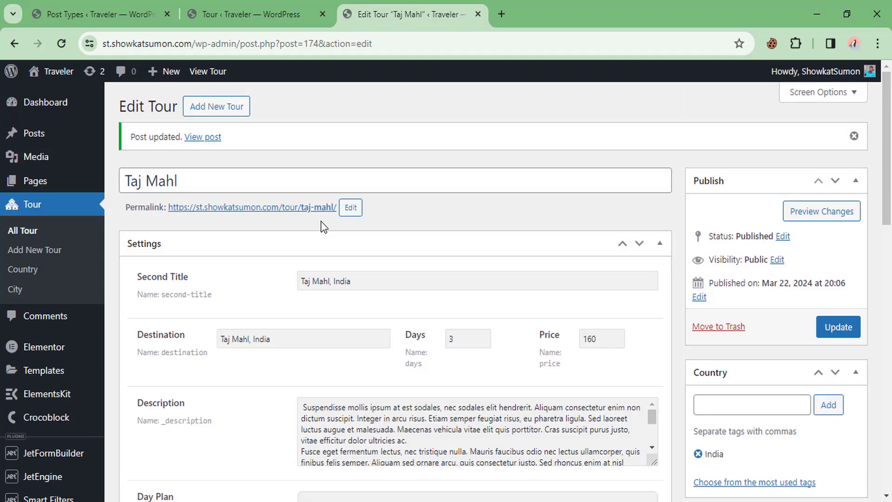
scroll(374, 262, "down", 12)
scroll(377, 263, "down", 3)
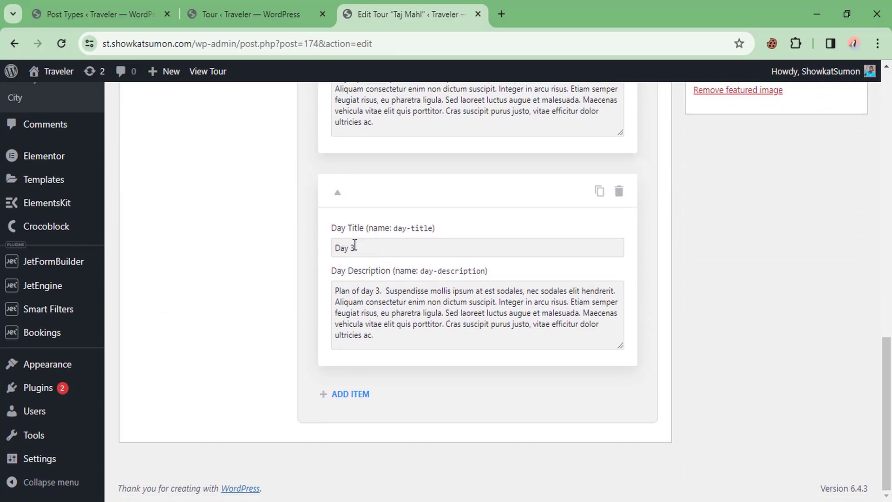
Step: View the live Taj Mahl tour page and check its Day 1–3 Day Plan accordion
middle_click(55, 71)
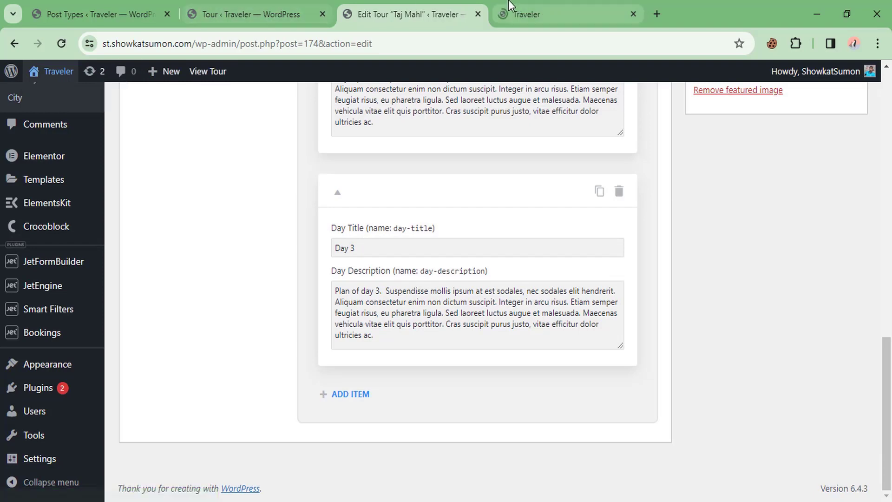
left_click(223, 14)
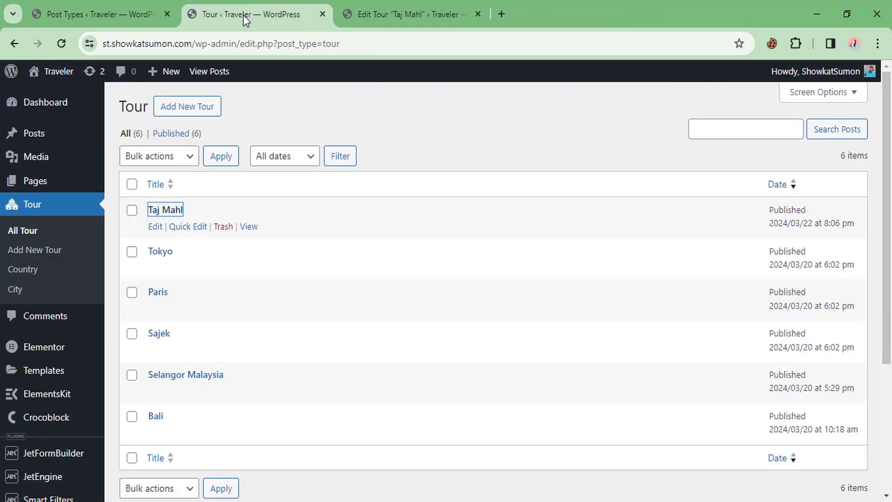
middle_click(255, 228)
left_click(576, 12)
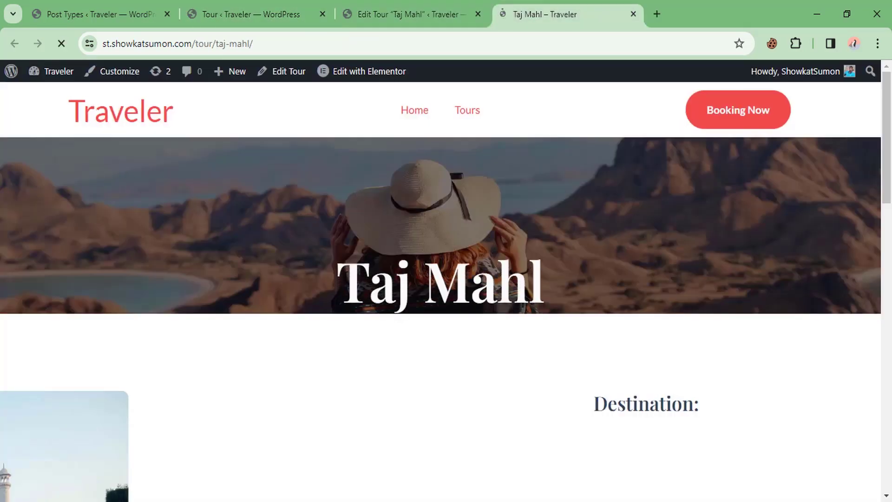
scroll(330, 273, "down", 15)
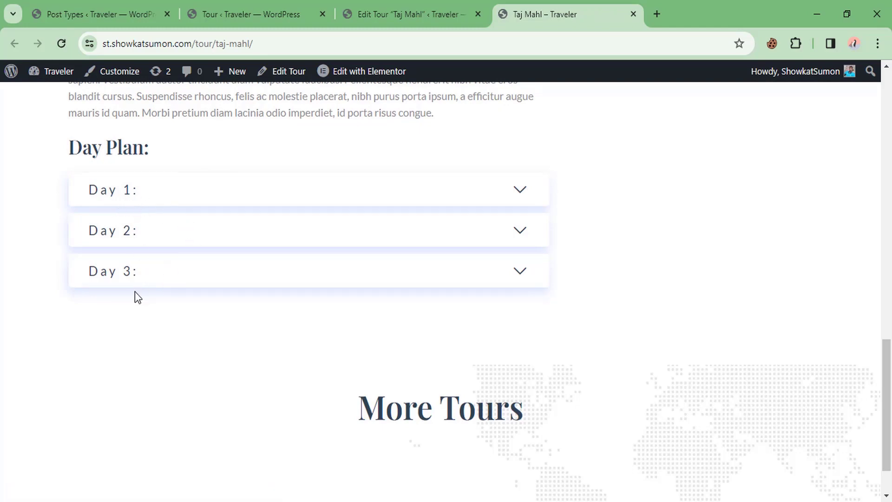
Step: Open the Tour Single template in Elementor from the admin bar
mouse_move(349, 81)
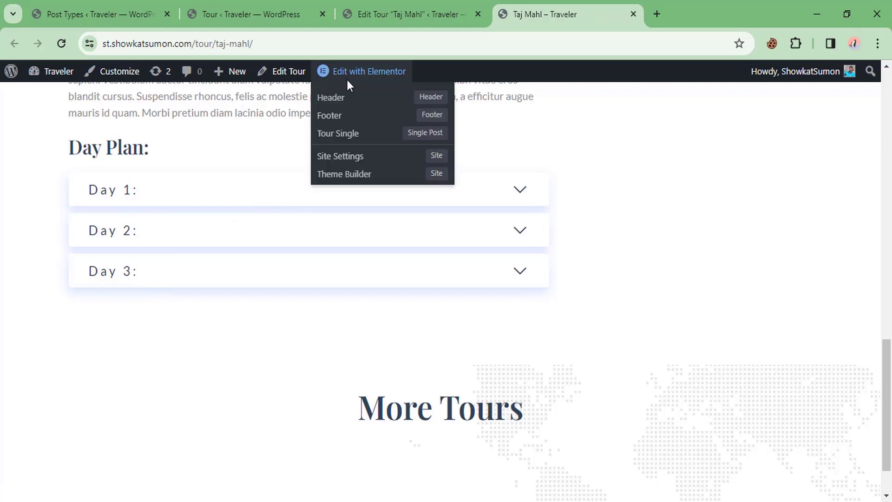
left_click(333, 137)
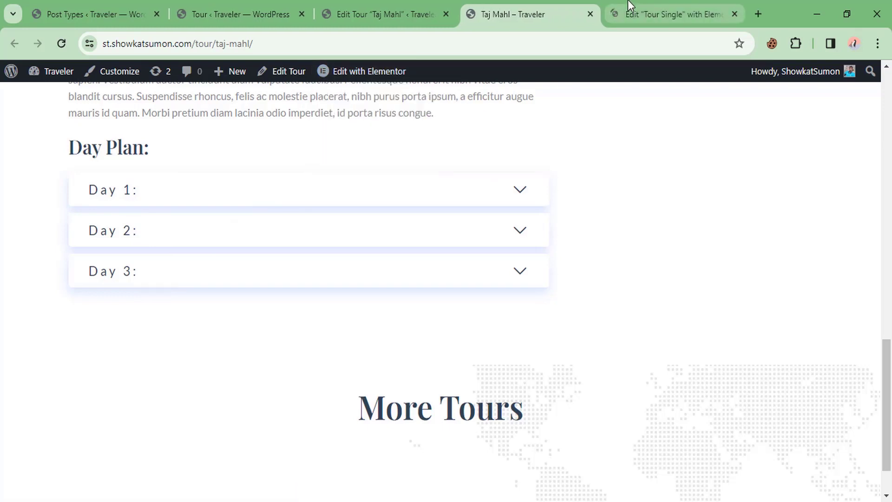
left_click(631, 7)
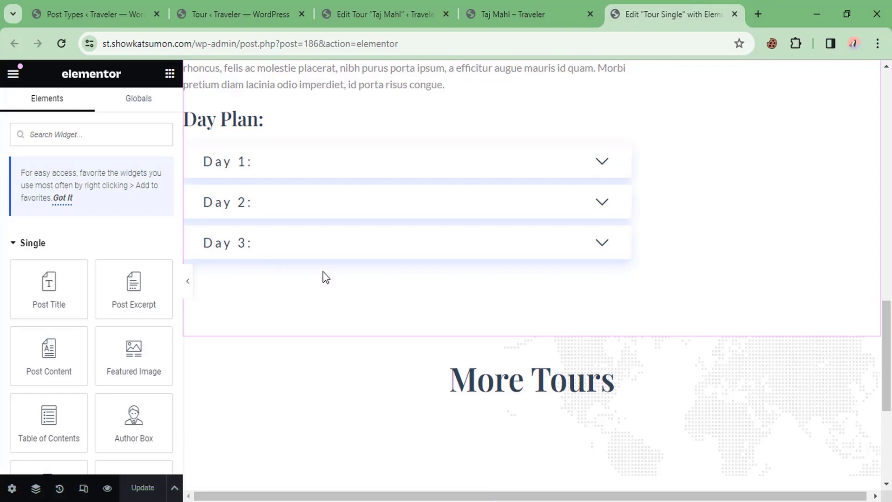
Step: Add a Dynamic Repeater below the Day Plan accordion, with the Day Plan field as its source
left_click(88, 143)
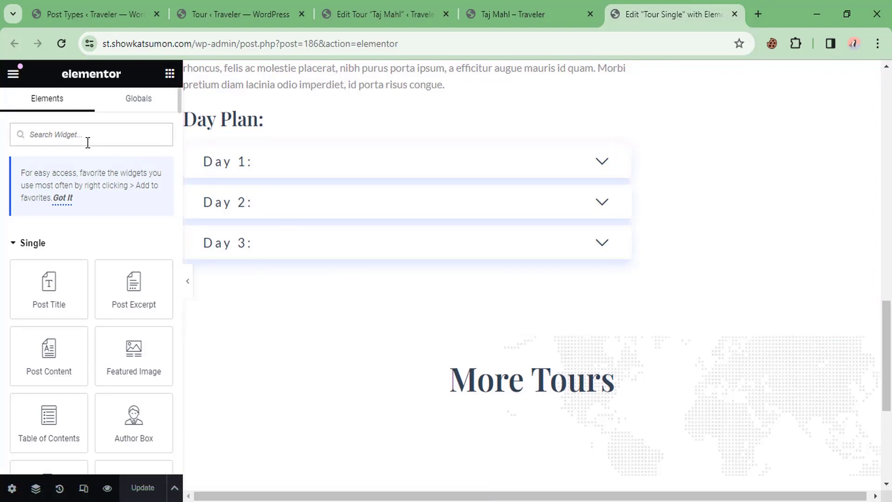
type("dyn")
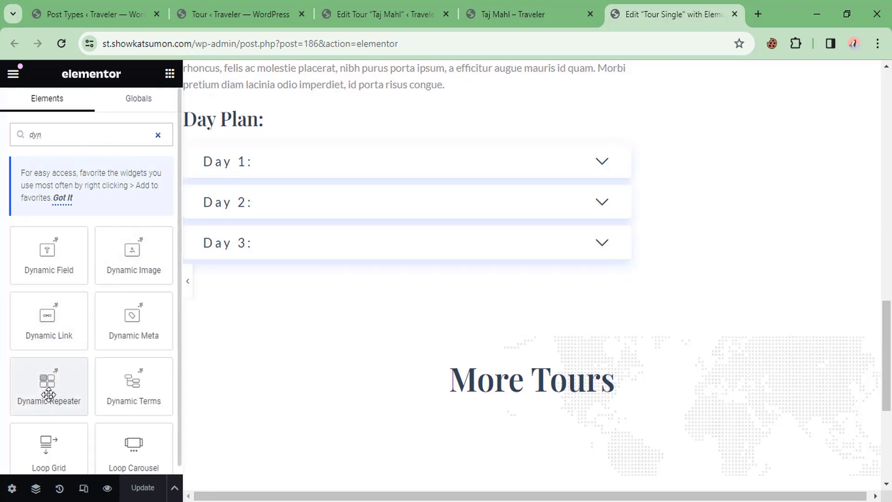
left_click_drag(49, 394, 255, 265)
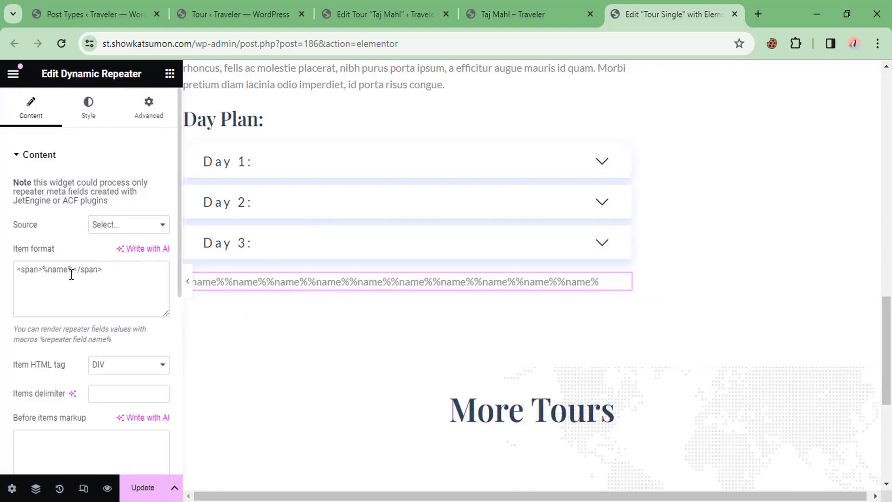
left_click(125, 227)
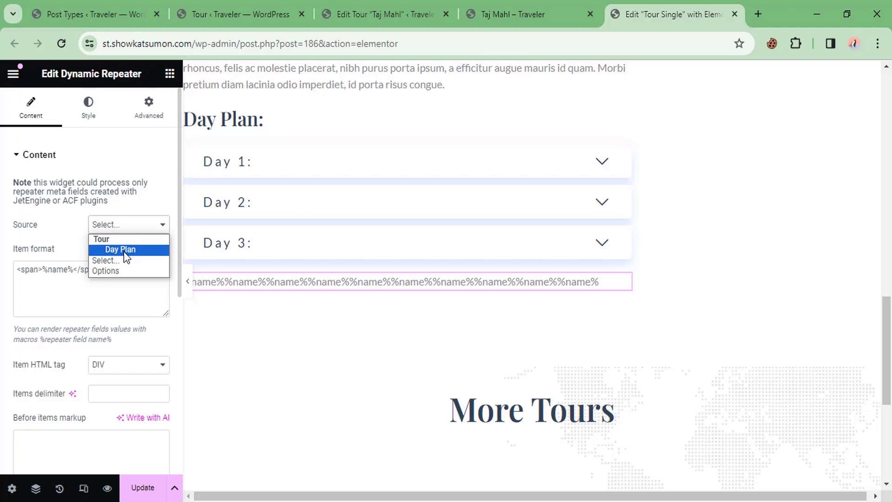
left_click(124, 252)
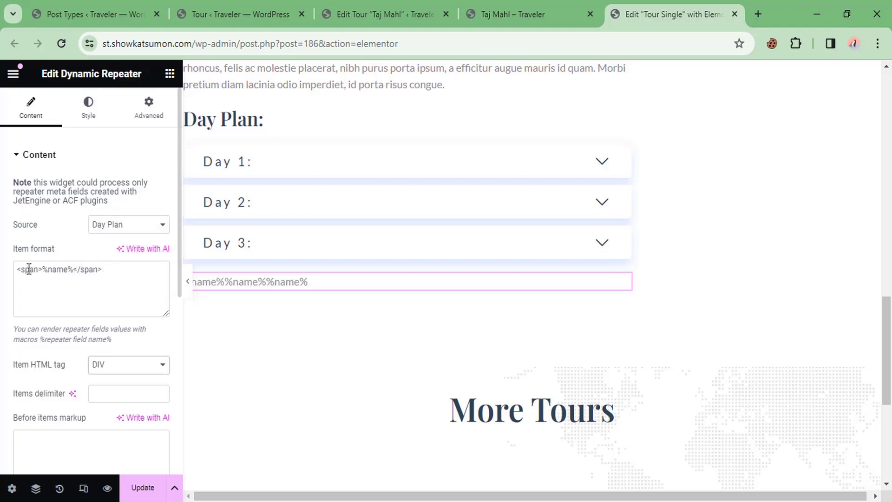
left_click_drag(73, 269, 65, 271)
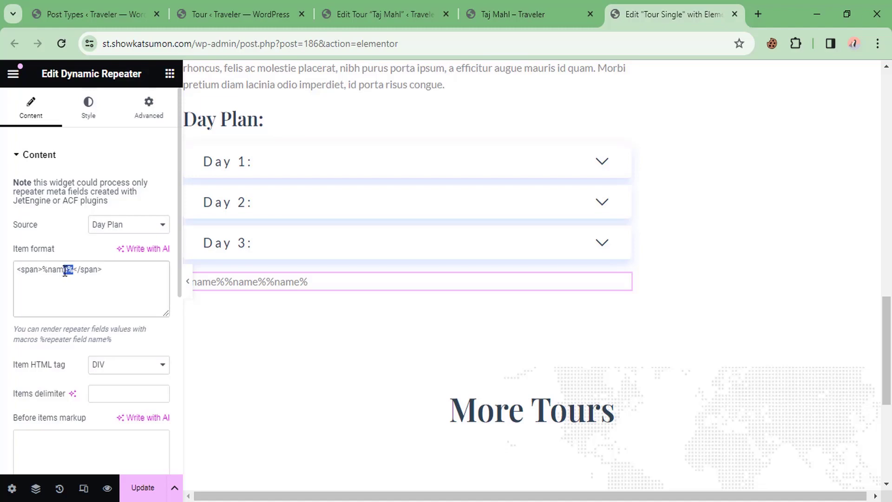
left_click(50, 272)
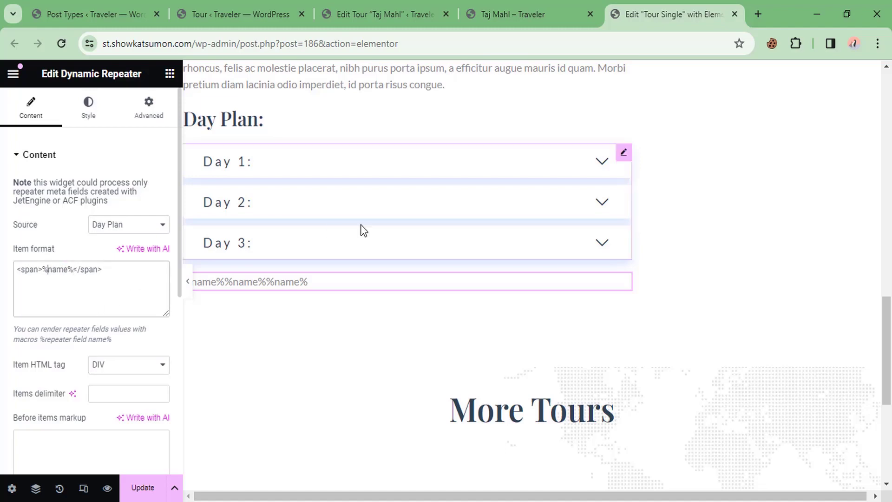
left_click(401, 6)
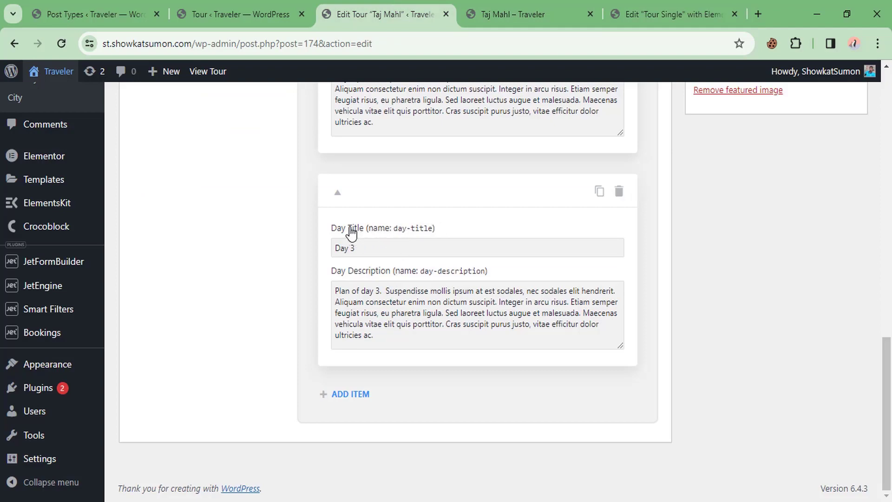
Step: Look up the day-title sub-field name in the Tour post type's Day Plan repeater settings
mouse_move(420, 234)
mouse_move(451, 273)
left_click(258, 2)
key("ctrl+Page_Up")
scroll(288, 279, "down", 10)
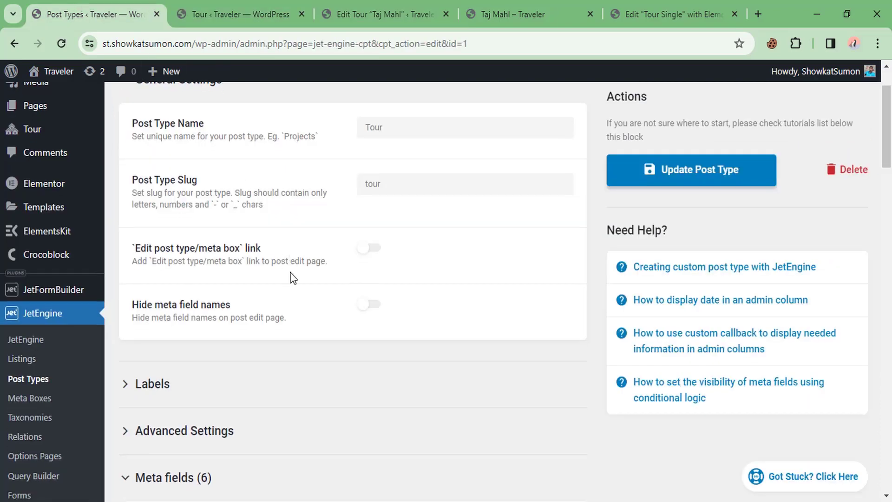
scroll(301, 277, "down", 5)
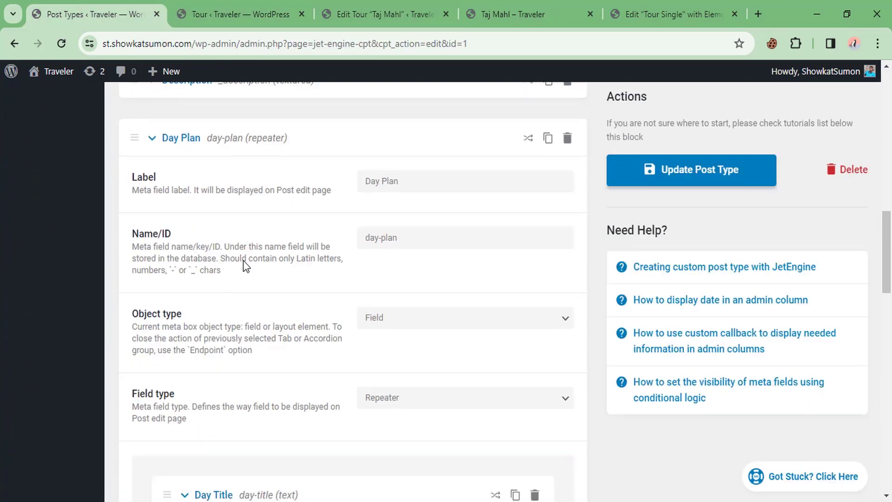
scroll(396, 197, "down", 6)
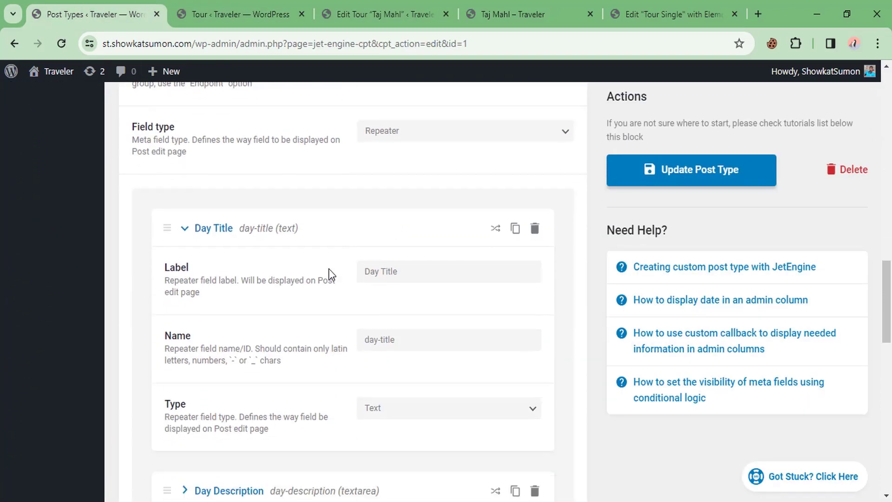
left_click_drag(412, 330, 321, 352)
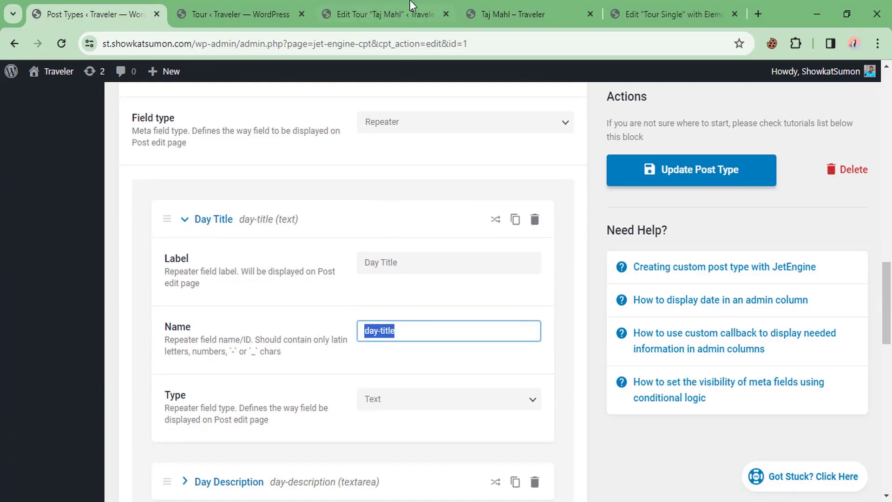
left_click(673, 14)
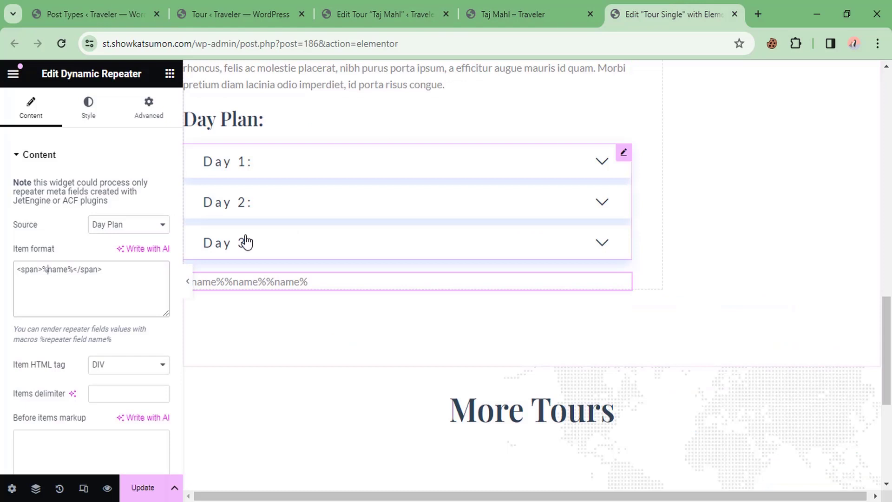
Step: Replace the %name% placeholder in the item format with %day-title%
left_click(64, 269)
key("BackSpace")
key("BackSpace")
key("BackSpace")
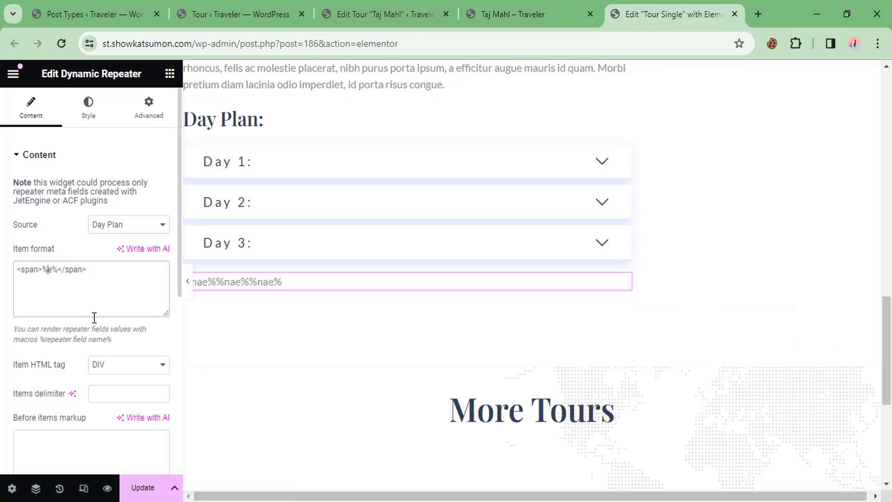
key("Delete")
type("day-title")
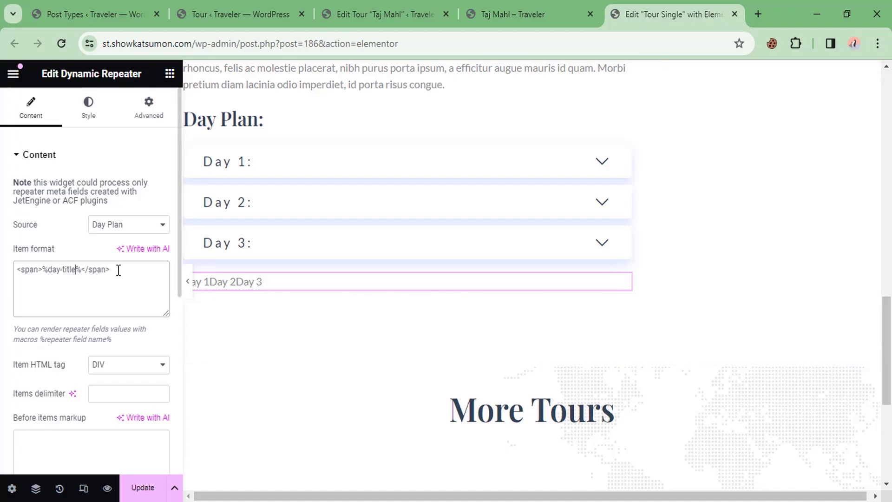
Step: Rewrite the item format as <h3>%day-title%</h3> followed by <p>%day-description%</p>
left_click_drag(112, 270, 2, 275)
key("BackSpace")
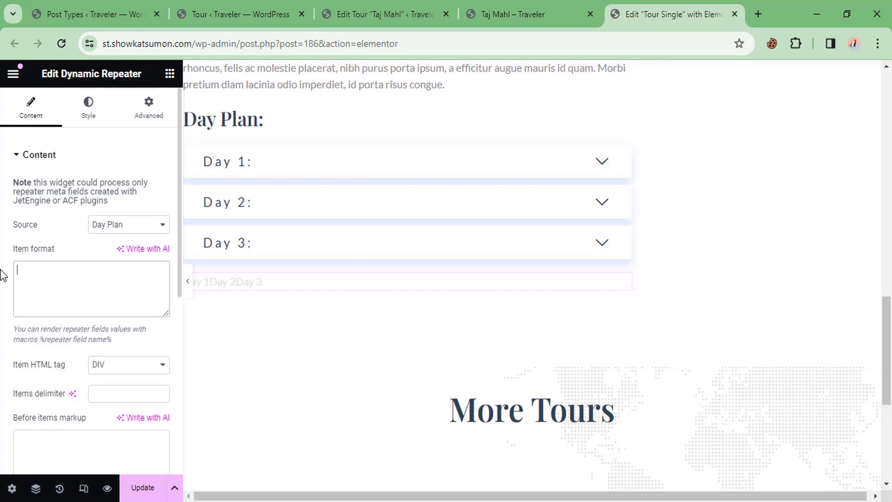
type("<h2")
key("BackSpace")
type("3>")
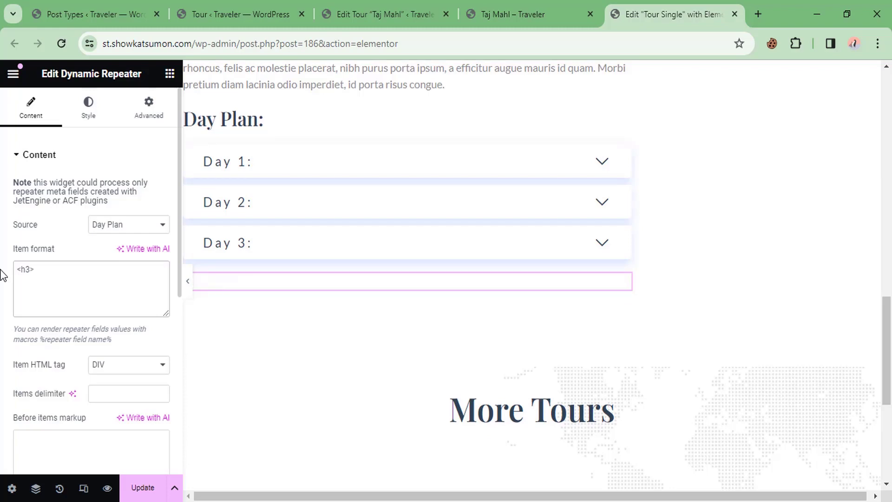
type(" %")
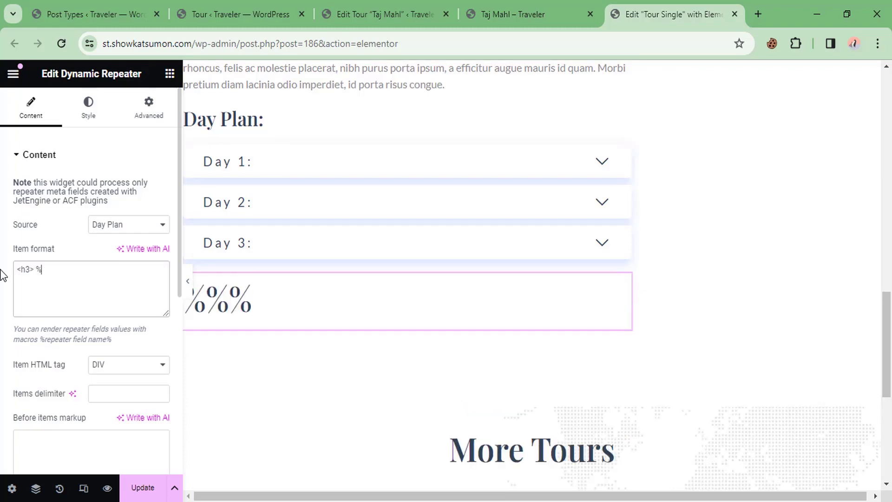
type("day-tit")
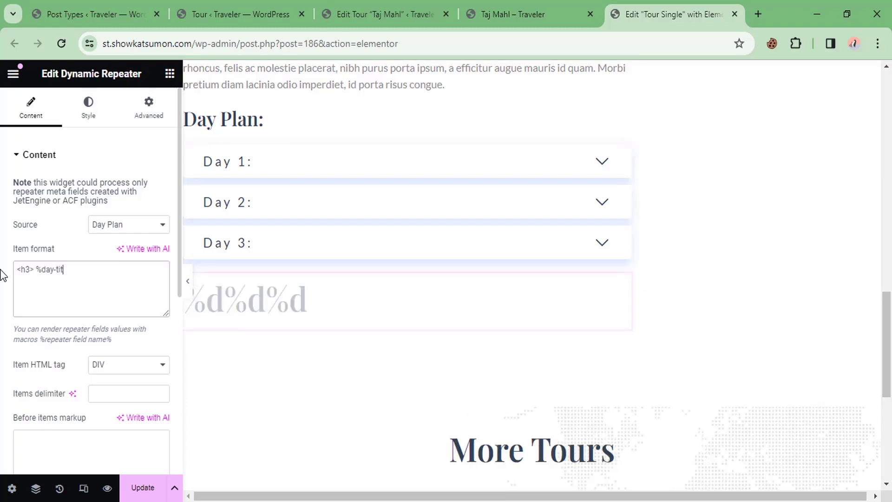
type("le% ")
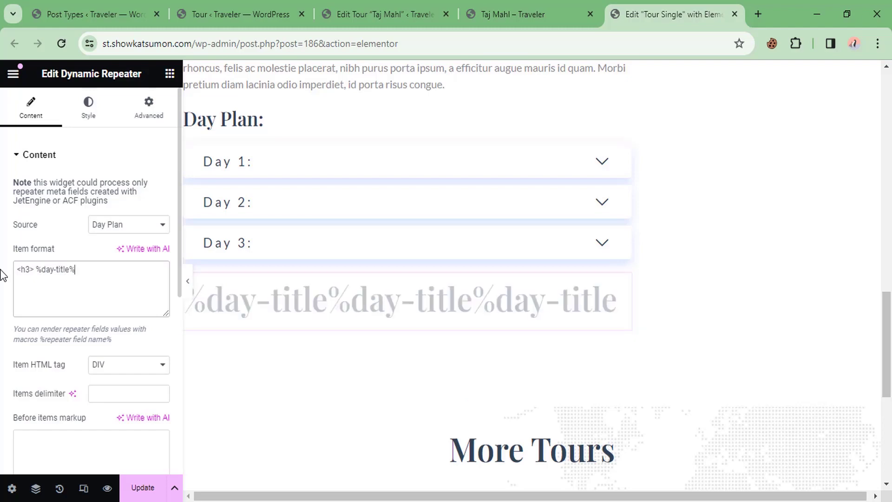
type("</h")
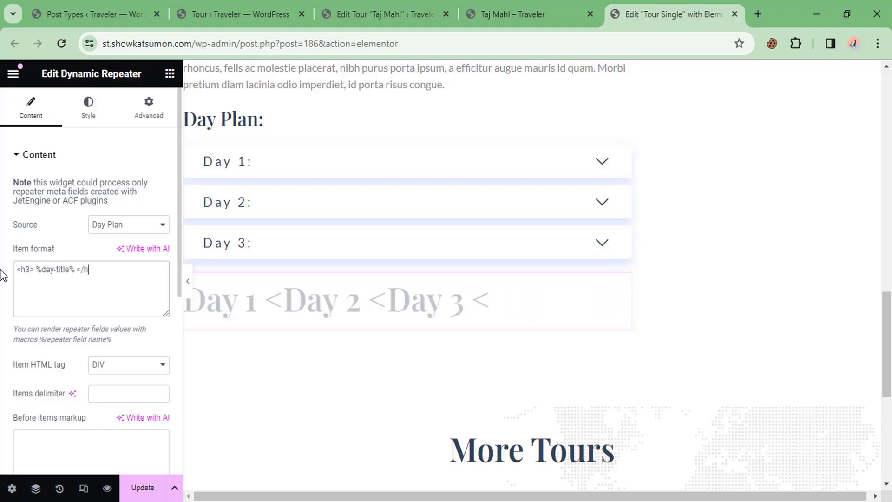
type("3>")
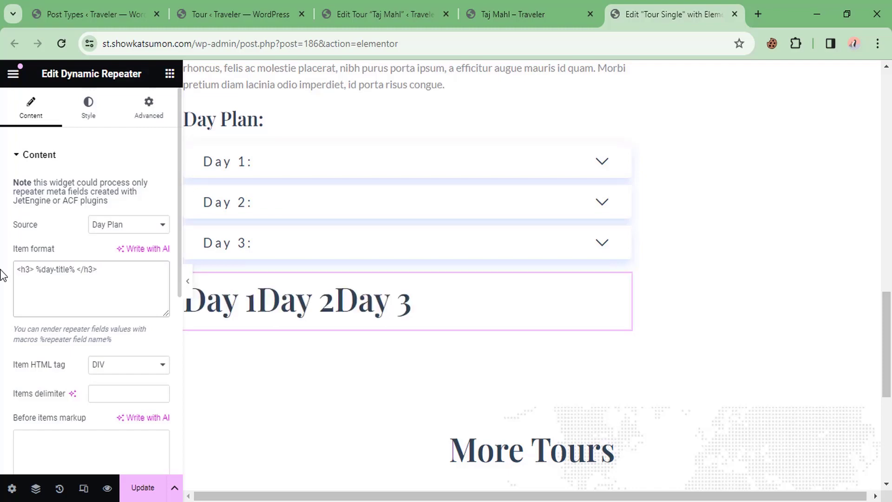
key("Return")
type("<p>")
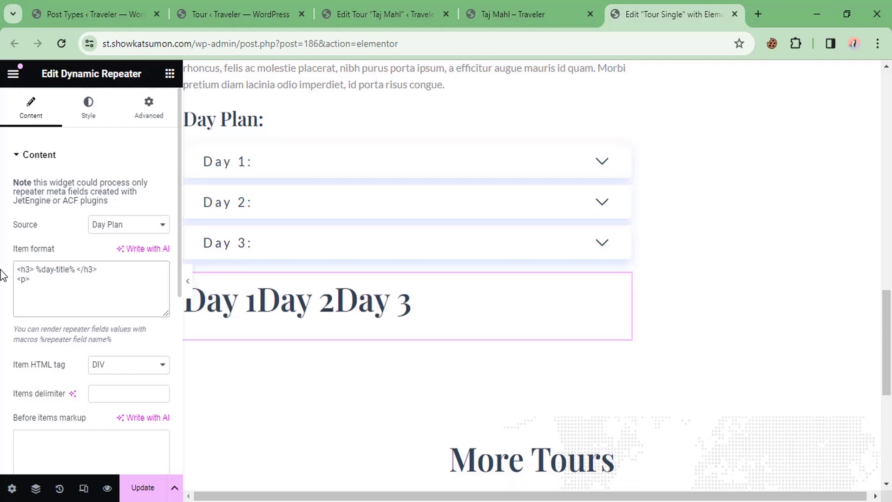
type("%")
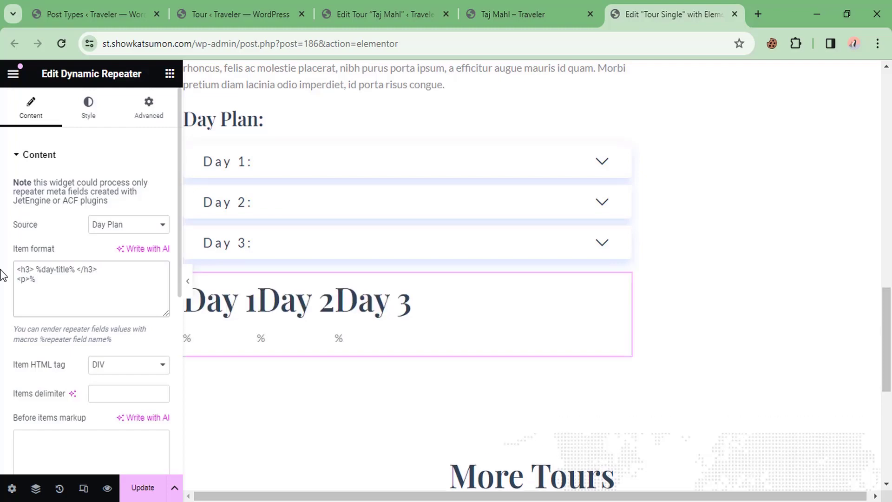
type("day-de")
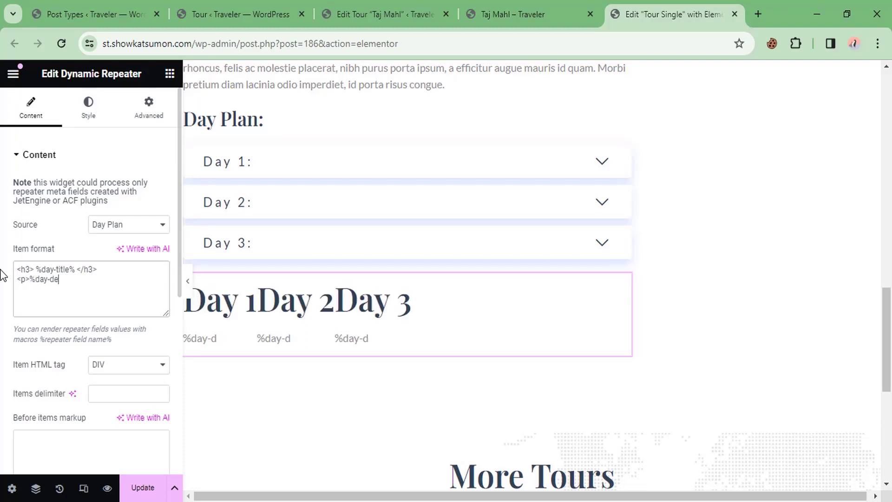
type("scription")
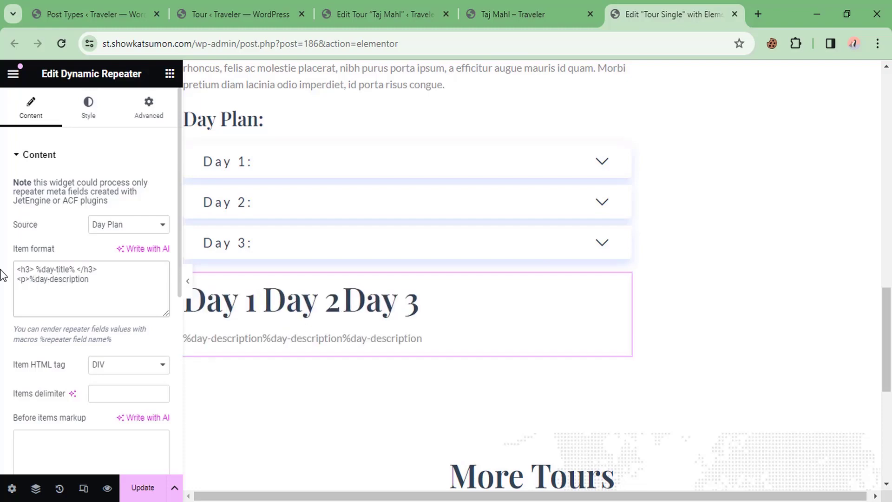
type("%</")
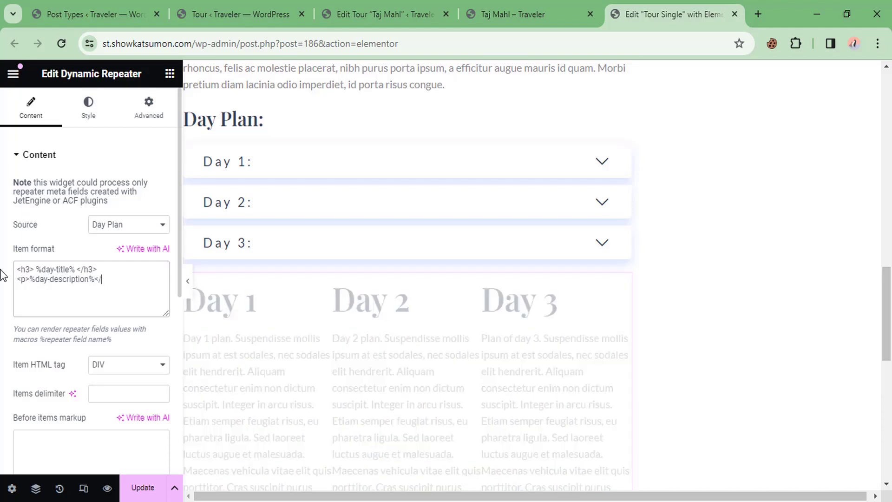
type("p>")
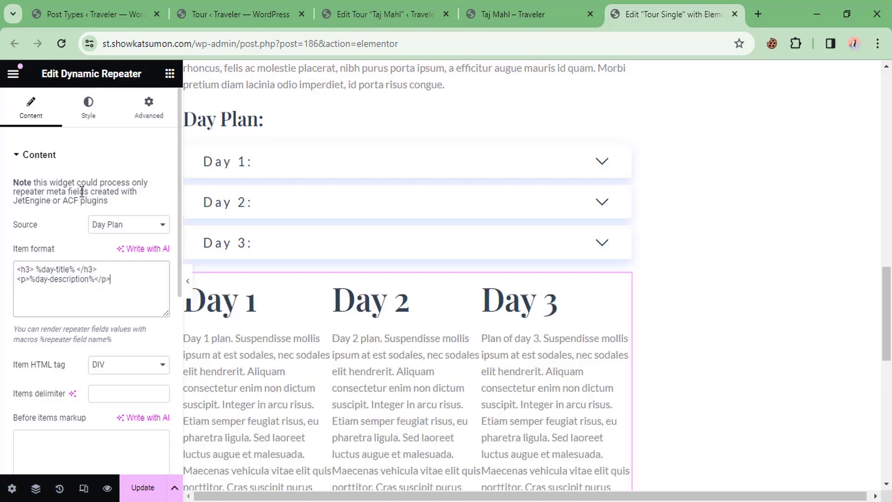
scroll(305, 215, "down", 1)
scroll(305, 215, "down", 1)
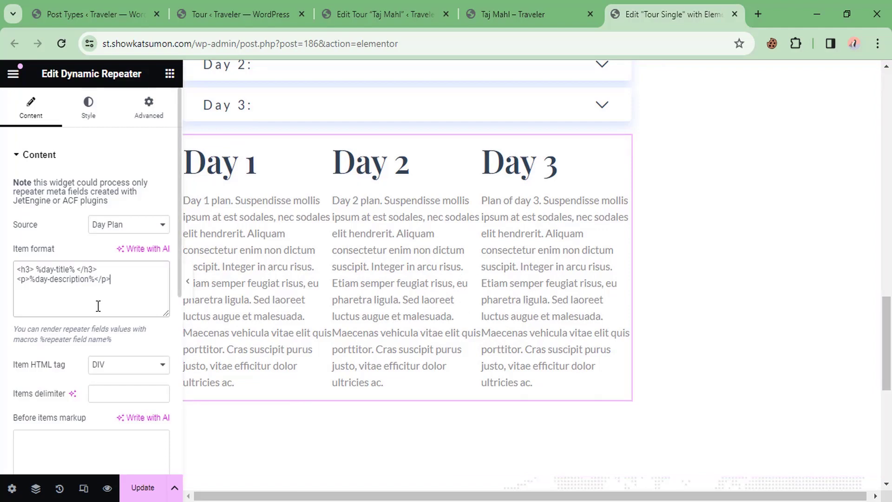
scroll(95, 306, "down", 5)
scroll(87, 310, "up", 5)
Step: Set the repeater's direction to vertical and its alignment to Center
left_click(93, 108)
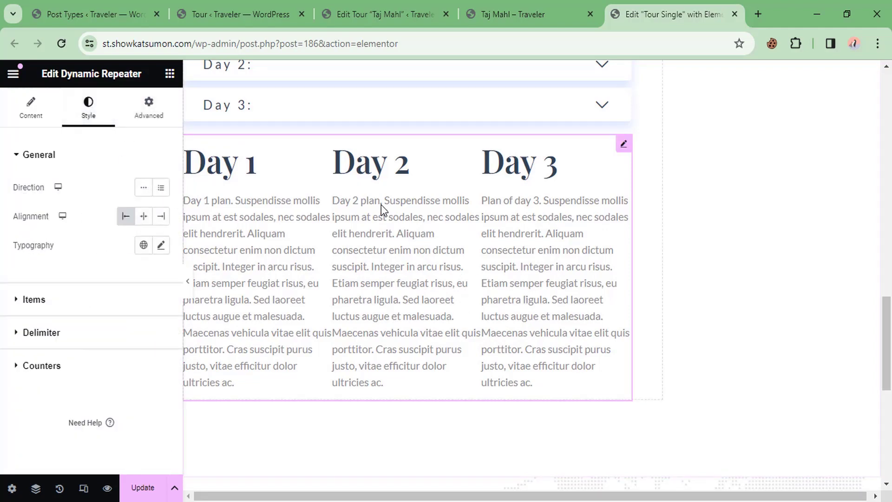
left_click(161, 188)
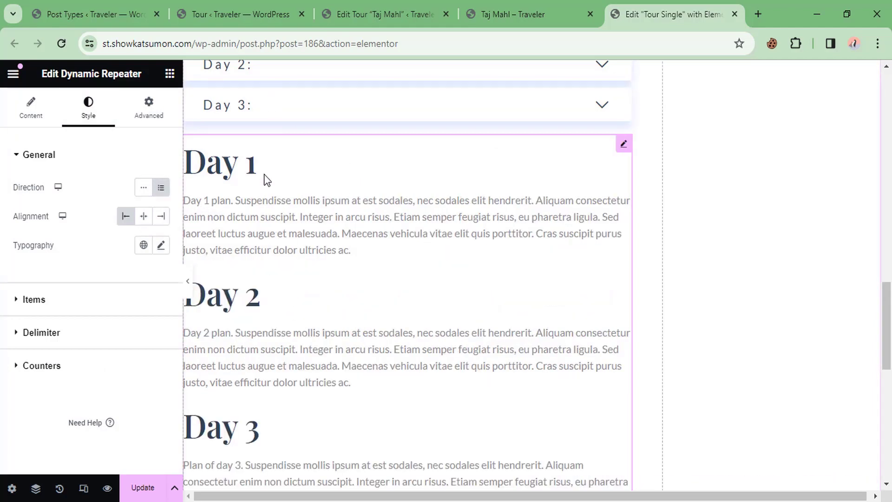
scroll(278, 331, "down", 2)
scroll(267, 244, "up", 1)
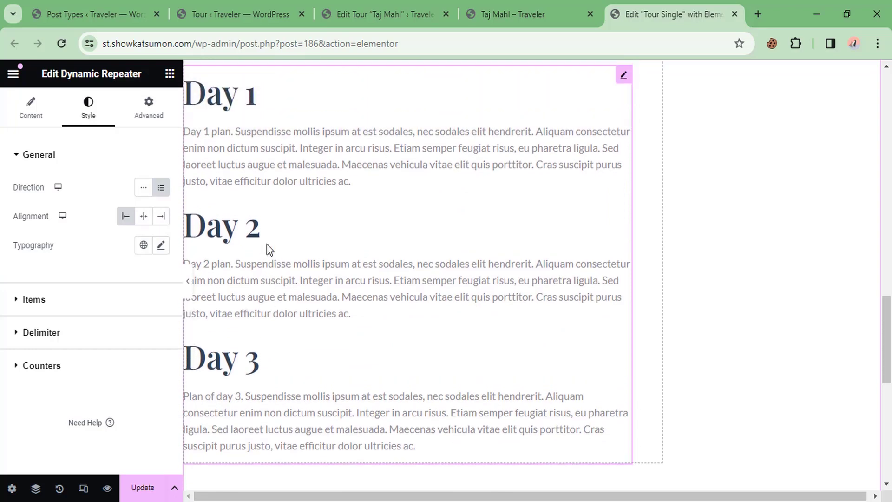
left_click(144, 218)
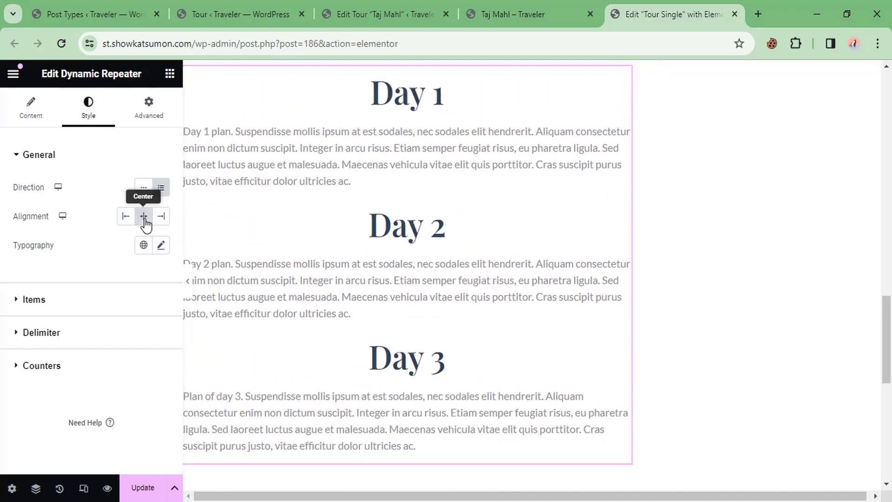
left_click(163, 218)
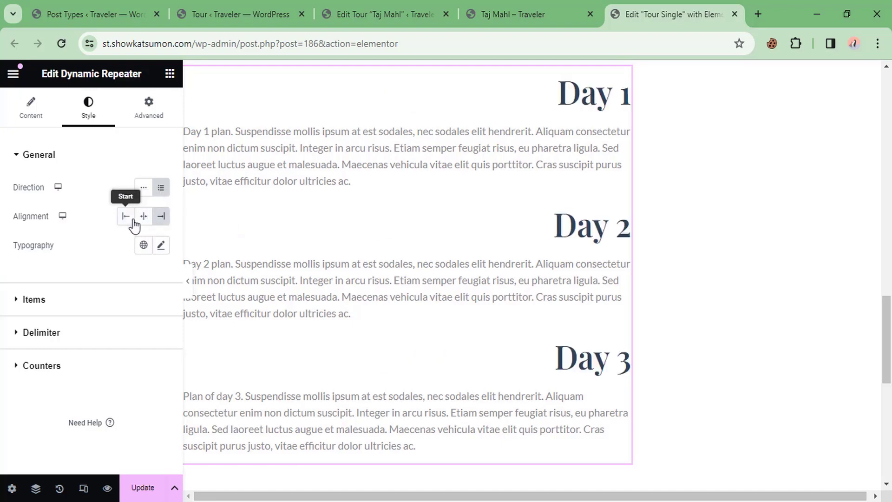
left_click(145, 218)
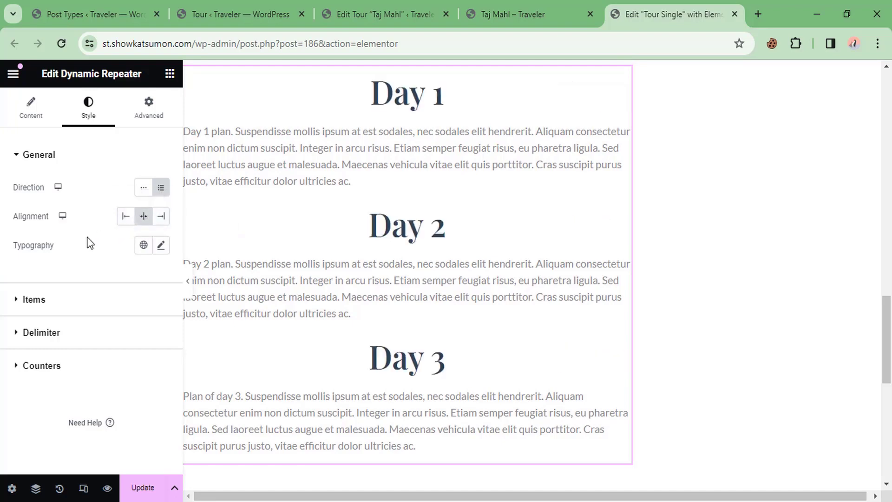
Step: Try a font size of 20 in the items' typography, then revert it to default
left_click(162, 246)
scroll(79, 307, "down", 2)
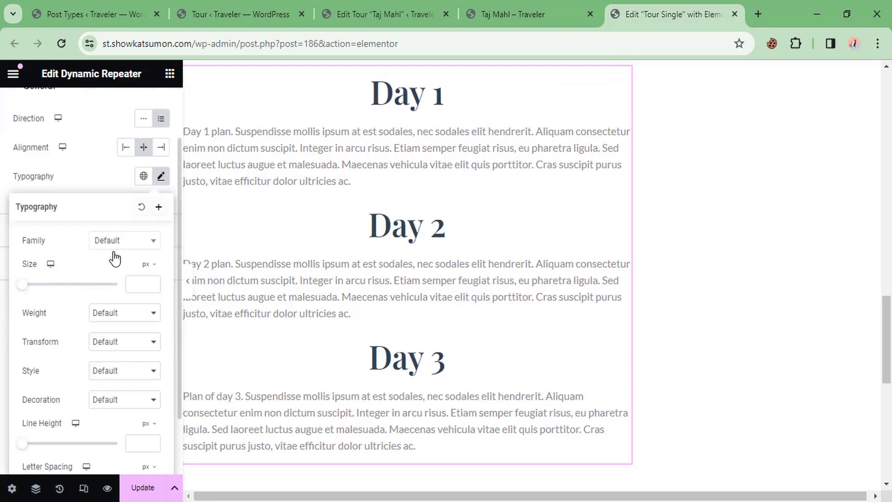
left_click(135, 285)
type("20")
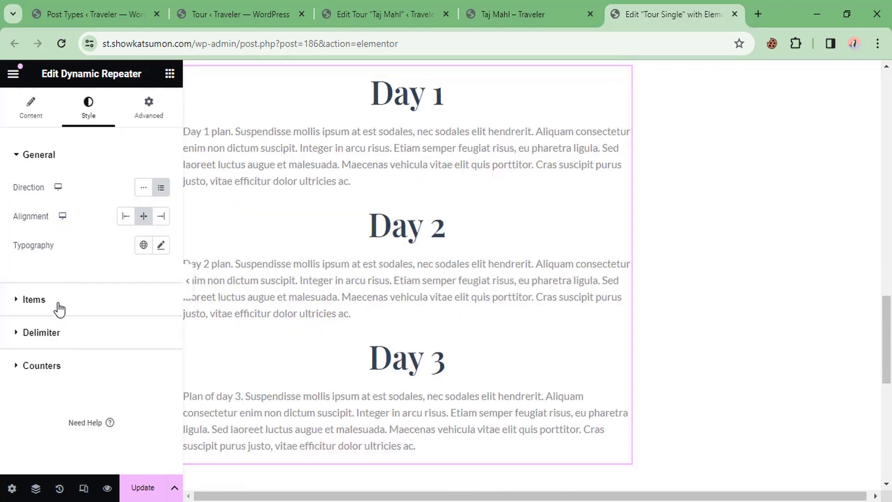
left_click(56, 303)
scroll(97, 257, "down", 3)
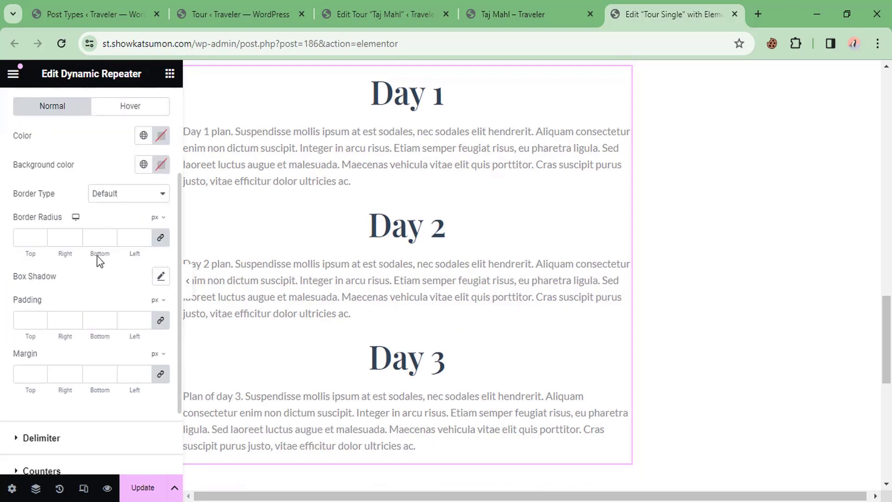
scroll(100, 261, "up", 2)
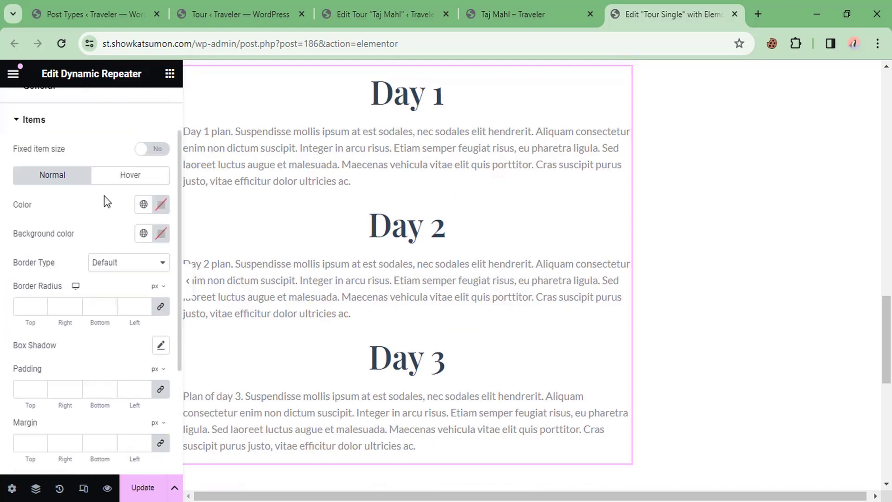
Step: Set the repeater items' colour to red #EE1A1A
left_click(159, 206)
left_click(219, 266)
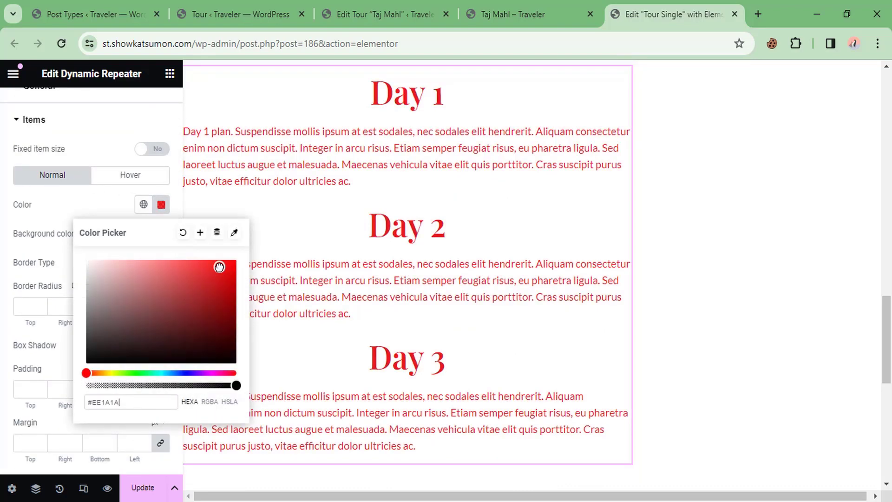
left_click(2, 260)
scroll(3, 260, "down", 4)
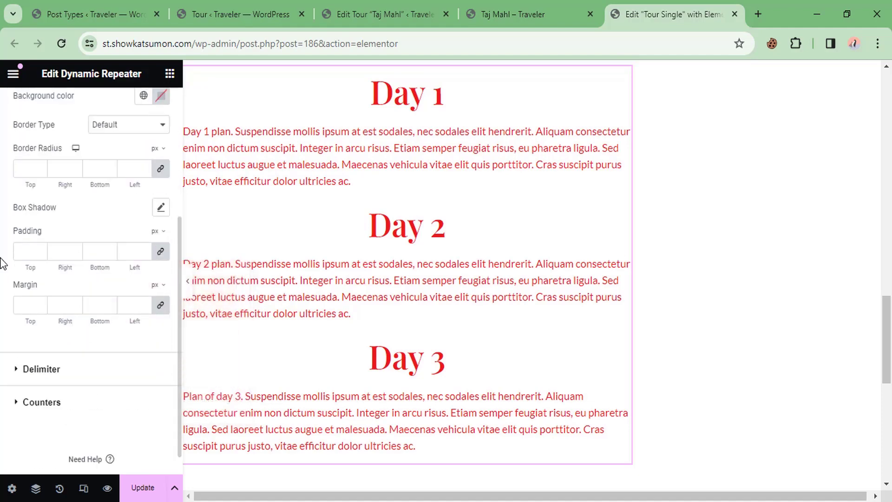
scroll(4, 261, "up", 4)
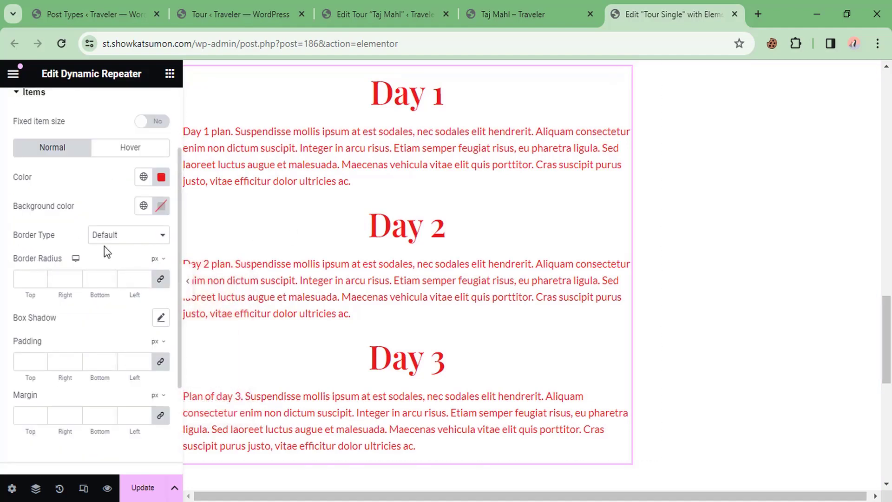
scroll(104, 251, "up", 1)
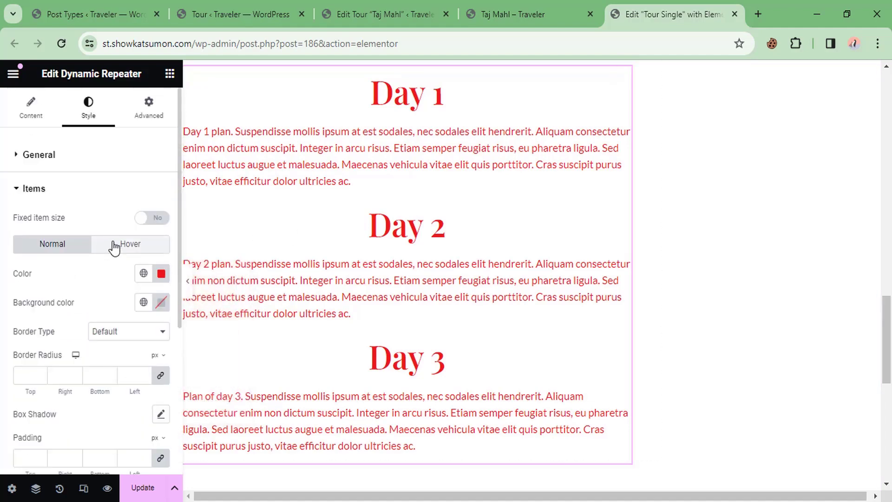
scroll(356, 146, "up", 2)
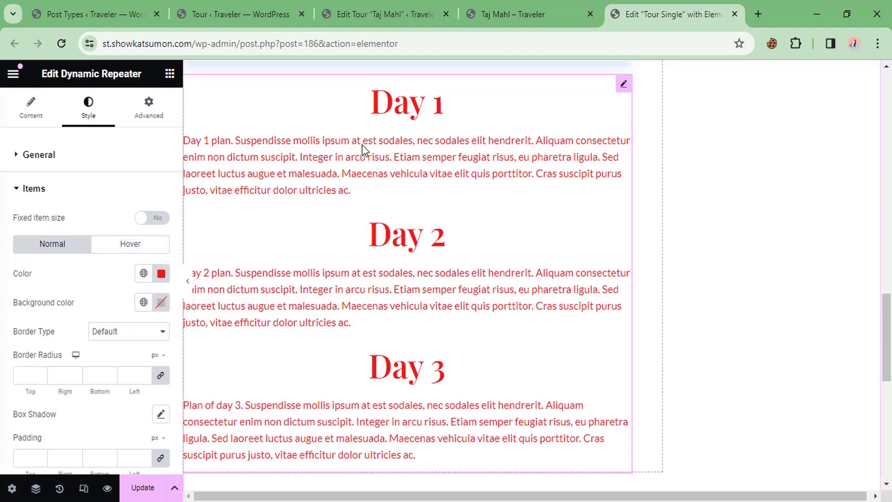
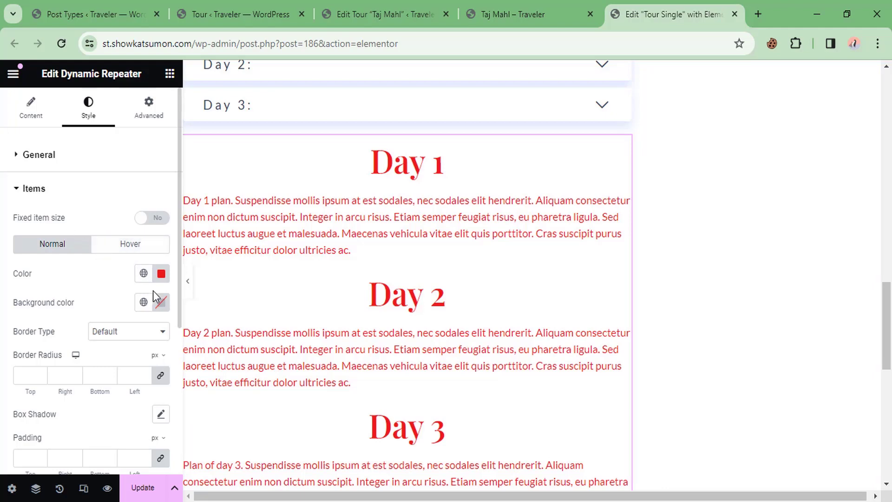
Step: Clear the repeater's red Items Color and inspect its Advanced > Custom CSS section
left_click(159, 273)
left_click(184, 303)
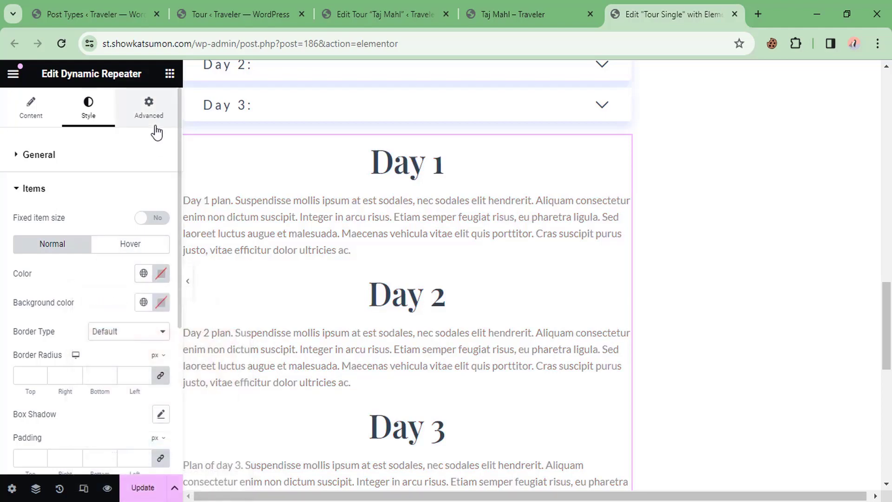
left_click(153, 123)
scroll(62, 271, "down", 5)
scroll(64, 275, "down", 5)
left_click(50, 375)
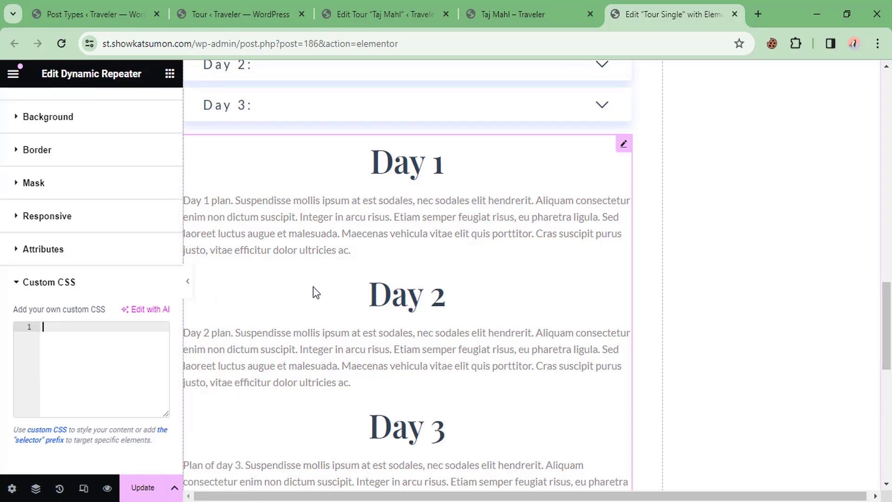
scroll(107, 265, "up", 3)
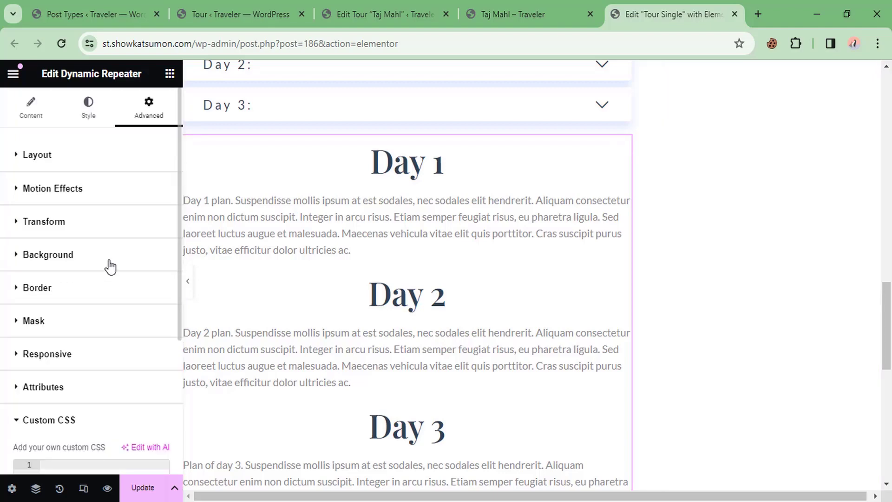
scroll(96, 288, "down", 3)
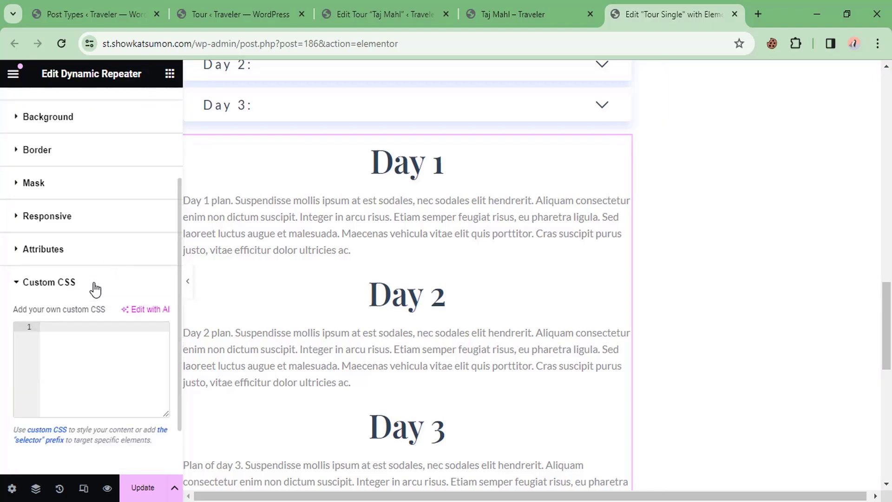
right_click(345, 254)
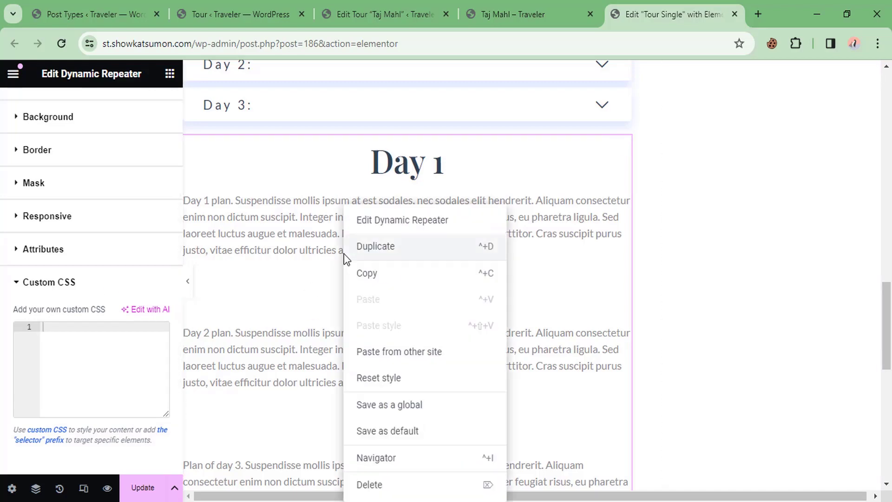
left_click(280, 224)
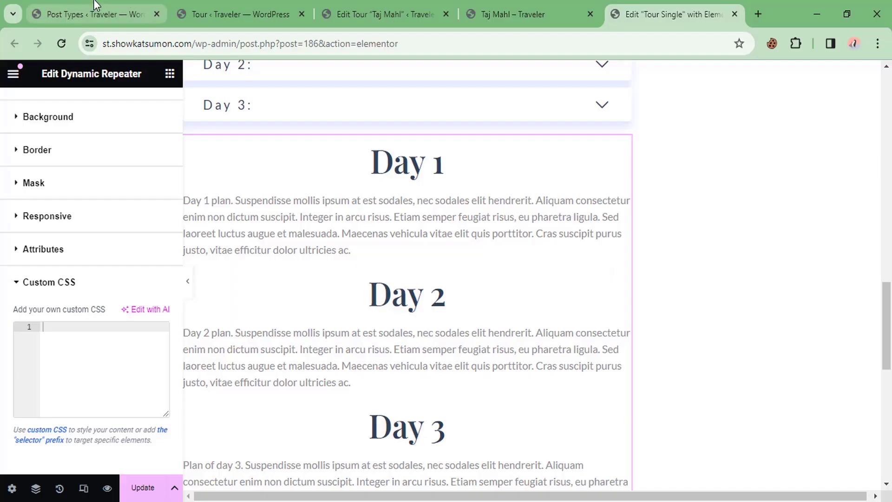
Step: From the Post Types page, open JetEngine > Listings in a new tab and switch to it
left_click(94, 6)
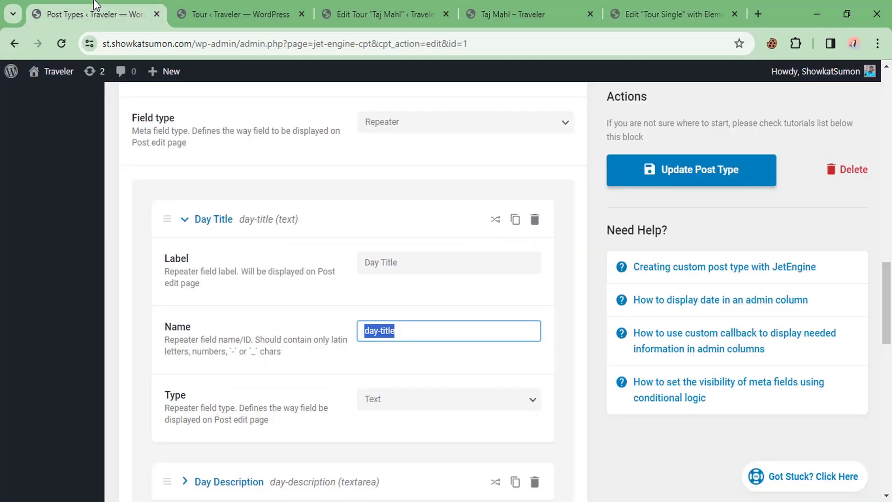
scroll(150, 203, "up", 10)
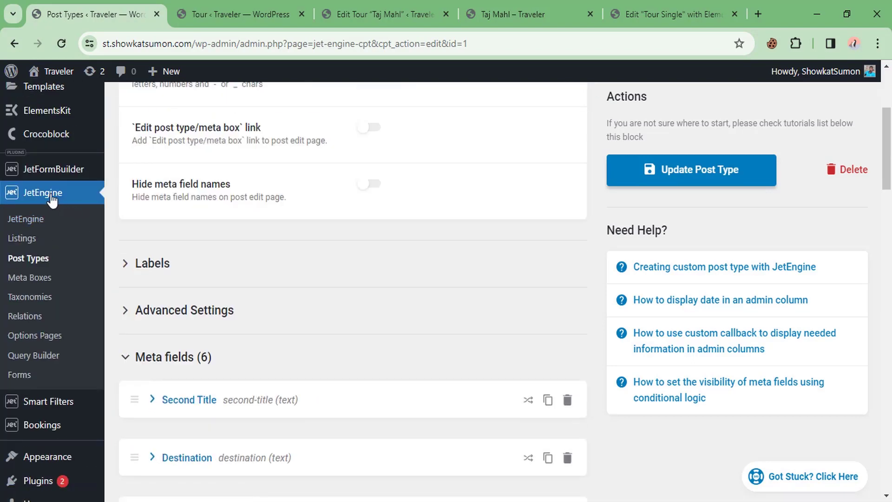
middle_click(29, 239)
left_click(172, 5)
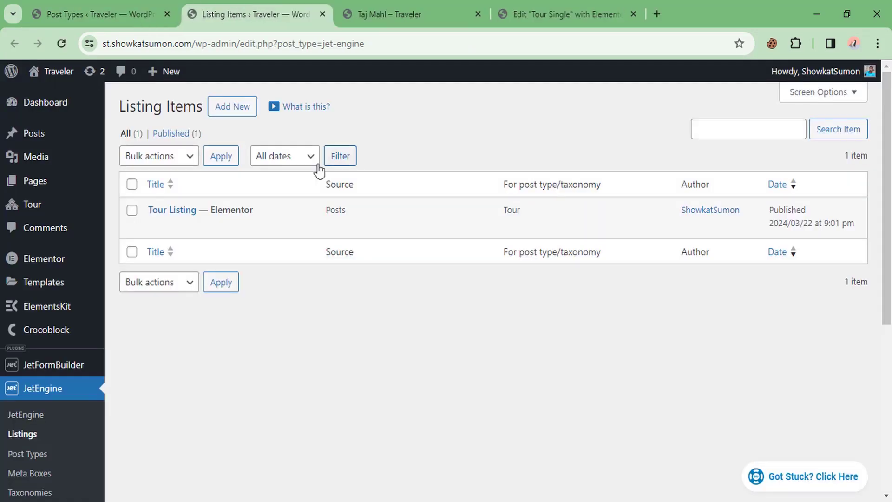
Step: Start a new listing item with Repeater Field as the source and Tour as the post type
left_click(231, 107)
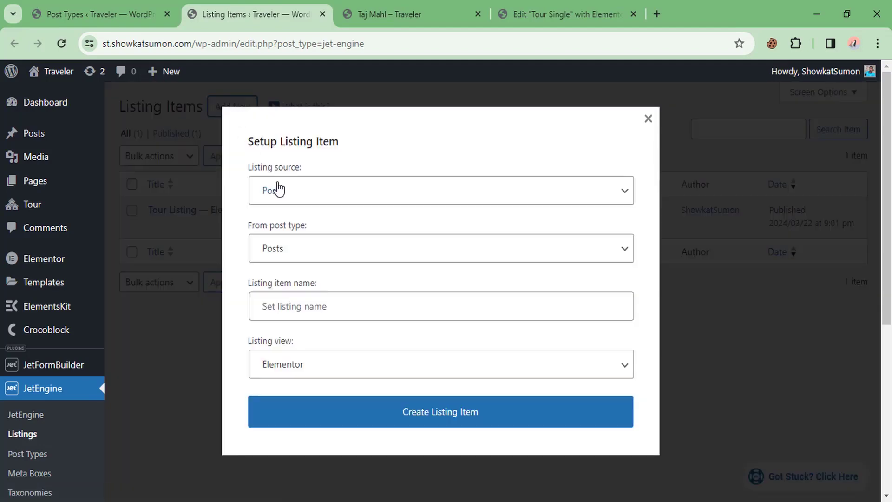
left_click(300, 199)
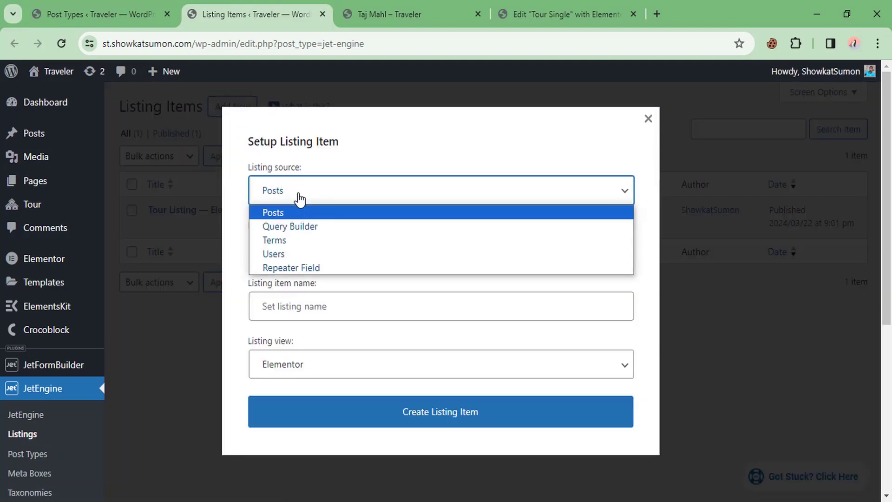
left_click(286, 268)
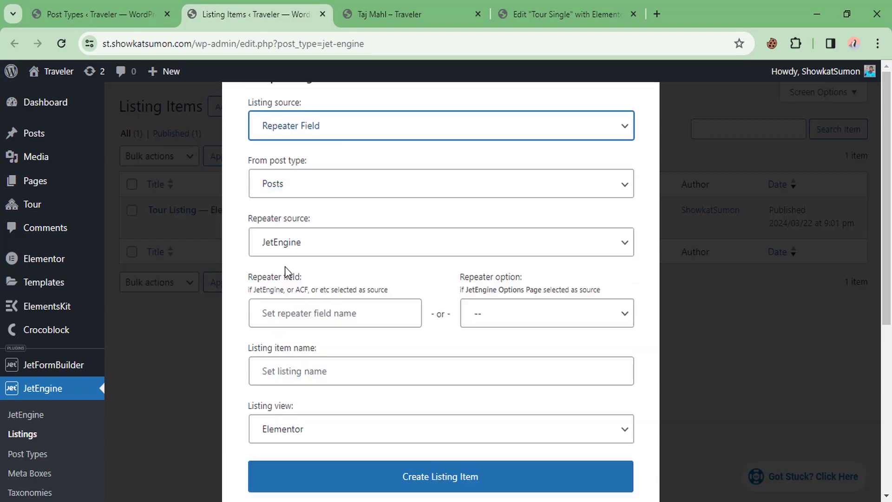
left_click(319, 193)
scroll(326, 423, "down", 3)
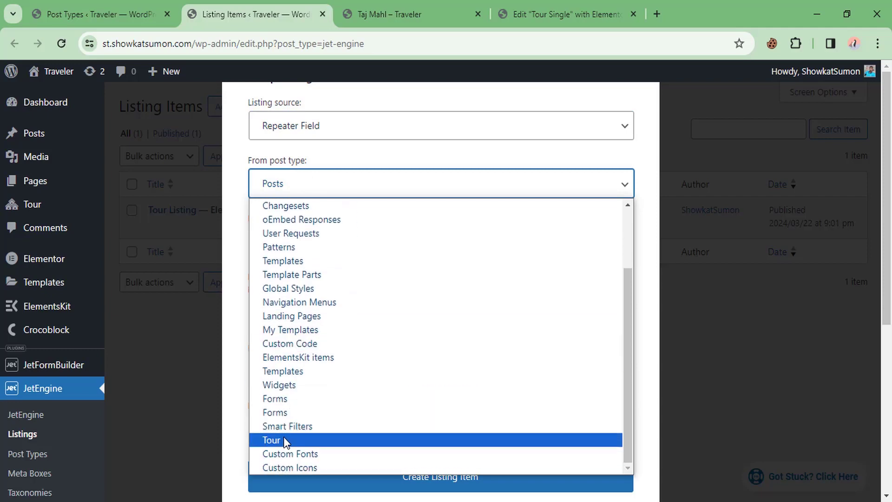
left_click(344, 442)
left_click(292, 320)
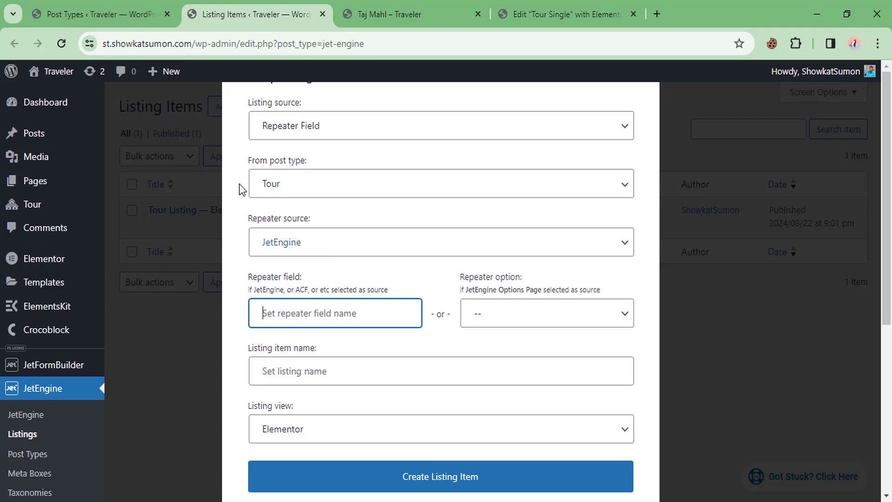
Step: Copy the day-plan field ID from Tour settings, name the item 'Day repeater', and create it
left_click(100, 13)
scroll(203, 323, "down", 5)
scroll(203, 323, "down", 3)
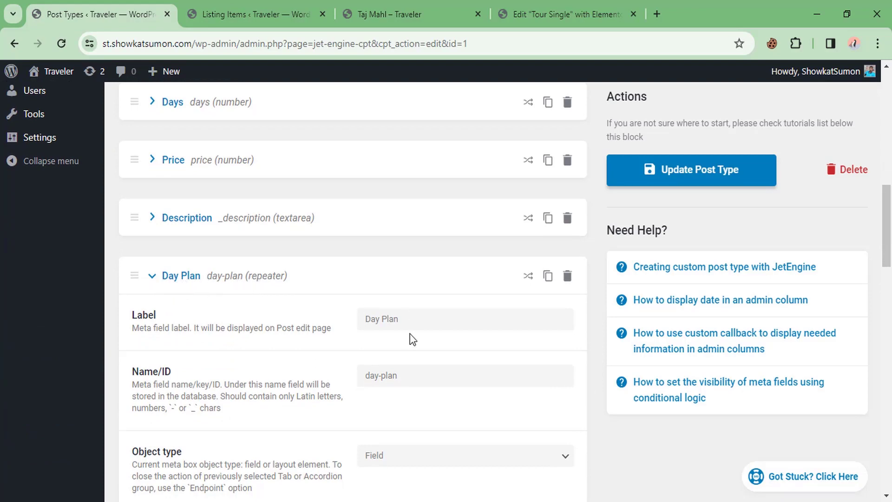
scroll(360, 342, "down", 1)
left_click(476, 315)
key("ctrl+a")
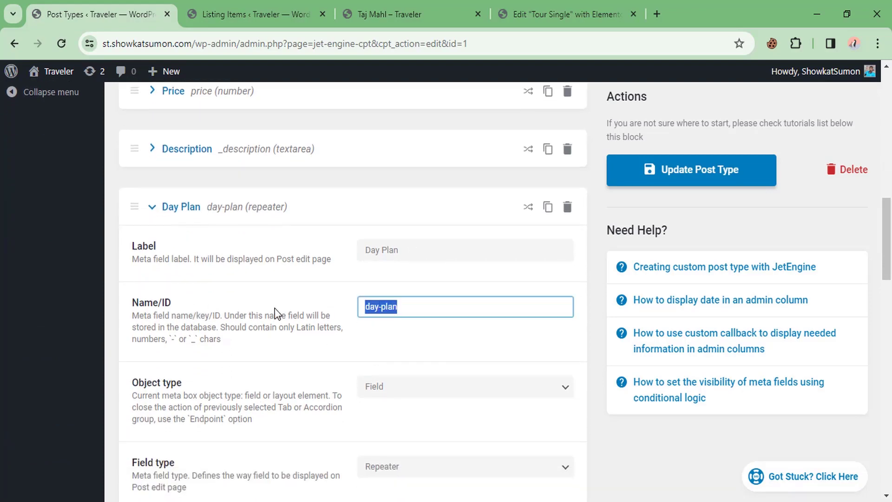
key("ctrl+c")
key("ctrl+Tab")
type("da")
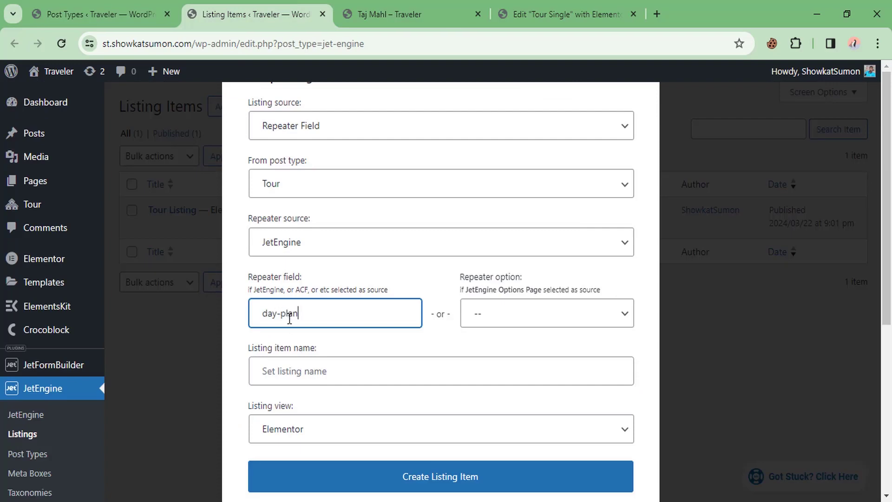
left_click(285, 371)
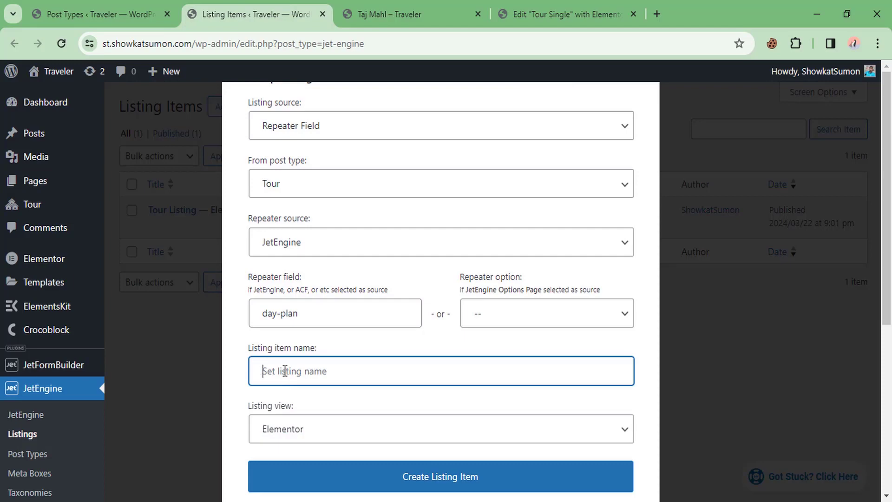
type("Day repeater")
left_click(429, 483)
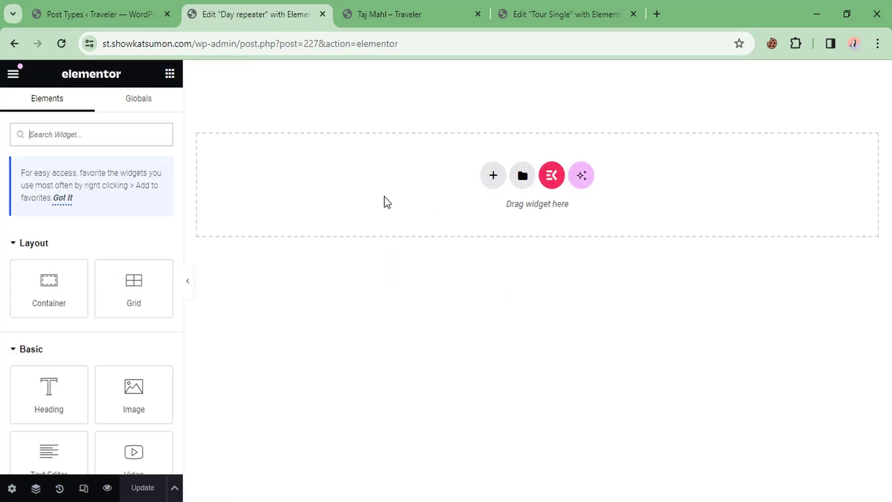
Step: Add a Dynamic Field showing the repeater's day-title sub-field
type("dyn")
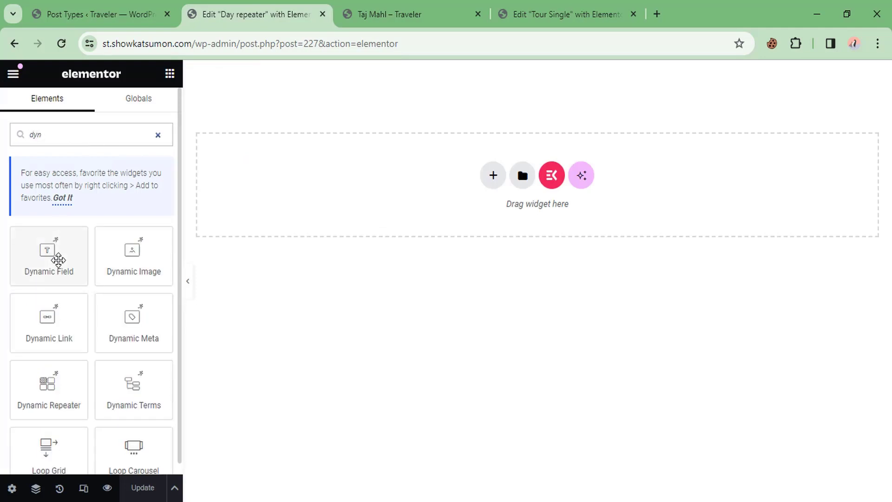
left_click_drag(58, 259, 436, 184)
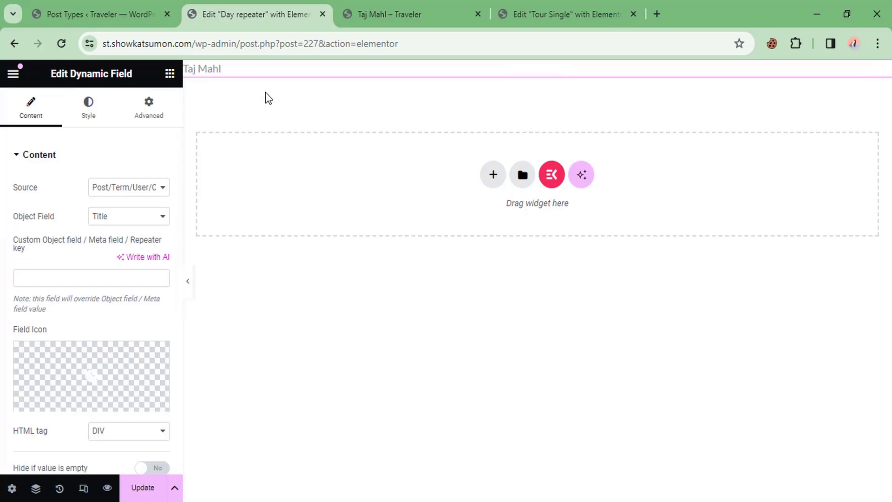
left_click(124, 188)
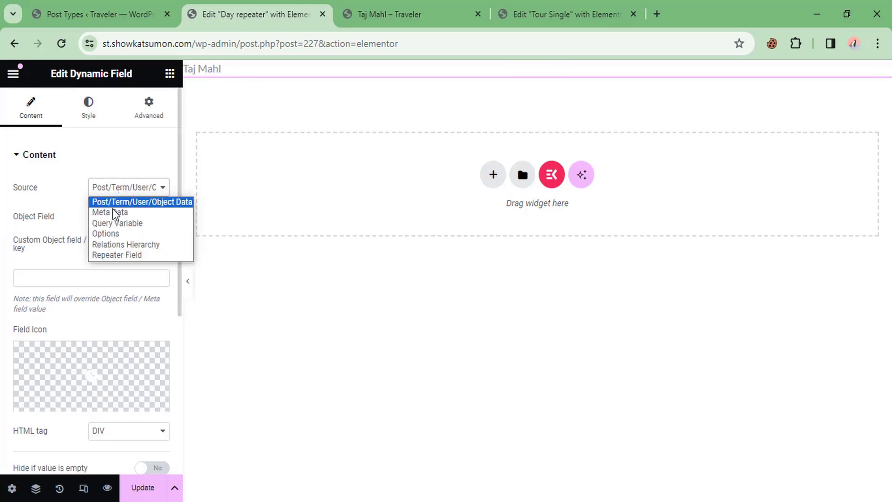
left_click(128, 255)
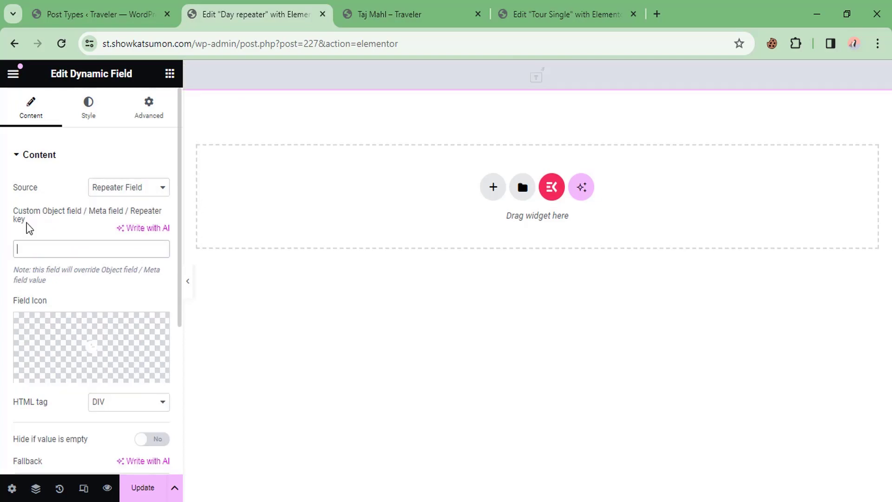
left_click(114, 11)
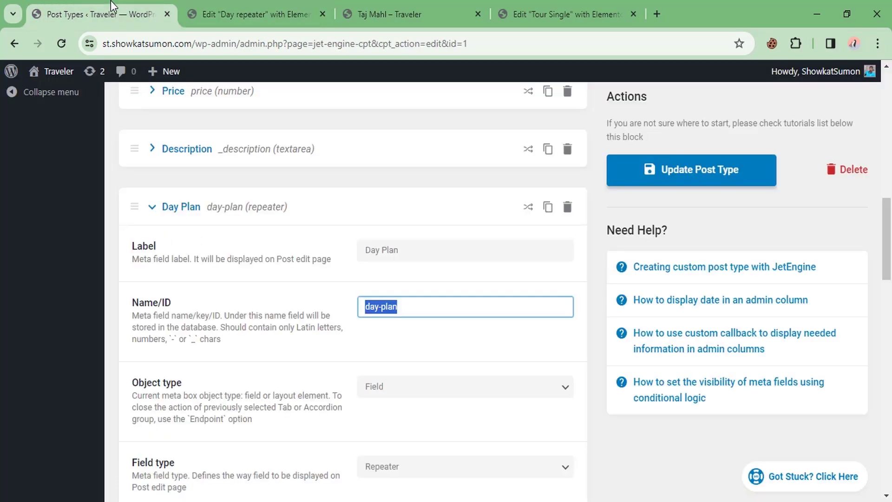
scroll(279, 304, "down", 5)
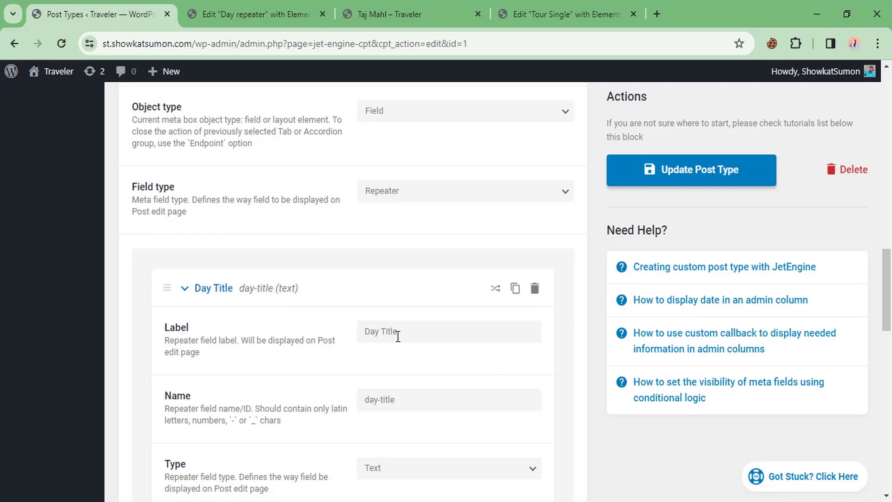
scroll(398, 337, "down", 1)
left_click_drag(402, 340, 348, 341)
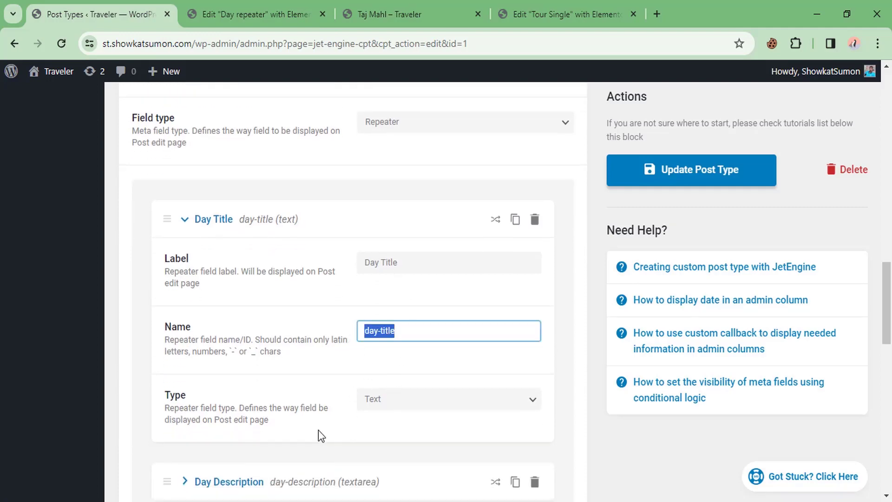
left_click(235, 11)
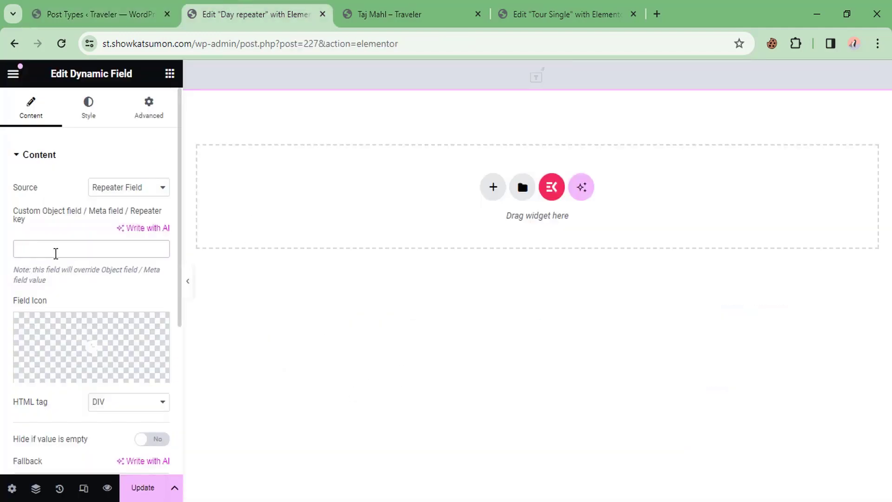
type("da")
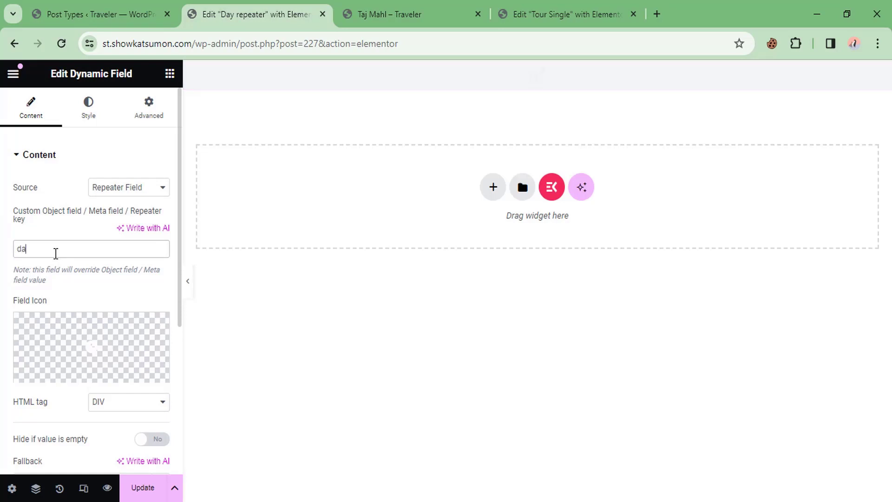
type("y-title")
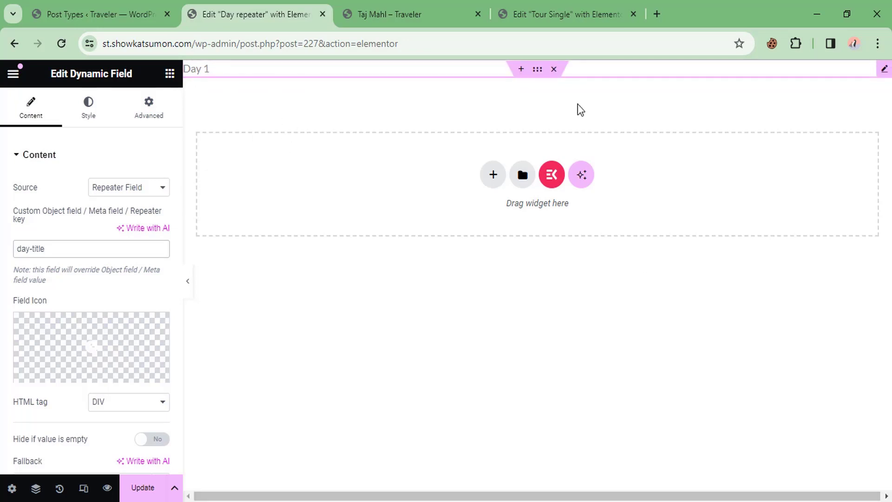
Step: Set the listing item's Preview Width to 700 in its Listing Settings
left_click(10, 488)
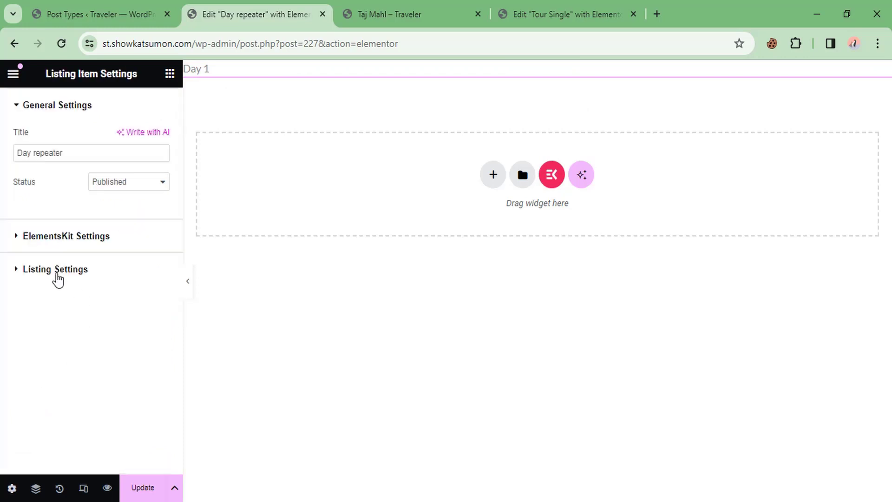
left_click(56, 271)
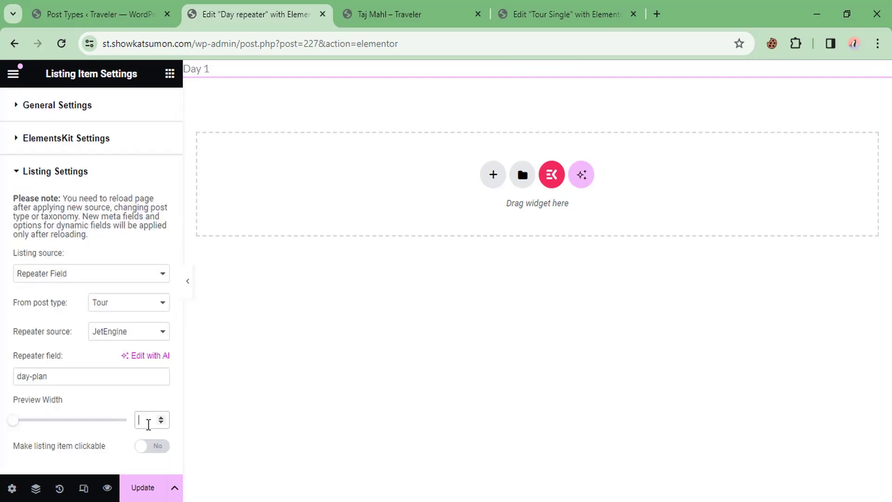
left_click(148, 420)
type("700")
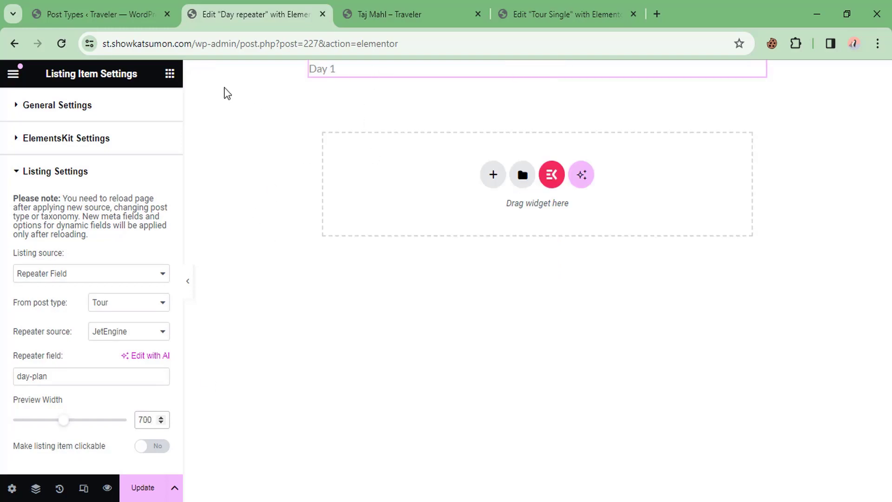
left_click(171, 80)
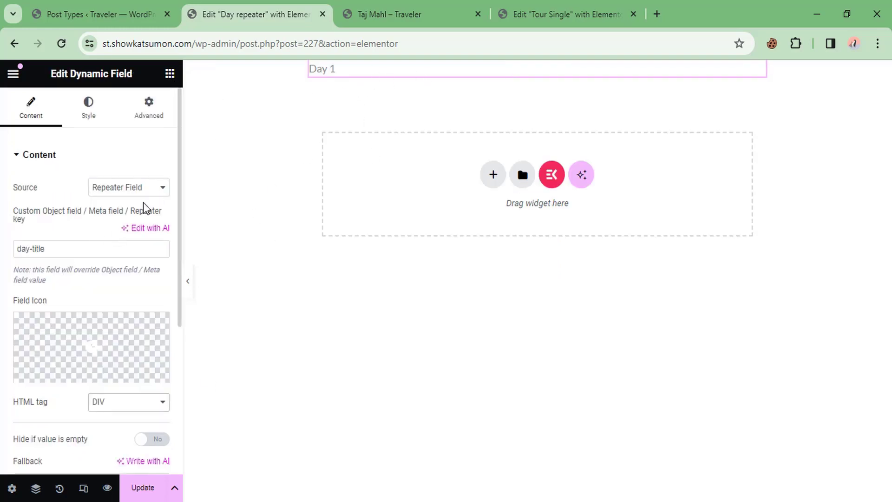
Step: Make the Day 1 title an H3 heading with the Arrow right icon before it
scroll(93, 242, "down", 3)
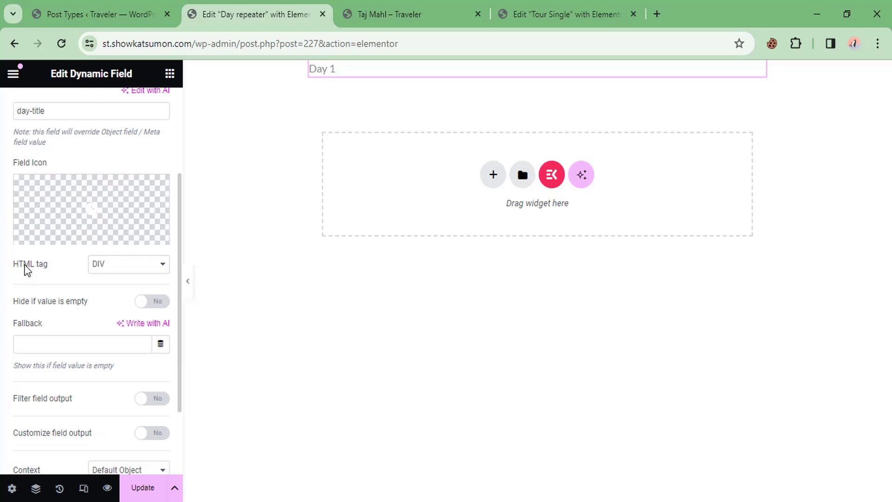
left_click(113, 264)
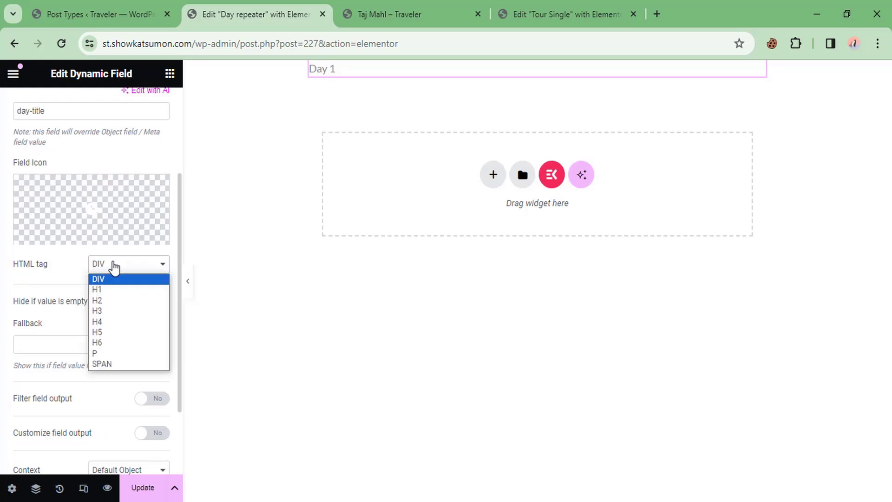
left_click(101, 315)
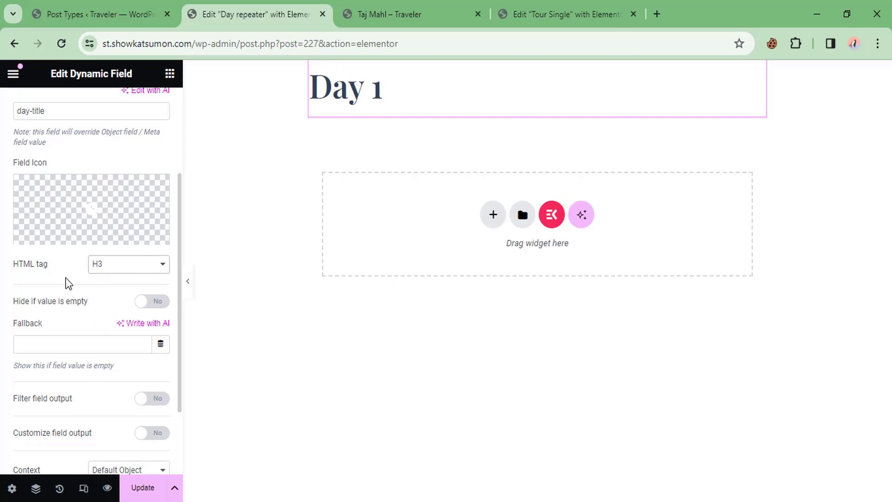
left_click(62, 212)
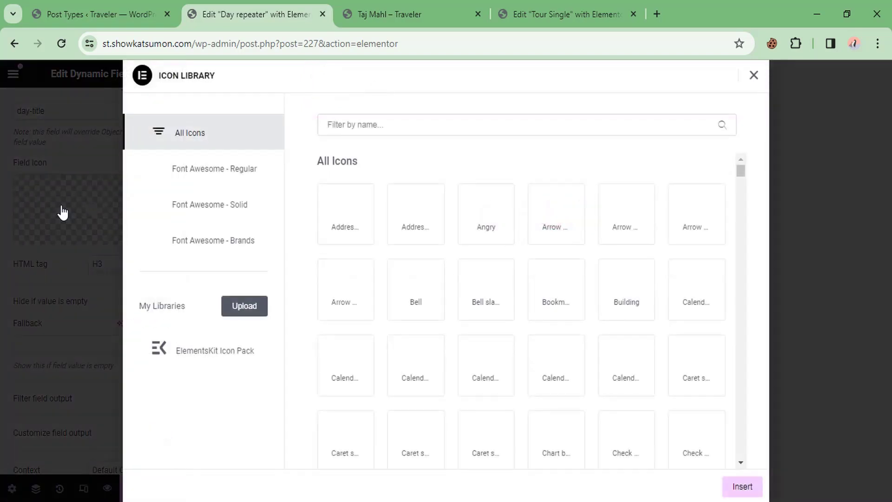
left_click(337, 117)
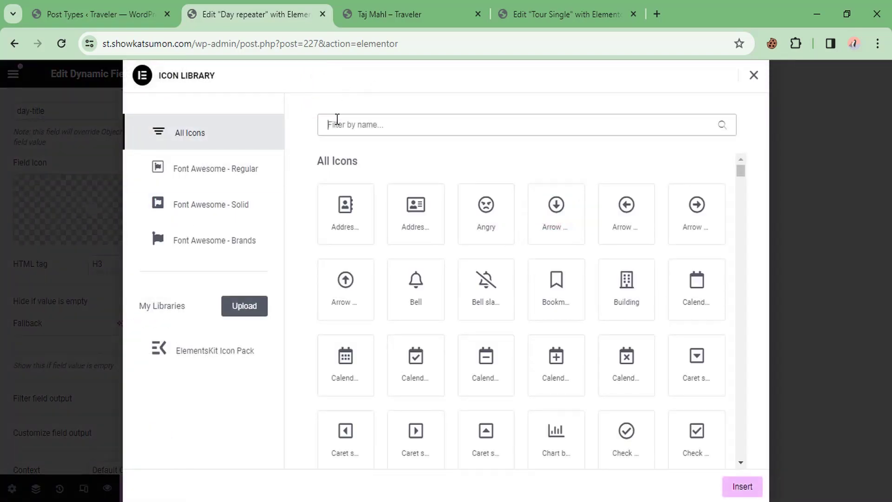
type("arro")
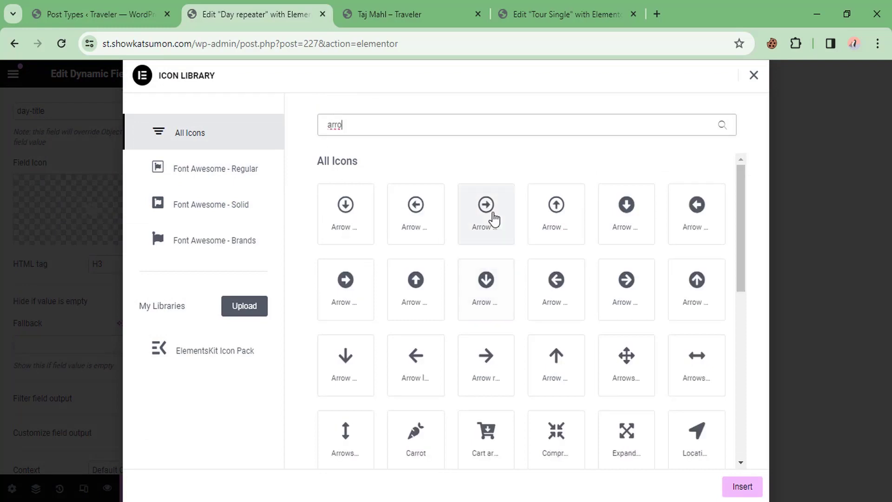
left_click(483, 356)
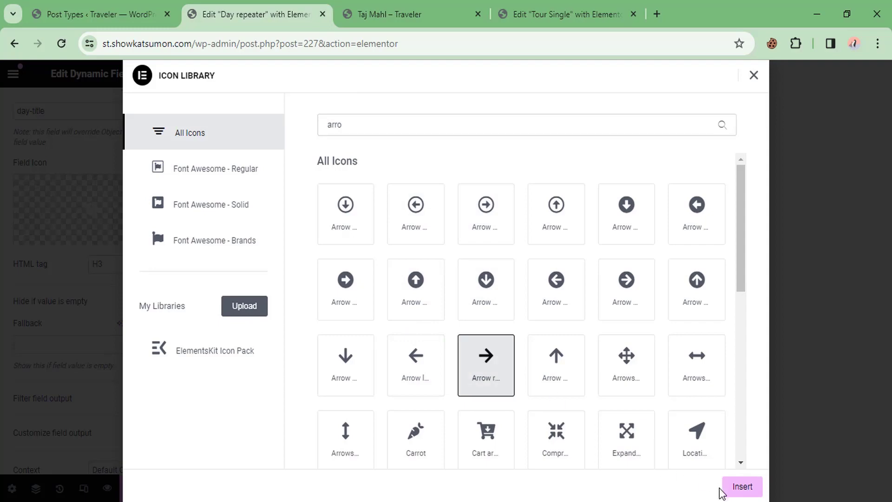
left_click(739, 486)
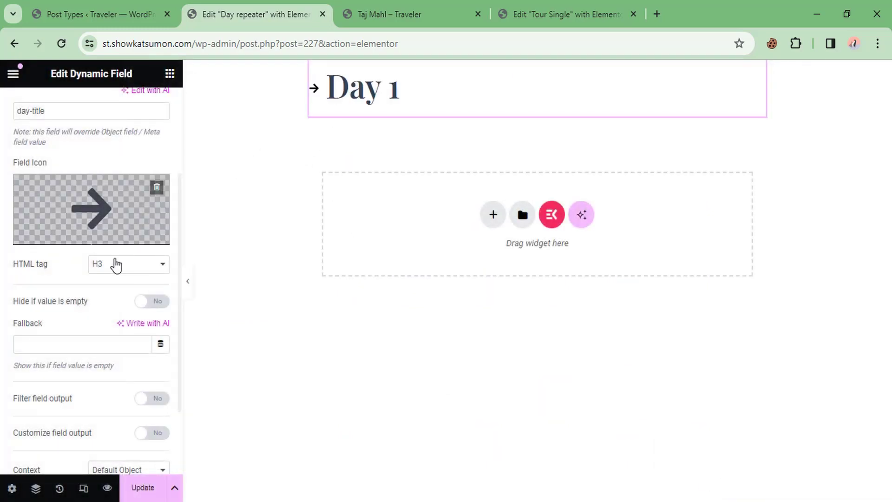
Step: Style the Day 1 title text at 25 px font size in red
scroll(92, 302, "down", 3)
scroll(65, 299, "up", 7)
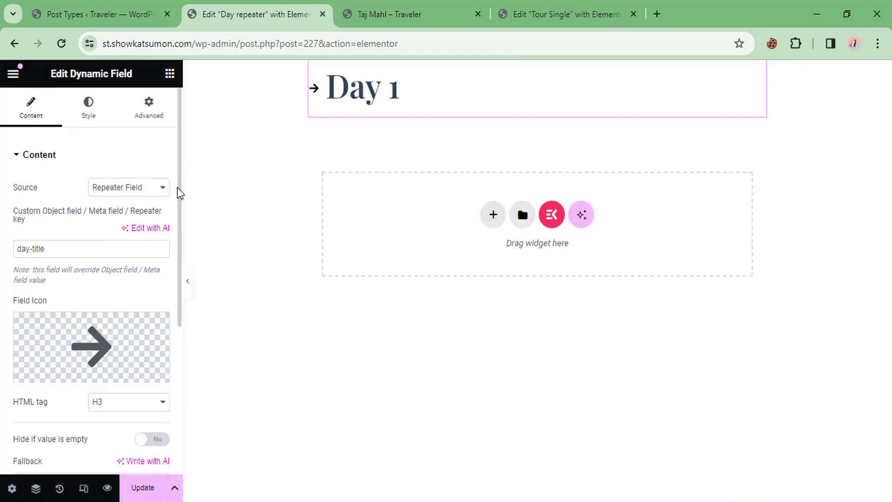
left_click(93, 114)
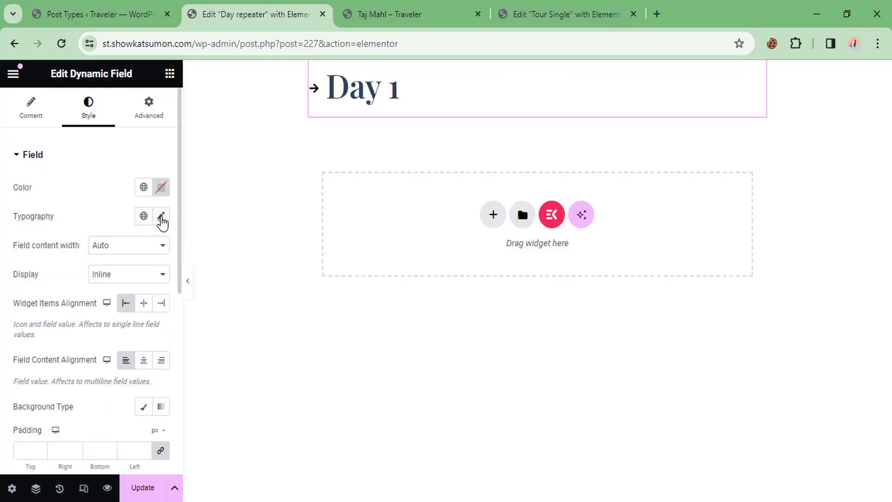
left_click(162, 219)
left_click(134, 322)
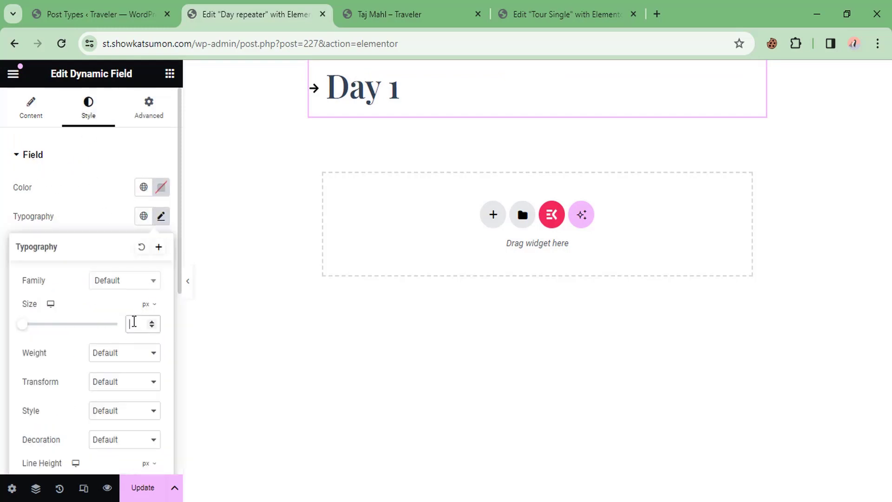
type("25")
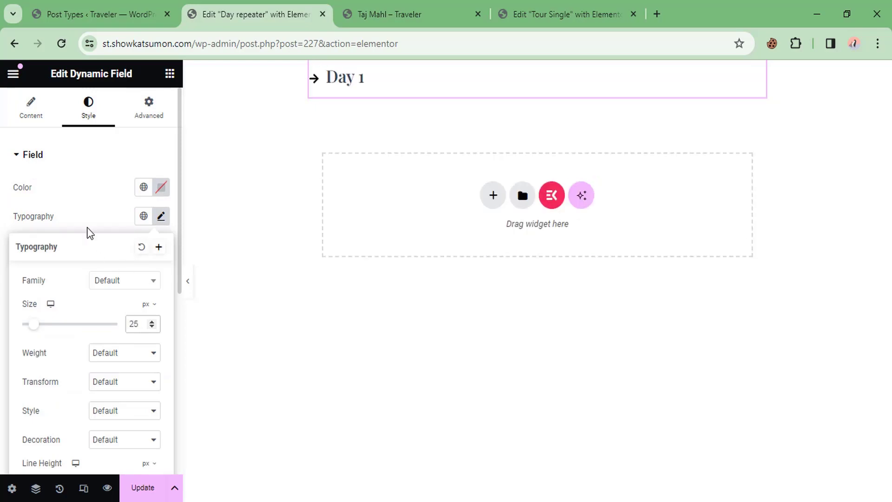
left_click(89, 233)
left_click(162, 187)
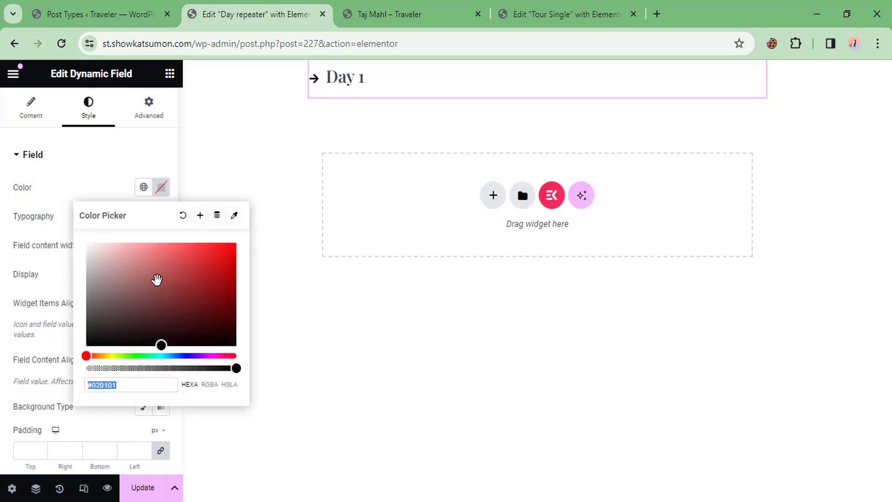
left_click(228, 244)
left_click(70, 174)
Step: Change the arrow icon's colour in the icon style options
left_click(35, 158)
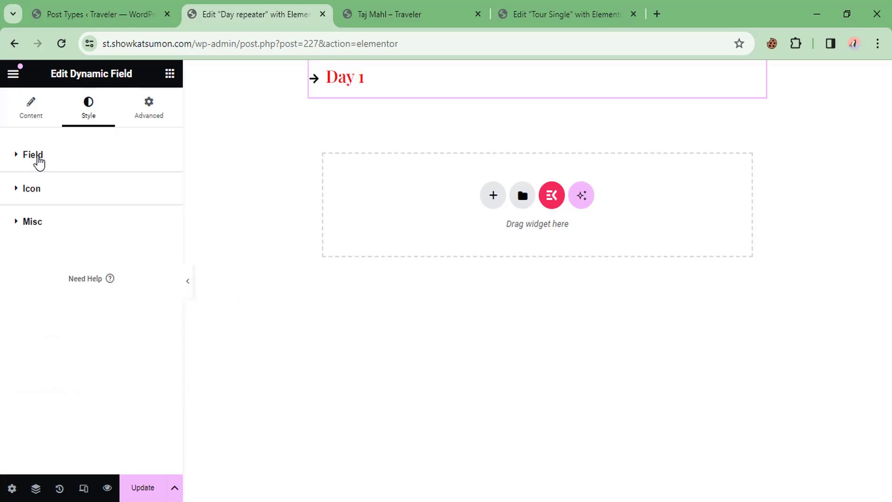
left_click(35, 158)
left_click(42, 158)
left_click(42, 189)
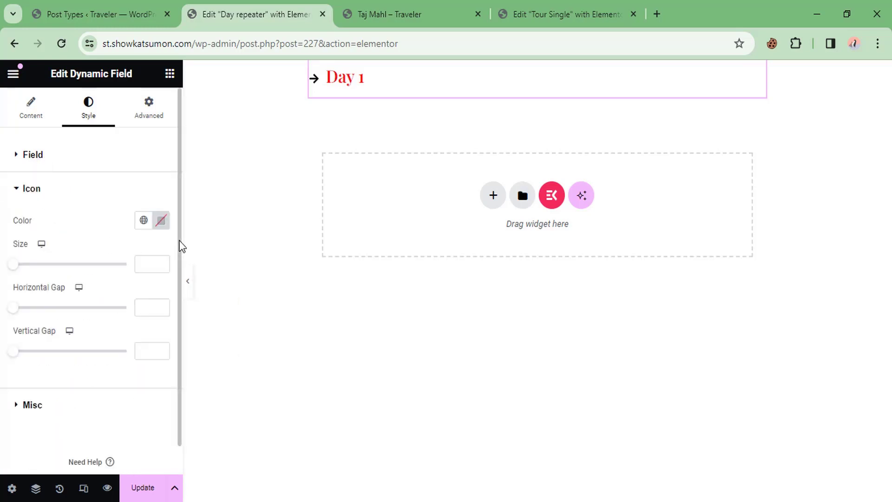
left_click(161, 221)
left_click_drag(215, 288, 24, 197)
left_click(25, 198)
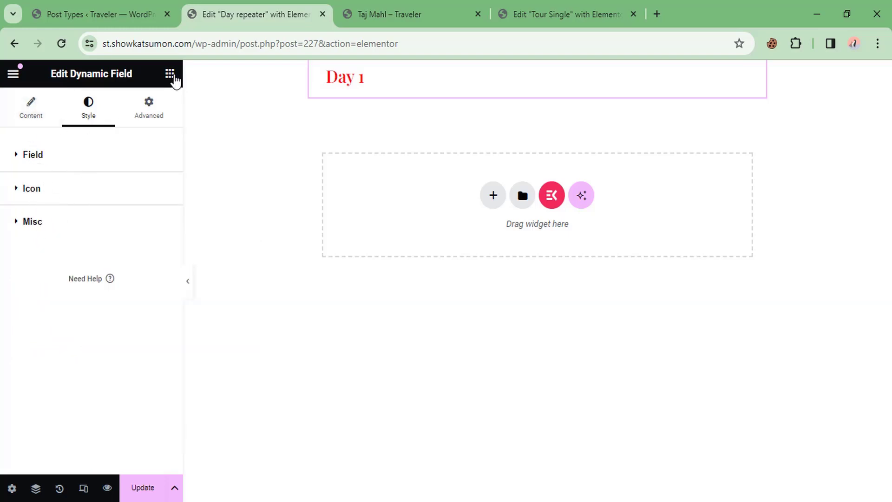
Step: Add a Dynamic Field below Day 1 using repeater key day-description with a P tag
left_click(170, 74)
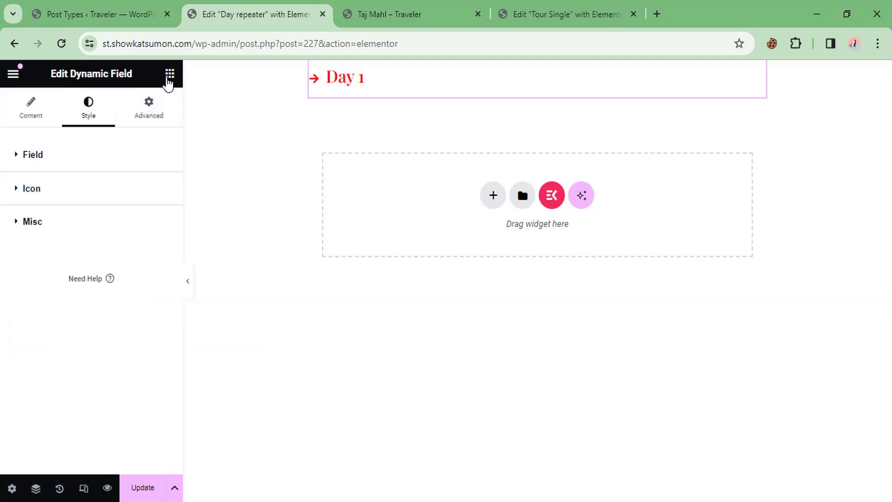
left_click(169, 74)
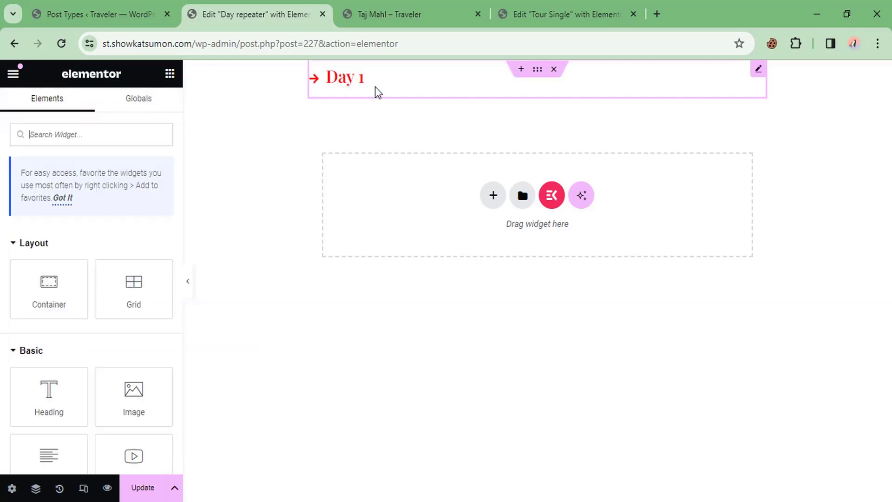
type("dy")
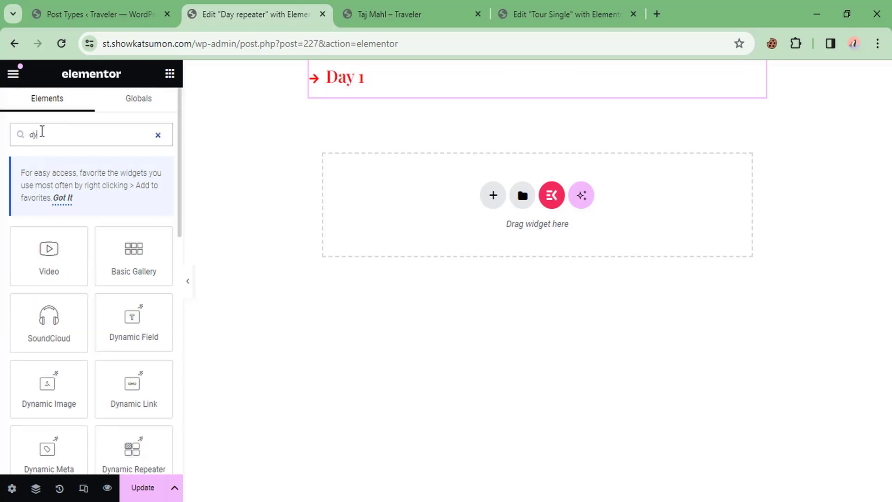
type("n")
left_click_drag(75, 274, 365, 89)
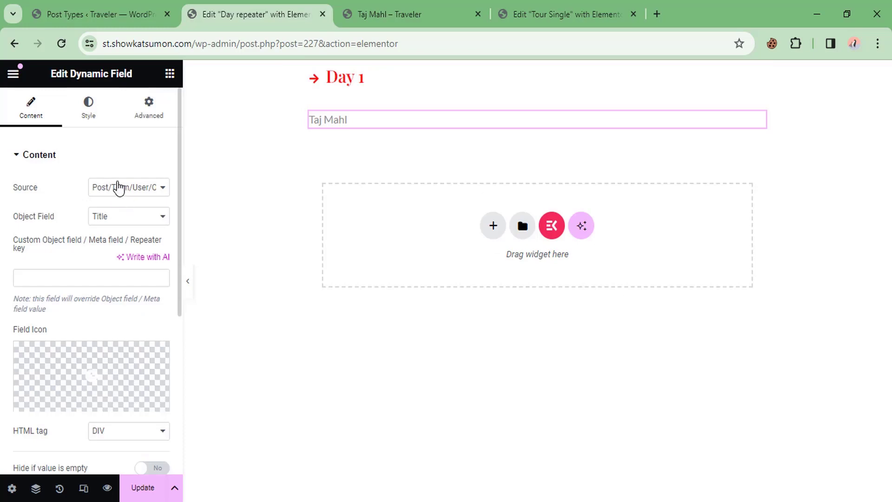
left_click(117, 187)
left_click(117, 255)
left_click(80, 251)
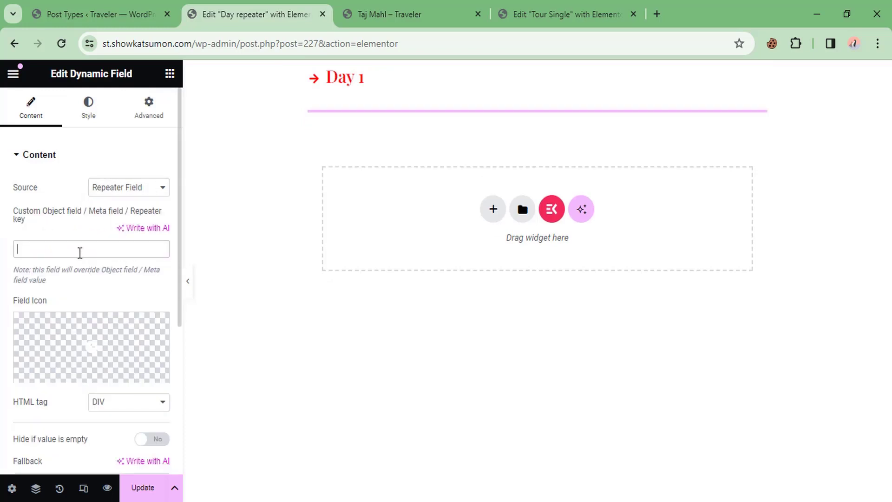
type("day-description")
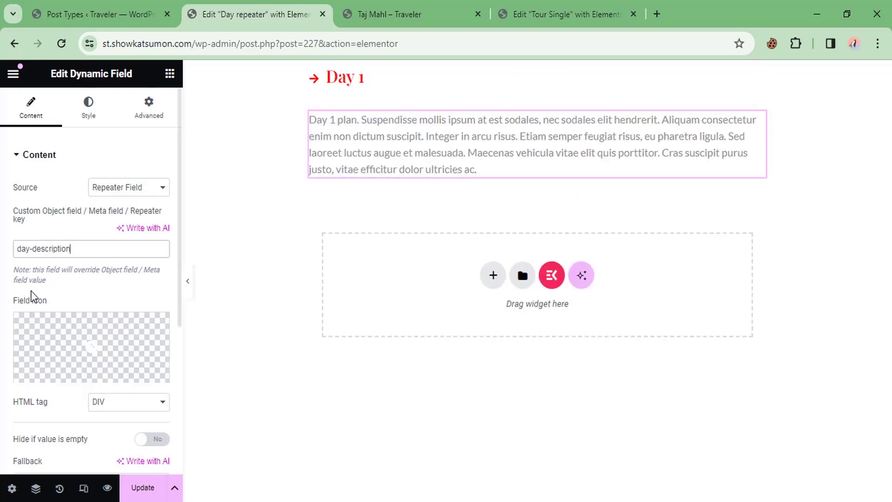
scroll(79, 313, "down", 2)
left_click(112, 337)
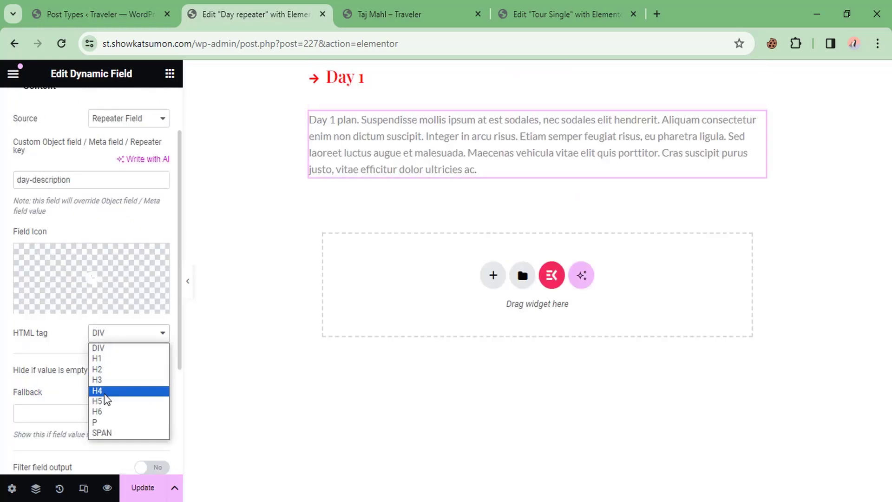
left_click(106, 422)
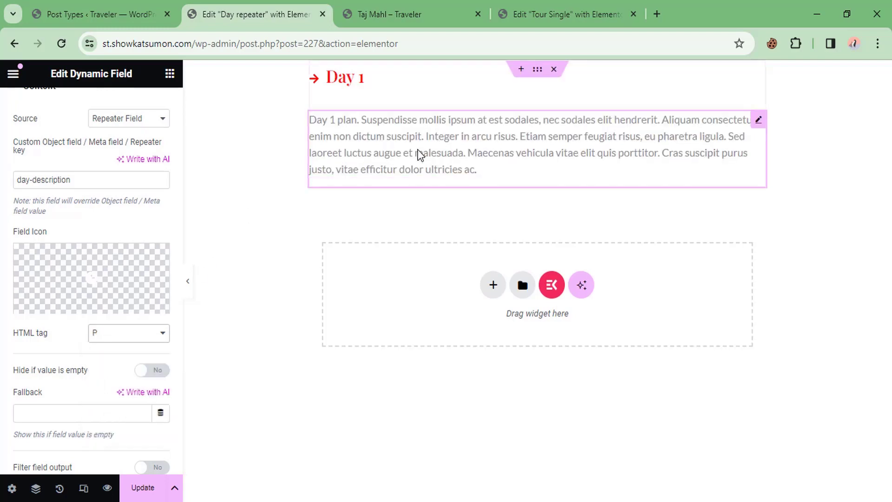
scroll(31, 335, "down", 5)
scroll(46, 352, "up", 7)
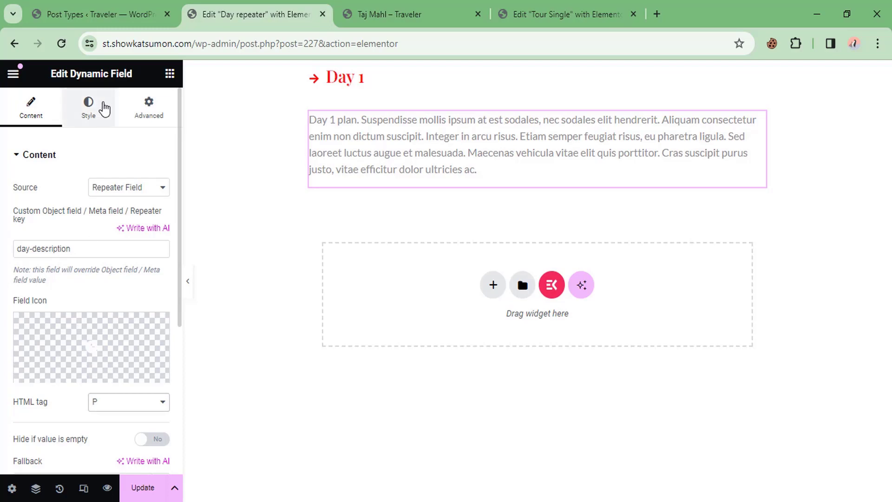
Step: Give the description a darker colour and 18px font size, then save the Day repeater listing
left_click(83, 120)
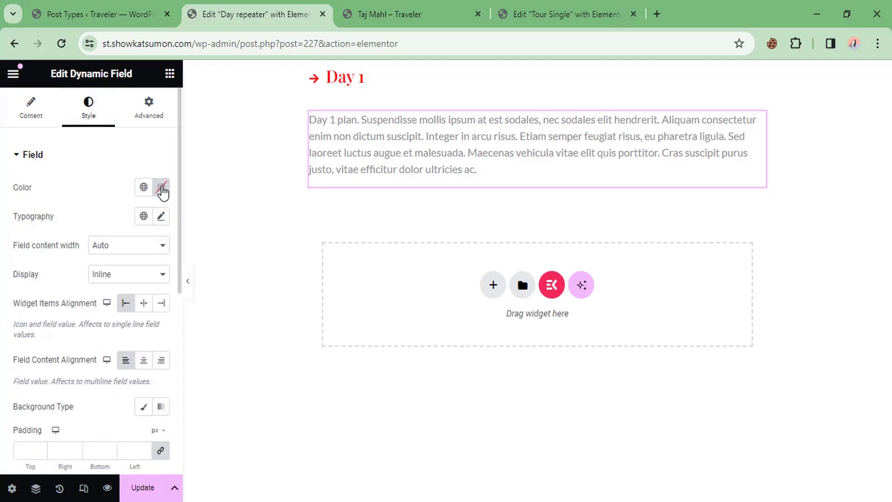
left_click(162, 190)
left_click_drag(224, 258, 84, 324)
left_click(94, 160)
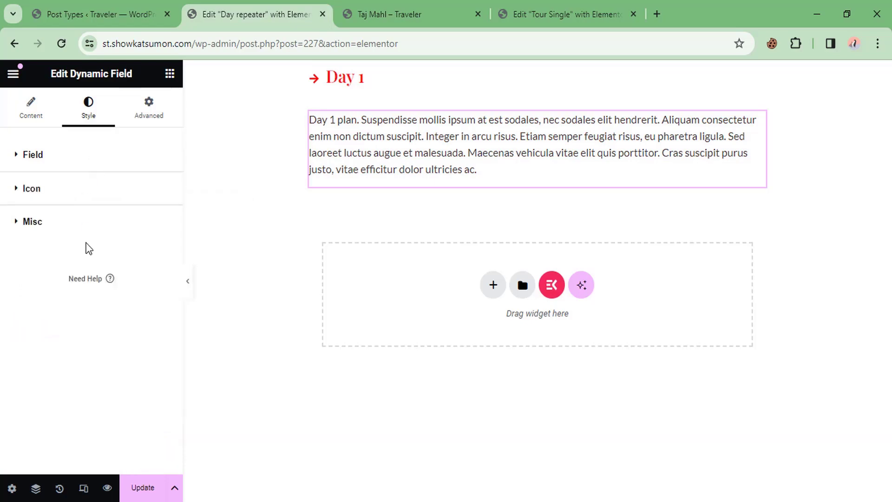
left_click(81, 169)
left_click(161, 216)
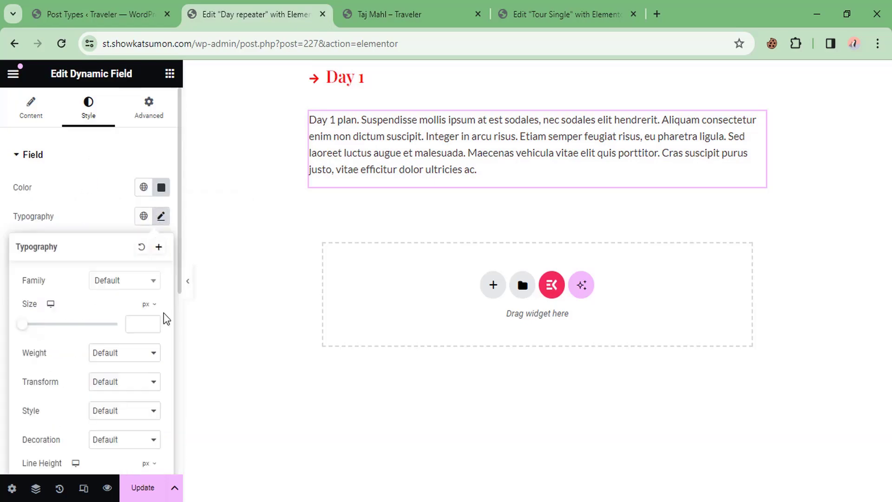
left_click(139, 324)
type("18")
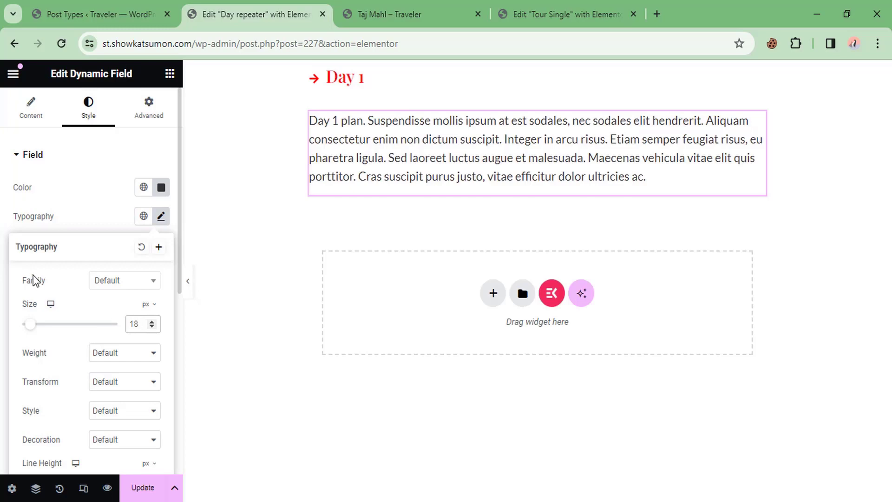
left_click(2, 237)
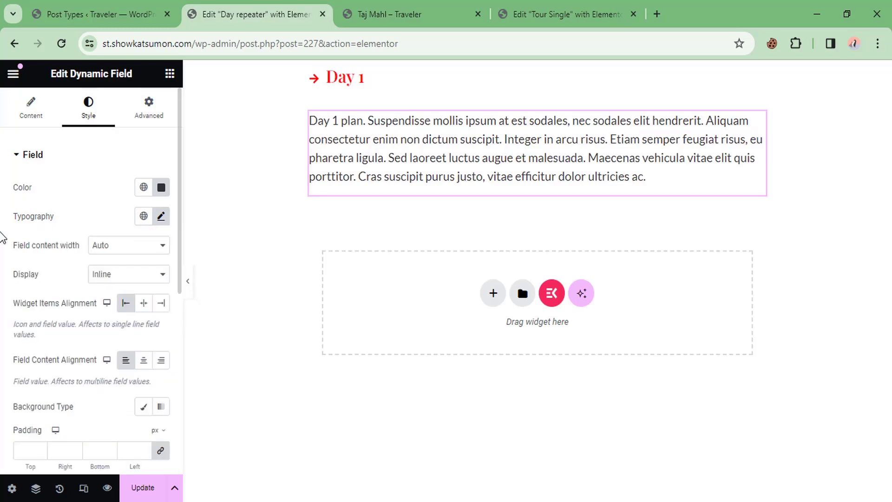
left_click(138, 488)
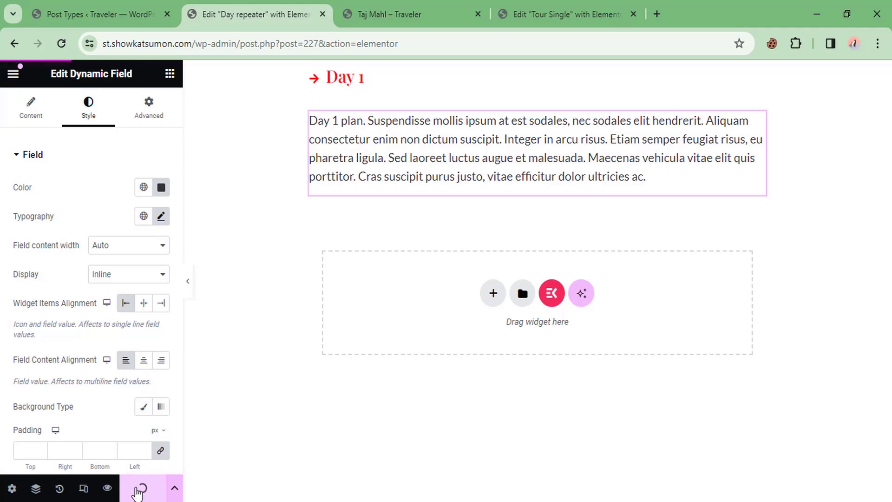
left_click(541, 6)
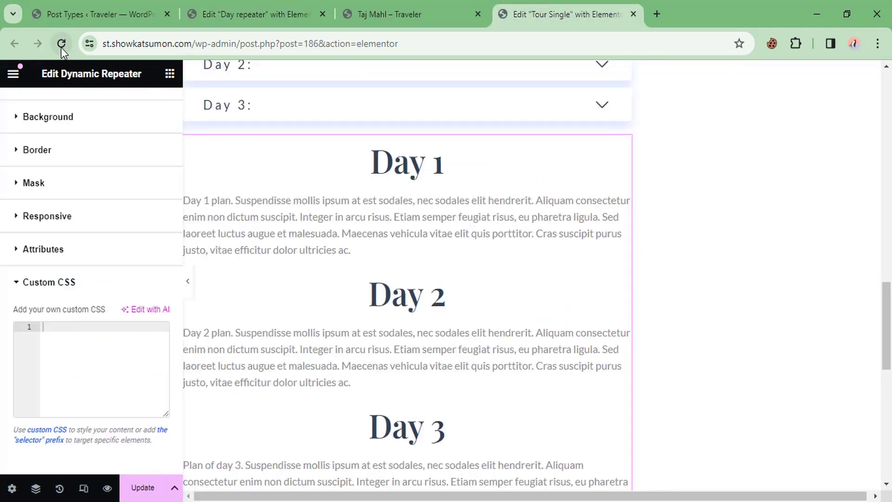
Step: Delete the old Dynamic Repeater, save, and place a Listing Grid below the Day accordion
right_click(367, 172)
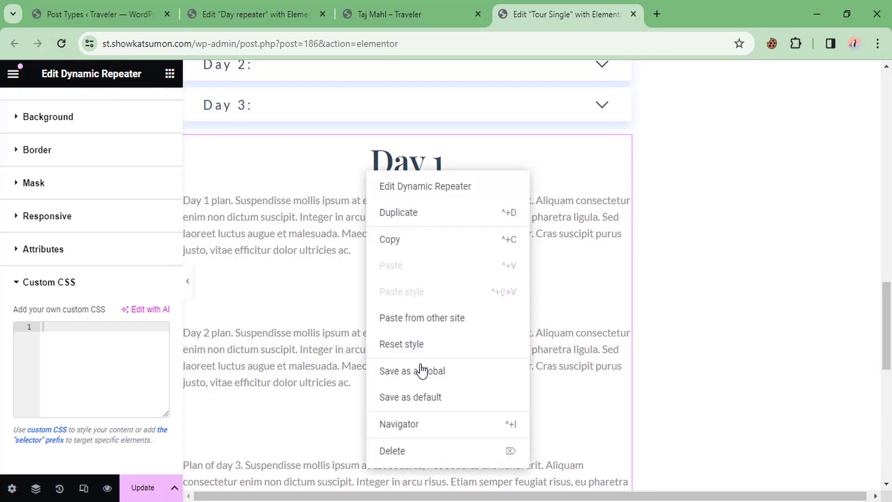
left_click(392, 449)
left_click(141, 488)
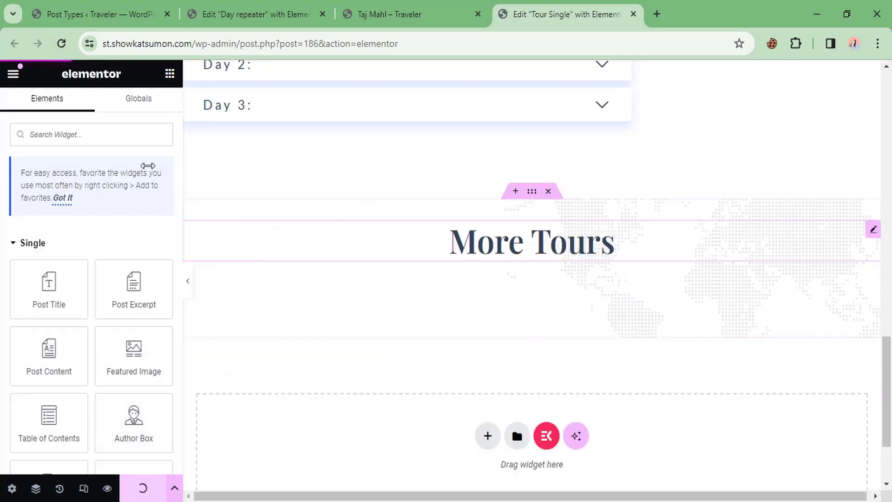
left_click(61, 43)
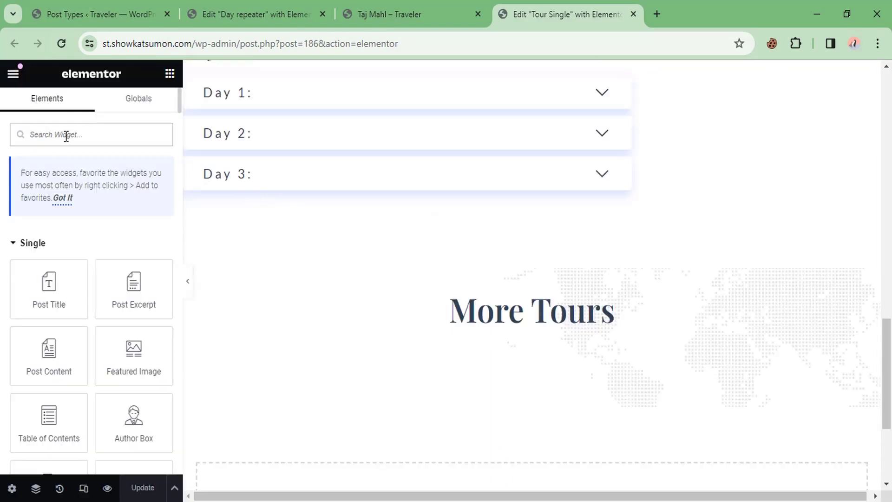
type("lis")
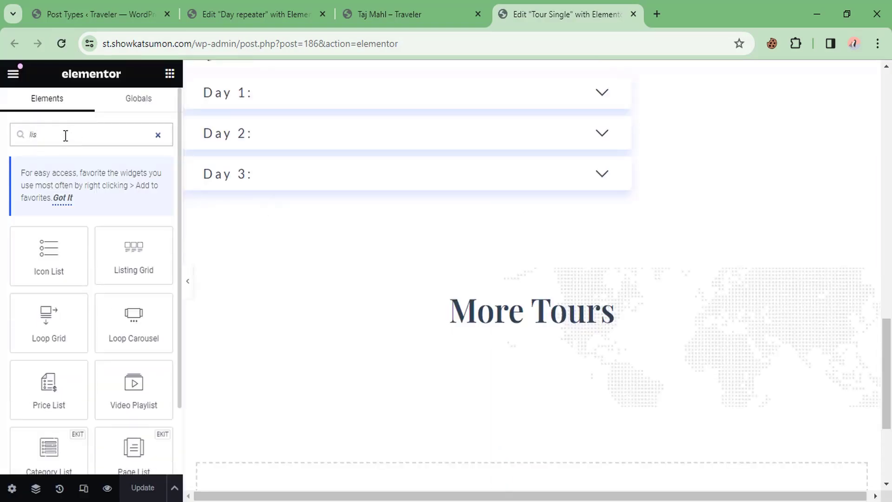
left_click_drag(131, 265, 250, 188)
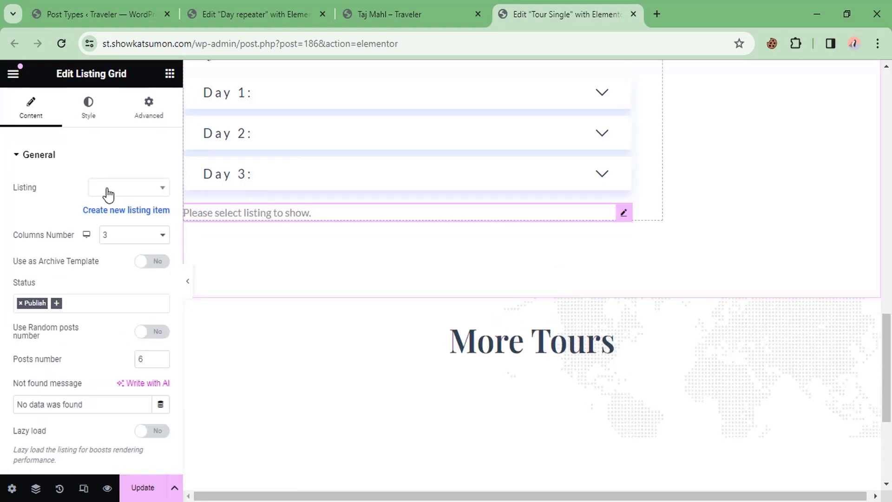
Step: Point the Listing Grid at the Day repeater listing and set Columns Number to 1
left_click(121, 191)
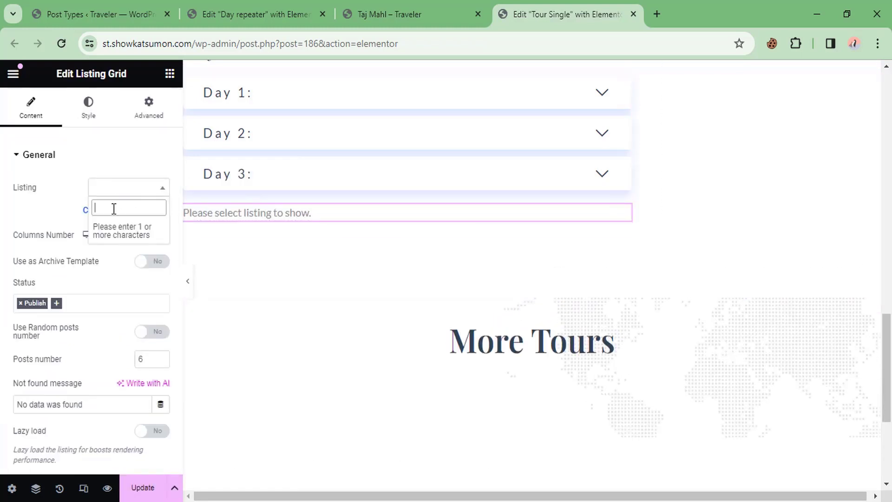
type("d")
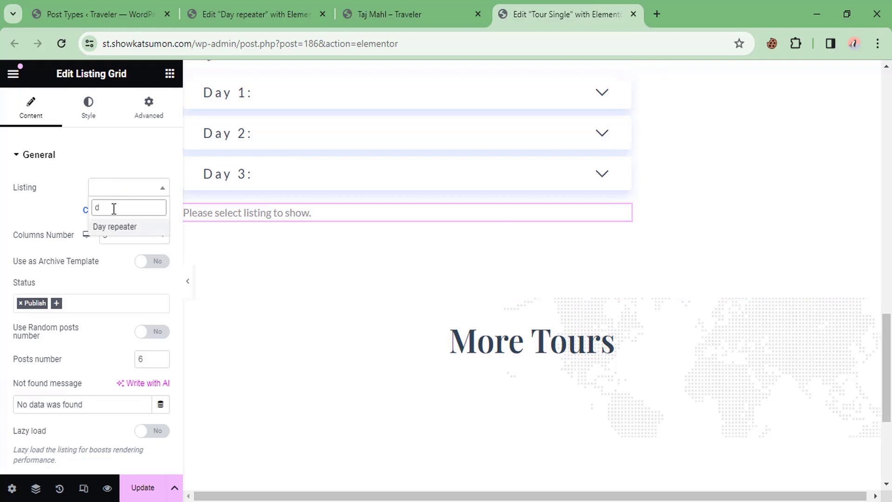
left_click(118, 227)
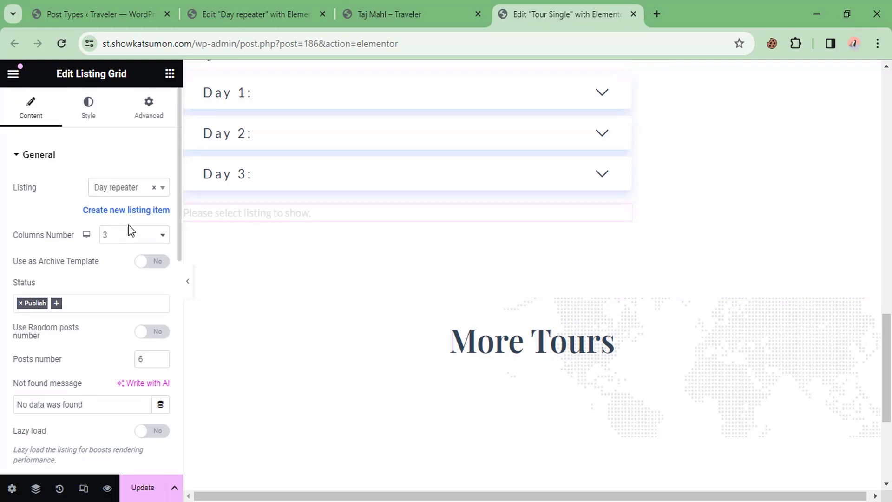
scroll(278, 261, "down", 3)
scroll(278, 260, "down", 1)
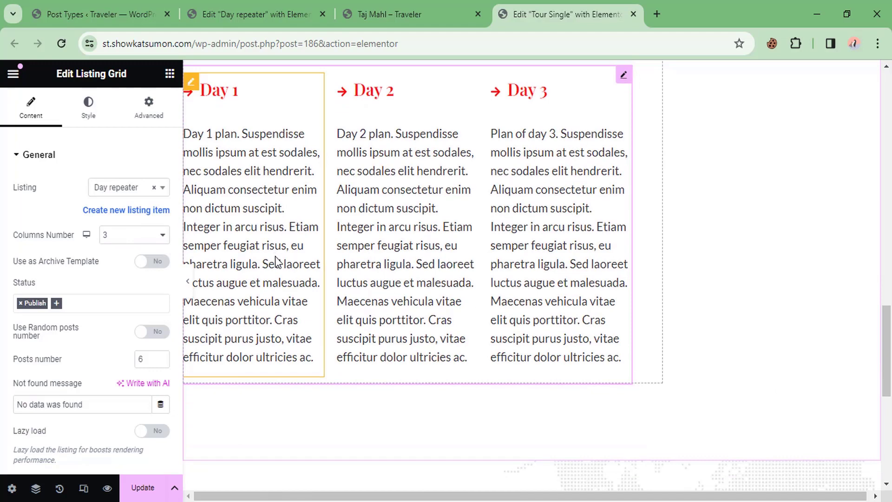
left_click(108, 237)
left_click(109, 249)
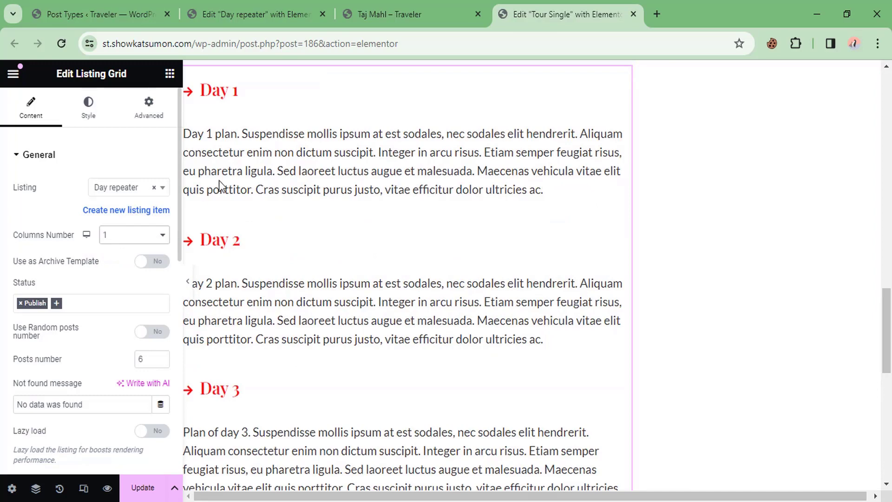
scroll(100, 270, "down", 2)
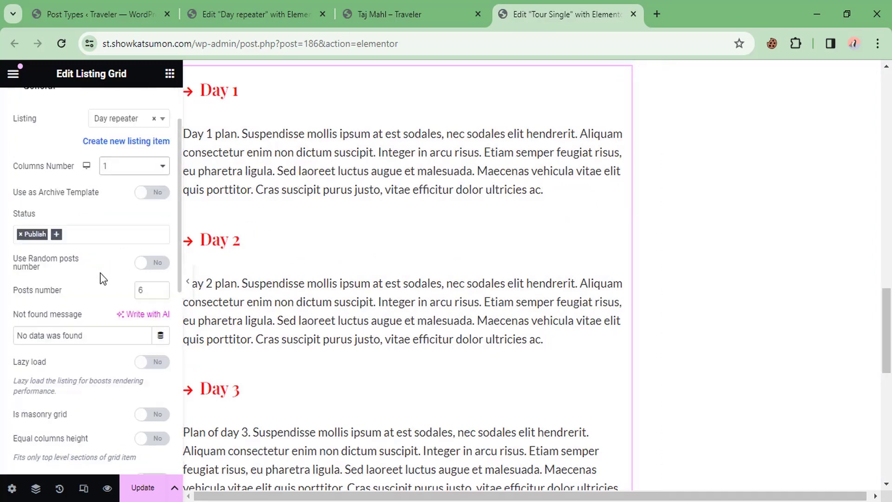
left_click_drag(144, 290, 91, 294)
scroll(97, 265, "down", 3)
scroll(91, 260, "up", 5)
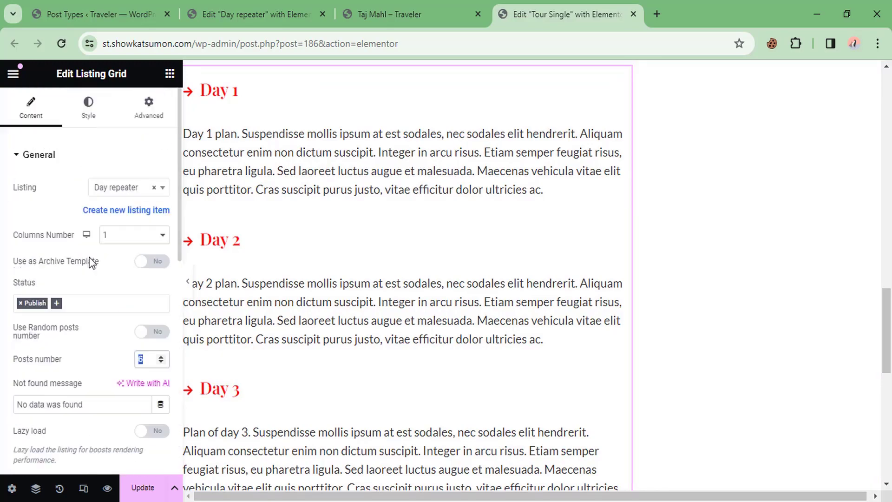
scroll(88, 262, "down", 10)
scroll(89, 265, "up", 10)
Step: Set the listing grid's Horizontal Gap to 20px and Vertical Gap to 3px
left_click(88, 114)
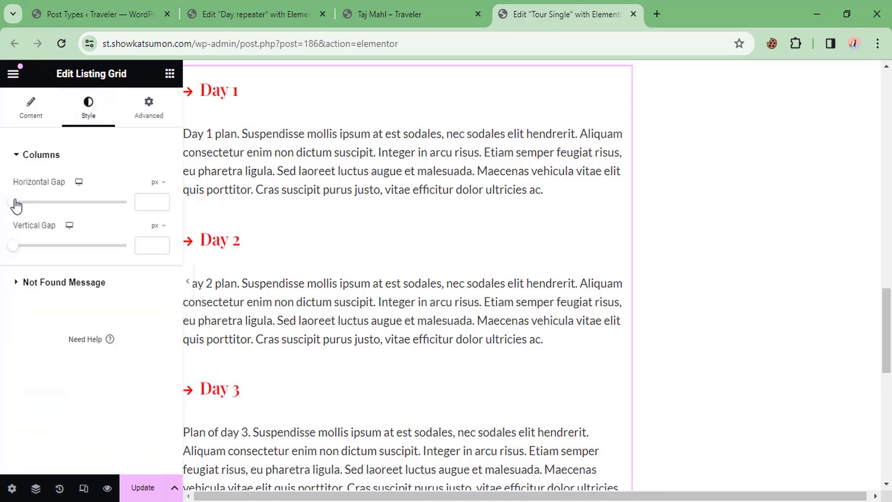
left_click_drag(15, 204, 35, 203)
mouse_move(18, 249)
left_mouse_down()
mouse_move(29, 247)
mouse_move(16, 251)
left_mouse_up()
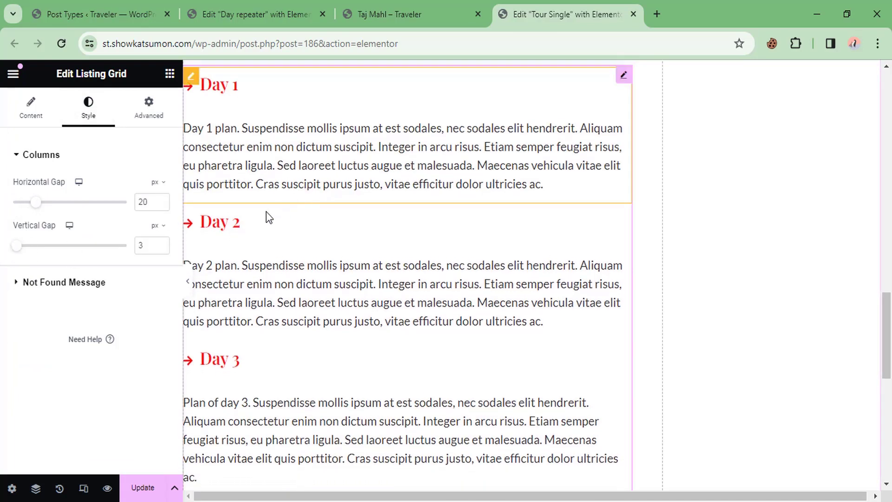
scroll(267, 215, "up", 1)
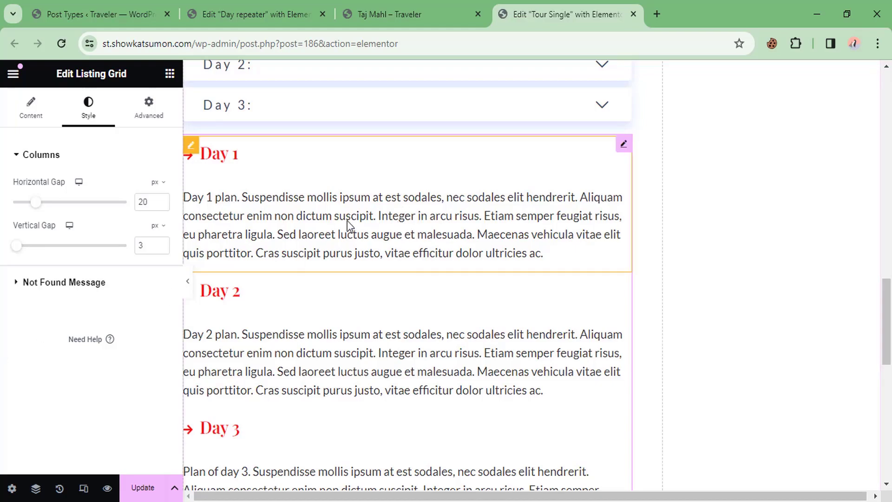
scroll(344, 223, "down", 5)
scroll(337, 222, "up", 5)
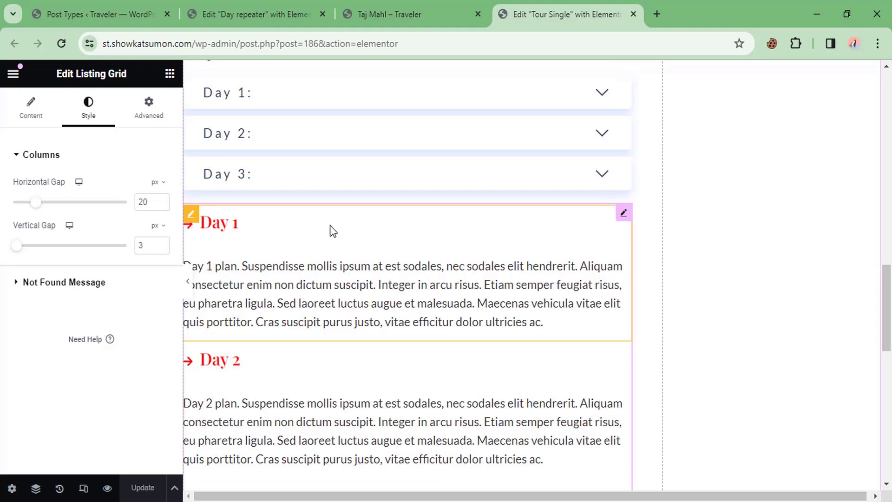
Step: Compare the Tour Single and Day repeater editors, ending on the Day repeater template
left_click(260, 14)
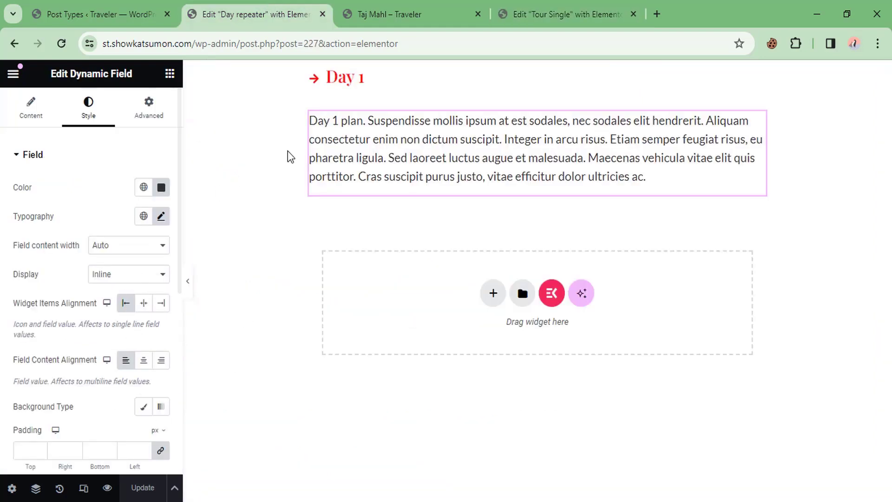
left_click(542, 9)
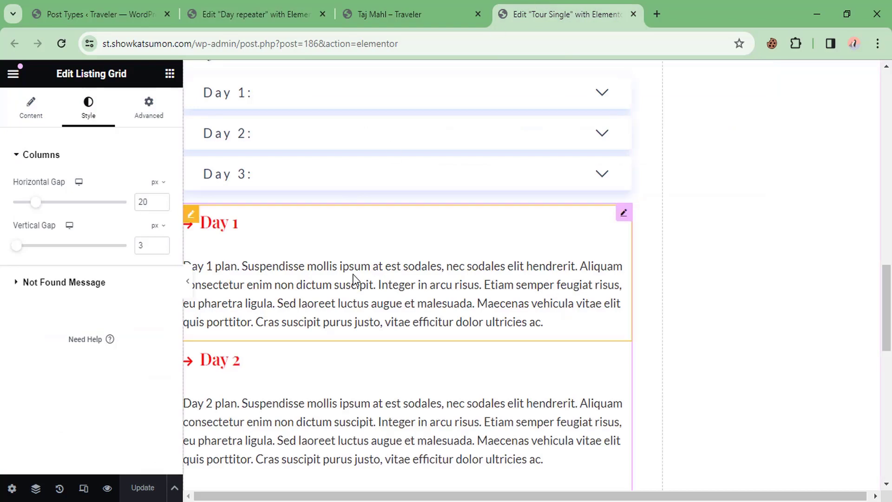
scroll(353, 279, "down", 4)
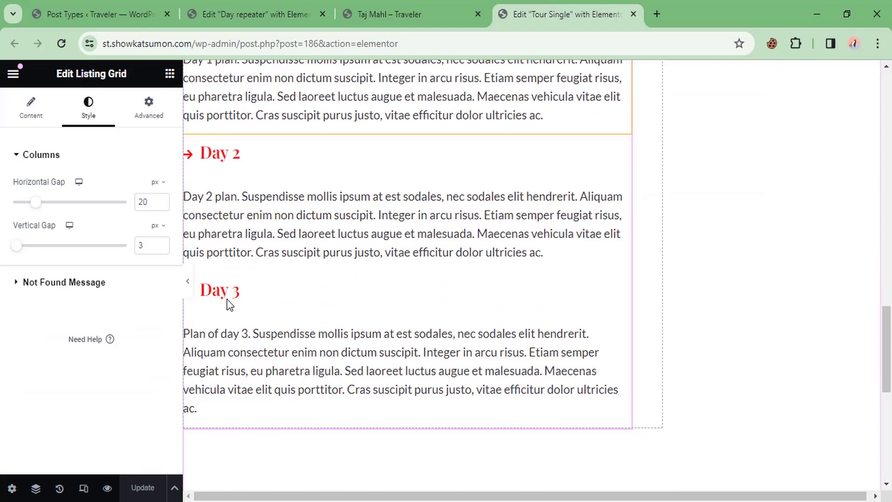
left_click(280, 8)
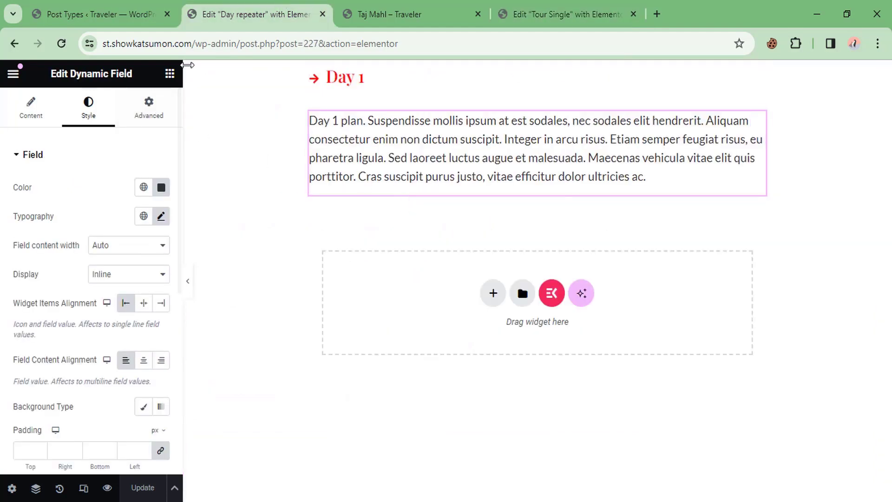
Step: Add an Accordion widget below the Day 1 text and expand its first item
left_click(170, 74)
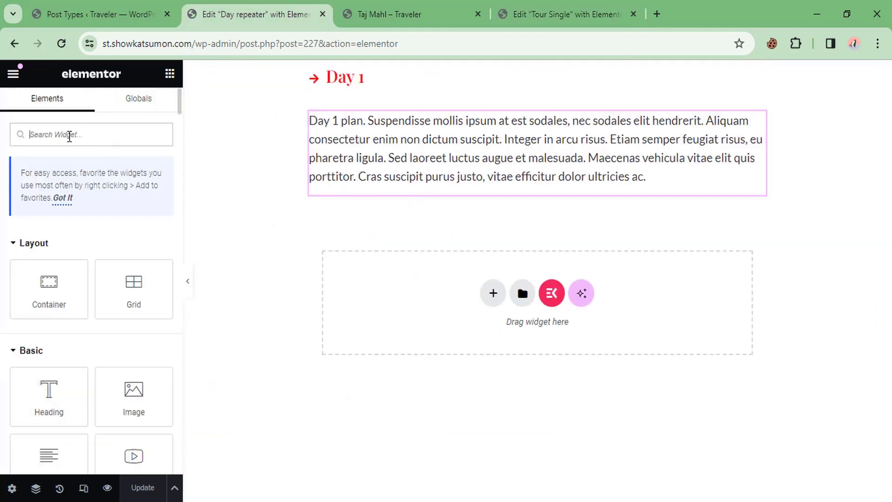
type("acco")
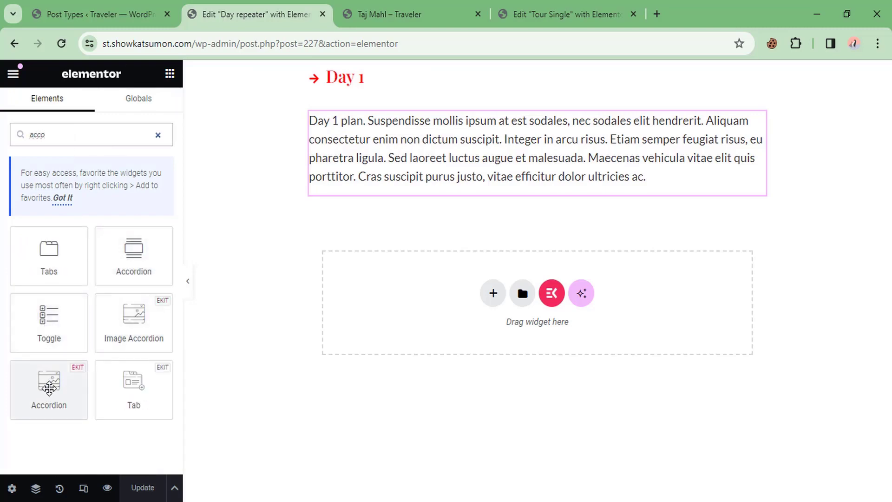
left_click_drag(47, 394, 365, 183)
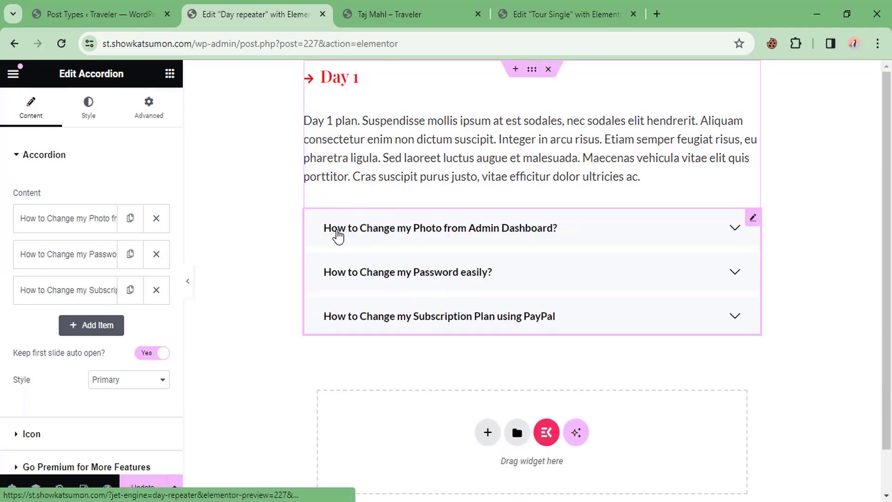
left_click(409, 235)
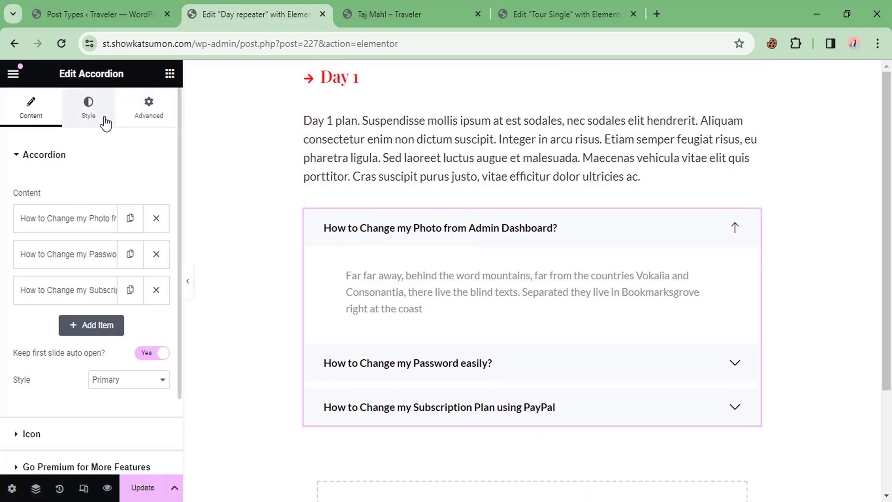
Step: Bind the first accordion item's title to a JetEngine Custom Field dynamic tag
left_click(79, 219)
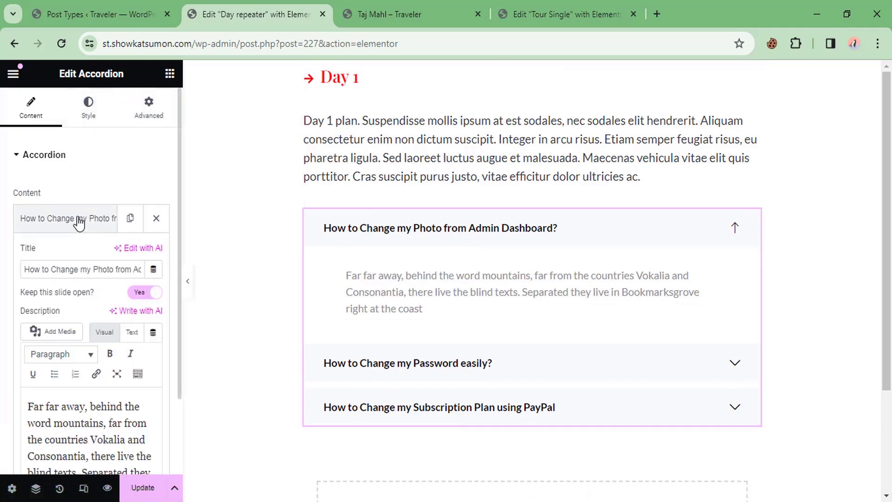
left_click(154, 270)
scroll(168, 413, "down", 7)
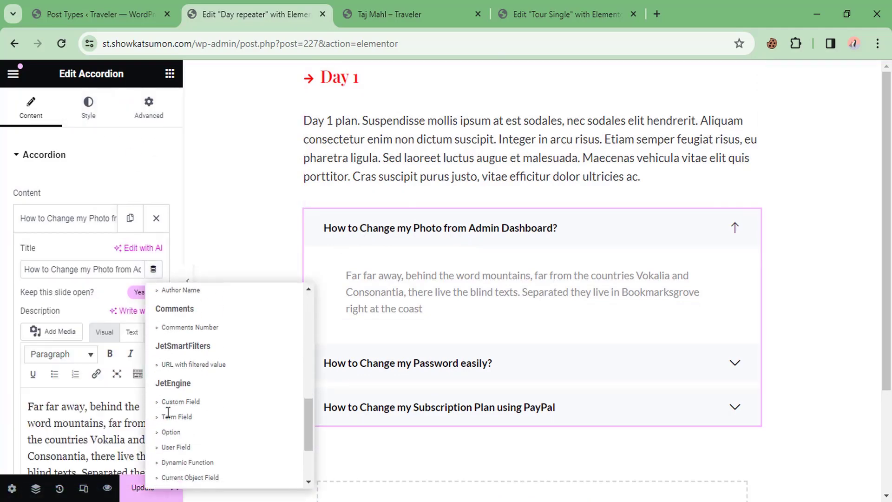
scroll(168, 412, "down", 2)
left_click(180, 331)
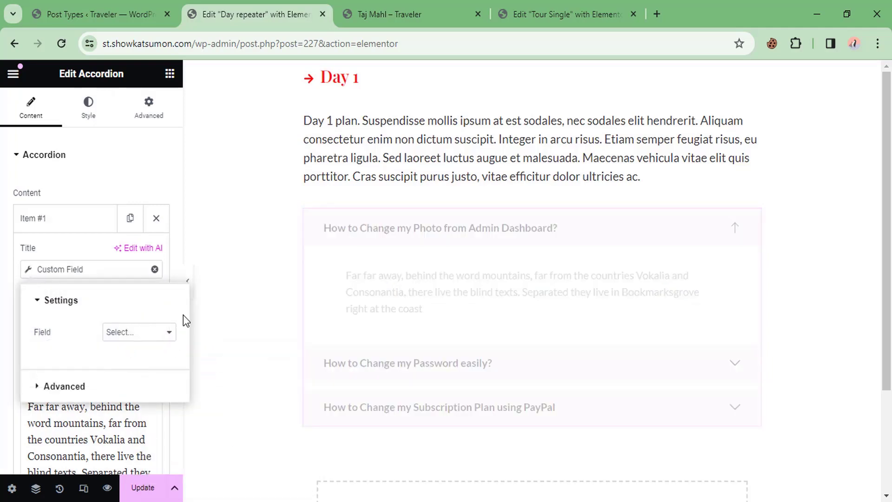
left_click(124, 332)
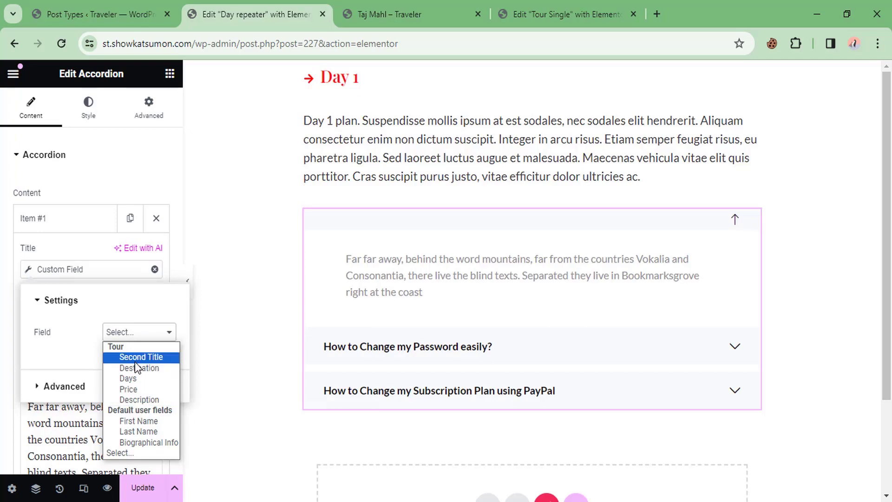
left_click(106, 280)
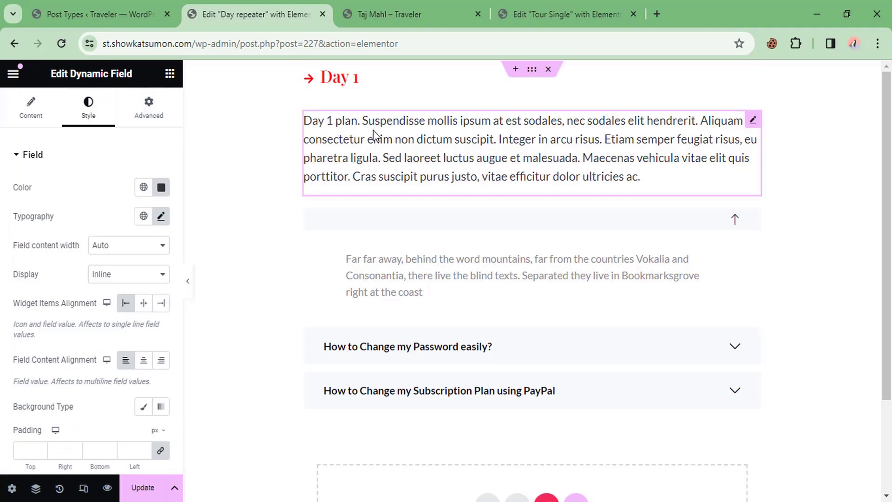
left_click(169, 72)
scroll(70, 321, "down", 6)
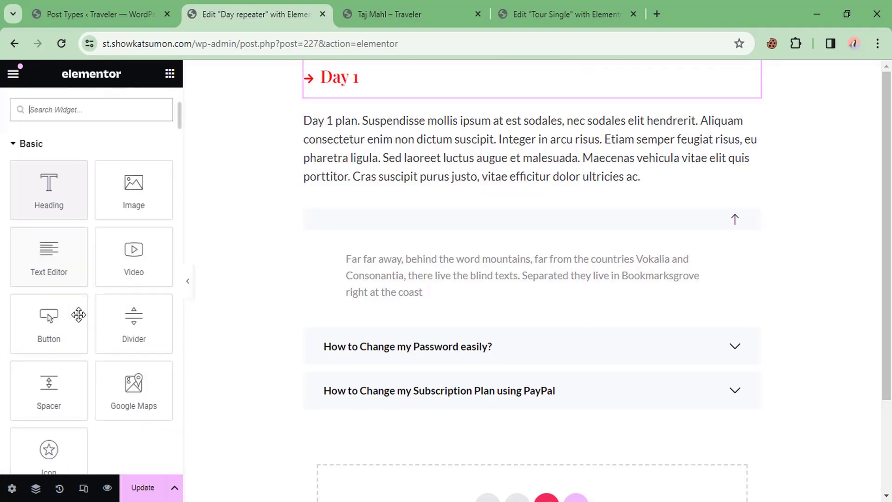
Step: Preview the Day 1, Day 2 and Day 3 accordion items by expanding them
scroll(61, 342, "down", 2)
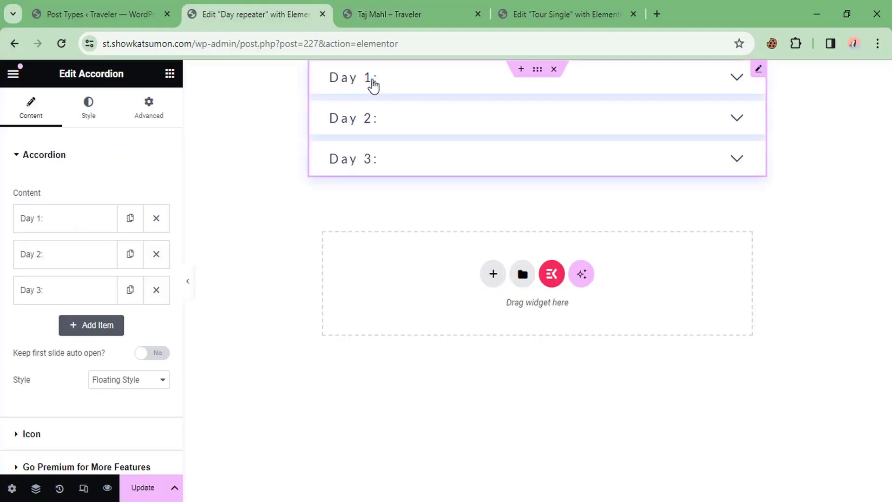
left_click(371, 84)
left_click(358, 194)
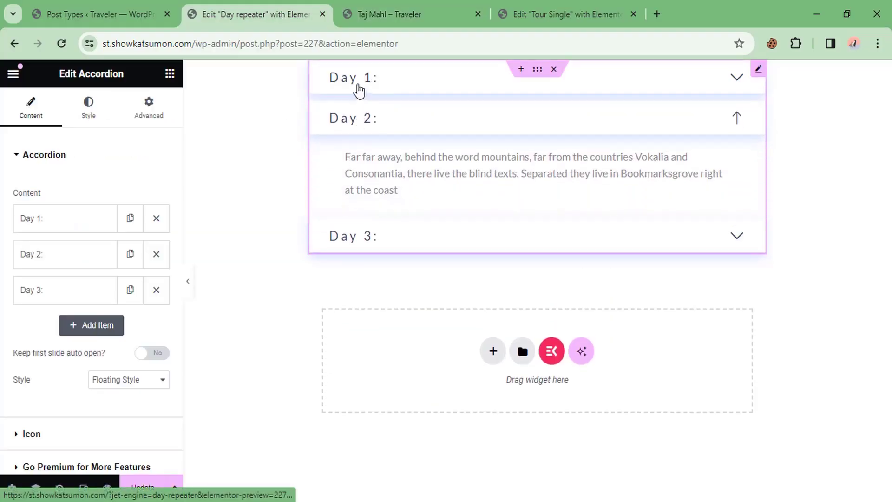
left_click(358, 85)
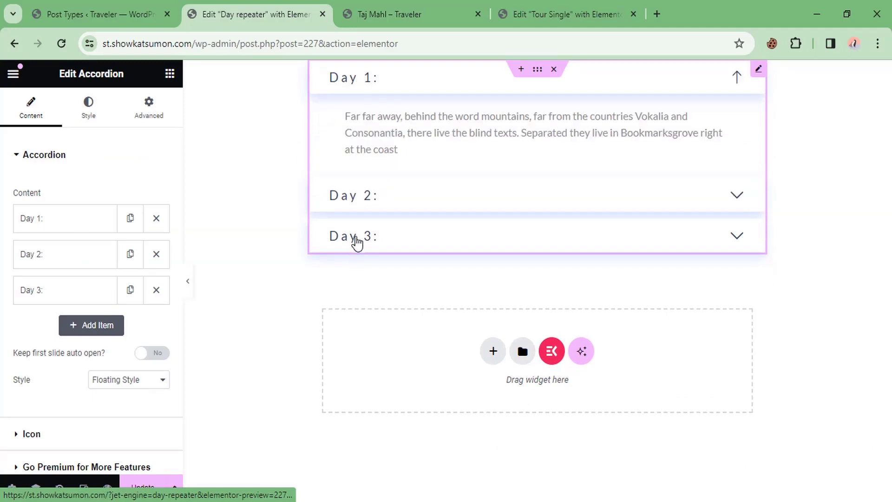
left_click(355, 236)
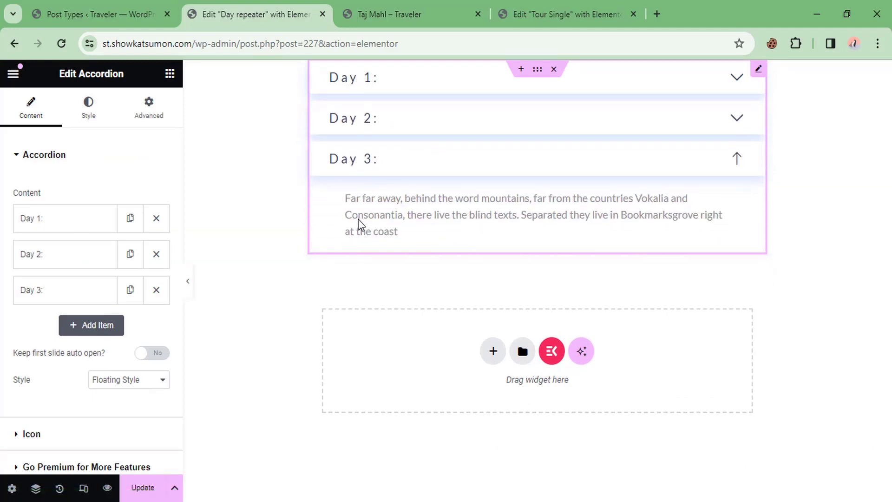
Step: Delete the Day 3 and Day 2 accordion items, keeping only Day 1
left_click(45, 223)
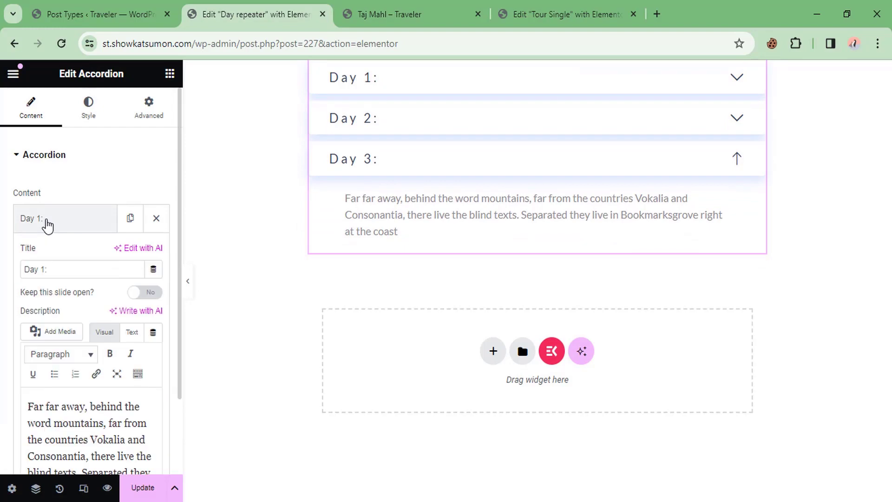
left_click(47, 225)
left_click(157, 291)
left_click(157, 255)
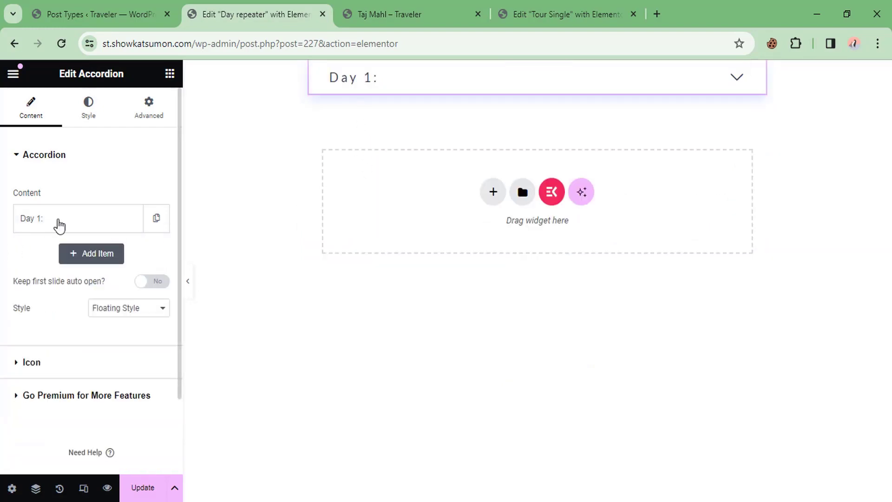
Step: Inspect the Day 1 item's title and description, then go to the Tour post type settings
left_click(63, 218)
triple_click(37, 266)
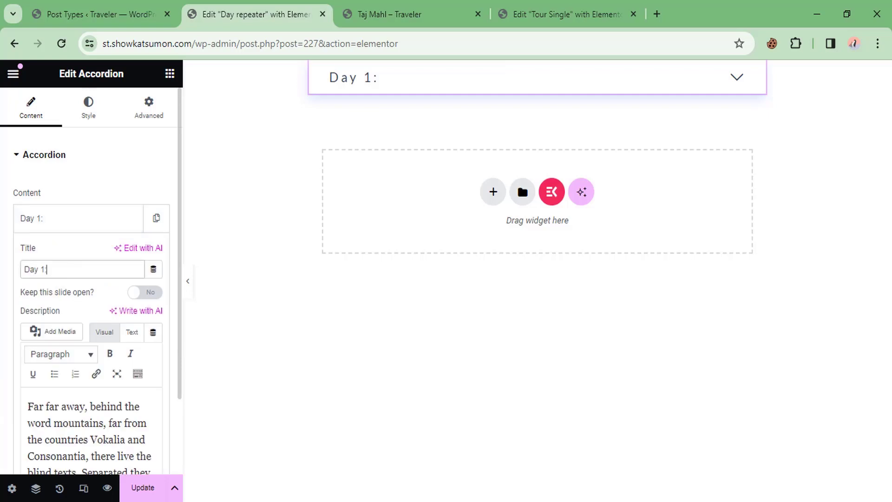
scroll(52, 288, "down", 2)
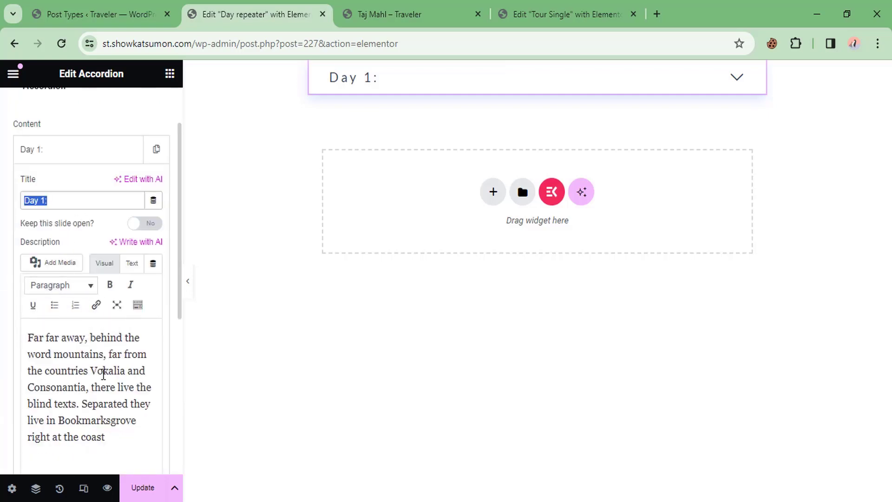
left_click_drag(112, 403, 28, 337)
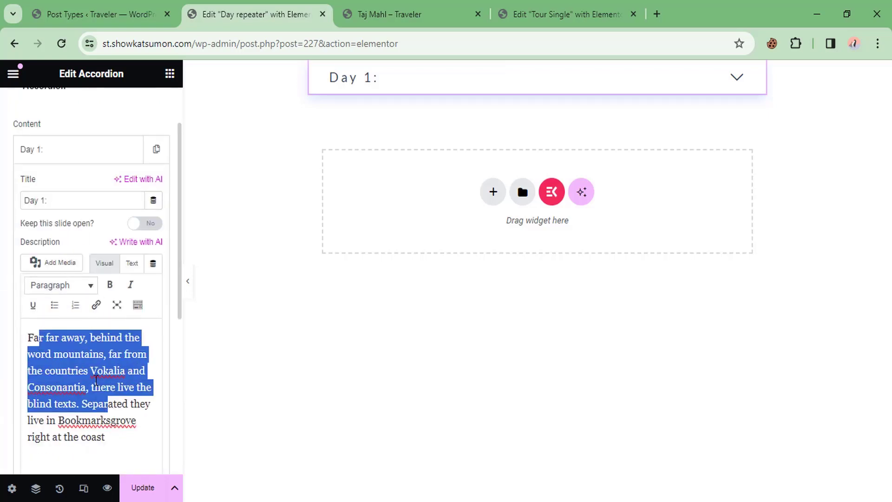
left_click(96, 374)
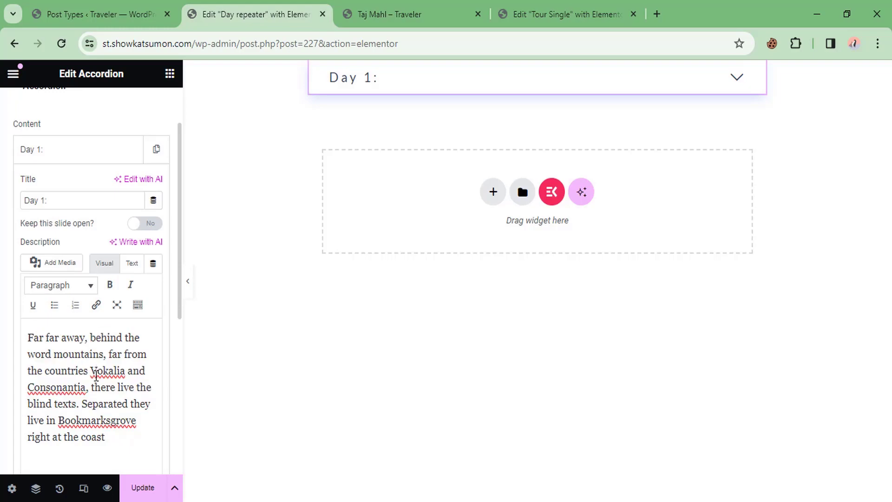
left_click(72, 13)
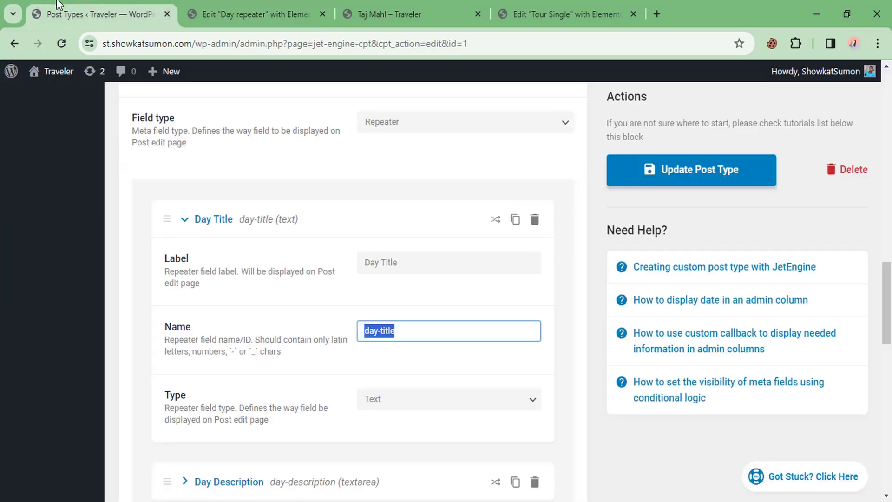
Step: In JetEngine's Shortcode Generator, set Source to Meta Data and Meta Field to Day Plan
scroll(10, 214, "up", 15)
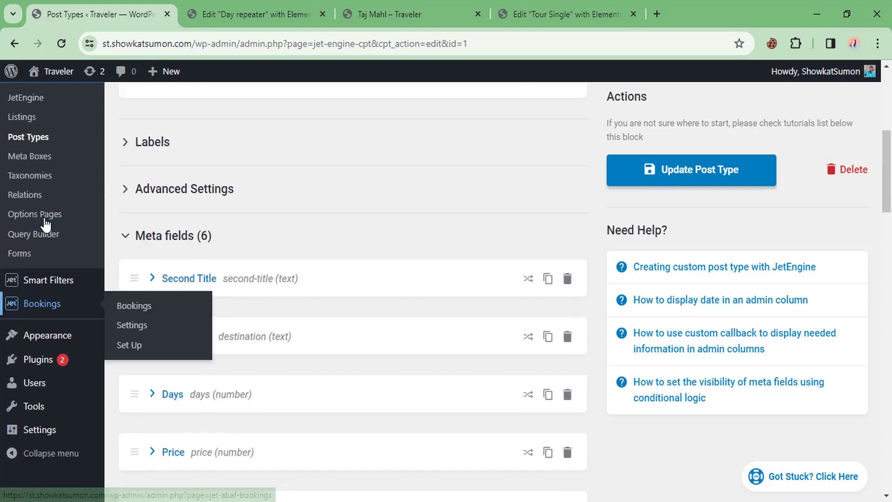
left_click(25, 150)
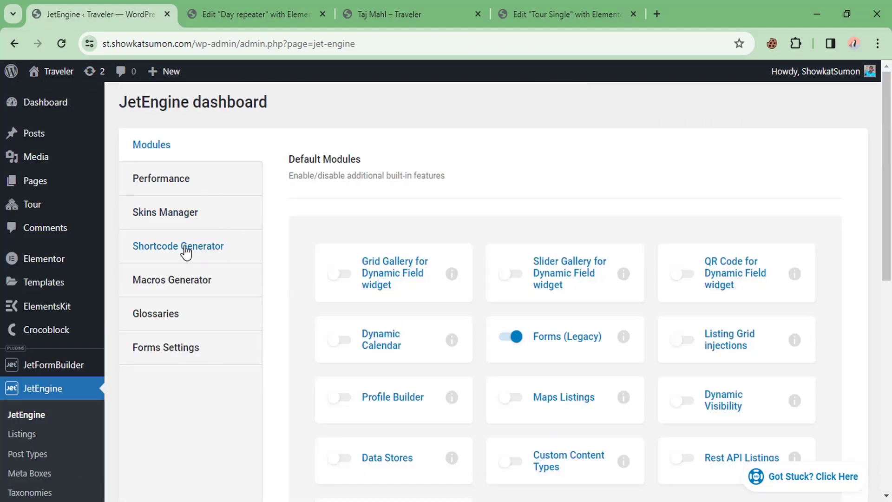
left_click(186, 251)
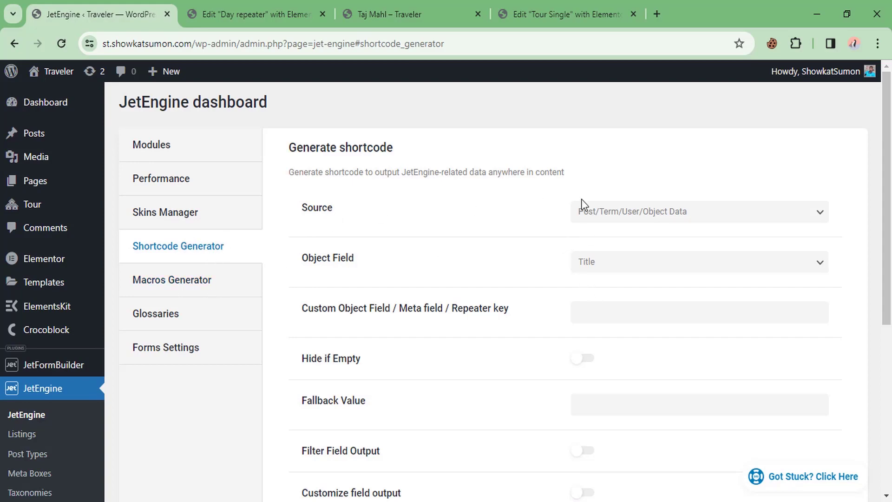
left_click(628, 213)
left_click(597, 241)
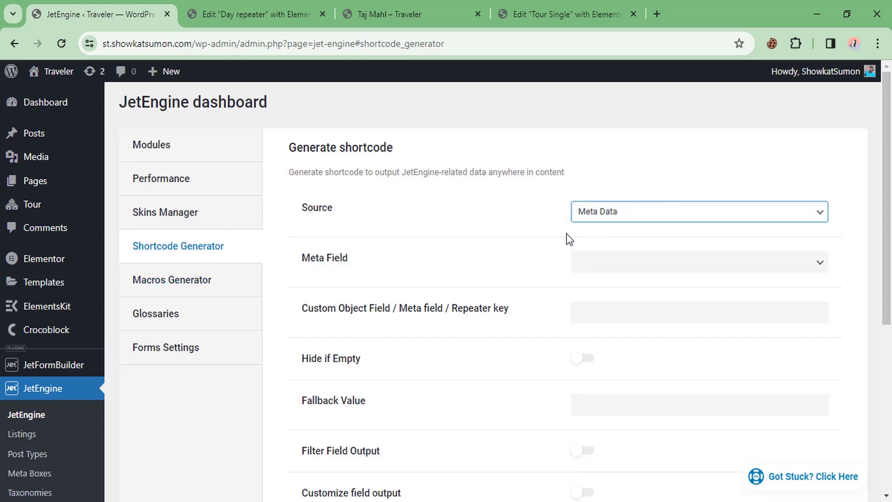
left_click(633, 270)
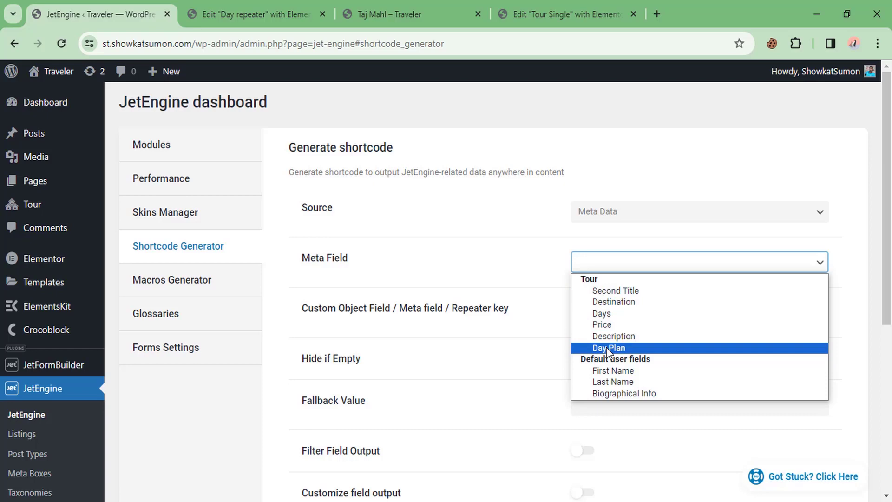
left_click(606, 350)
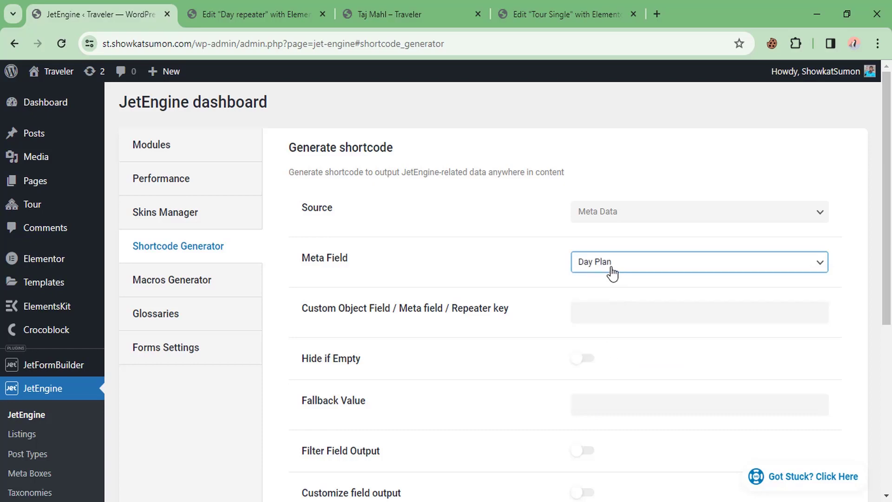
Step: Enter the day-title repeater key and copy the generated jet_engine_data shortcode
scroll(565, 284, "down", 1)
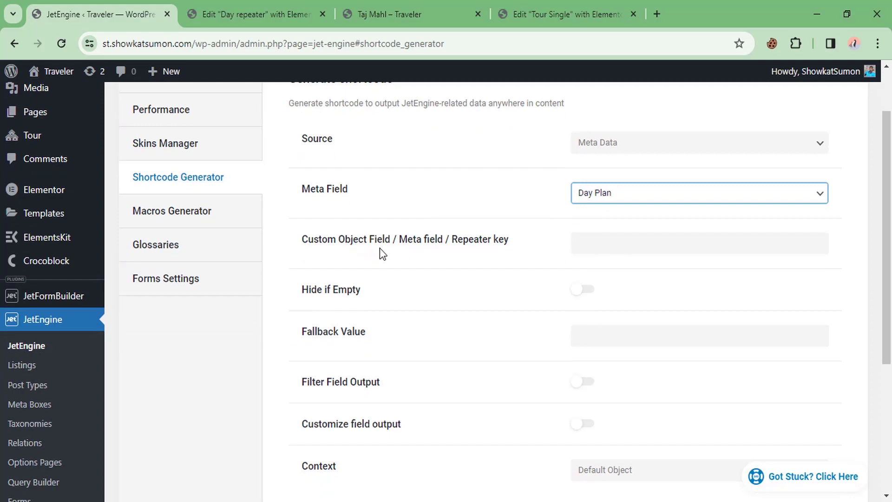
left_click(589, 248)
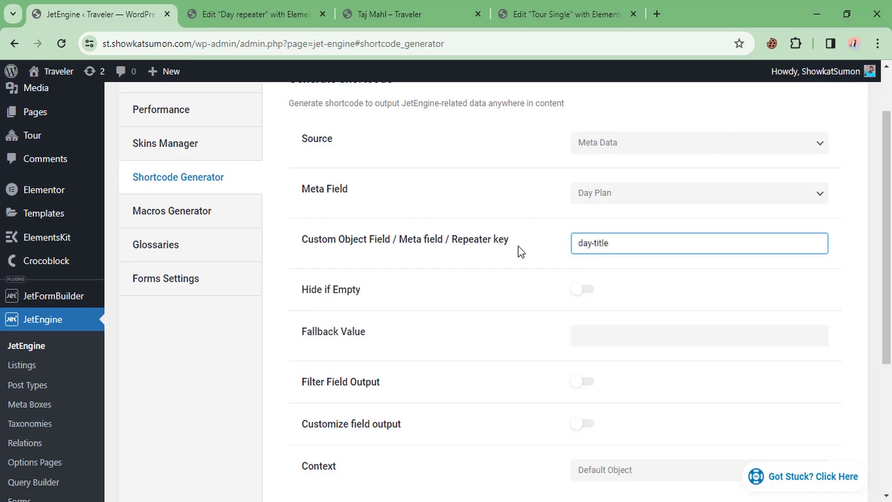
scroll(507, 250, "down", 3)
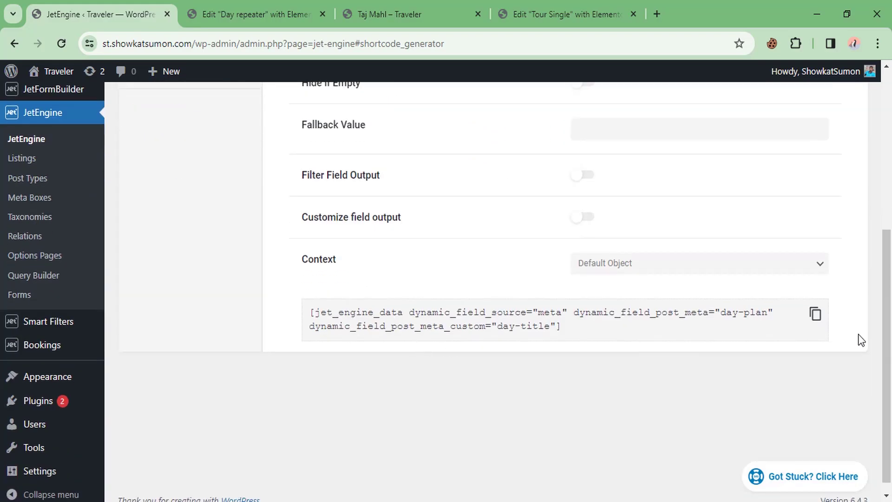
left_click(815, 315)
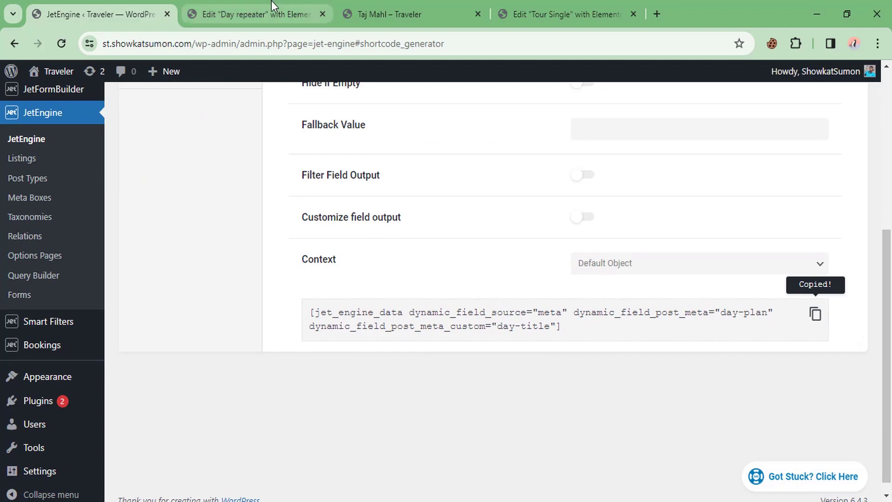
left_click(265, 6)
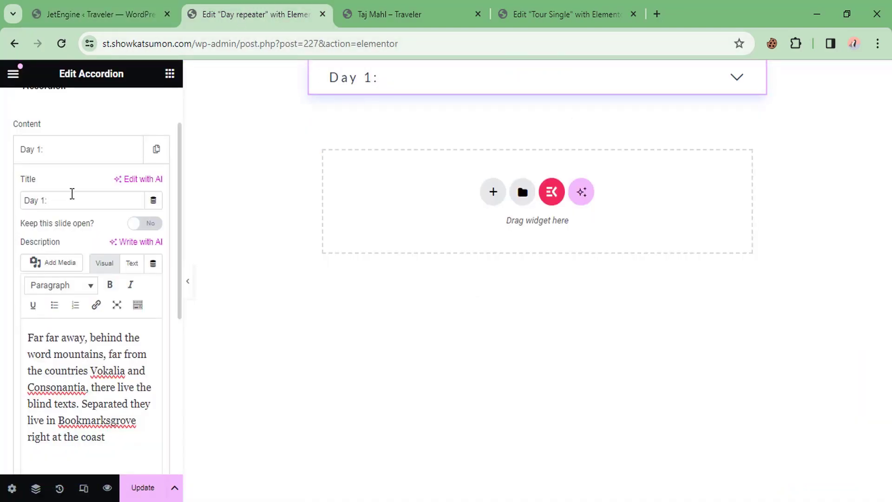
Step: Switch the Day 1 title's dynamic tag to Shortcode and paste the day-title jet_engine_data shortcode
left_click(22, 152)
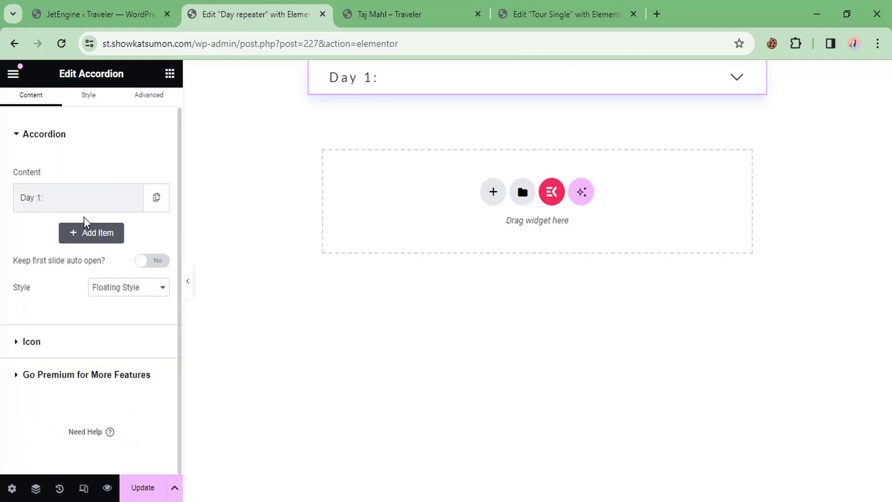
left_click(72, 207)
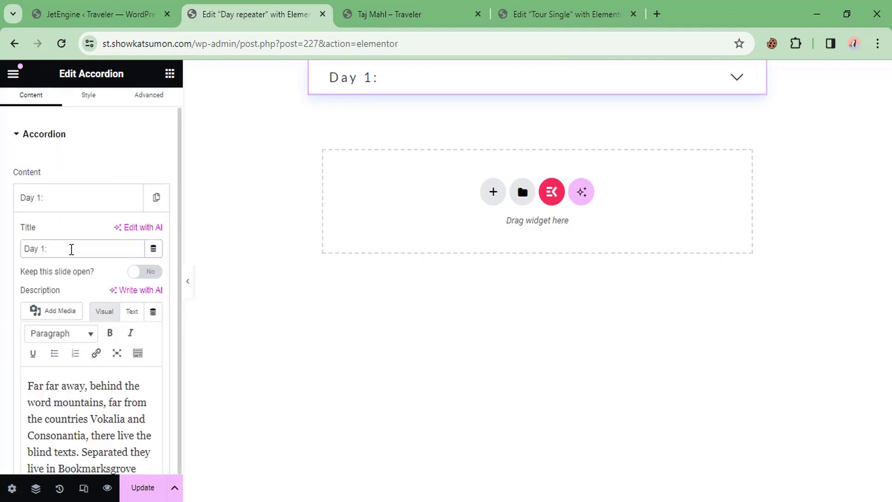
left_click(153, 249)
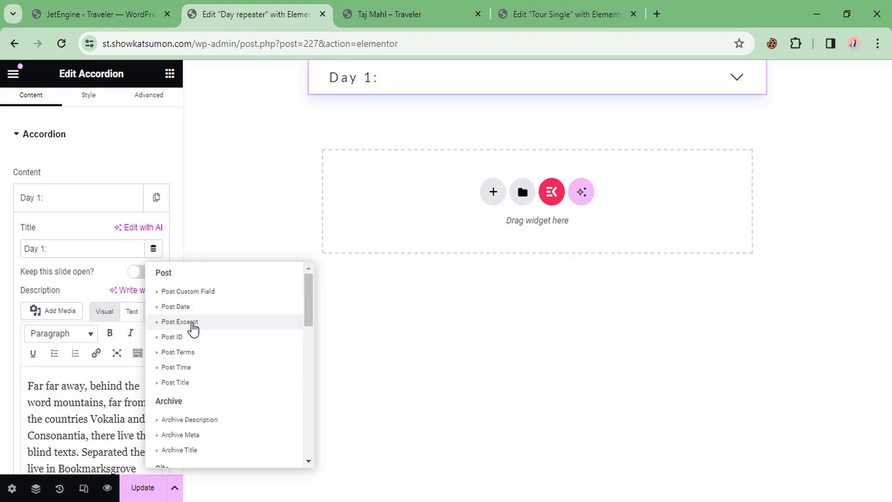
scroll(177, 365, "down", 2)
scroll(177, 367, "down", 2)
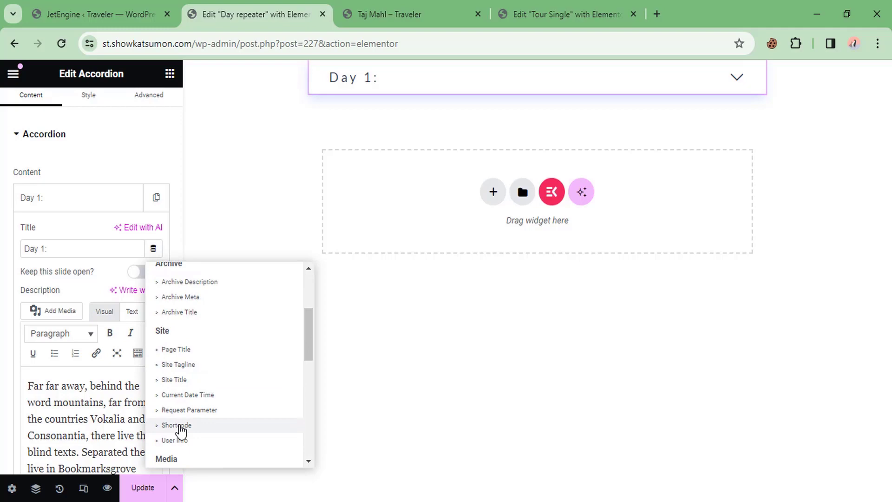
left_click(177, 426)
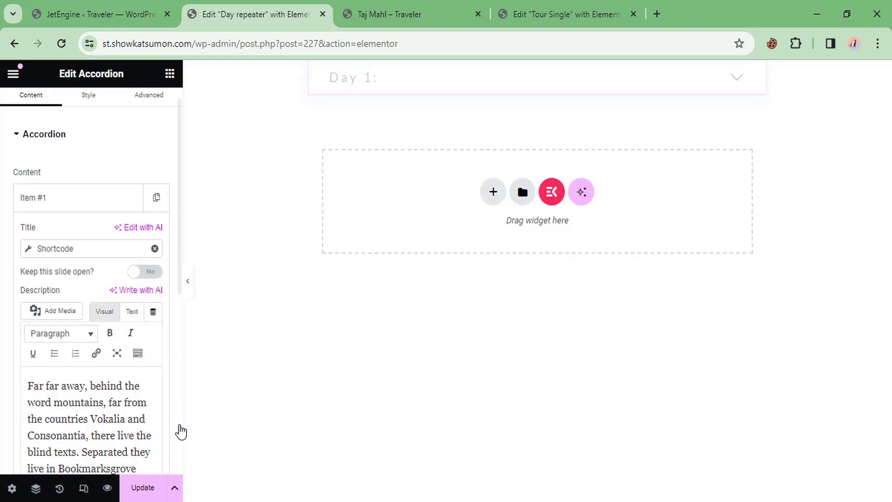
left_click(79, 251)
left_click(86, 345)
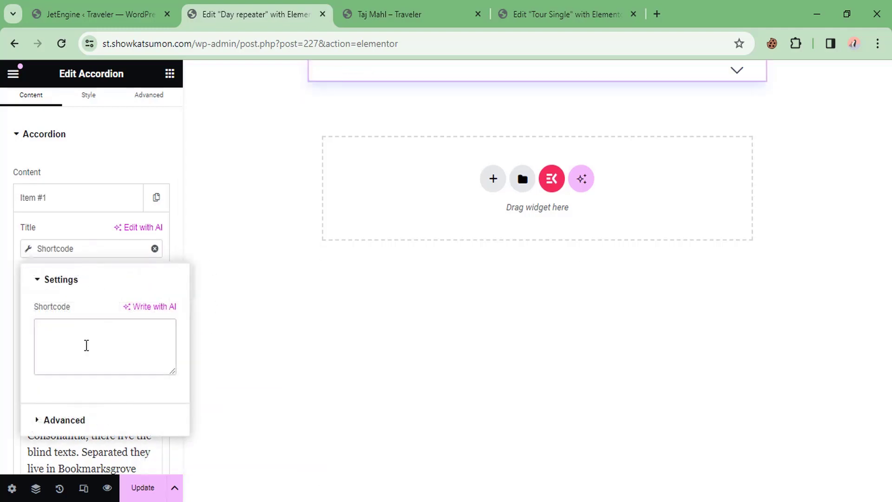
key("ctrl+v")
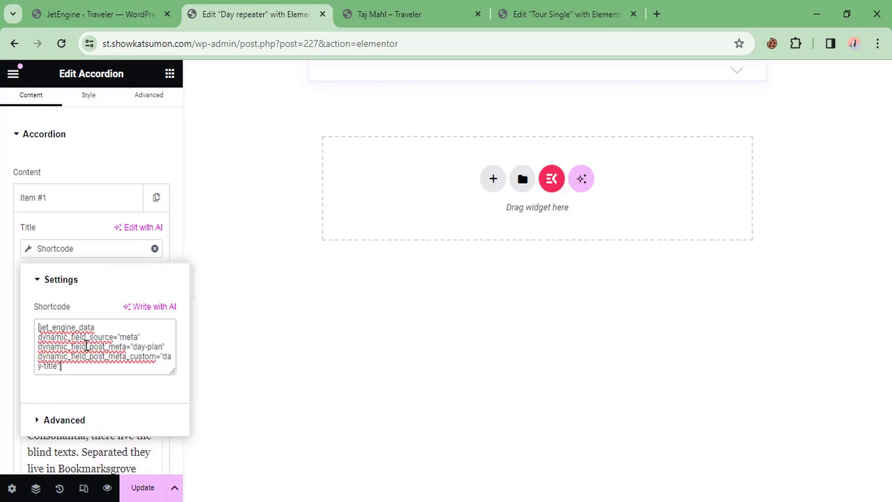
left_click(3, 250)
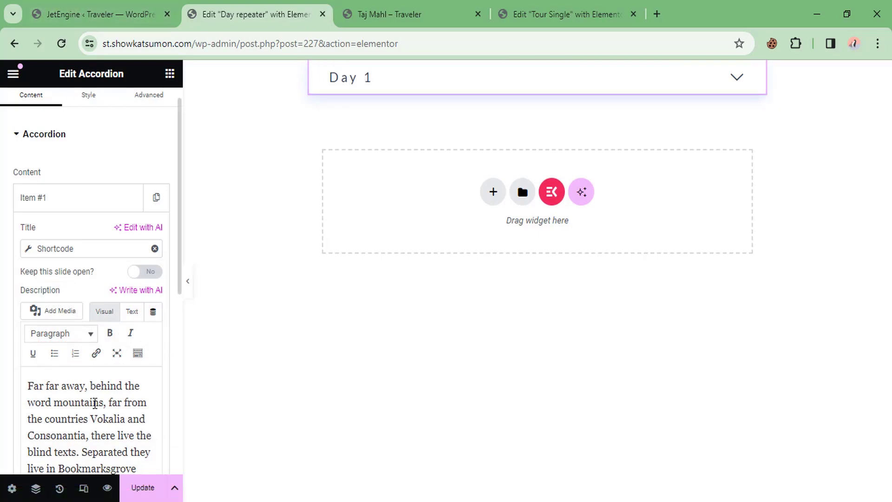
left_click(91, 12)
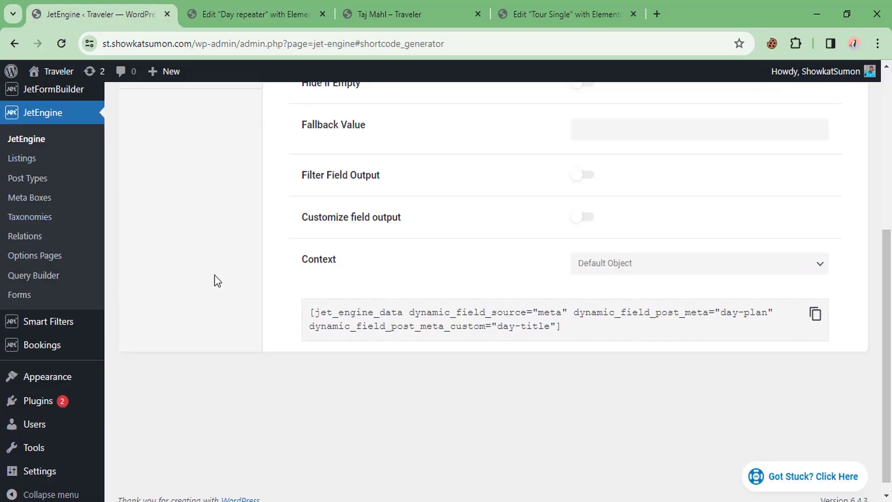
Step: Change the generator's repeater key to day-description and copy the new shortcode
scroll(279, 260, "up", 4)
triple_click(633, 255)
type("day0")
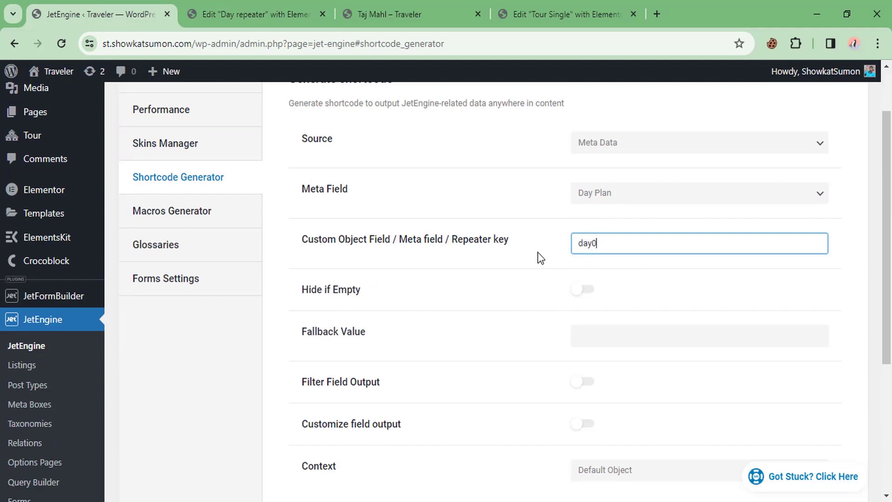
key("BackSpace")
type("-description")
scroll(537, 252, "down", 3)
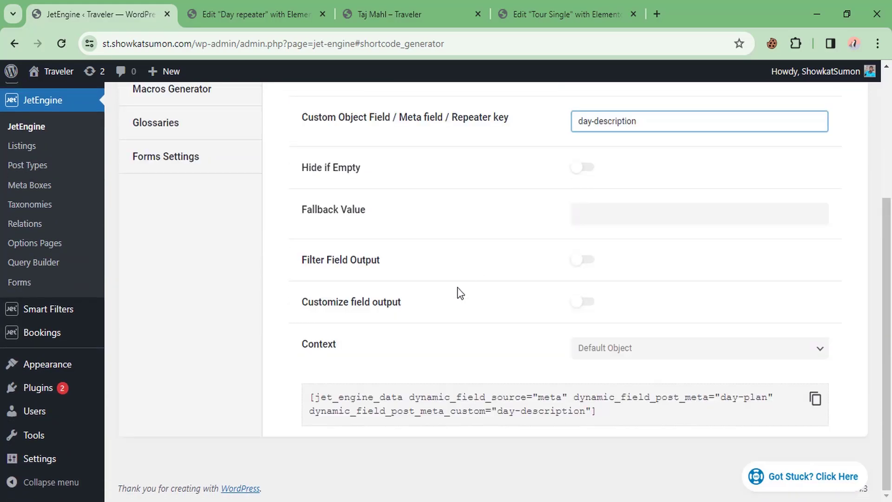
left_click(638, 426)
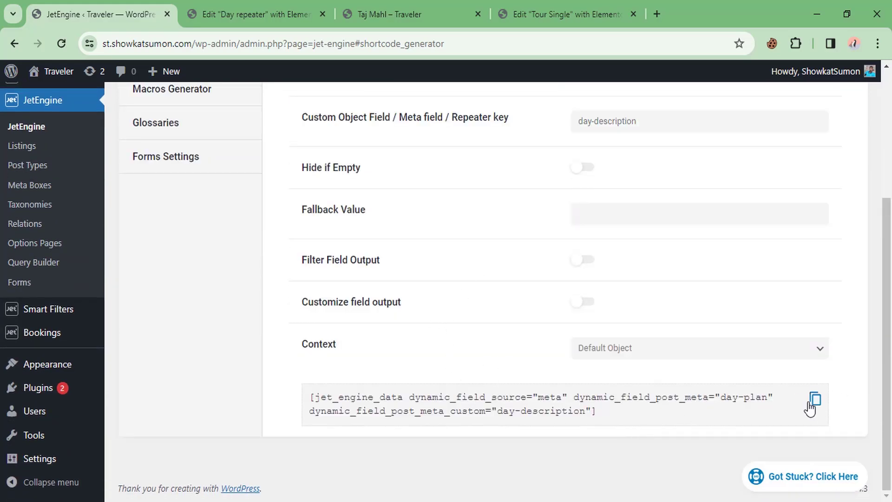
left_click(816, 400)
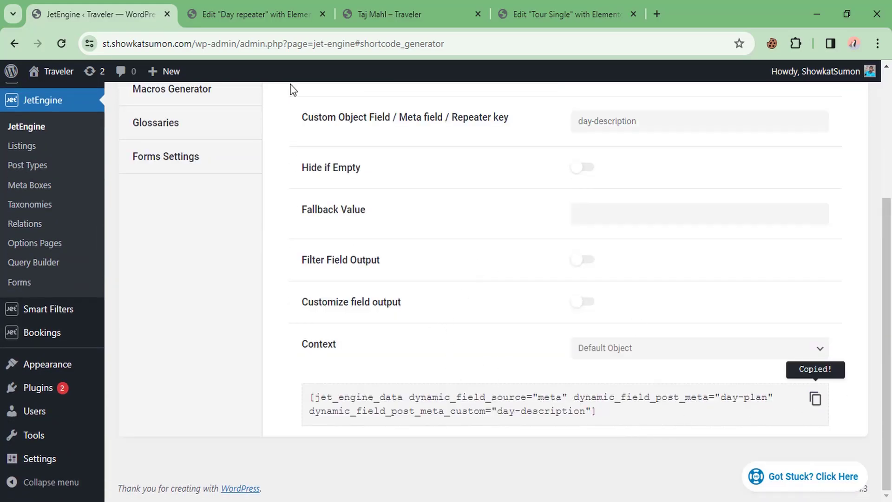
left_click(251, 14)
Step: Set the accordion description's dynamic tag to Shortcode and paste the day-description shortcode
scroll(106, 302, "down", 2)
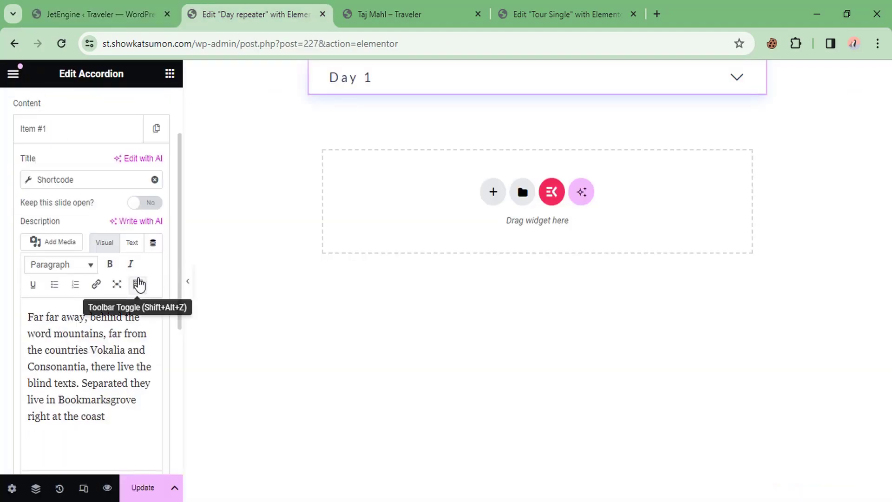
left_click(153, 244)
scroll(180, 365, "down", 3)
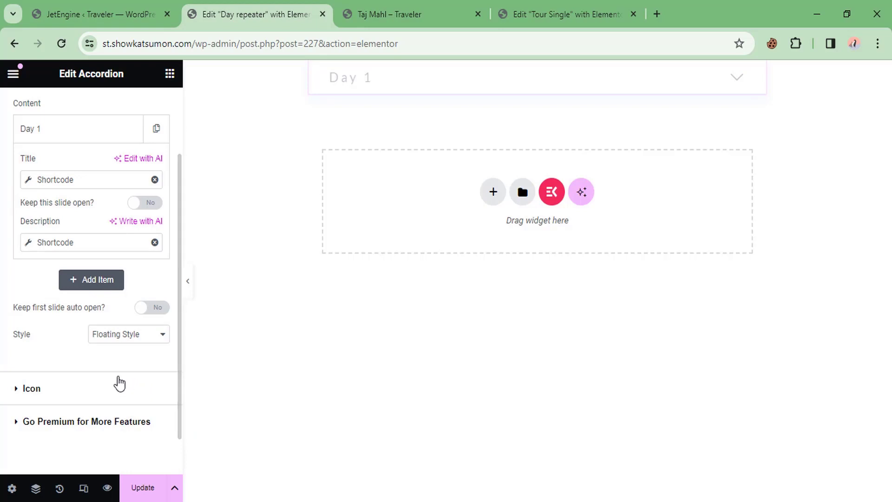
left_click(94, 243)
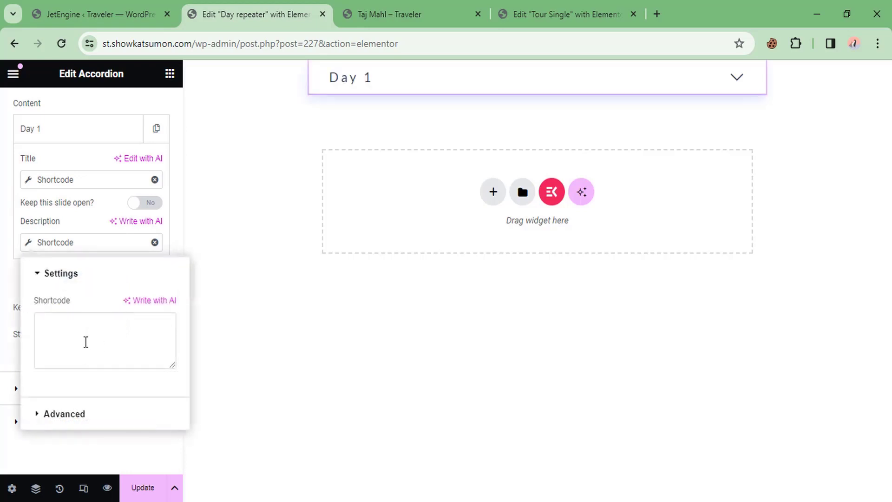
left_click(85, 340)
key("ctrl+v")
left_click(14, 242)
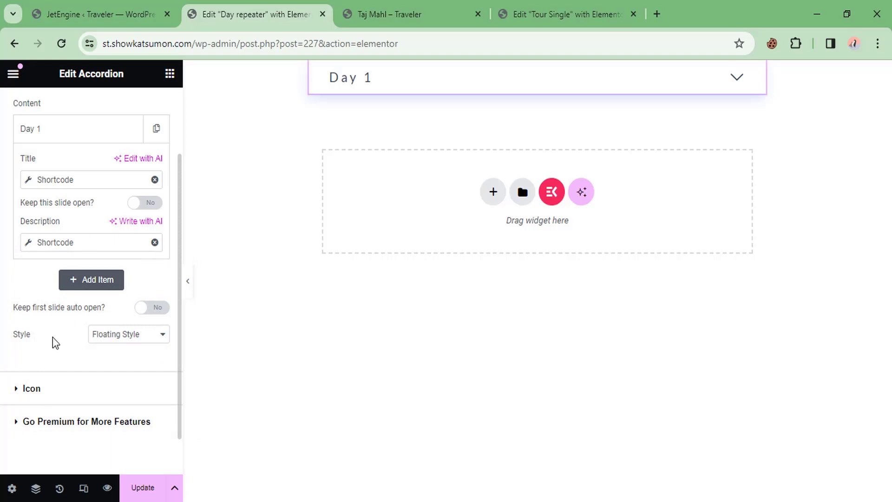
Step: Check Day 1's description in the preview, save the Day listing, and view the Taj Mahl page
scroll(80, 320, "up", 2)
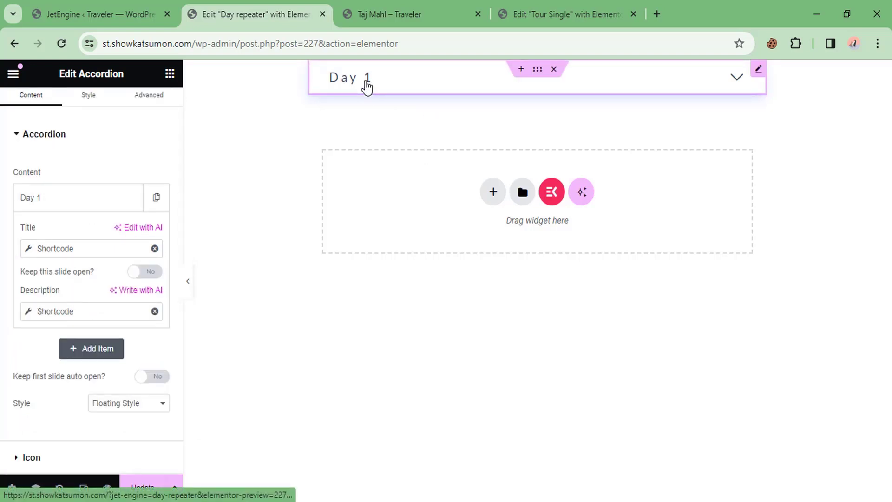
left_click(367, 87)
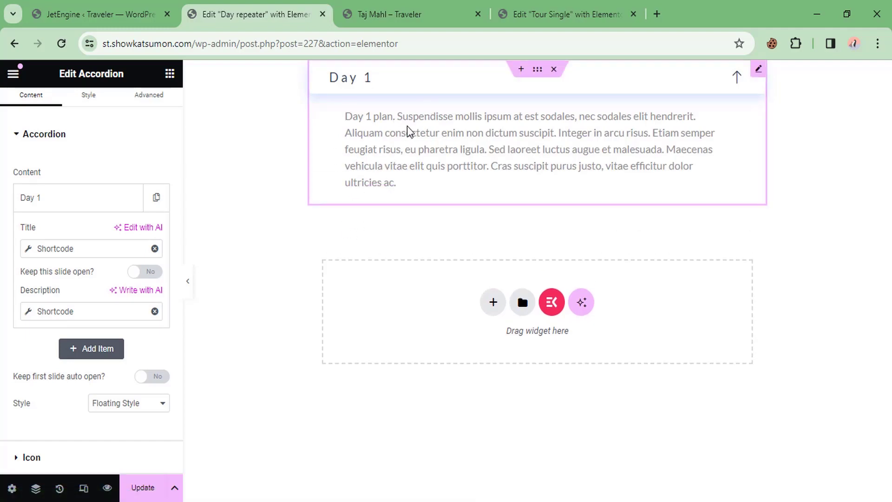
left_click(138, 484)
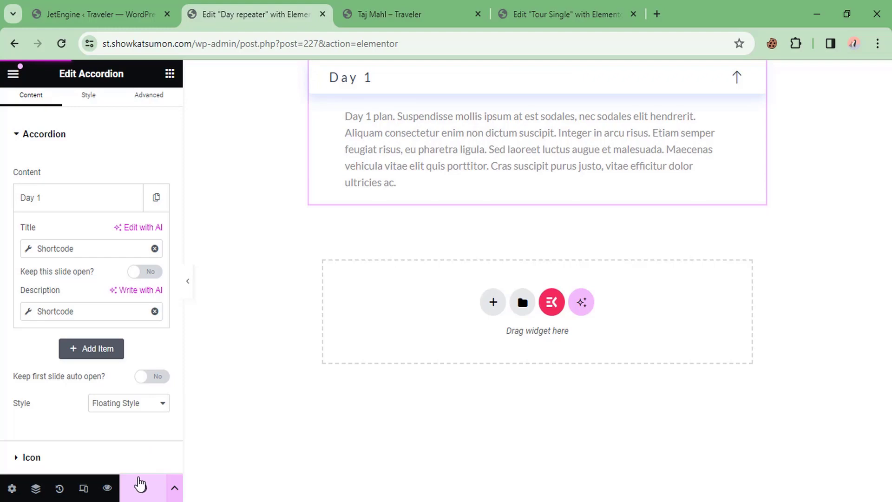
left_click(412, 10)
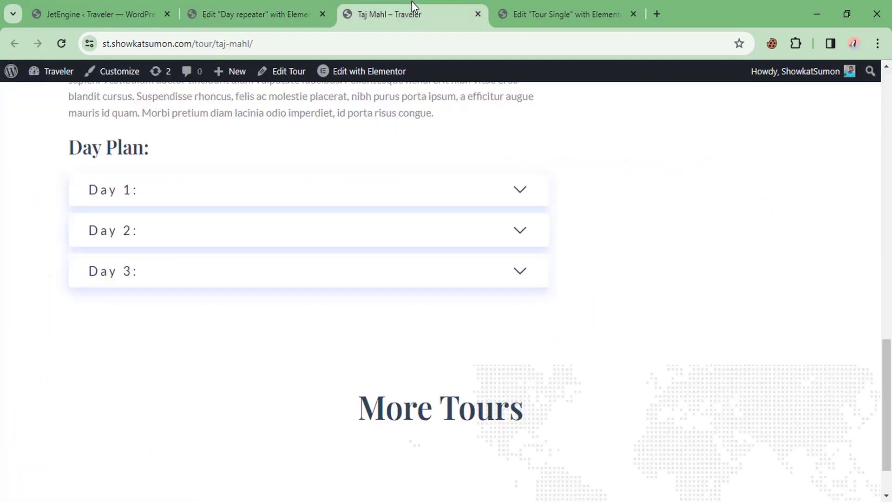
Step: Delete the old Day 1–3 listing grid from Tour Single, save, and reload the editor
left_click(600, 6)
scroll(255, 319, "down", 4)
right_click(338, 168)
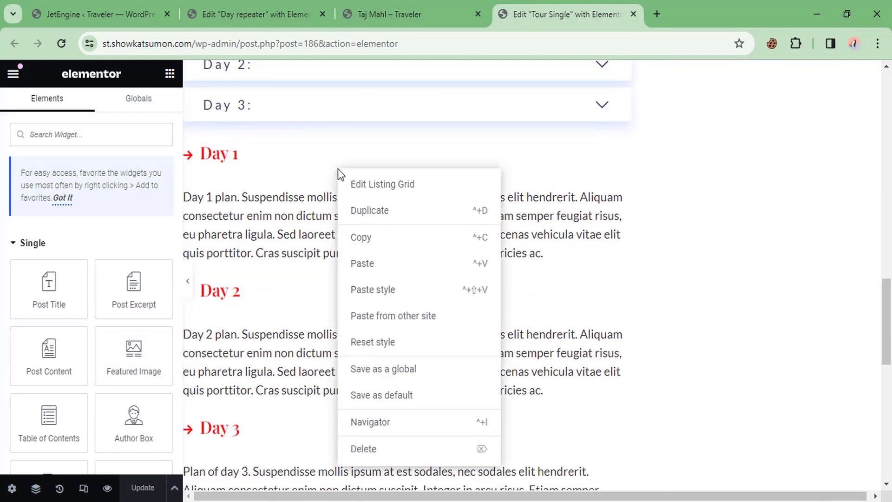
left_click(366, 449)
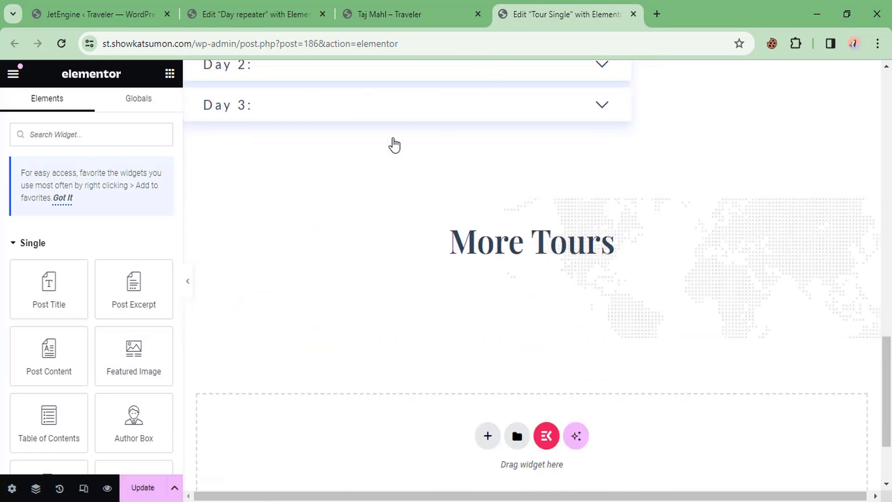
key("ctrl+s")
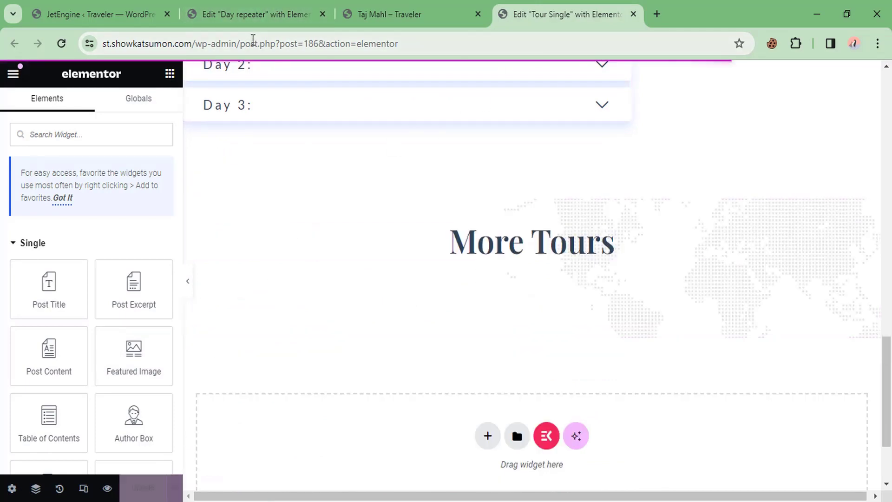
left_click(253, 41)
key("Return")
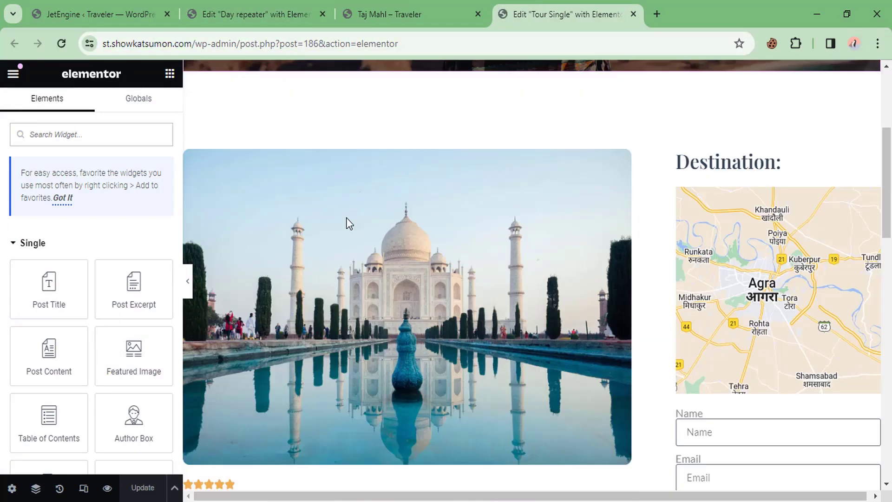
scroll(349, 223, "down", 15)
scroll(346, 225, "up", 3)
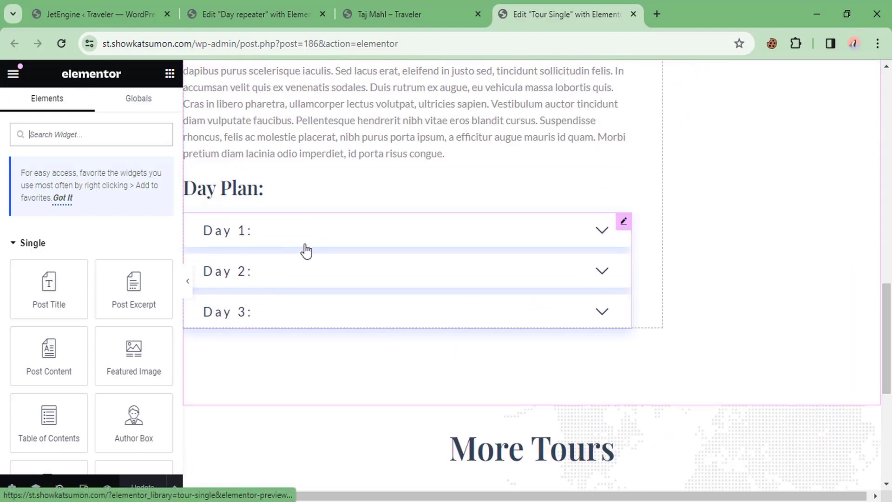
left_click(288, 238)
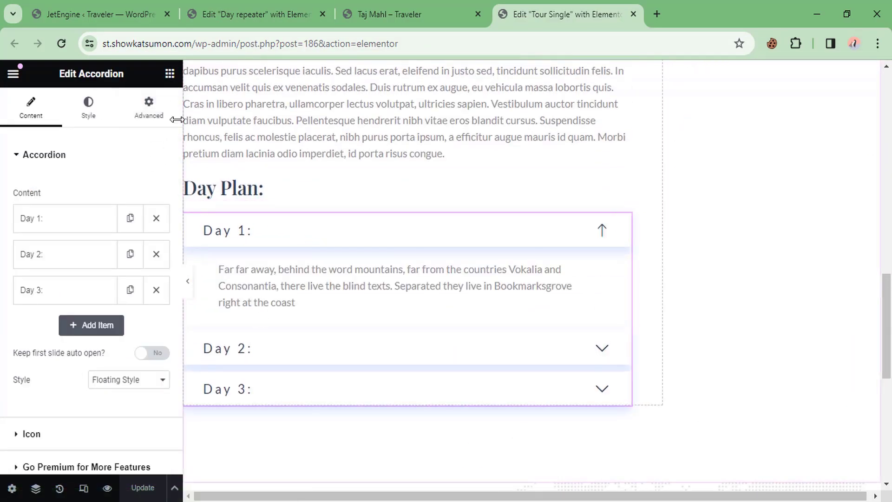
Step: Add a Listing Grid above the Day Plan accordion using the Day listing in 1 column
left_click(169, 73)
type("list")
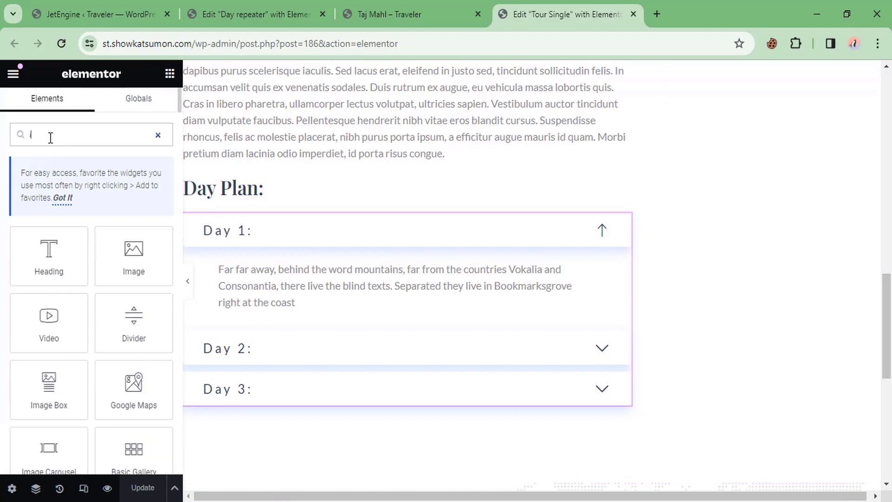
left_click_drag(162, 258, 260, 192)
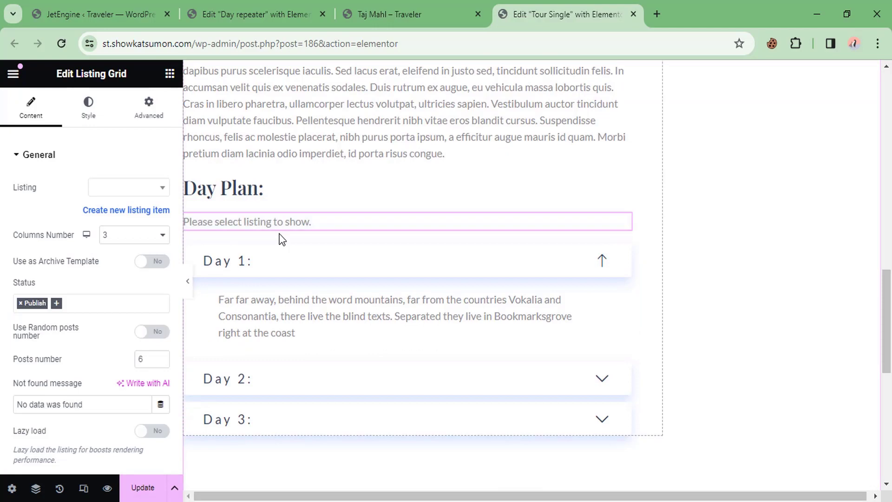
left_click(106, 192)
type("day")
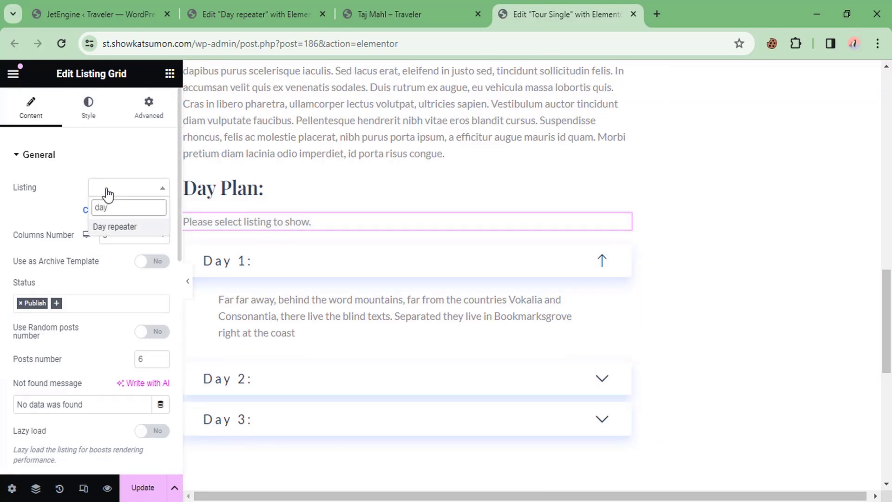
left_click(114, 227)
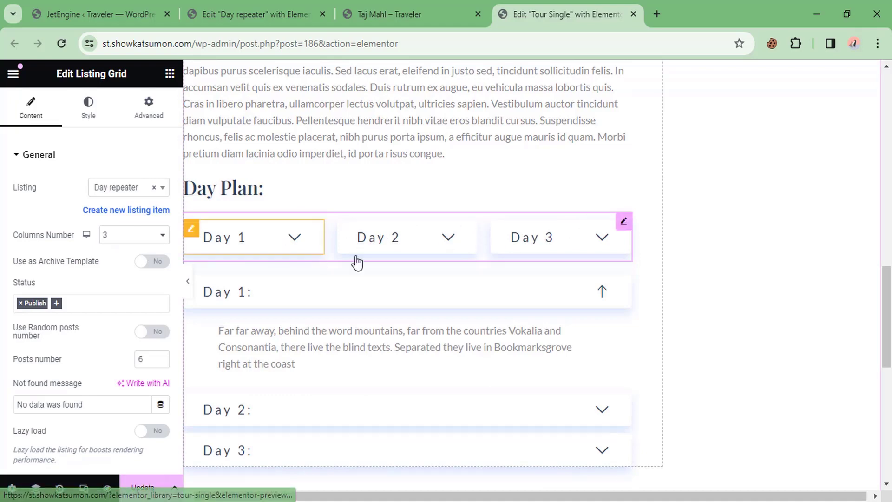
left_click(109, 238)
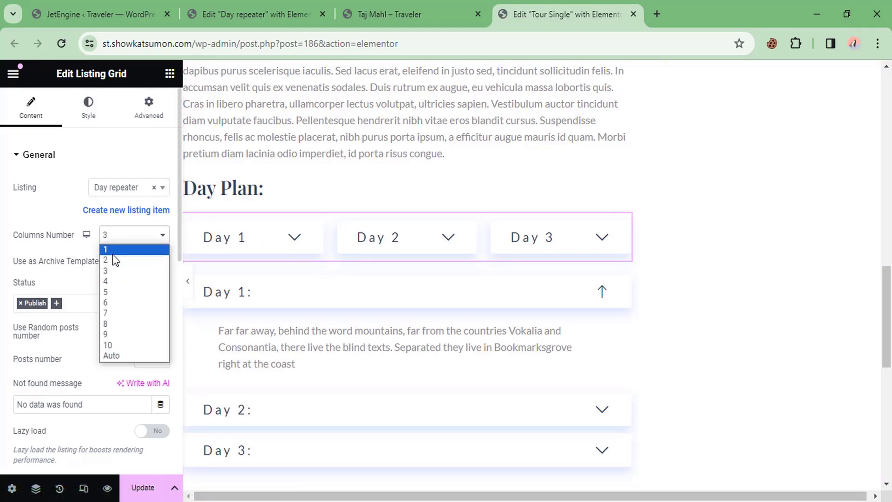
left_click(113, 252)
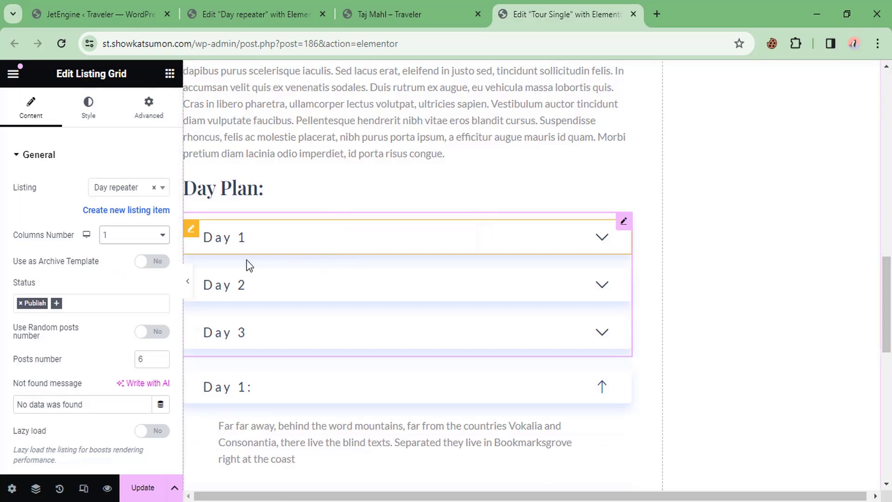
Step: Delete the old static Day 1 accordion from the template
scroll(247, 265, "down", 2)
scroll(76, 278, "down", 2)
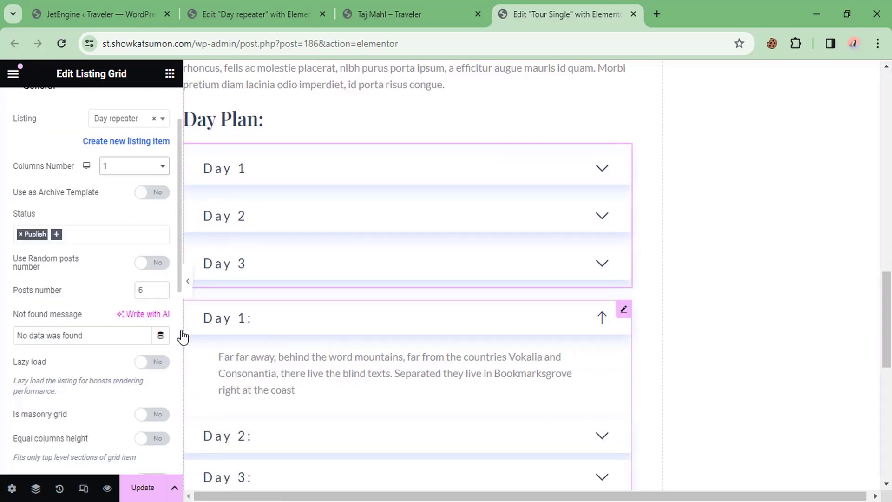
scroll(182, 335, "down", 2)
right_click(280, 336)
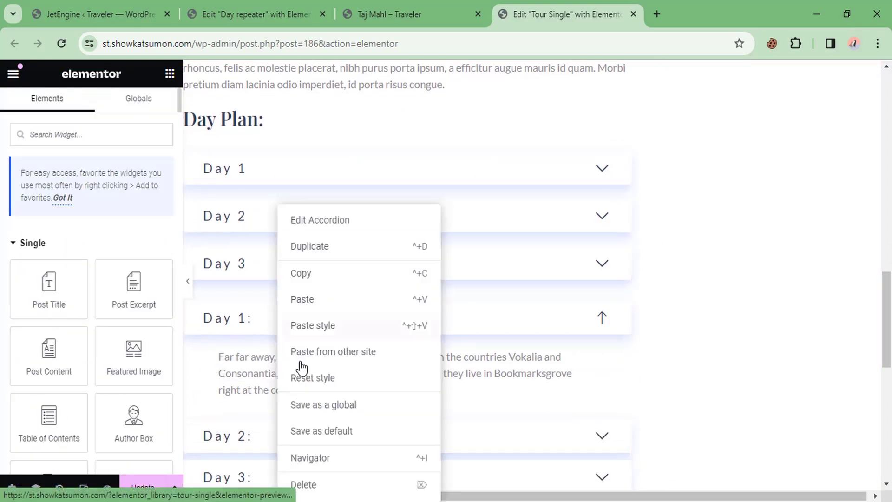
left_click(313, 482)
Step: Verify the dynamic Day 1–3 plans, save the template, and reload the Taj Mahl page
left_click(308, 175)
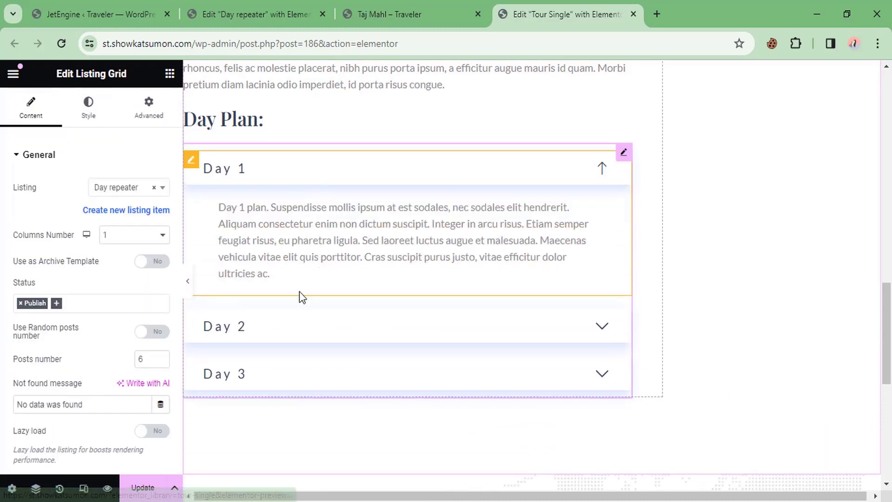
left_click(261, 333)
scroll(309, 283, "down", 4)
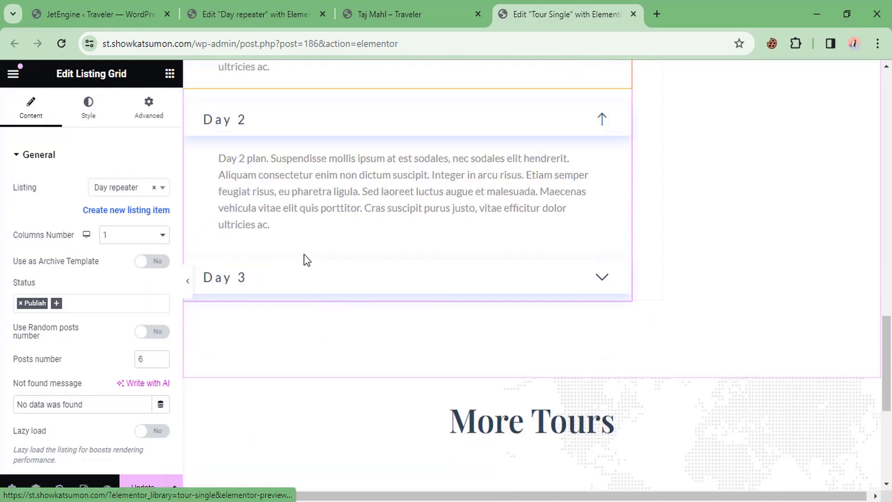
left_click(267, 278)
scroll(328, 261, "down", 3)
scroll(347, 209, "up", 7)
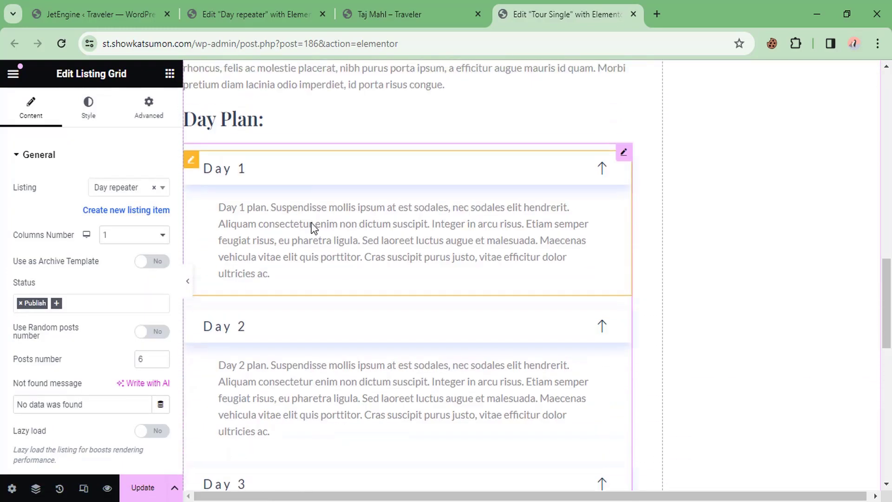
left_click(141, 486)
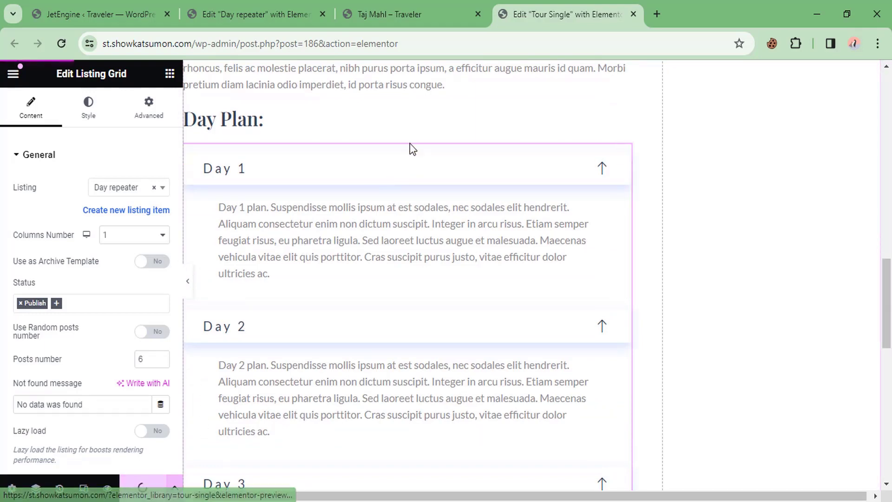
key("ctrl+shift+Tab")
right_click(6, 175)
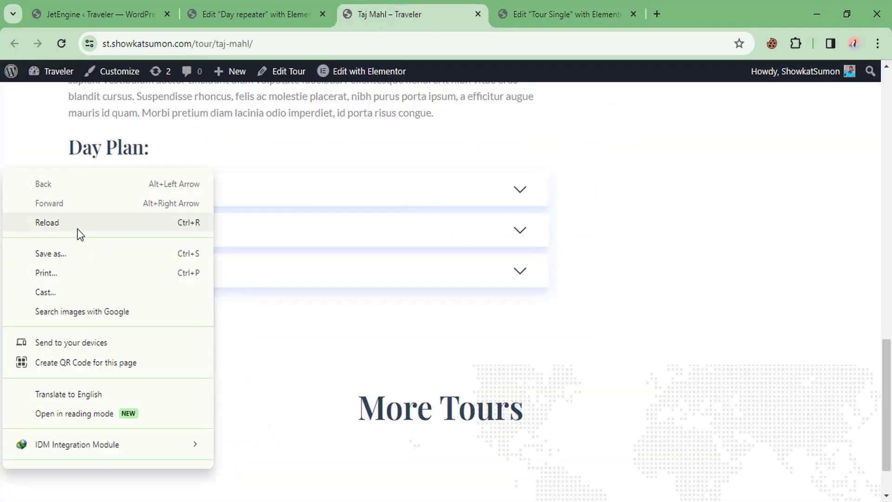
Step: Reload the Taj Mahl page and expand its Day 1 and Day 2 plans
left_click(77, 227)
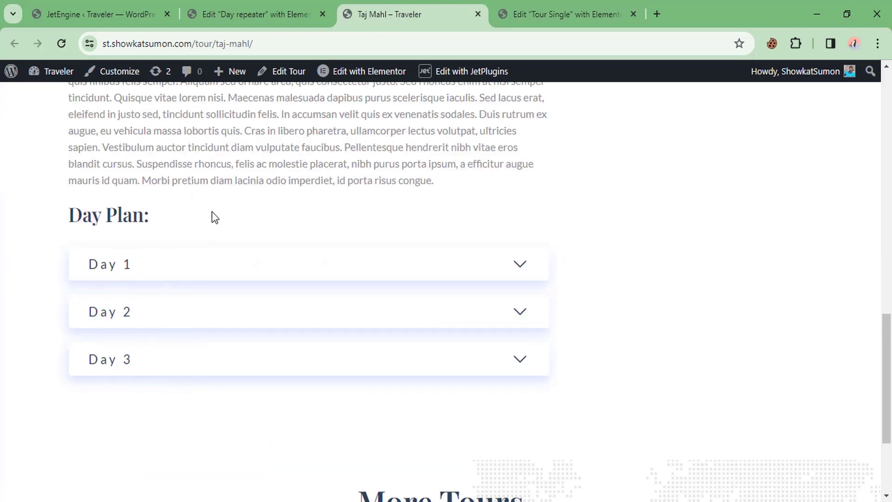
scroll(205, 233, "down", 2)
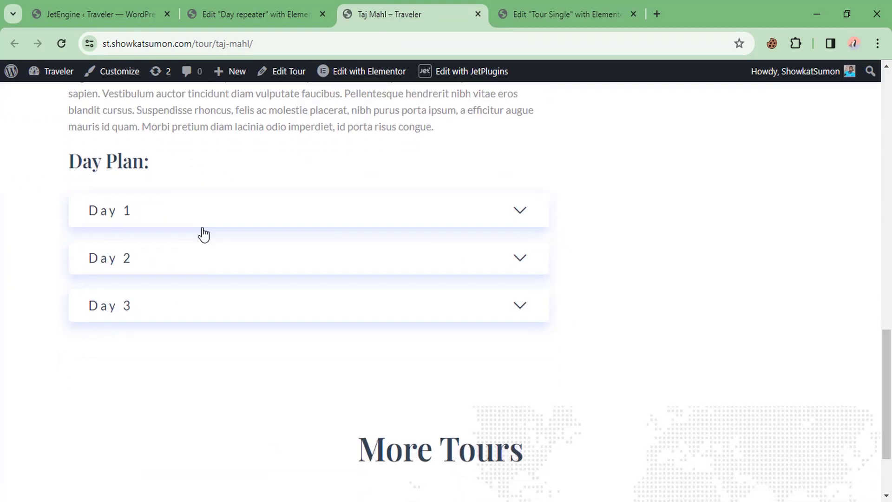
left_click(160, 200)
left_click_drag(106, 235, 276, 269)
left_click(264, 261)
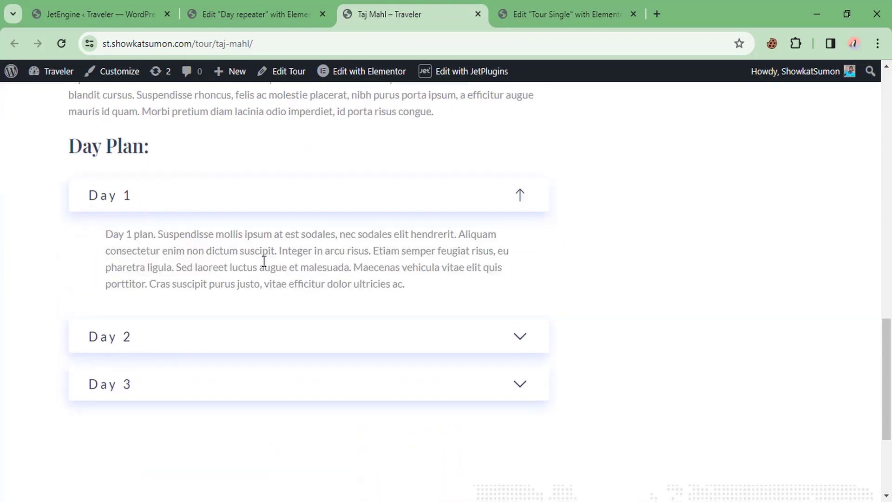
scroll(209, 241, "down", 3)
left_click(179, 207)
scroll(173, 253, "down", 3)
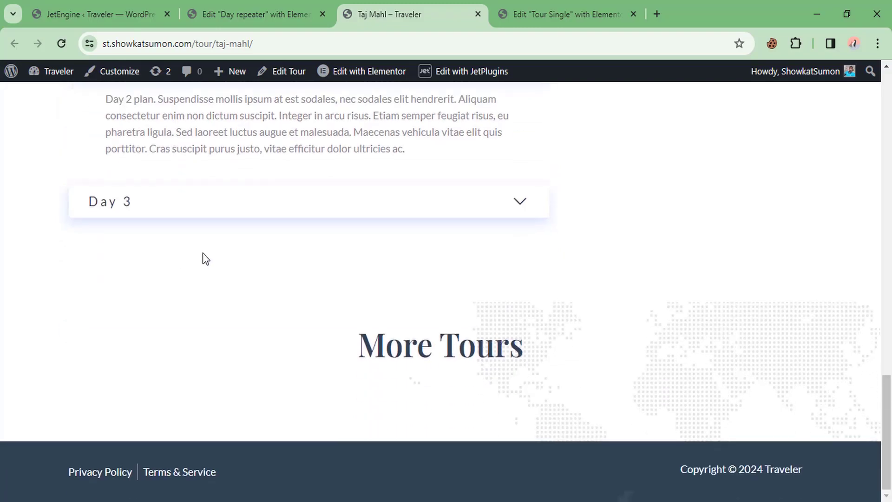
scroll(224, 270, "up", 15)
Step: Open the Tokyo tour from the Tours page and expand its Day 1 and Day 2 plans
left_click(467, 110)
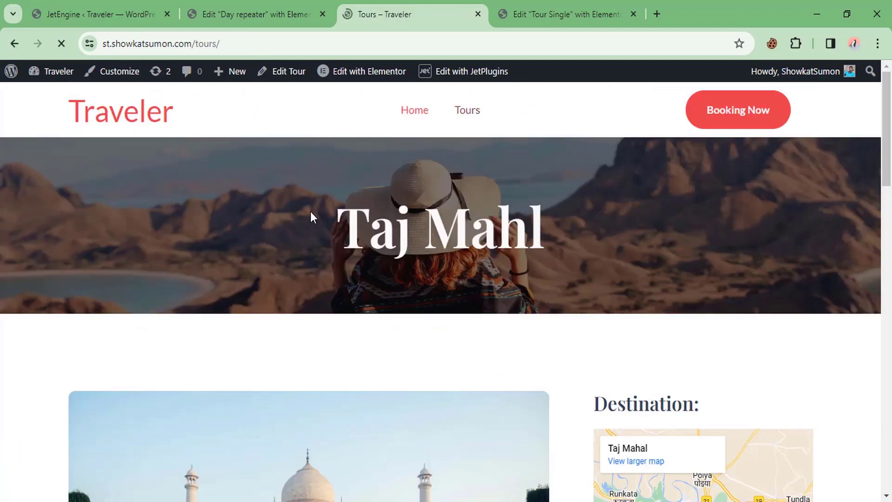
scroll(301, 238, "down", 12)
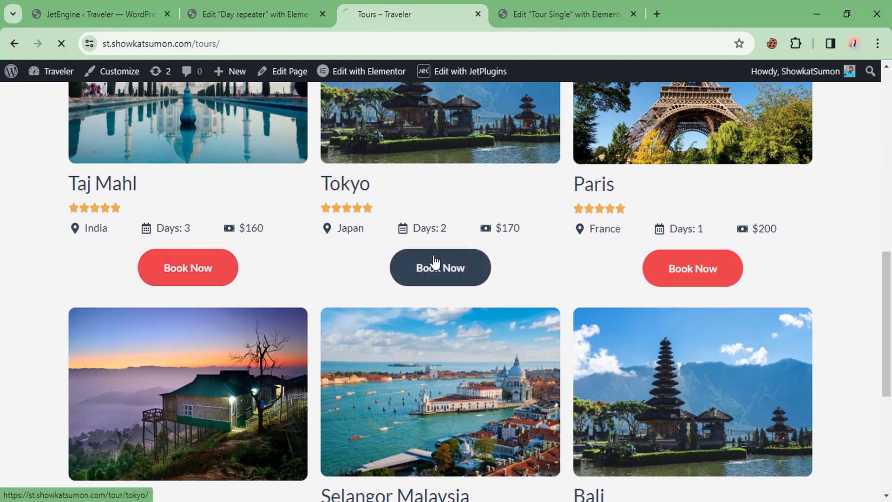
left_click(434, 264)
scroll(403, 252, "down", 15)
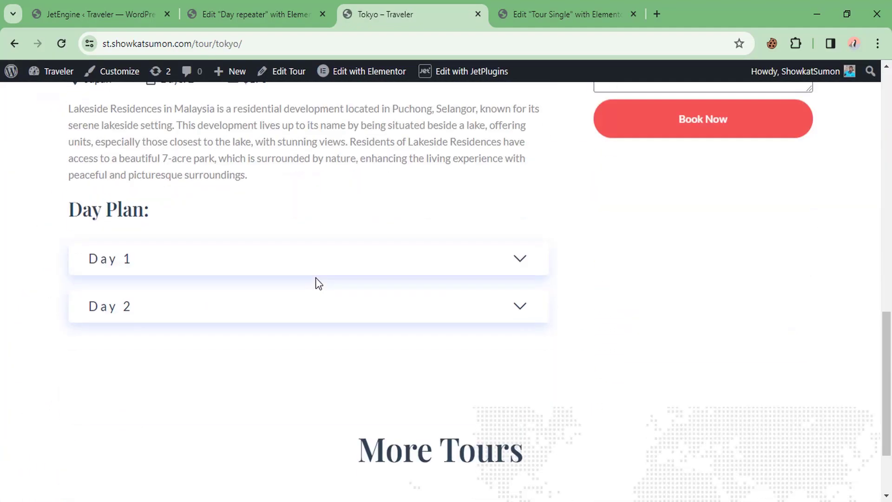
left_click(182, 246)
scroll(176, 253, "down", 2)
left_click(173, 257)
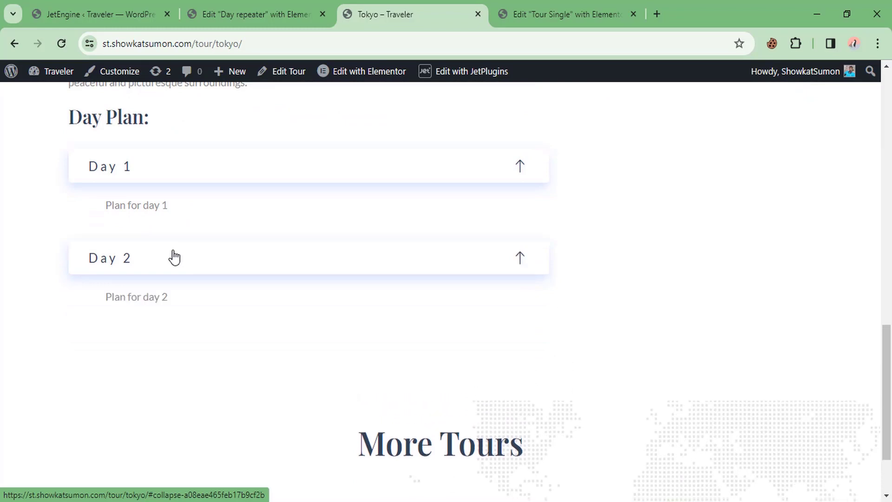
scroll(195, 260, "down", 2)
Step: Move between the Day repeater listing editor and the JetEngine Shortcode Generator
key("ctrl+1")
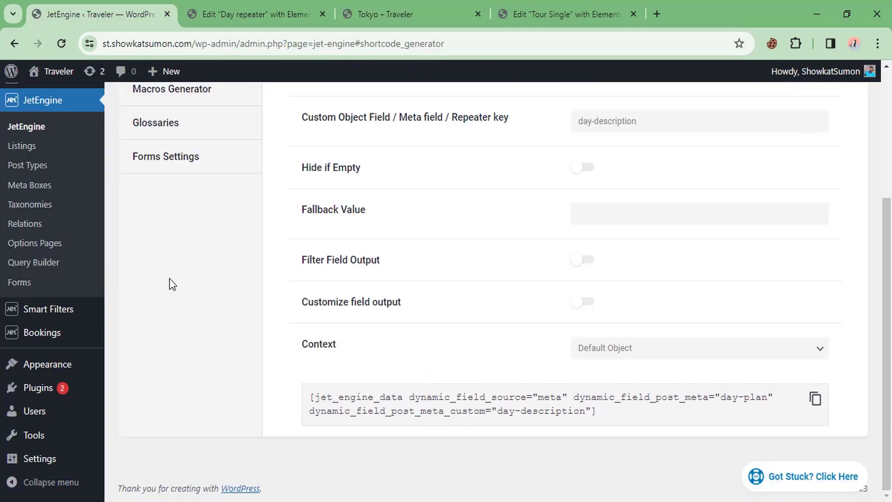
scroll(167, 284, "up", 1)
left_click(268, 4)
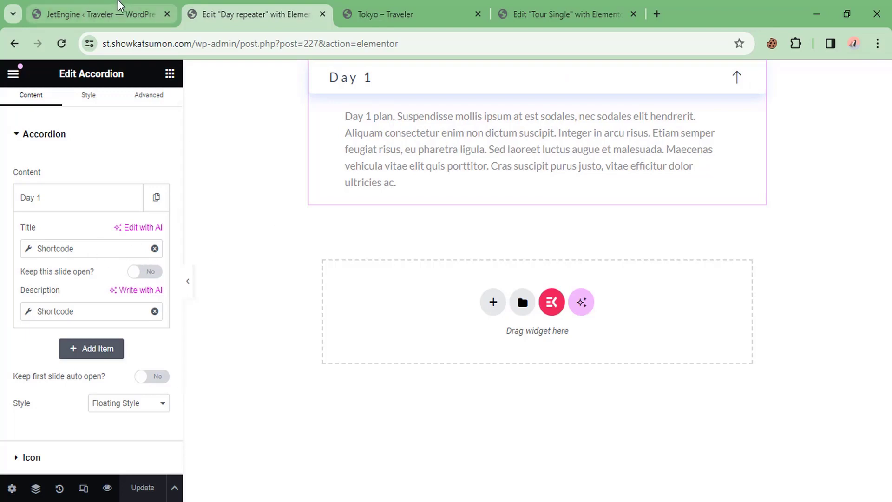
left_click(107, 16)
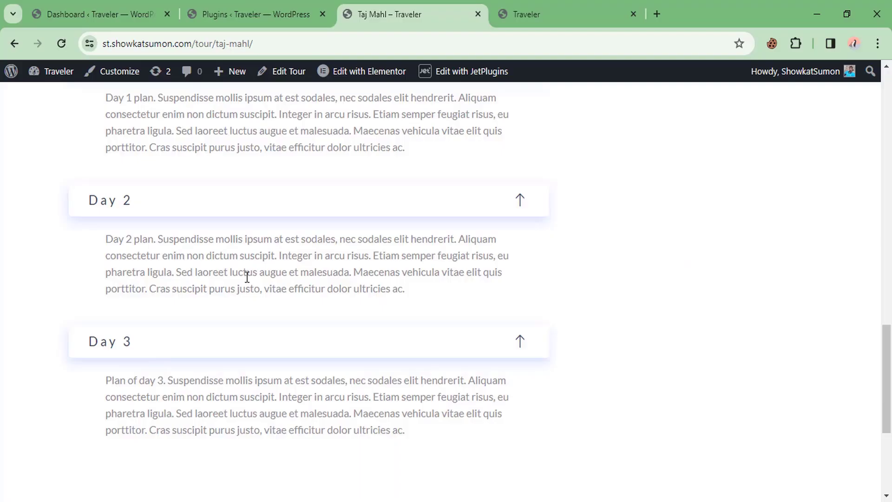
Step: Scroll to Taj Mahl's expanded Day 3 plan and briefly highlight the More Tours heading
scroll(272, 240, "down", 3)
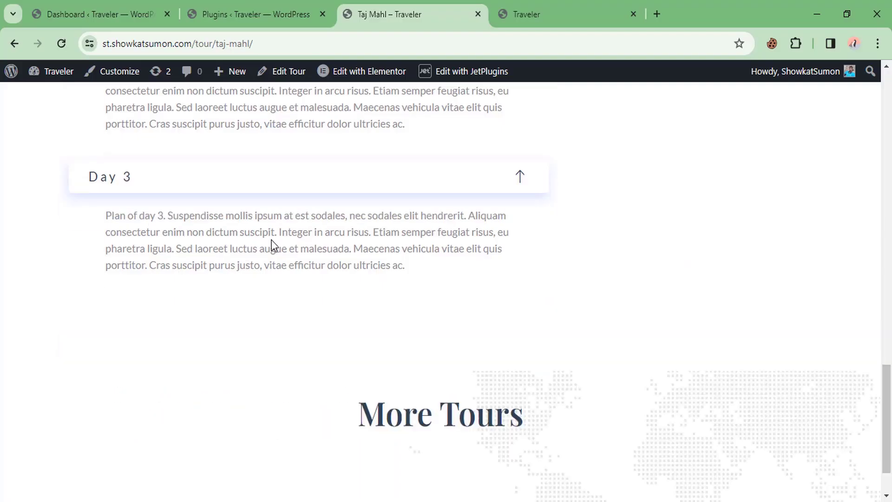
scroll(270, 241, "down", 1)
left_click_drag(383, 354, 524, 354)
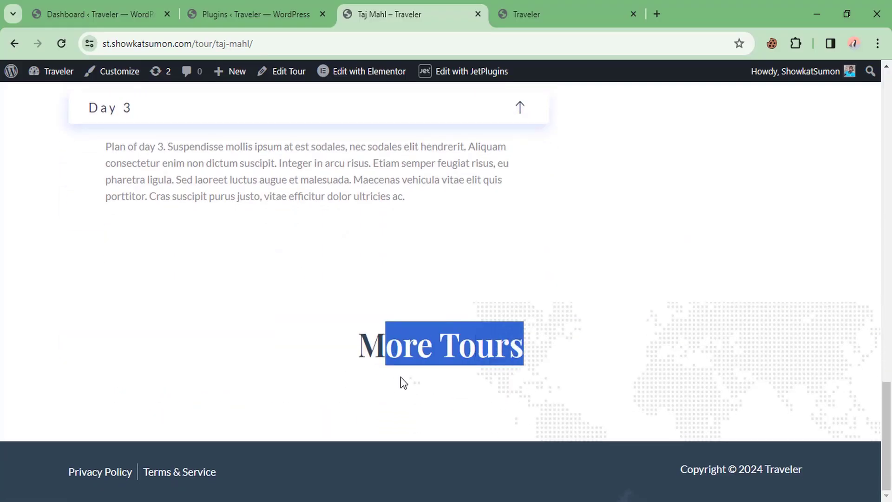
left_click(375, 398)
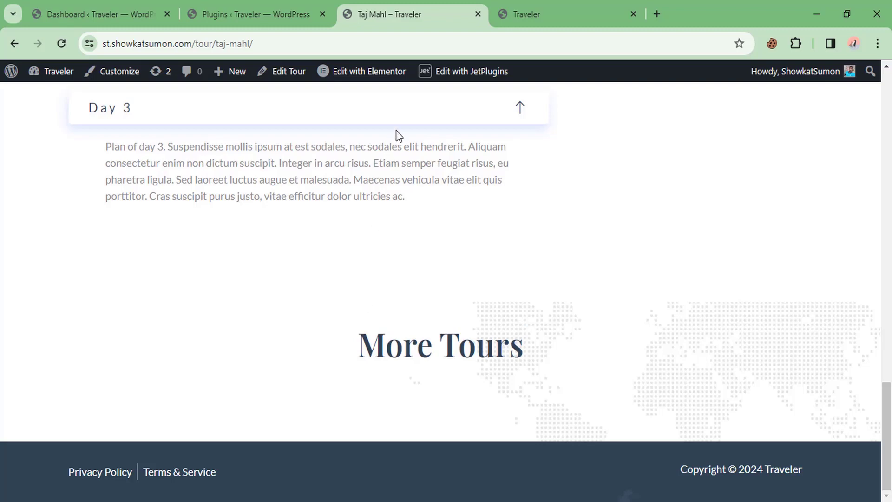
Step: Open the Tour Single template in the Elementor editor in its own tab
mouse_move(376, 74)
middle_click(354, 135)
left_click(503, 2)
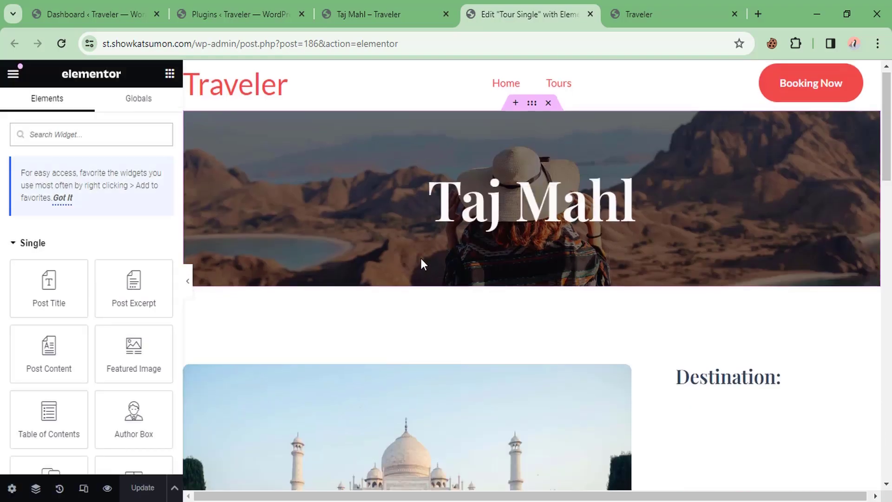
scroll(422, 258, "down", 20)
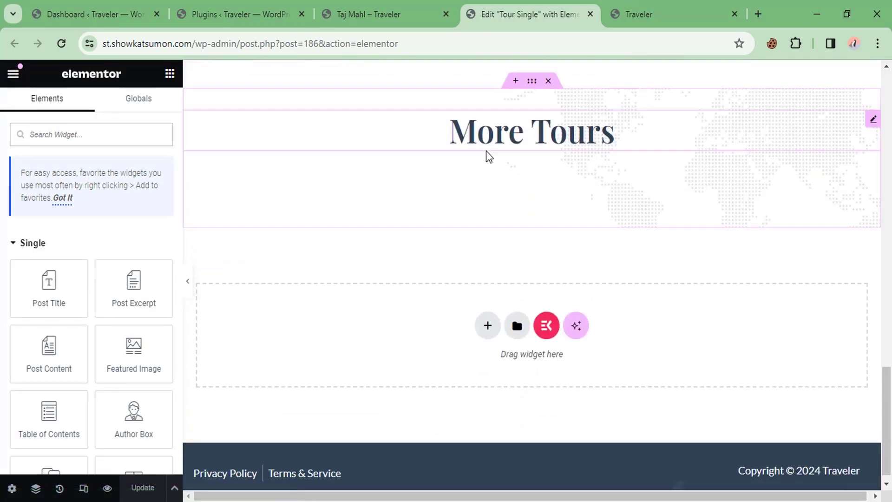
Step: Add a Listing Grid widget below the More Tours heading
left_click(489, 149)
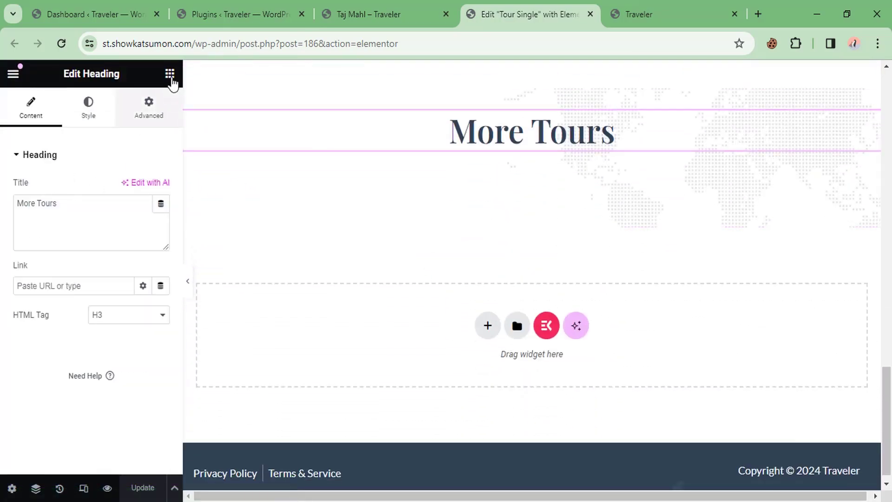
left_click(170, 74)
type("list")
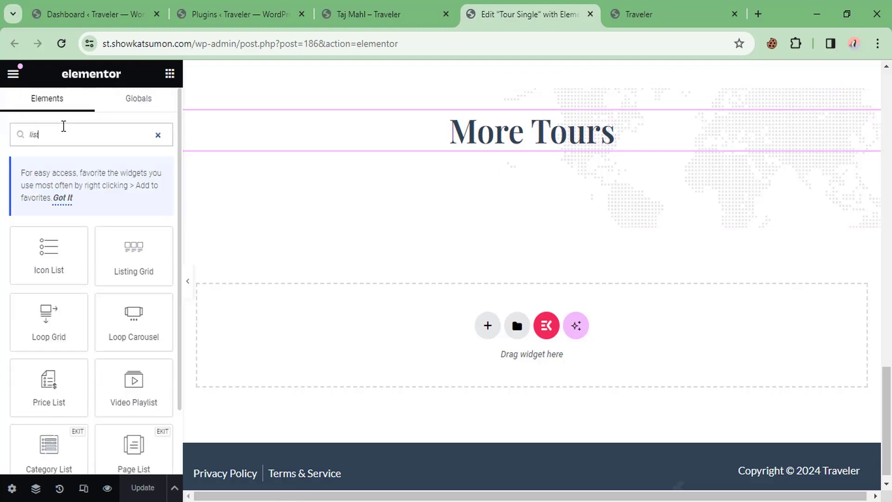
left_click_drag(134, 256, 516, 132)
Step: Set the grid to show Tour Listing in 3 columns, then bring up its query sections
left_click(124, 163)
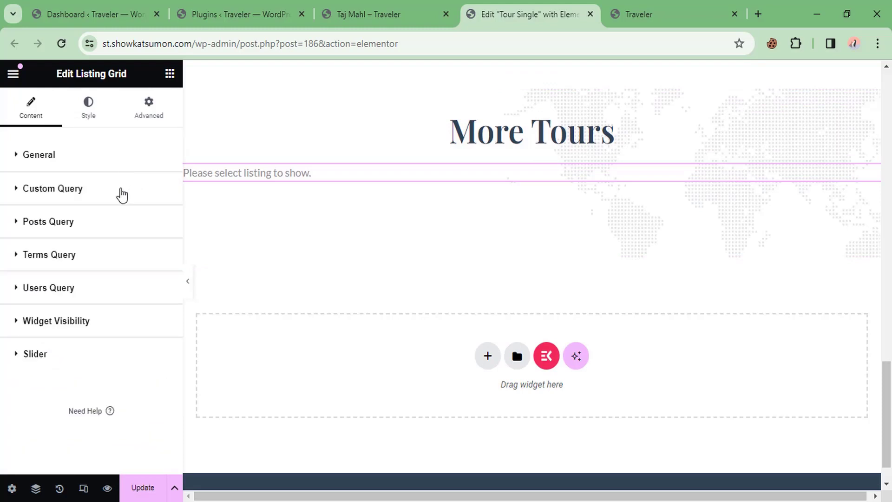
left_click(99, 154)
left_click(108, 188)
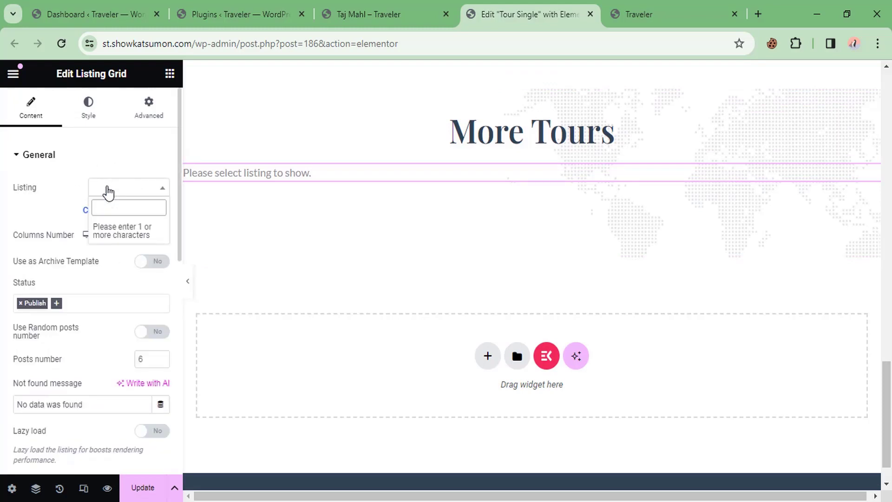
type("To")
left_click(110, 228)
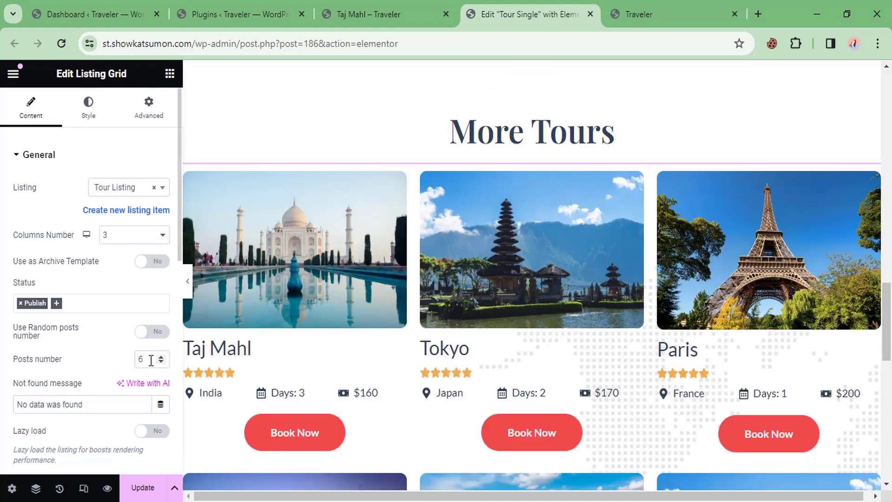
type("3")
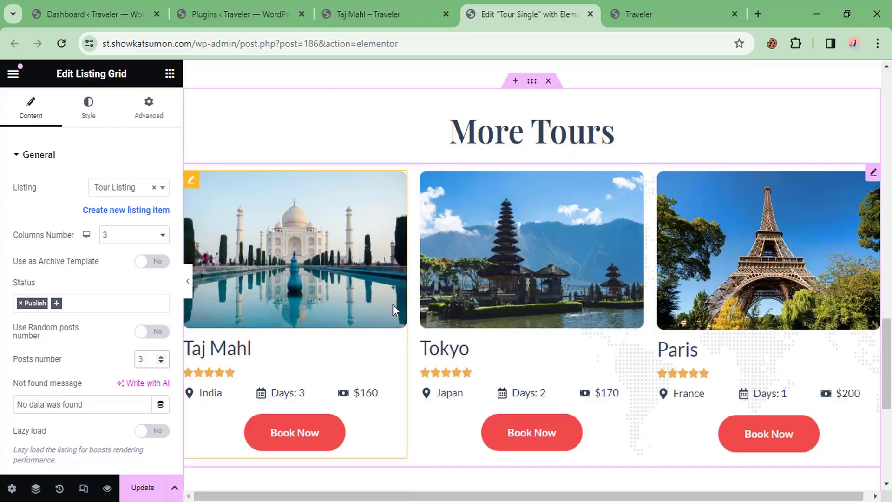
scroll(392, 305, "up", 15)
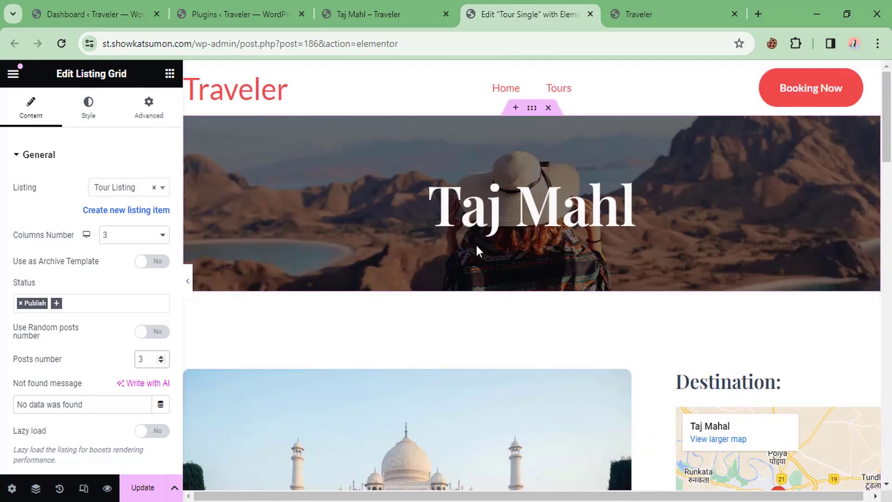
scroll(475, 243, "down", 15)
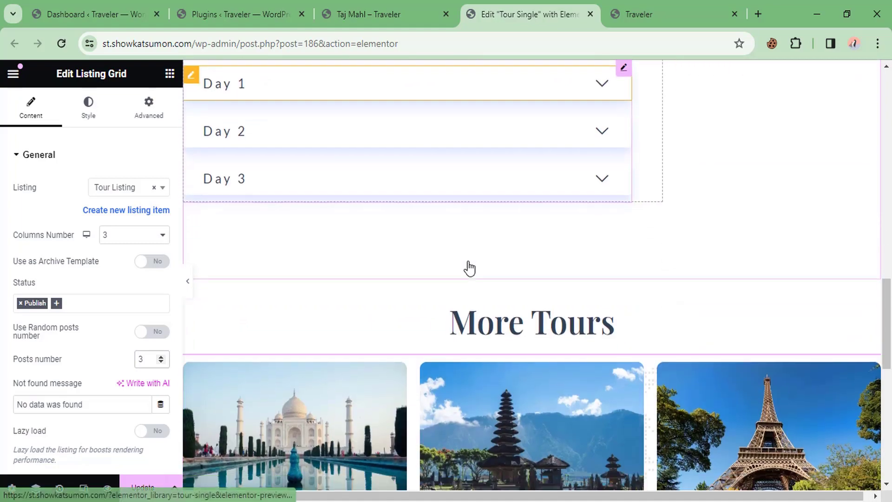
scroll(470, 268, "down", 5)
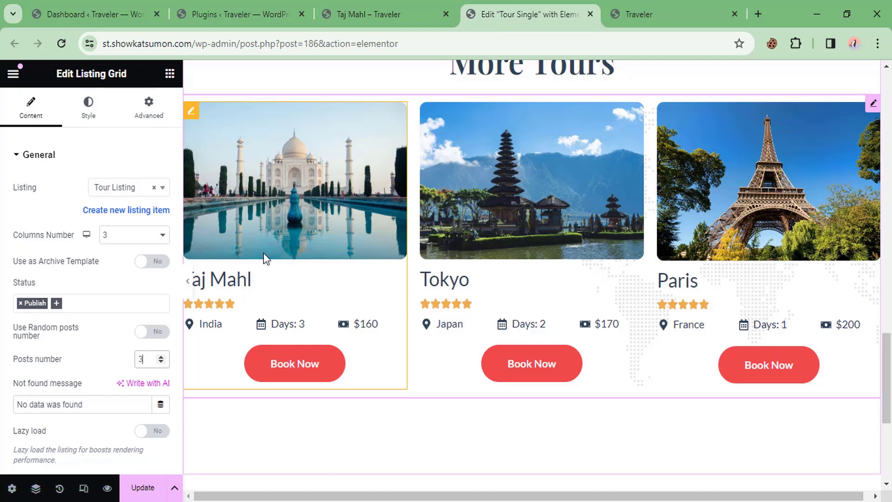
scroll(64, 285, "down", 7)
scroll(70, 286, "down", 3)
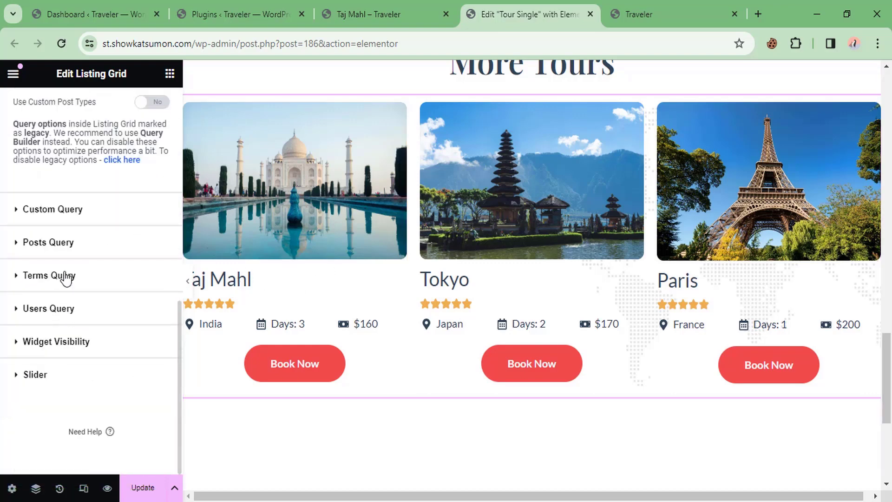
Step: Add a Posts & Author Parameters query item excluding posts by dynamic Post ID, and save the template
left_click(70, 246)
scroll(73, 251, "down", 2)
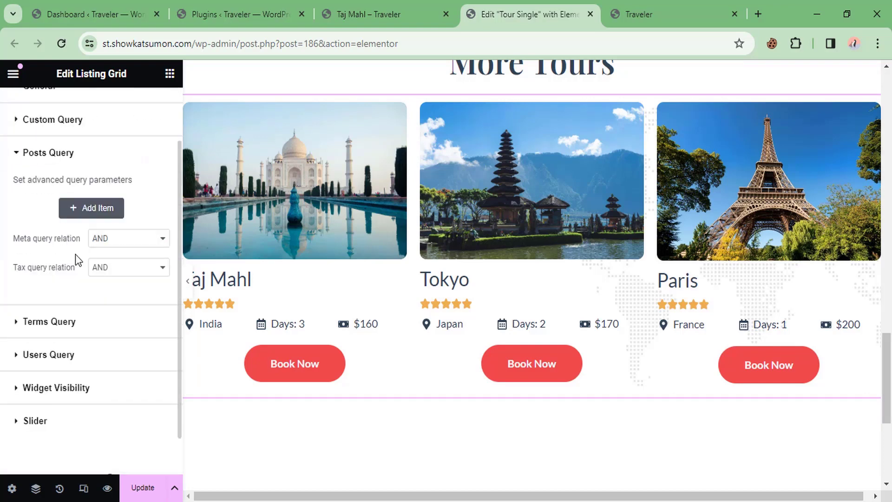
left_click(97, 209)
scroll(111, 251, "down", 2)
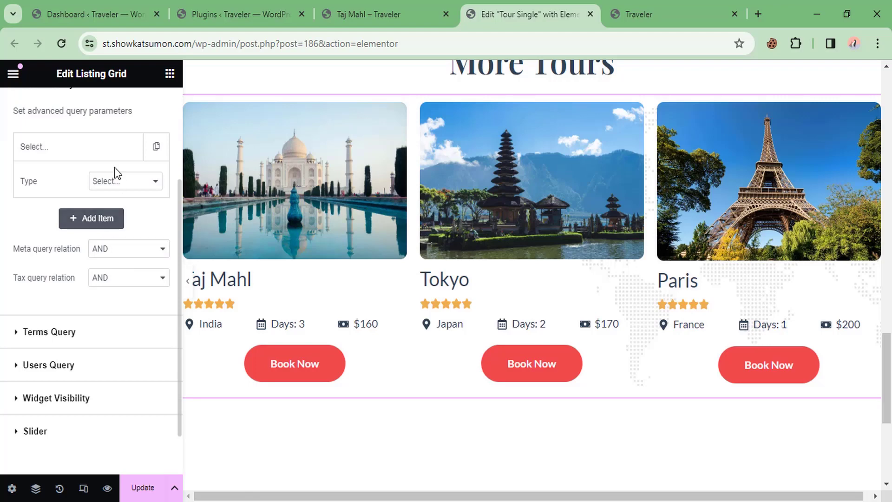
left_click(115, 182)
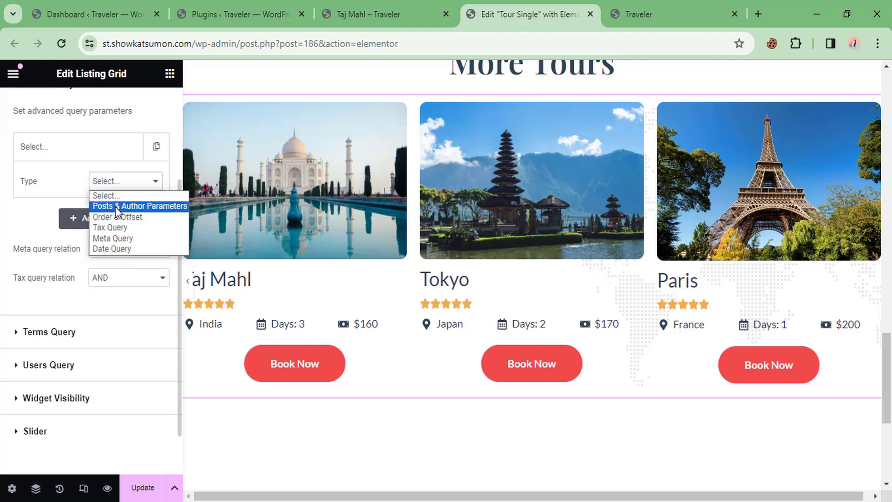
left_click(116, 206)
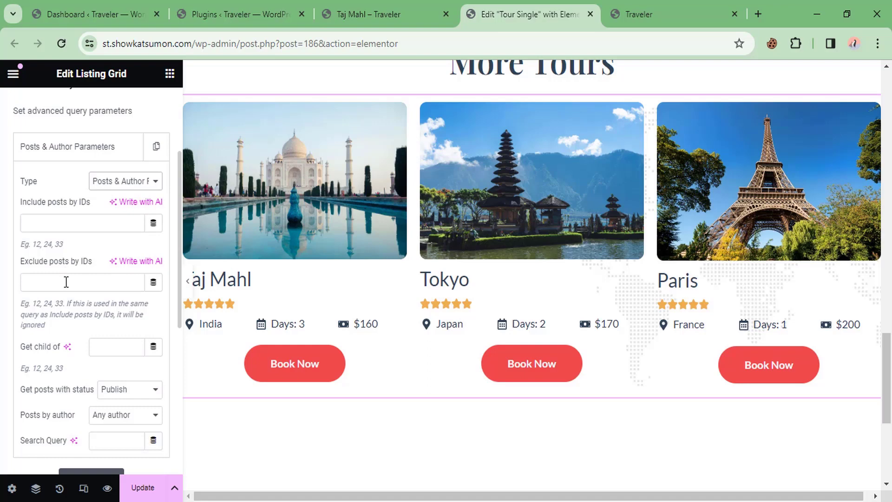
left_click(154, 283)
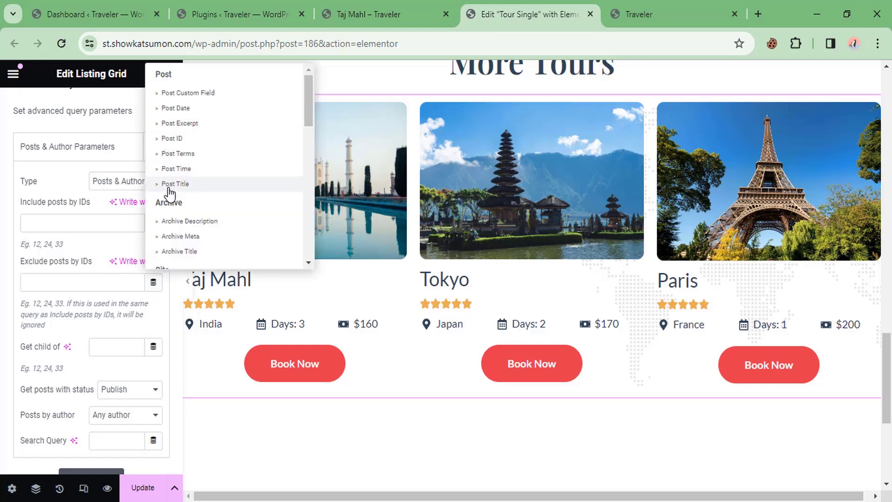
left_click(181, 138)
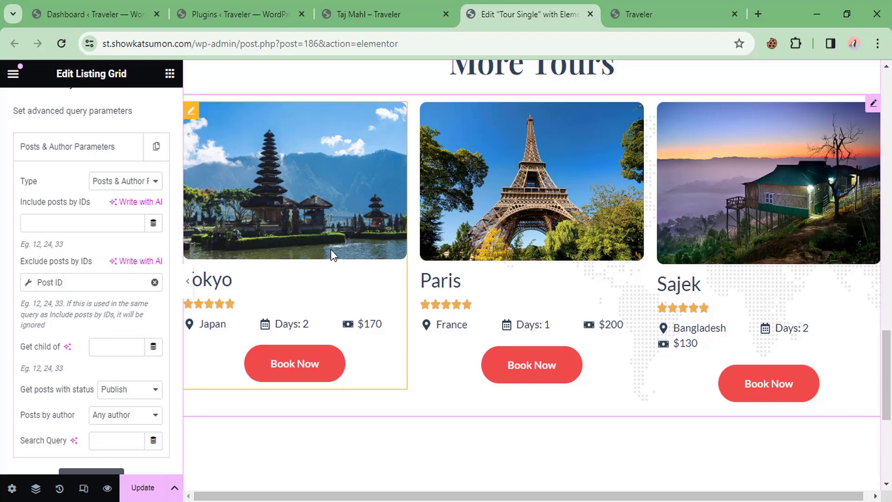
left_click(148, 488)
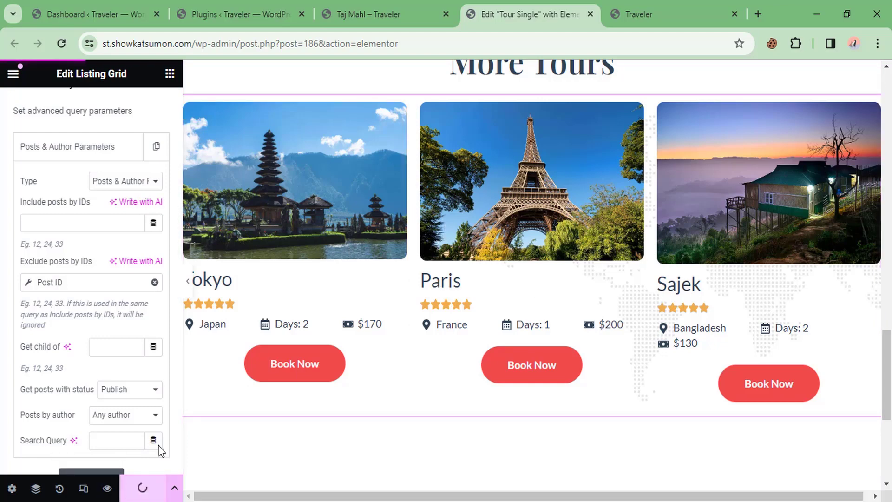
Step: Reload the Taj Mahl tour page to see the updated More Tours grid
left_click(391, 10)
scroll(377, 191, "up", 15)
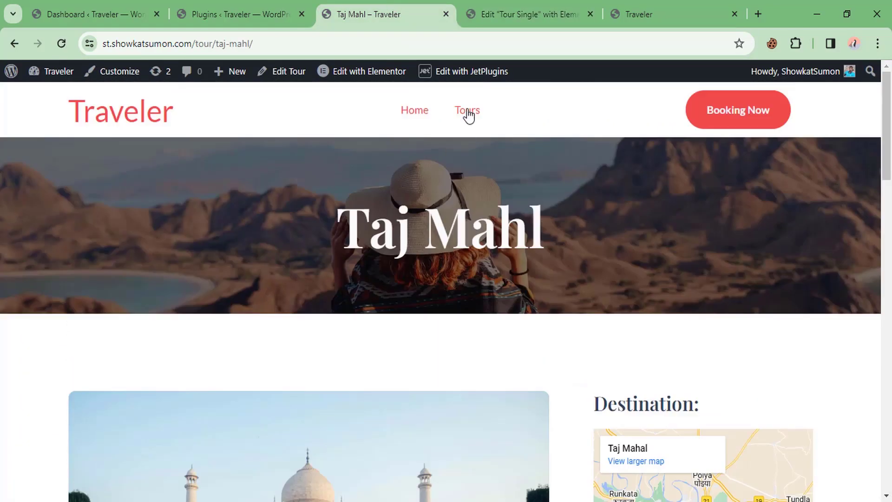
key("F5")
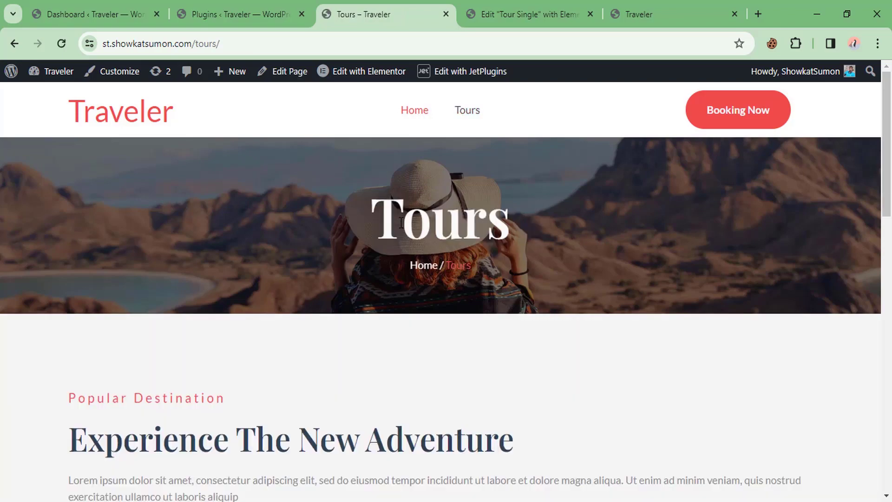
scroll(396, 229, "down", 10)
scroll(390, 217, "up", 2)
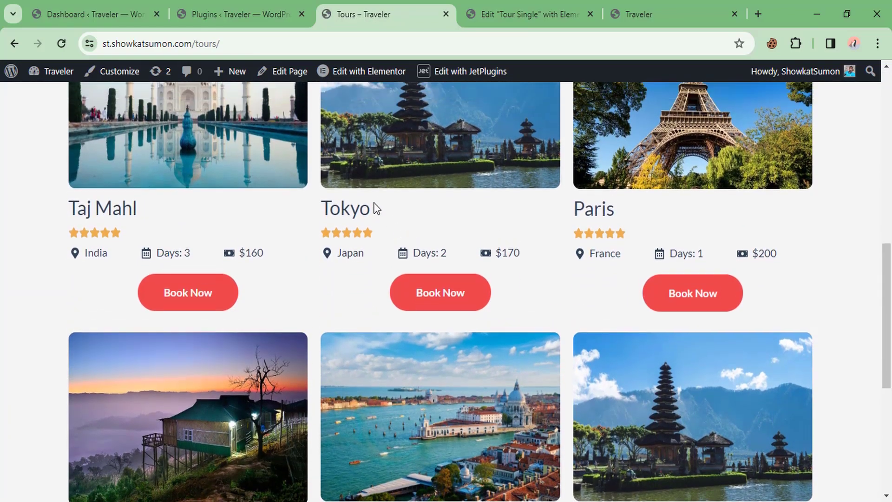
Step: Confirm the Paris tour's More Tours cards leave out Paris, then browse the Tours page
left_click(590, 258)
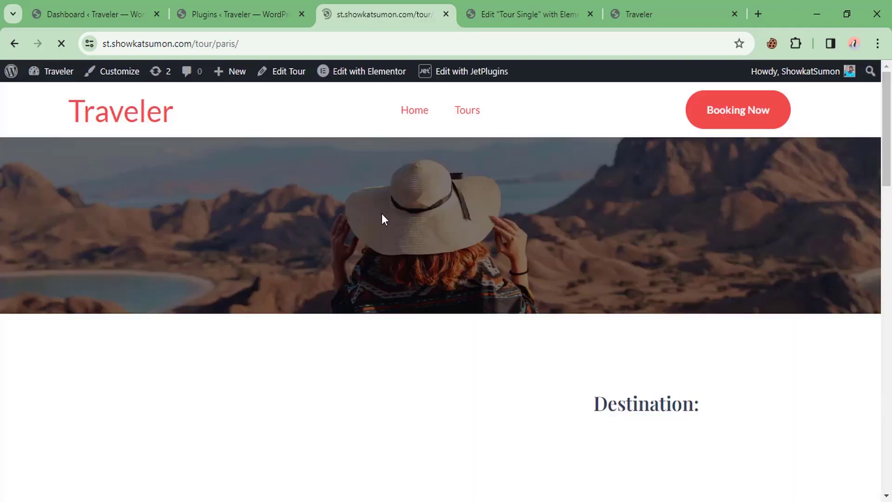
scroll(391, 214, "down", 6)
scroll(381, 219, "down", 7)
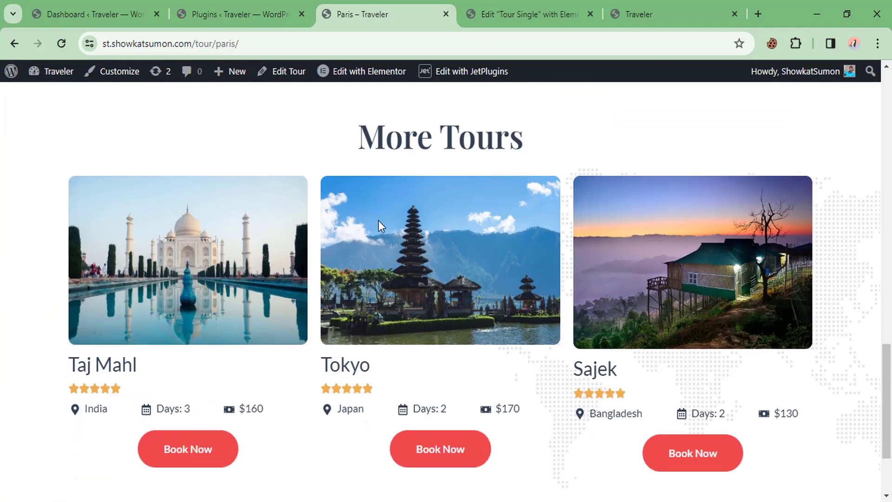
scroll(441, 251, "up", 15)
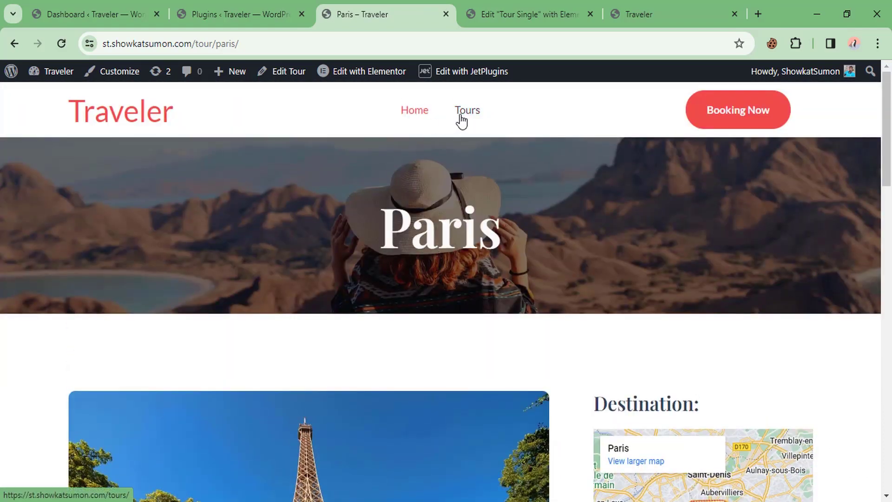
left_click(465, 112)
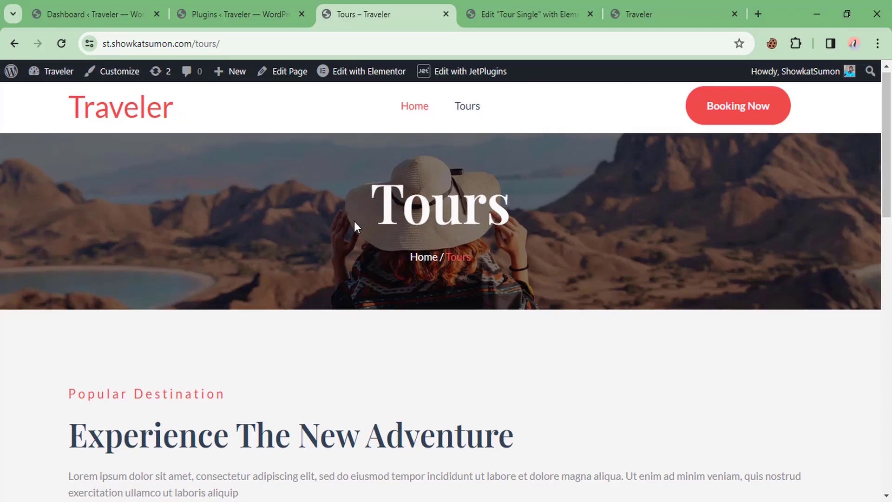
scroll(355, 223, "down", 7)
scroll(355, 231, "down", 6)
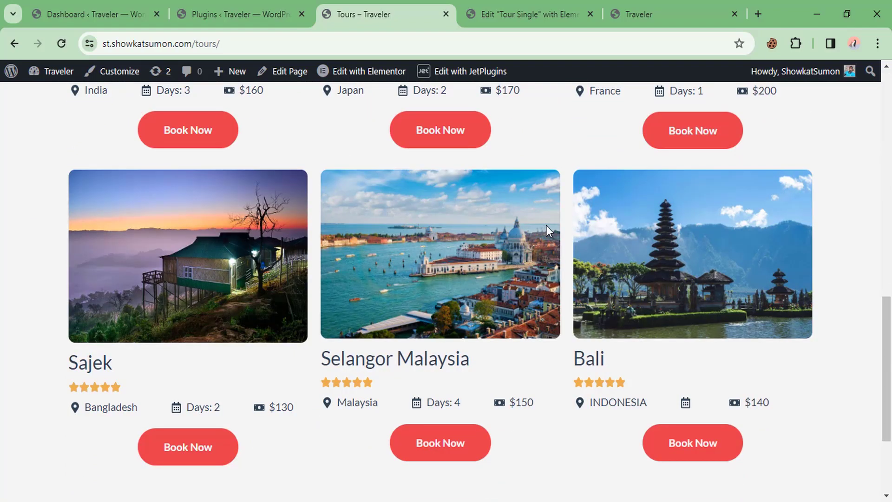
scroll(442, 180, "up", 6)
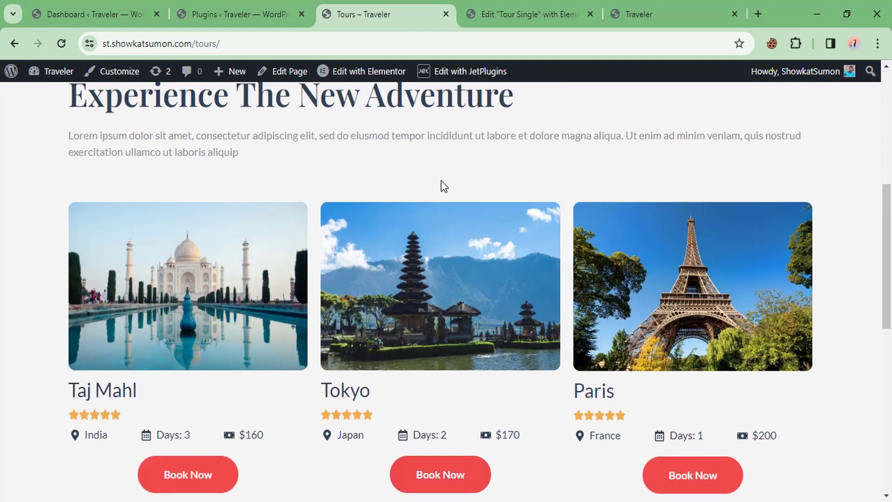
Step: On the reference Traveler site, search from Home to reach Tours and review its Country, City, Days and price filters
left_click(645, 7)
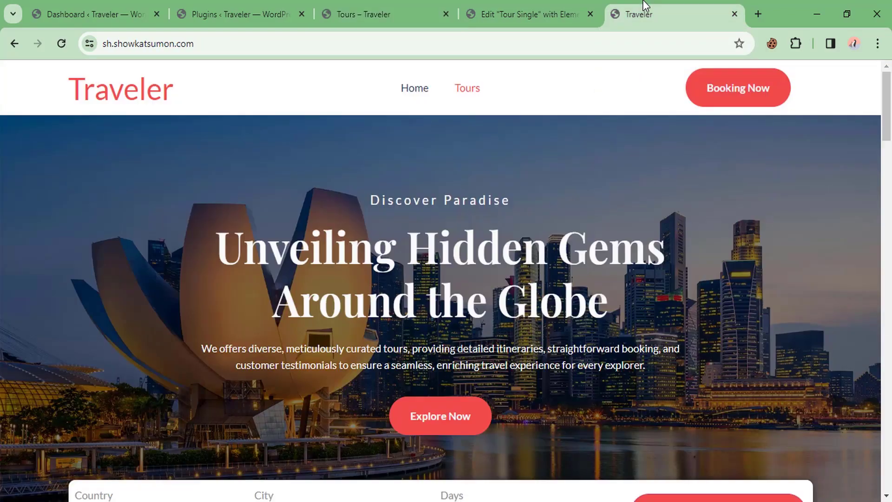
left_click(418, 91)
scroll(382, 246, "down", 1)
scroll(414, 280, "down", 5)
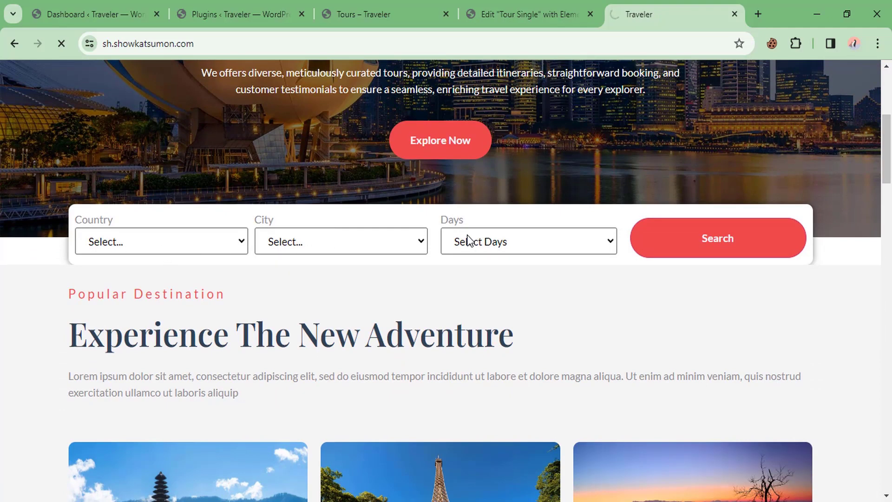
left_click(705, 245)
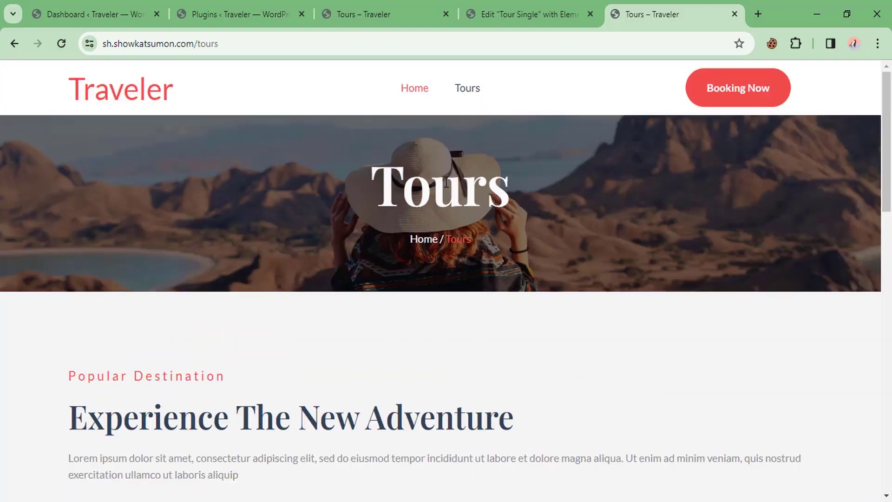
scroll(446, 182, "down", 10)
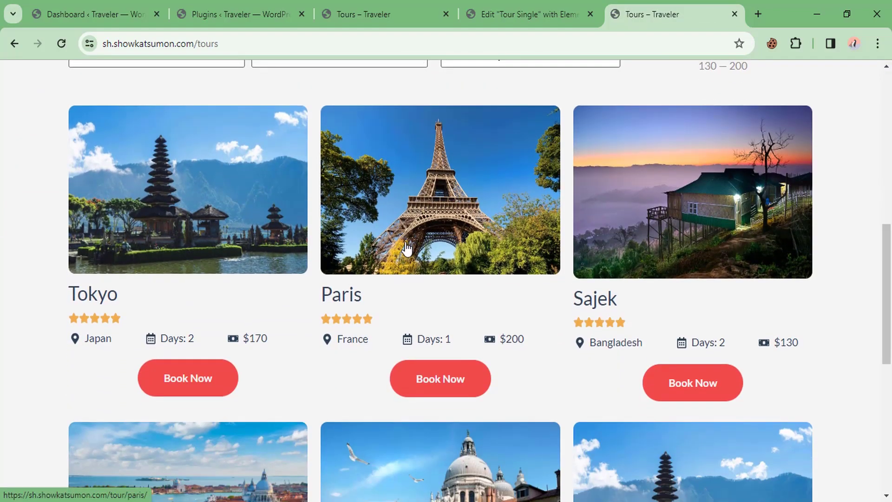
scroll(395, 237, "down", 1)
scroll(237, 171, "up", 3)
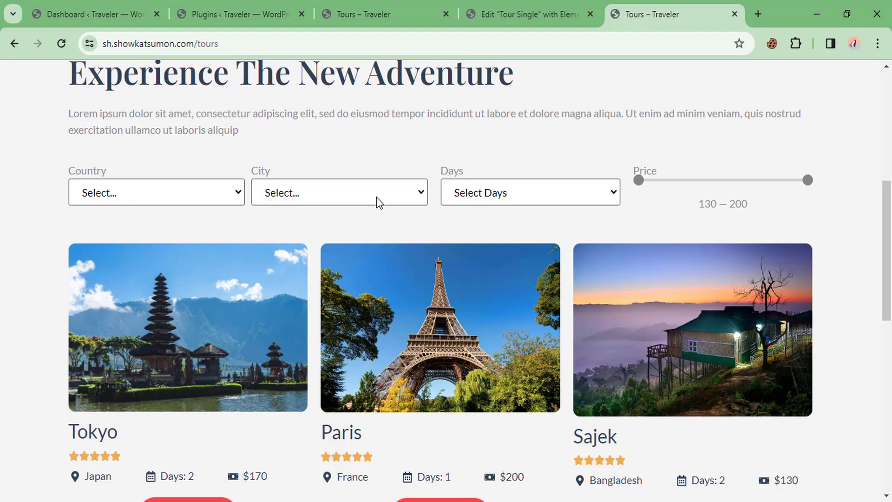
scroll(534, 191, "up", 2)
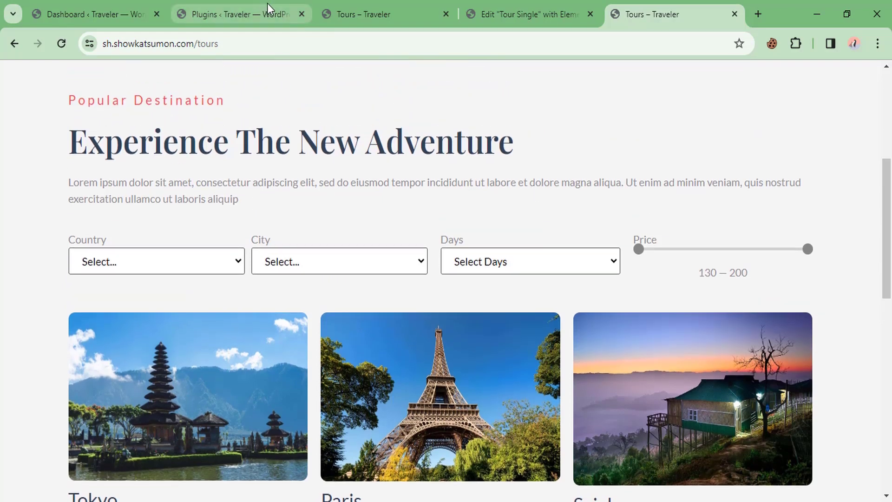
Step: From the plugins list, go to JetSmartFilters' smart filters and start a new filter
left_click(242, 11)
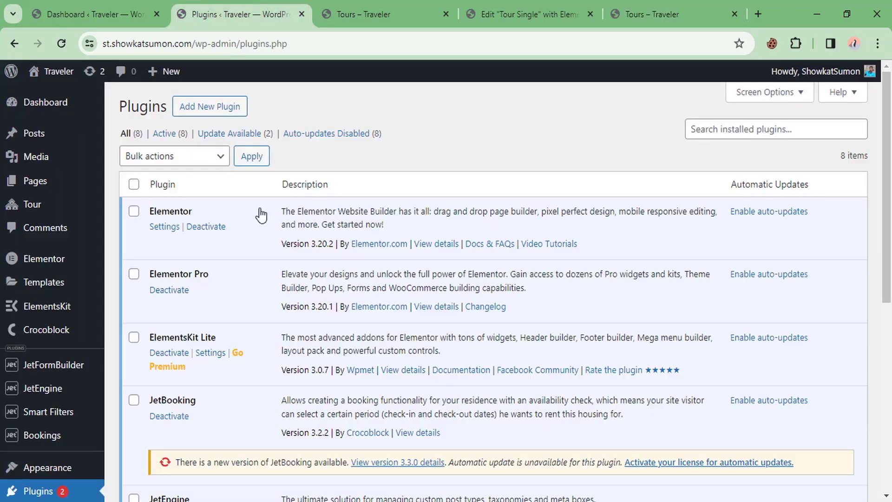
scroll(251, 216, "down", 7)
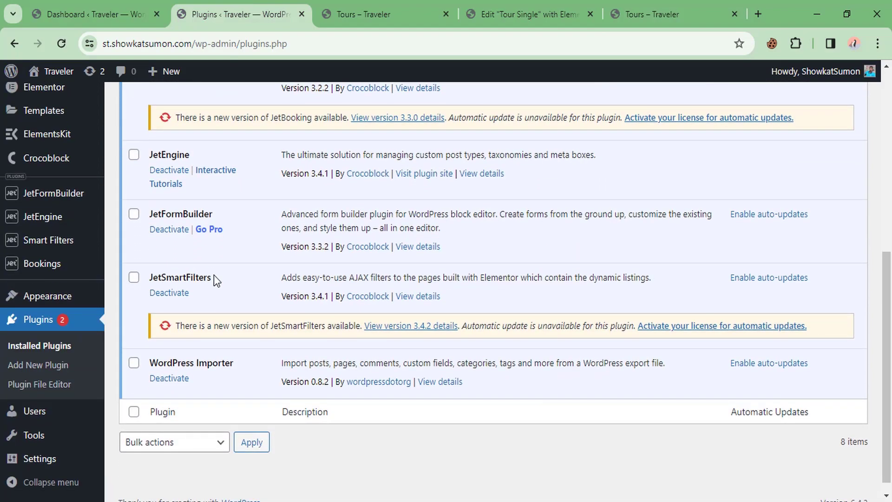
left_click_drag(214, 275, 150, 277)
left_click(232, 276)
mouse_move(55, 246)
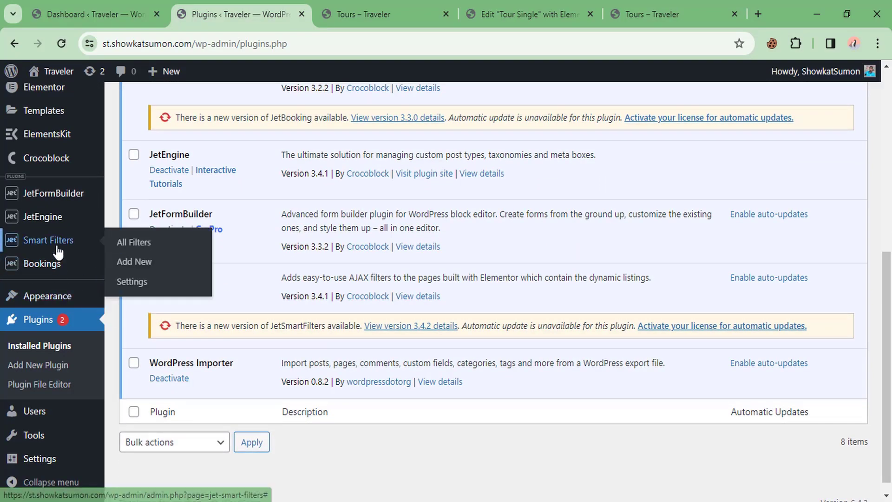
left_click(142, 250)
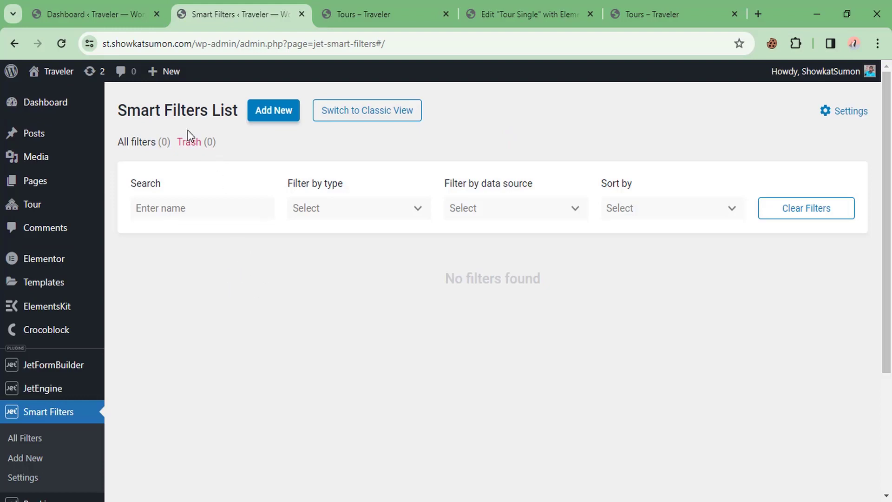
left_click(261, 120)
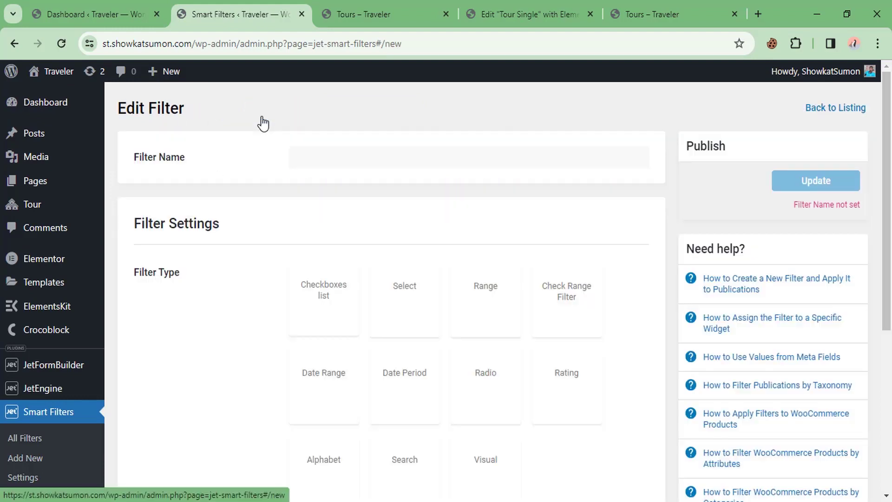
Step: Name the filter 'Country - City filter' and check the Country choices on the live Tours page
left_click(349, 158)
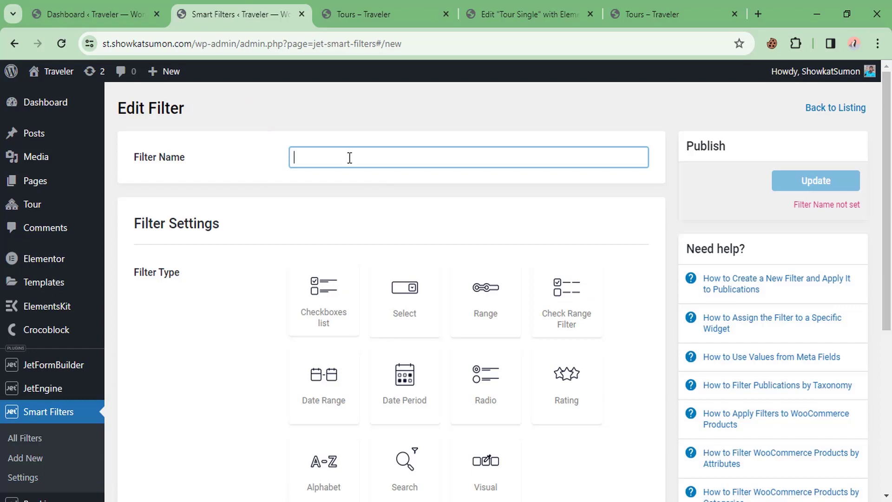
type("Country")
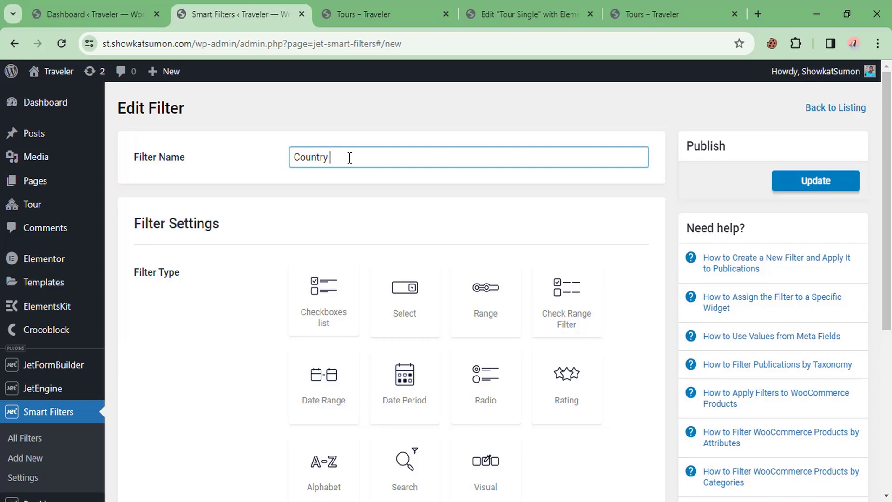
type(" - City filter")
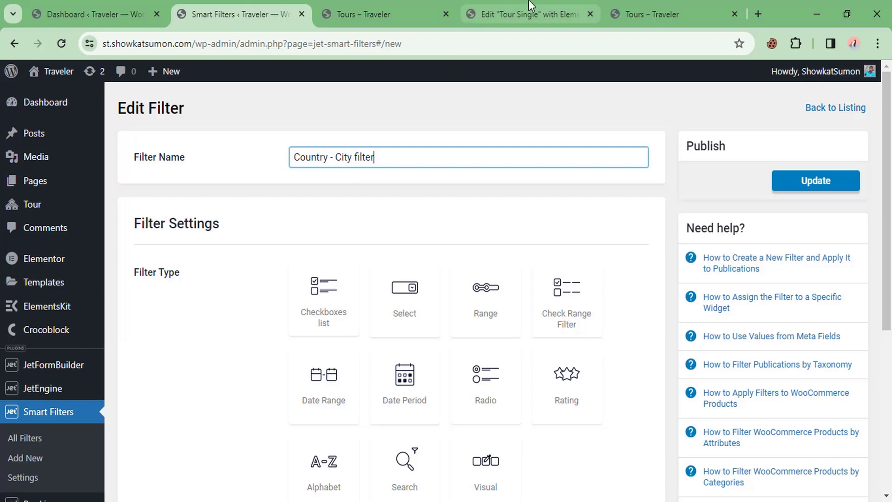
left_click(627, 13)
left_click(170, 269)
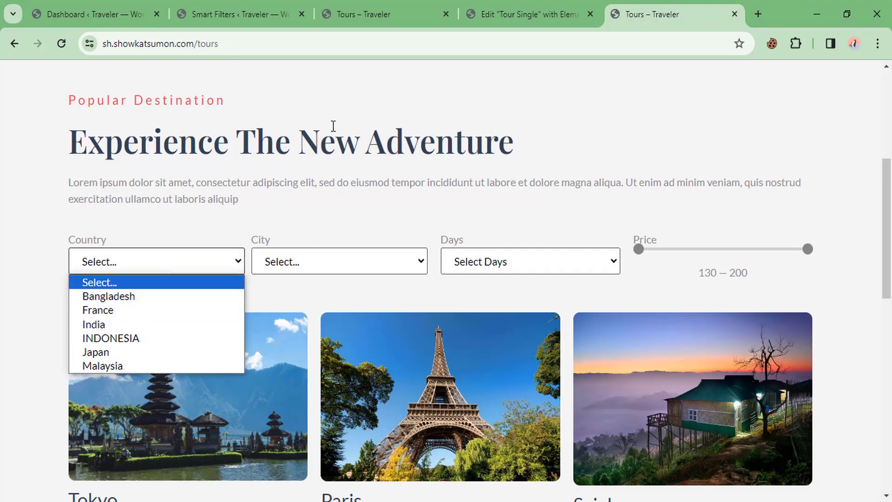
left_click(379, 7)
left_click(247, 5)
Step: Choose the Select filter type for the Country - City filter
left_click(402, 287)
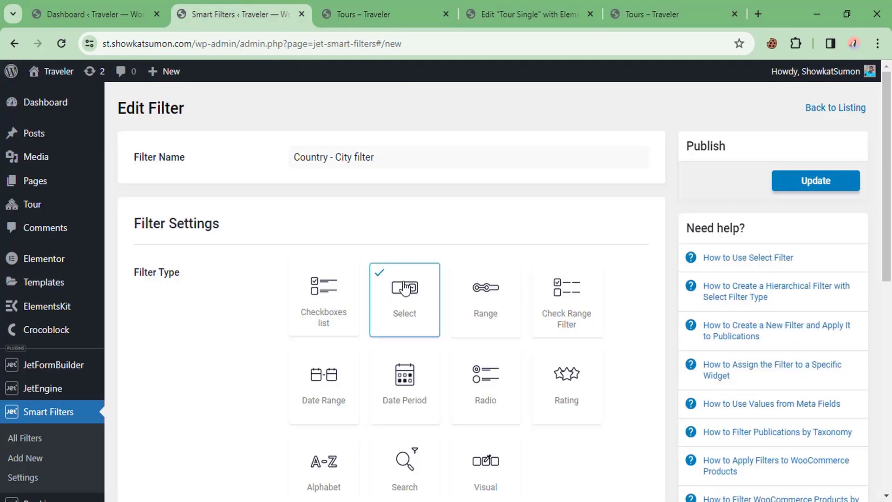
scroll(467, 221, "down", 5)
scroll(467, 227, "down", 3)
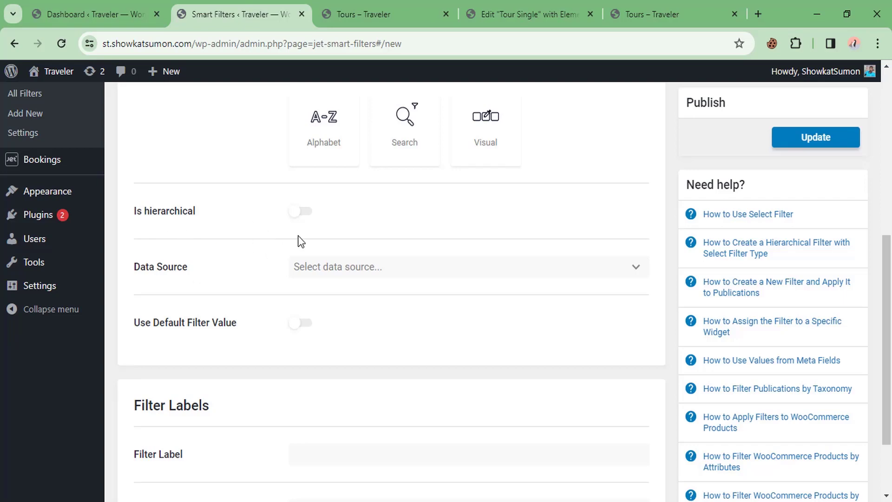
left_click(655, 13)
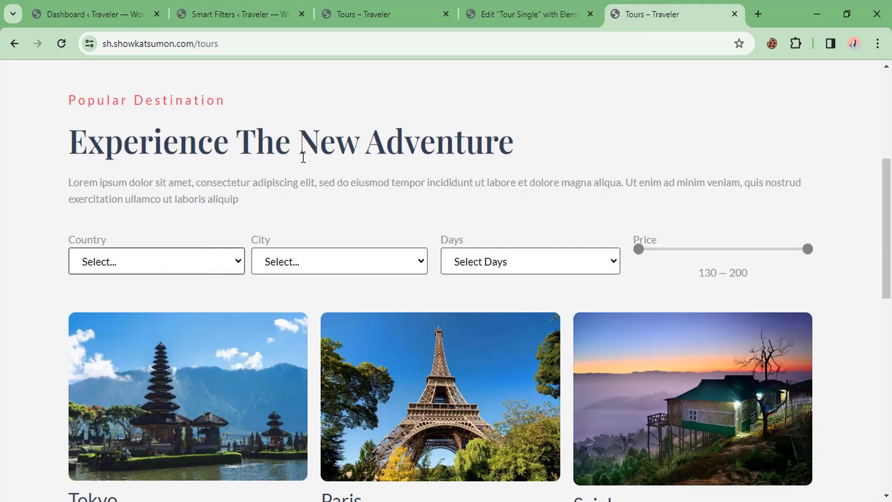
Step: Filter by France, then India, checking each country's City options, with India offering only Agra
scroll(301, 158, "down", 2)
left_click(149, 196)
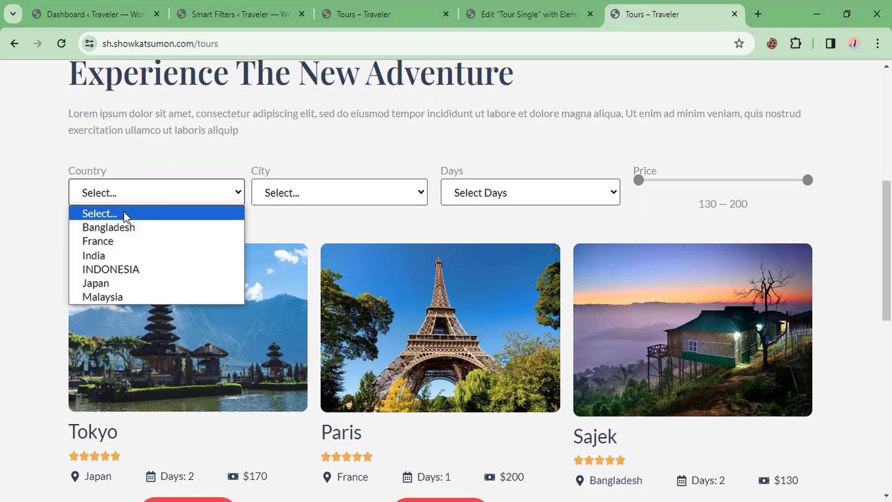
left_click(109, 241)
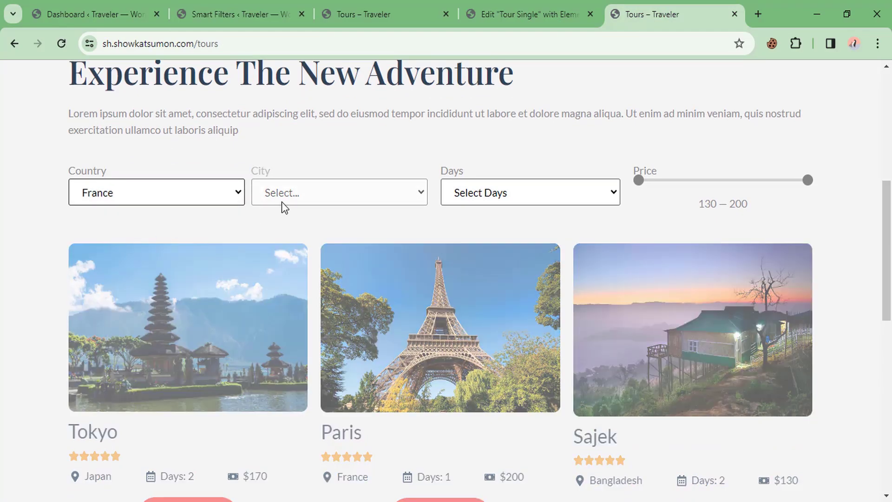
left_click(299, 194)
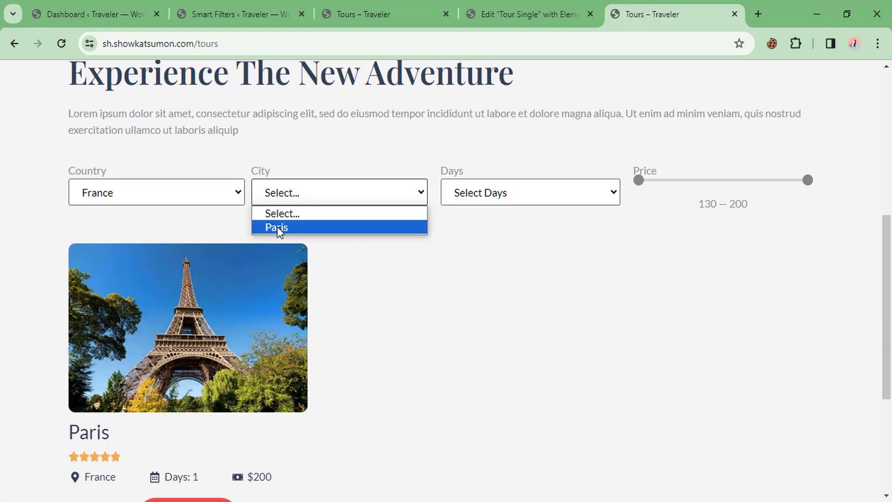
left_click(145, 193)
left_click(120, 257)
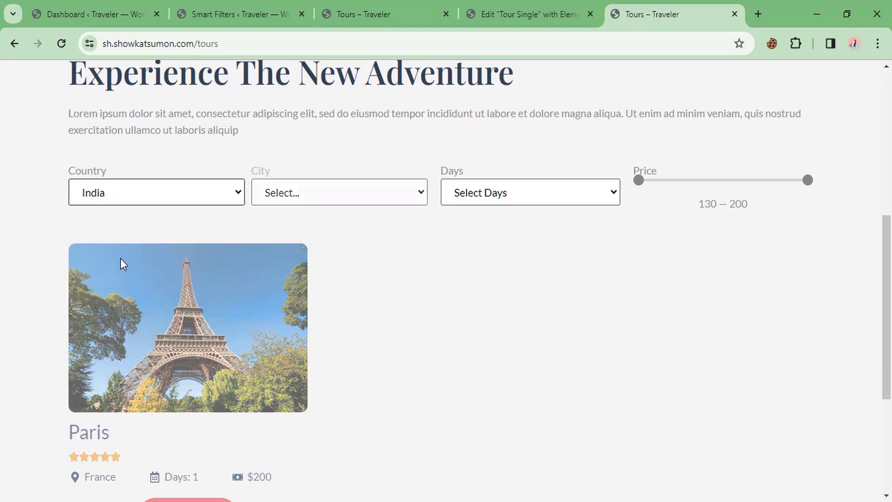
left_click(310, 194)
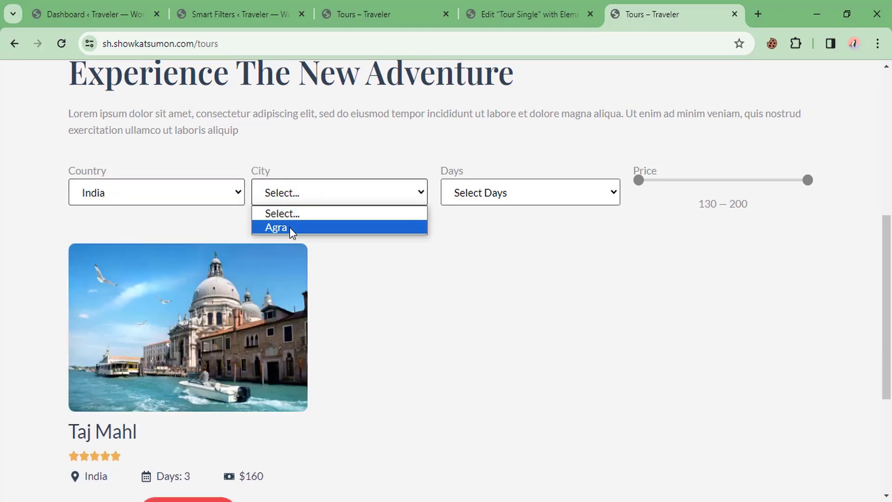
left_click(185, 197)
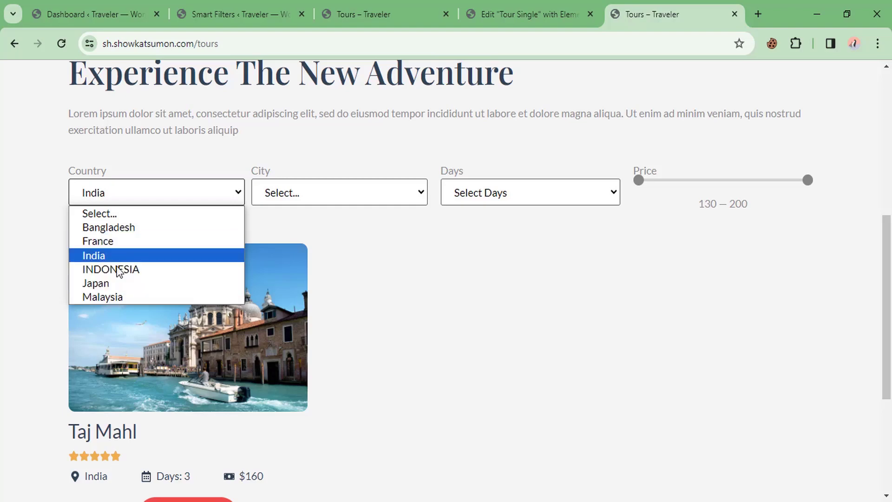
left_click(299, 197)
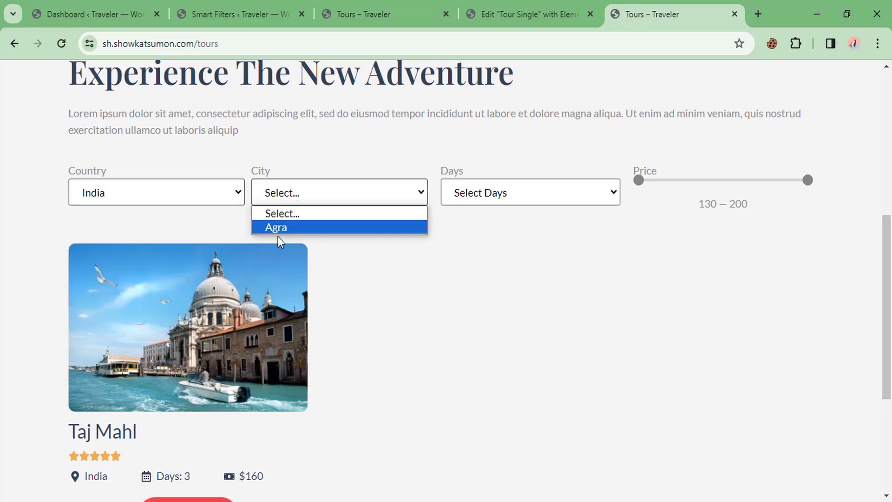
left_click(146, 196)
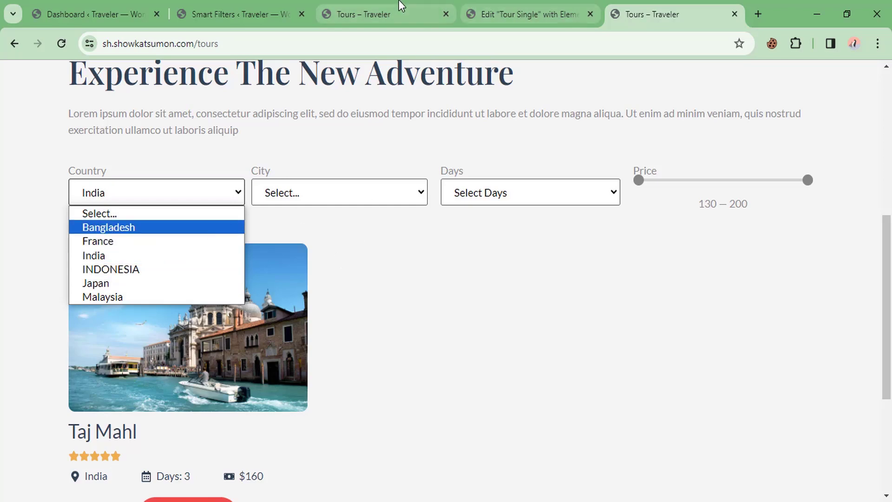
Step: Make the filter hierarchical and add a Country level with placeholder 'Select Country' and the Country taxonomy
left_click(281, 11)
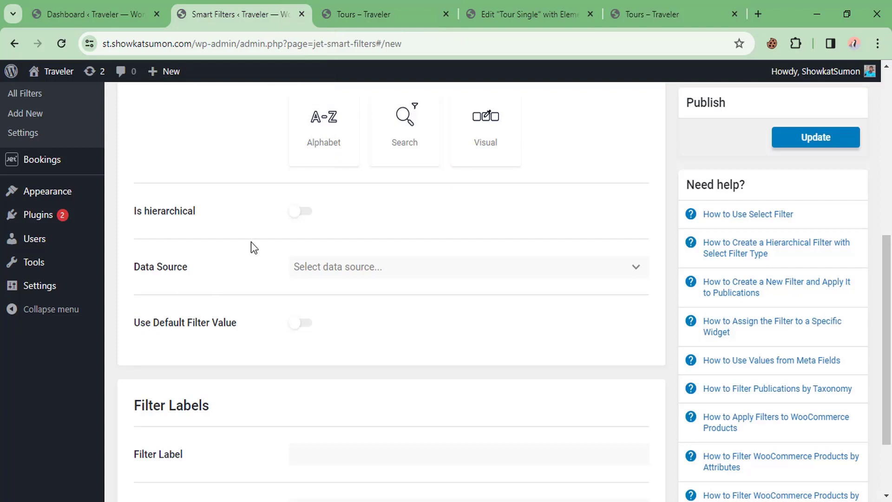
left_click(297, 213)
scroll(182, 231, "down", 2)
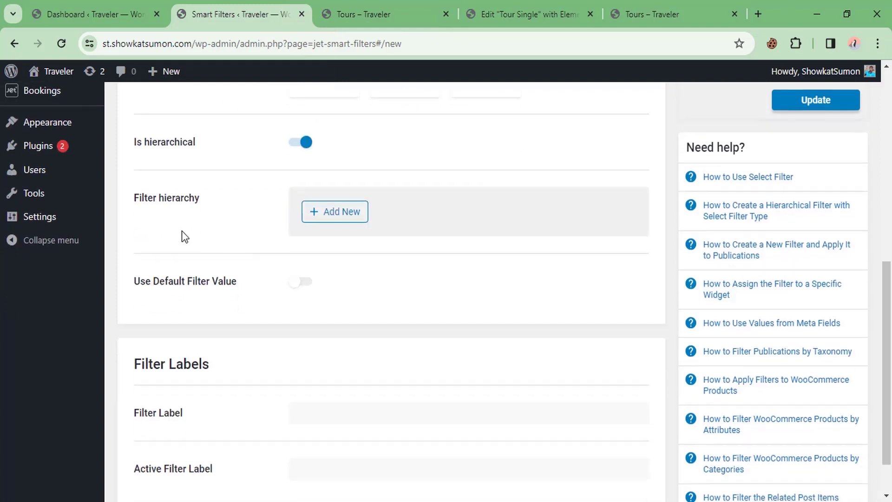
left_click(355, 218)
scroll(408, 276, "down", 2)
left_click(376, 203)
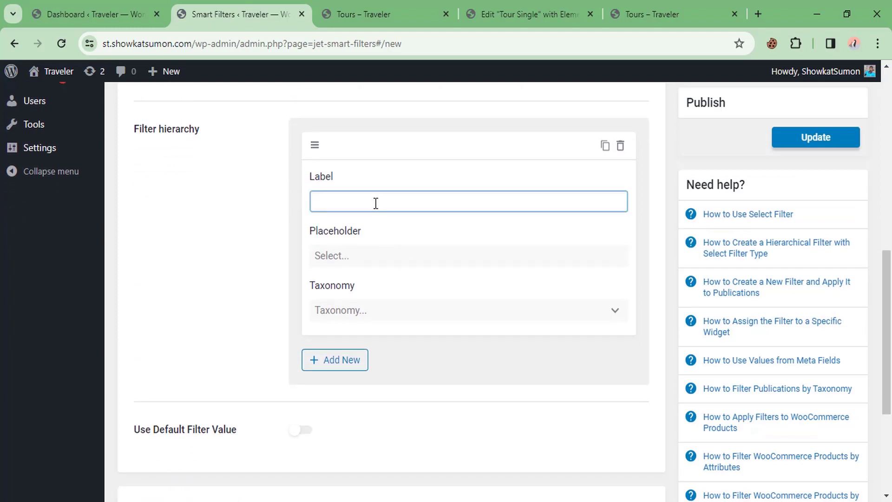
type("Country")
left_click(355, 252)
type("Se")
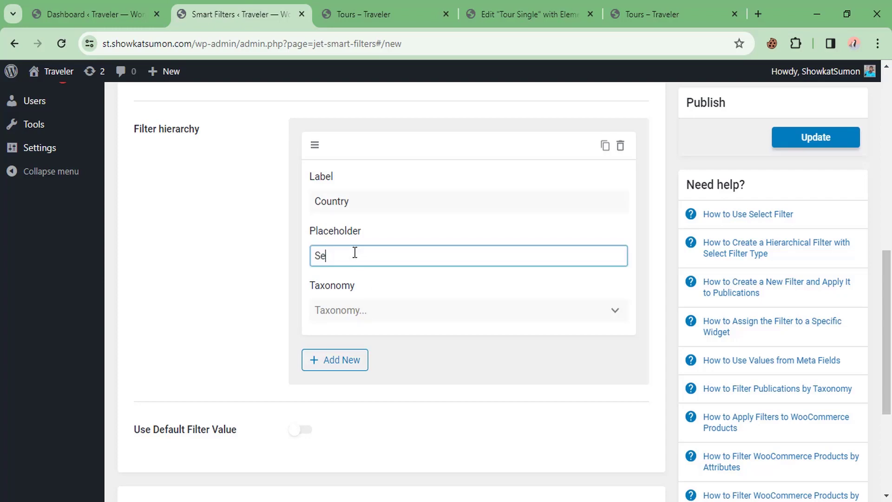
type("lect Country")
left_click(366, 305)
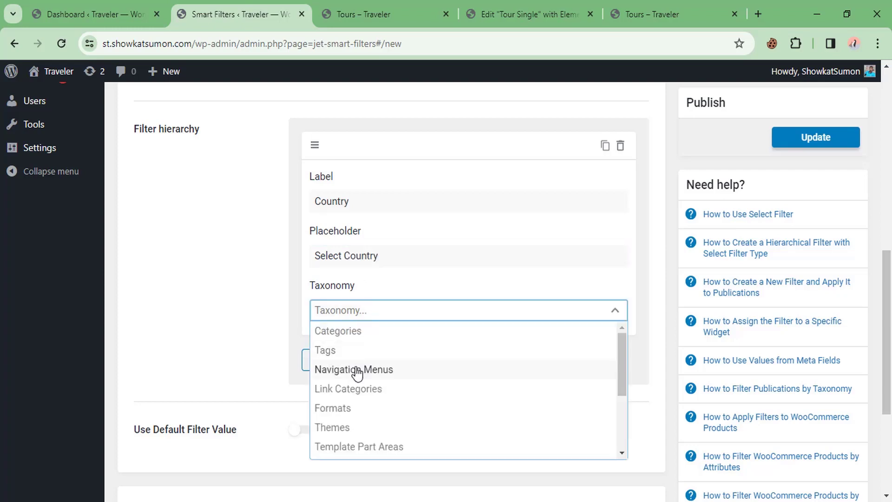
scroll(357, 370, "down", 2)
scroll(353, 375, "down", 2)
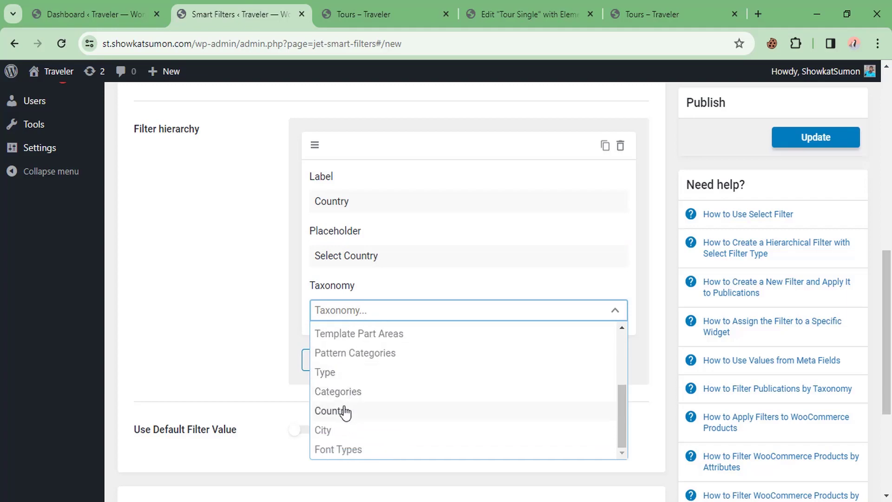
left_click(341, 411)
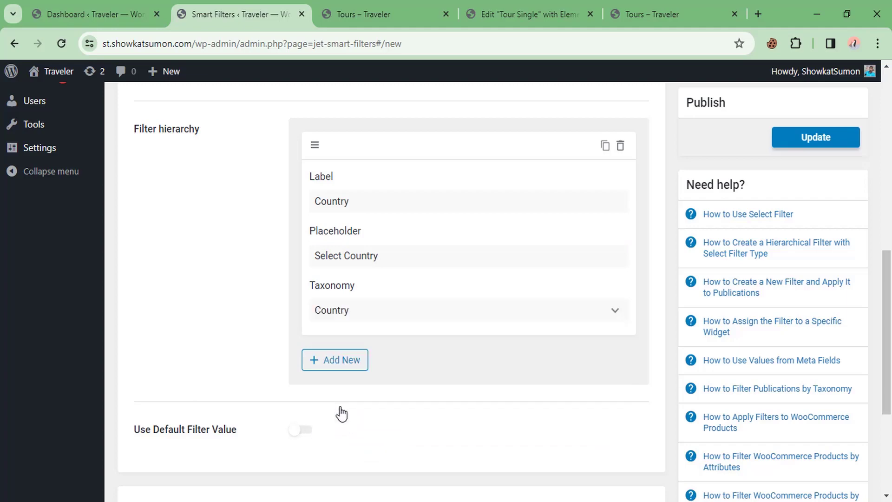
Step: Add a City level with placeholder 'Select City' using the City taxonomy
left_click(348, 368)
scroll(377, 342, "down", 1)
scroll(376, 342, "down", 3)
left_click(391, 213)
type("C")
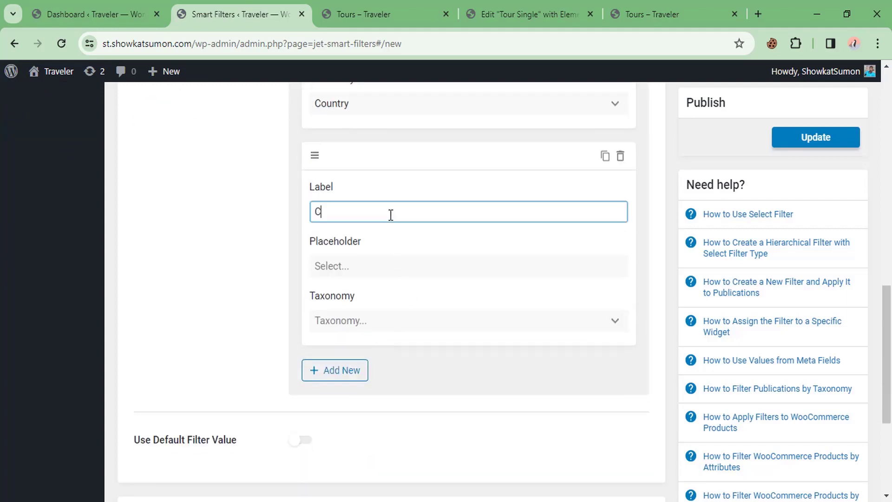
type("ity")
left_click(343, 266)
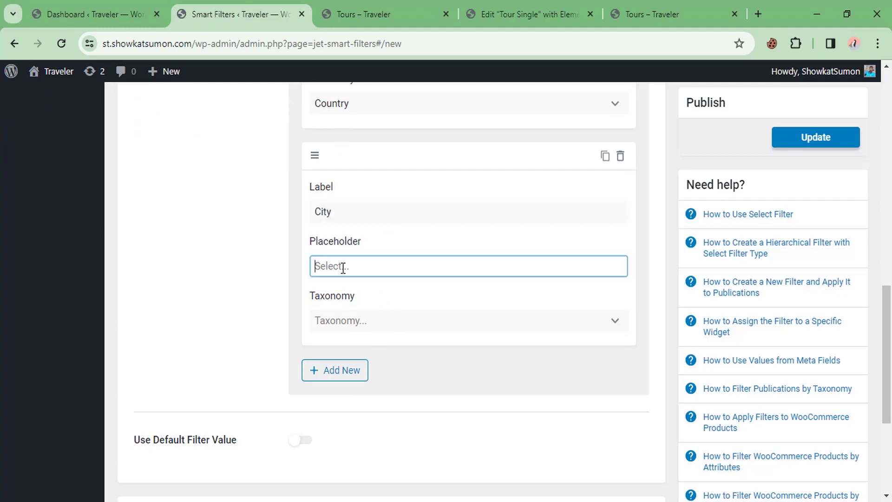
type("Select City")
left_click(356, 315)
scroll(334, 453, "down", 5)
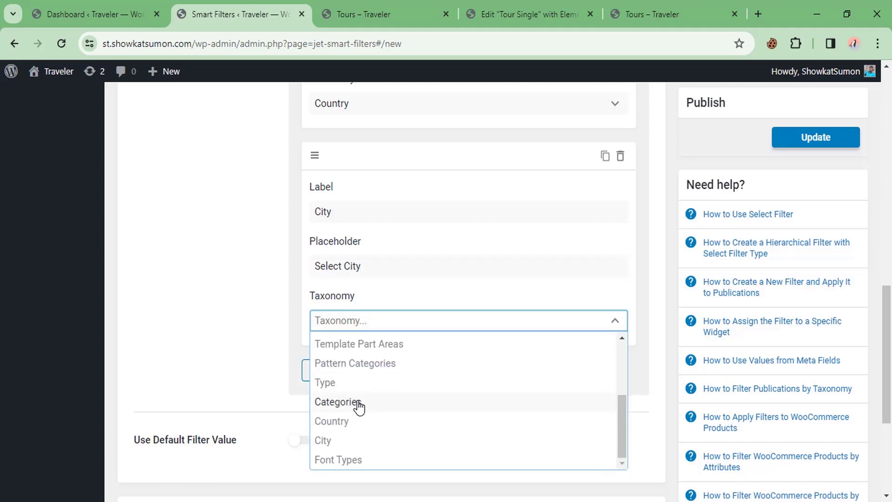
left_click(332, 372)
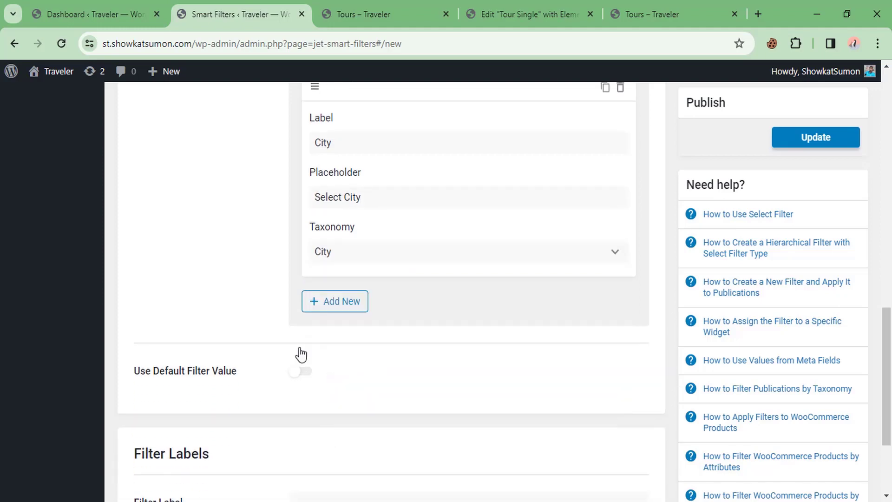
Step: Save the Country - City filter and start a new blank smart filter
scroll(303, 285, "down", 3)
scroll(342, 288, "up", 1)
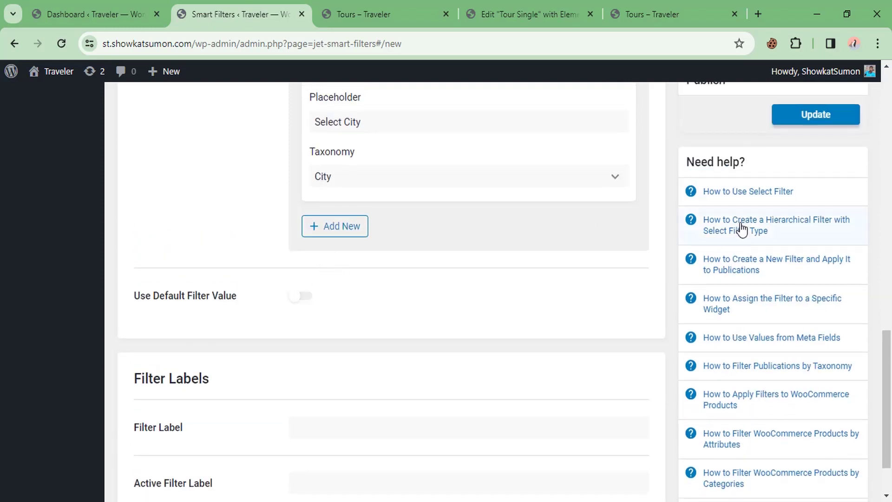
left_click(796, 117)
scroll(510, 260, "up", 10)
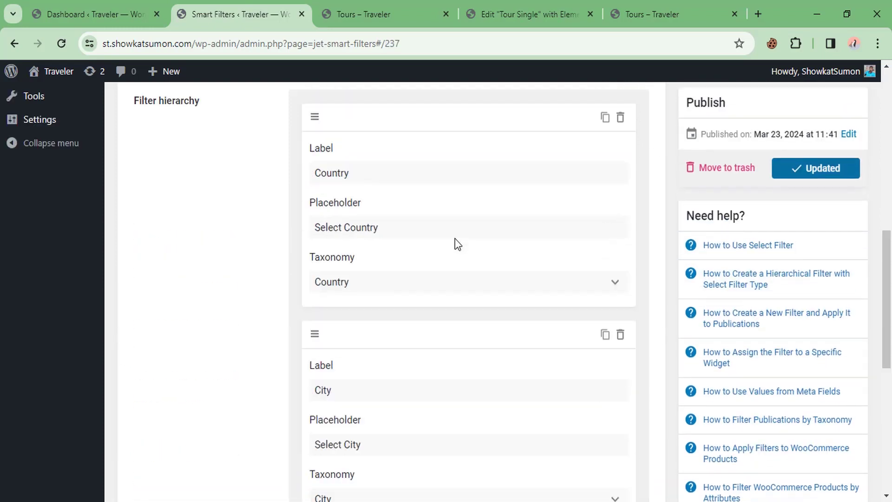
scroll(333, 264, "down", 2)
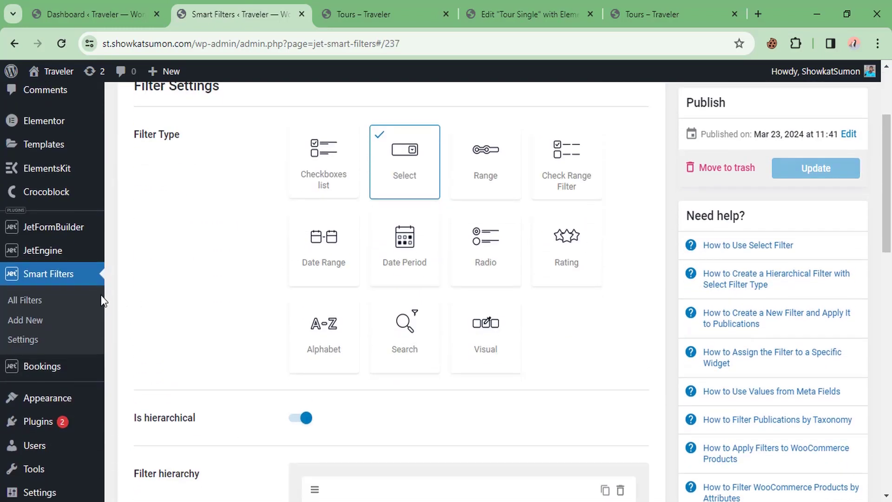
left_click(32, 320)
scroll(325, 205, "up", 3)
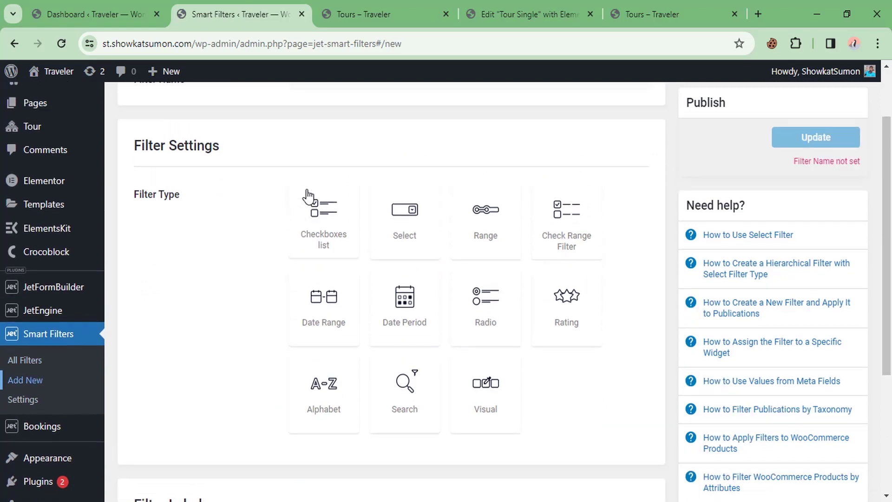
Step: Check the Days dropdown choices on the live Tours page
left_click(625, 3)
left_click(481, 188)
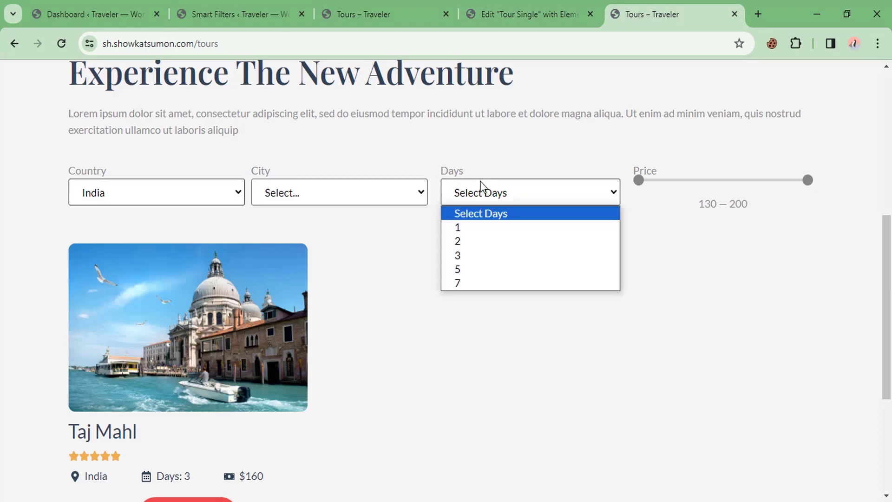
left_click(476, 198)
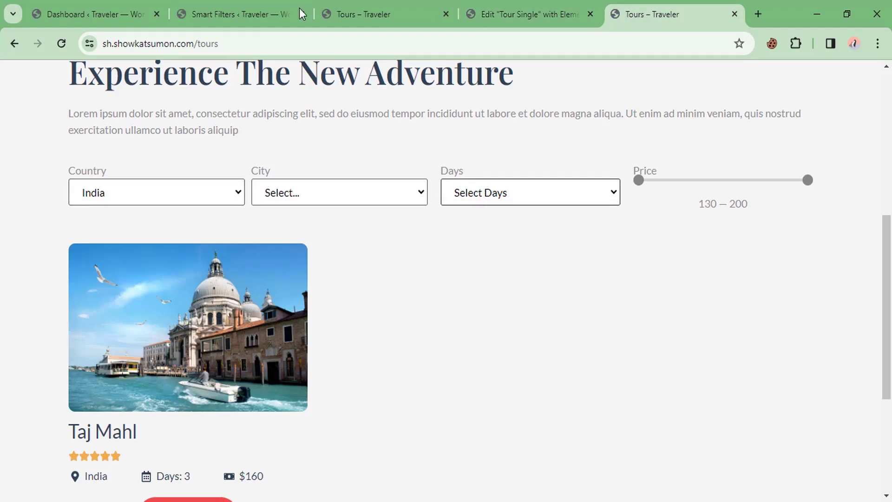
Step: Name the new filter 'Day Filter' and make it a Select filter
left_click(277, 4)
scroll(375, 139, "down", 2)
scroll(371, 187, "up", 2)
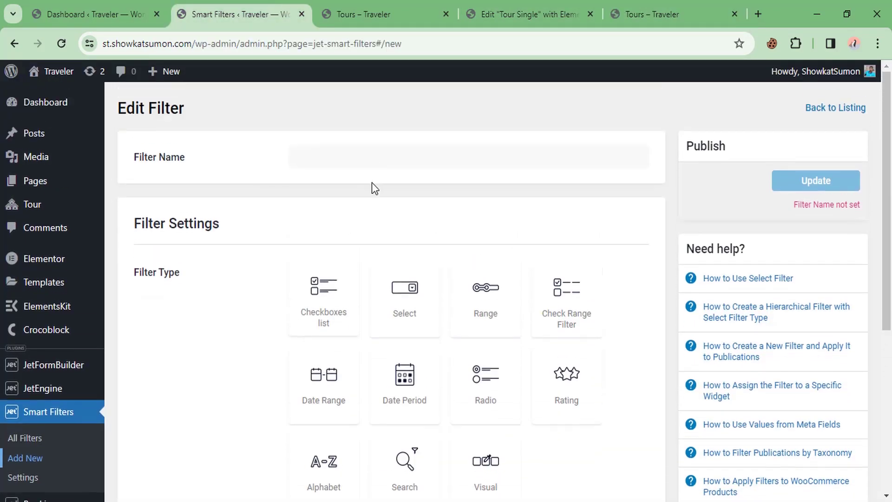
left_click(344, 160)
type("Day Filter")
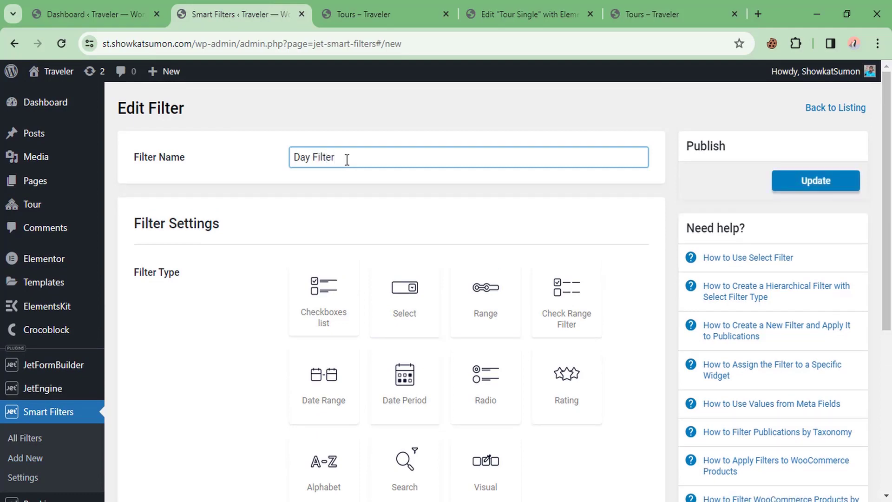
scroll(367, 186, "down", 2)
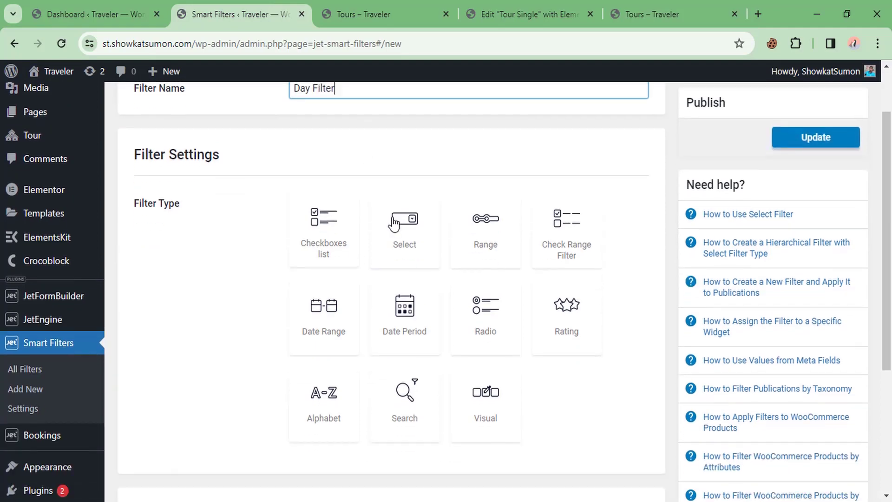
left_click(396, 218)
scroll(371, 223, "down", 6)
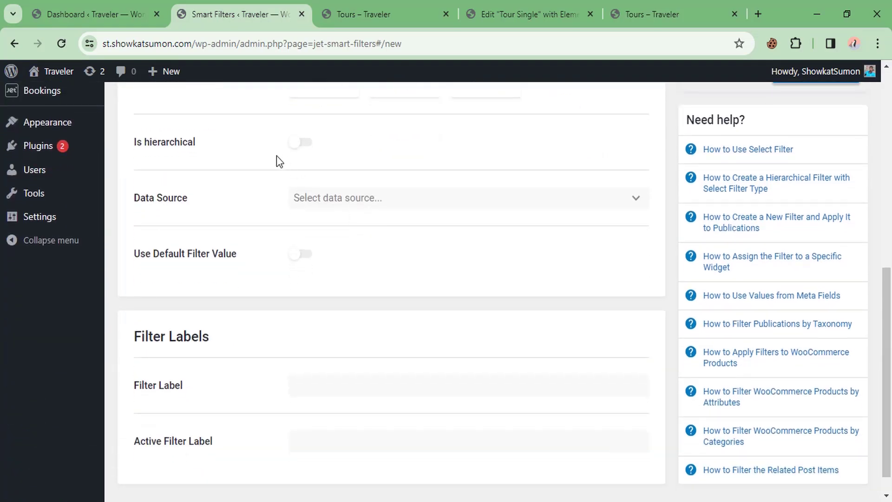
Step: Switch the Day Filter data source to Manual Input and add option 1, with label and value 1
left_click(352, 200)
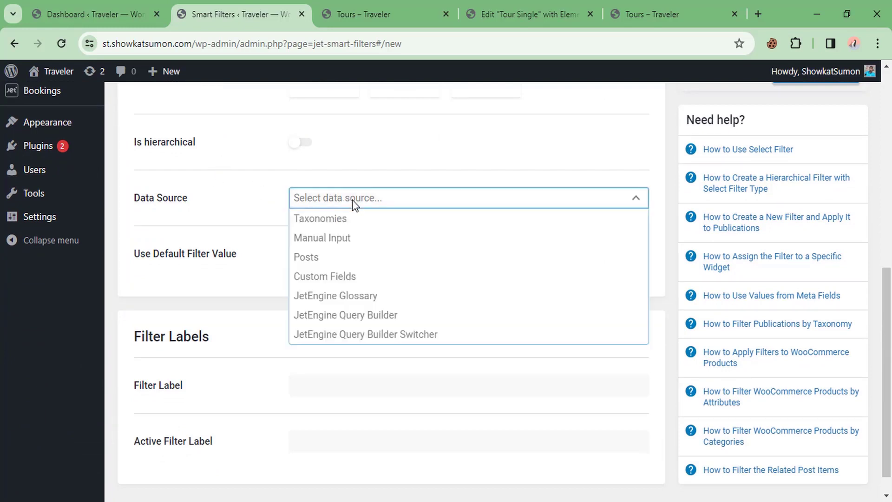
left_click(341, 242)
scroll(341, 247, "down", 1)
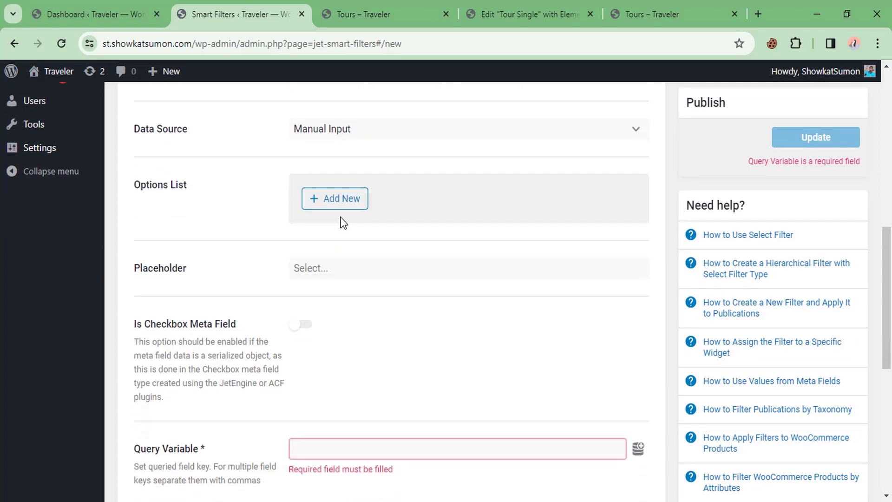
left_click(342, 203)
left_click(355, 257)
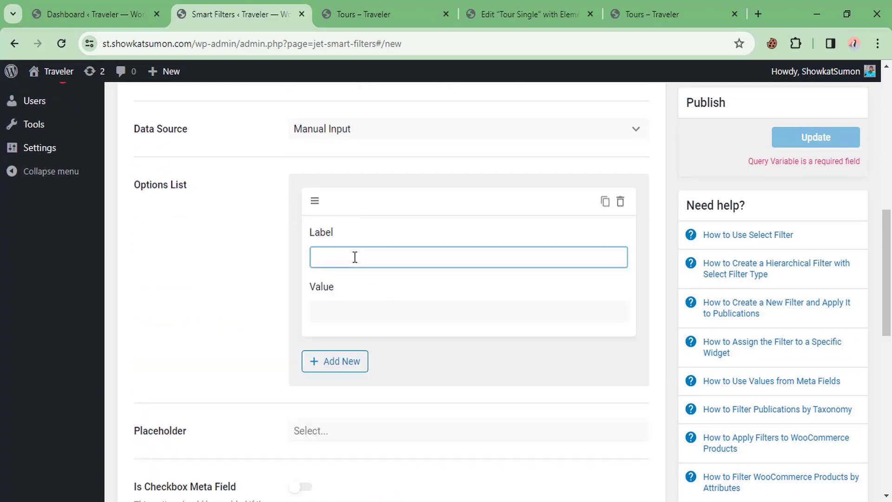
type("1")
left_click(329, 305)
type("1")
Step: Add day options 2 and 4, each with a matching label and value
left_click(333, 361)
scroll(353, 327, "down", 3)
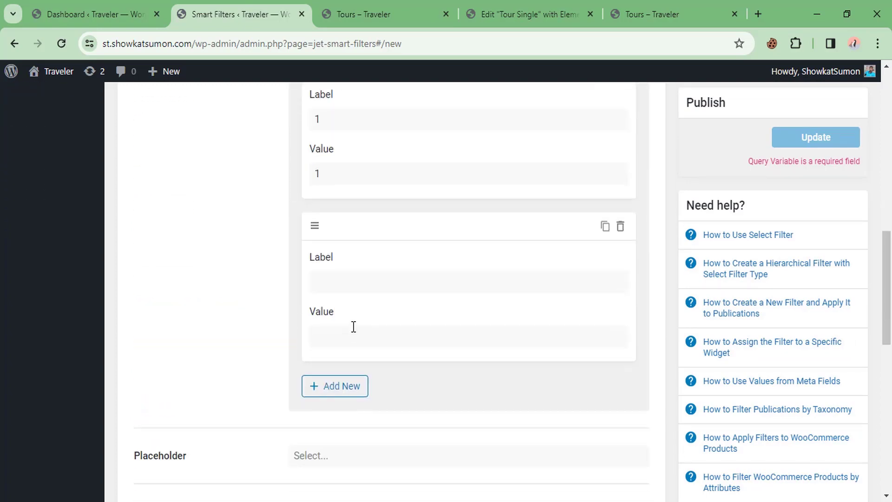
left_click(376, 279)
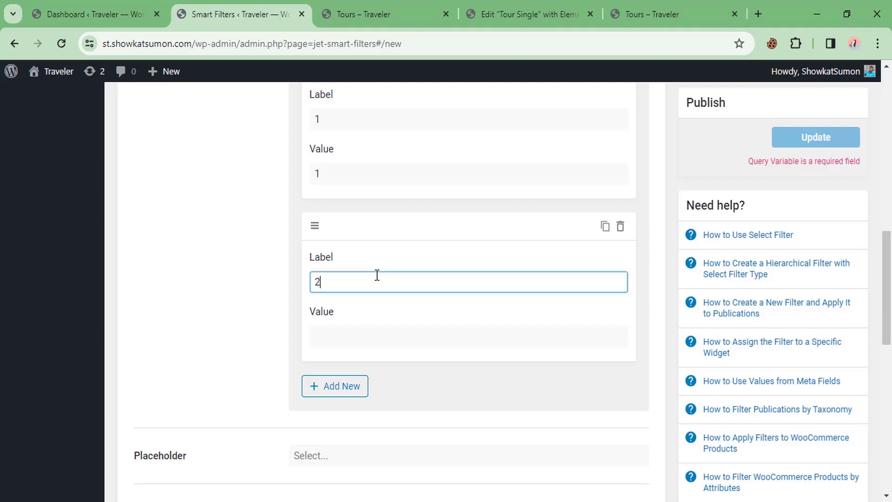
left_click(378, 343)
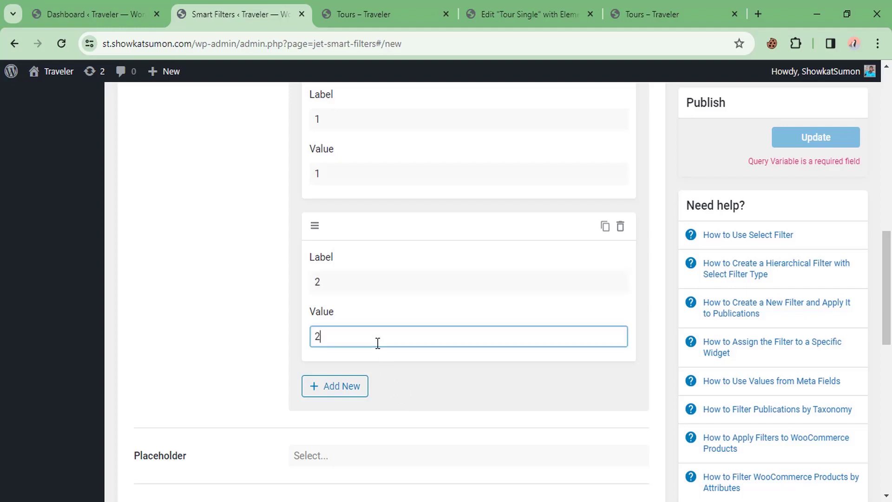
scroll(362, 326, "down", 3)
left_click(333, 247)
left_click(355, 314)
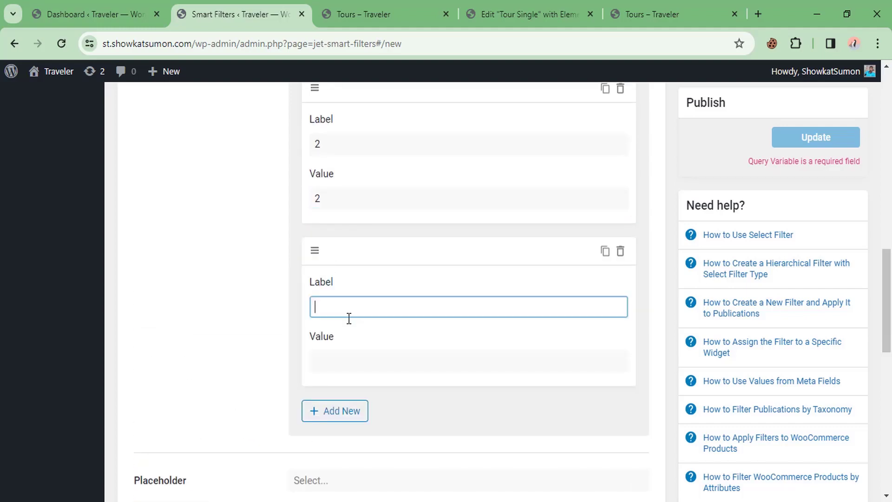
type("4")
left_click(338, 360)
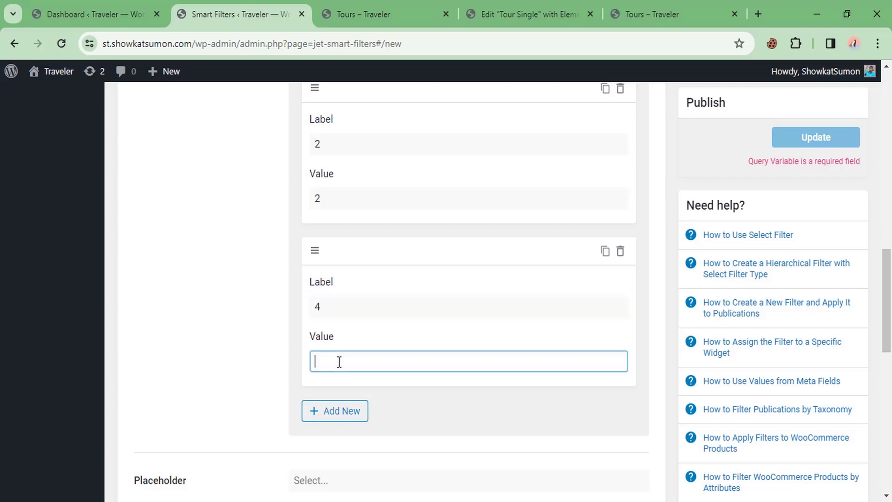
type("4")
Step: Add the fourth and fifth day options, 7 and 10, with matching labels and values
left_click(335, 411)
scroll(365, 376, "down", 1)
scroll(366, 377, "down", 2)
left_click(338, 342)
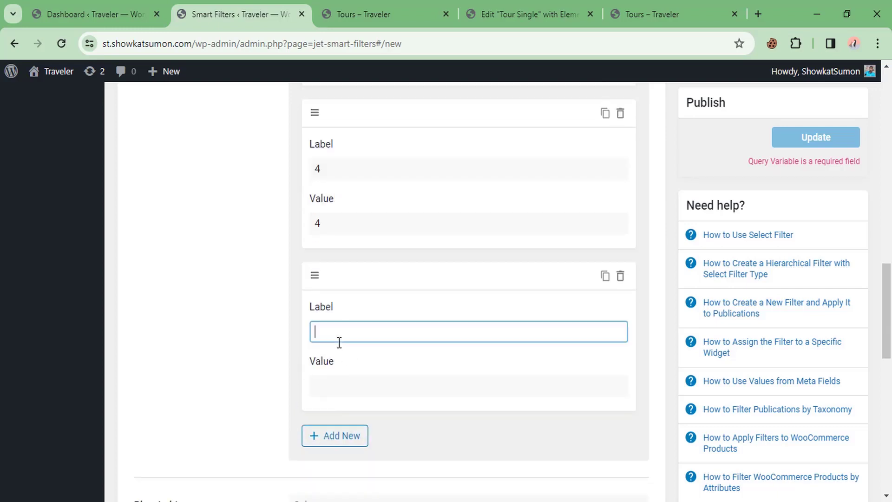
left_click(351, 384)
type("7")
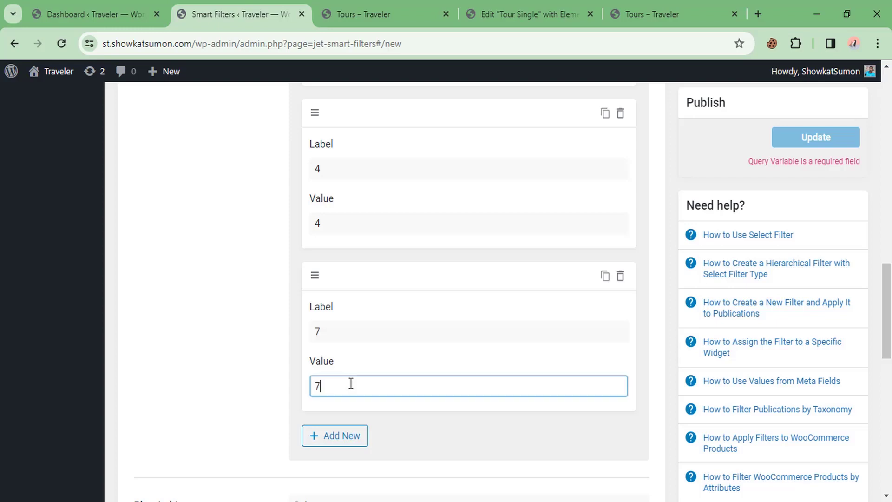
scroll(339, 367, "down", 3)
left_click(333, 305)
left_click(330, 357)
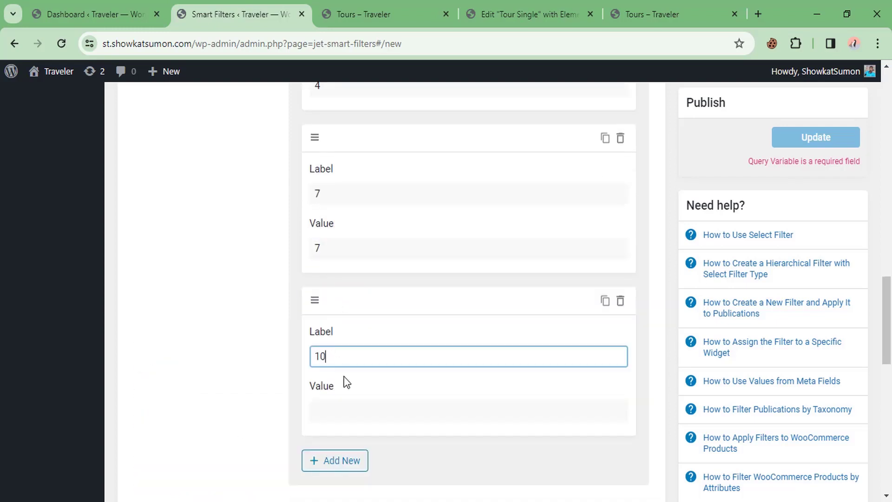
left_click(347, 412)
Step: Finish option 10's value, check the option 7 label, and list the comparison operators, keeping Equals
type("10")
scroll(347, 409, "down", 10)
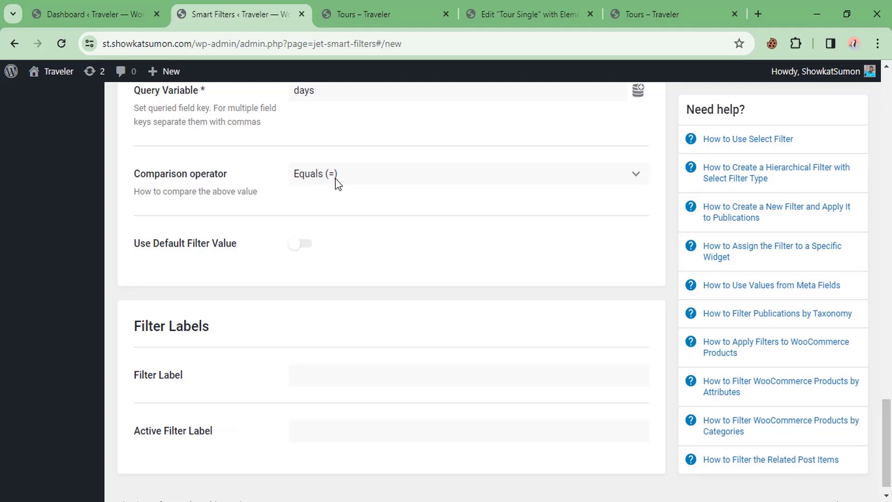
scroll(358, 158, "up", 9)
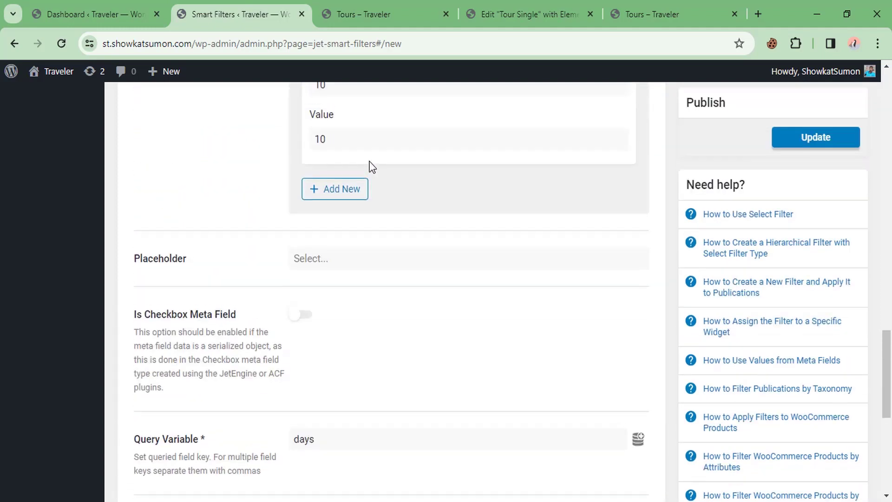
scroll(343, 154, "up", 3)
double_click(332, 130)
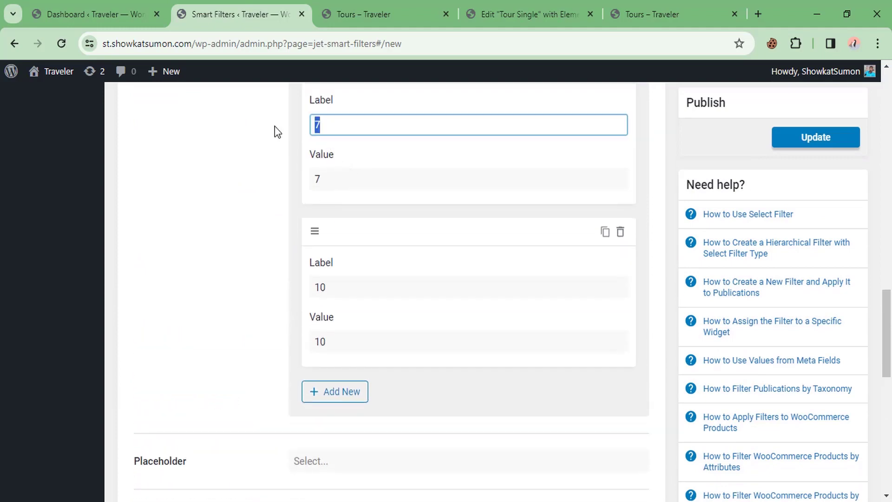
scroll(344, 155, "up", 3)
scroll(353, 193, "down", 13)
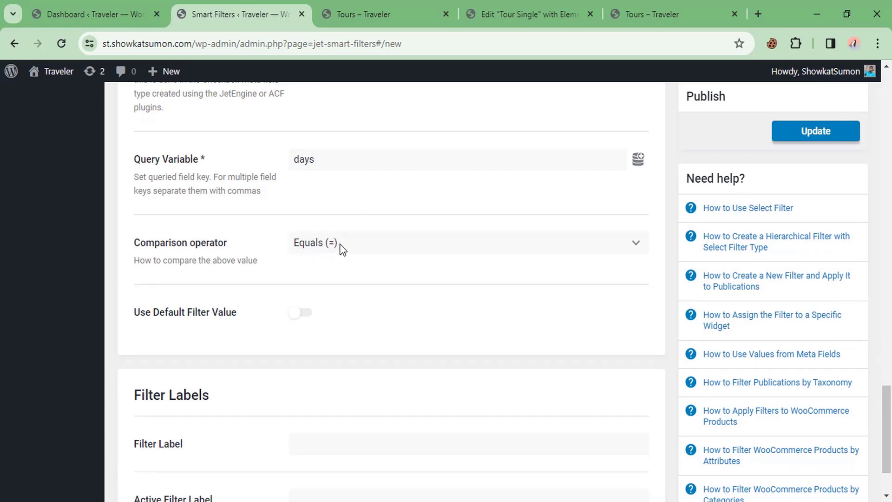
left_click(340, 245)
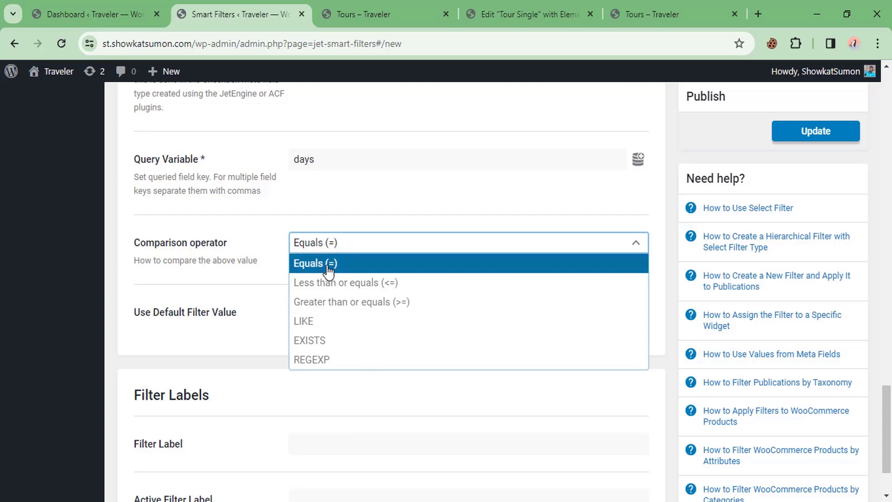
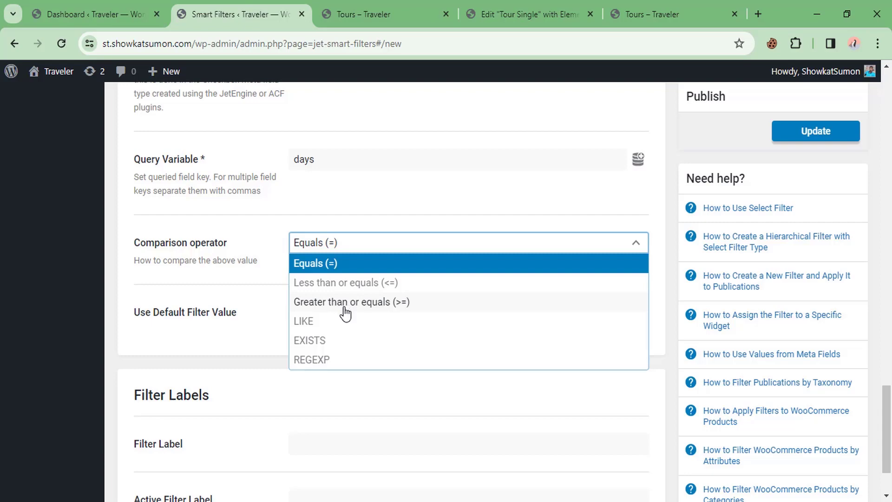
Step: Set the Day filter's comparison to Greater than or equals (>=), label it 'Day', and update it
left_click(345, 303)
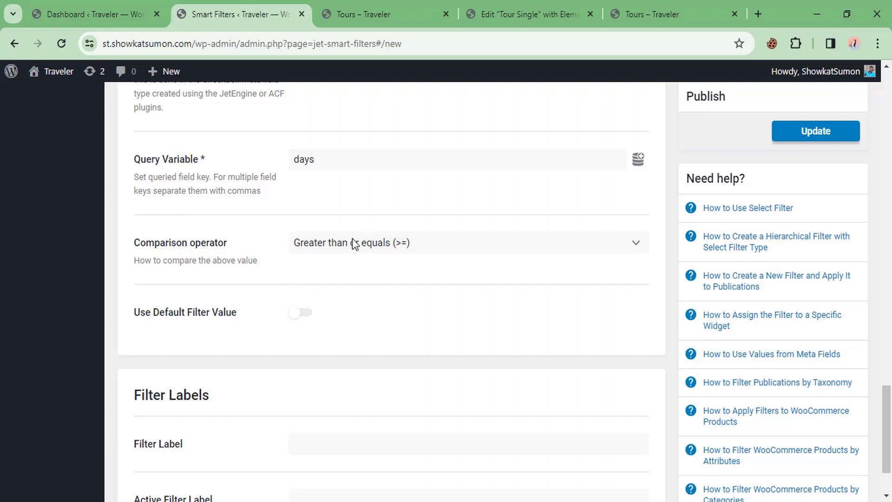
scroll(344, 244, "down", 2)
left_click(340, 353)
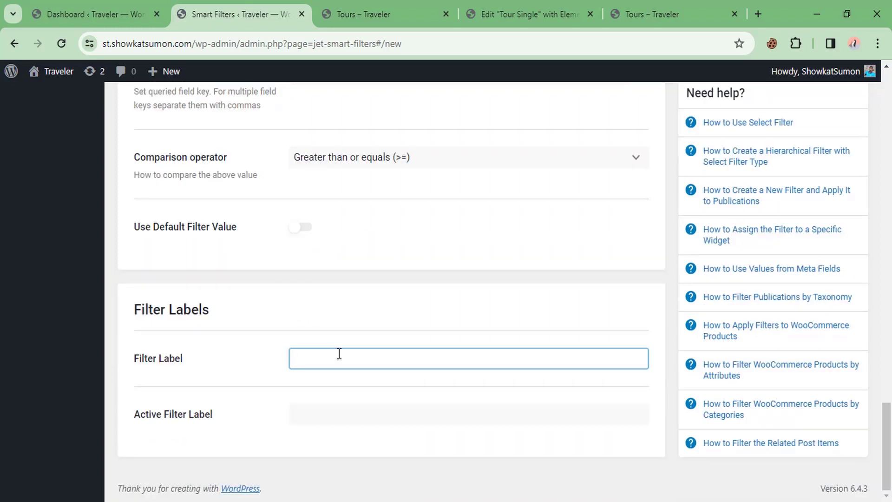
type("Days")
scroll(590, 265, "up", 8)
left_click(800, 140)
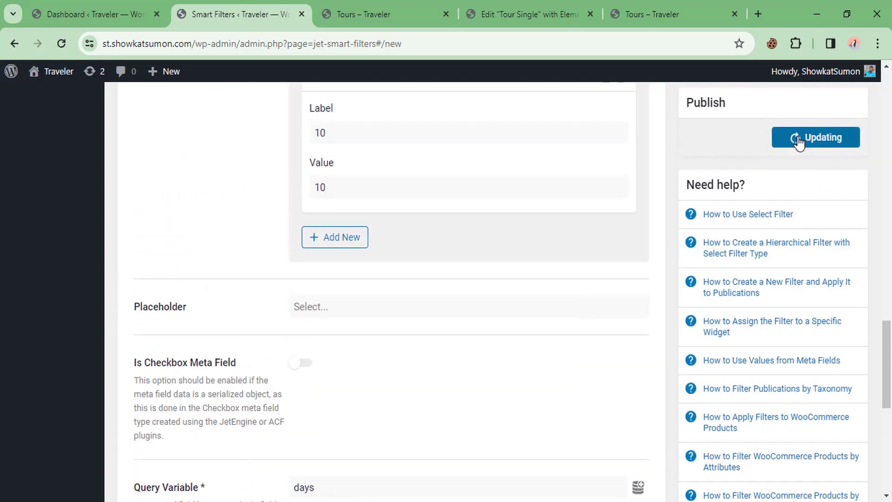
scroll(237, 204, "up", 10)
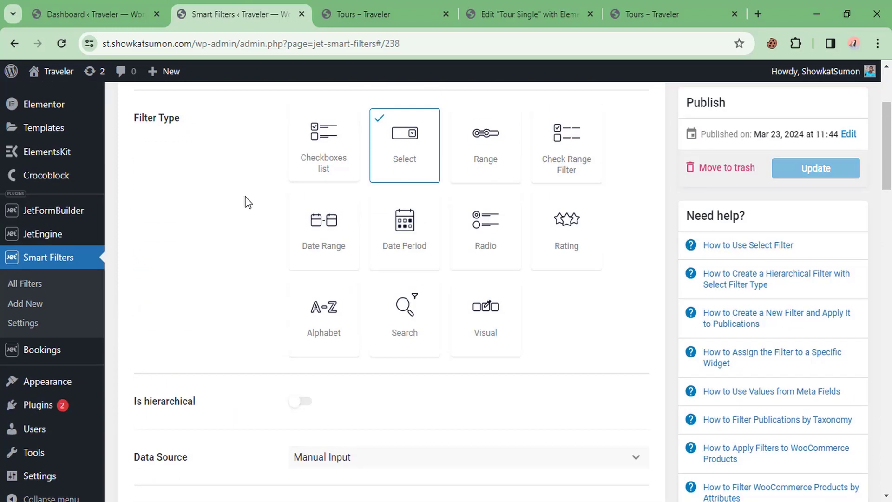
Step: Start a new smart filter named 'Price Filter'
left_click(31, 308)
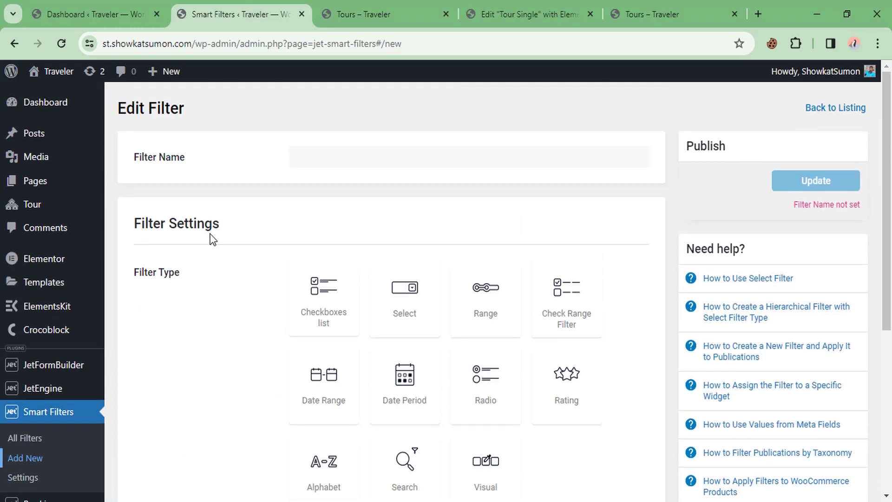
left_click(638, 7)
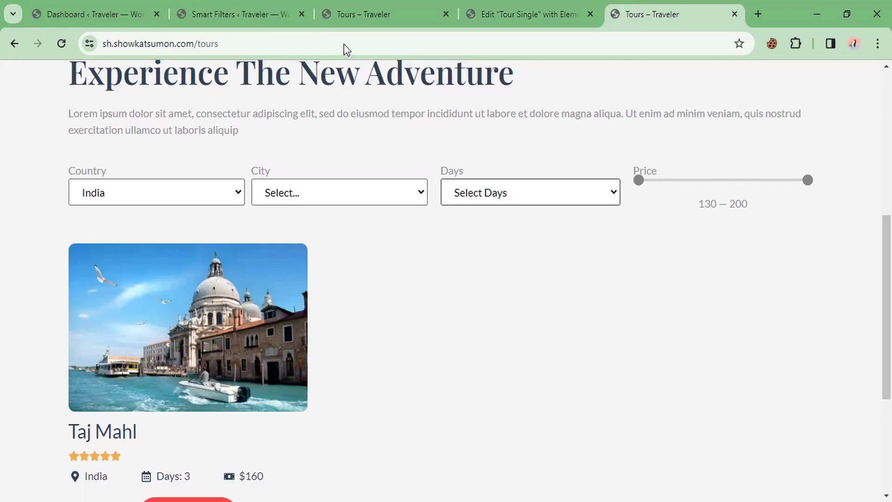
left_click(253, 8)
left_click(318, 159)
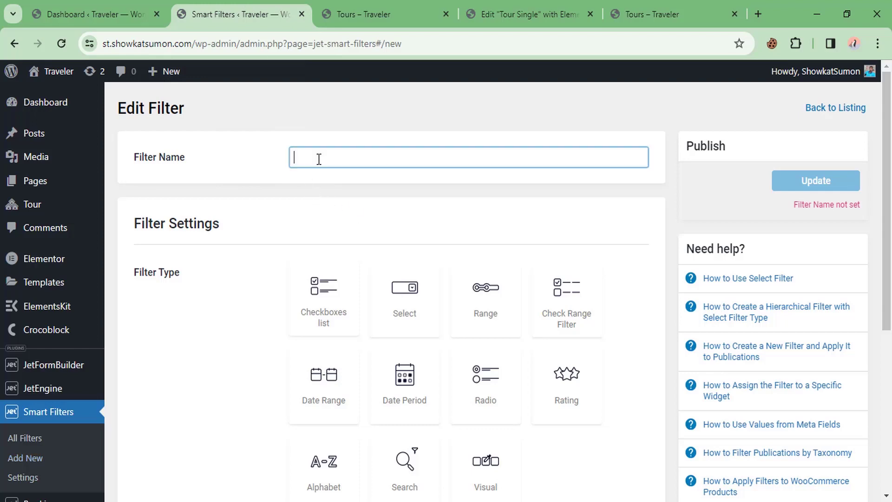
type("Pri")
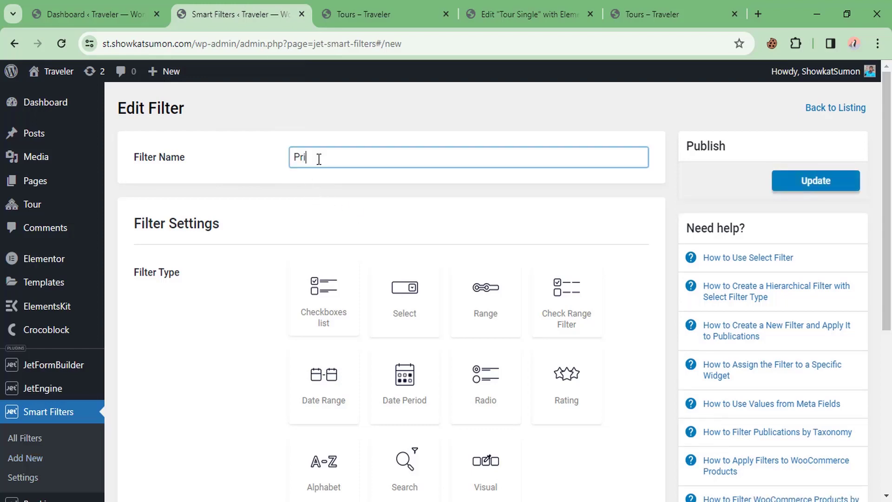
type("ce Filter")
scroll(319, 159, "down", 2)
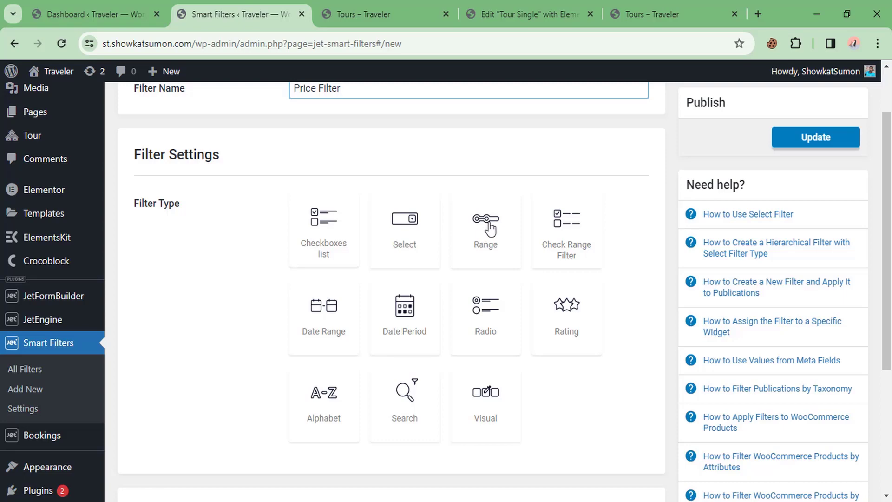
Step: After checking the tours page price slider, make Price Filter a Range filter and list the dynamic min/max choices
left_click(655, 14)
mouse_move(640, 180)
left_mouse_down()
mouse_move(677, 184)
mouse_move(633, 183)
left_mouse_up()
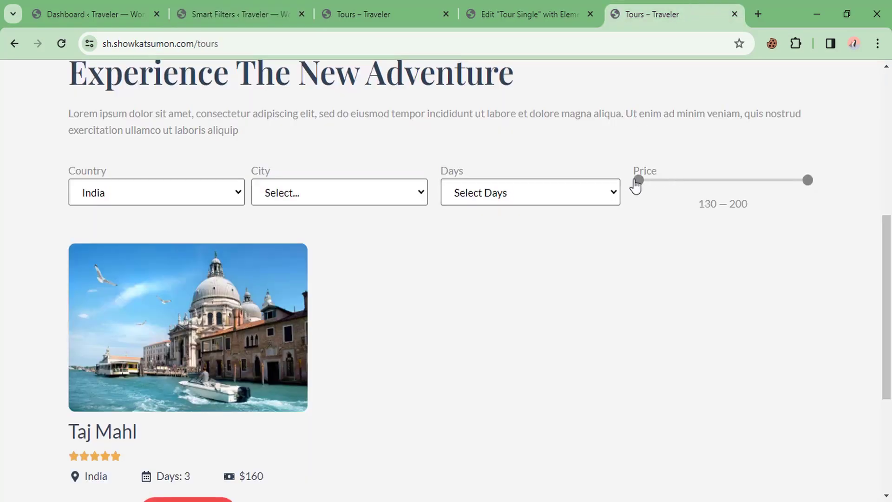
left_click(282, 6)
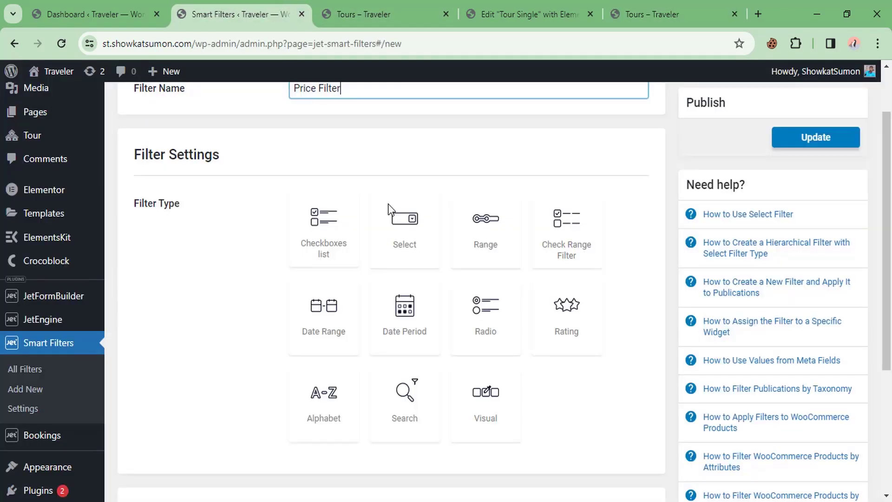
left_click(496, 238)
scroll(420, 249, "down", 1)
scroll(421, 249, "down", 4)
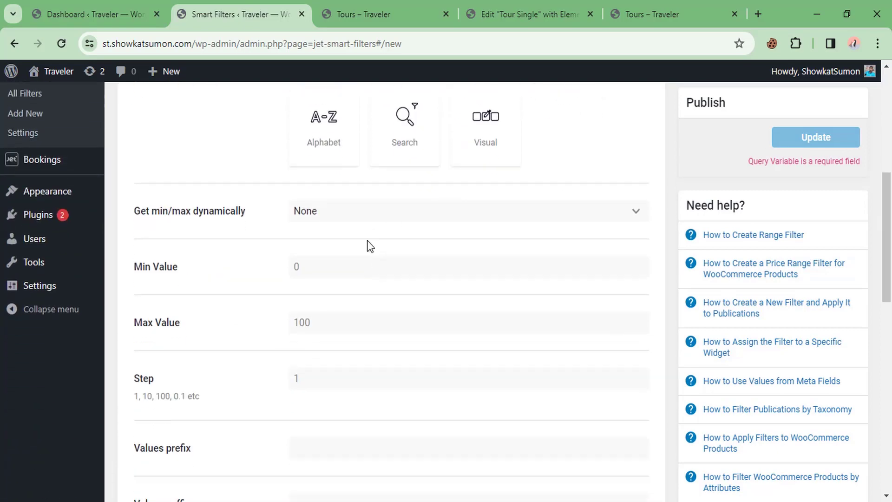
left_click(359, 219)
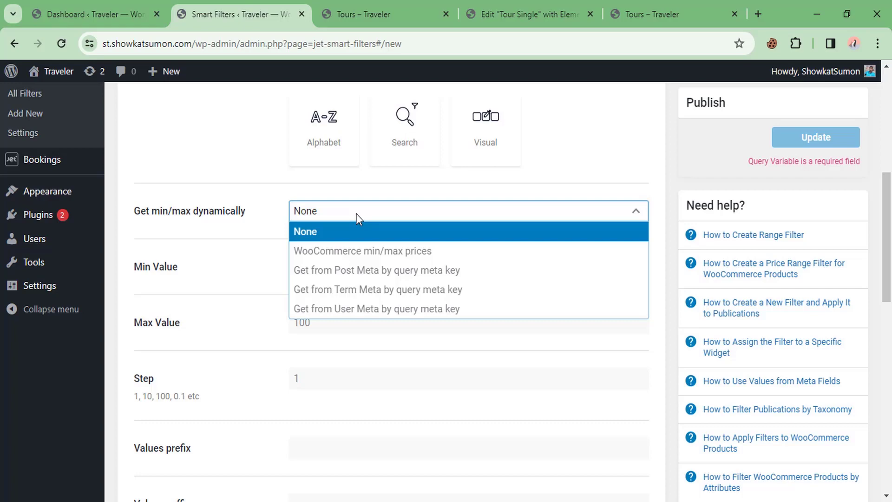
Step: Get min/max from post meta by query meta key and set the step to 10
left_click(344, 271)
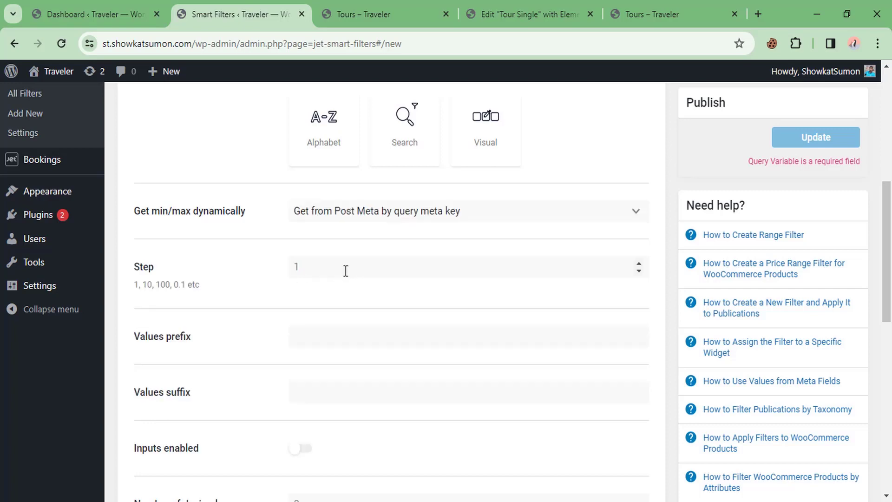
scroll(407, 242, "down", 1)
scroll(407, 242, "down", 1)
left_click(315, 198)
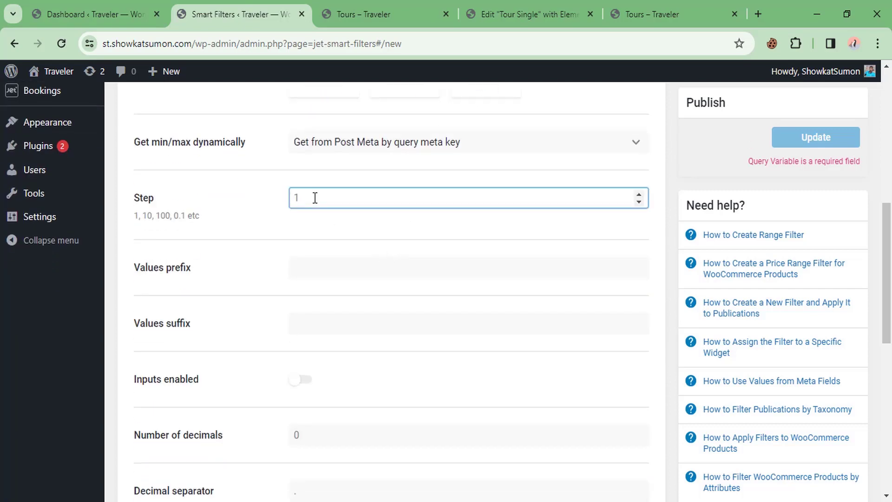
left_click(662, 13)
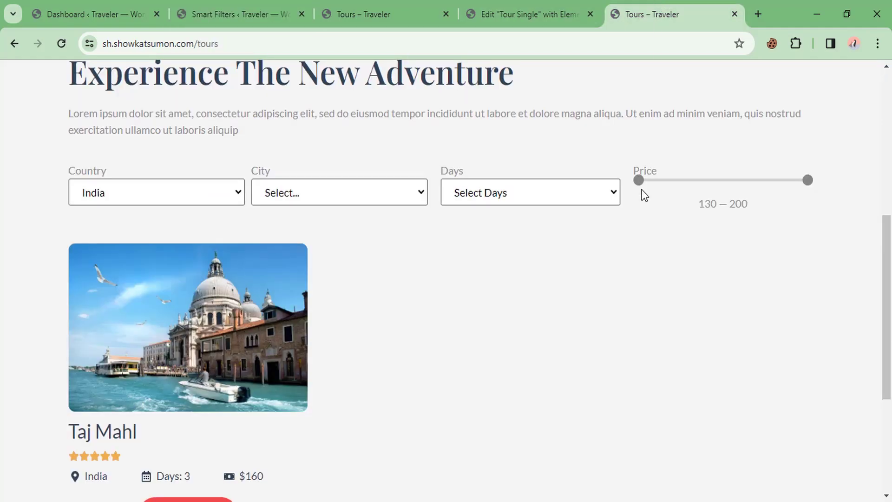
left_click_drag(641, 183, 679, 182)
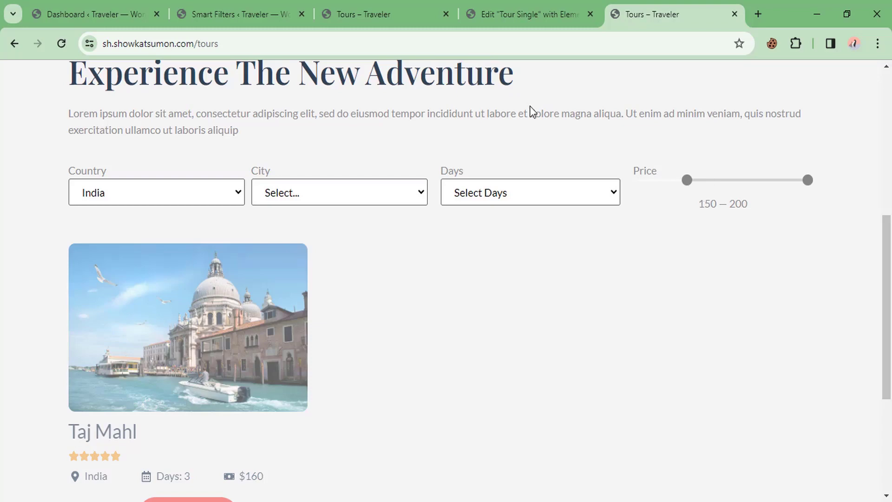
left_click(244, 10)
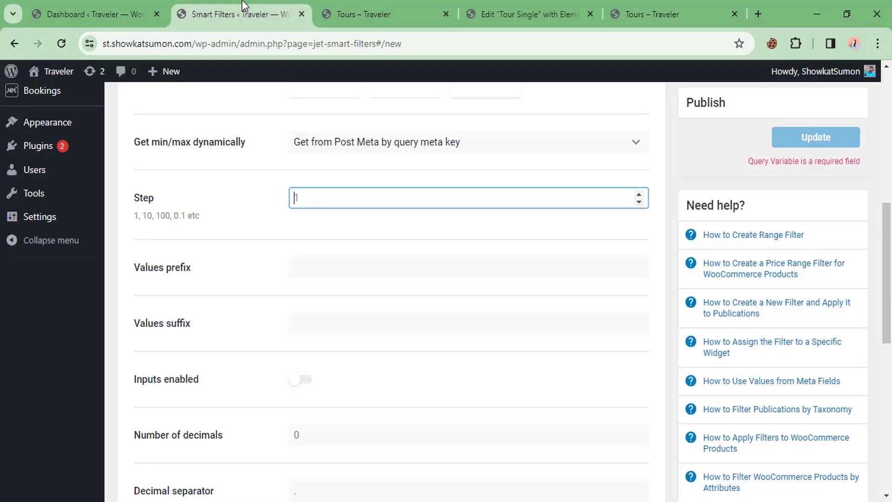
type("10")
Step: Set the query variable to 'price' and the filter label to 'Price'
scroll(254, 251, "down", 1)
scroll(246, 213, "down", 2)
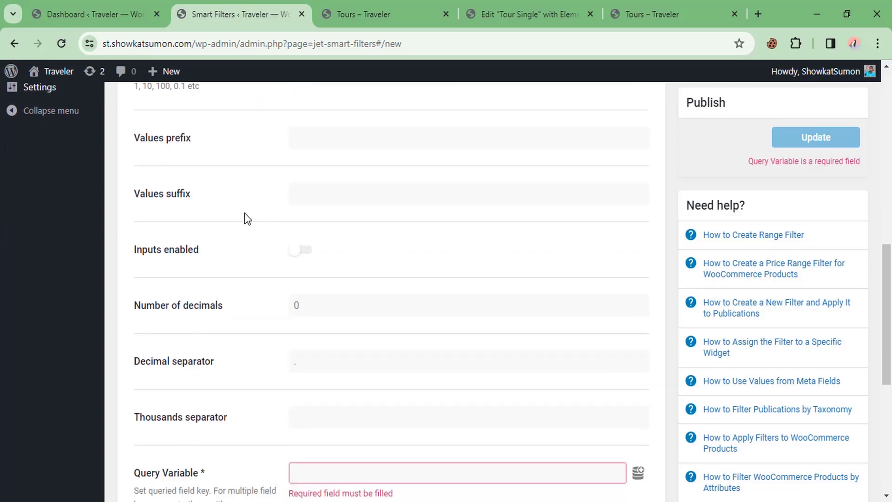
scroll(273, 234, "down", 3)
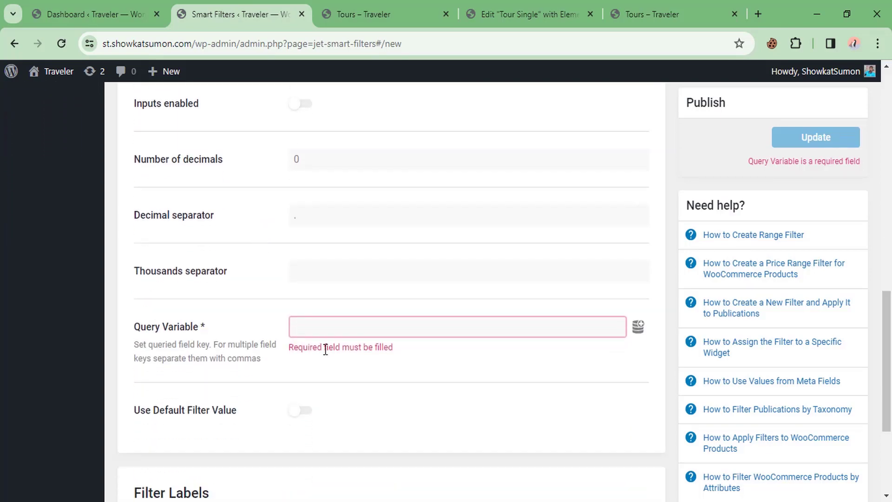
left_click_drag(140, 188, 146, 188)
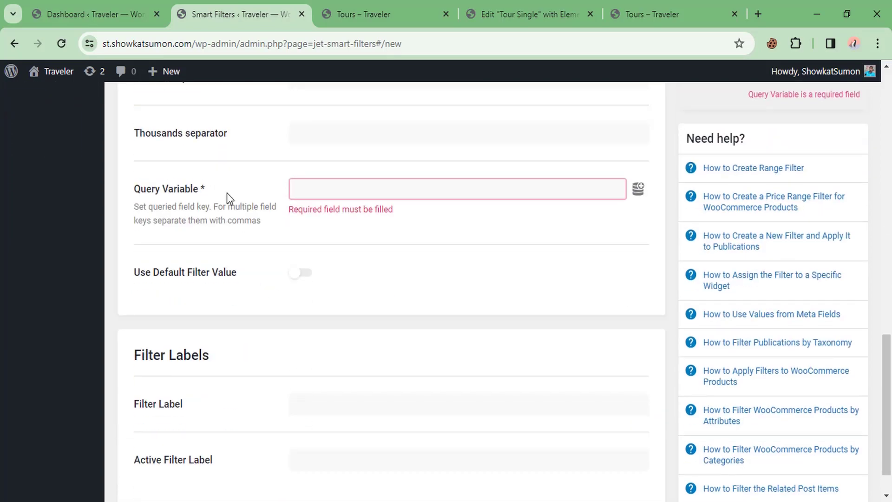
left_click(338, 187)
type("price")
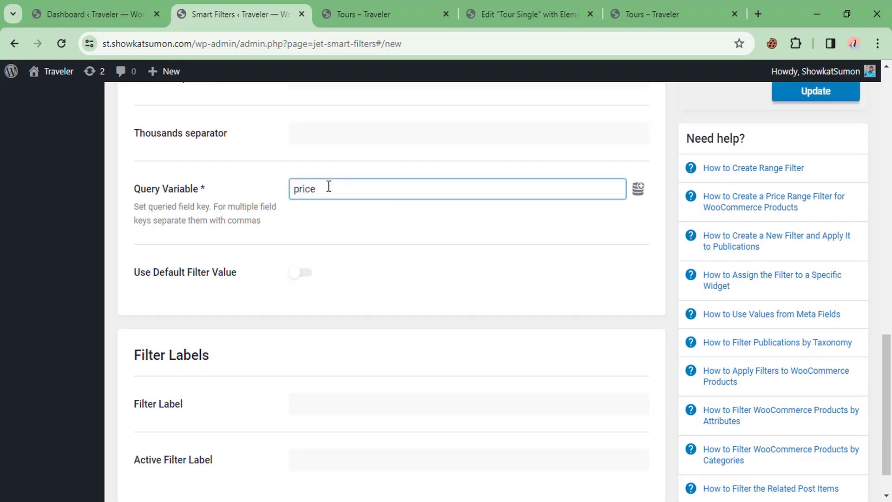
scroll(284, 241, "down", 1)
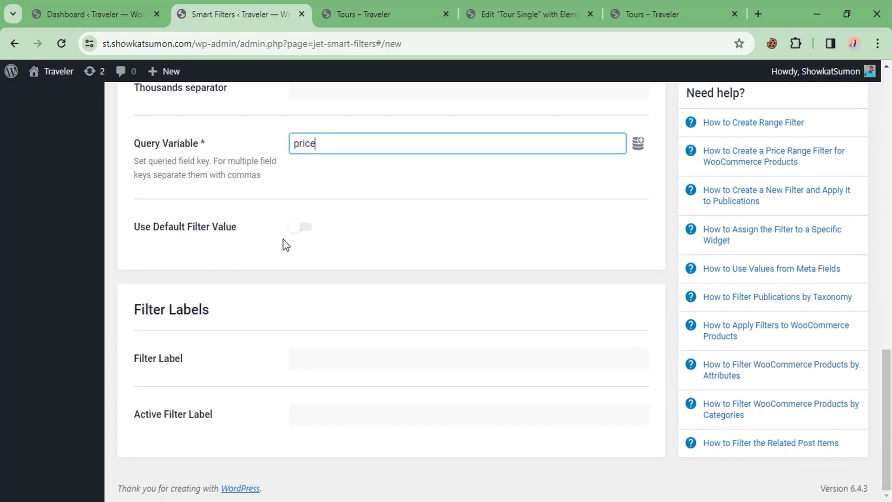
left_click(362, 365)
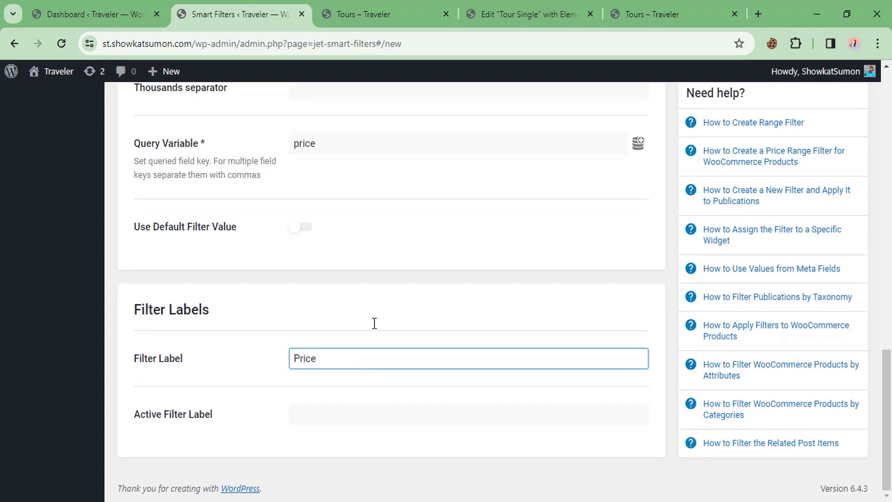
Step: Save Price Filter and return to the All Filters list
scroll(374, 324, "up", 9)
left_click(817, 137)
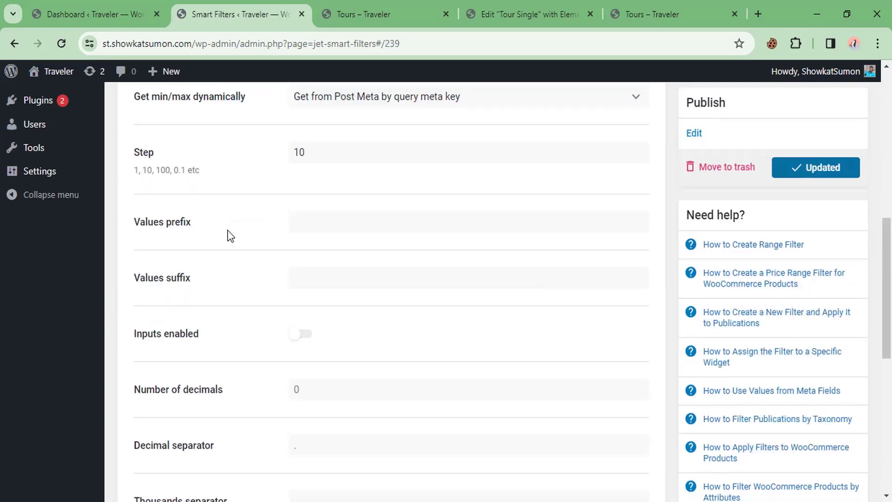
scroll(218, 219, "up", 4)
left_click(16, 184)
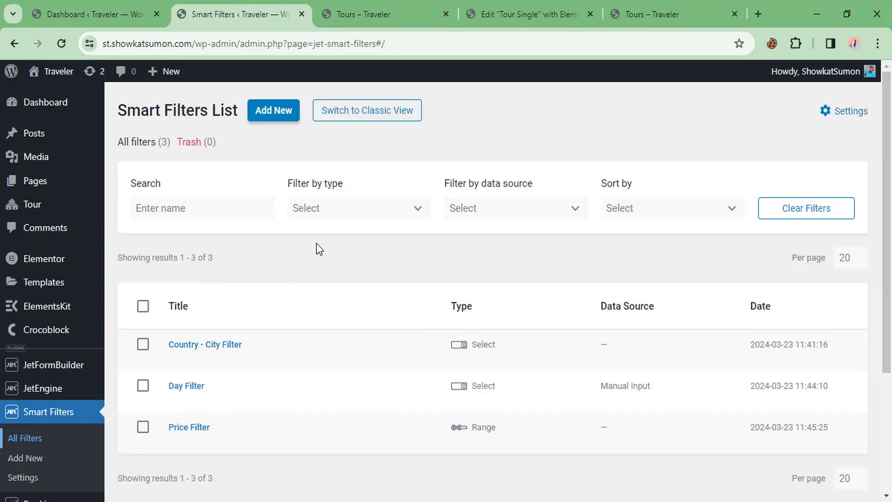
Step: Review the live Tours – Traveler page, then launch Edit with Elementor from the admin bar
left_click(372, 14)
scroll(359, 176, "up", 5)
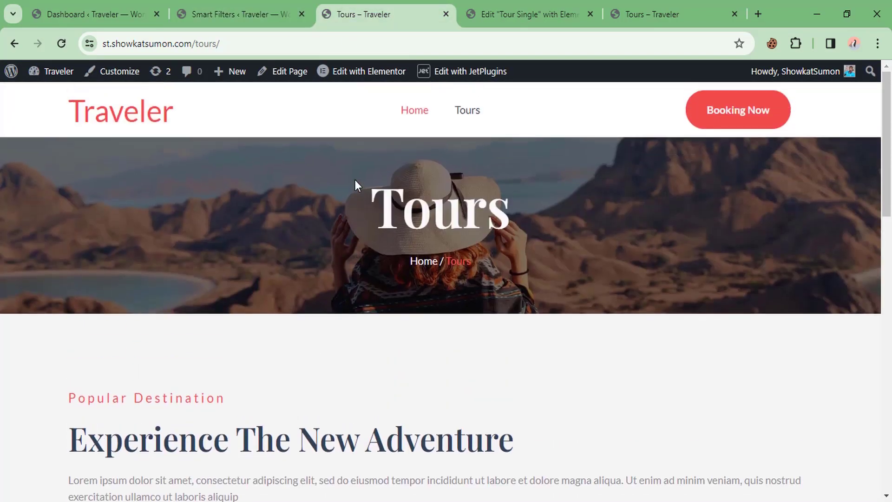
scroll(286, 271, "down", 4)
scroll(286, 272, "up", 4)
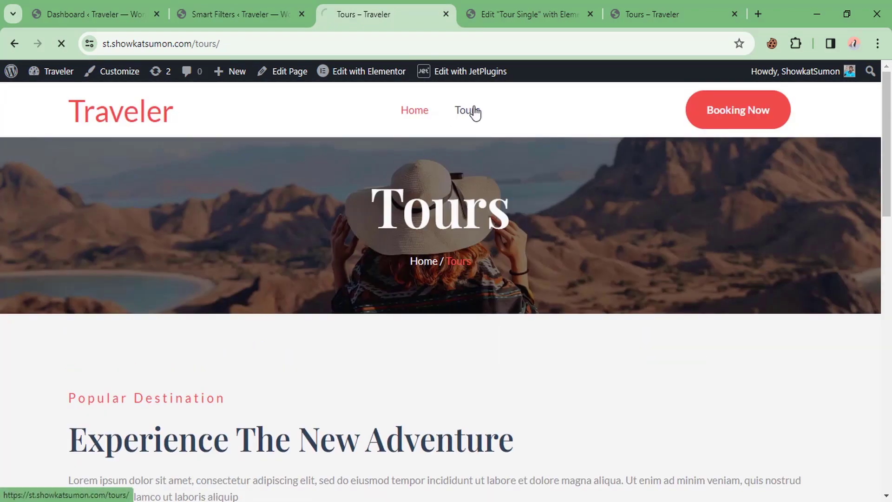
scroll(333, 243, "down", 7)
scroll(372, 251, "up", 4)
scroll(409, 256, "up", 3)
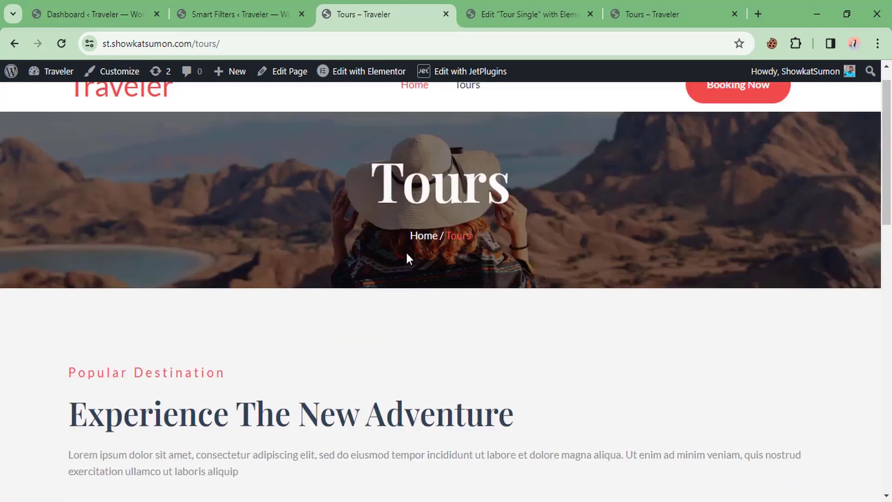
left_click(347, 74)
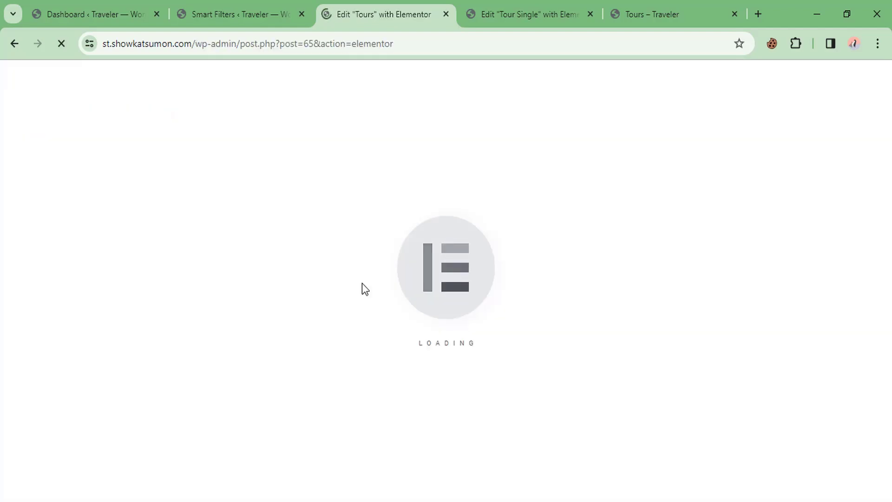
Step: Drop an empty Container between the Popular Destination intro and the tour cards, comparing with the live page
scroll(361, 283, "down", 3)
scroll(332, 290, "down", 2)
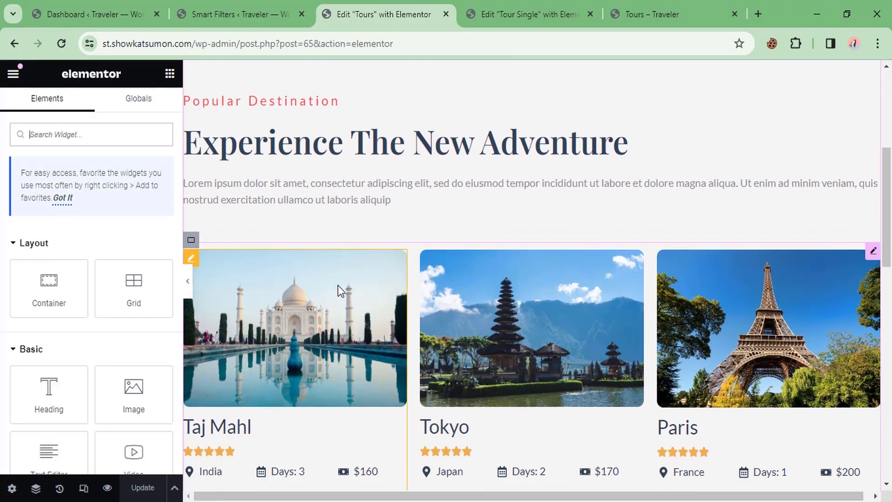
scroll(362, 282, "down", 2)
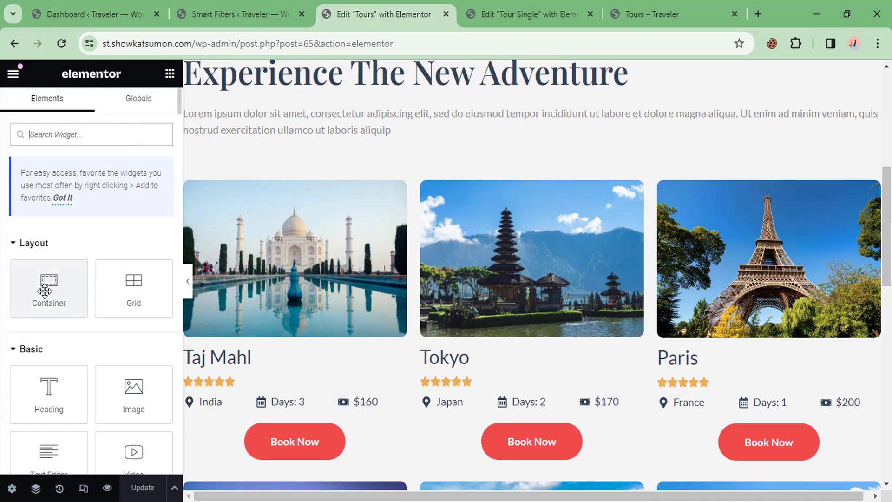
left_click_drag(44, 289, 319, 159)
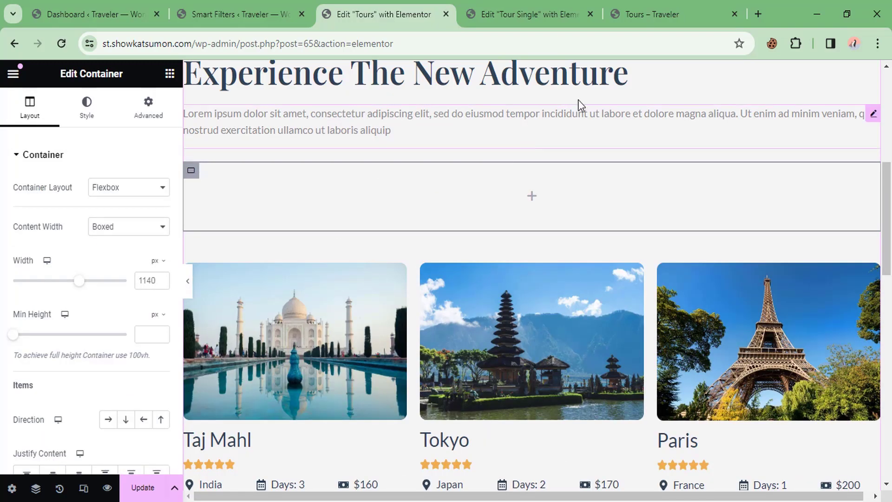
left_click(646, 7)
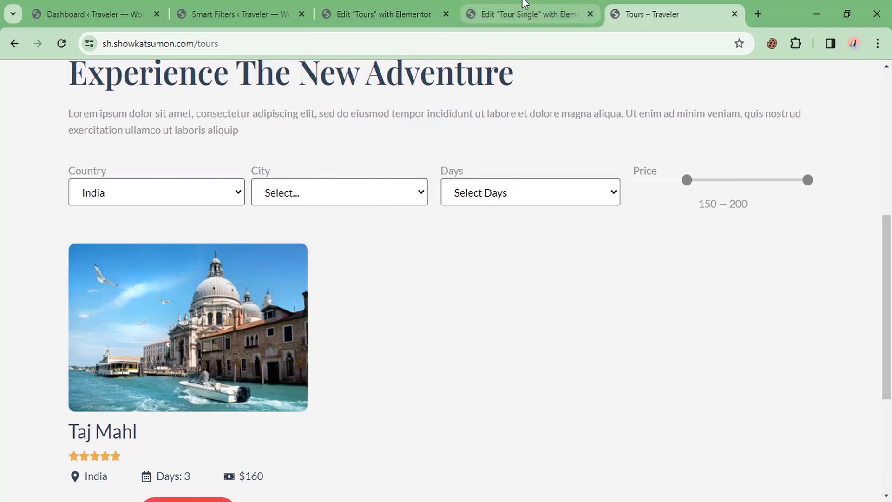
left_click(394, 6)
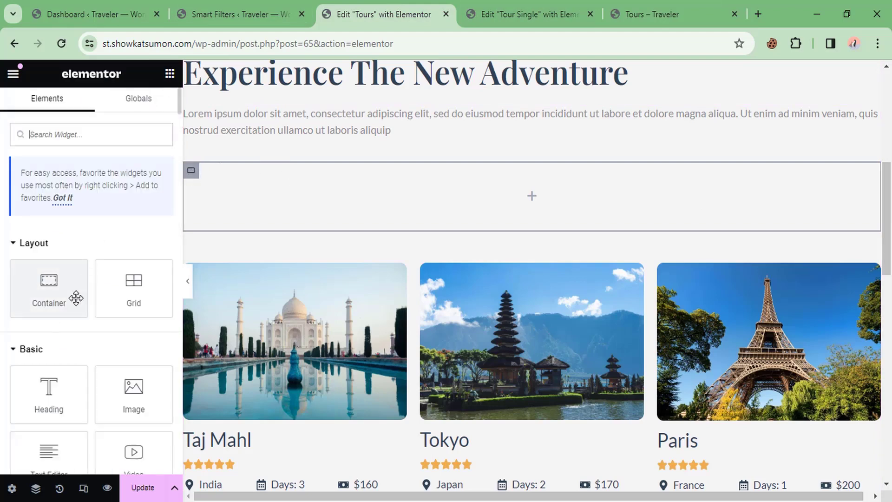
Step: Nest a container inside the new section and duplicate it twice
left_click_drag(59, 290, 247, 202)
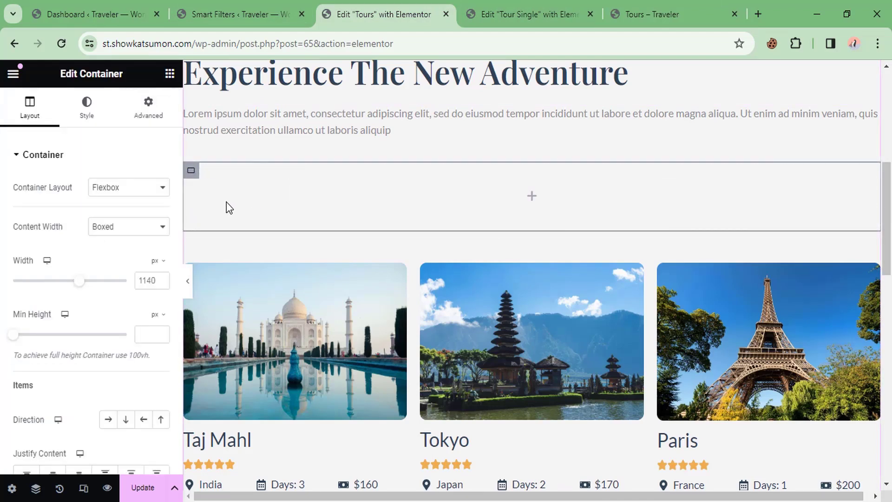
right_click(211, 185)
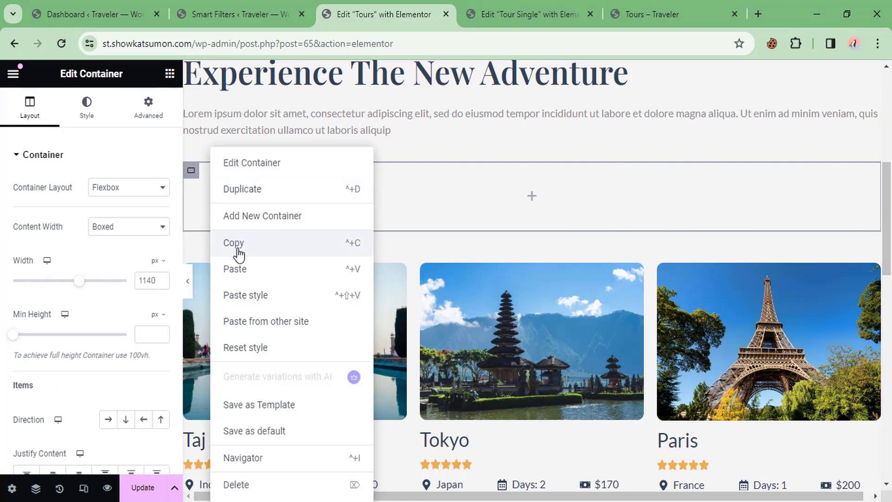
left_click(253, 194)
right_click(265, 269)
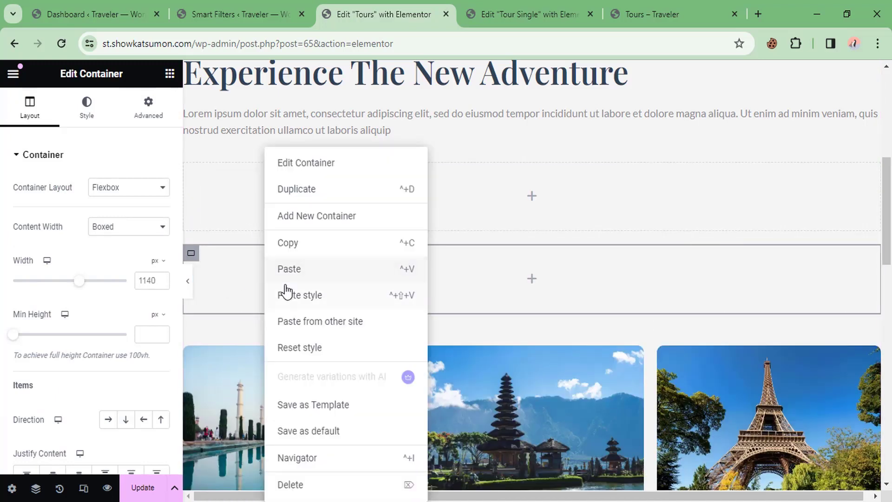
left_click(295, 189)
scroll(252, 307, "down", 1)
scroll(219, 180, "up", 1)
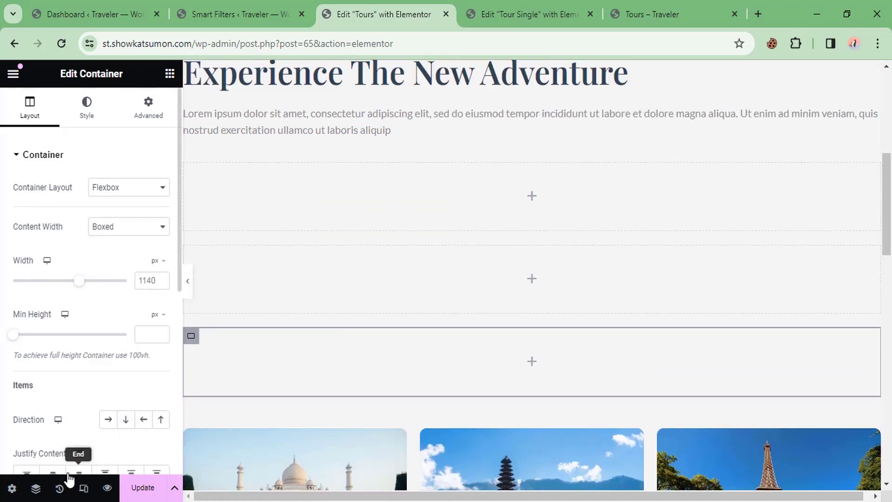
Step: Set the parent container's direction to Row and make the first child full width at 50%
left_click(36, 488)
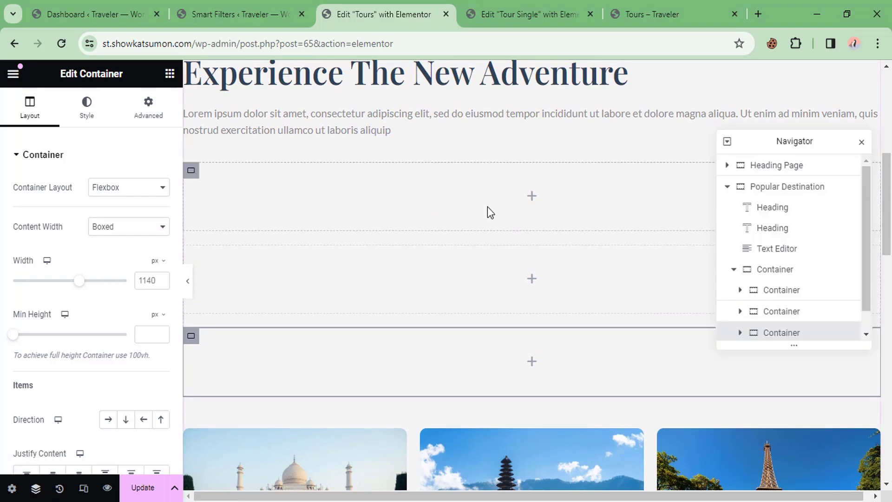
left_click(754, 272)
scroll(58, 376, "down", 2)
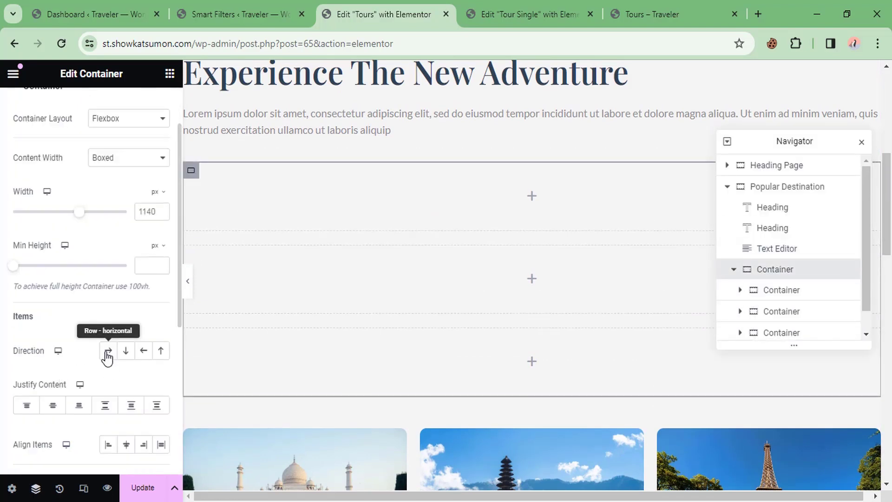
left_click(108, 350)
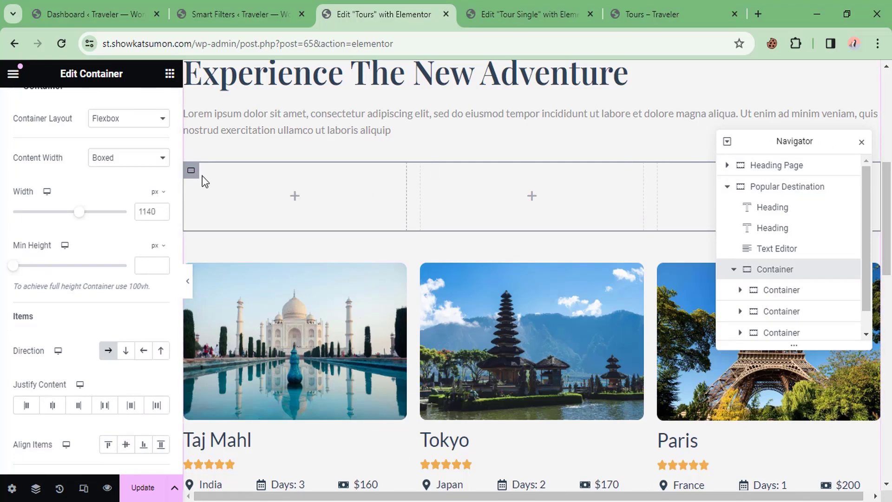
left_click(286, 193)
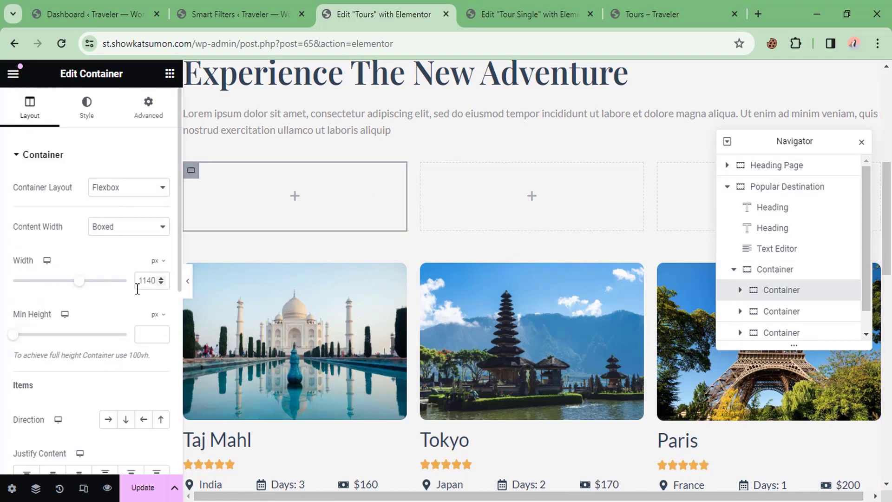
left_click(116, 230)
left_click(115, 251)
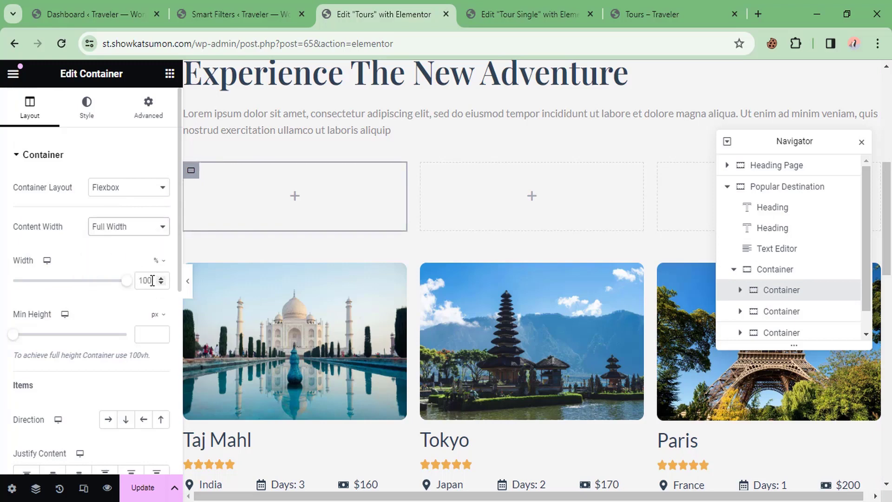
double_click(152, 281)
type("50")
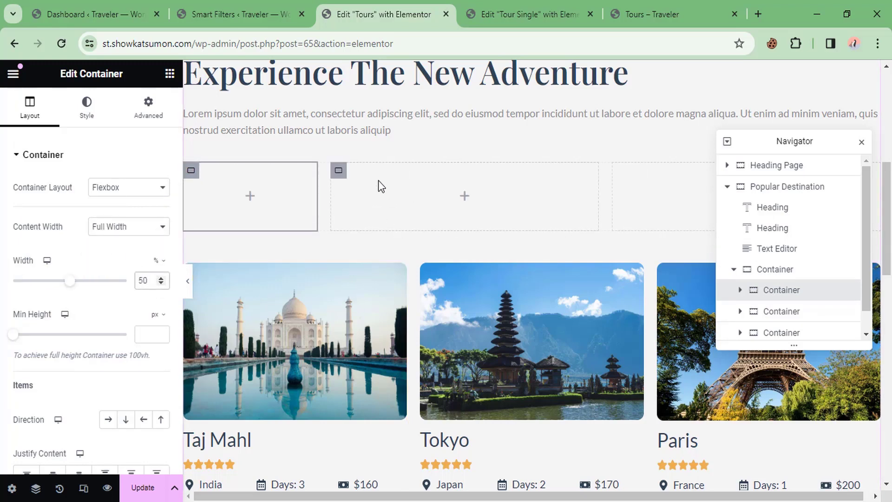
Step: Make the second and third child containers full width at 25% each
left_click(338, 171)
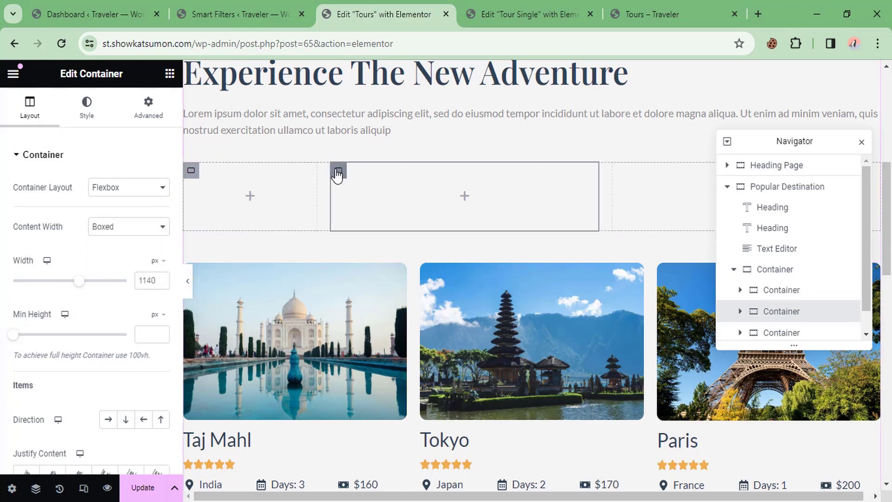
left_click(114, 227)
left_click(115, 251)
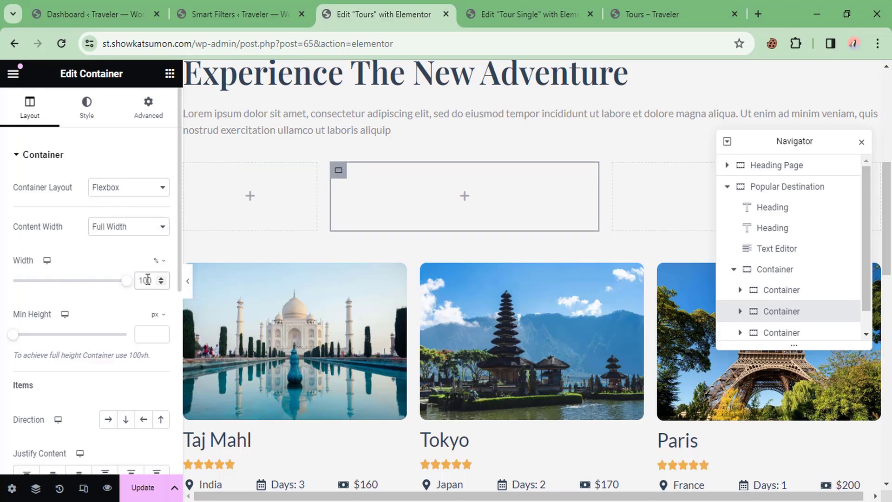
left_click(148, 279)
type("25")
left_click(505, 171)
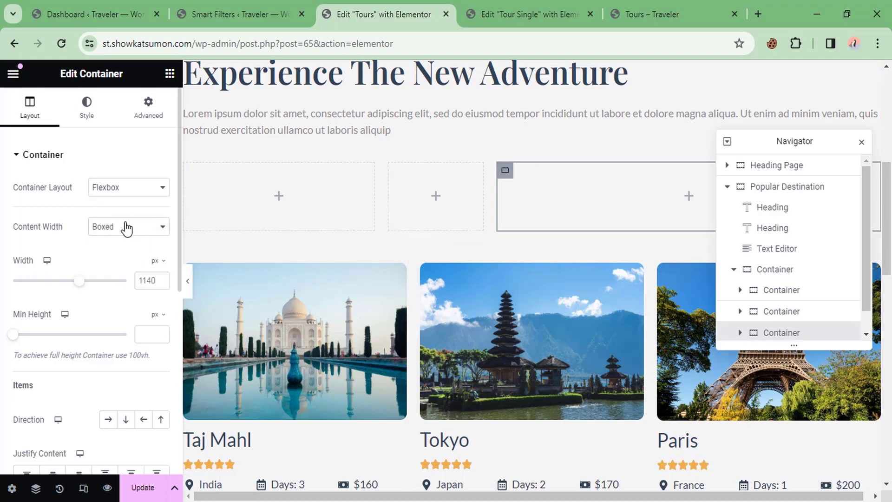
left_click(117, 228)
left_click(116, 249)
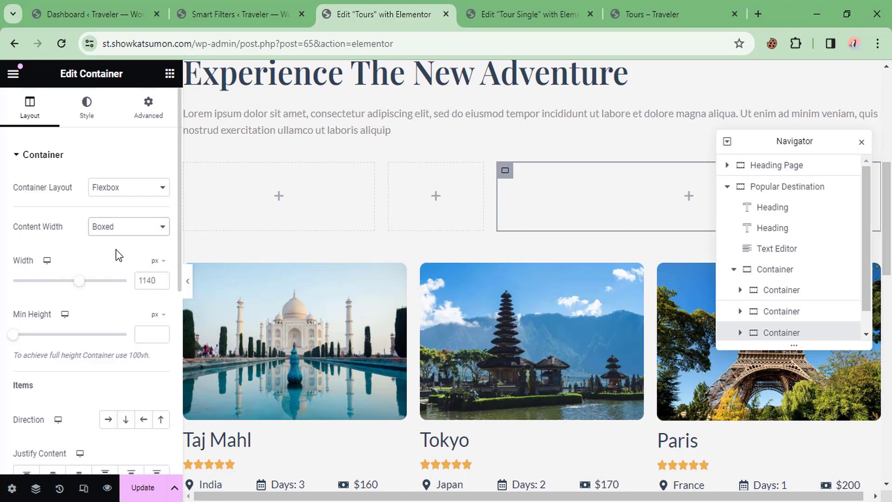
left_click(148, 278)
type("25")
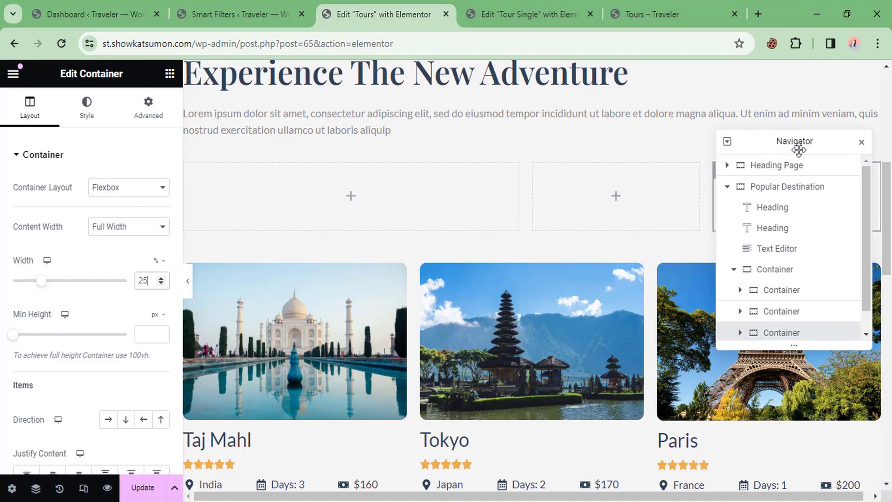
left_click(862, 143)
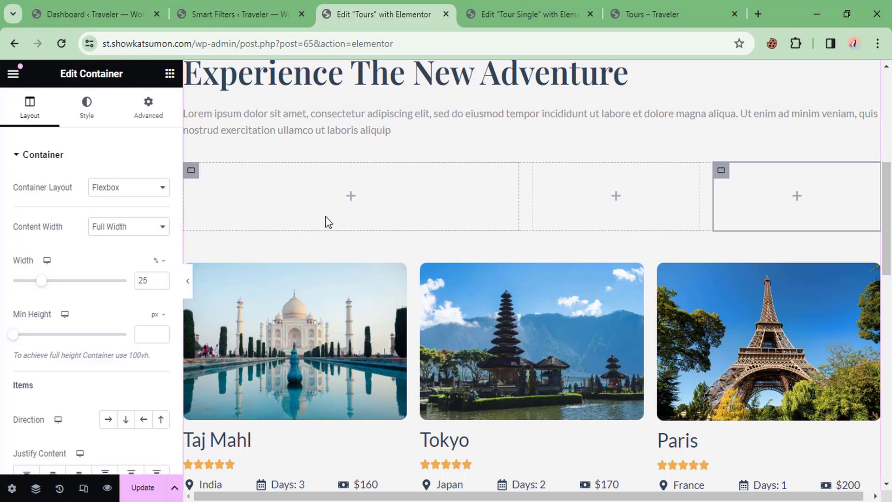
left_click(168, 74)
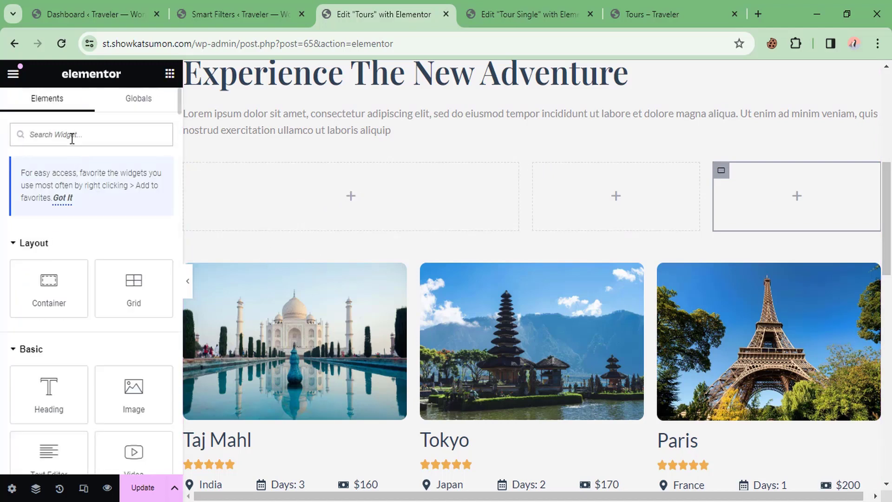
Step: Place a Select Filter in the first container using the Country - City filter for JetEngine
type("sele")
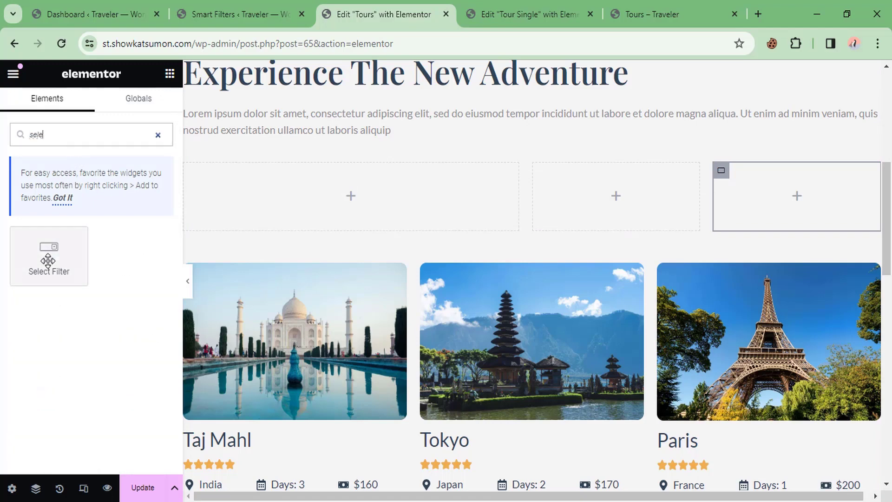
left_click_drag(49, 254, 342, 190)
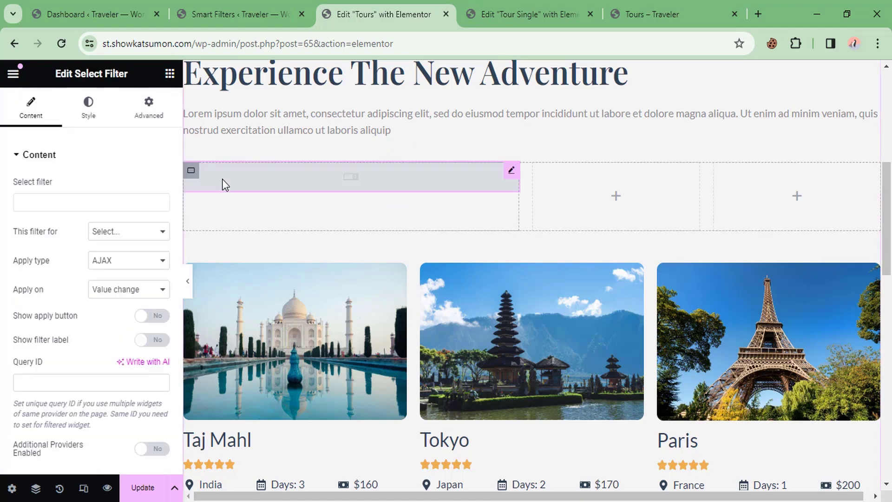
left_click(72, 204)
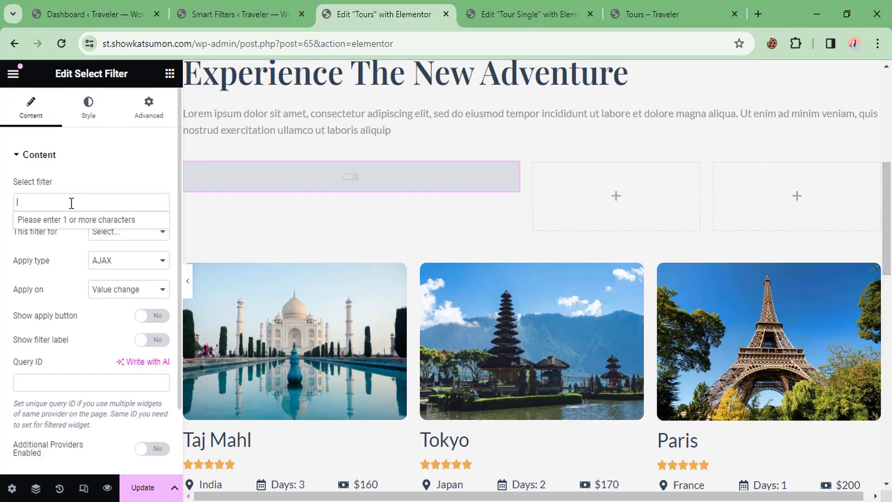
type("ci")
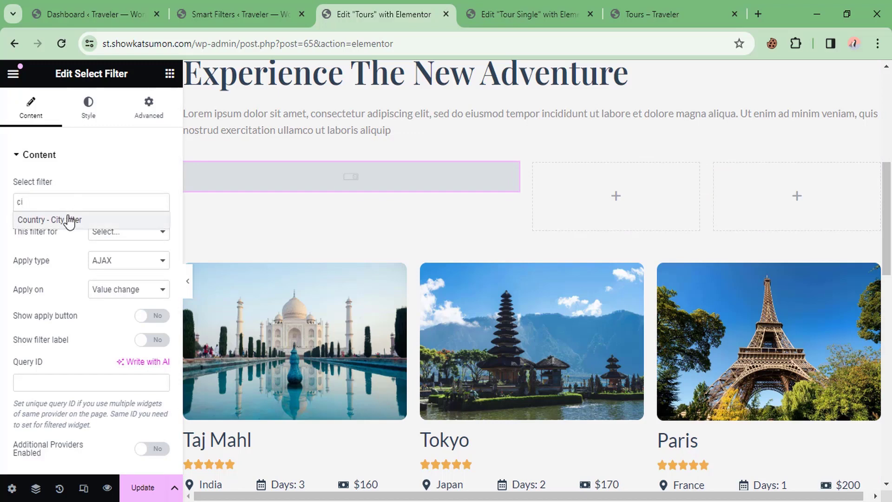
left_click(69, 219)
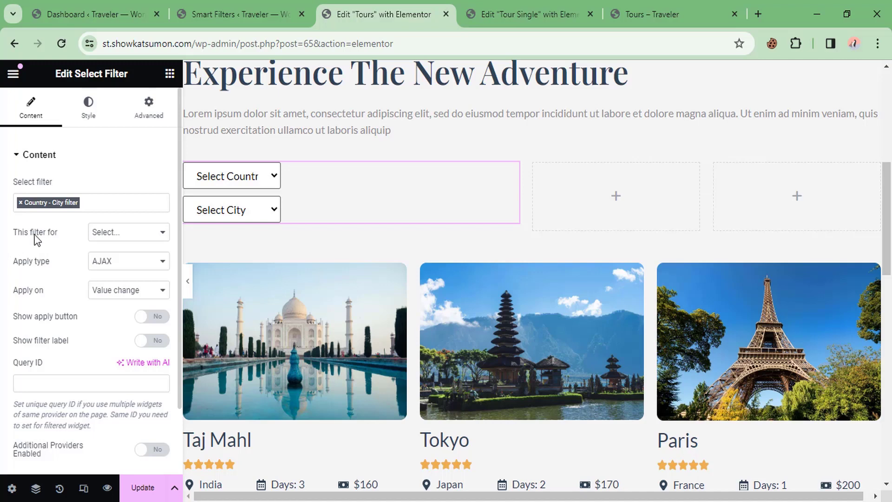
left_click(126, 234)
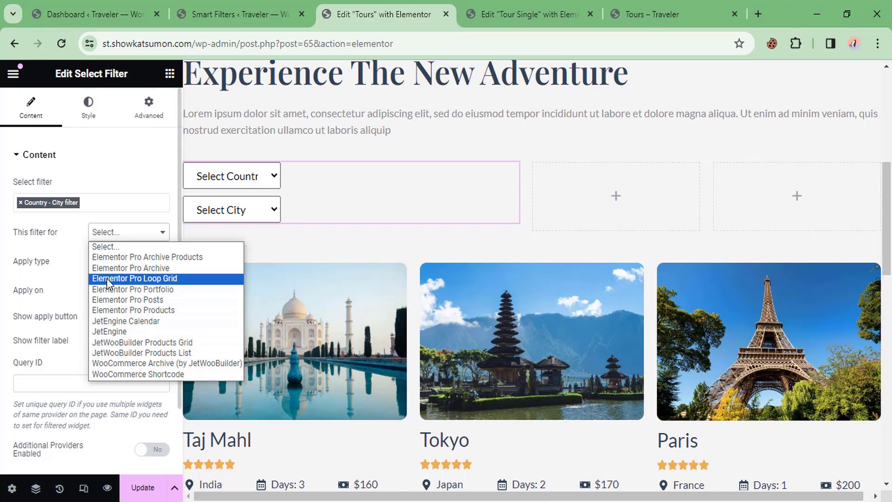
left_click(122, 331)
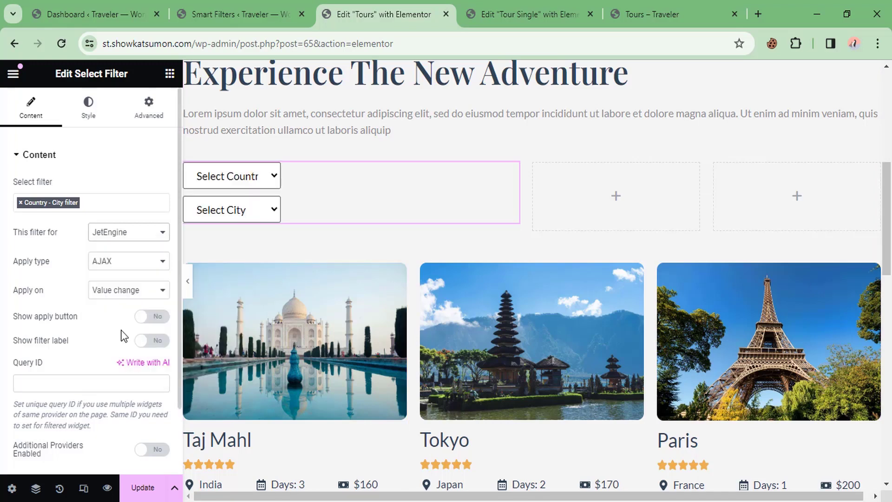
Step: Keep Apply on set to Value change and turn Show filter label on
left_click(140, 293)
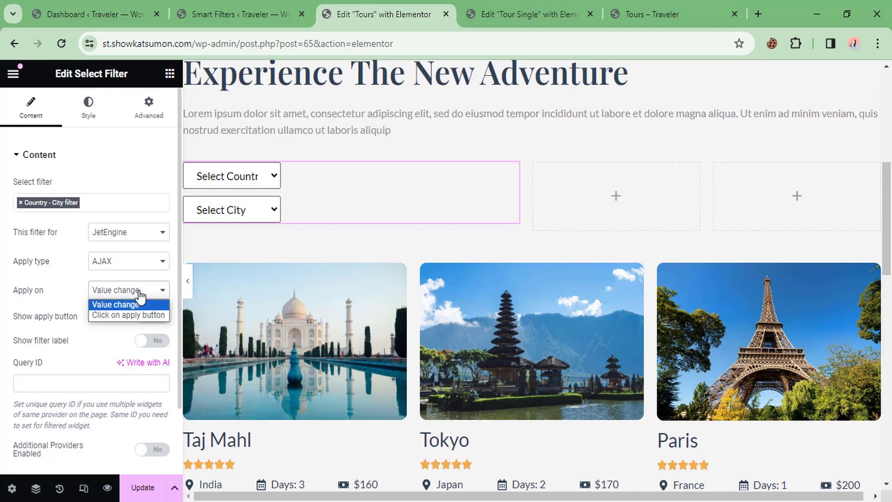
left_click(115, 305)
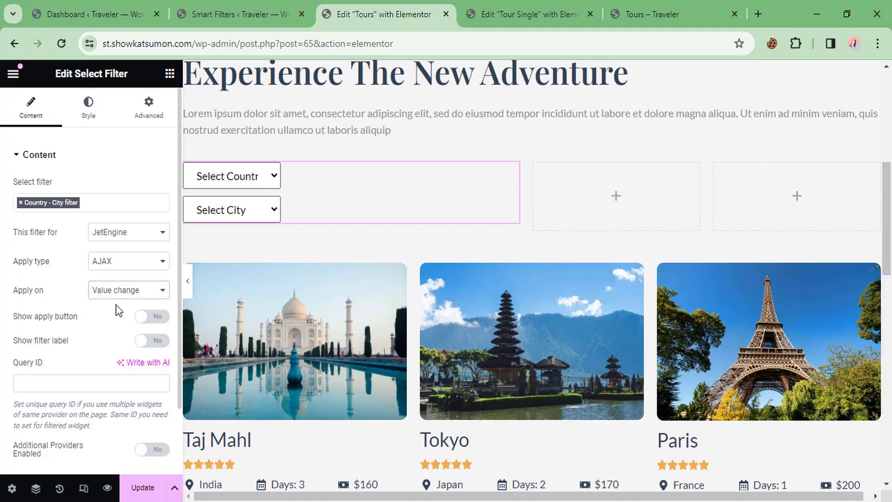
scroll(115, 304, "down", 2)
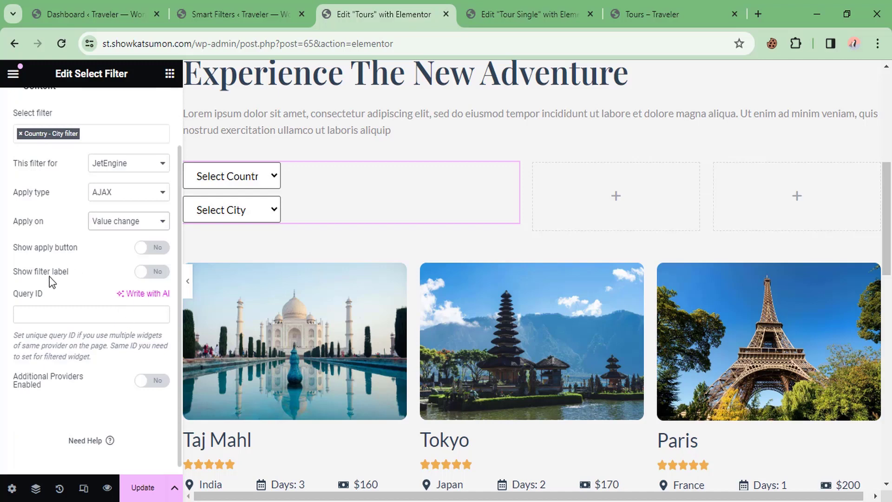
left_click(153, 274)
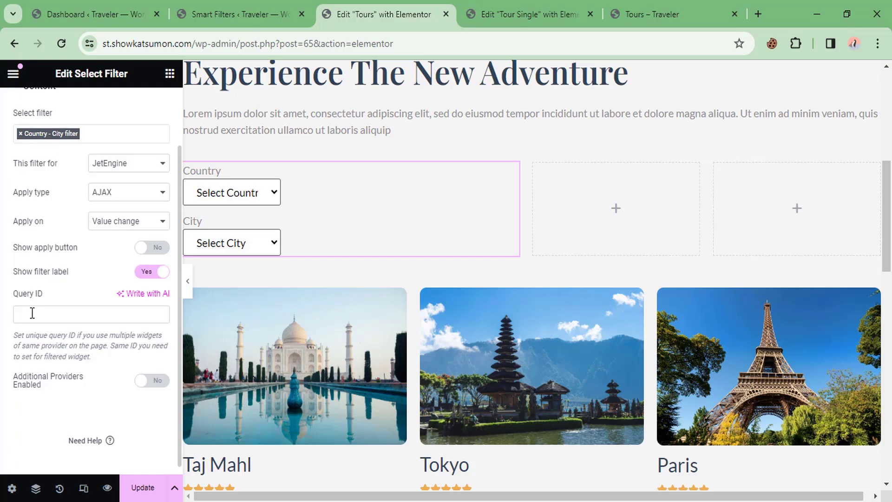
scroll(331, 262, "down", 2)
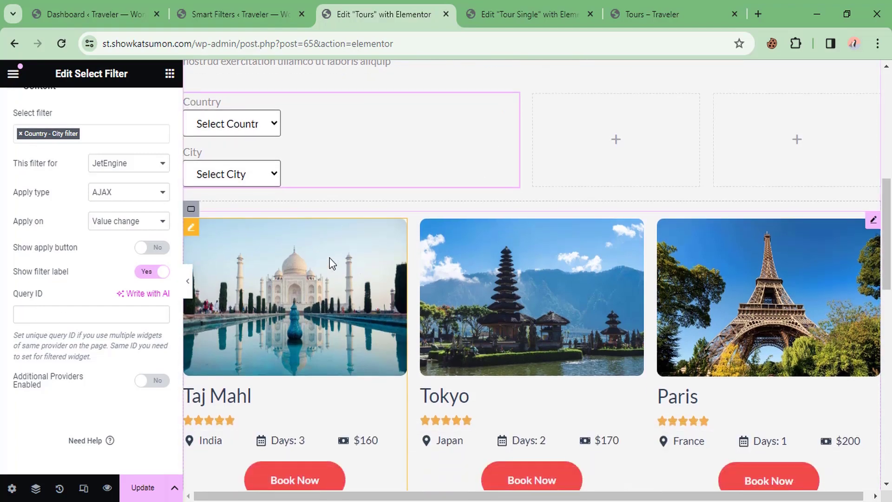
scroll(517, 258, "down", 8)
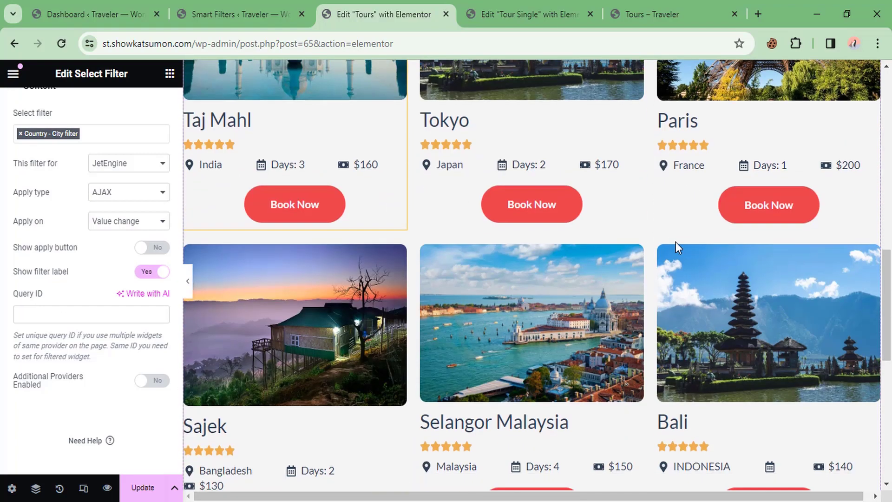
scroll(598, 239, "up", 4)
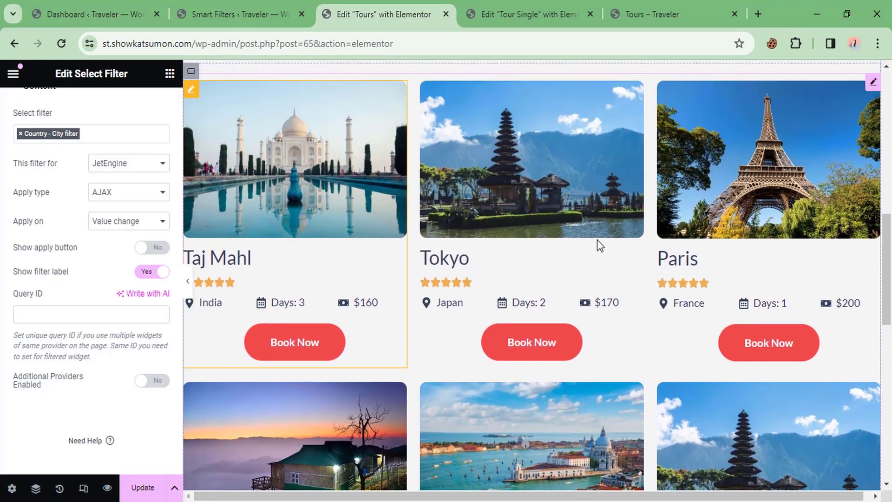
Step: Copy the tour listing grid's Advanced CSS ID, all-tour
left_click(347, 178)
left_click(153, 116)
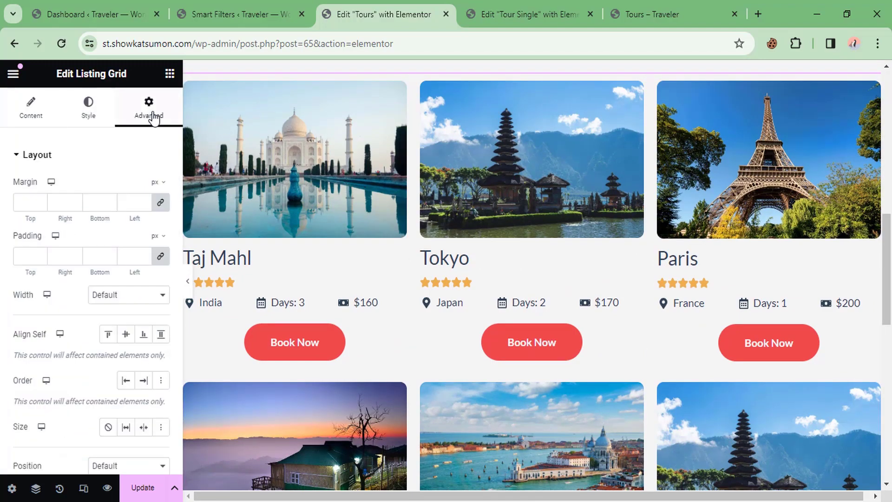
scroll(93, 358, "down", 5)
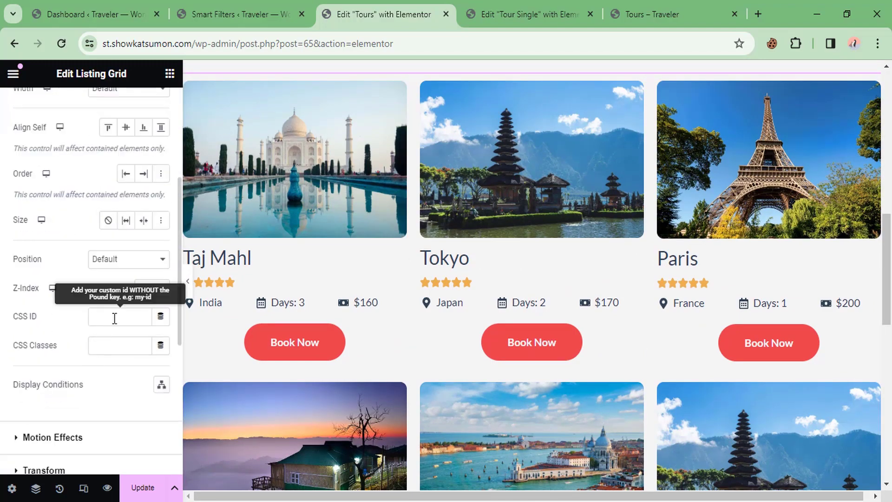
left_click(102, 315)
left_click_drag(116, 317, 65, 319)
key("ctrl+c")
scroll(254, 213, "up", 5)
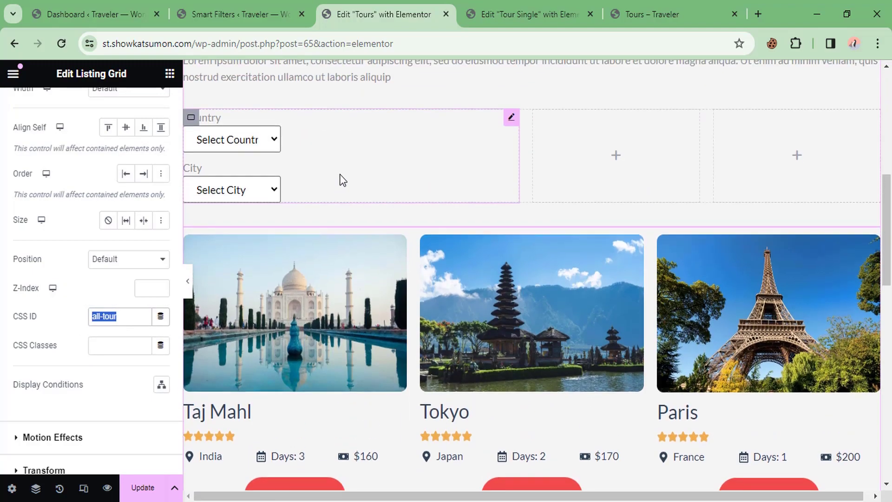
Step: Paste all-tour into the Country–City filter's Query ID field
left_click(253, 213)
scroll(40, 315, "down", 2)
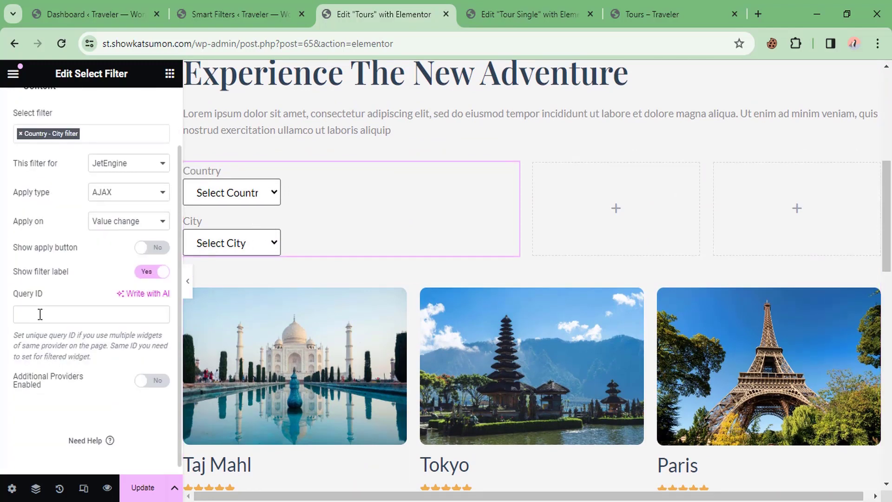
left_click(39, 313)
key("ctrl+v")
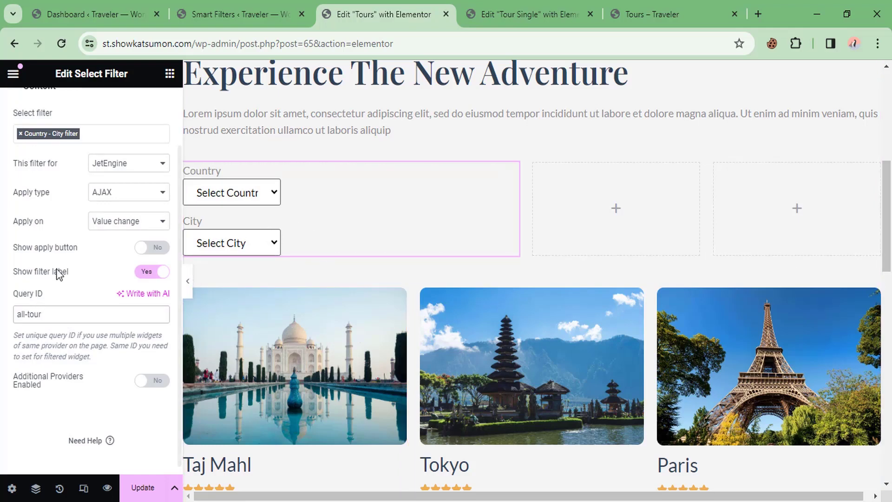
scroll(70, 260, "up", 3)
Step: Clear the 150 px select width, set Grouped Filters Position to Line, and Group Item Width to 100%
left_click(87, 114)
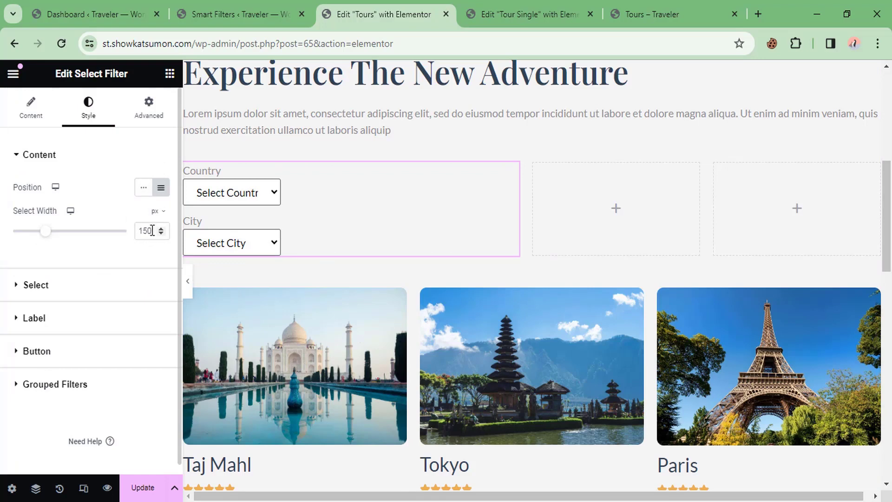
left_click_drag(154, 231, 121, 239)
key("BackSpace")
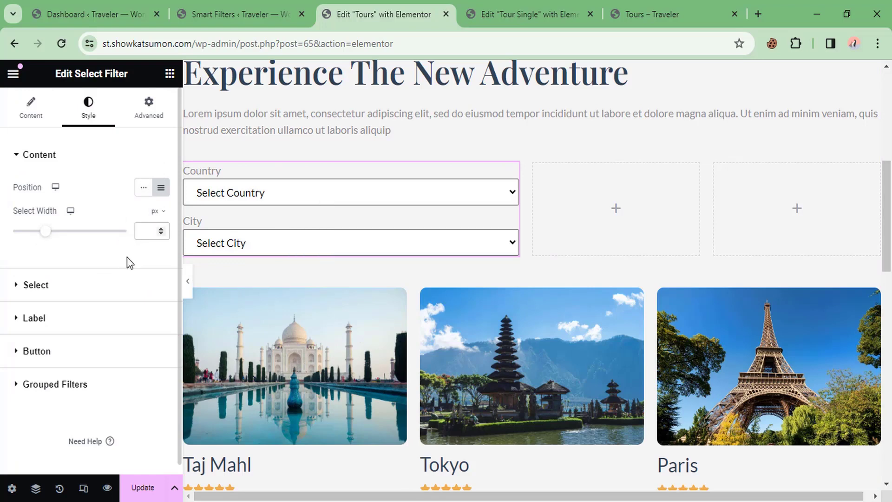
scroll(213, 216, "down", 3)
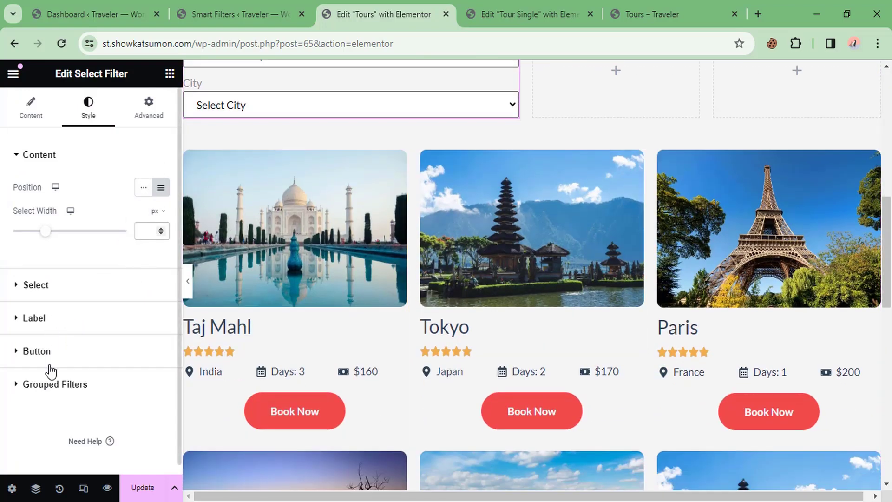
left_click(77, 388)
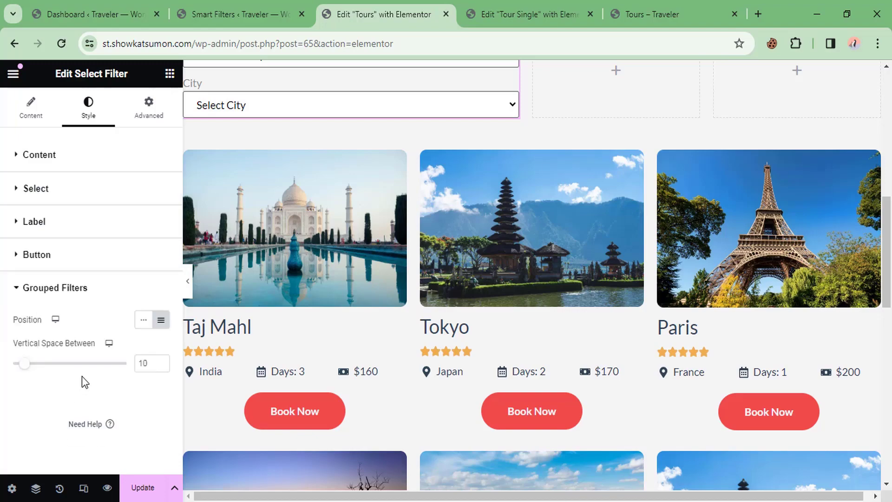
left_click(144, 320)
scroll(299, 266, "up", 4)
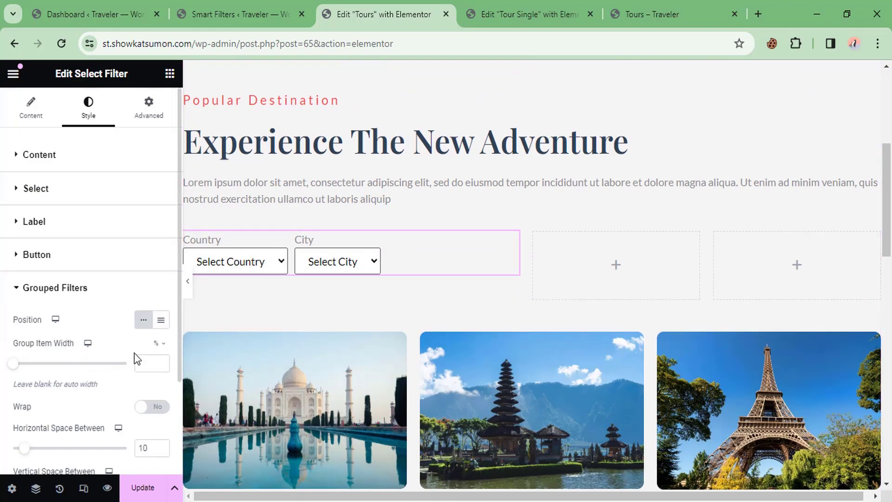
left_click(149, 360)
type("100")
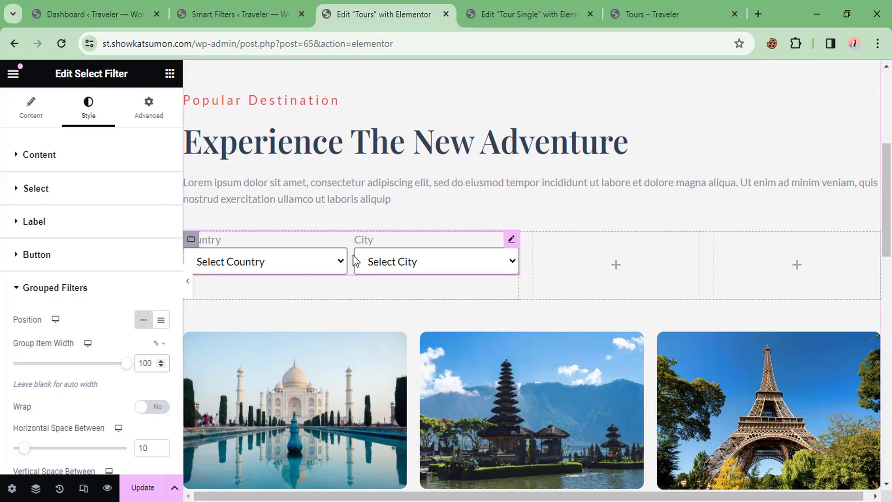
scroll(352, 256, "down", 1)
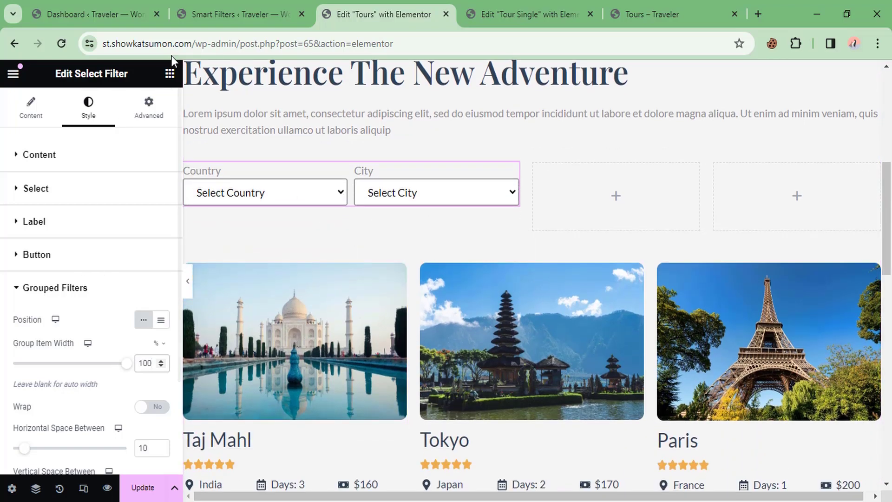
left_click(170, 75)
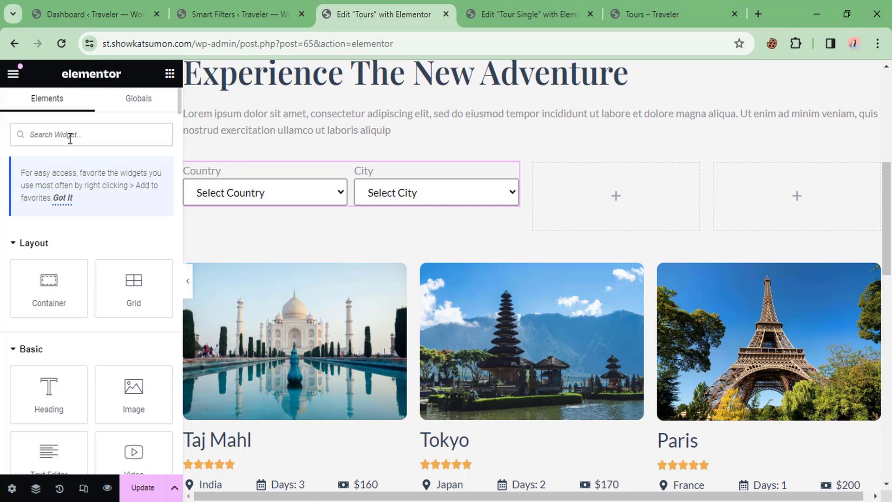
Step: Add a Select Filter using Day Filter, targeting JetEngine with query ID all-tour
type("sele")
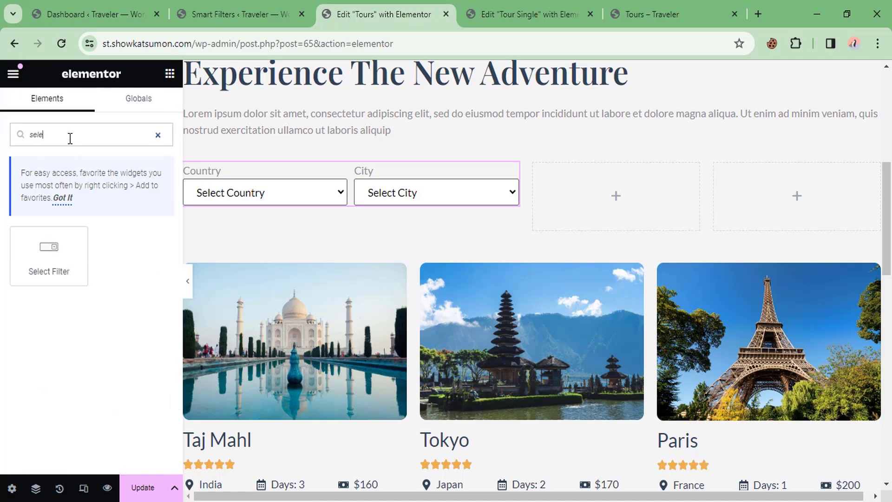
left_click_drag(56, 239, 623, 191)
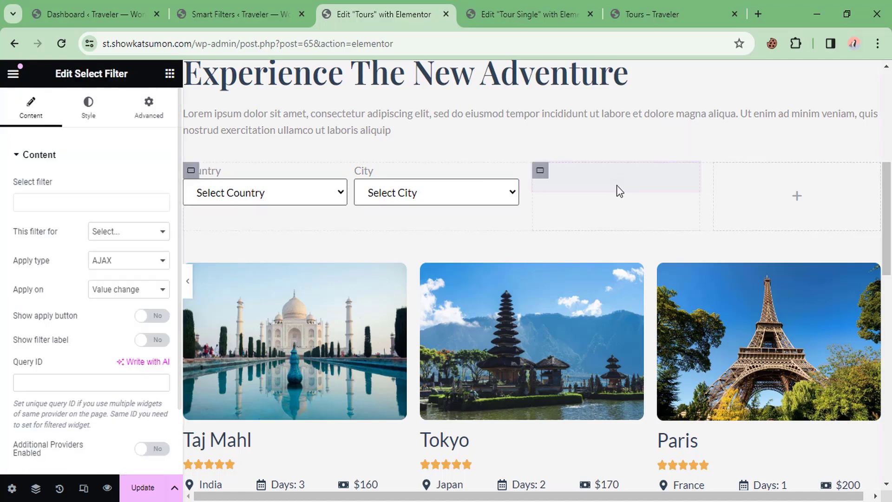
left_click(62, 199)
type("day")
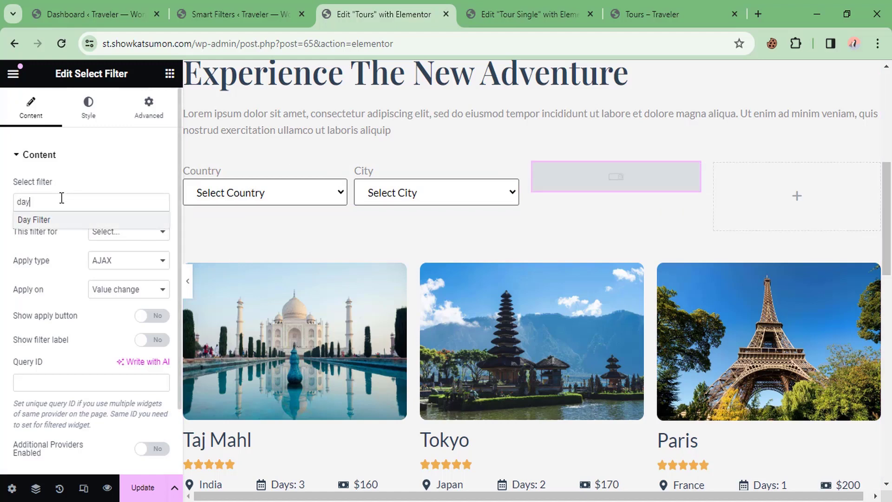
left_click(40, 220)
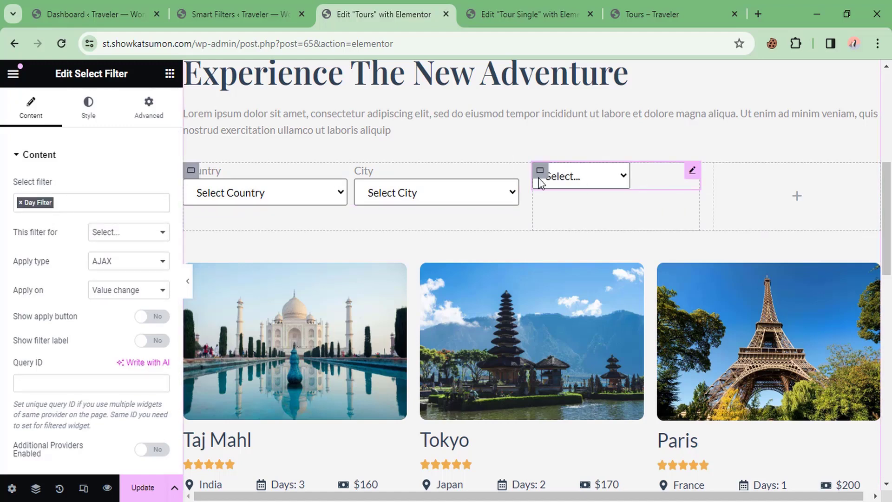
left_click(119, 234)
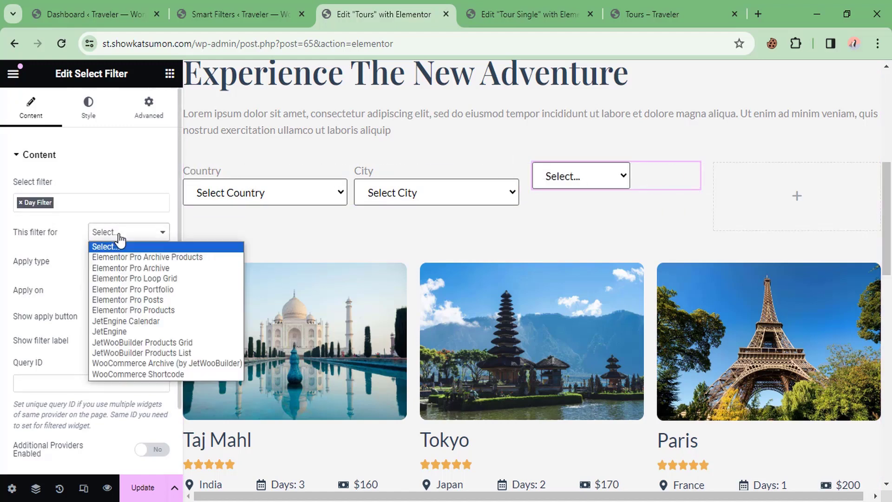
left_click(117, 331)
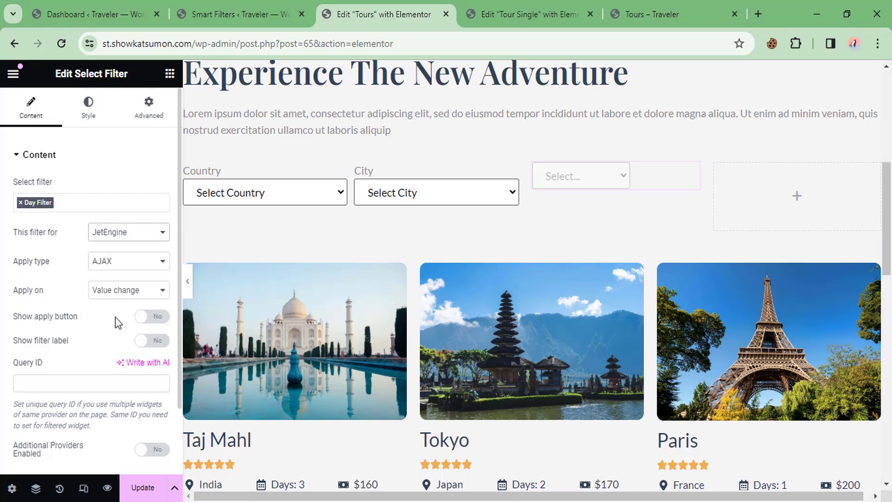
left_click(50, 381)
type("all-tour")
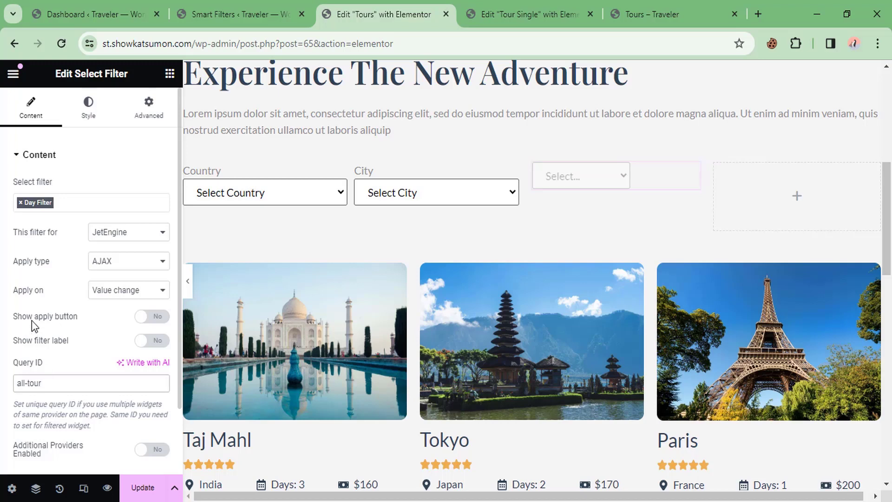
Step: Clear the day filter's 150 px width, show its label, and preview the day options
left_click(88, 105)
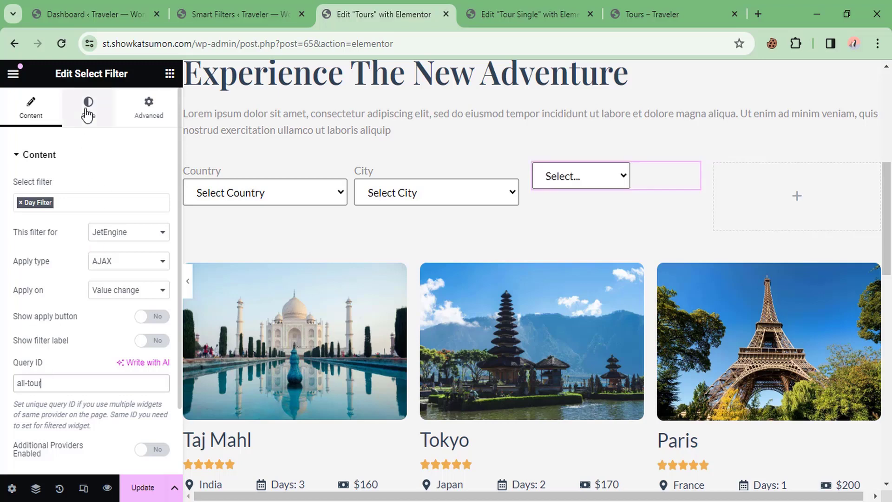
left_click_drag(168, 233, 118, 228)
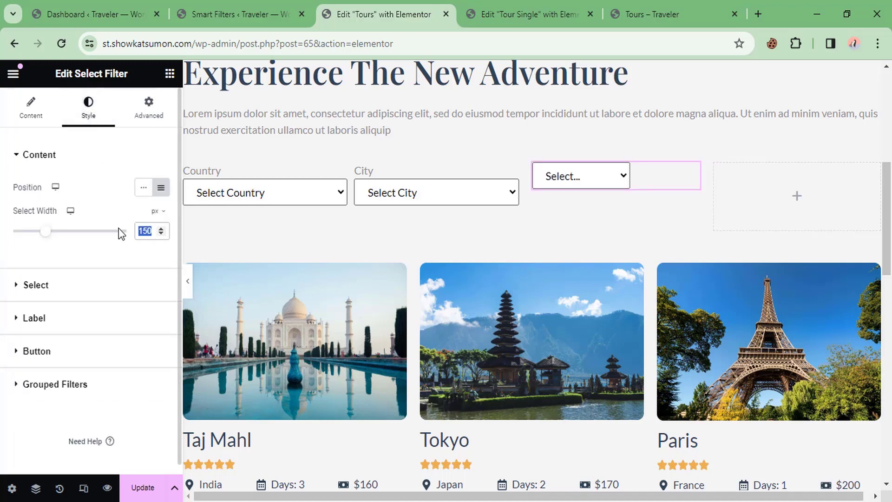
key("BackSpace")
left_click(22, 116)
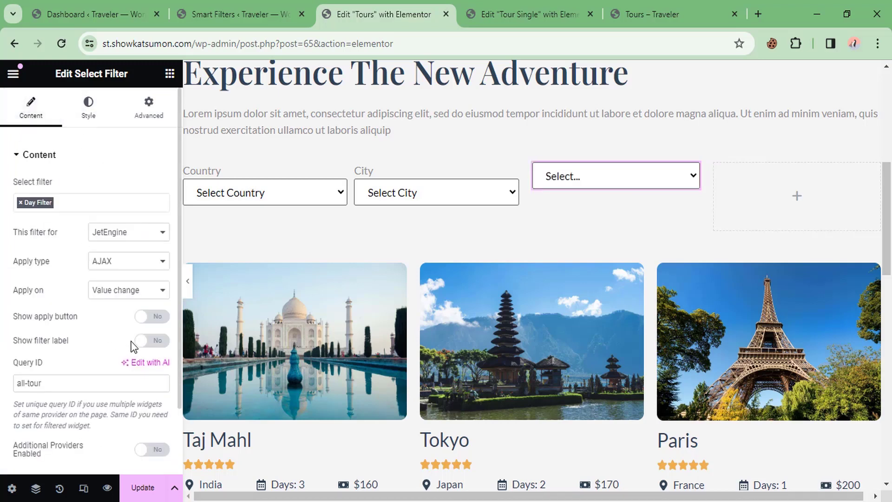
left_click(152, 340)
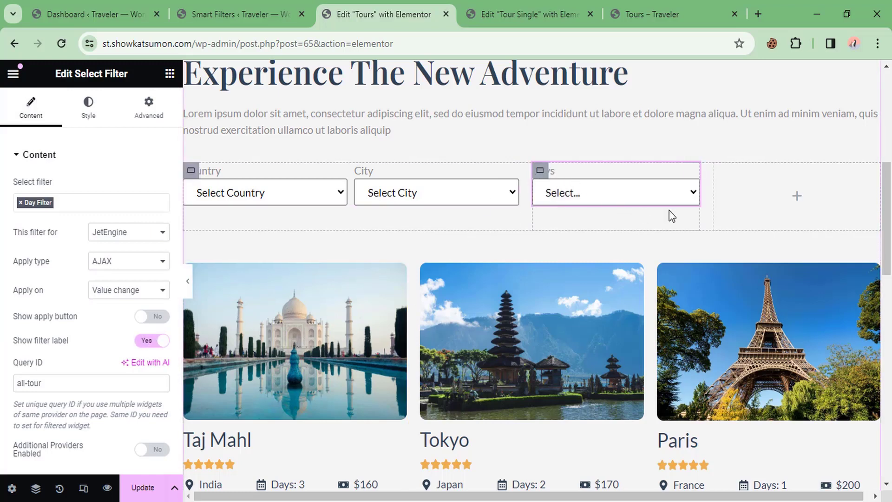
left_click(600, 195)
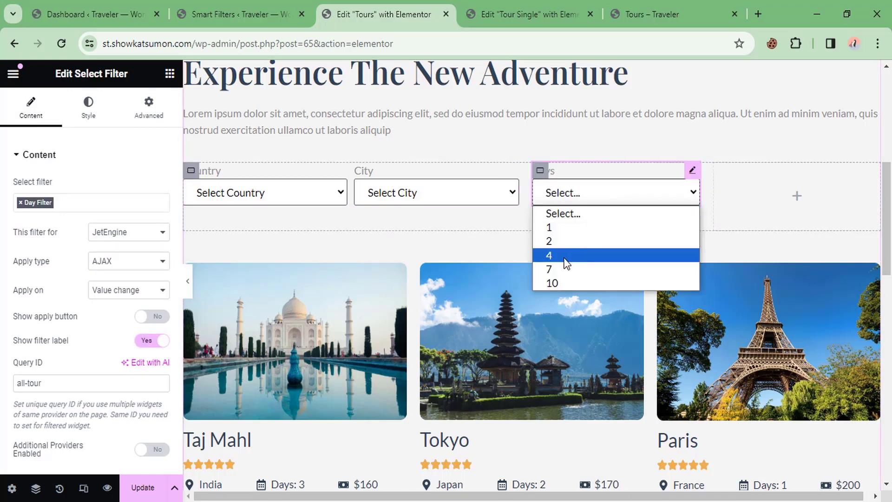
left_click(579, 191)
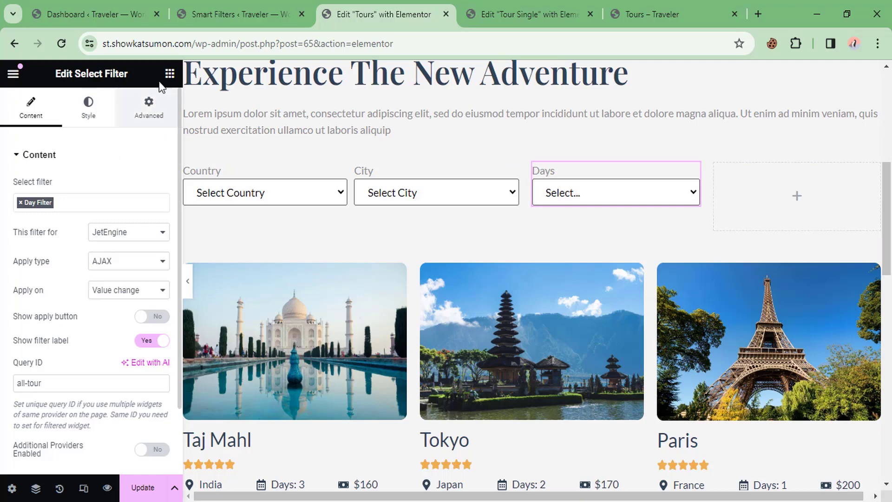
left_click(170, 74)
Step: Drop a Range Filter widget into the empty column and assign it the Price Filter
left_click(62, 134)
type("rang")
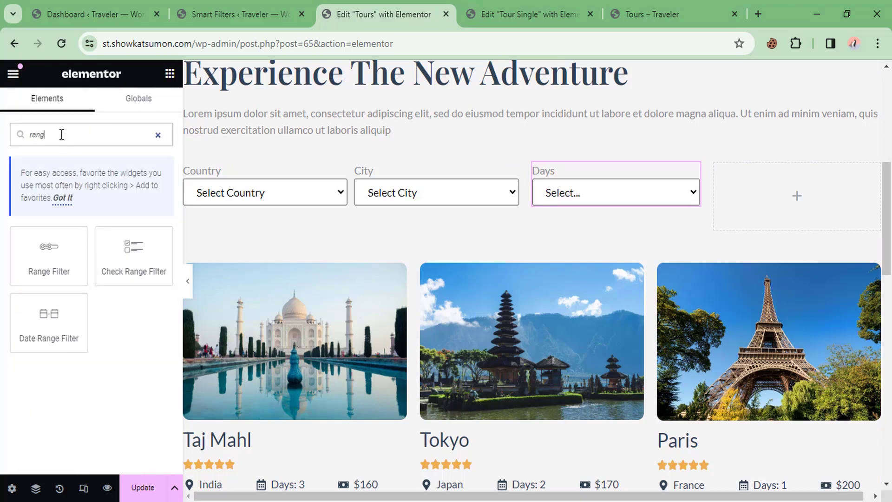
left_click_drag(46, 251, 757, 196)
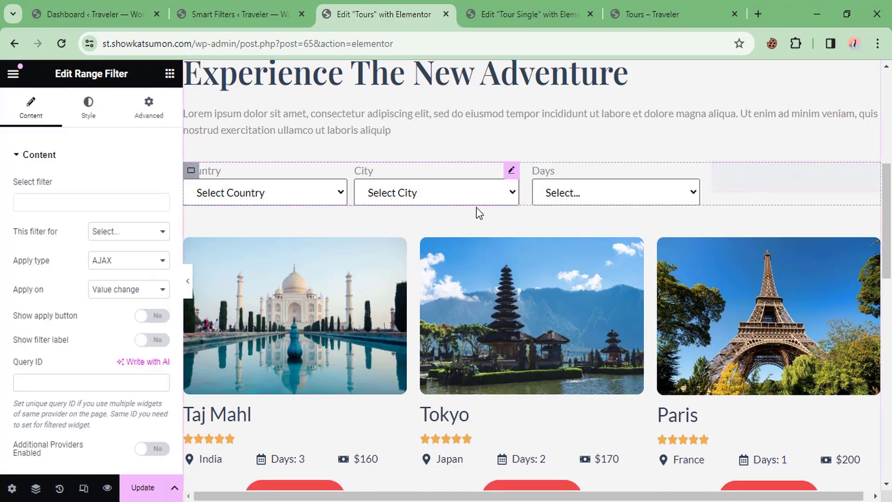
left_click(77, 204)
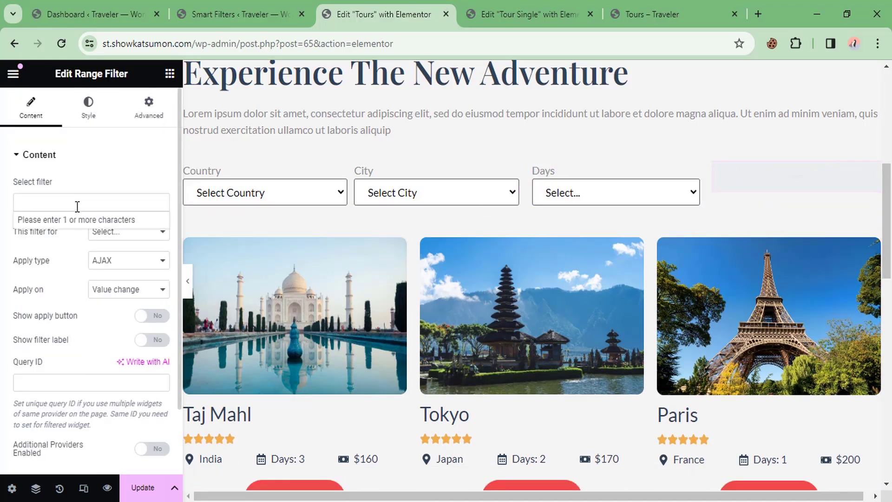
type("pri")
left_click(40, 221)
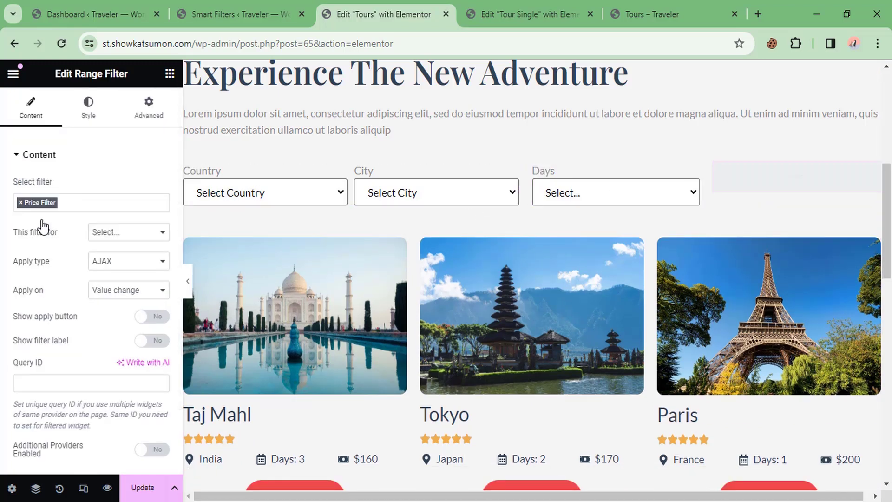
Step: Point the price slider at JetEngine with query ID all-tour, show its label, and update the page
left_click(126, 233)
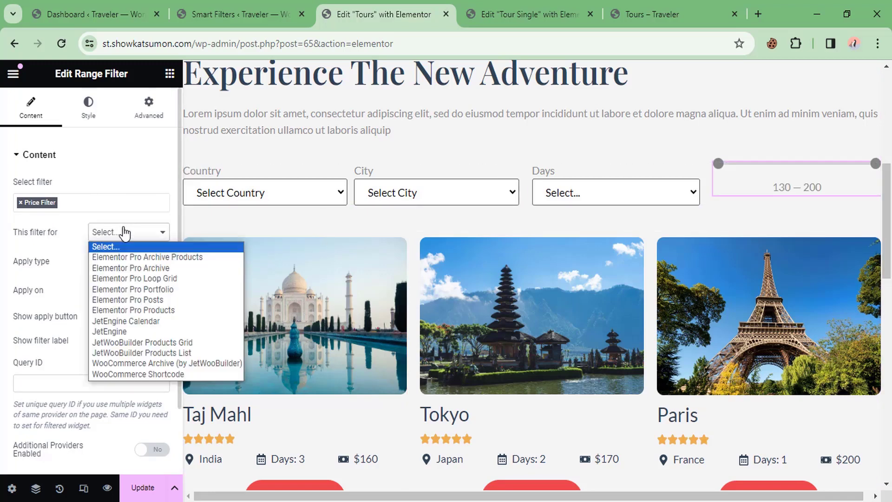
left_click(111, 330)
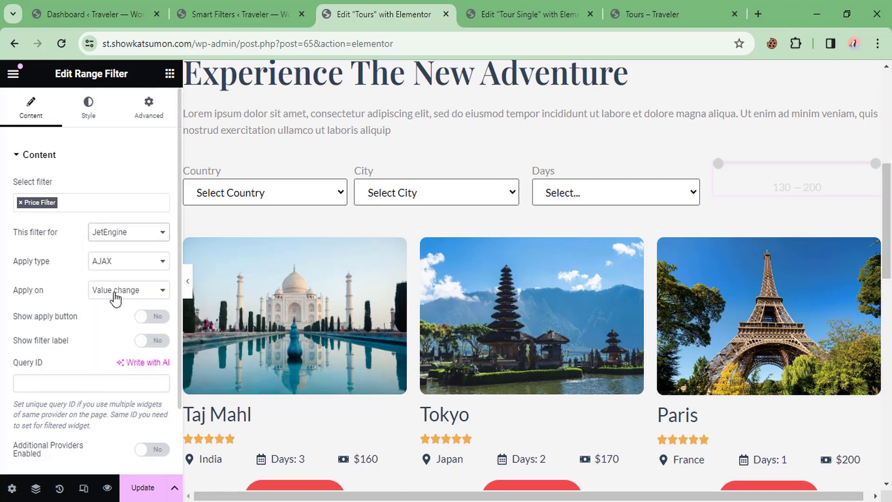
left_click(150, 340)
left_click(63, 381)
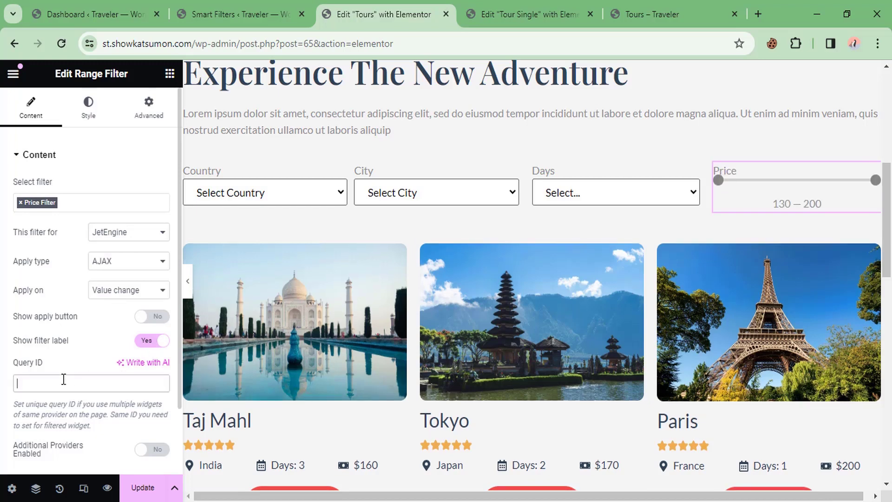
type("all-")
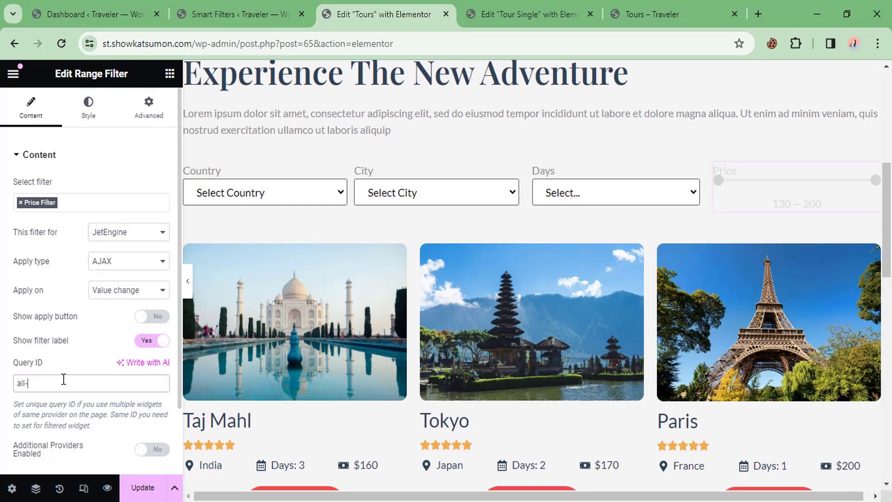
type("tour")
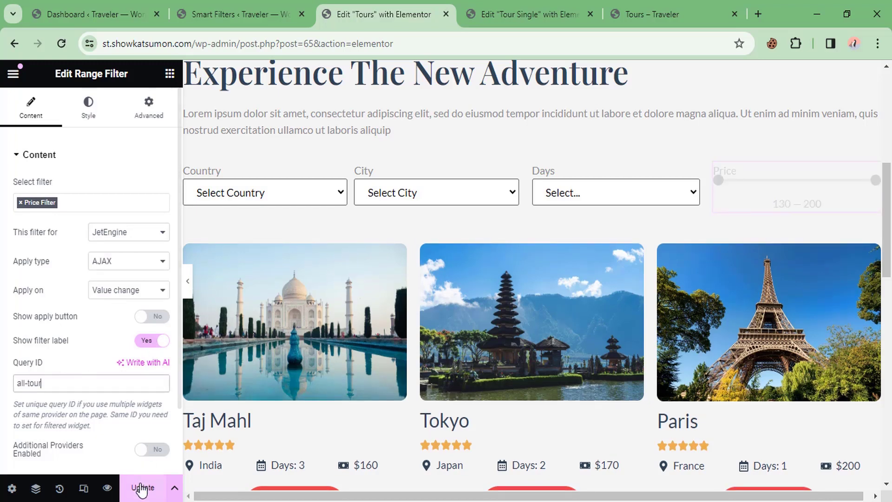
left_click(142, 488)
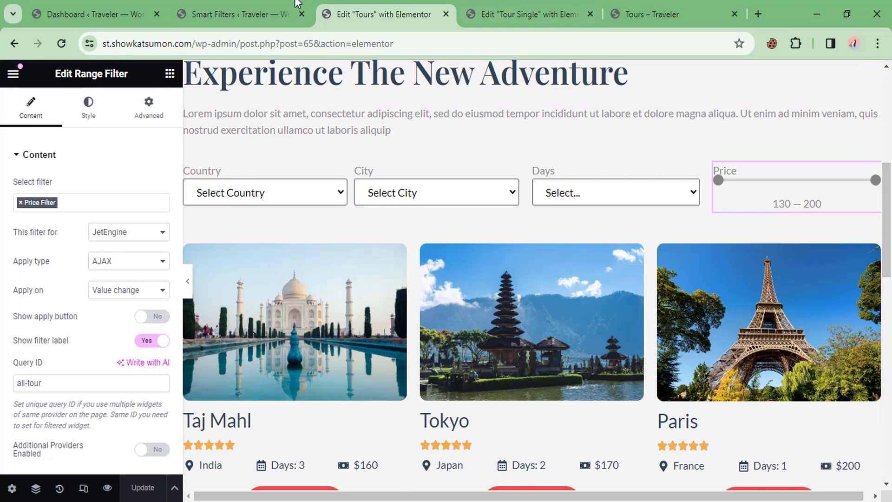
left_click(274, 12)
Step: Open the live Tours page in a new tab and filter to Bangladesh, city Rangamati
middle_click(64, 74)
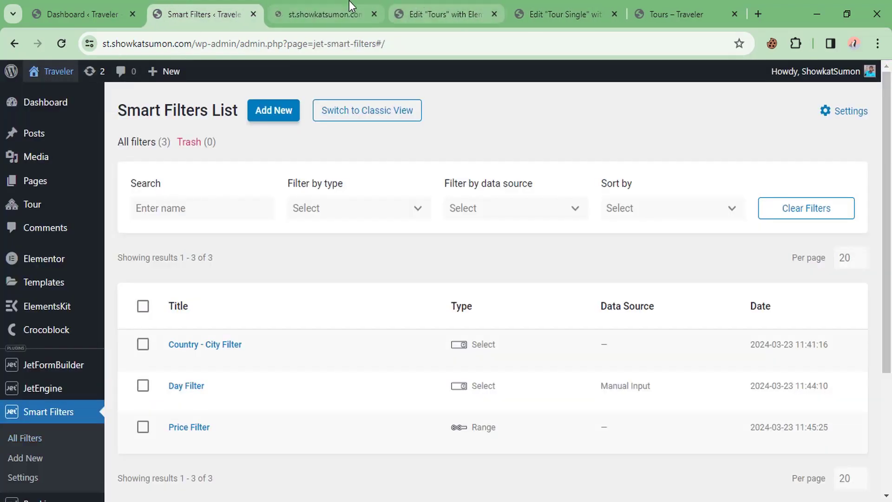
left_click(349, 4)
scroll(335, 252, "down", 7)
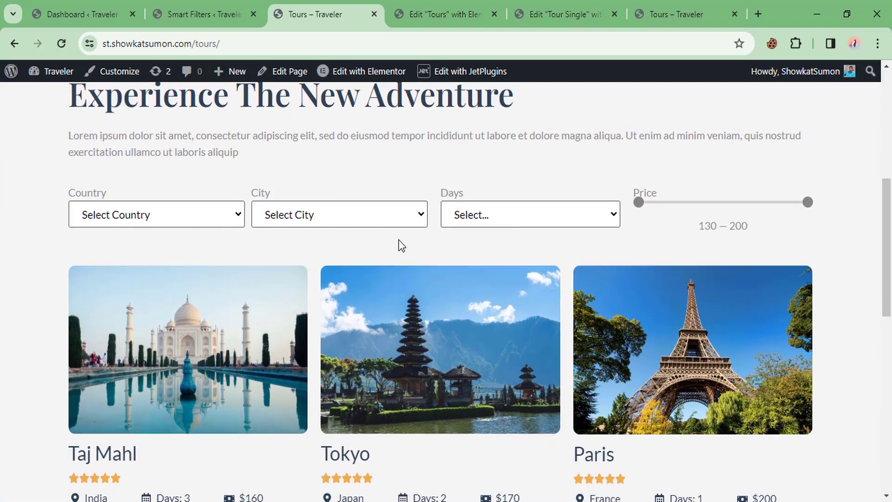
scroll(398, 241, "down", 2)
left_click(116, 146)
left_click(98, 181)
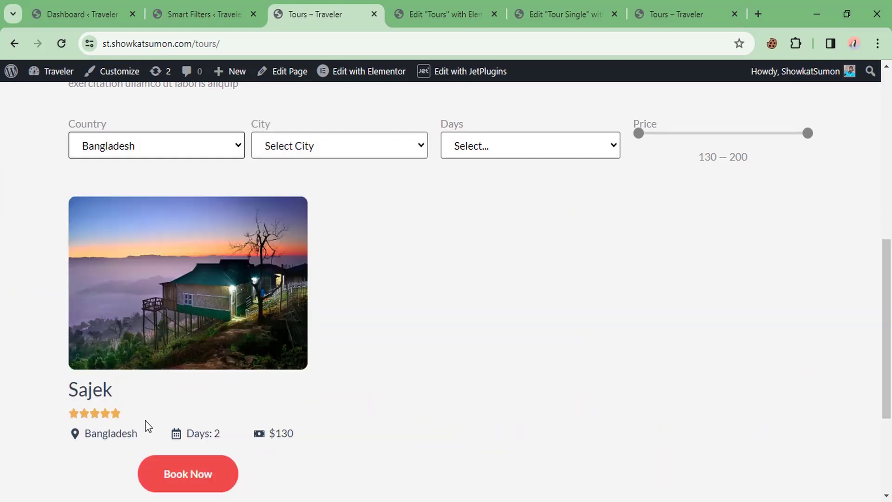
left_click(314, 148)
left_click(291, 181)
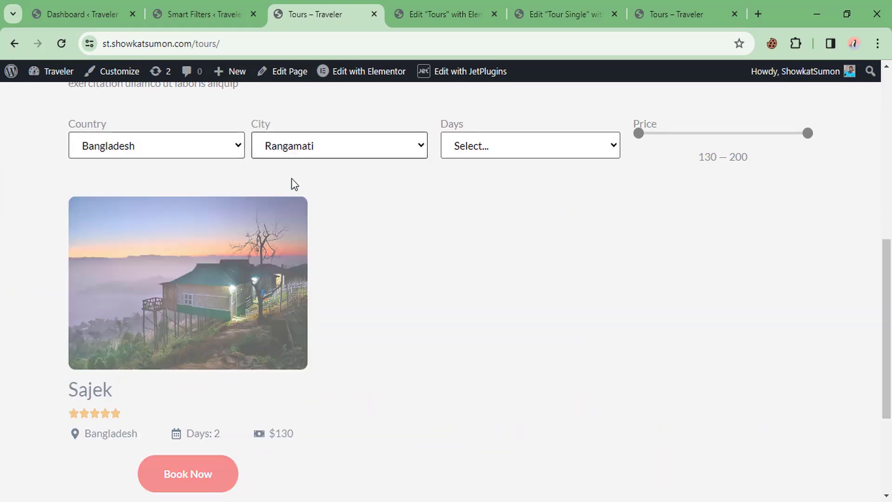
Step: Try the Days filter with 2 days, then 4 days, nudging the price slider
left_click(510, 147)
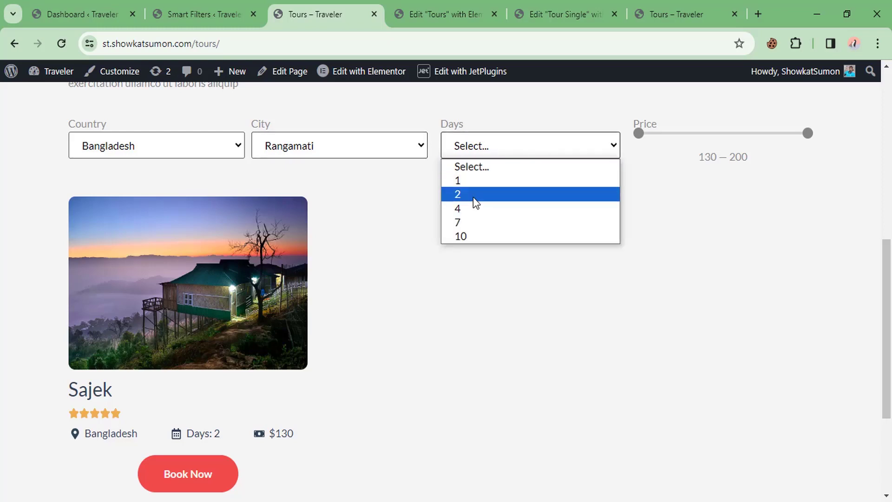
left_click(471, 194)
left_click_drag(226, 434, 199, 434)
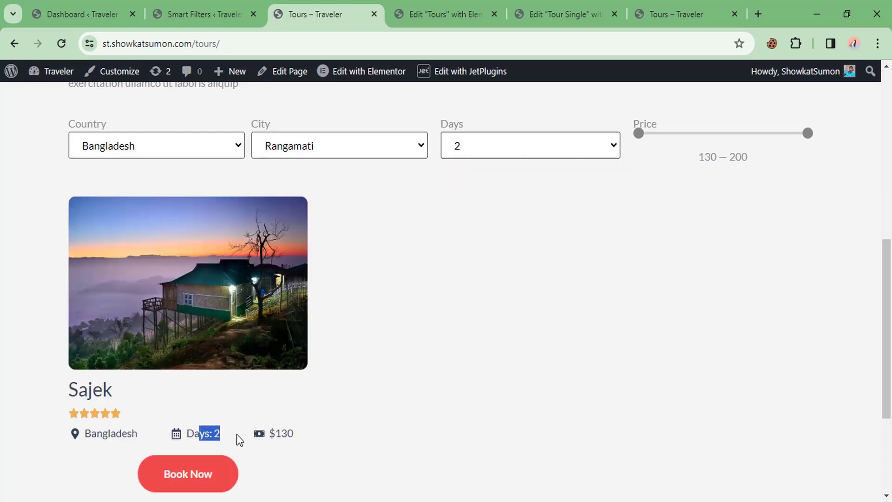
left_click(463, 148)
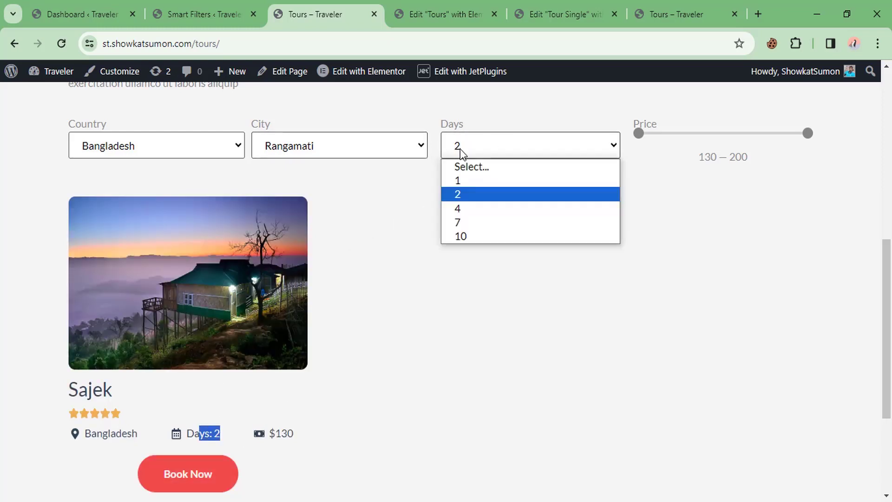
left_click(460, 207)
Step: Clear the Country and Days filters and narrow the price range to 150 — 200
left_click(172, 274)
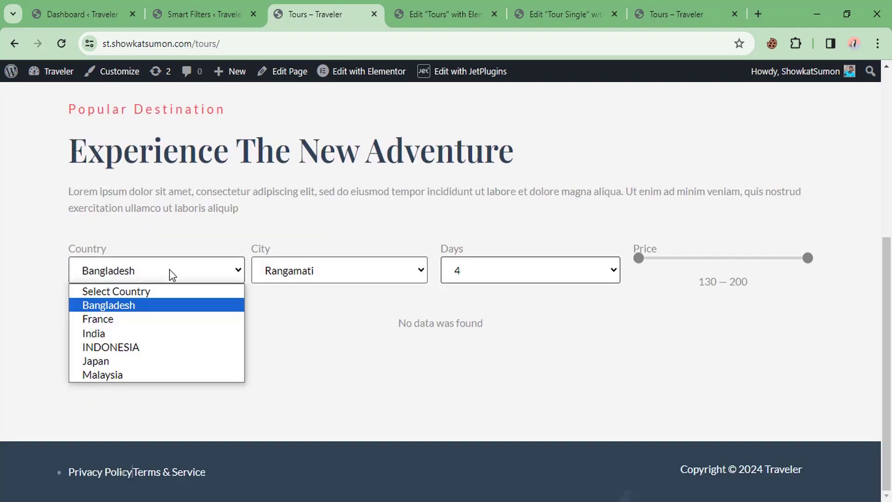
left_click(127, 288)
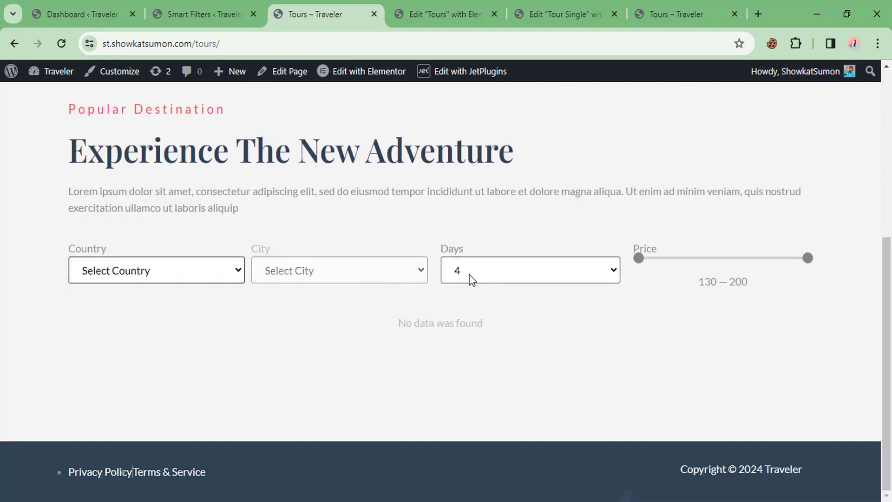
left_click(472, 278)
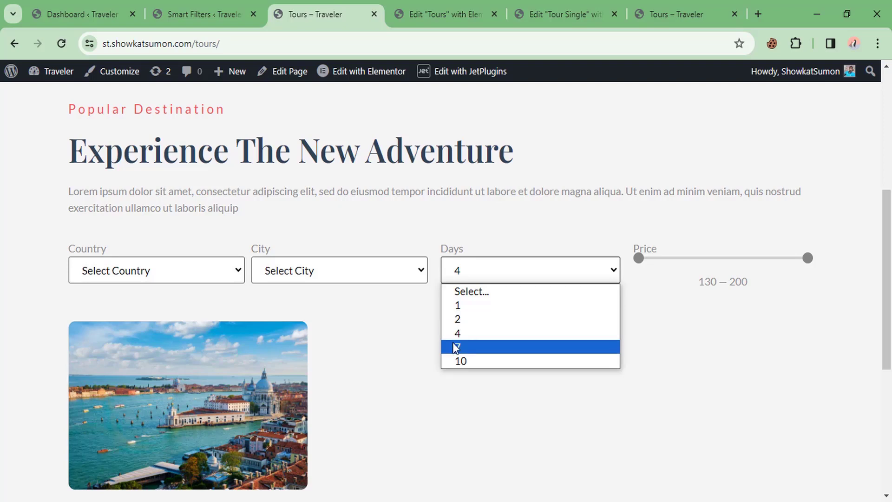
scroll(315, 292, "down", 3)
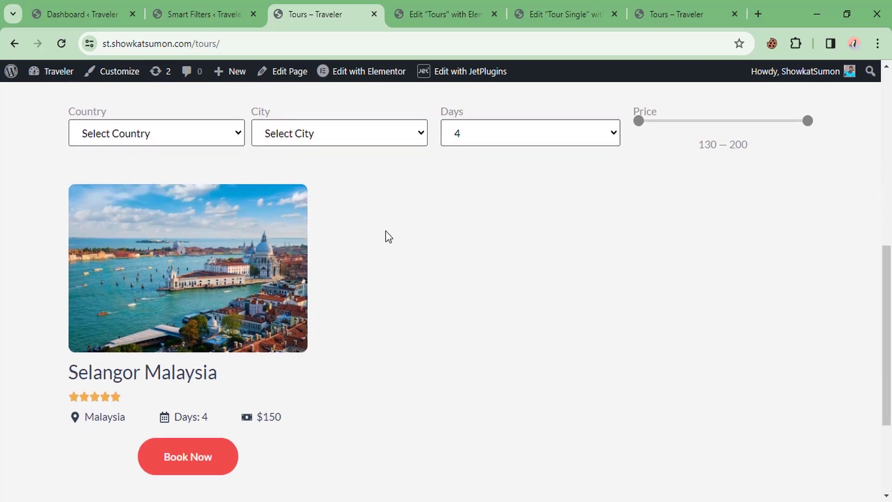
scroll(385, 237, "up", 2)
left_click(530, 202)
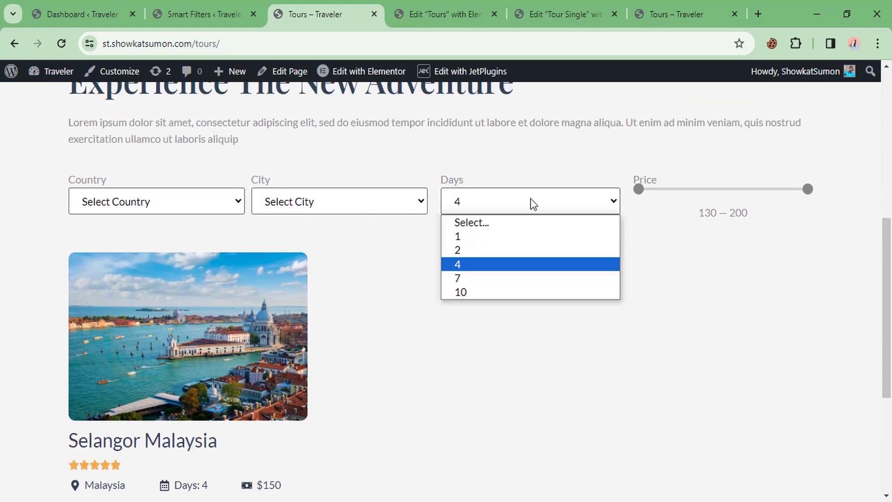
left_click(521, 222)
left_click_drag(639, 189, 687, 189)
scroll(442, 255, "down", 2)
scroll(332, 244, "up", 1)
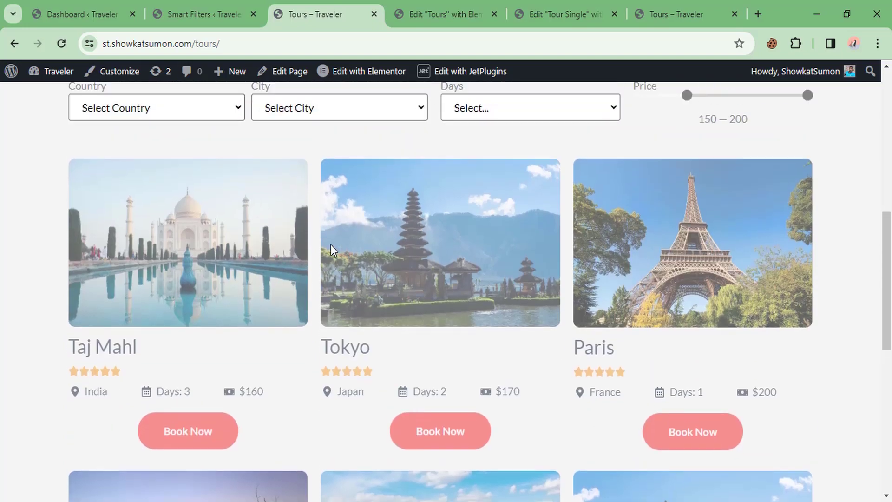
scroll(344, 260, "down", 2)
scroll(335, 283, "down", 3)
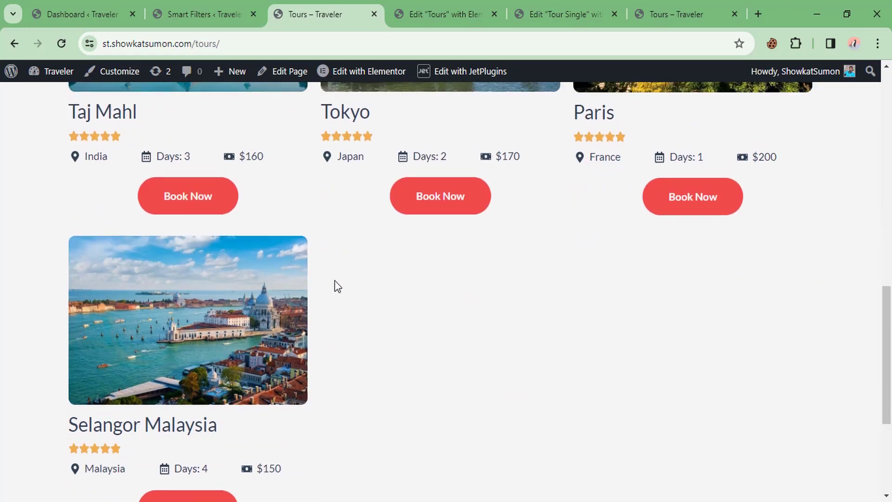
scroll(334, 283, "up", 5)
scroll(331, 284, "up", 3)
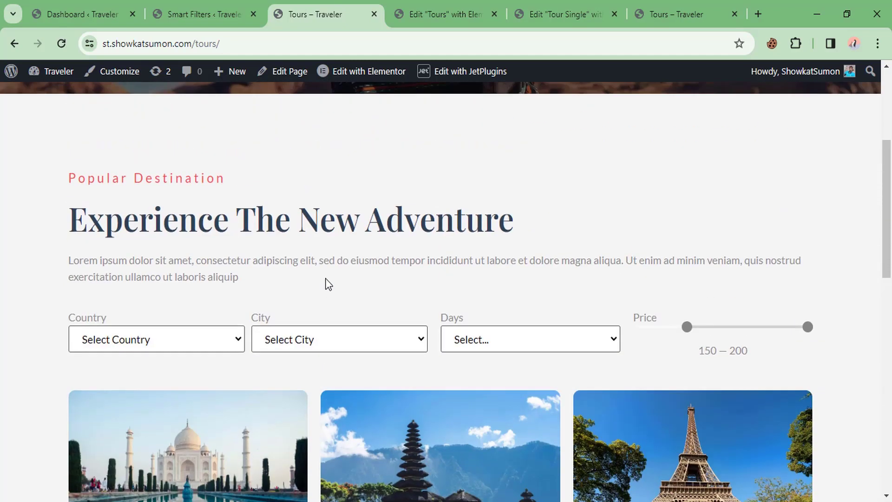
scroll(329, 284, "up", 3)
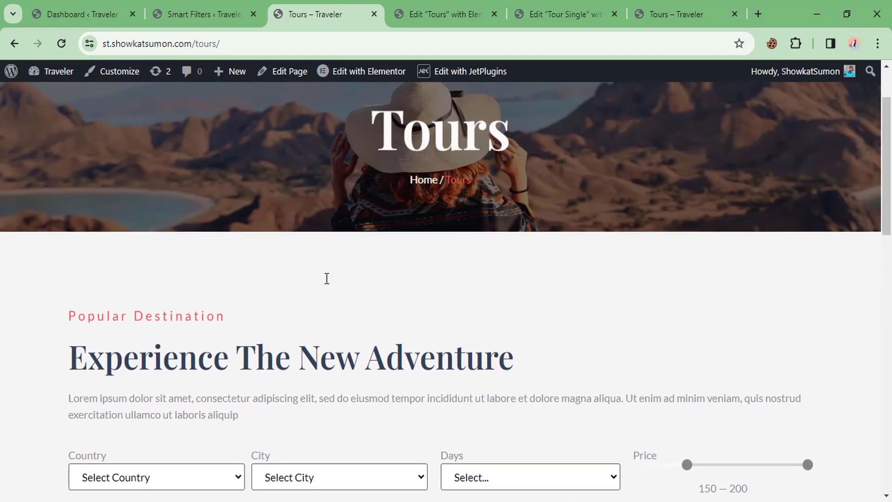
scroll(328, 285, "up", 2)
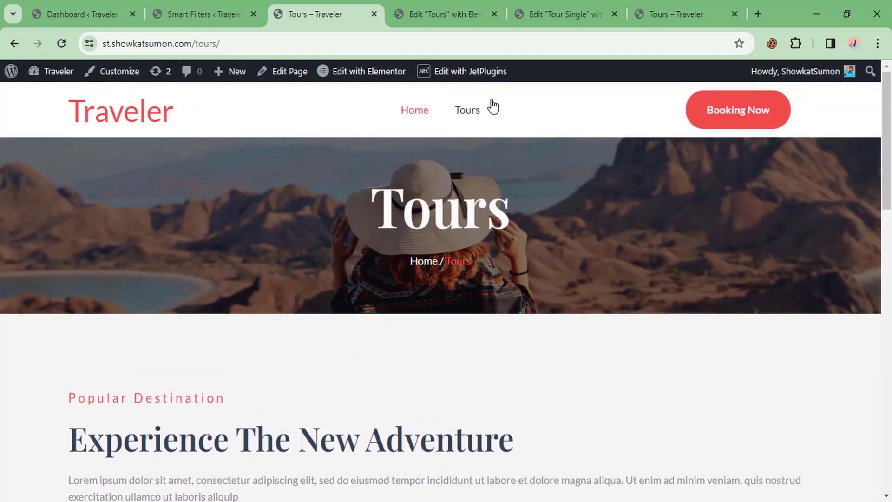
Step: Open the Home page in Elementor and select the empty section below the hero
left_click(416, 118)
left_click(407, 77)
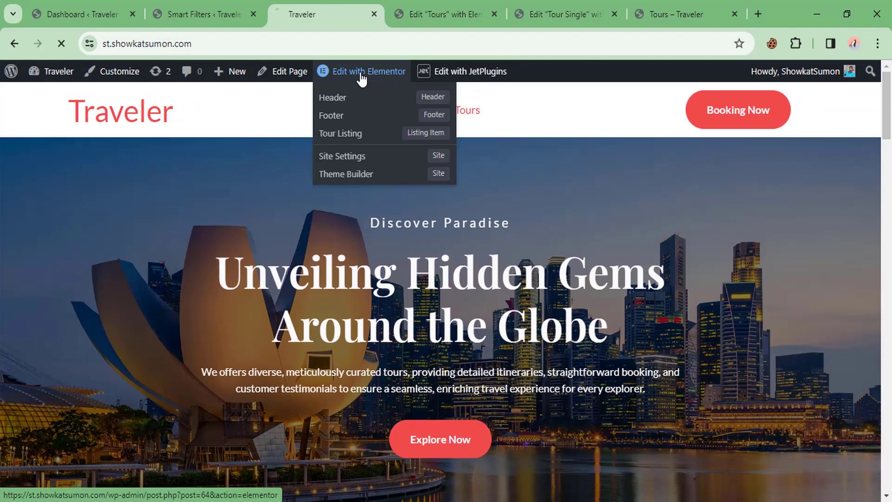
scroll(439, 247, "down", 5)
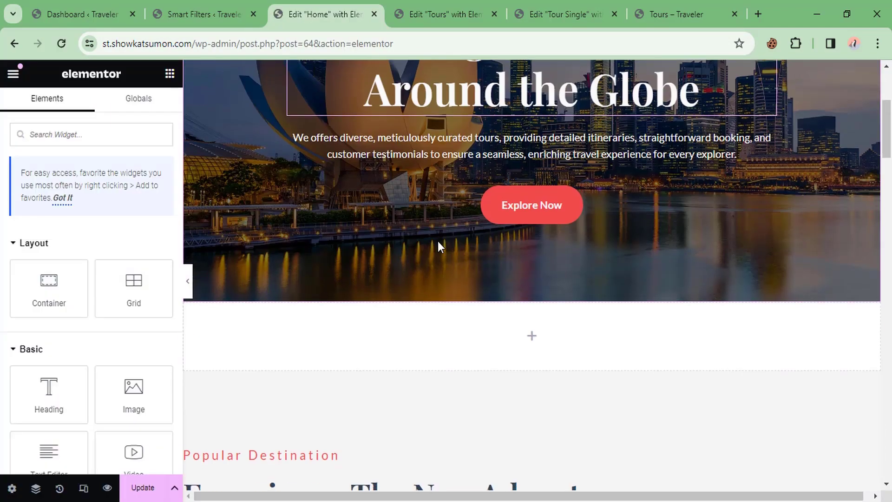
left_click(497, 284)
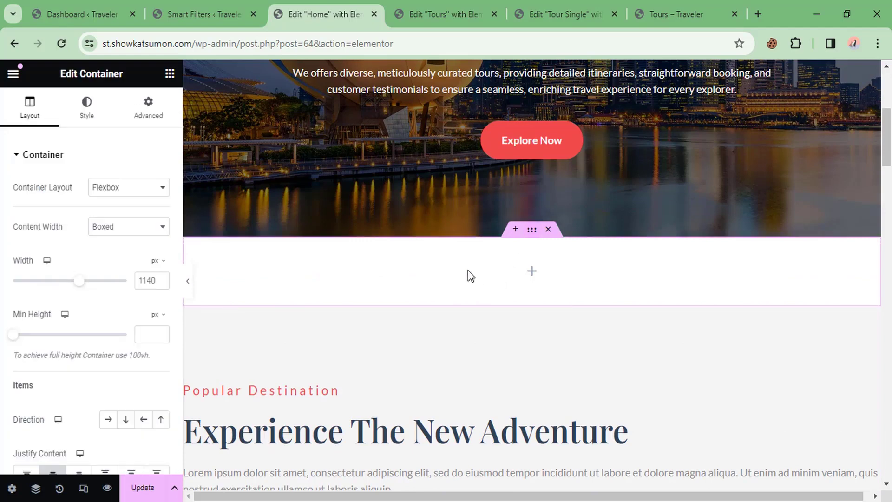
Step: Add a full-width container below the hero with Row direction
left_click(168, 74)
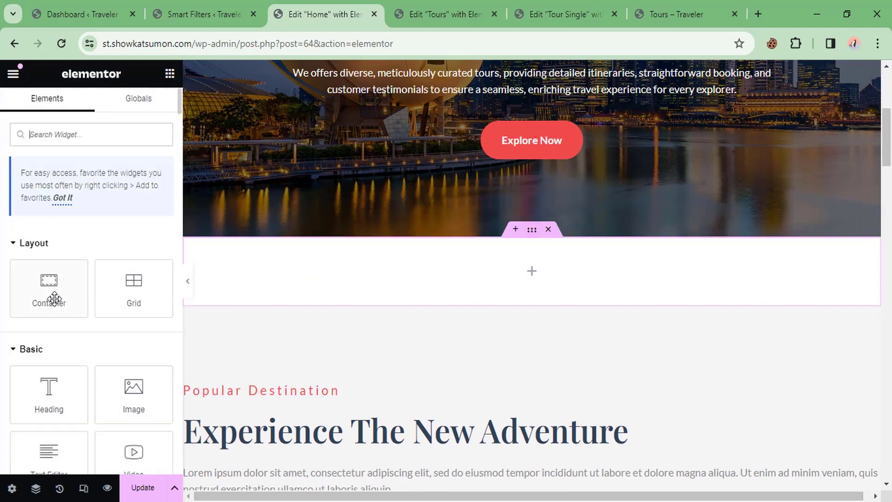
left_click_drag(49, 293, 292, 265)
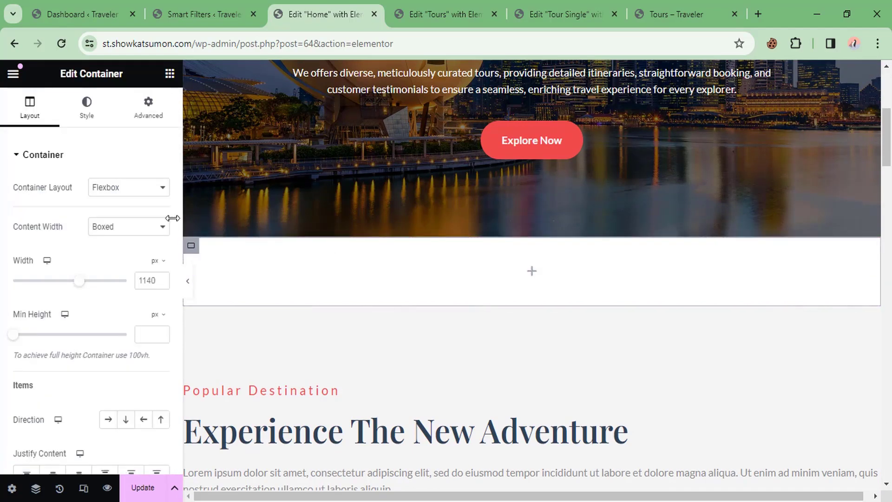
left_click(103, 229)
left_click(114, 244)
left_click(116, 227)
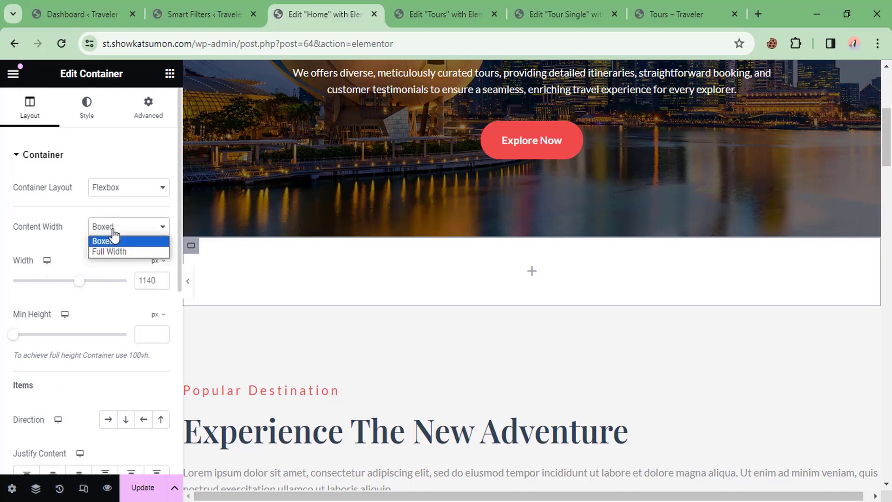
left_click(125, 252)
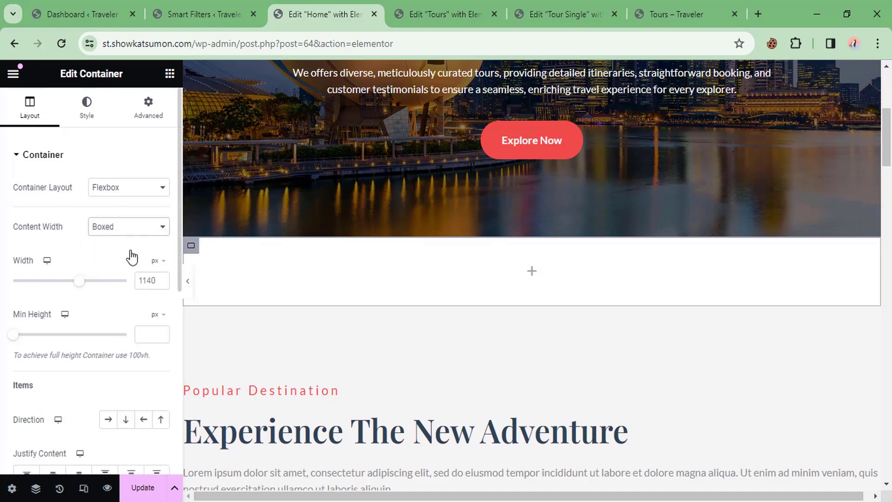
left_click(108, 419)
Step: Nest a full-width container inside the row and set its width to 50%
left_click(170, 74)
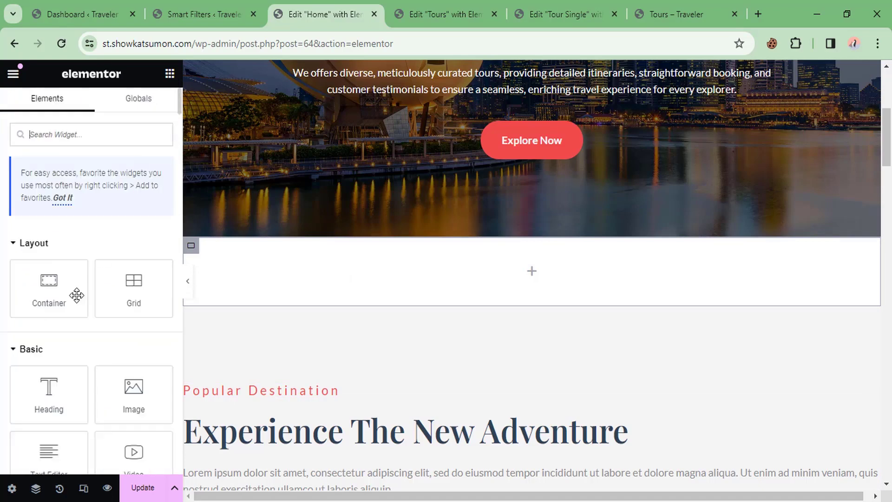
left_click_drag(58, 297, 470, 279)
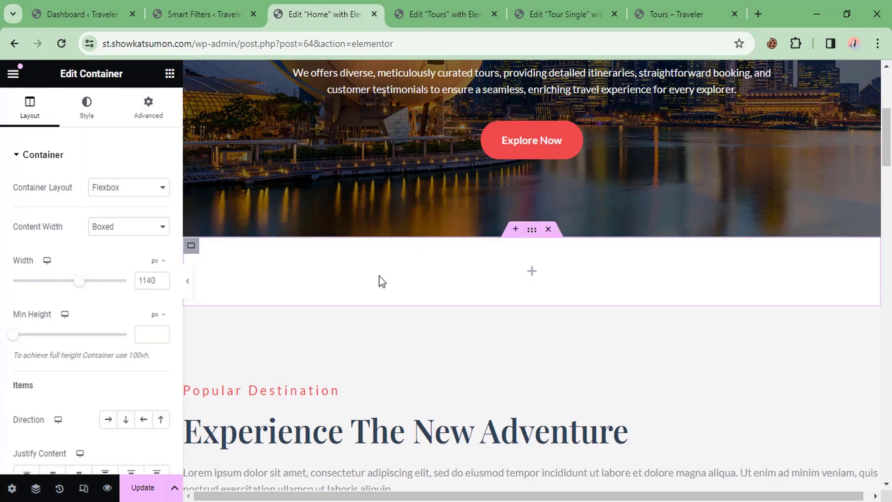
left_click(132, 228)
left_click(120, 251)
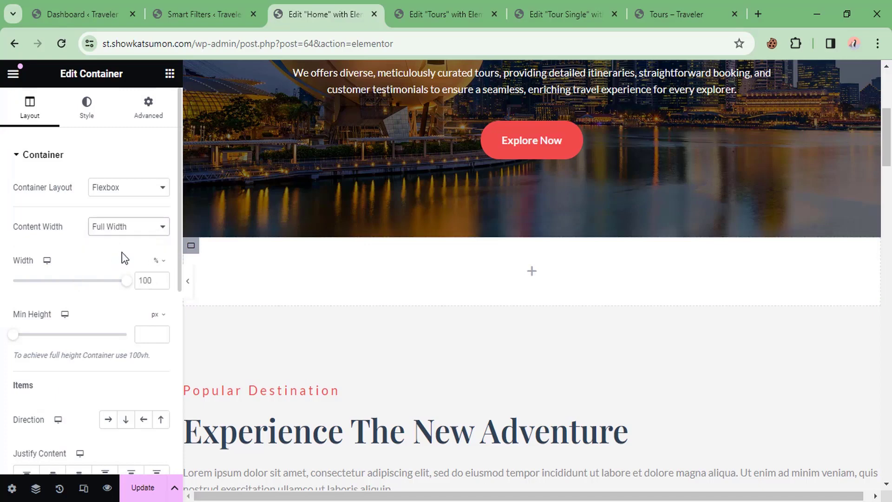
double_click(152, 279)
type("50")
Step: Duplicate the container, set the copy to 25%, and duplicate it into a third column
right_click(312, 261)
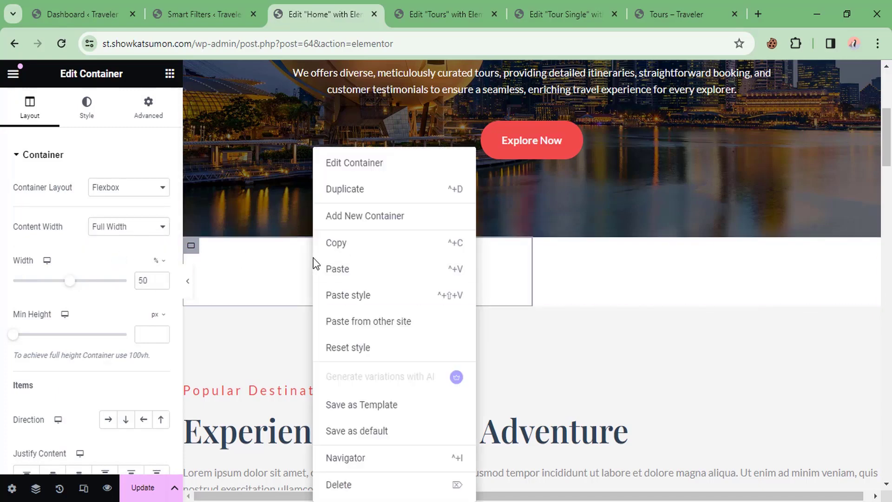
left_click(345, 190)
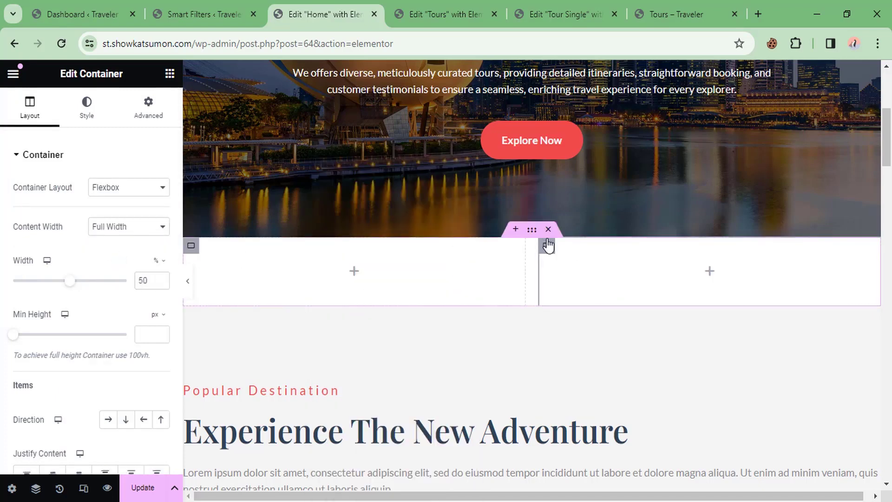
left_click(146, 278)
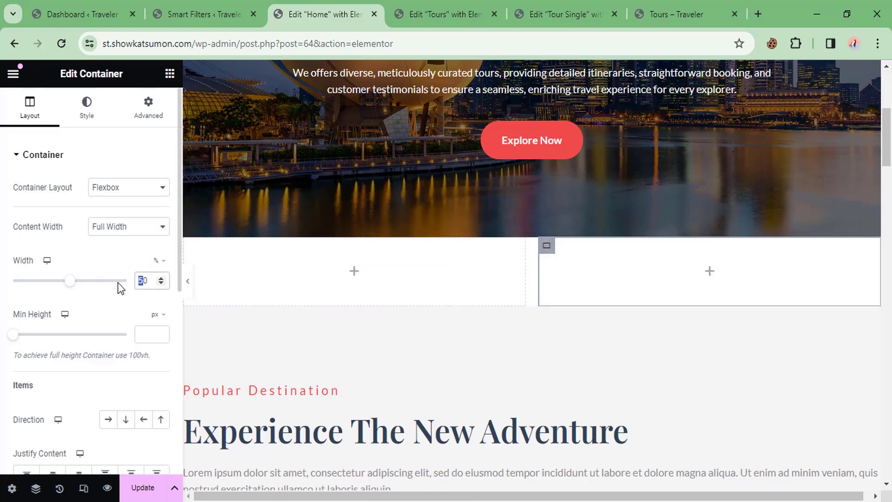
type("25")
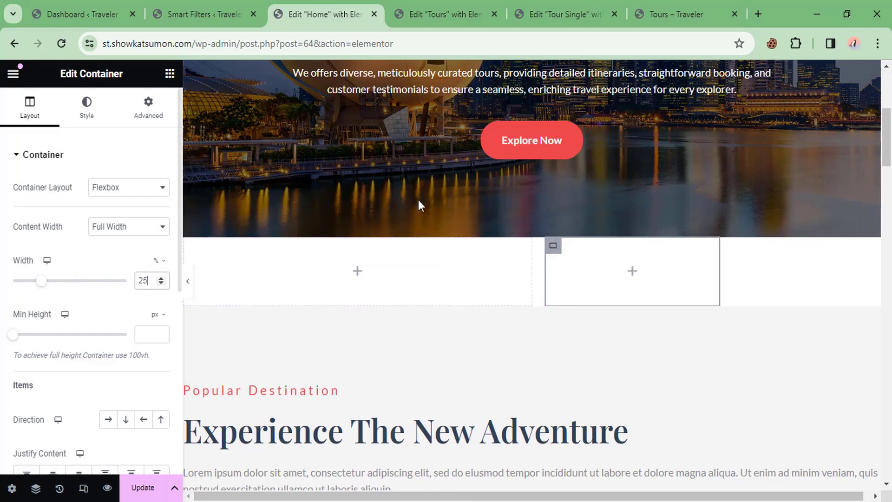
right_click(553, 247)
left_click(582, 189)
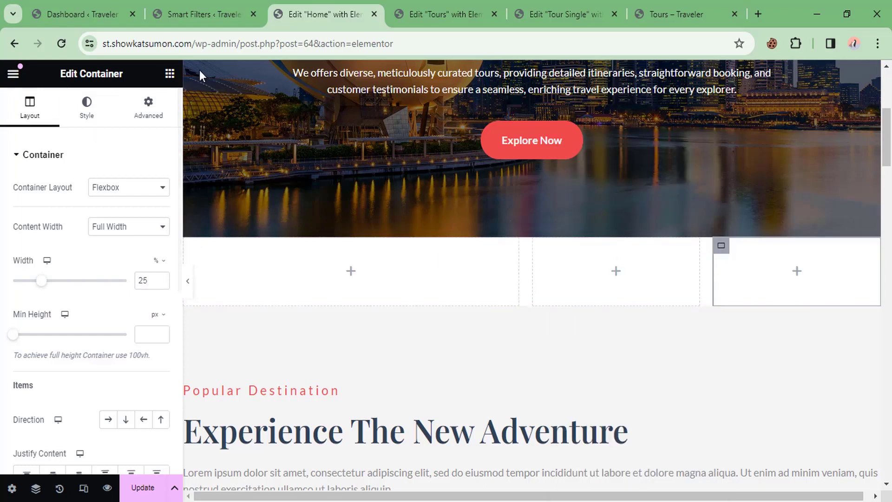
left_click(170, 73)
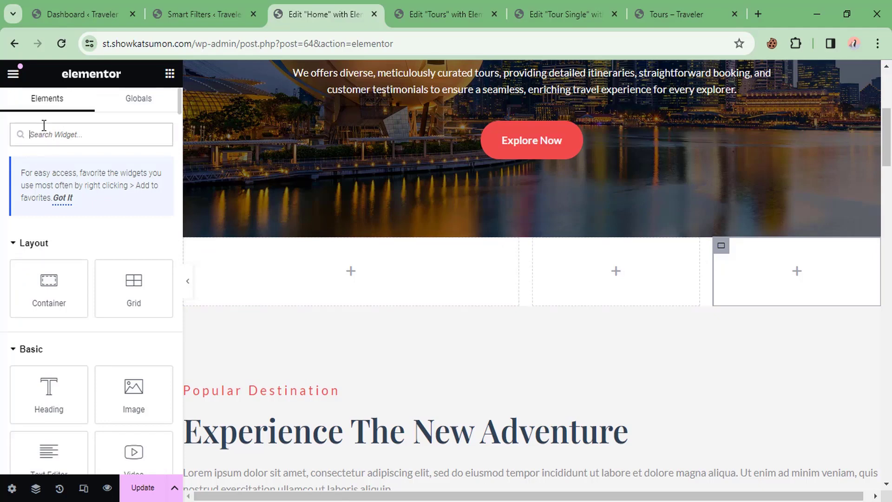
Step: Place a Select Filter in the first column using the Country - City filter
type("sele")
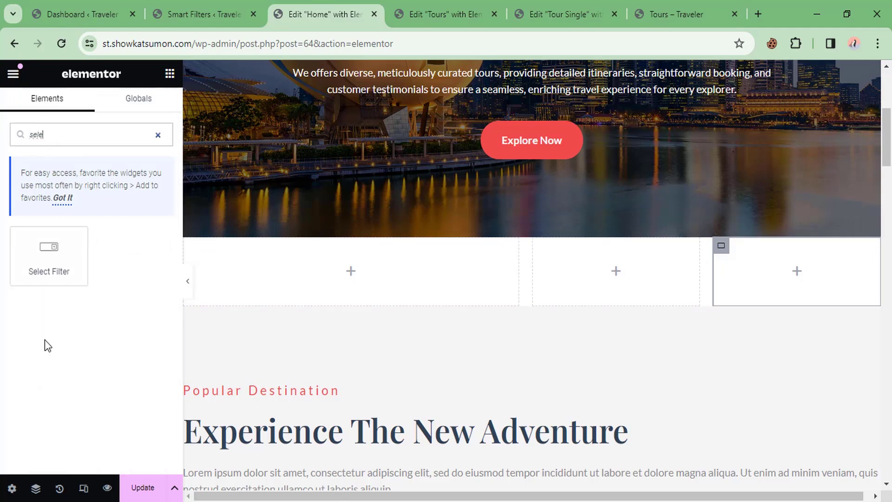
left_click_drag(53, 256, 304, 273)
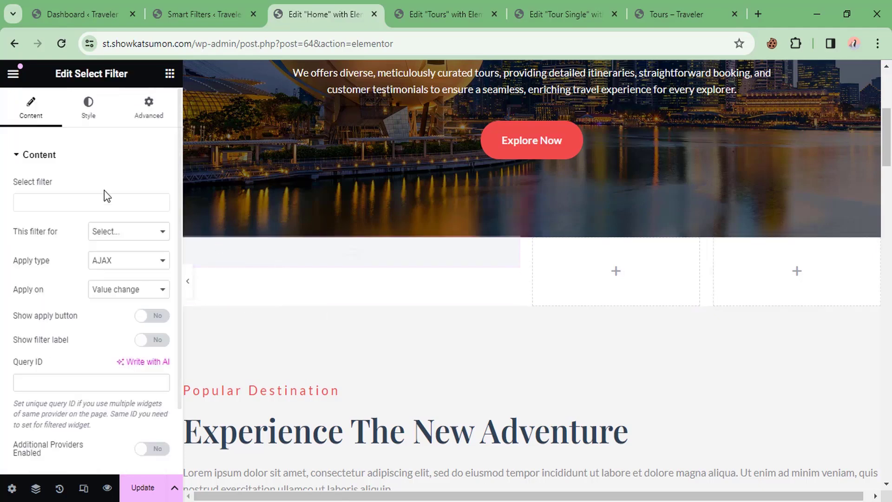
left_click(84, 205)
type("c")
left_click(59, 222)
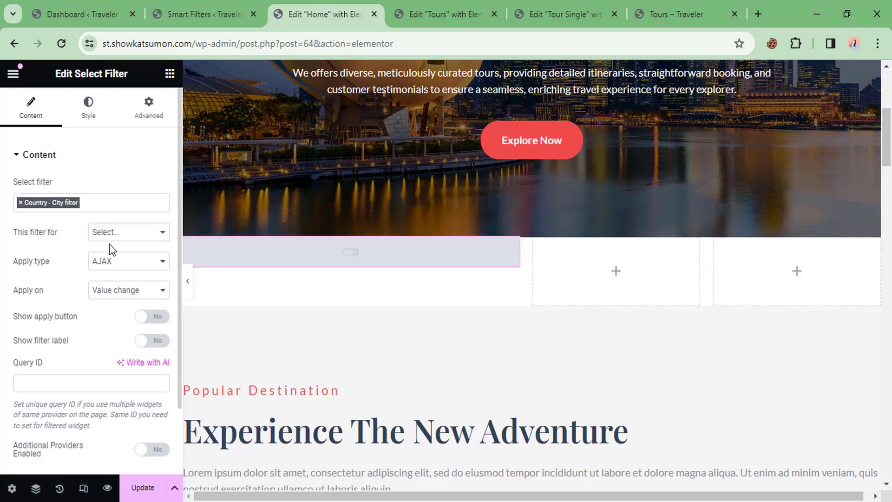
Step: Target the filter at JetEngine with query ID all-tour and show the Country and City labels
left_click(111, 235)
left_click(108, 331)
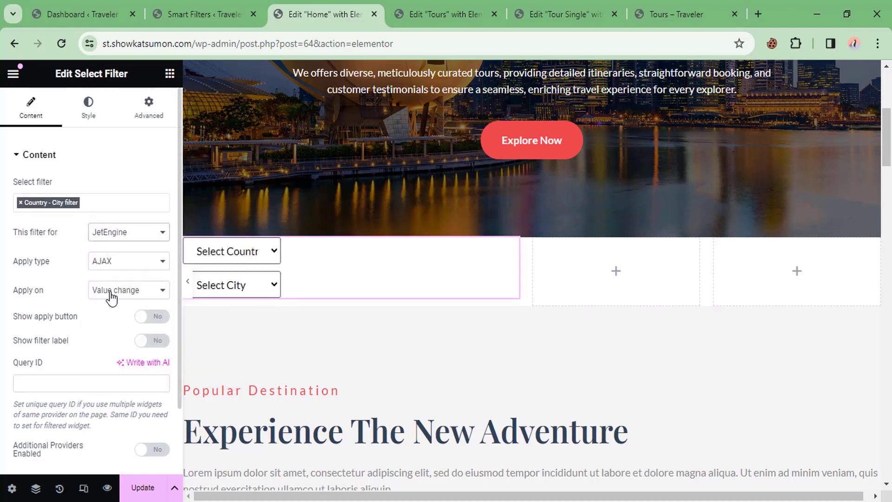
left_click(52, 382)
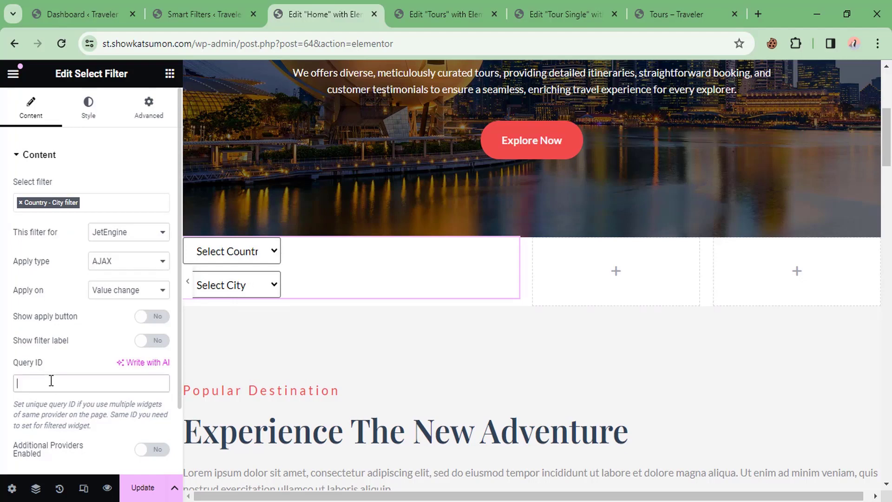
type("all-tour")
left_click(155, 342)
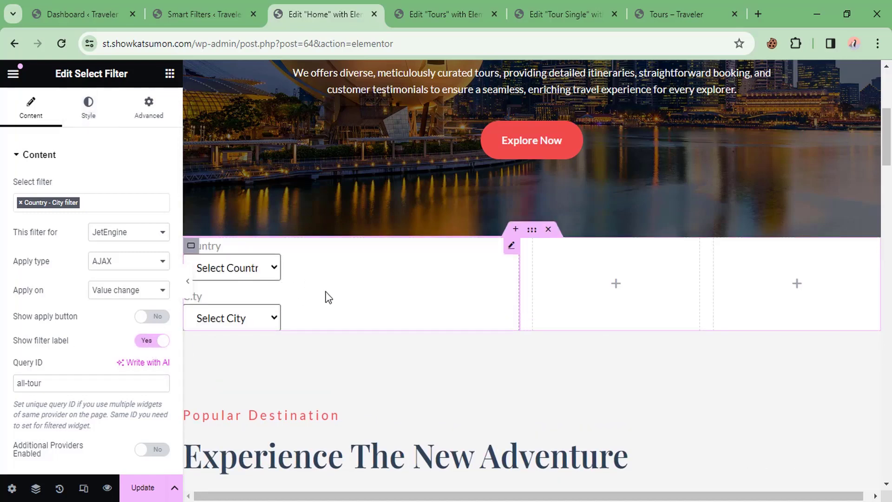
scroll(325, 288, "down", 7)
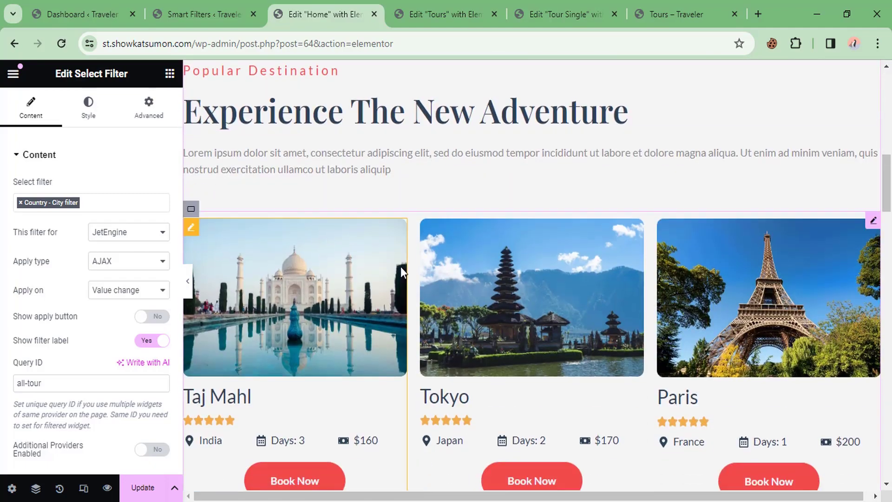
scroll(577, 288, "down", 2)
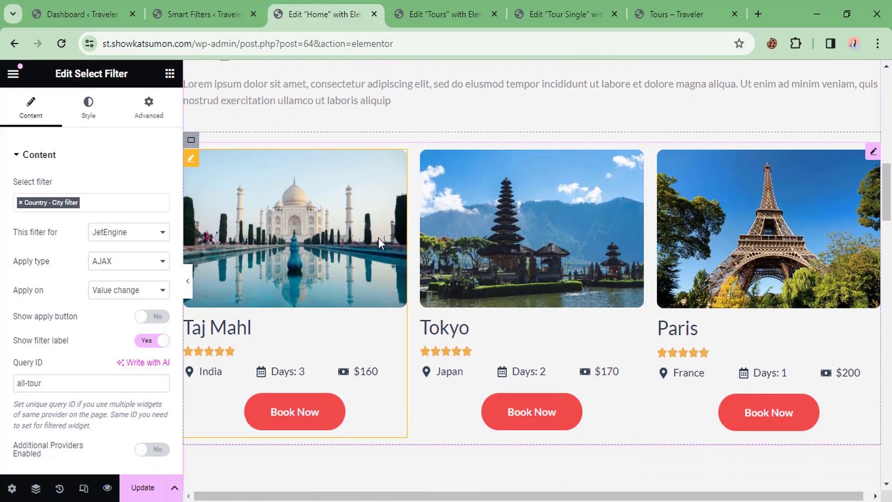
left_click(378, 237)
Step: Give the tour listing grid the CSS ID all-tour
left_click(148, 111)
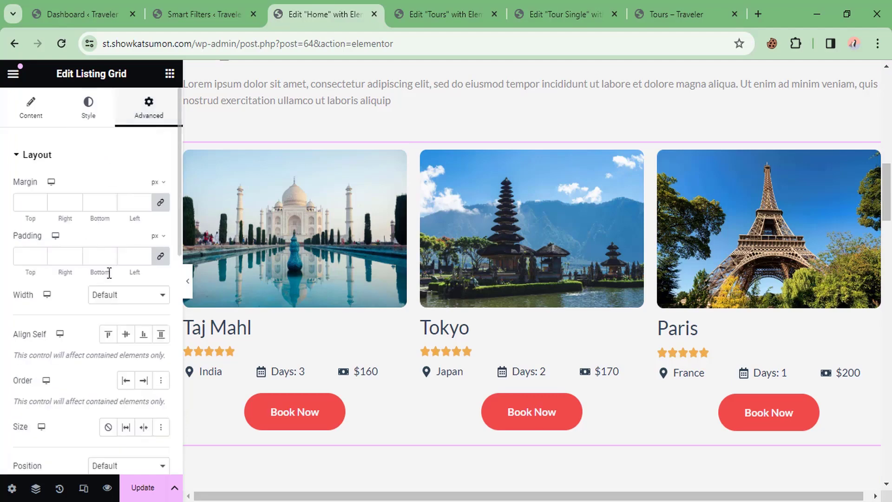
scroll(109, 273, "down", 7)
left_click(98, 181)
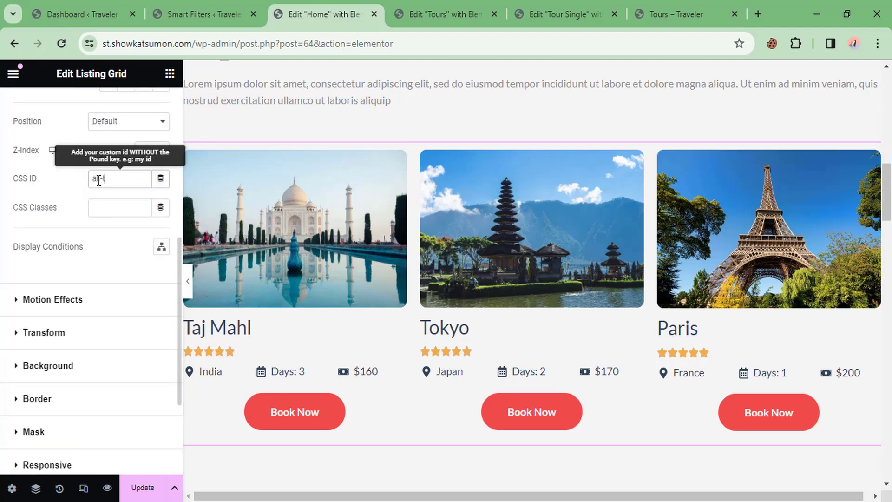
type("all-tour")
scroll(346, 241, "up", 10)
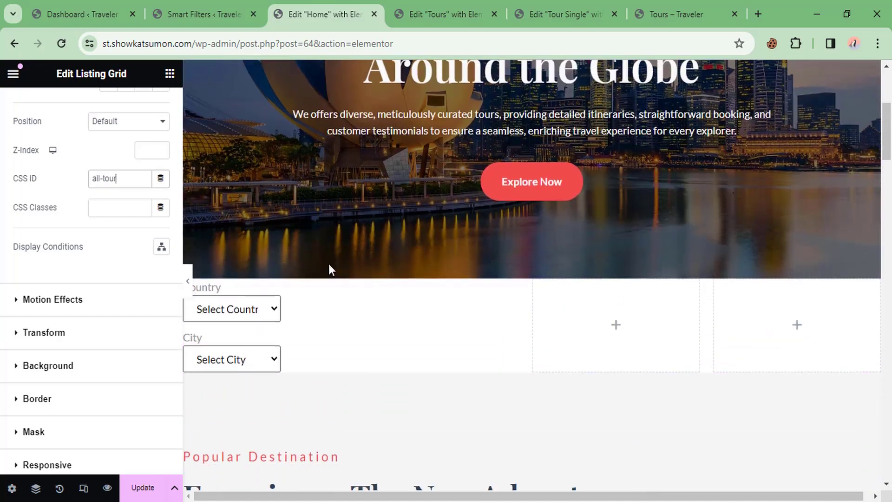
scroll(329, 266, "down", 1)
Step: Clear the filter's 150 px select width and set grouped filters inline at 100% item width
left_click(297, 298)
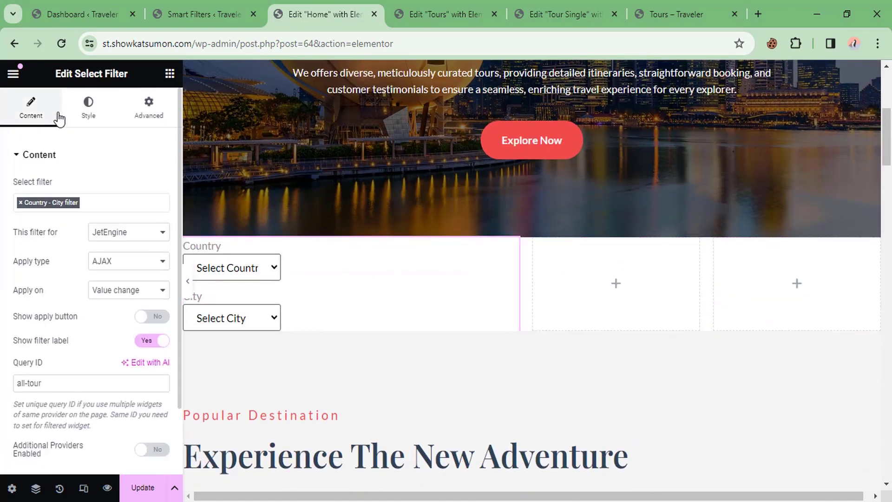
left_click(85, 108)
scroll(75, 288, "down", 1)
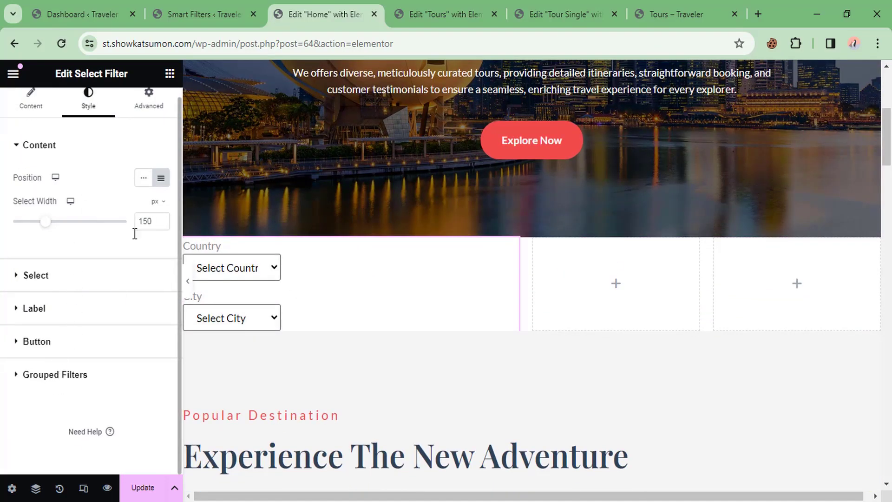
key("BackSpace")
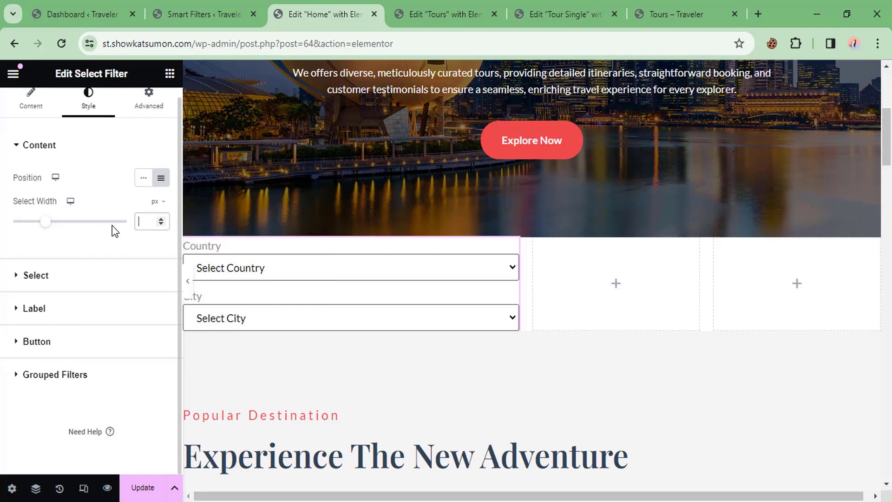
left_click(54, 375)
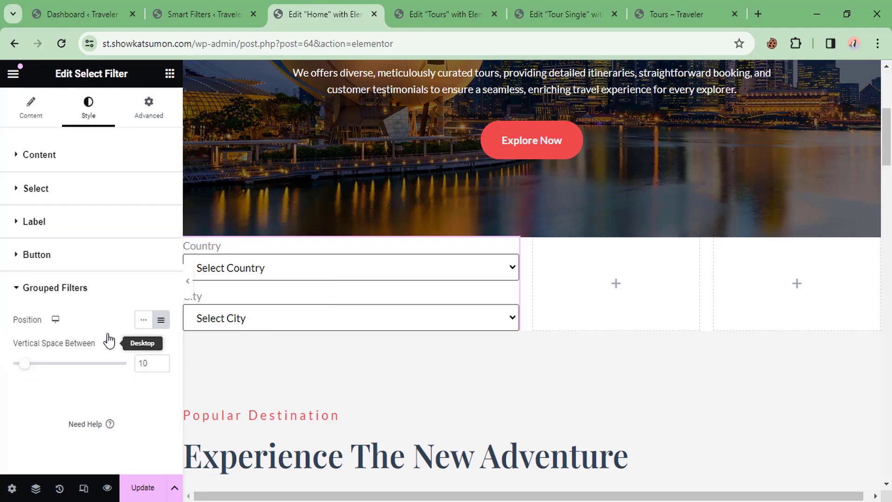
left_click(144, 319)
left_click(140, 365)
type("100")
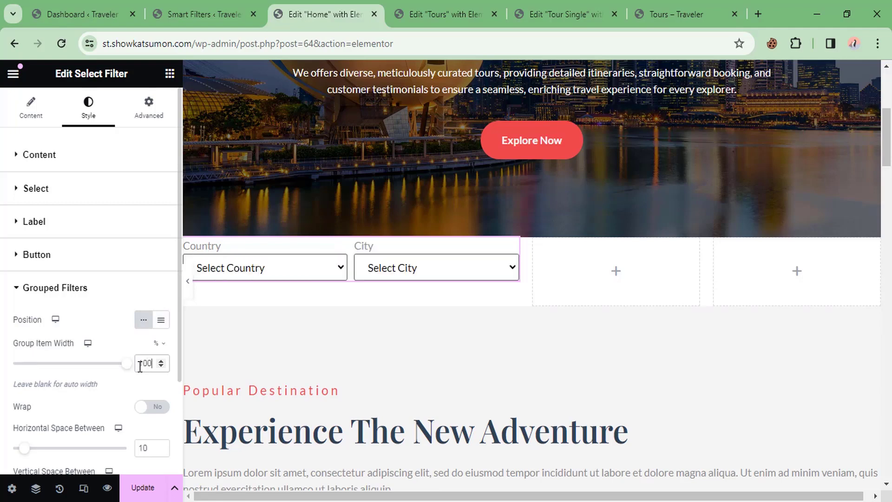
left_click(169, 73)
type("d")
key("BackSpace")
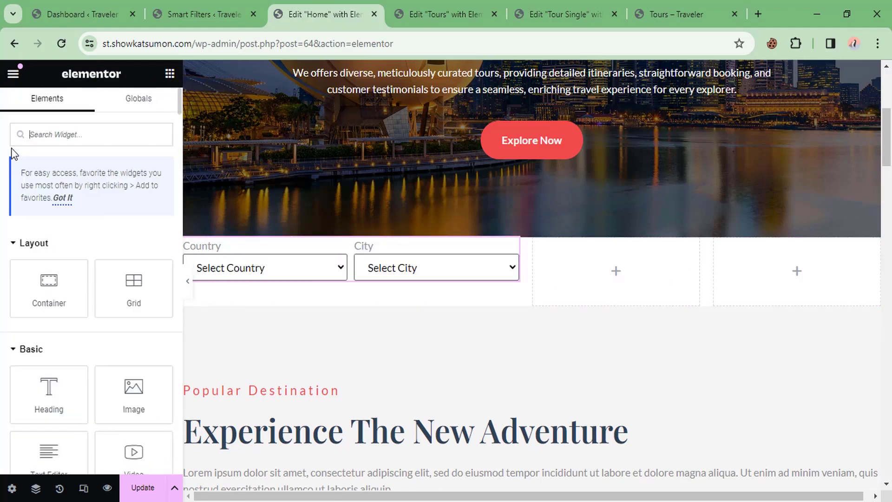
Step: Add a Select Filter to the third column as Day Filter for JetEngine, query ID all-tour
type("sel")
left_click_drag(115, 250, 583, 273)
left_click(94, 201)
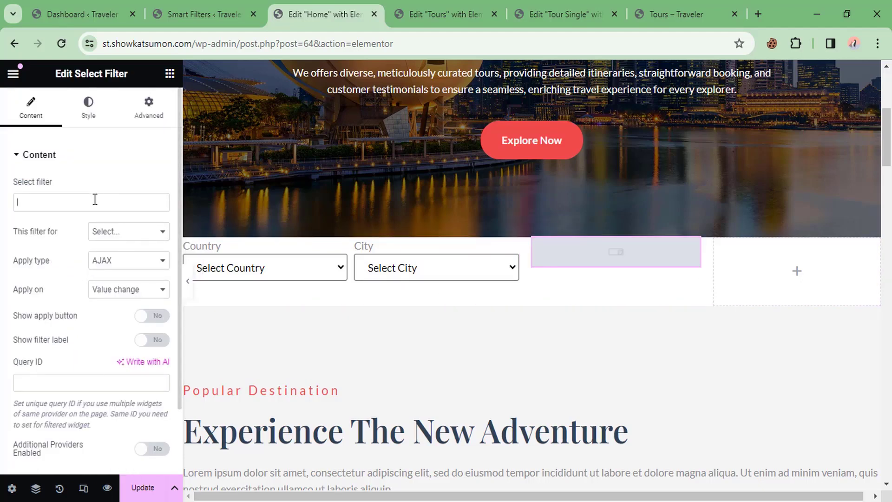
type("day")
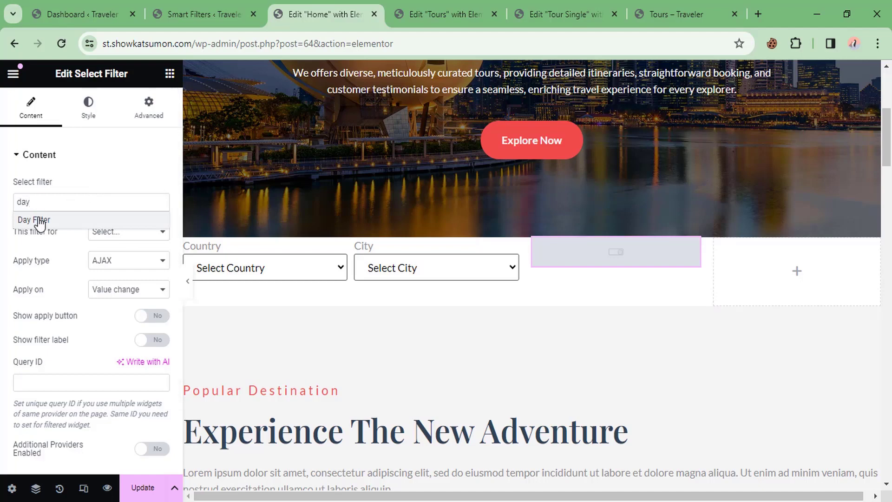
left_click(37, 220)
left_click(115, 234)
left_click(106, 331)
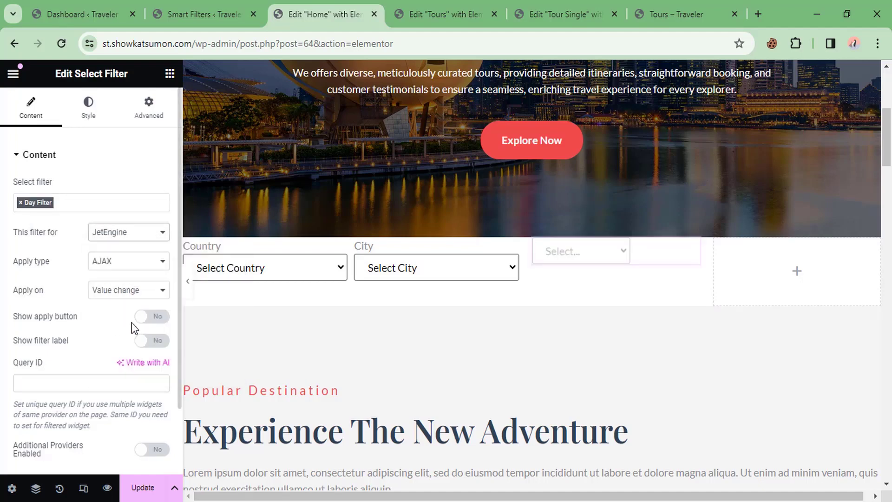
left_click(40, 380)
type("all-tour")
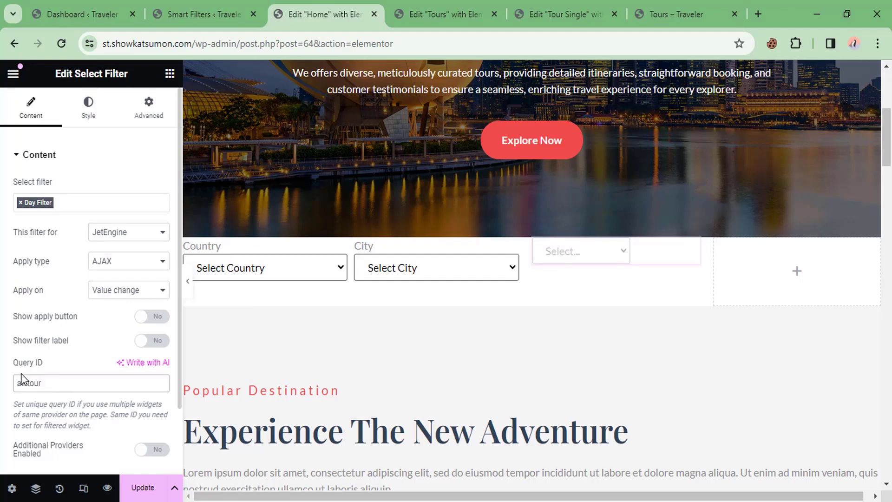
Step: Remove the fixed 150 select width and show the Days label above the filter
left_click(89, 107)
double_click(145, 231)
key("BackSpace")
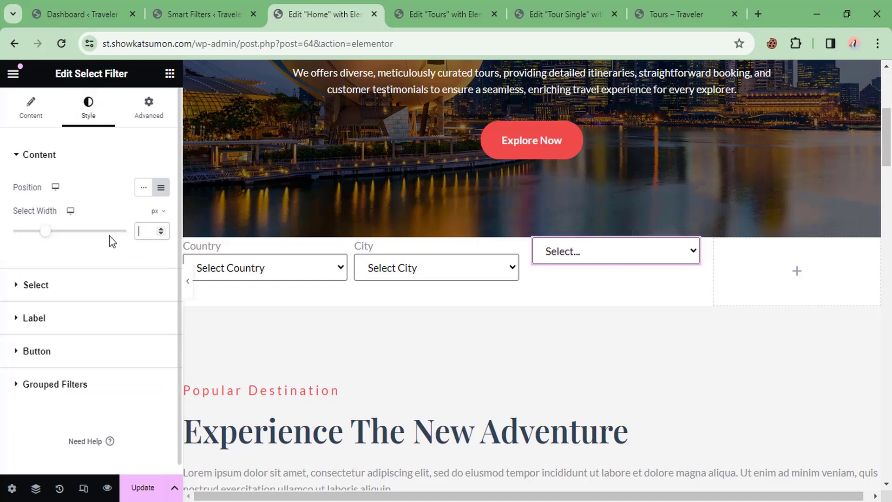
left_click(29, 111)
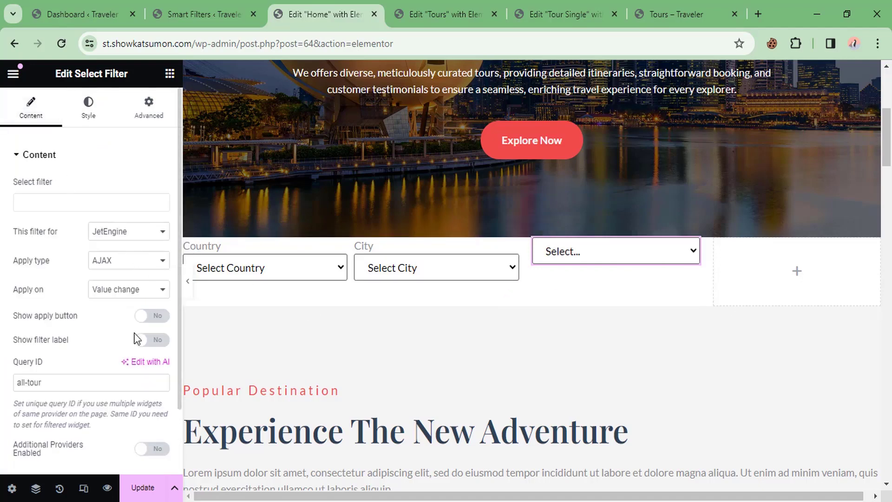
left_click(153, 342)
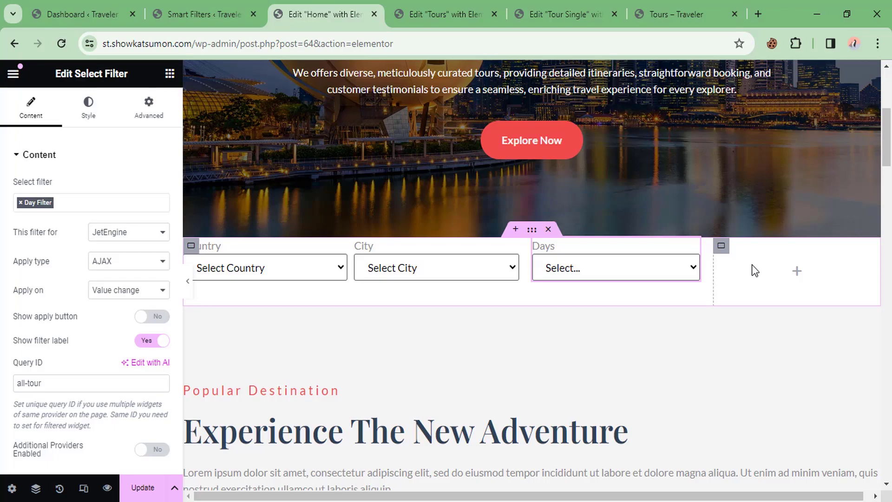
left_click(683, 14)
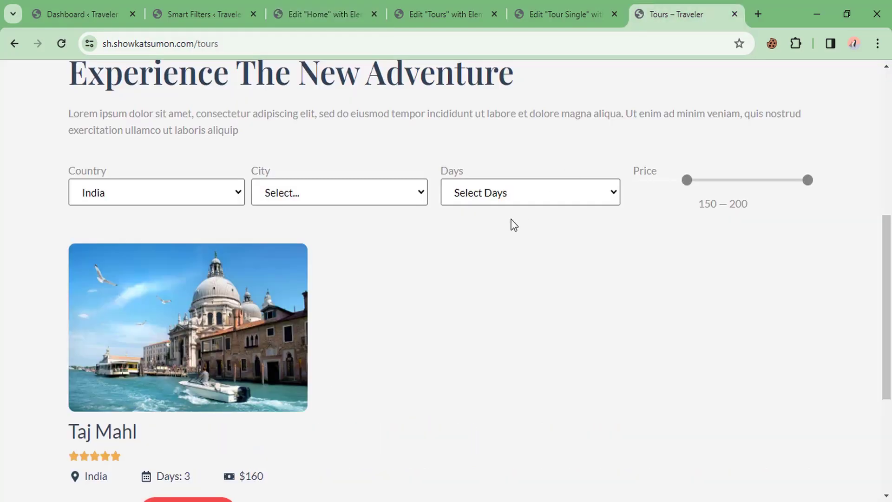
Step: Run the home page tour search with Country set to France
scroll(313, 163, "up", 7)
left_click(401, 90)
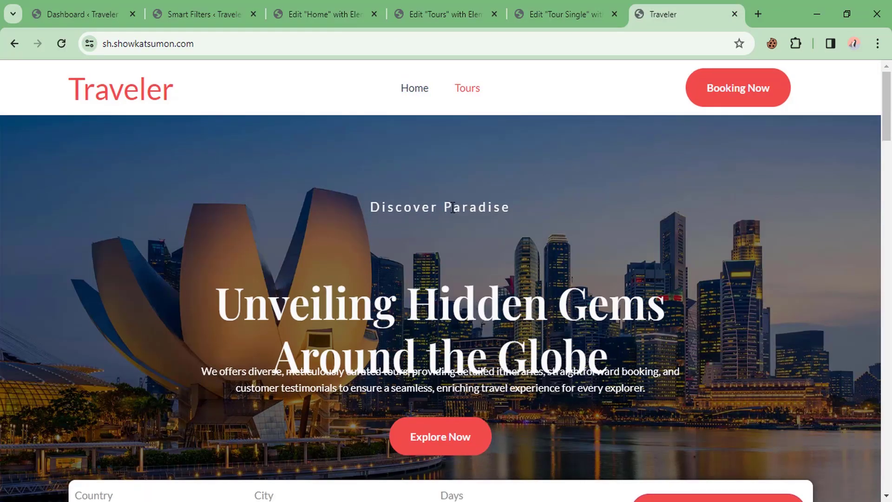
scroll(213, 309, "down", 5)
left_click(213, 309)
left_click(122, 360)
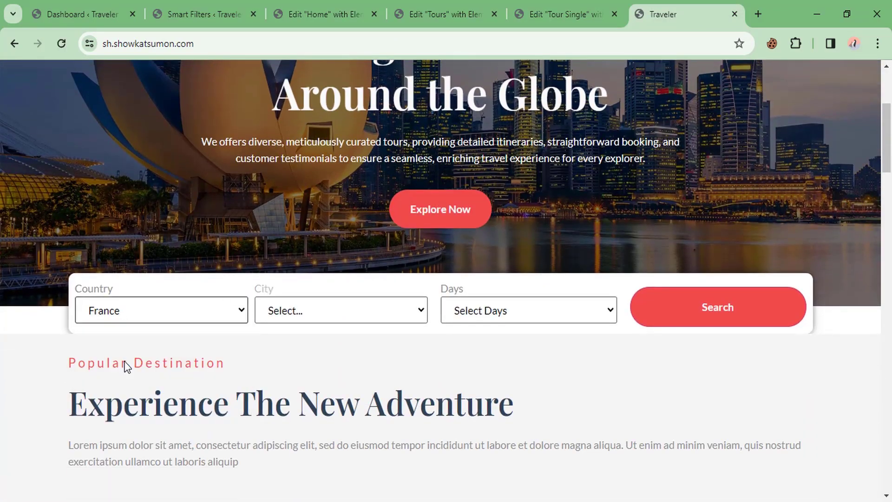
left_click(703, 312)
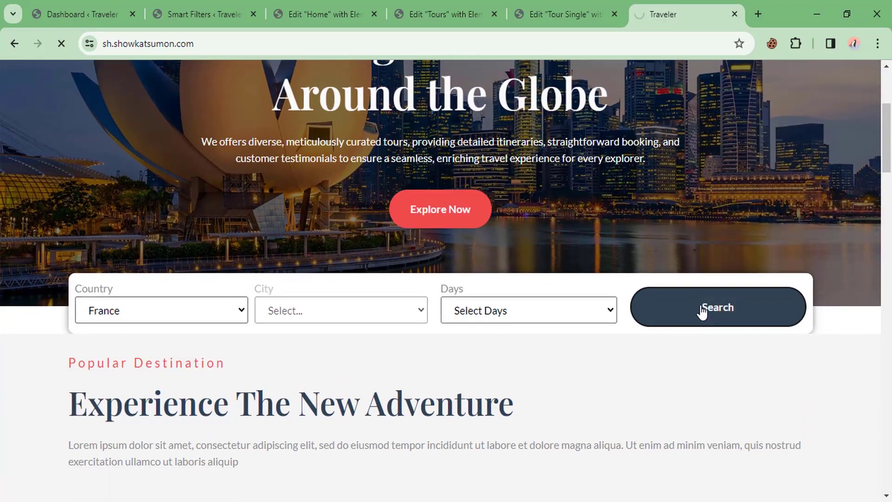
Step: Review the France results on the Tours page, then return to the Home page editor
scroll(716, 310, "down", 8)
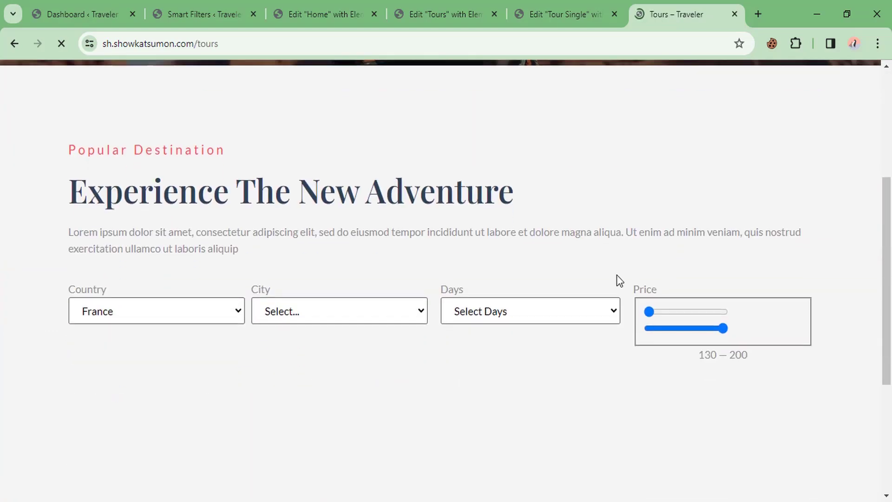
scroll(492, 251, "up", 3)
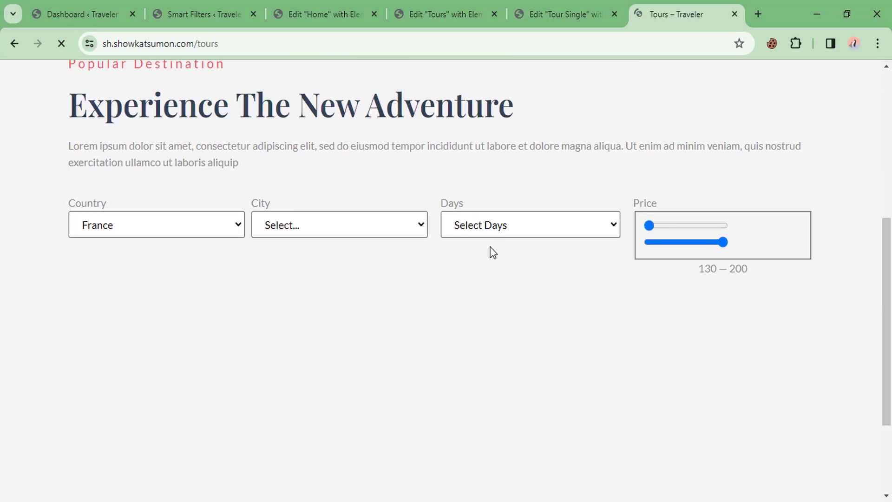
scroll(489, 253, "up", 7)
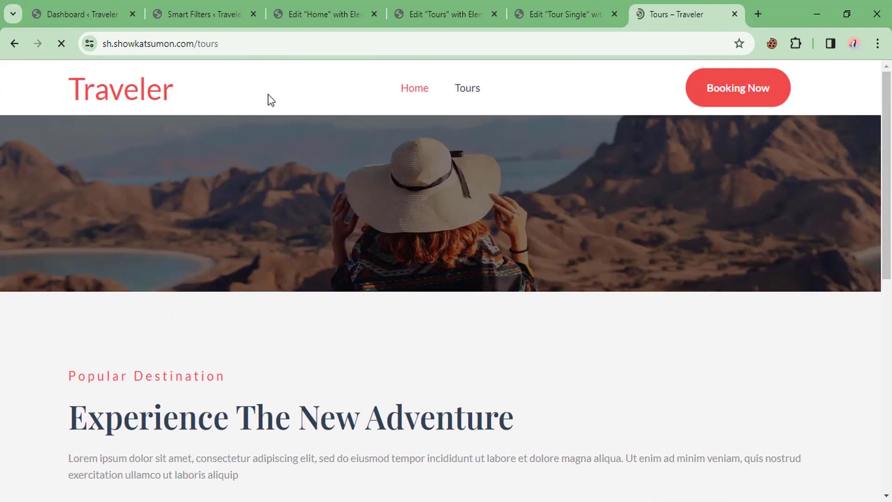
left_click(233, 5)
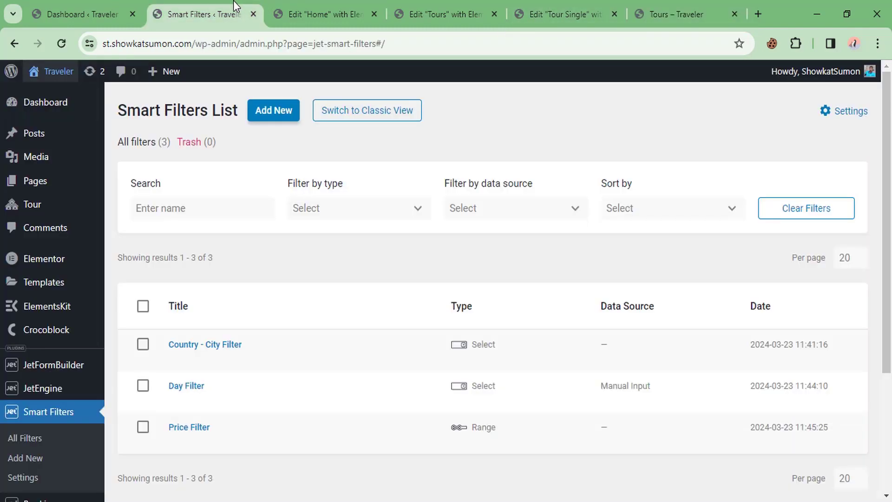
left_click(324, 7)
left_click(169, 75)
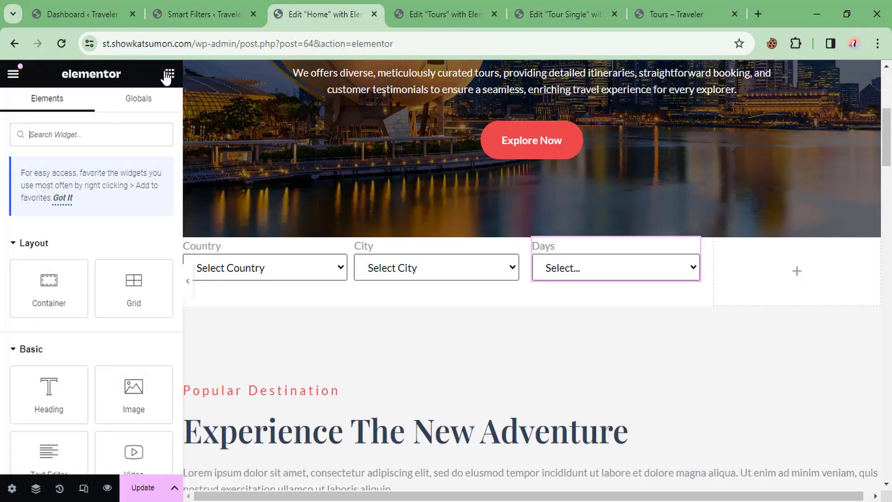
Step: Add an Apply Button to the empty right column, using the JetEngine provider and labelled 'Search'
type("app")
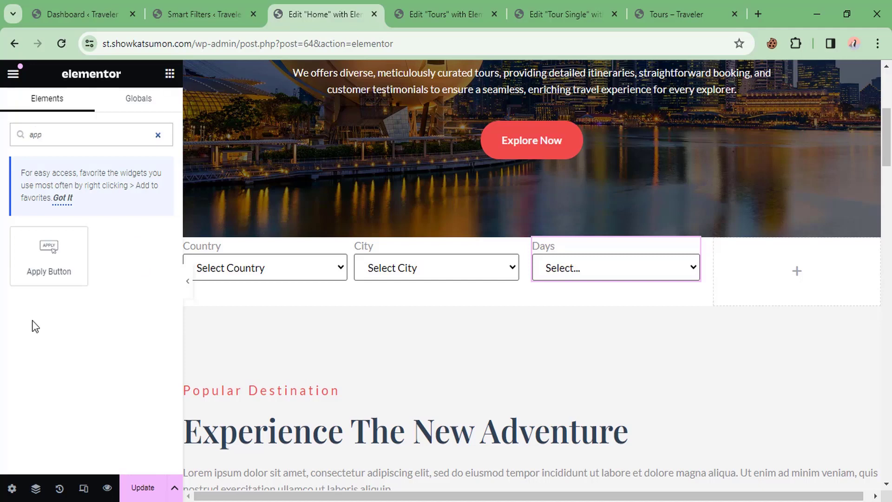
left_click_drag(49, 256, 799, 275)
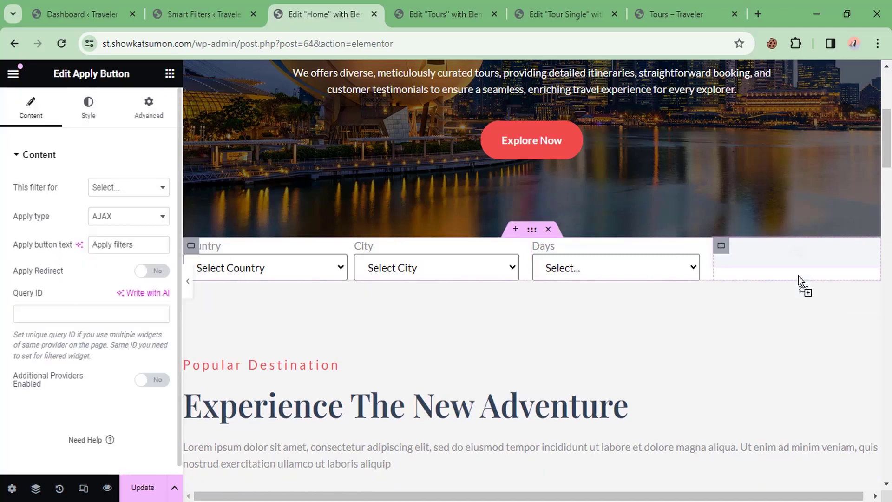
left_click(112, 189)
left_click(119, 286)
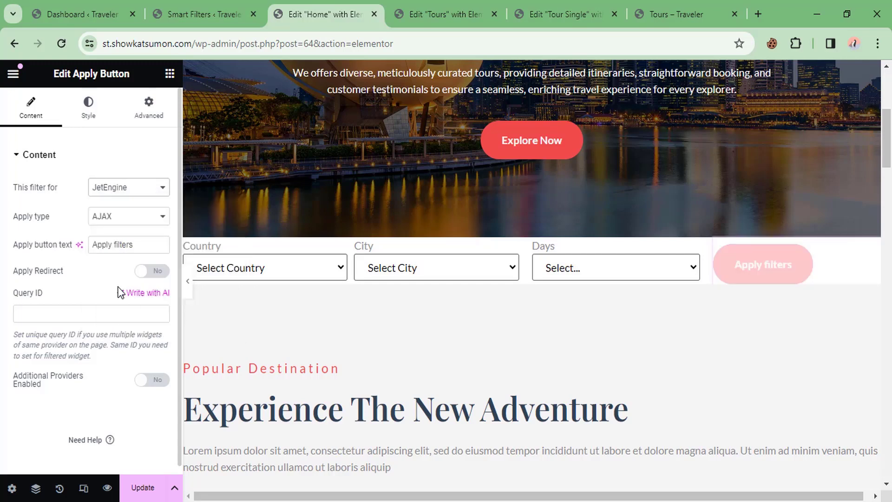
left_click_drag(132, 245, 66, 246)
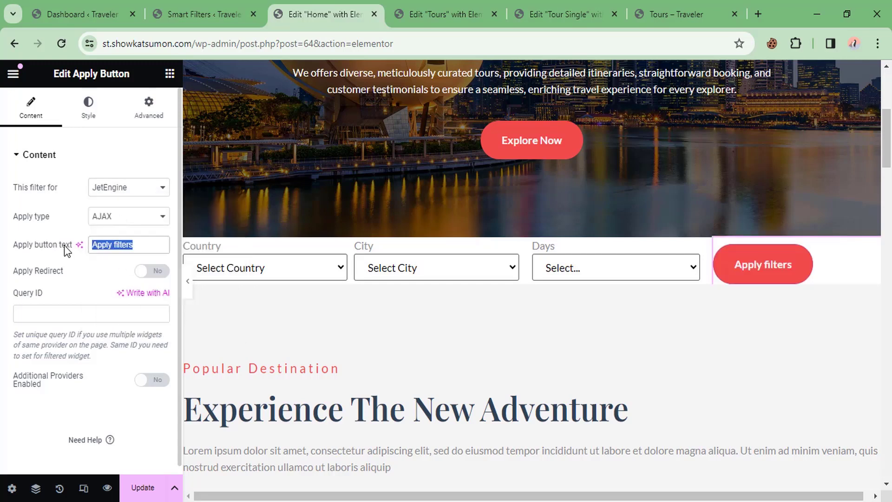
type("S")
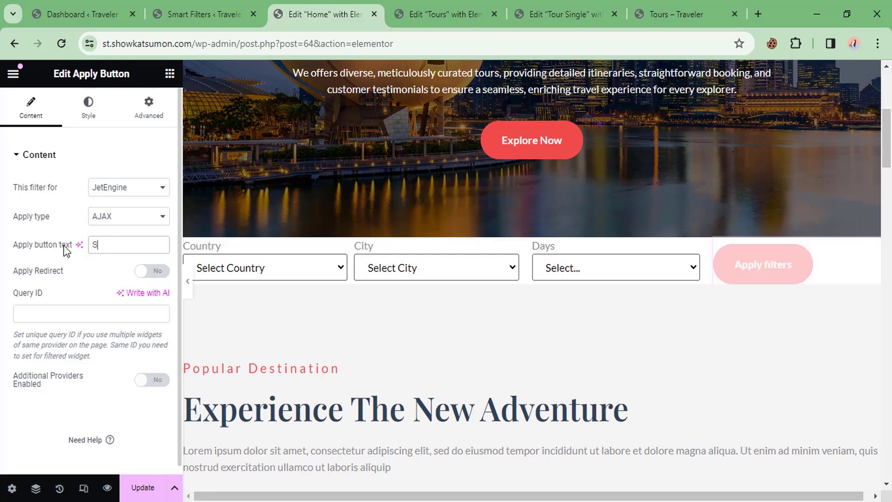
type("earch")
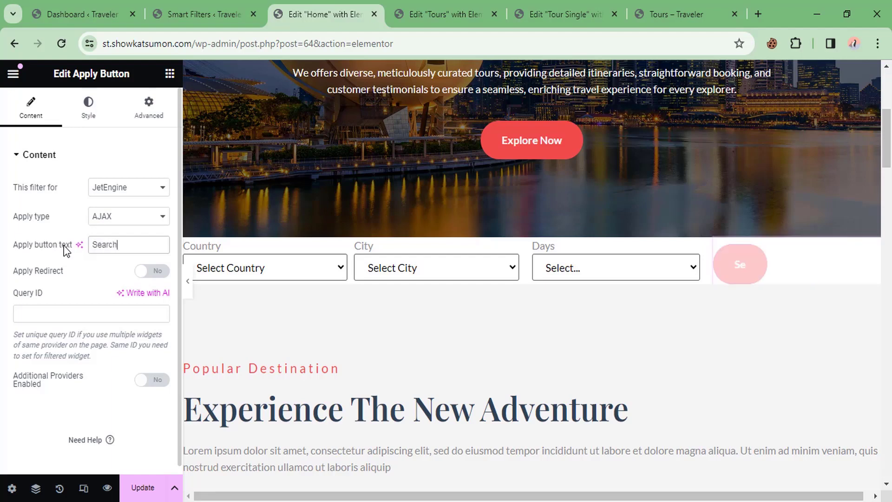
Step: Set the button's query ID to all-tour and make it redirect to 'tours' after searching
left_click(67, 318)
type("all-tour")
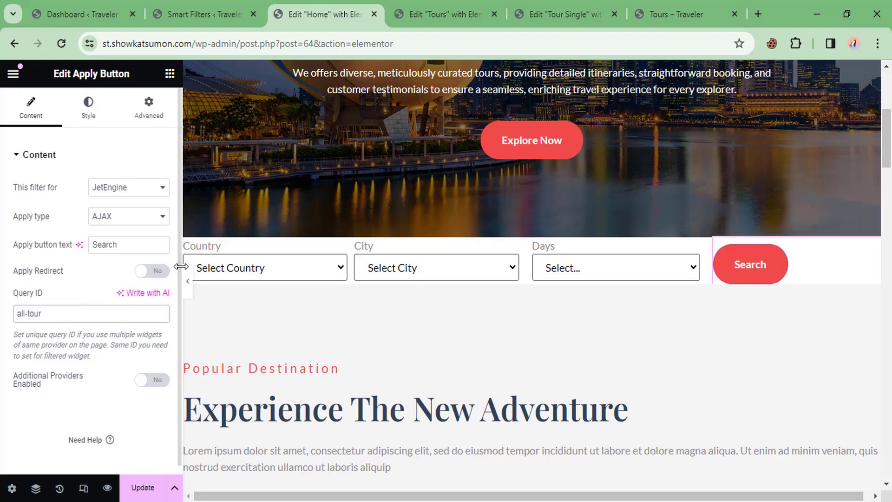
left_click(151, 272)
left_click(64, 315)
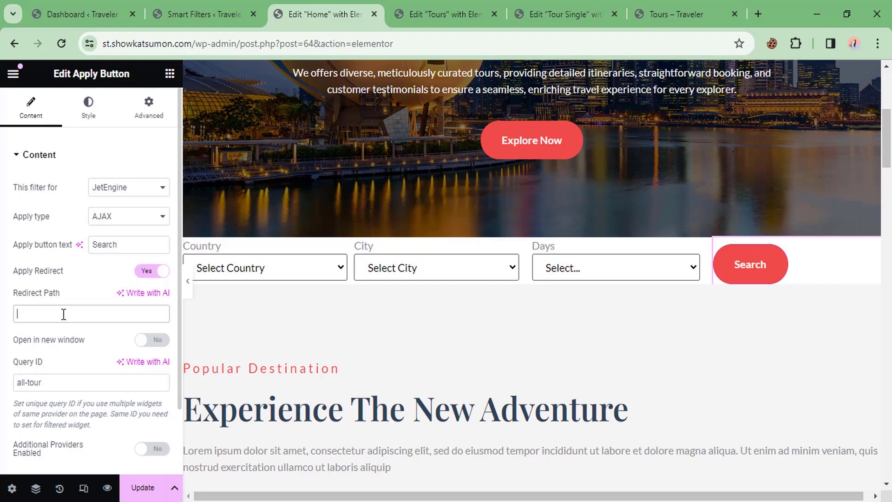
type("tours")
scroll(80, 253, "down", 2)
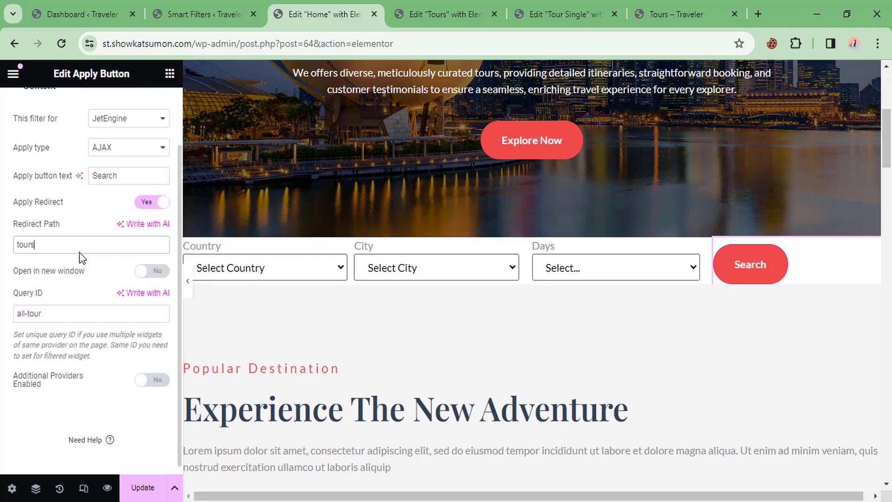
scroll(79, 218, "up", 2)
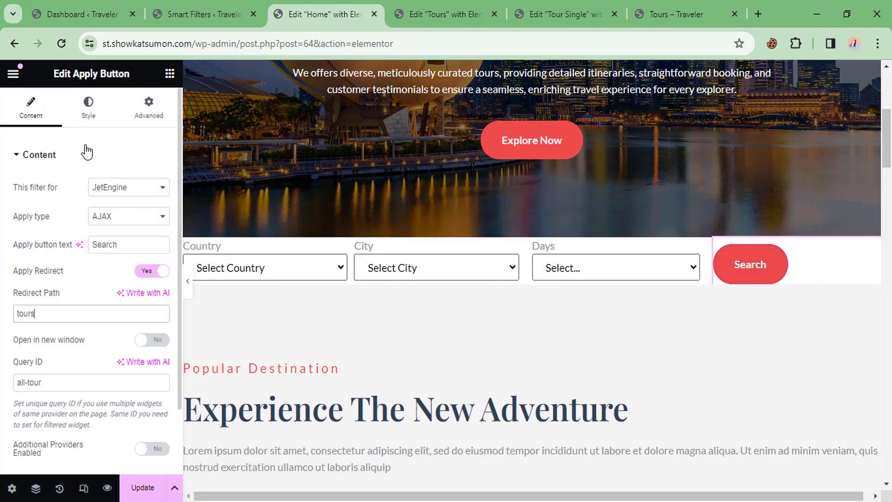
Step: Stretch the Search button to full column width and update the home page
left_click(88, 110)
scroll(107, 325, "down", 4)
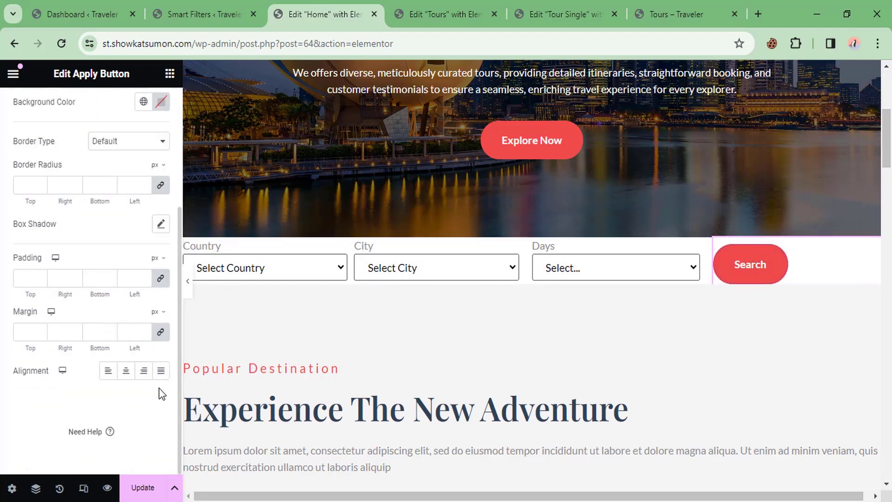
left_click(161, 370)
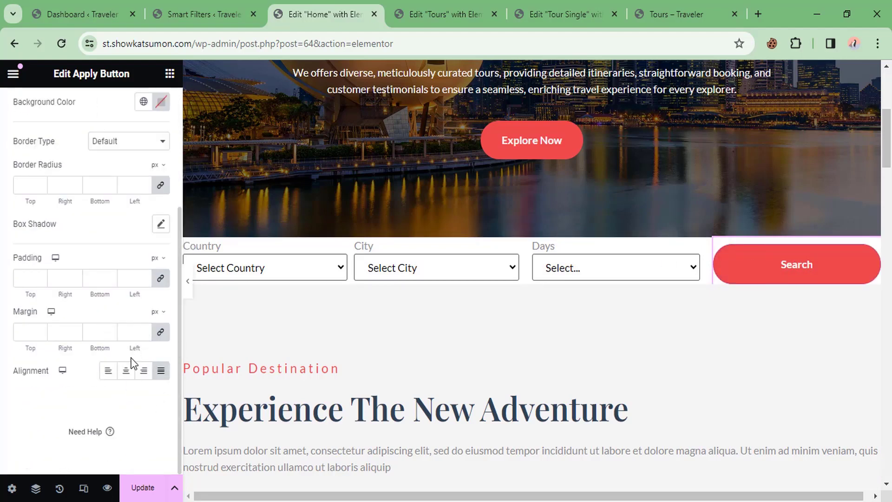
scroll(76, 233, "up", 4)
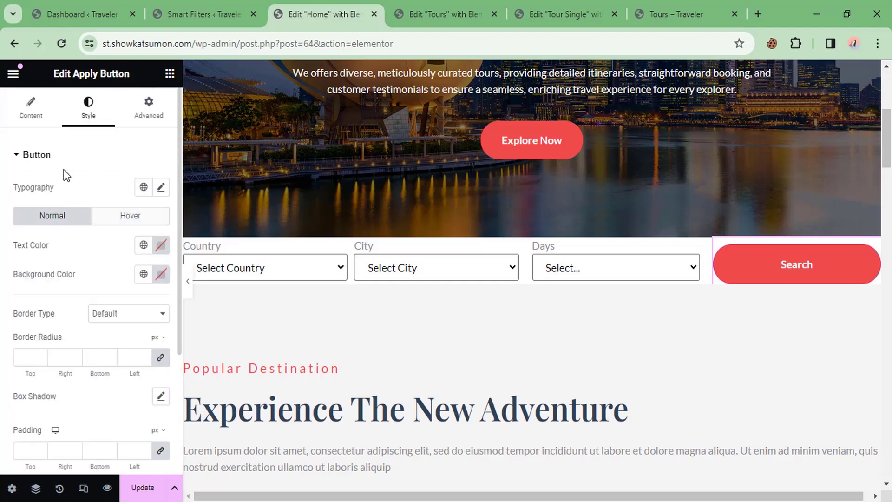
left_click(32, 114)
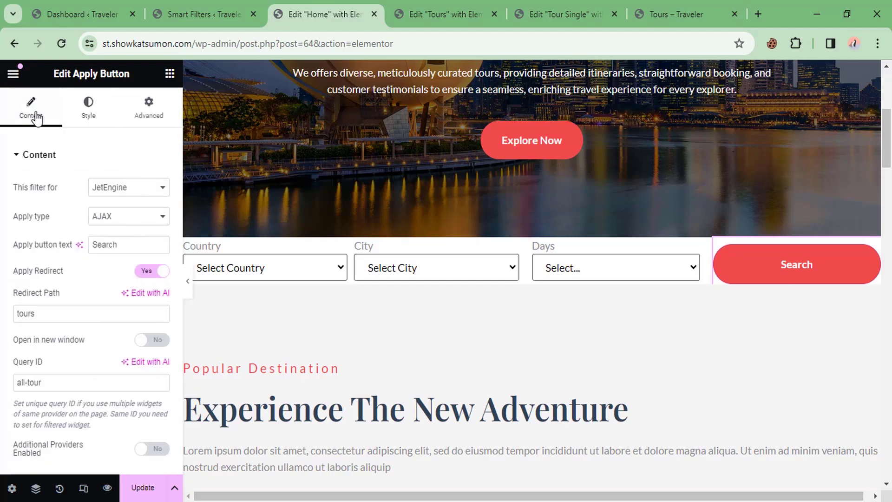
left_click(142, 488)
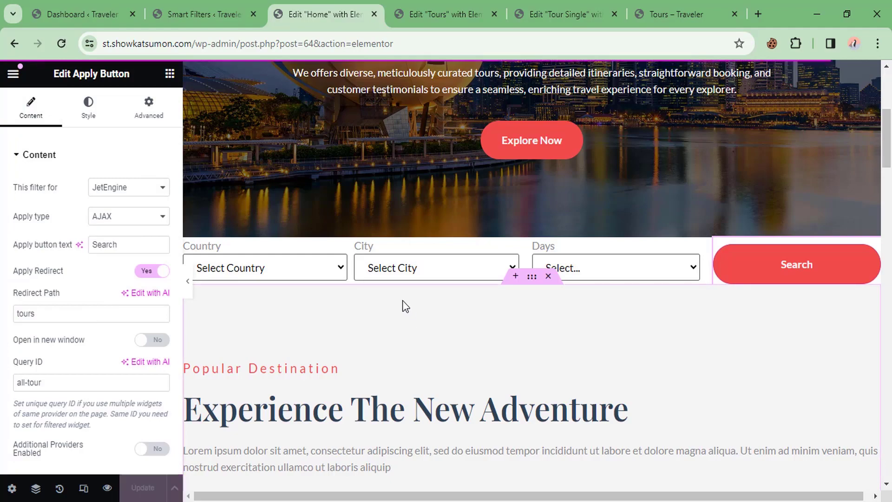
left_click(205, 13)
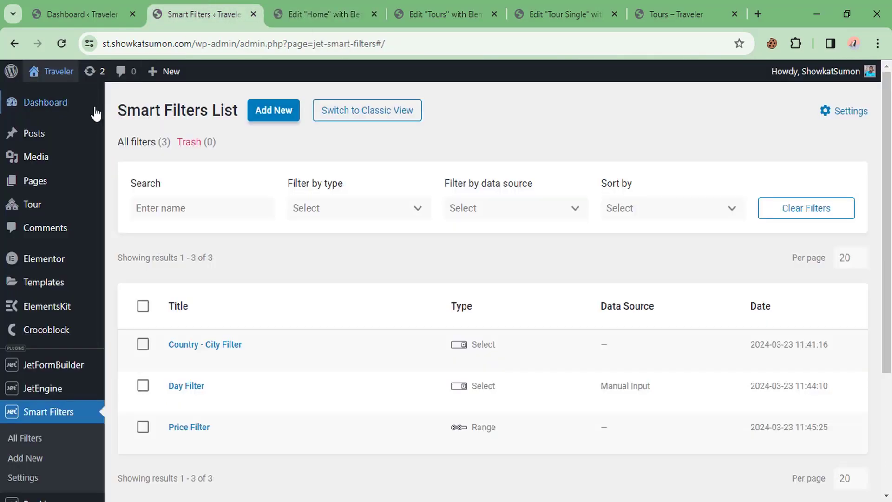
Step: On the live site in a new tab, set Country to India and run the search
middle_click(59, 73)
left_click(307, 5)
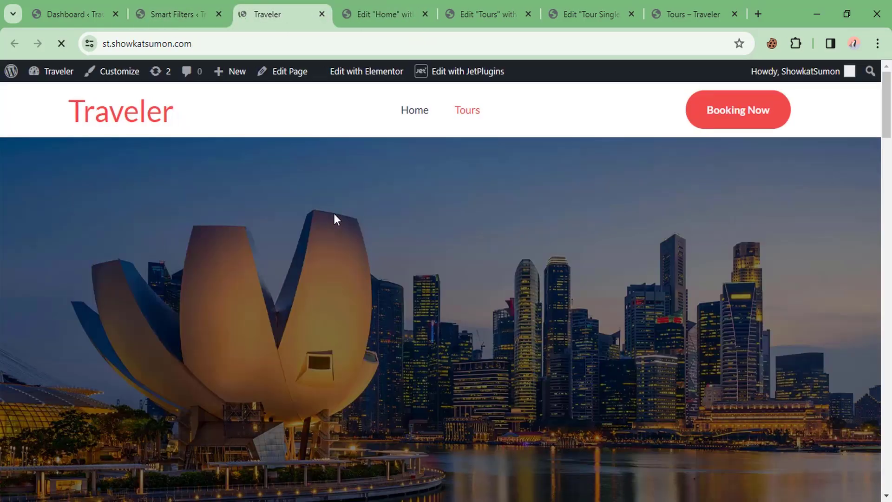
scroll(344, 221, "down", 6)
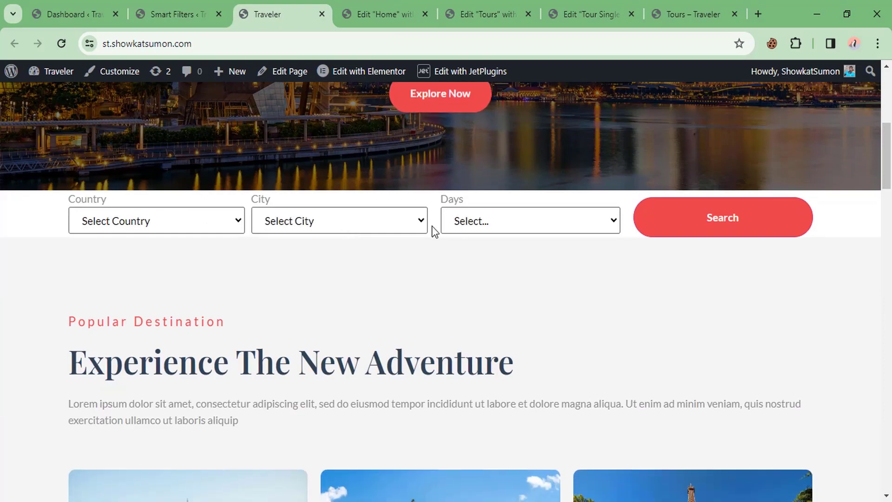
scroll(432, 223, "down", 3)
scroll(431, 200, "up", 3)
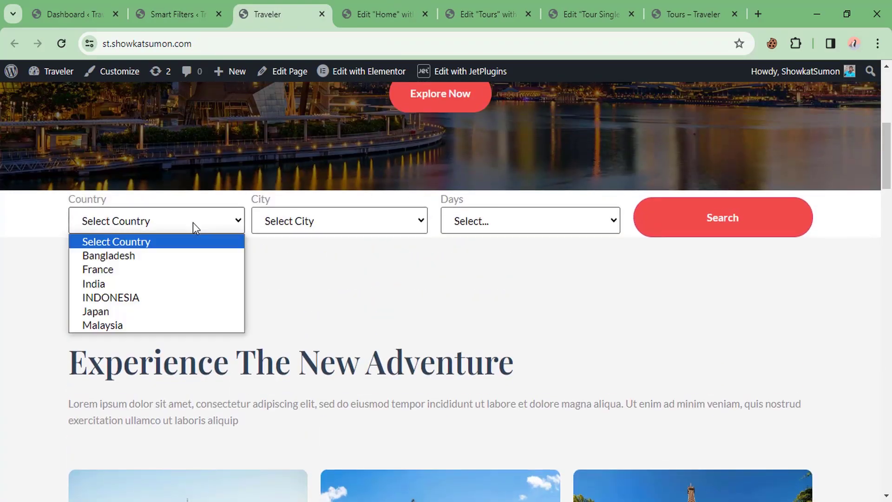
left_click(138, 283)
scroll(352, 349, "down", 3)
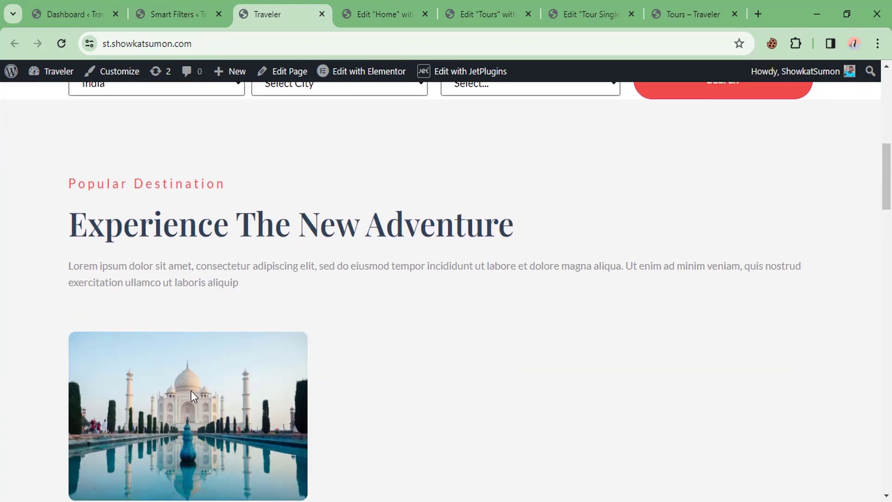
scroll(275, 339, "up", 3)
left_click(732, 220)
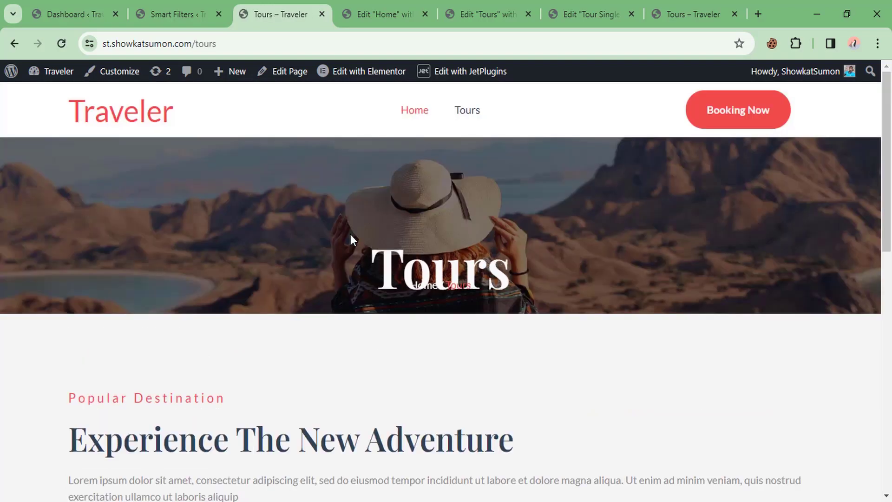
Step: Check that the Tours results list only Taj Mahl, then return to the home page
scroll(352, 235, "down", 5)
scroll(344, 232, "down", 3)
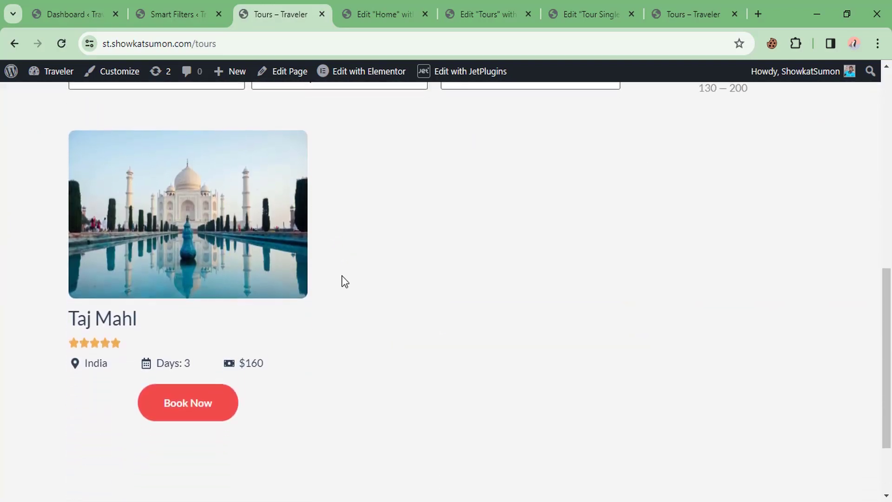
scroll(307, 354, "down", 2)
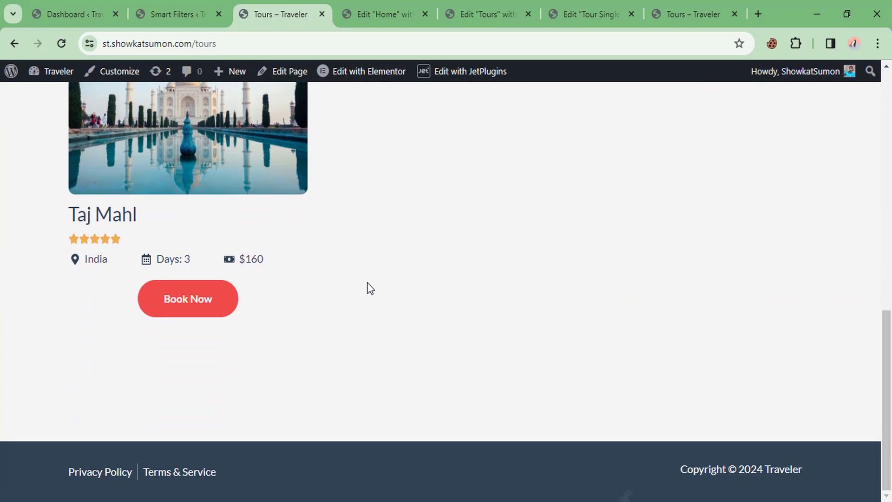
scroll(370, 288, "up", 4)
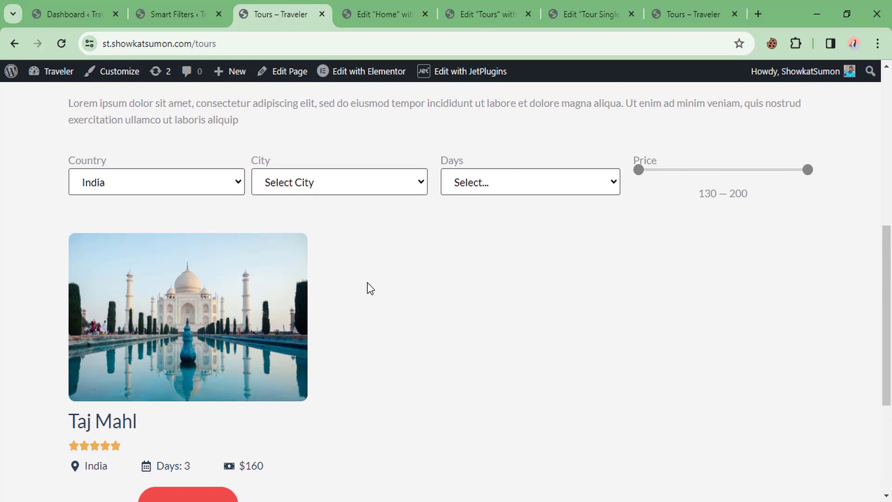
scroll(367, 287, "up", 8)
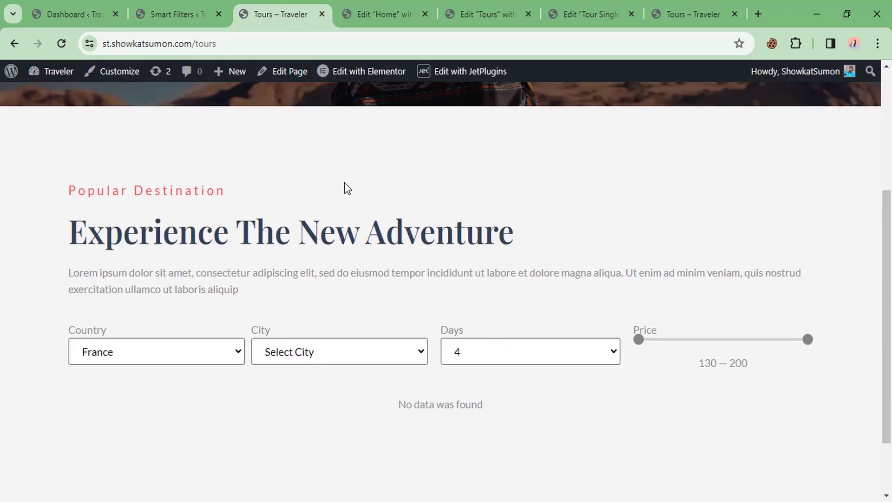
scroll(344, 182, "up", 4)
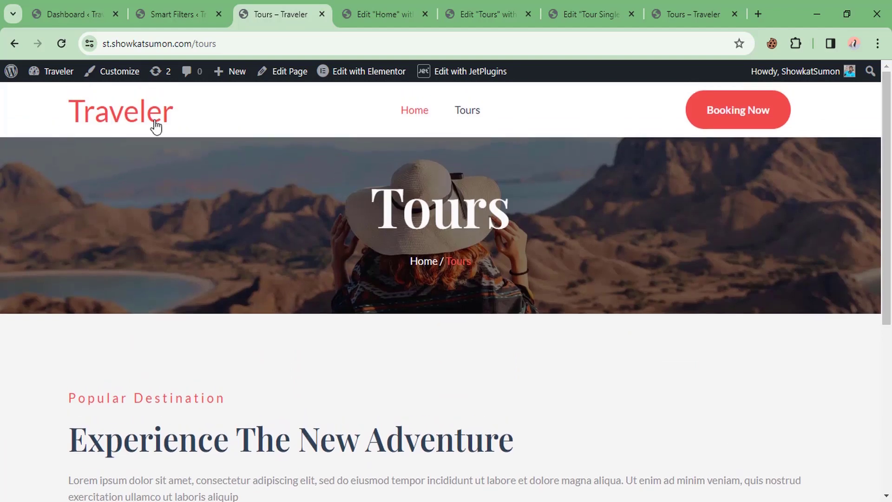
left_click(115, 110)
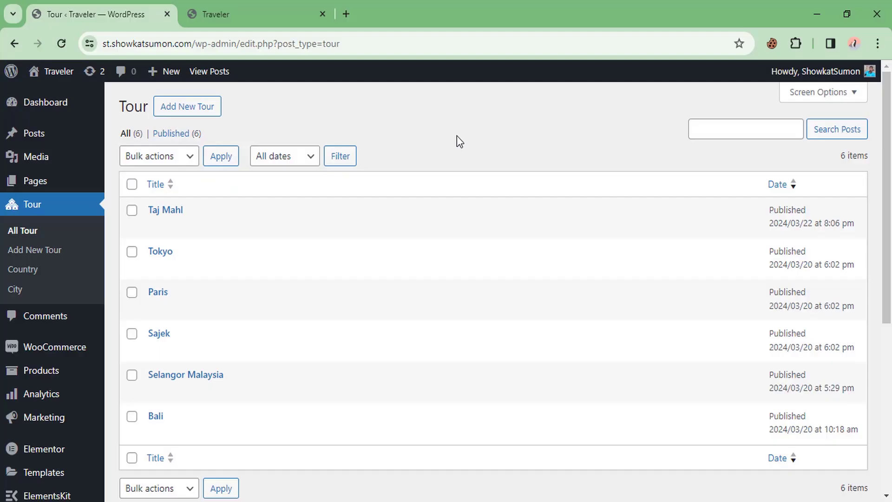
Step: Go to the live site's Tours listing page
scroll(36, 311, "down", 2)
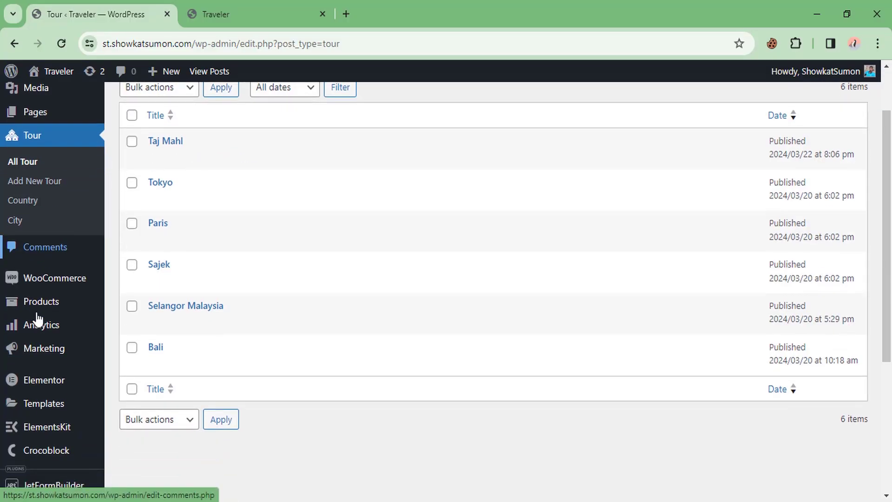
scroll(44, 302, "up", 2)
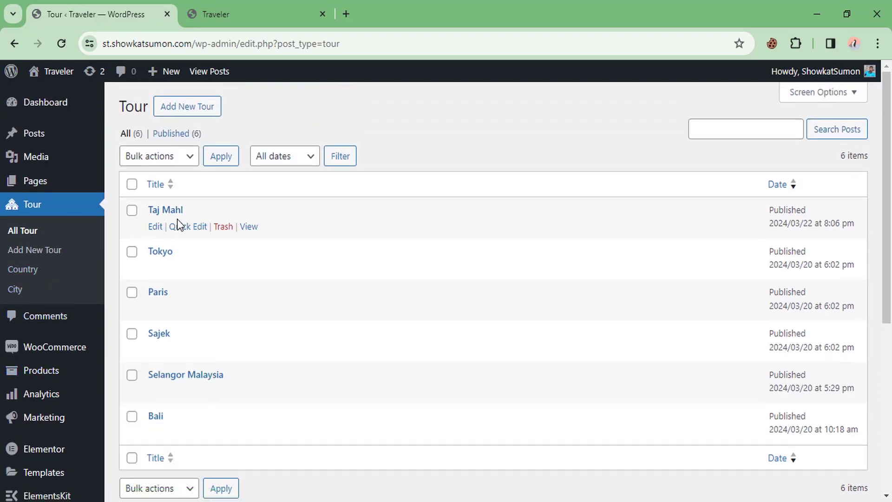
left_click(224, 1)
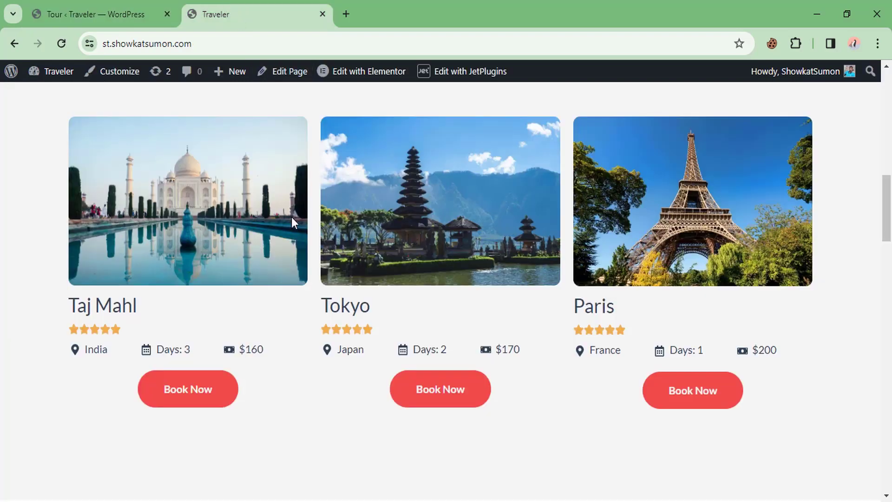
scroll(433, 211, "up", 2)
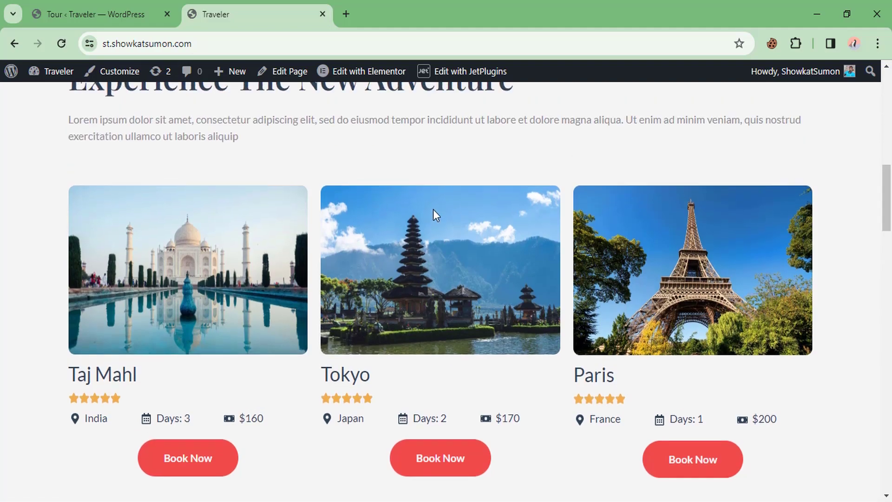
scroll(383, 203, "up", 10)
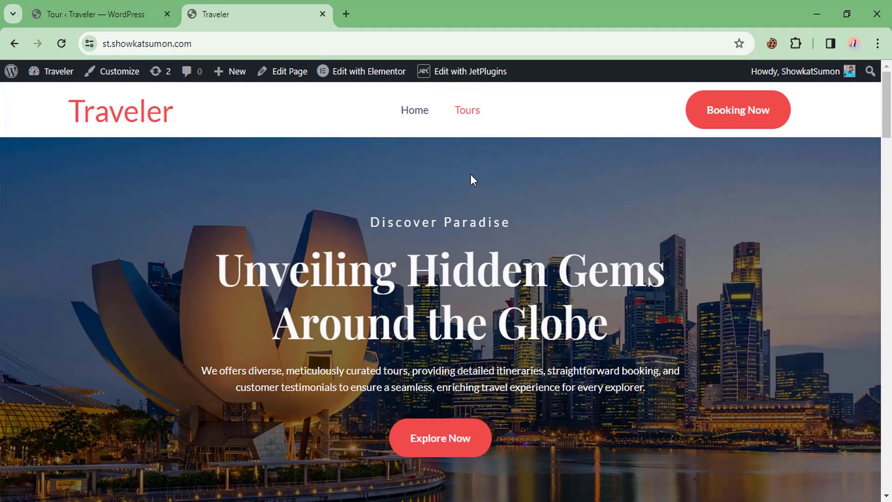
left_click(471, 117)
Step: Review the Tokyo tour's single page, then go back to the Tours listing
scroll(361, 269, "down", 7)
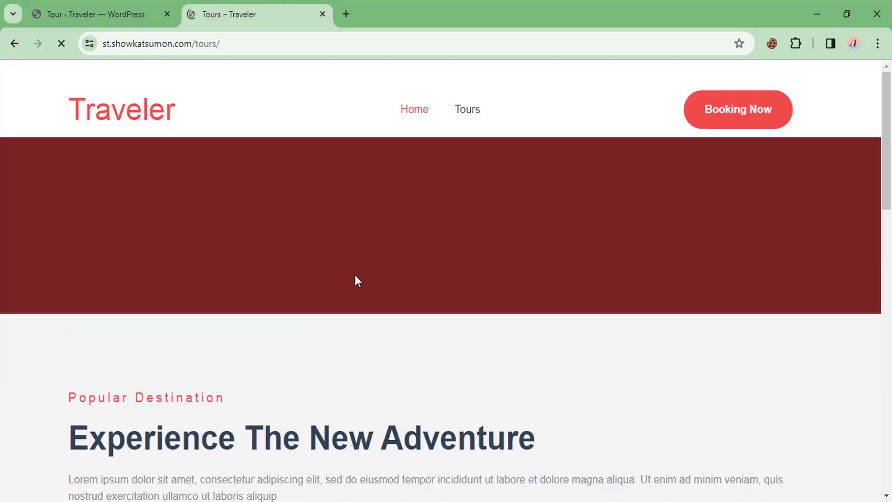
scroll(367, 279, "down", 12)
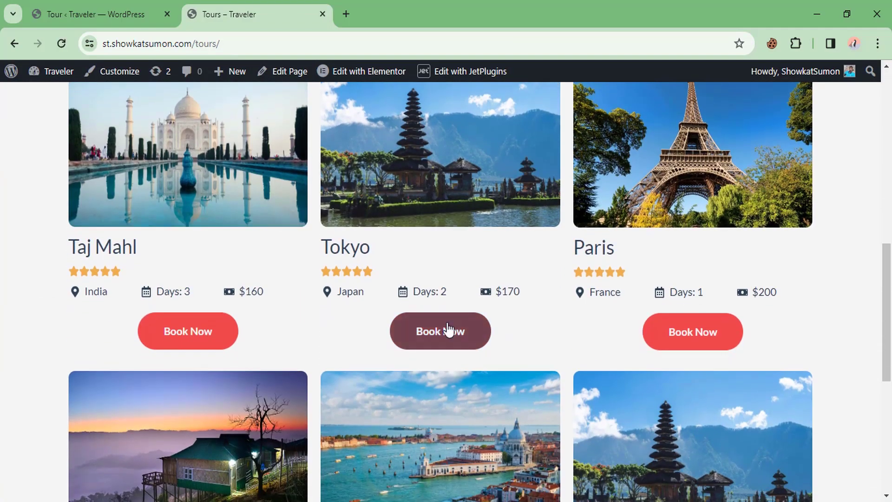
left_click(448, 329)
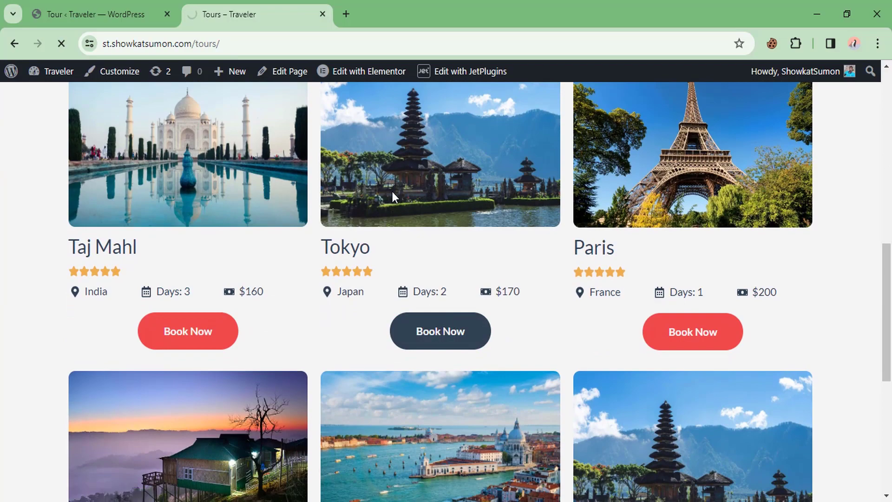
scroll(381, 196, "down", 6)
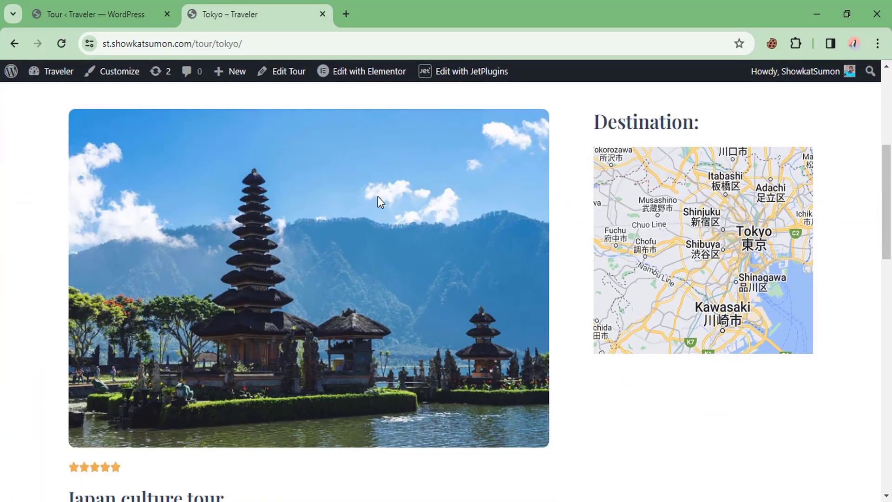
scroll(378, 196, "down", 8)
scroll(450, 114, "up", 14)
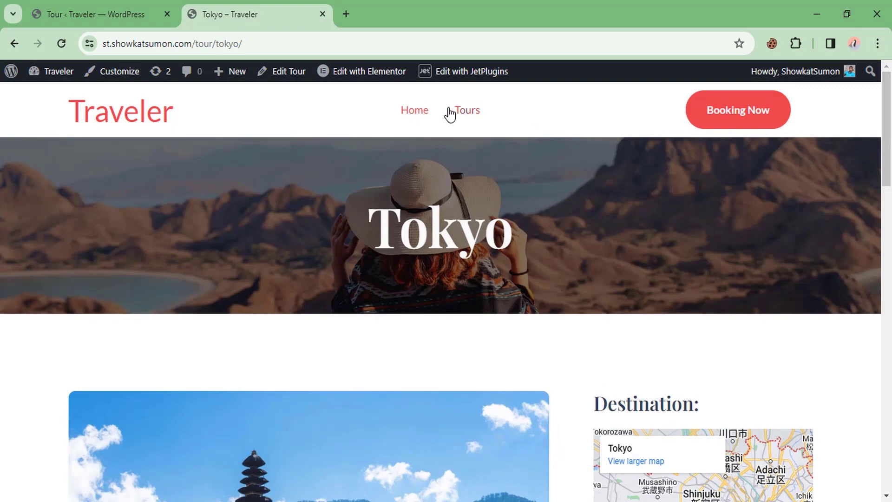
left_click(463, 112)
Step: Filter the Tours listing by India and open the Taj Mahl tour page
scroll(347, 239, "down", 5)
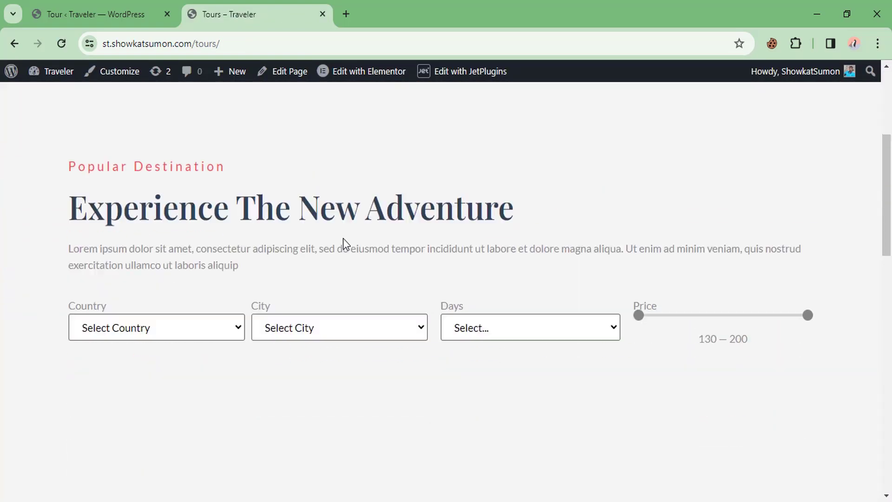
scroll(346, 244, "down", 2)
left_click(175, 219)
left_click(149, 279)
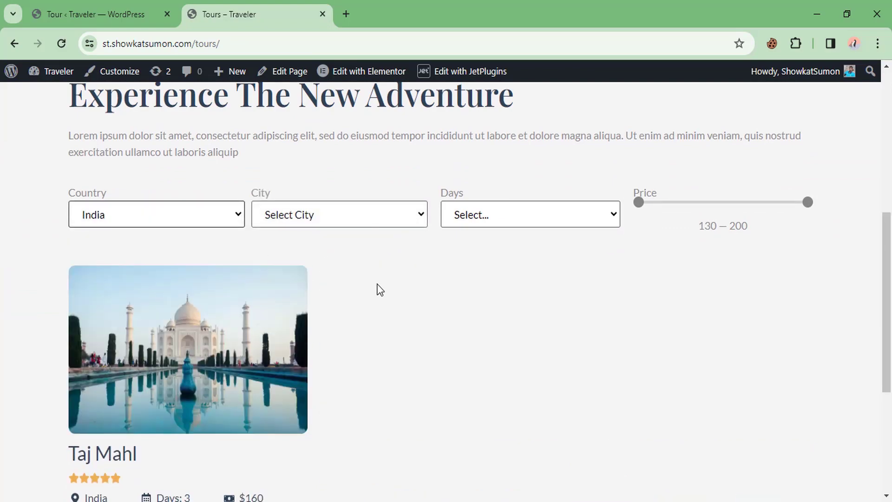
scroll(378, 297, "down", 3)
scroll(375, 297, "up", 2)
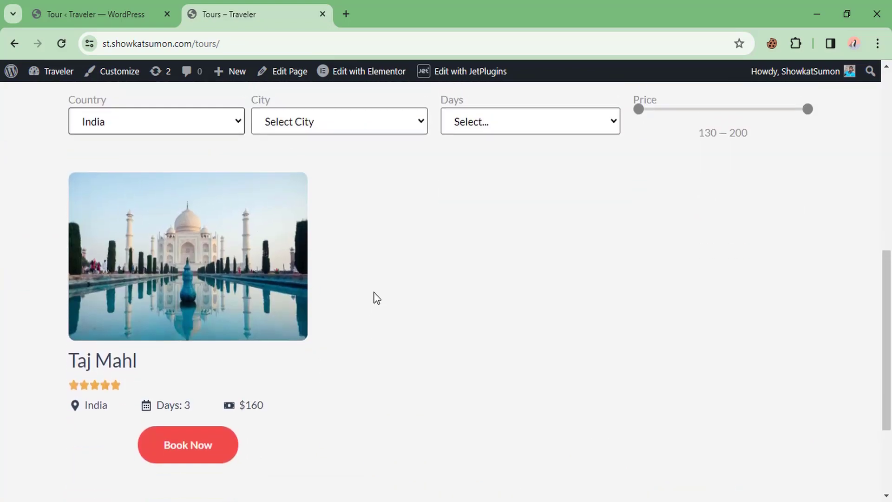
scroll(395, 286, "down", 2)
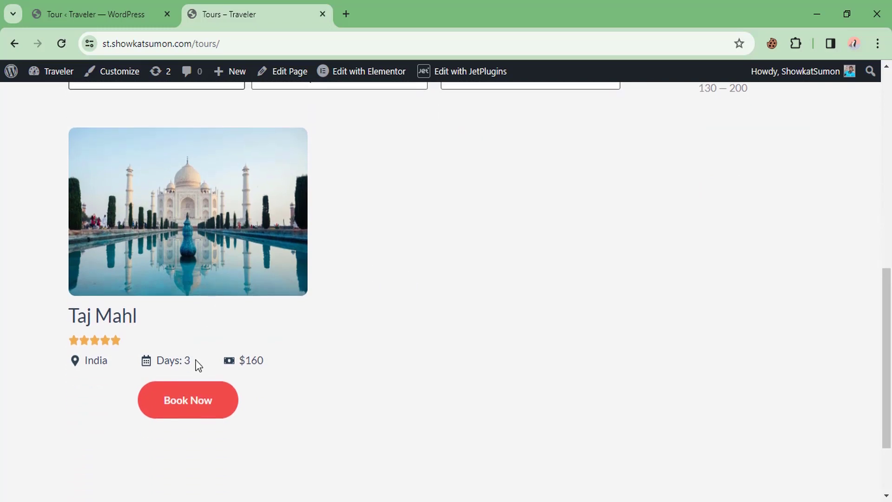
left_click(195, 413)
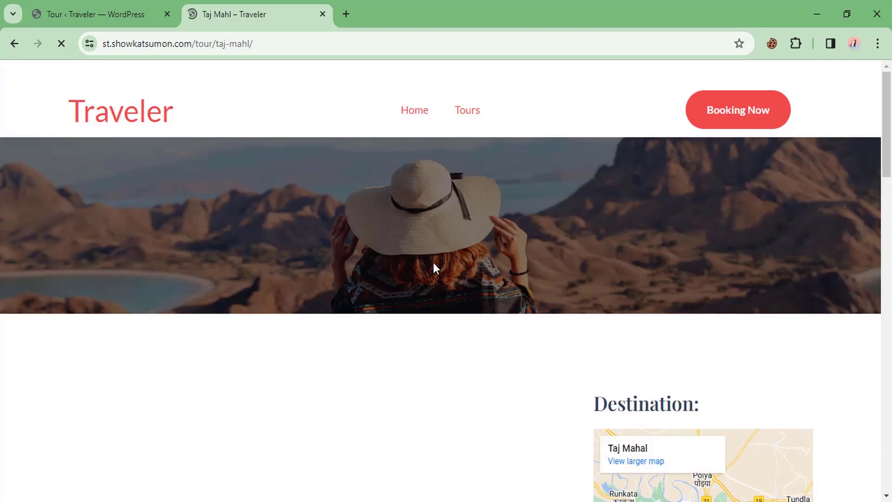
Step: Review the Taj Mahl tour page and return to the admin Tour list
scroll(433, 264, "down", 5)
scroll(423, 266, "down", 3)
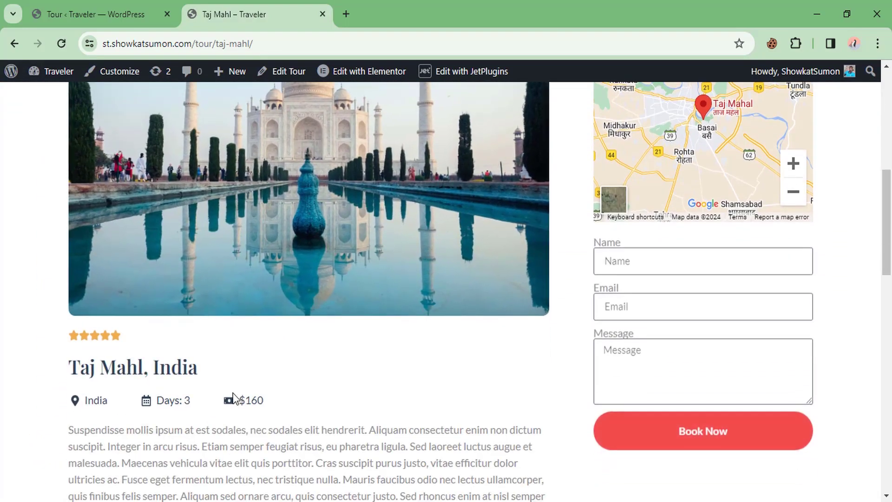
scroll(168, 381, "down", 3)
scroll(315, 331, "up", 3)
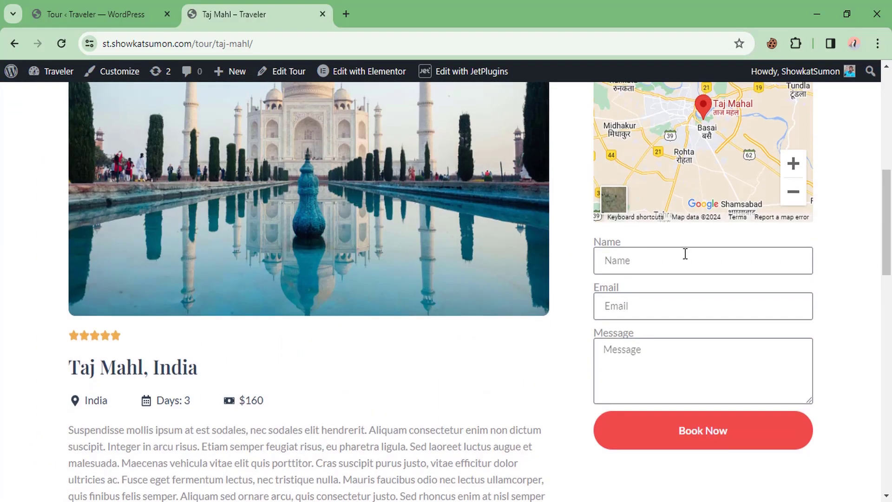
scroll(674, 280, "down", 3)
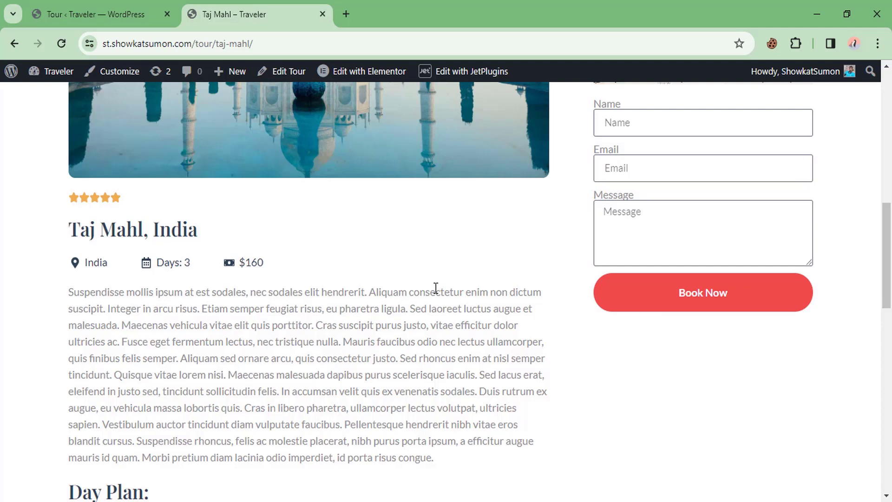
left_click(96, 7)
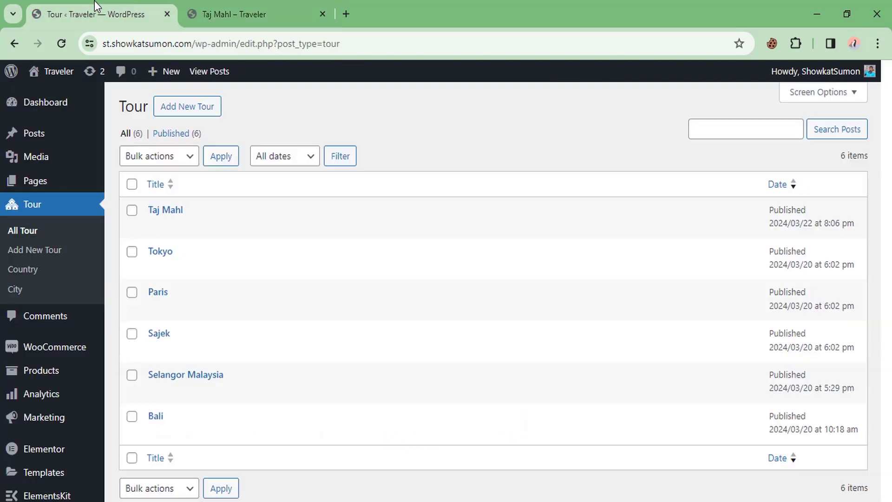
Step: Confirm JetBooking and WooCommerce are active in Installed Plugins, then launch Bookings Set Up
scroll(69, 384, "down", 5)
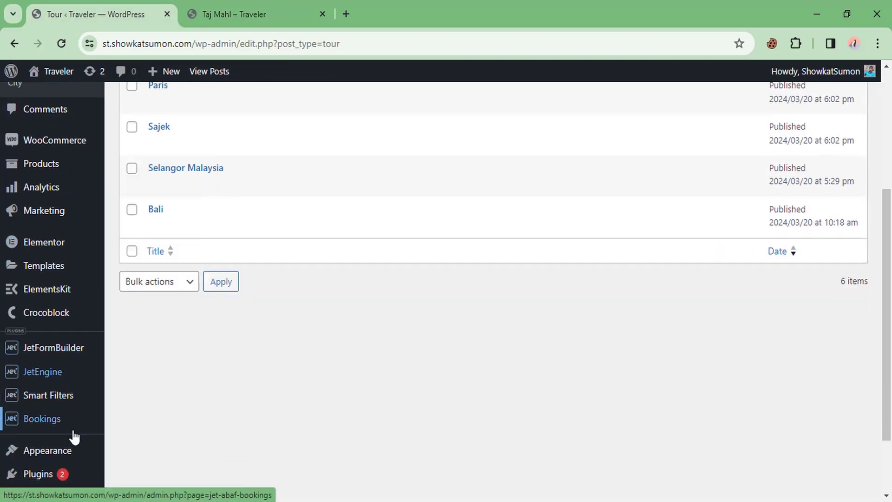
scroll(74, 437, "down", 2)
left_click(133, 409)
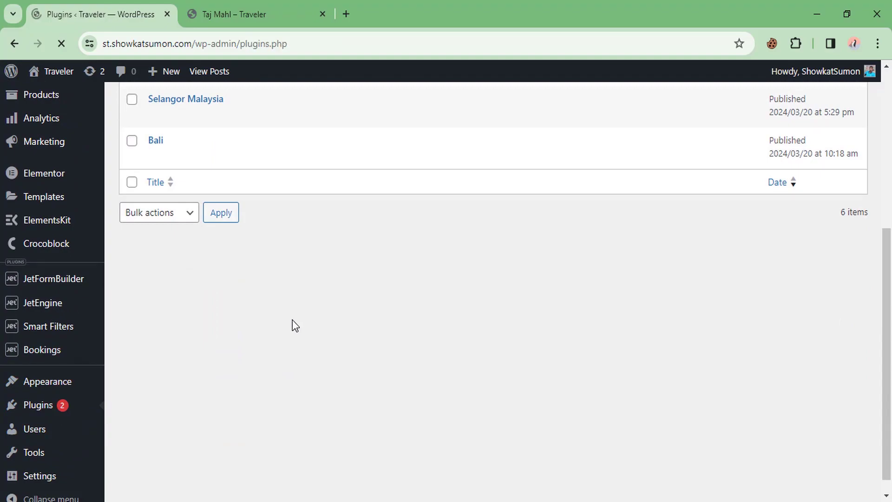
scroll(278, 306, "down", 8)
scroll(211, 205, "up", 2)
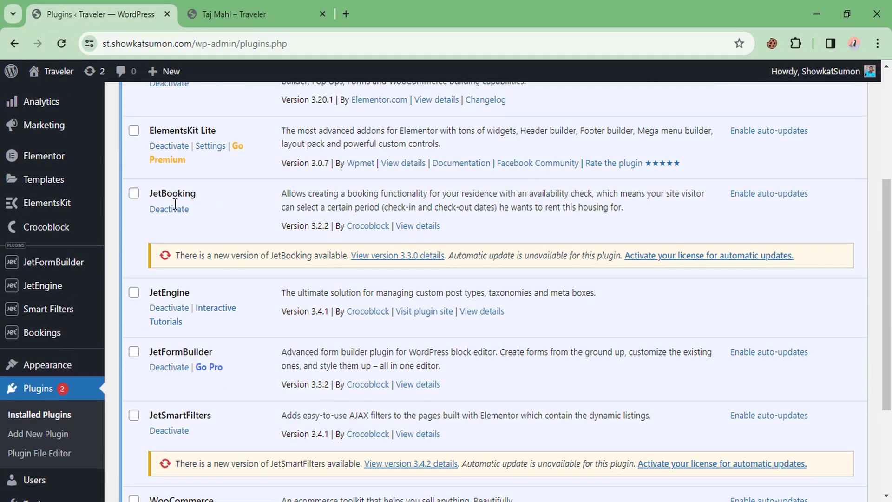
scroll(215, 293, "down", 2)
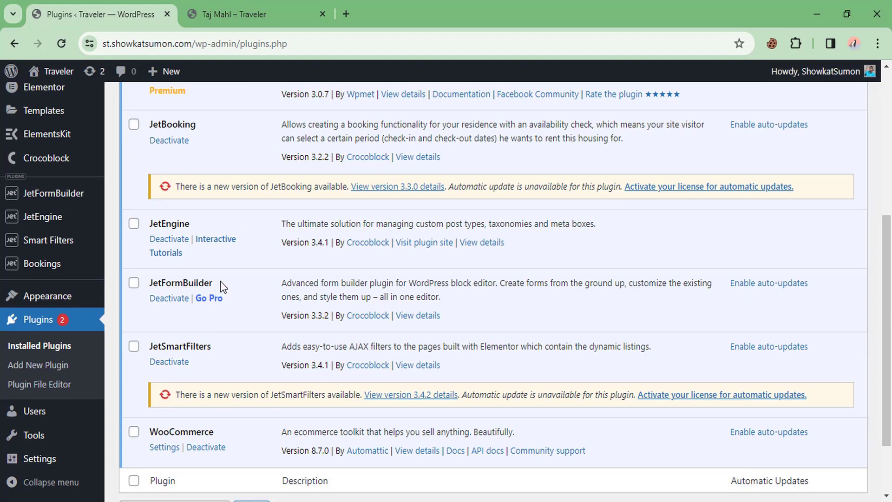
scroll(254, 302, "down", 2)
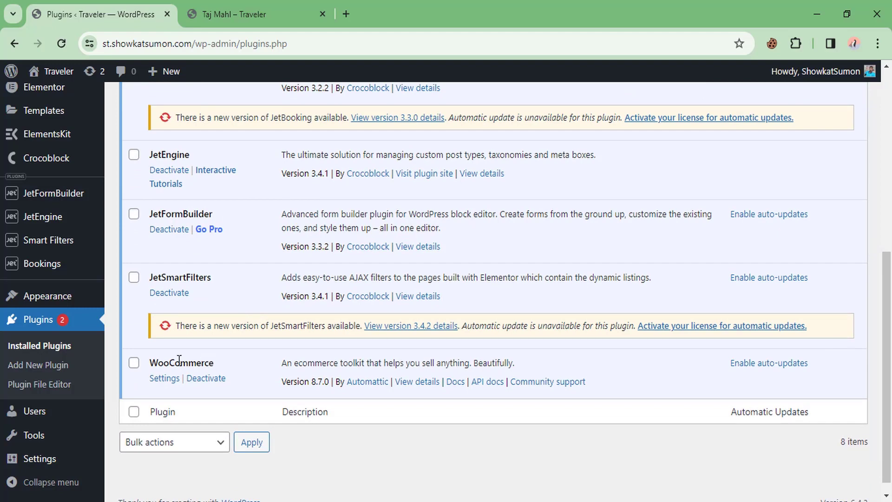
left_click_drag(161, 362, 219, 365)
left_click(229, 370)
scroll(236, 353, "down", 1)
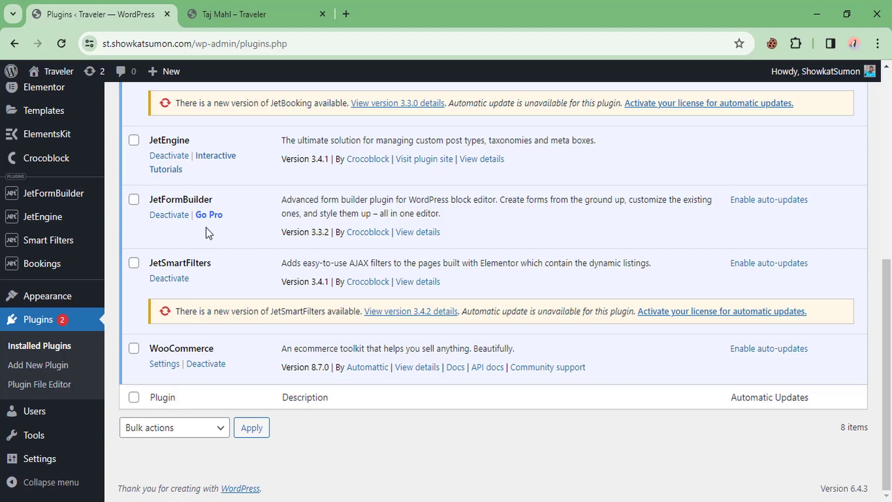
mouse_move(44, 268)
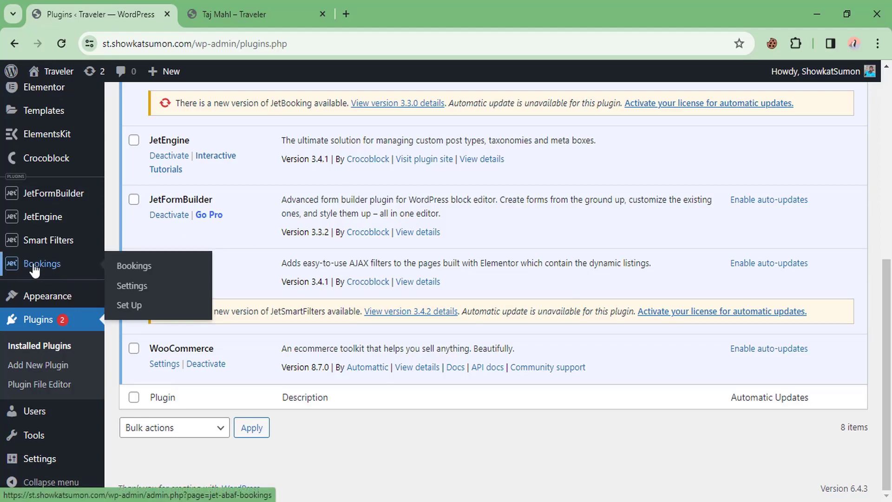
left_click(134, 308)
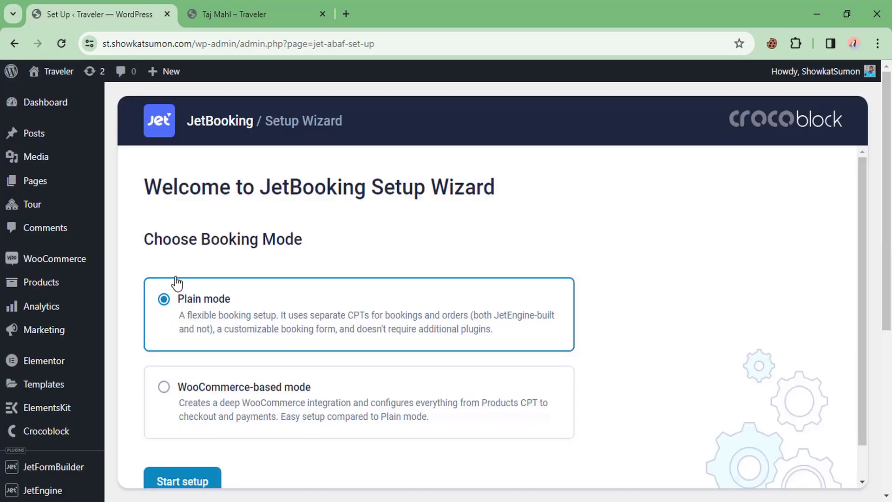
Step: Keep Plain mode as the booking mode and start the JetBooking setup
scroll(335, 252, "down", 1)
scroll(335, 253, "down", 1)
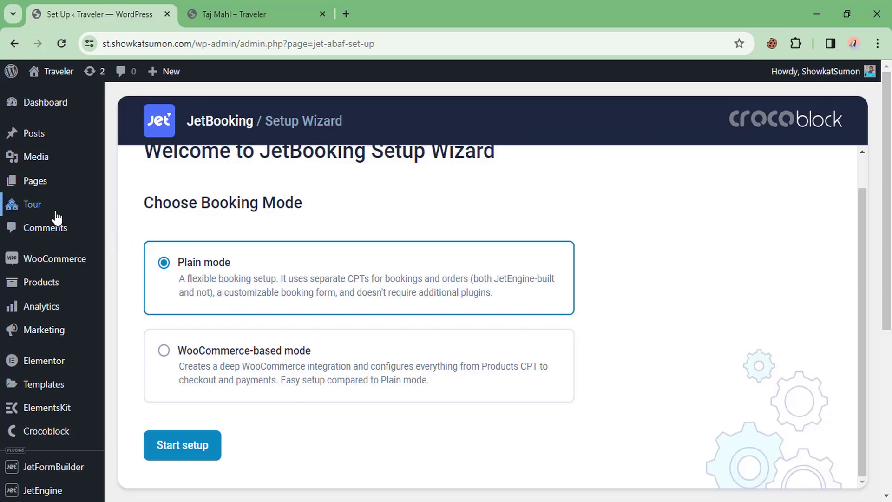
mouse_move(56, 212)
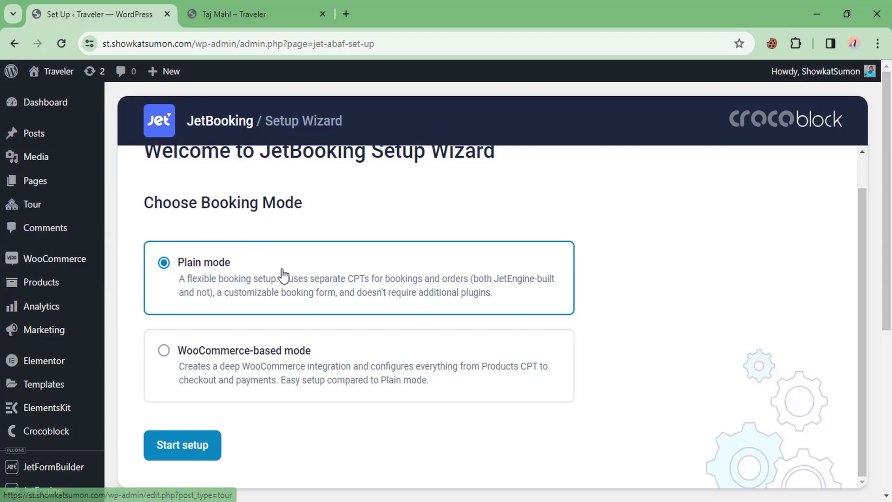
scroll(261, 291, "down", 3)
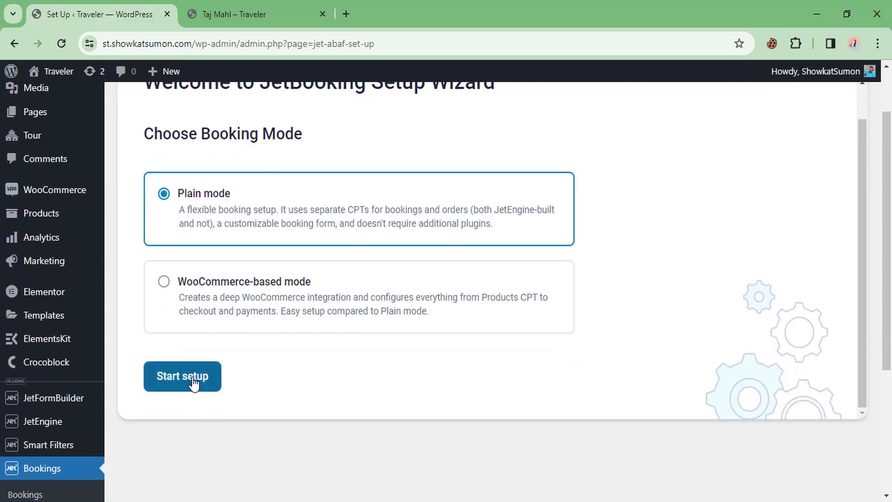
left_click(183, 377)
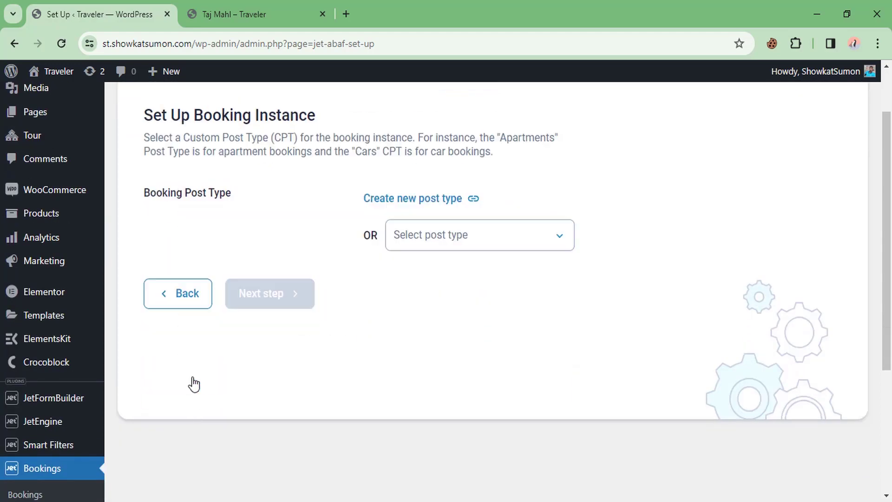
Step: Choose Tour as the booking post type and continue to the orders step
left_click(429, 240)
scroll(435, 399, "down", 6)
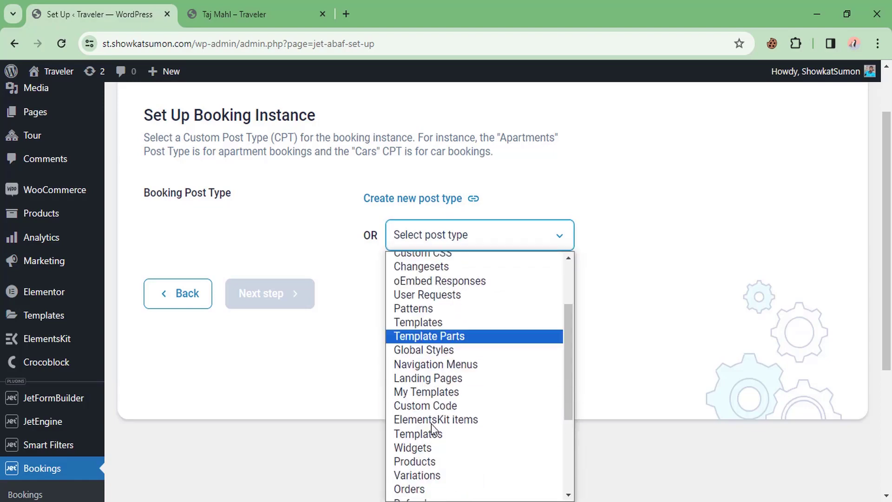
left_click(404, 466)
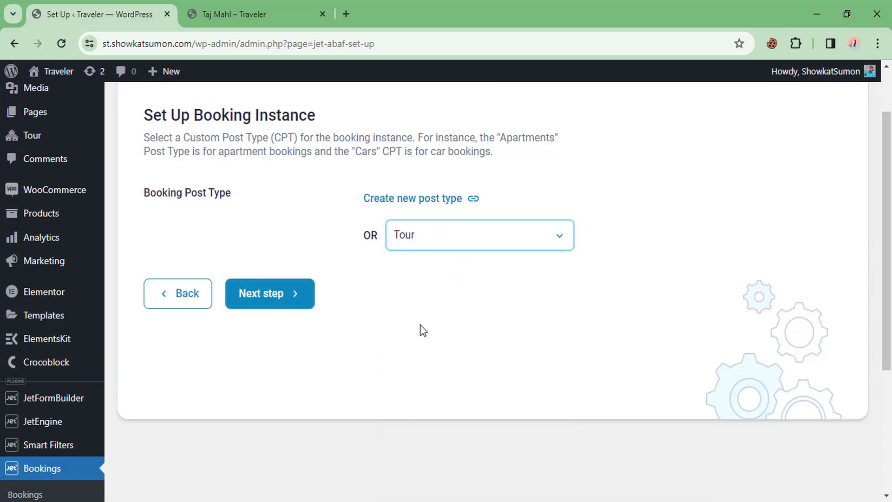
left_click(269, 296)
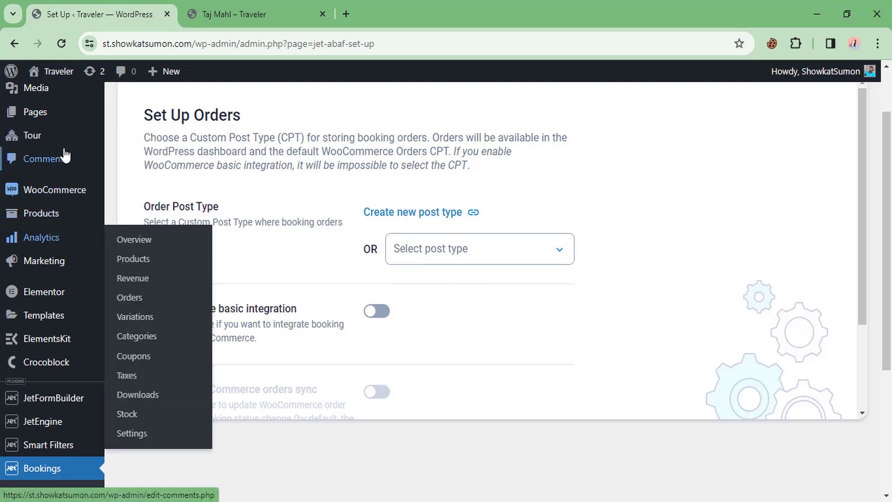
Step: Enable WooCommerce basic integration for booking orders and advance to the database columns step
left_click(454, 250)
left_click(454, 249)
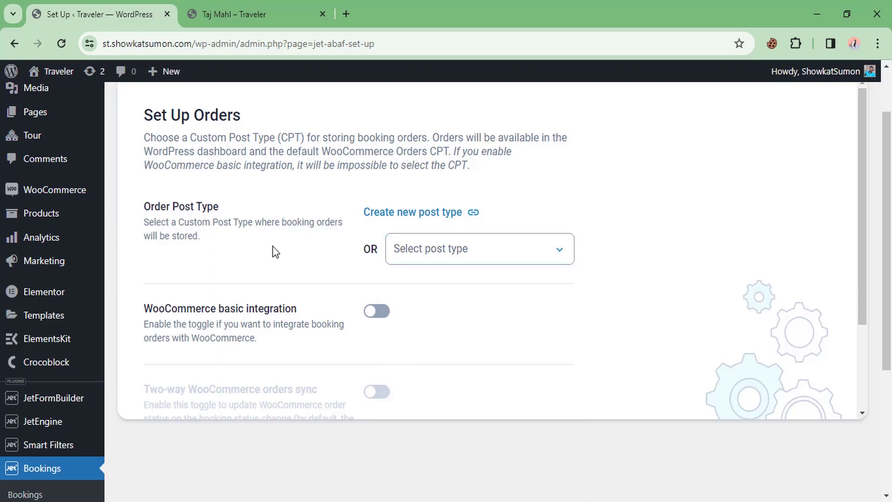
scroll(264, 246, "down", 1)
scroll(264, 246, "down", 4)
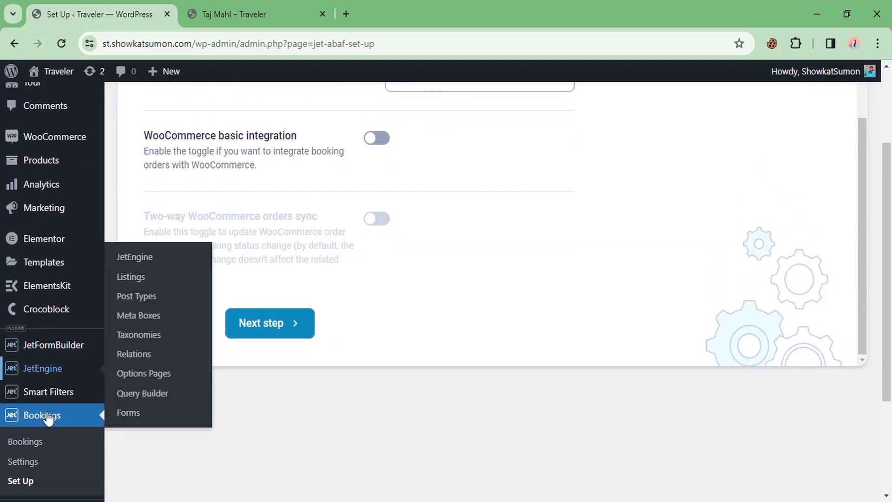
scroll(223, 243, "up", 3)
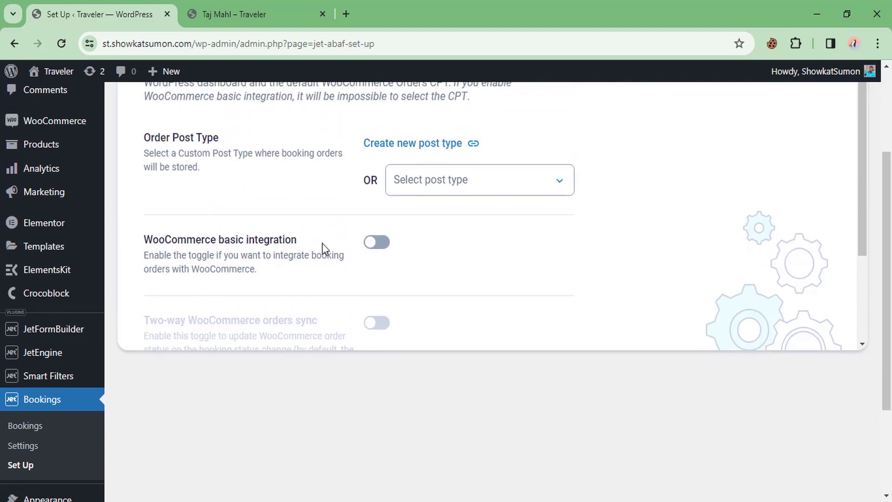
left_click(375, 242)
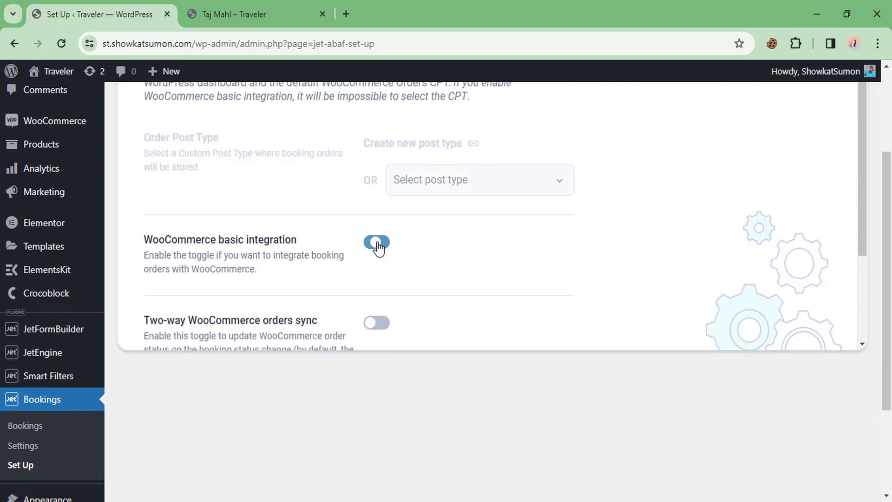
scroll(303, 232, "down", 3)
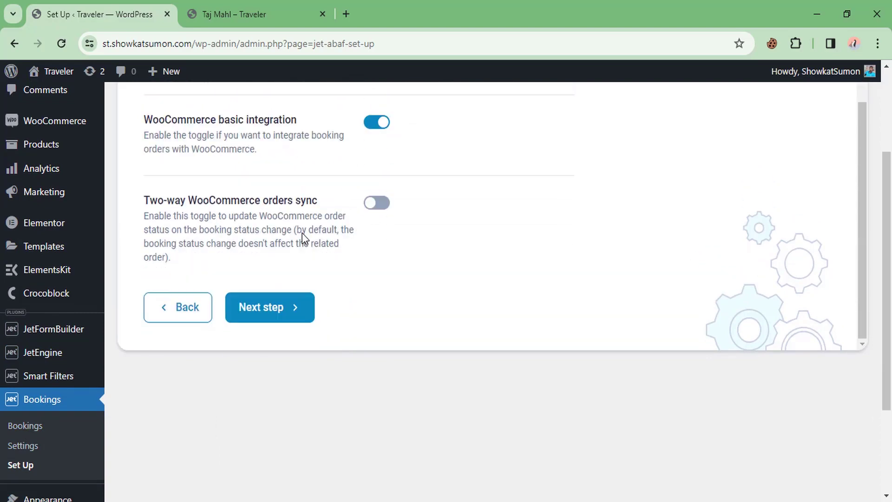
left_click(278, 313)
scroll(278, 314, "up", 2)
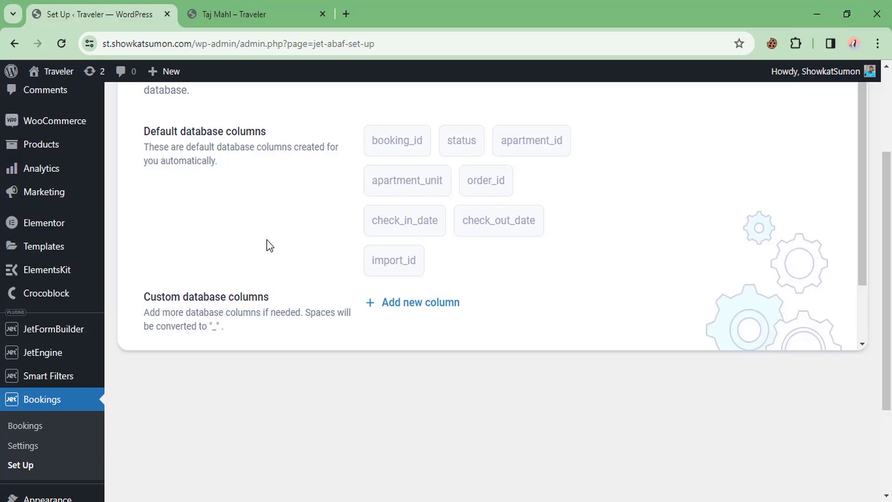
Step: Add custom booking columns named email and name
left_click(427, 303)
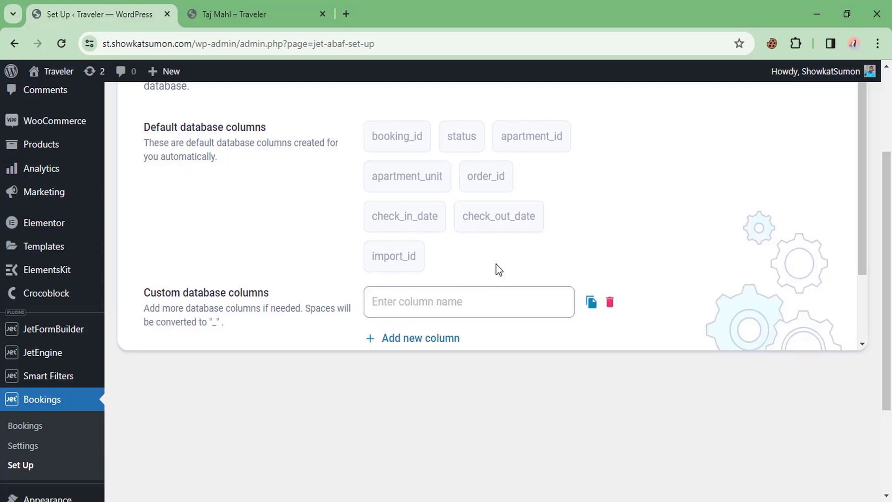
scroll(499, 269, "down", 2)
left_click(417, 217)
type("Email")
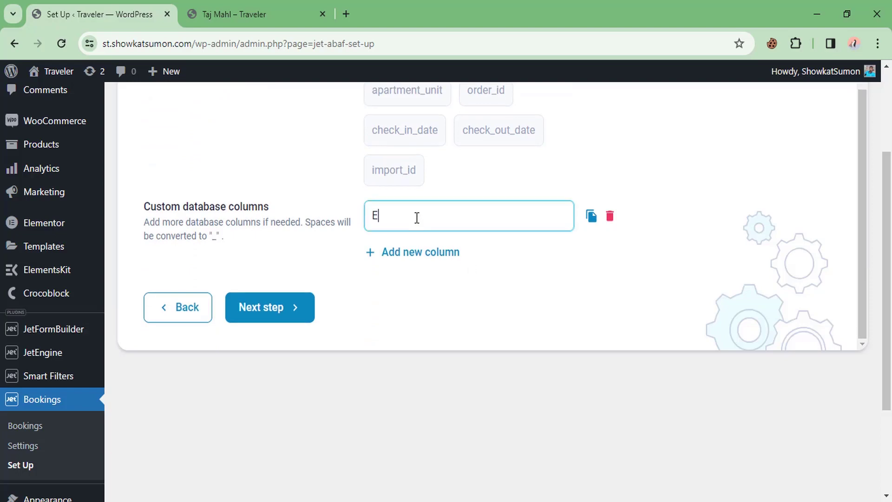
key("BackSpace")
key("BackSpace")
key("BackSpace")
key("BackSpace")
type("ema")
left_click(425, 252)
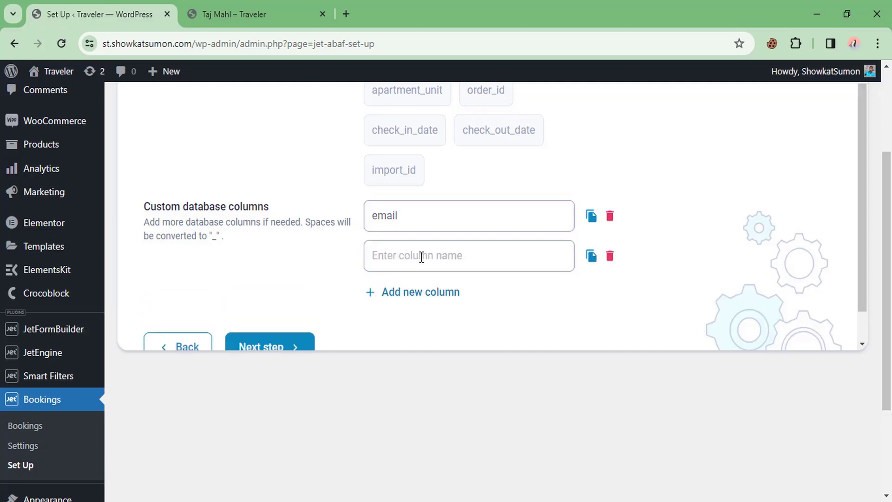
left_click(416, 263)
type("name")
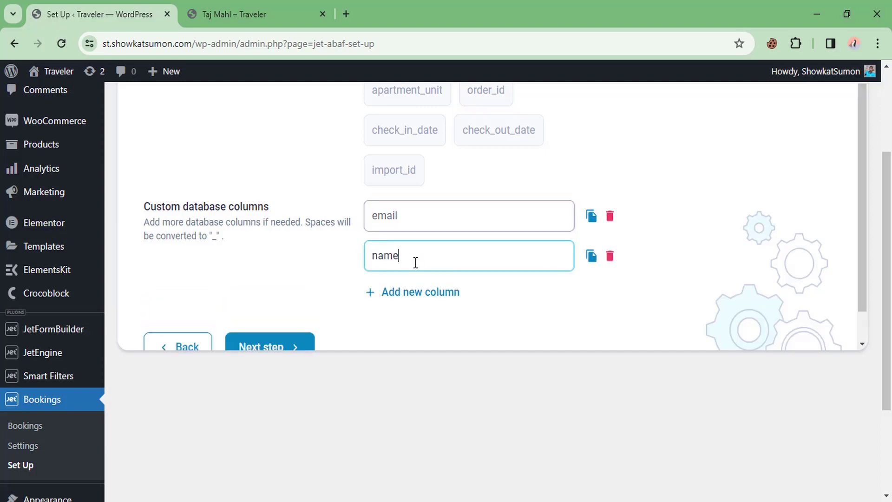
Step: Add two more custom booking columns named person and total
left_click(412, 292)
scroll(409, 261, "down", 1)
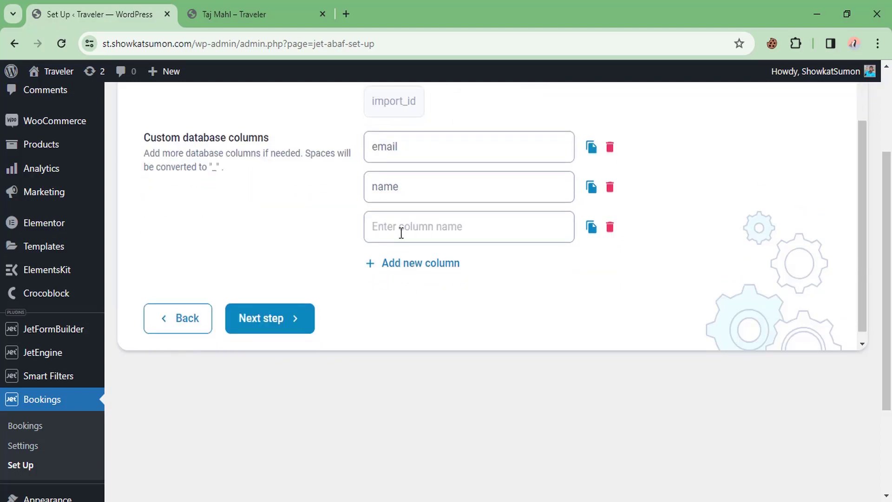
left_click(401, 233)
type("person")
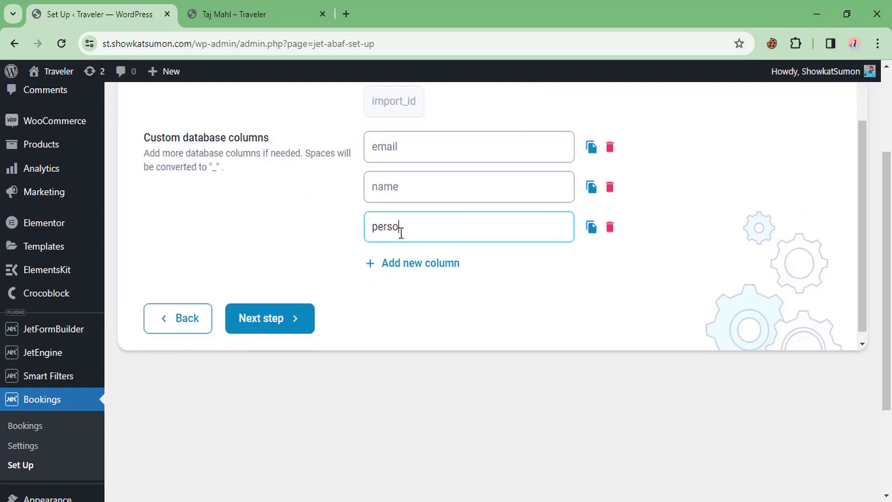
left_click(402, 264)
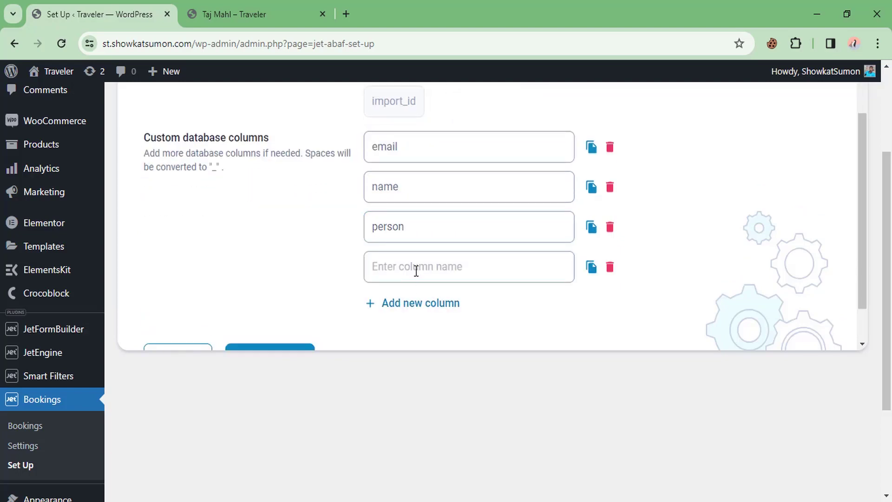
left_click(416, 270)
type("total")
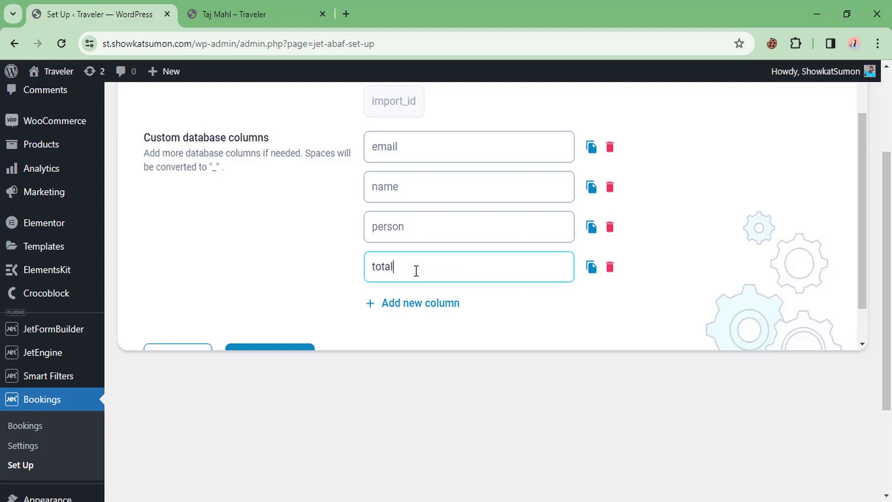
scroll(399, 279, "down", 1)
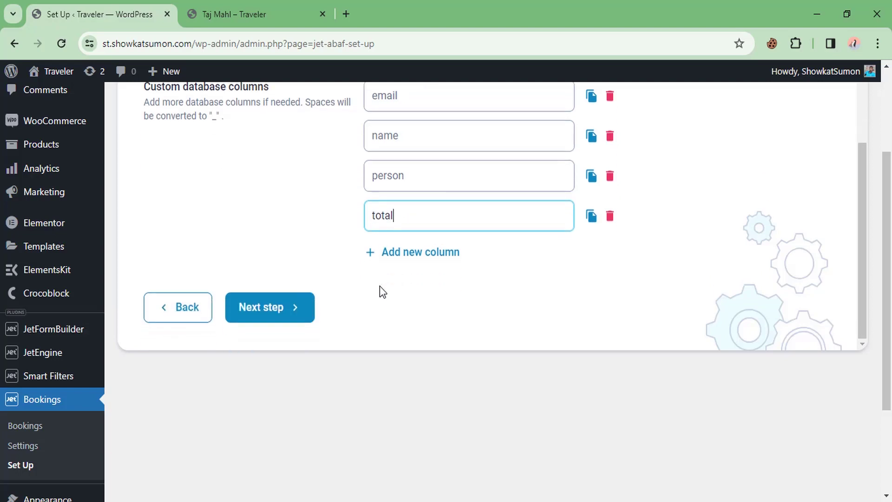
Step: Finish the JetBooking setup wizard and open All Tours in a new tab
left_click(269, 314)
scroll(269, 309, "up", 3)
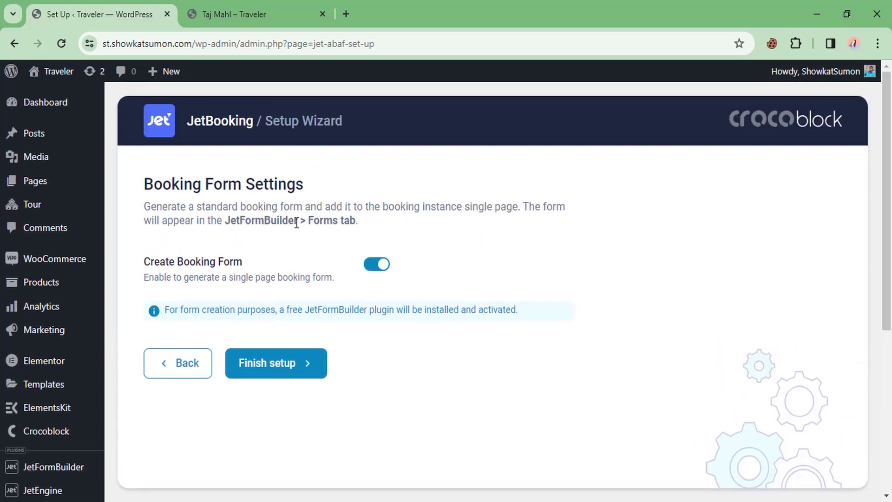
scroll(267, 354, "down", 1)
left_click(269, 302)
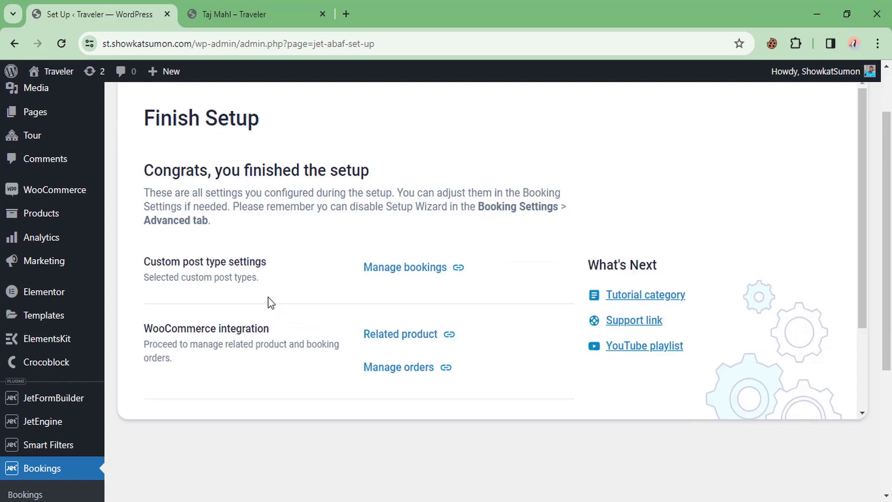
scroll(269, 302, "down", 1)
mouse_move(41, 148)
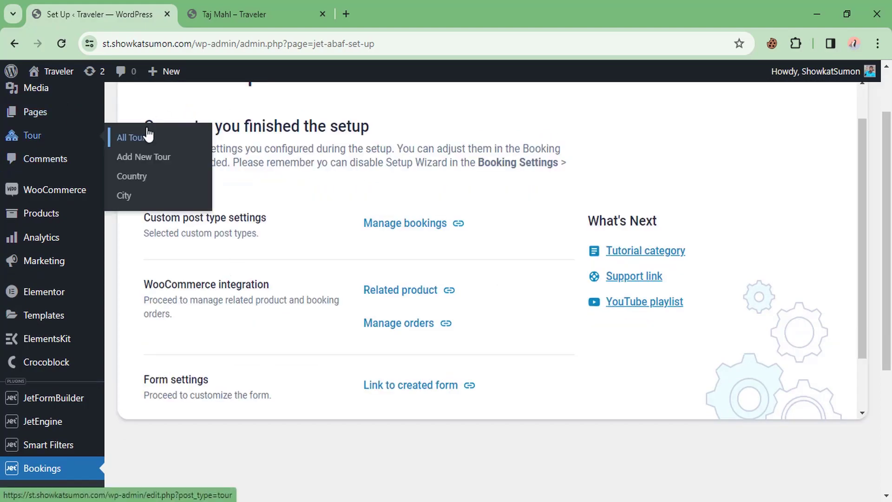
middle_click(147, 133)
Step: Open the Taj Mahl tour for editing and set its Price per 1 day/night to 20
left_click(213, 5)
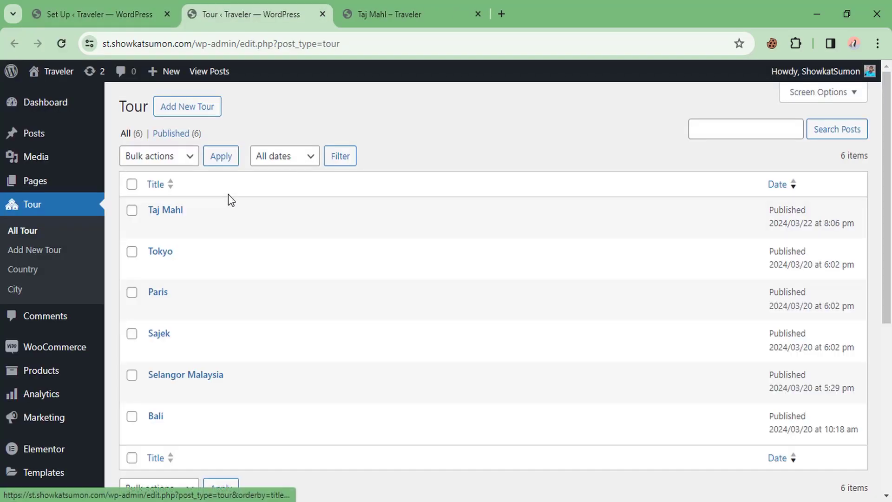
left_click(173, 212)
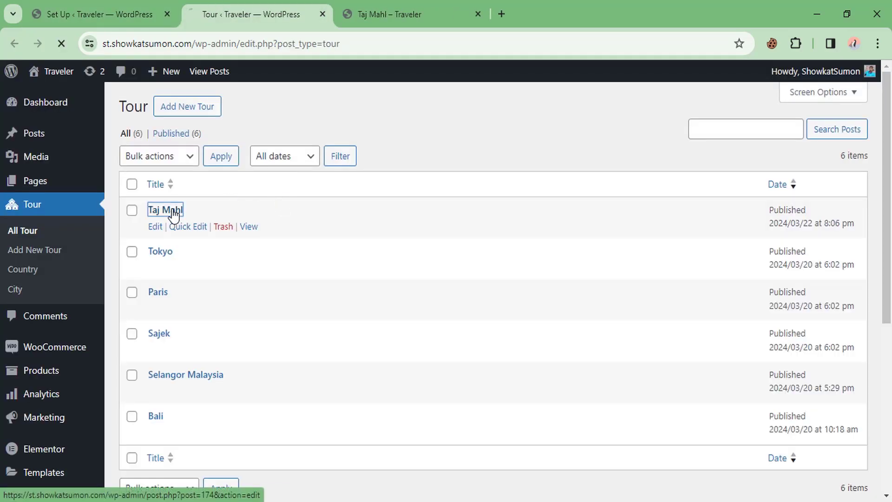
scroll(392, 172, "down", 8)
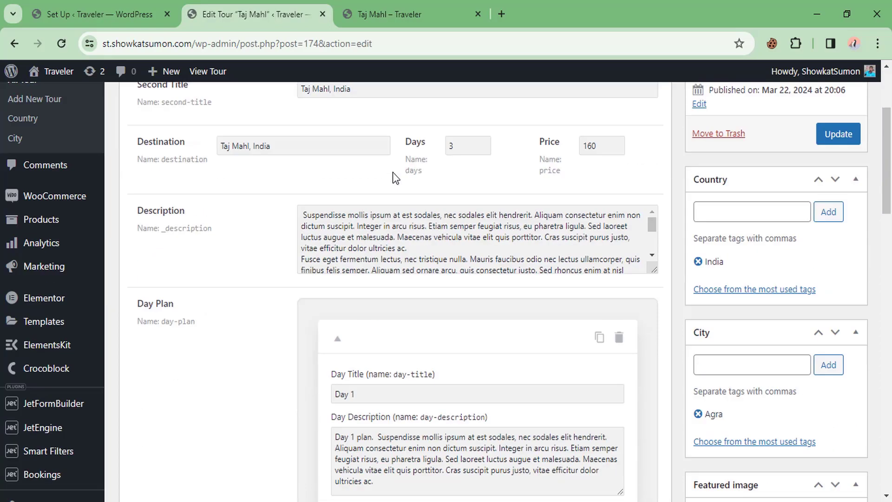
scroll(392, 172, "down", 10)
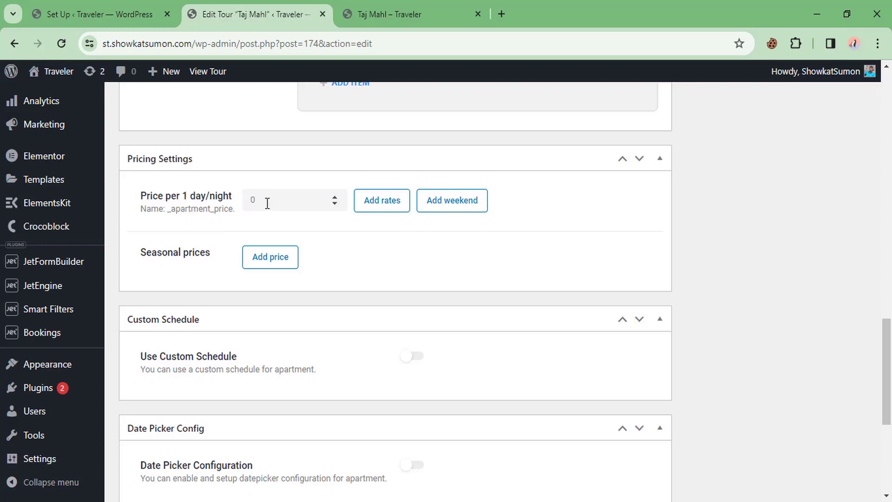
left_click_drag(268, 200, 236, 201)
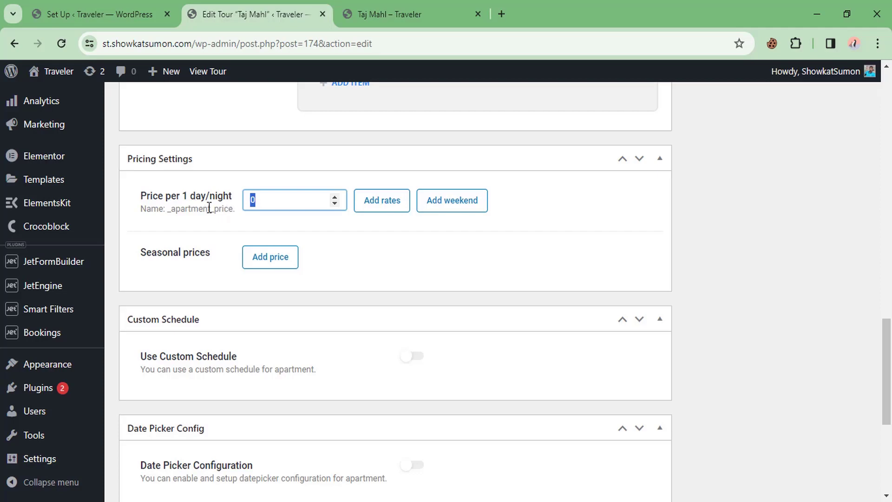
left_click(271, 204)
left_click_drag(272, 203, 236, 203)
type("20")
Step: Add advanced pricing rates: 15 from 4 days and a third row from 10 days
left_click(386, 208)
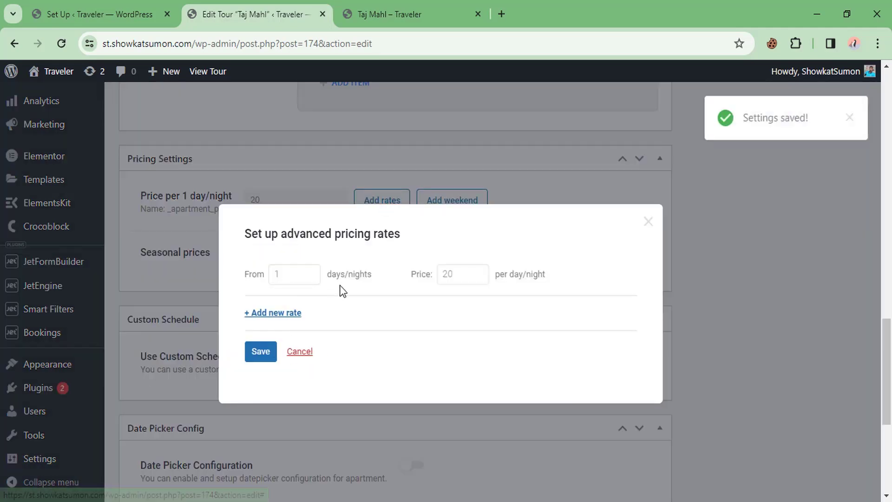
scroll(346, 288, "down", 1)
scroll(346, 288, "down", 1)
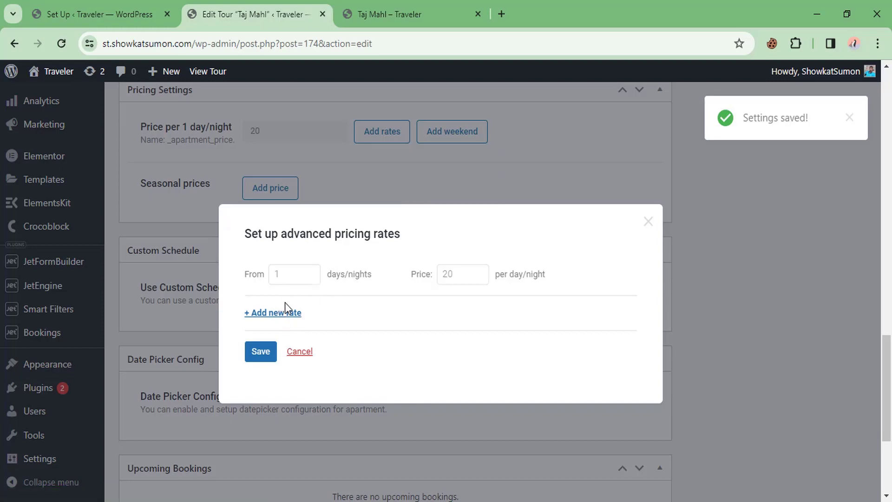
left_click(279, 320)
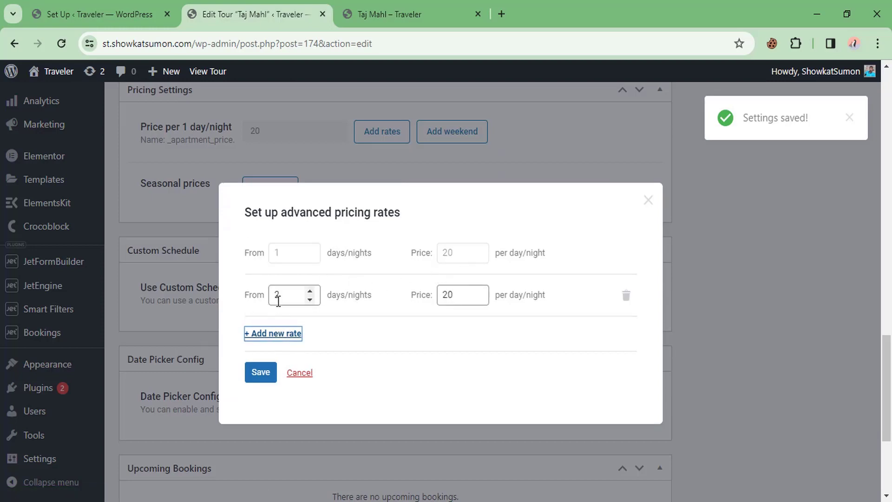
left_click_drag(279, 295, 258, 294)
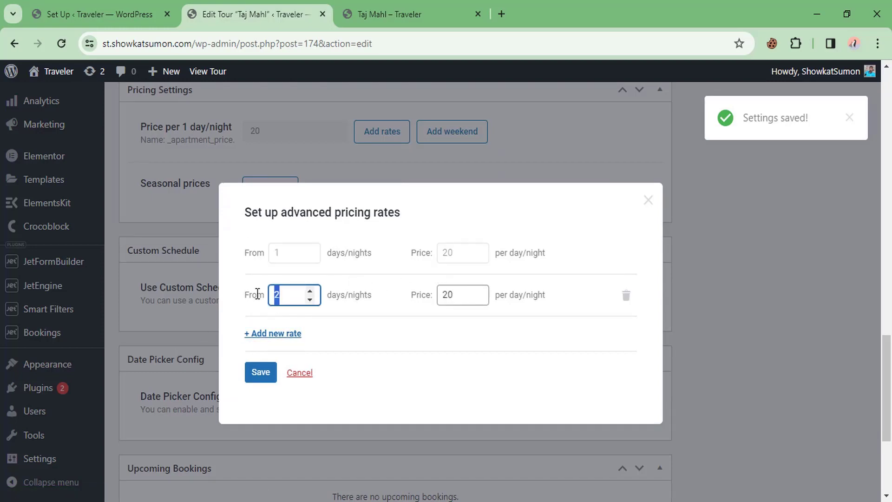
type("4")
left_click_drag(476, 294, 435, 294)
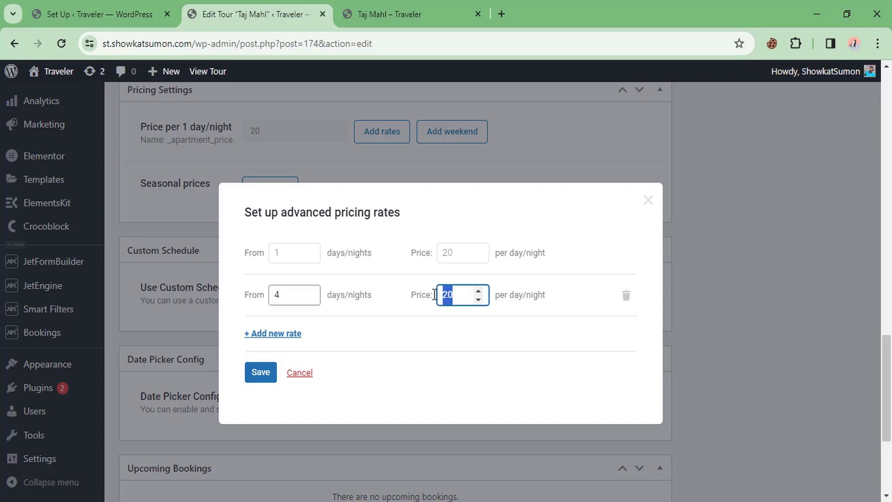
type("15")
left_click(277, 334)
scroll(326, 325, "down", 2)
left_click_drag(302, 317, 251, 320)
type("1")
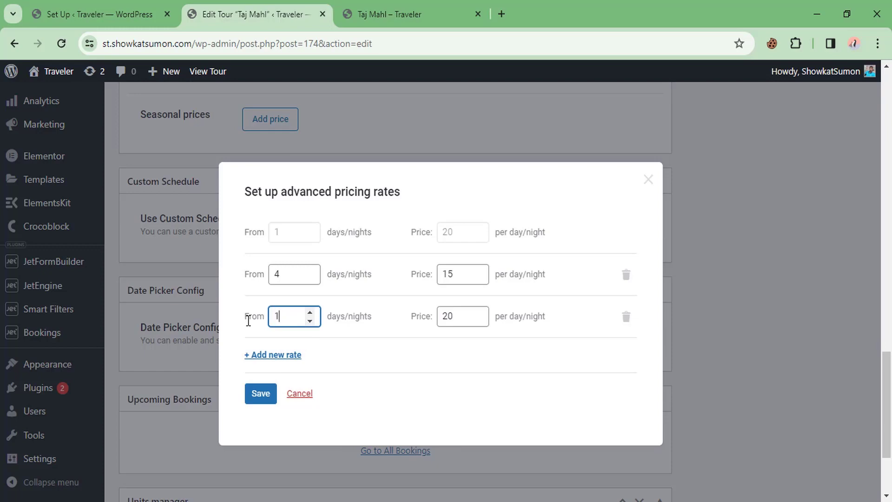
type("0")
left_click_drag(469, 316, 431, 316)
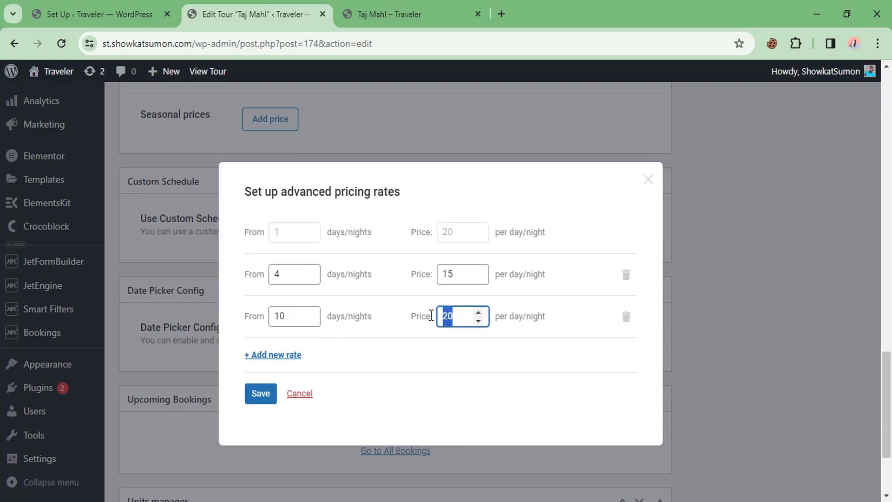
type("10")
left_click(379, 346)
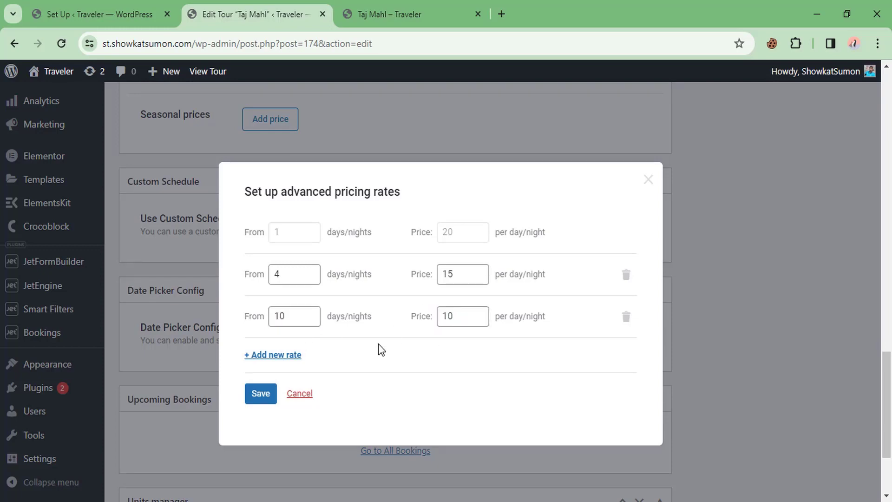
Step: Delete the two added pricing rate rows and close the rates dialog
left_click(626, 318)
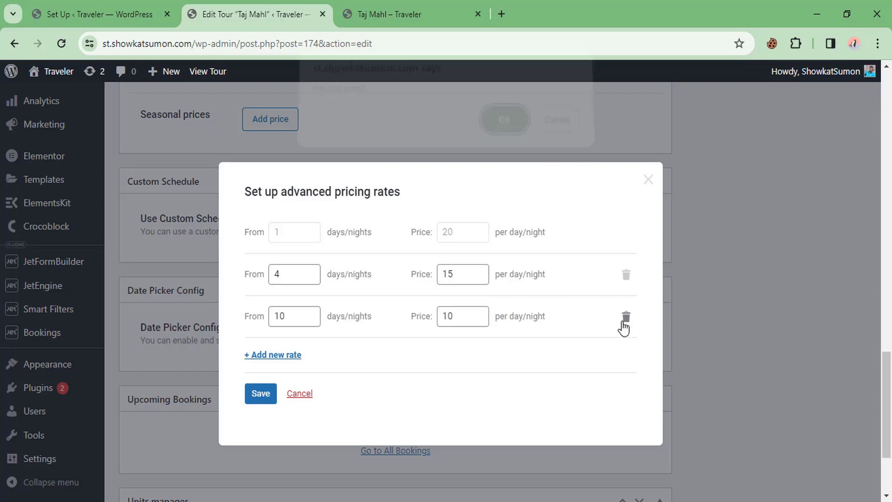
left_click(503, 130)
left_click(626, 296)
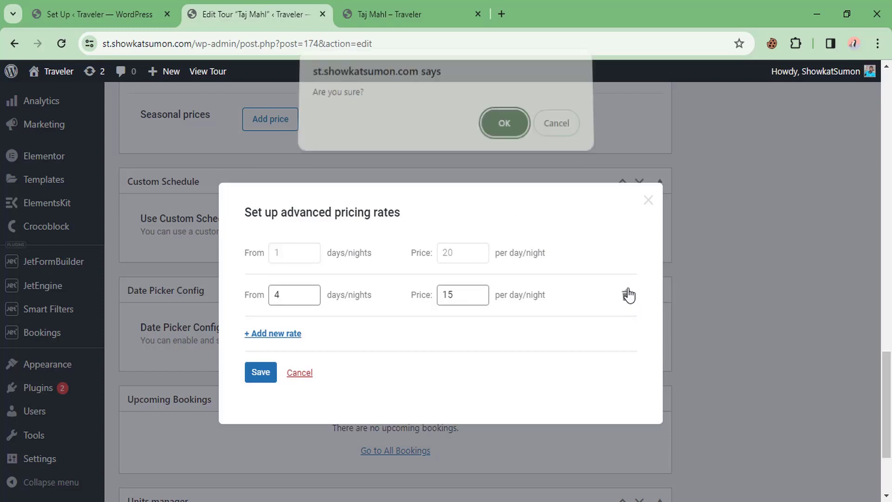
left_click(504, 131)
left_click(300, 351)
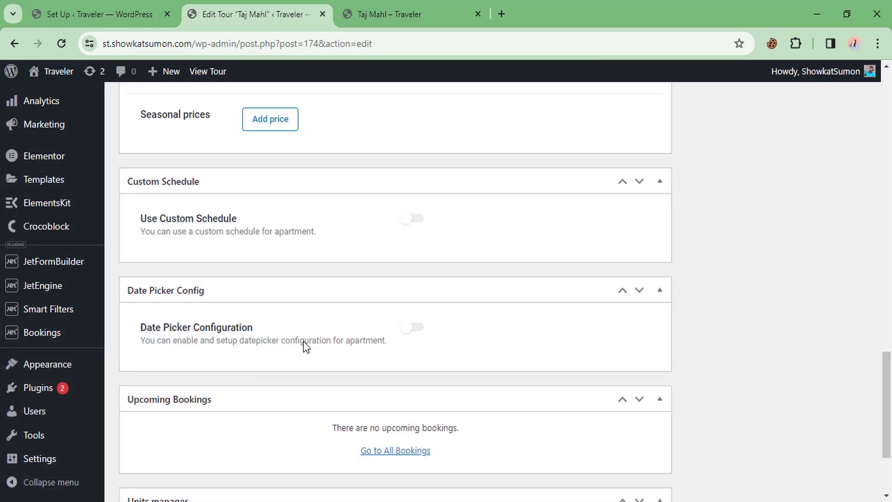
Step: Clear the daily price field and review the tour's 160 price value
scroll(307, 218, "up", 2)
scroll(286, 282, "up", 2)
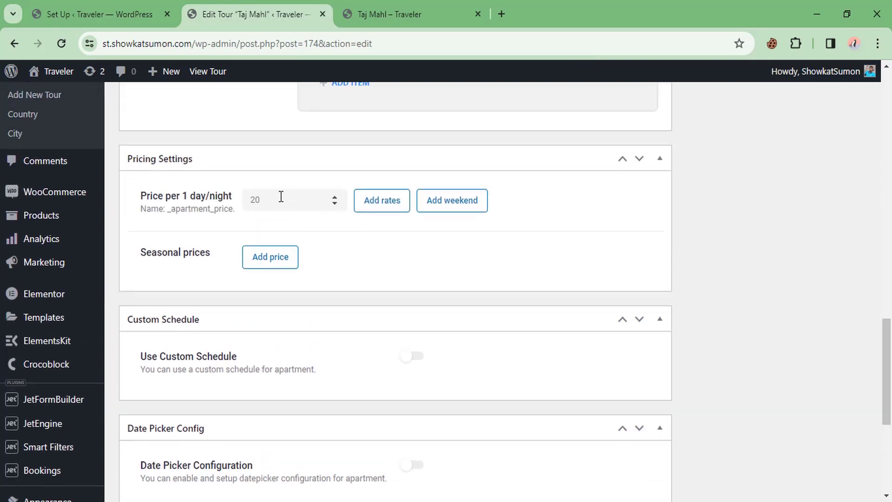
left_click_drag(281, 199, 233, 205)
key("BackSpace")
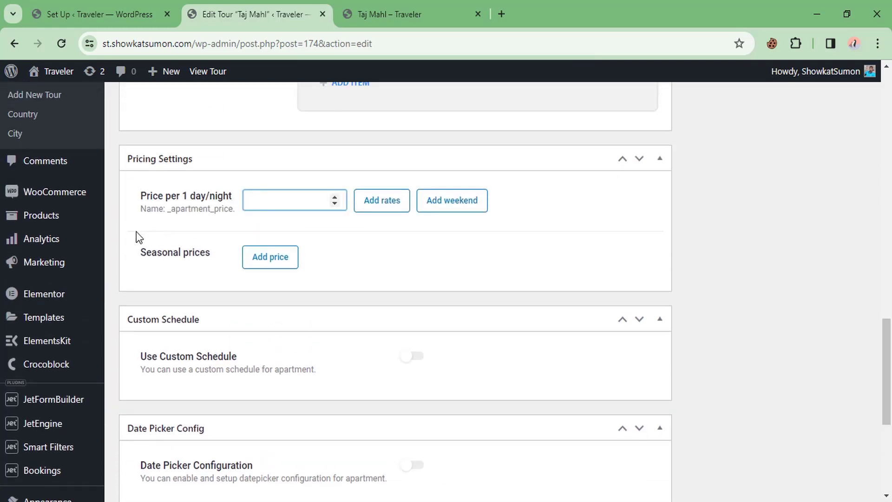
scroll(225, 244, "up", 15)
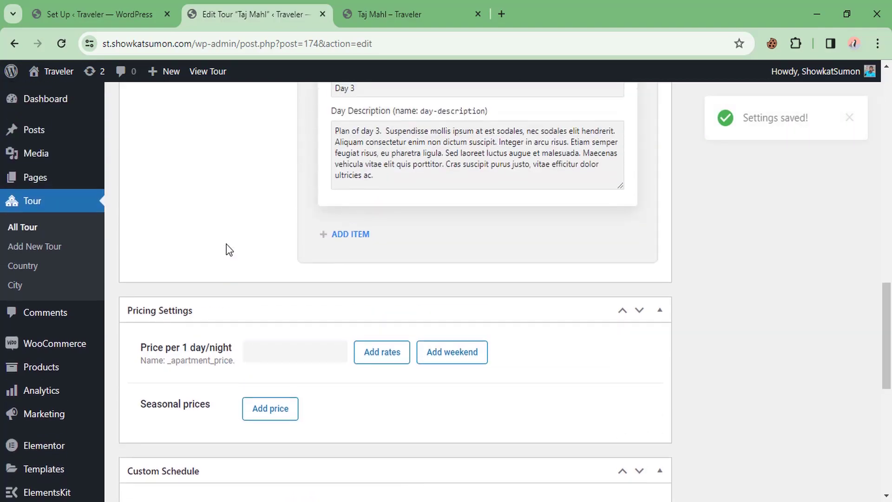
scroll(225, 244, "up", 3)
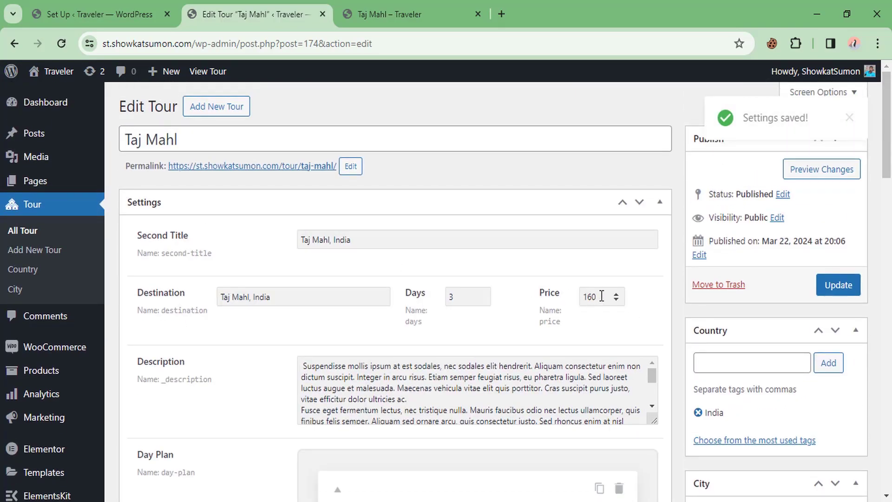
left_click_drag(603, 296, 577, 299)
scroll(475, 180, "down", 10)
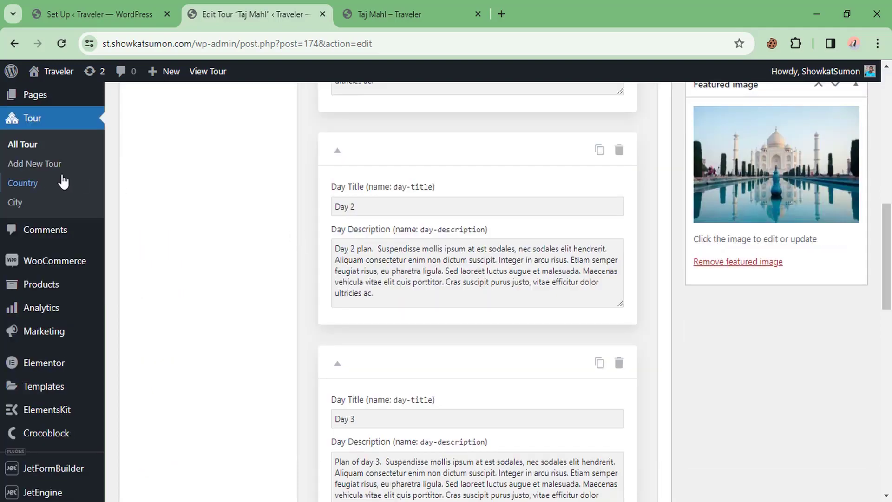
scroll(254, 263, "down", 9)
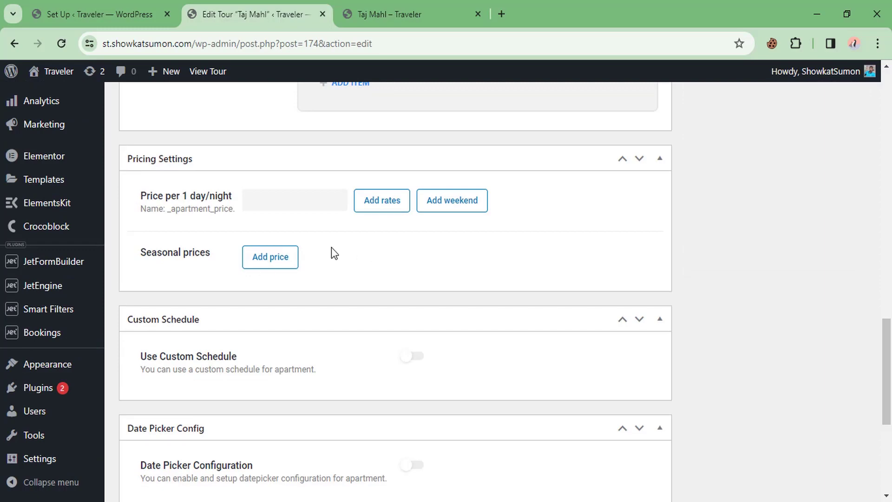
scroll(331, 248, "up", 8)
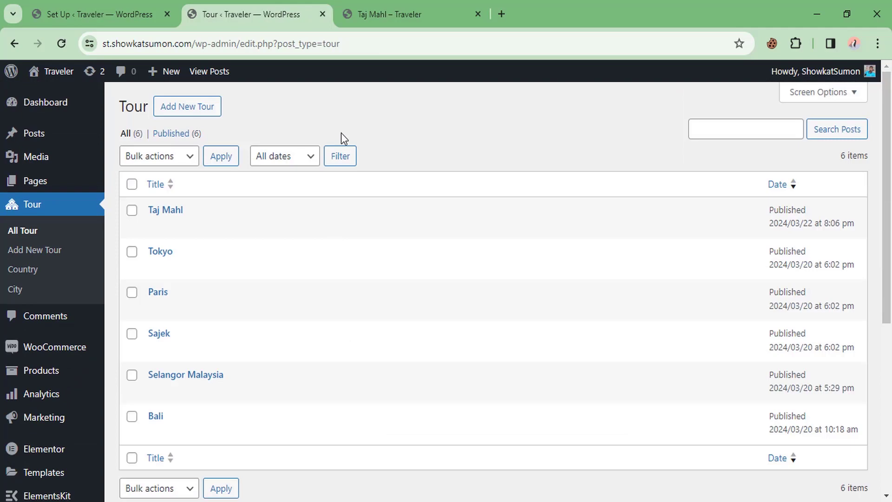
Step: Open the Single Page Booking Form in the JetFormBuilder editor and dismiss the welcome guide
scroll(141, 298, "down", 3)
scroll(86, 331, "down", 2)
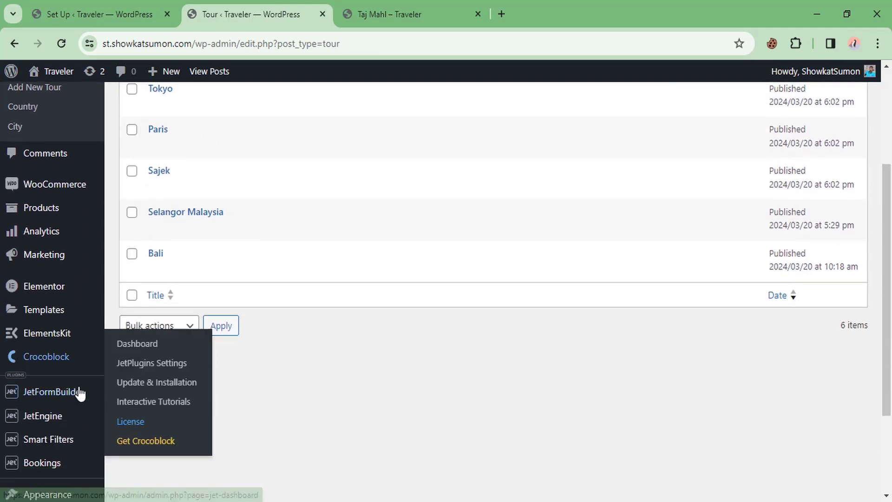
mouse_move(72, 349)
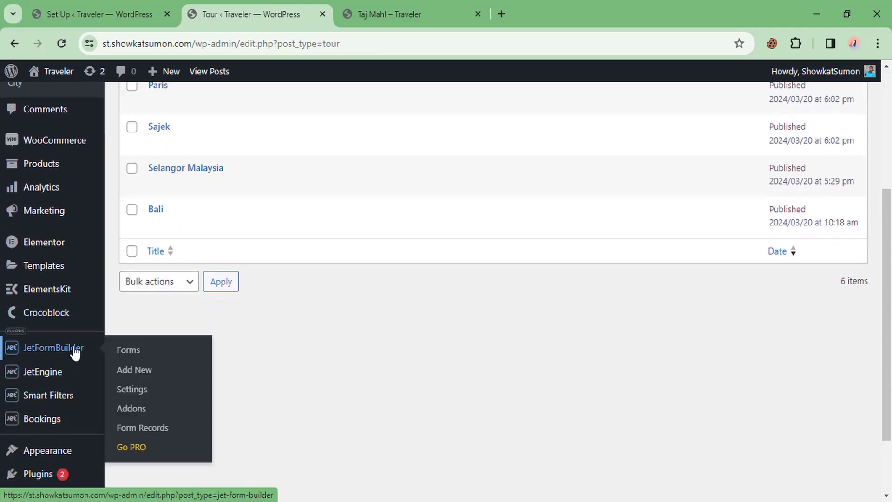
left_click(129, 350)
scroll(56, 245, "down", 5)
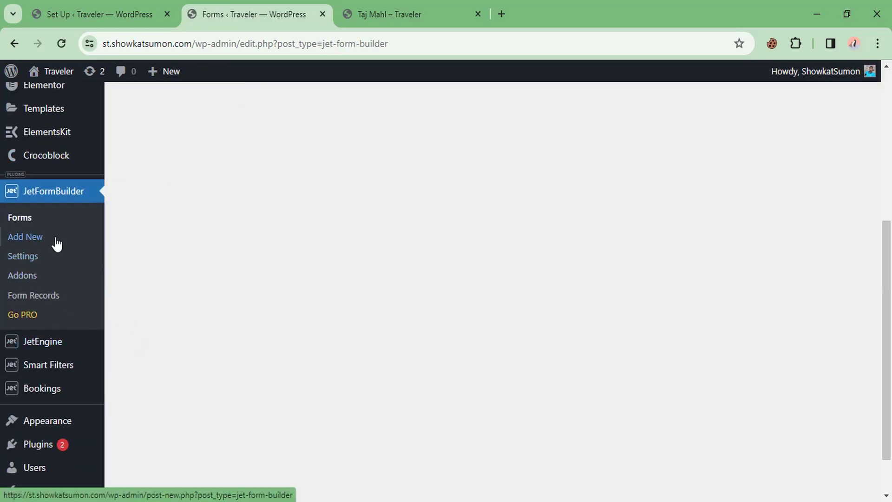
scroll(293, 275, "up", 5)
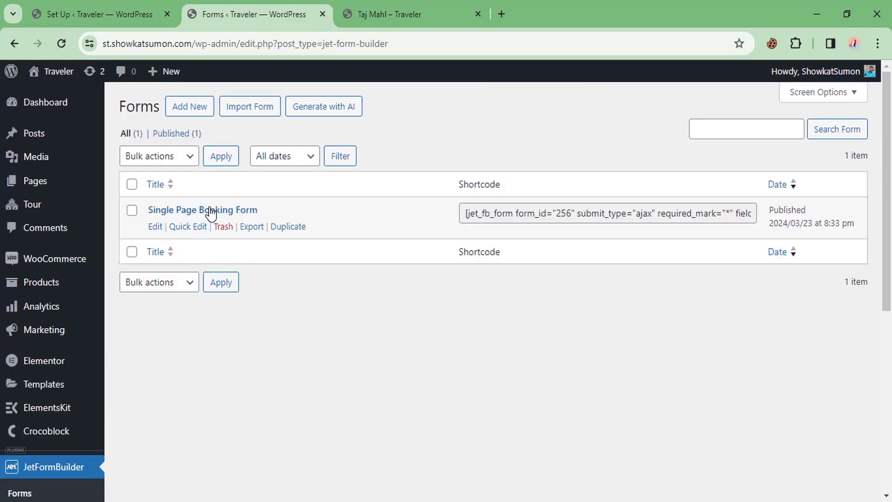
left_click(156, 227, "ctrl")
left_click(403, 6)
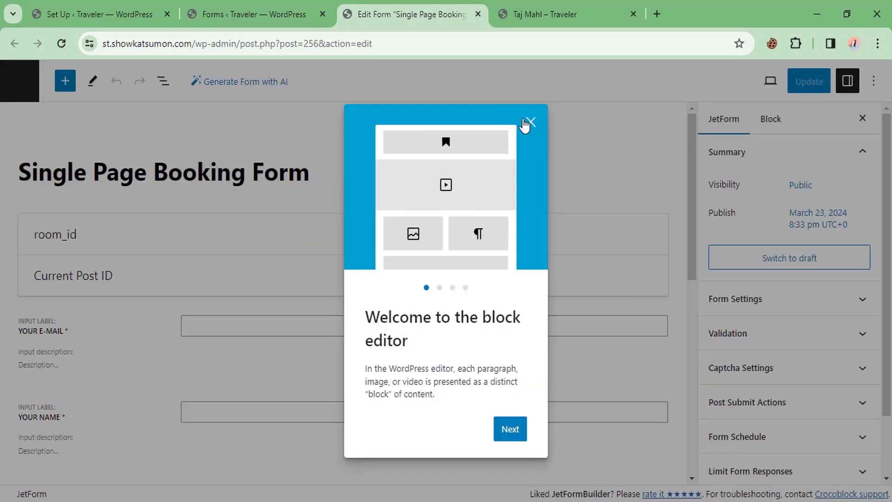
left_click(526, 122)
Step: Delete the Phone Number field from the form
scroll(132, 163, "down", 2)
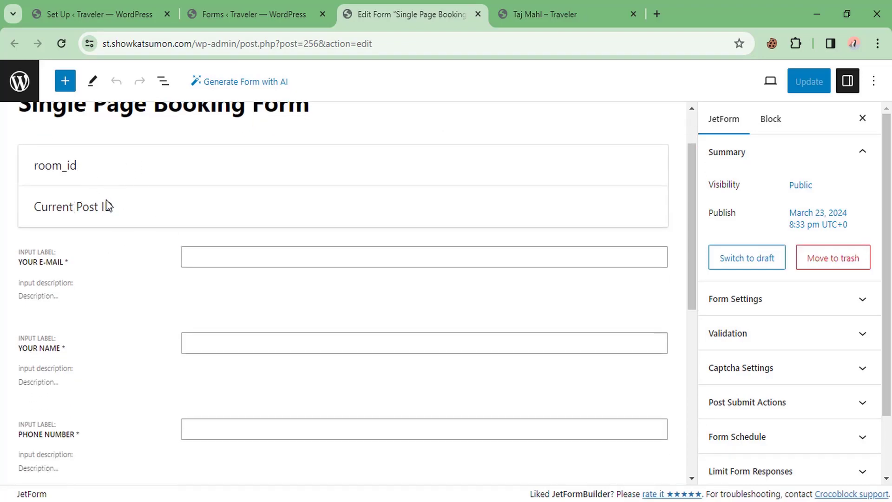
left_click(81, 267)
scroll(196, 267, "down", 3)
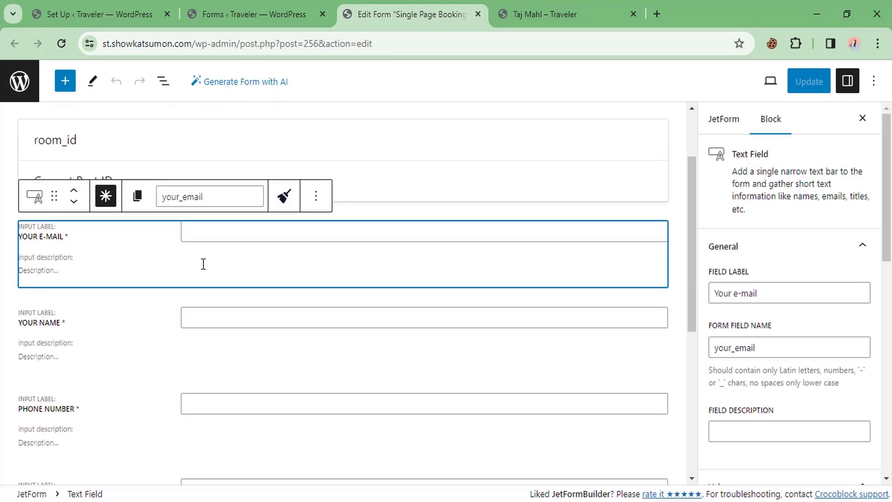
left_click(114, 288)
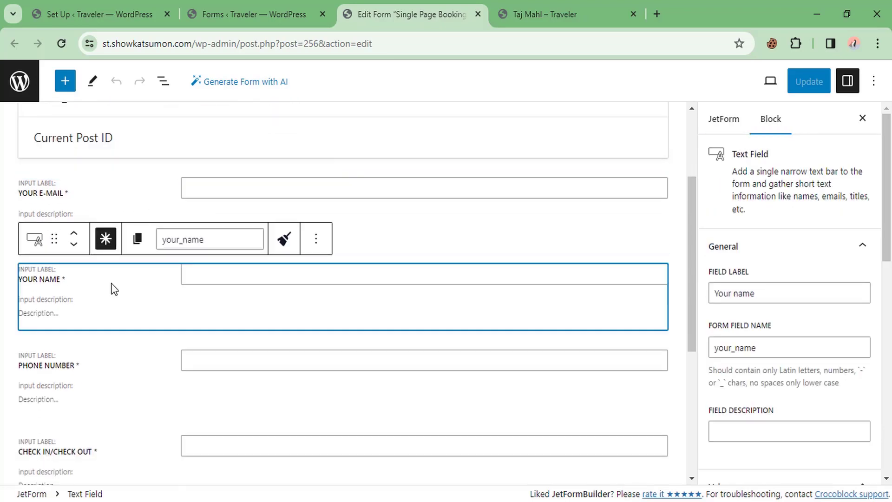
scroll(126, 291, "down", 3)
left_click(104, 307)
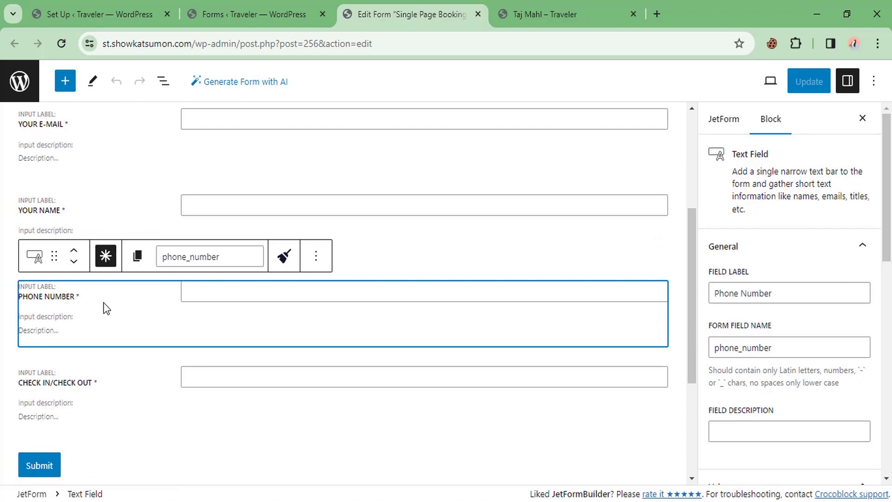
left_click(317, 256)
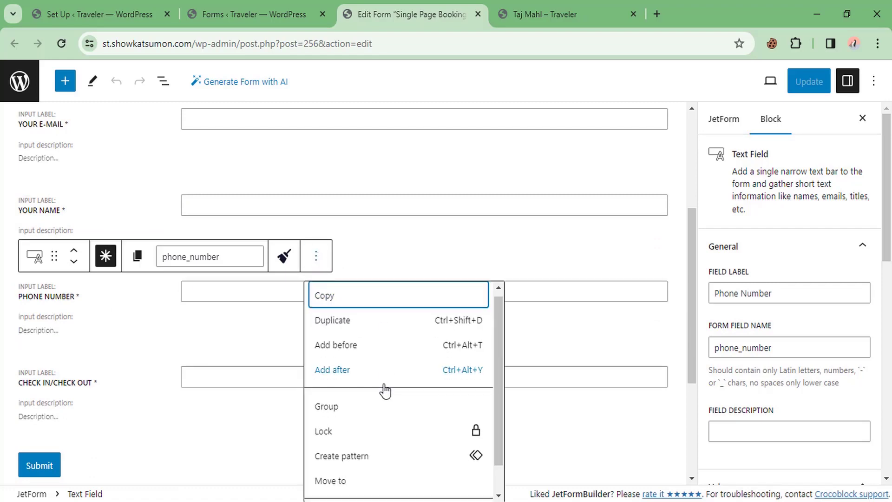
scroll(381, 393, "down", 1)
left_click(326, 484)
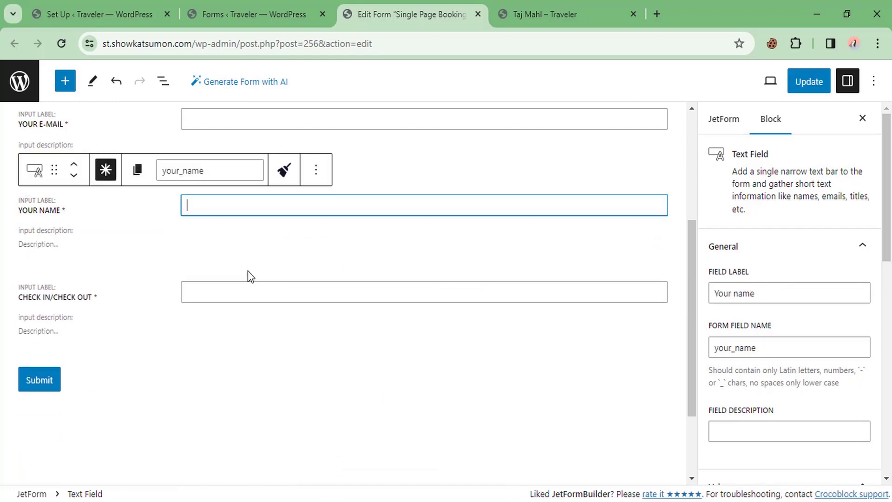
left_click(98, 298)
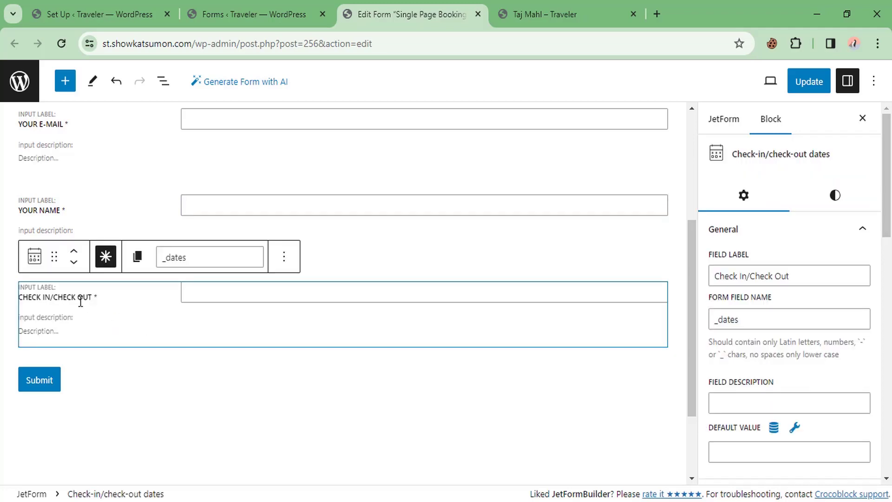
scroll(88, 288, "up", 3)
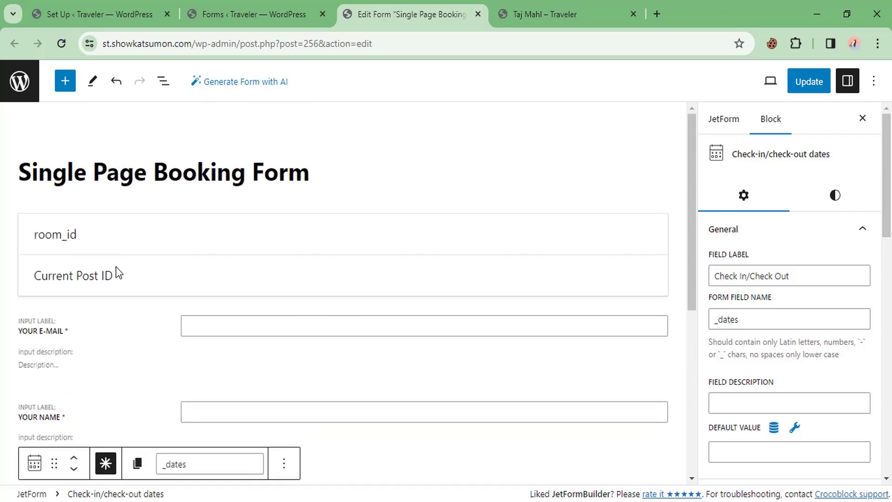
scroll(115, 278, "down", 3)
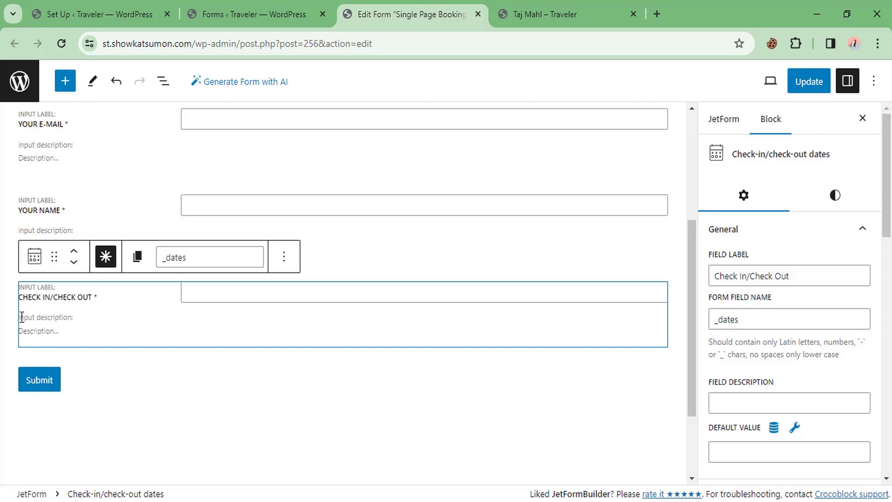
Step: Insert a Number Field labelled Person, named person, after the Check In/Check Out field
left_click(283, 259)
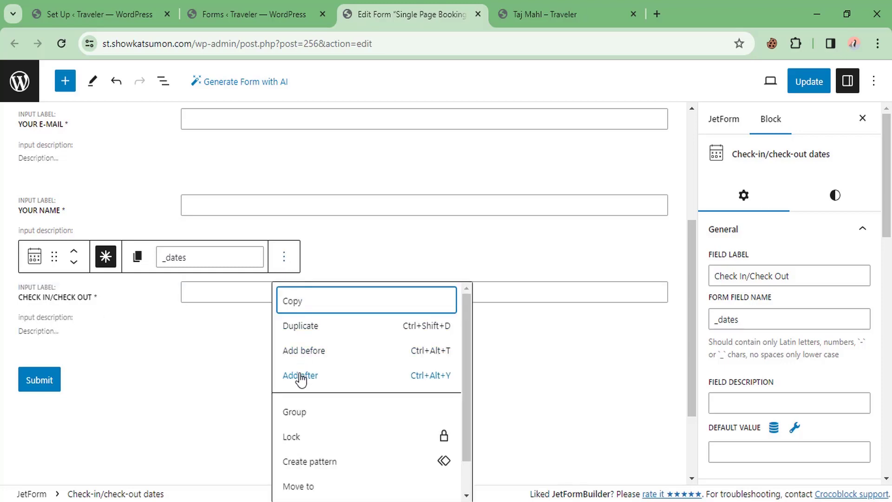
left_click(302, 376)
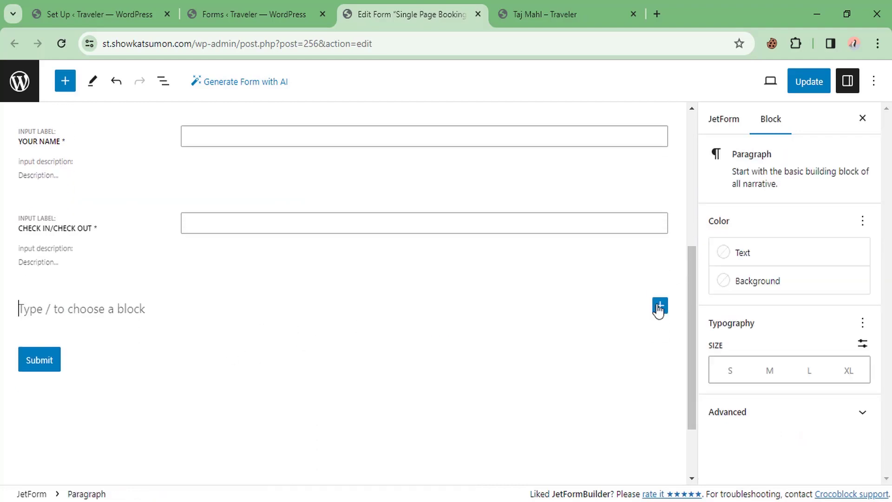
left_click(660, 307)
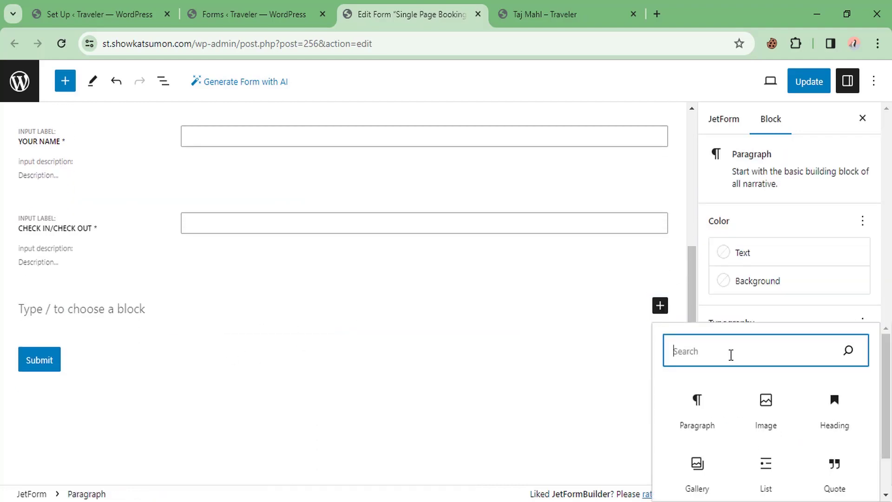
type("num")
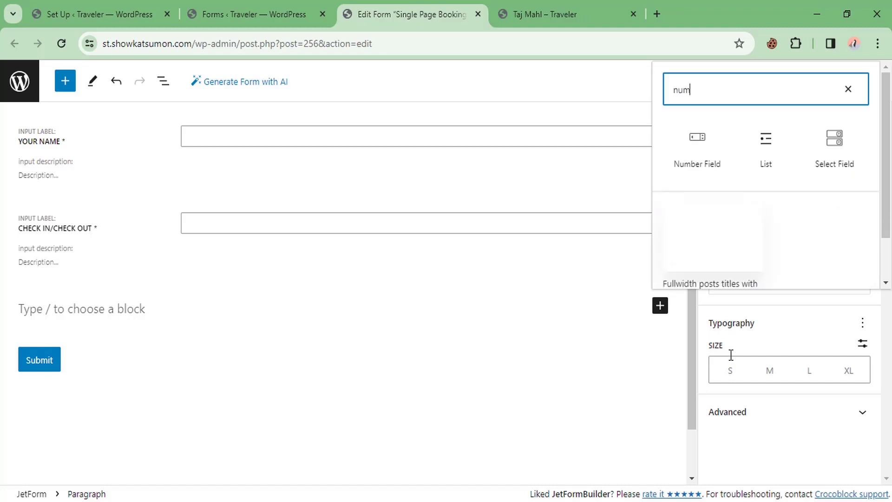
left_click(679, 168)
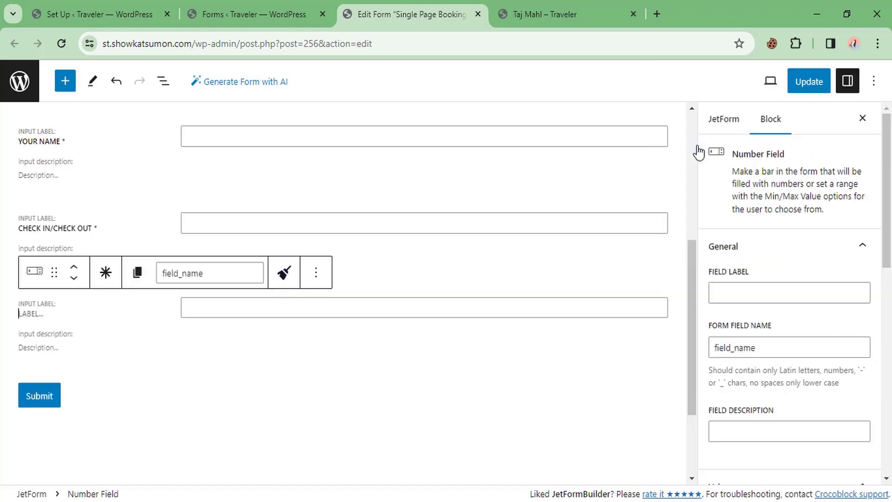
type("Person")
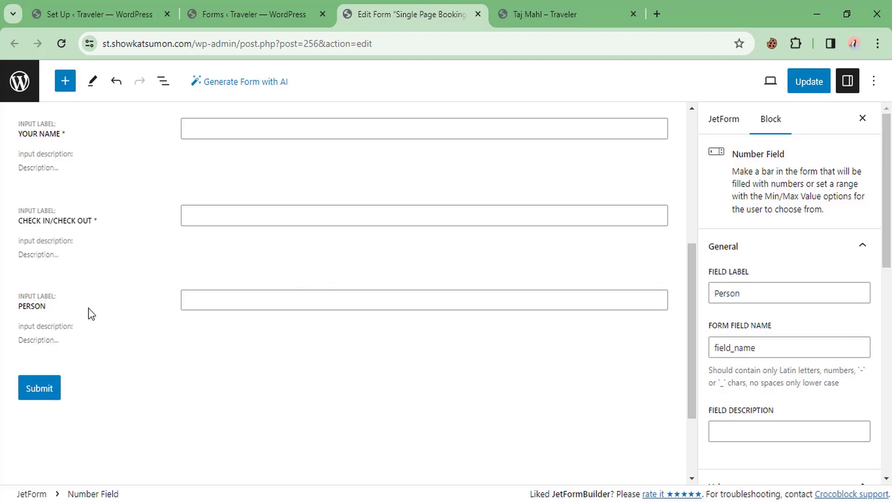
left_click(211, 266)
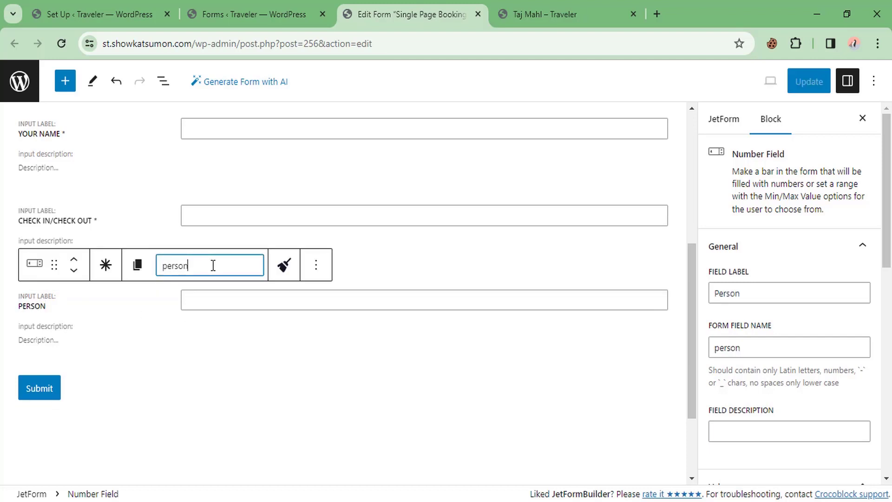
left_click_drag(214, 265, 134, 268)
left_click(136, 339)
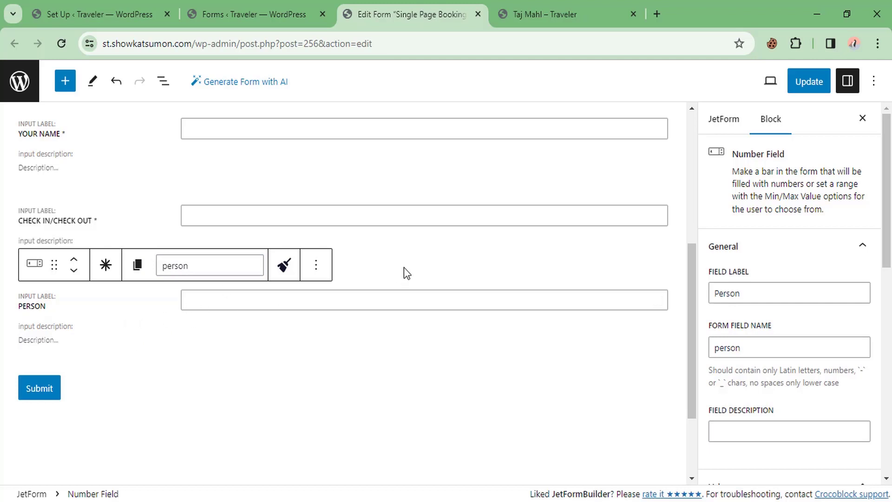
Step: Change the Submit button text to Book Now
left_click(34, 391)
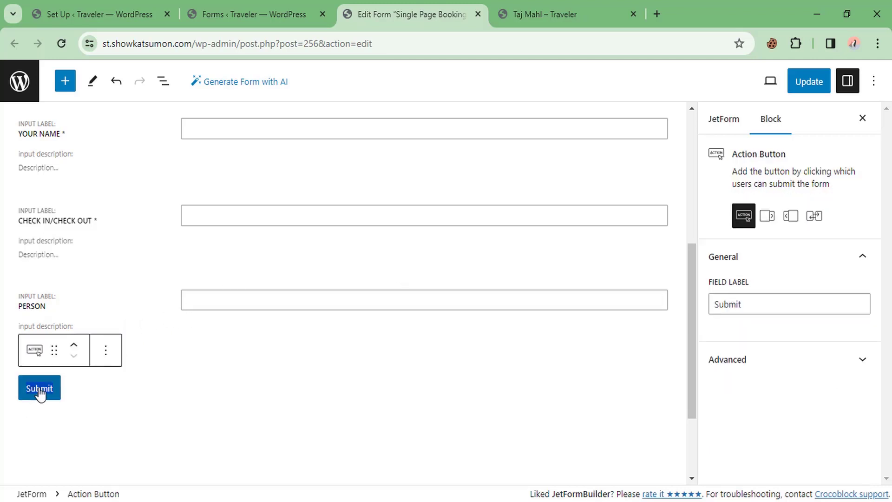
type("Book No")
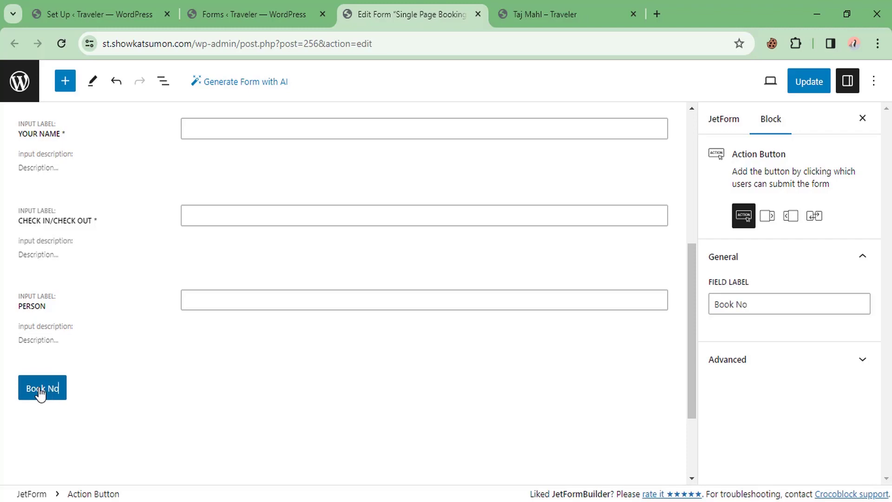
type("w")
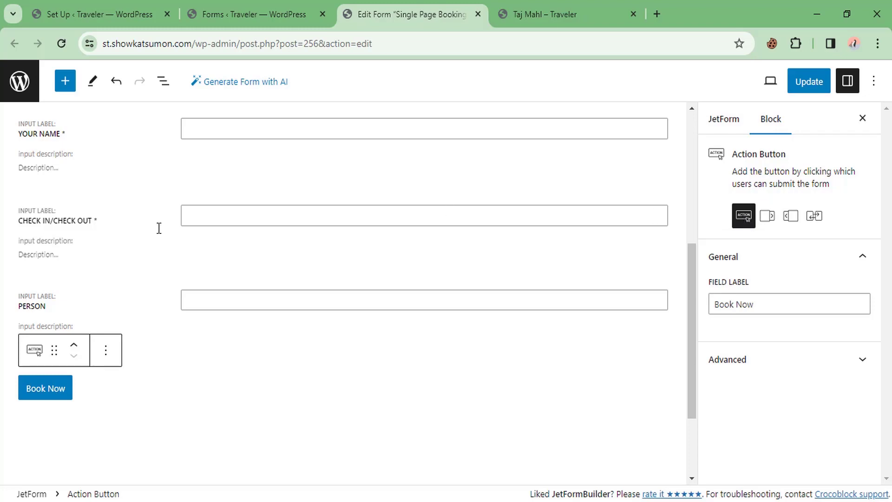
left_click(141, 301)
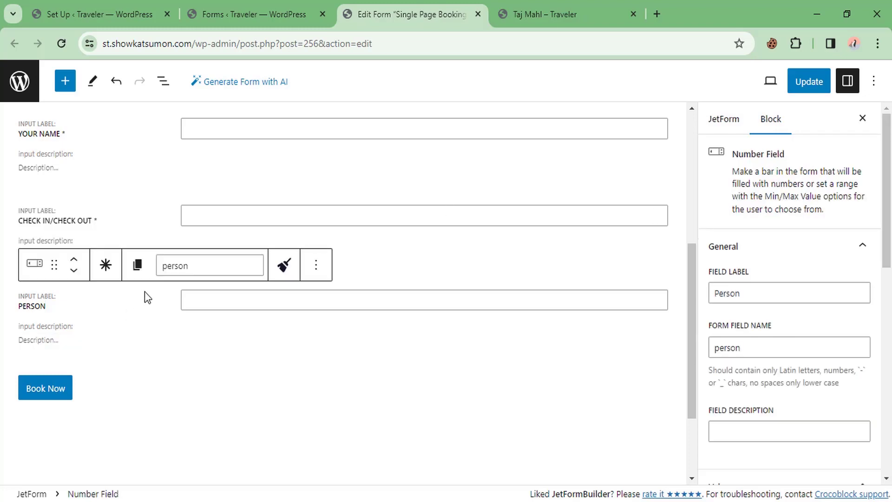
Step: Add a Calculated Field labelled Total after the Person field
left_click(318, 270)
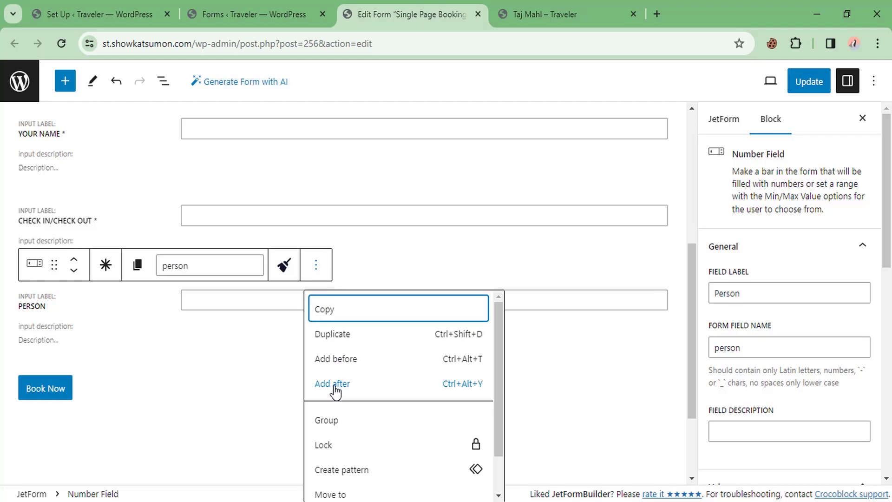
left_click(333, 390)
scroll(418, 326, "down", 2)
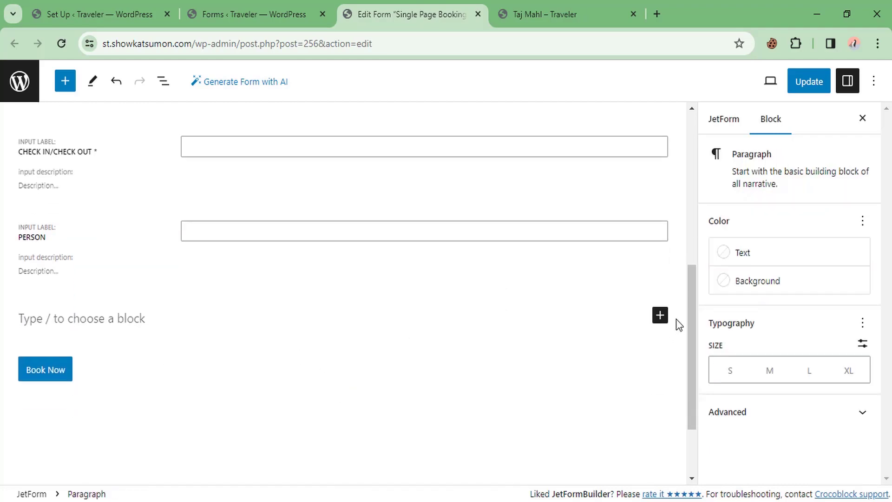
left_click(660, 315)
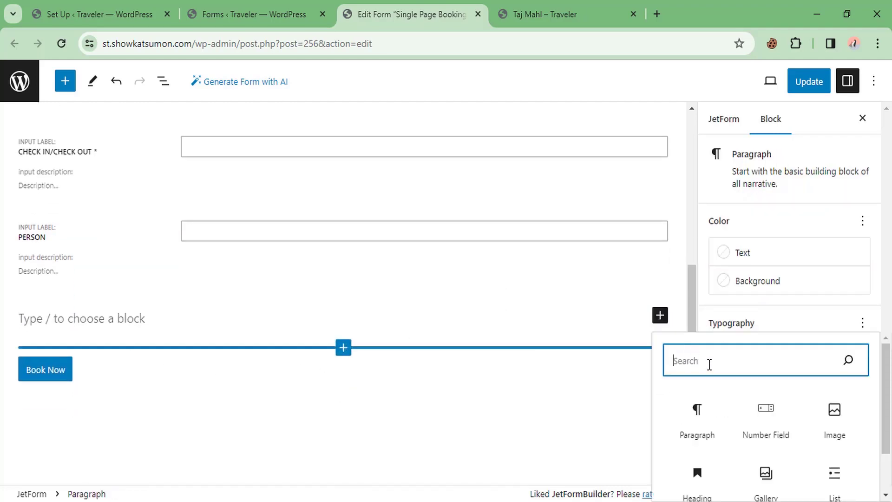
type("cal")
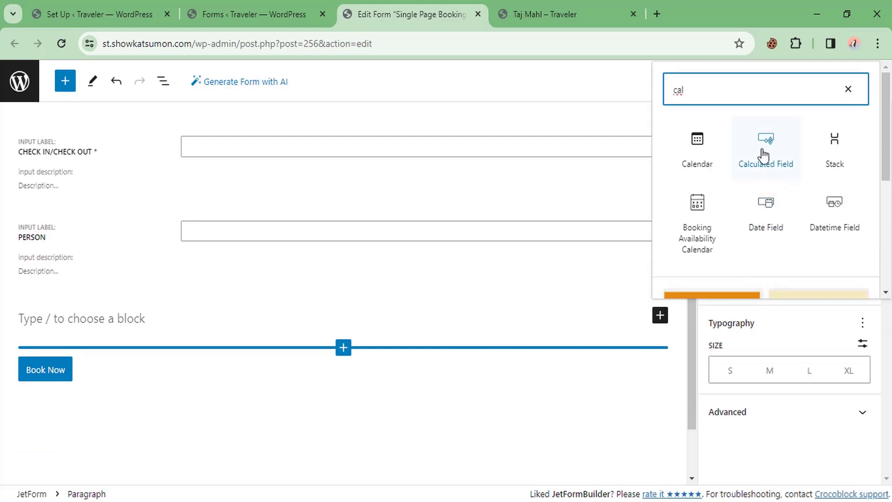
left_click(764, 155)
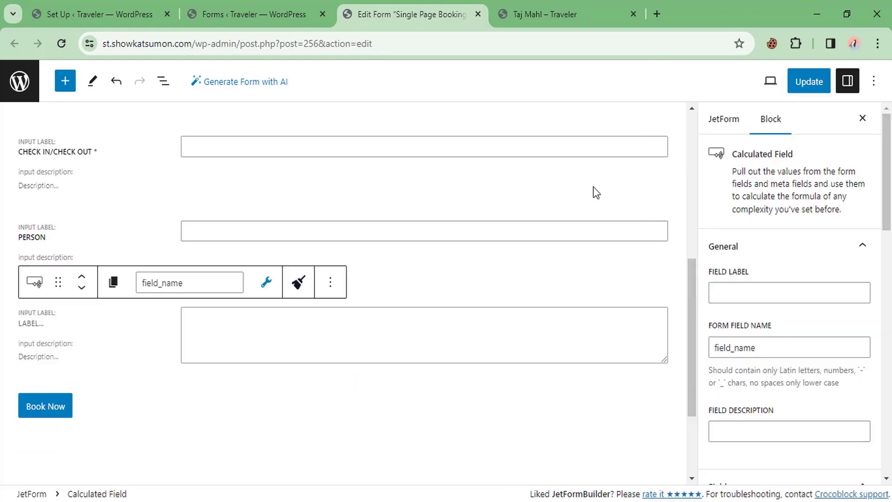
left_click(33, 323)
type("Total")
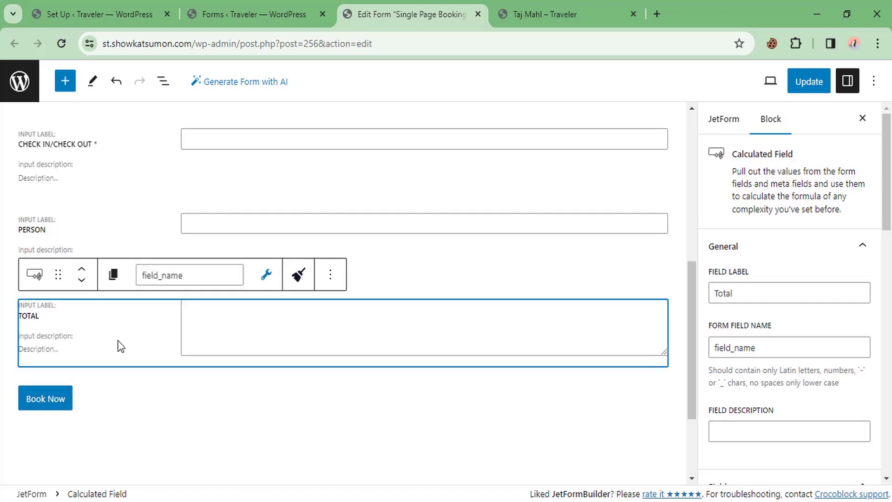
Step: Update the Single Page Booking Form to save the changes
left_click(135, 400)
scroll(178, 295, "up", 5)
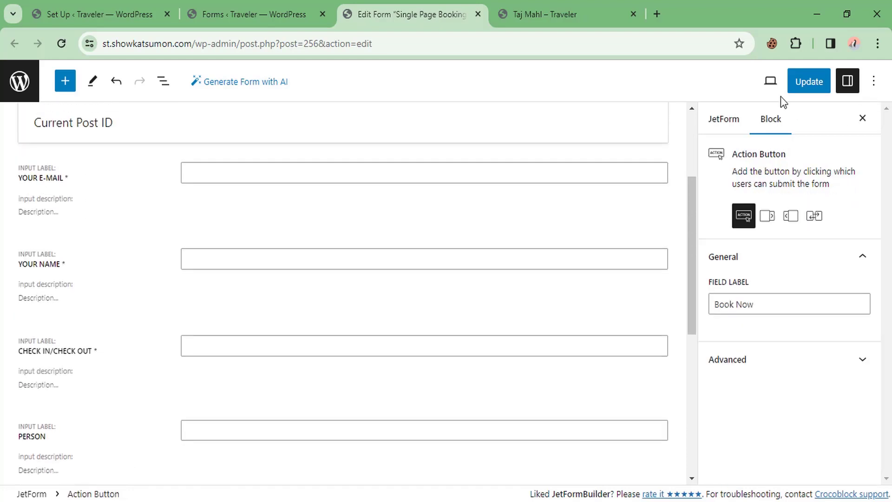
left_click(804, 83)
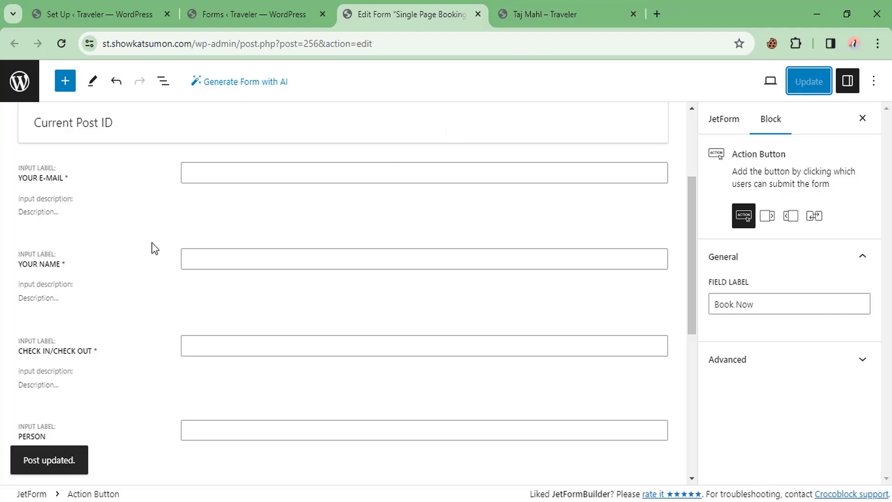
Step: From the live Taj Mahl page, open the Tour Single template in Elementor
left_click(586, 2)
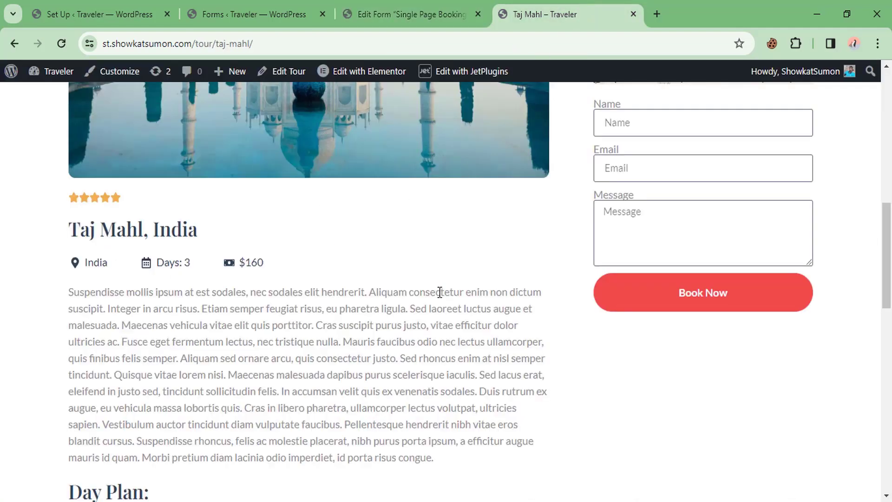
scroll(440, 292, "up", 3)
scroll(626, 293, "down", 2)
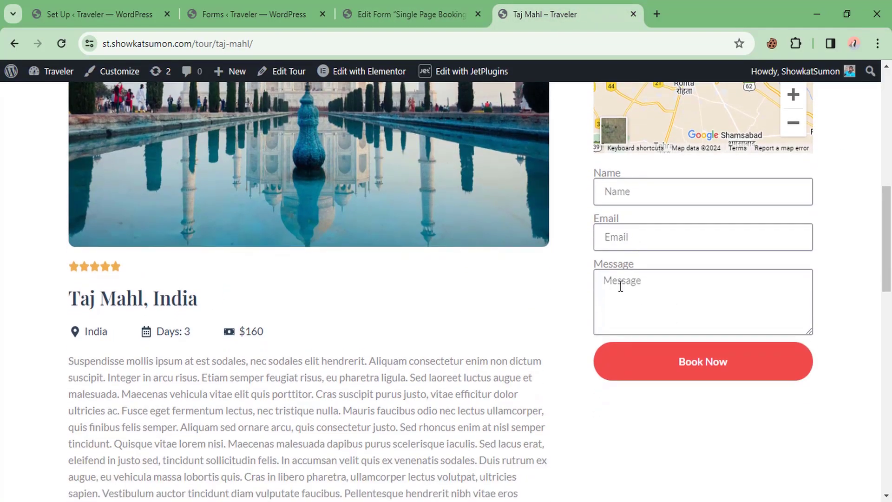
scroll(459, 281, "up", 10)
mouse_move(372, 70)
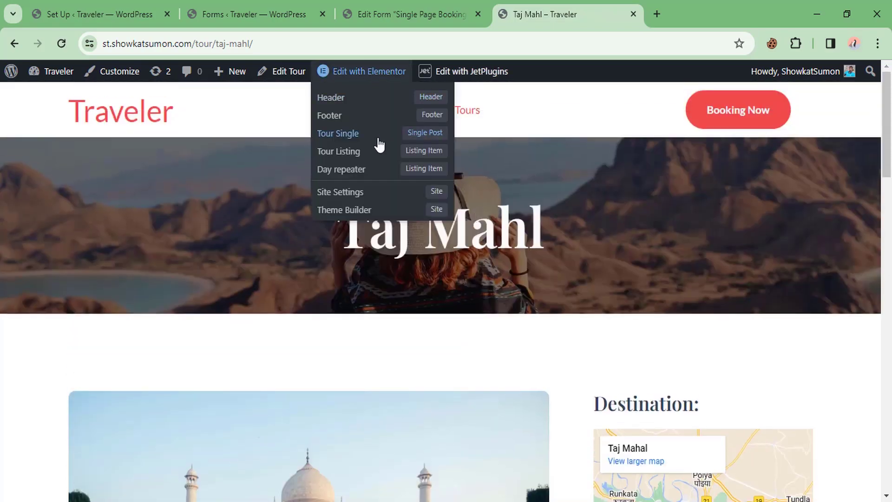
left_click(349, 133)
left_click(656, 4)
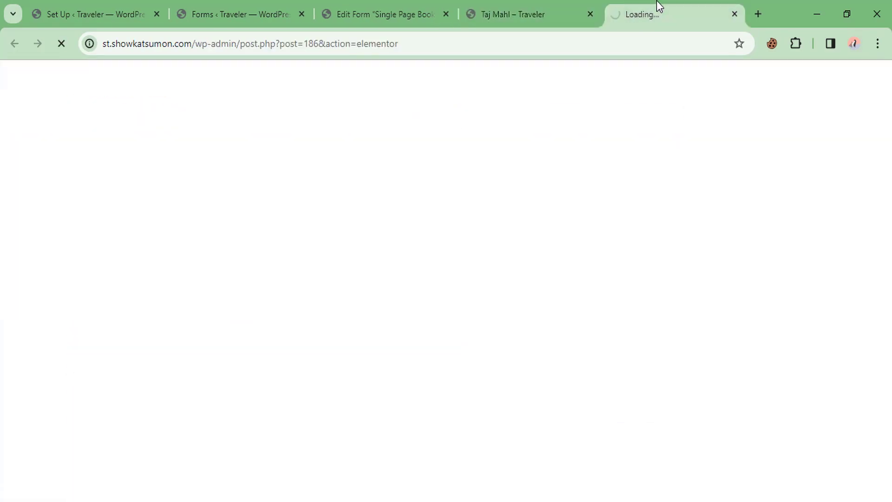
left_click_drag(657, 1, 531, 1)
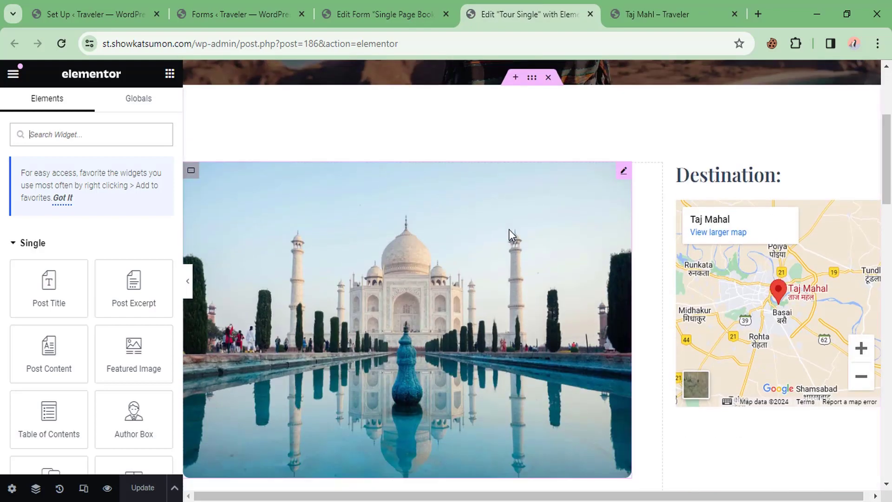
Step: Delete the old Name/Email/Message form widget under the map
scroll(509, 229, "down", 7)
scroll(744, 205, "up", 3)
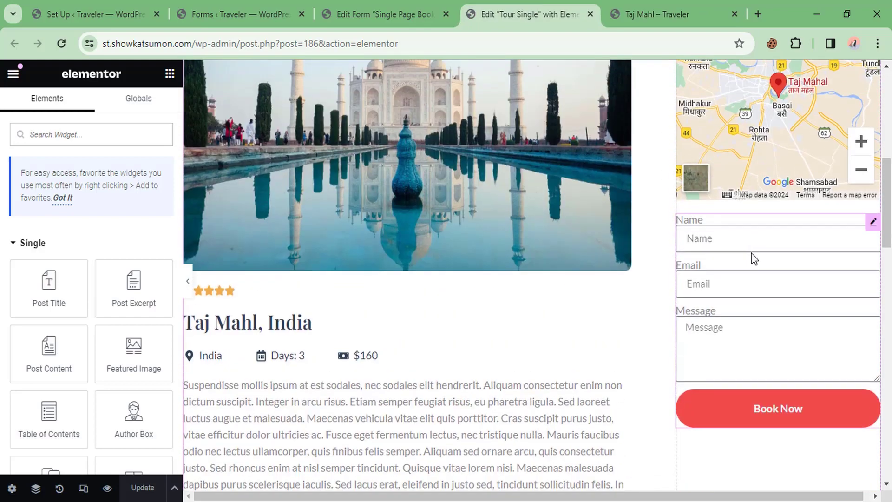
right_click(751, 253)
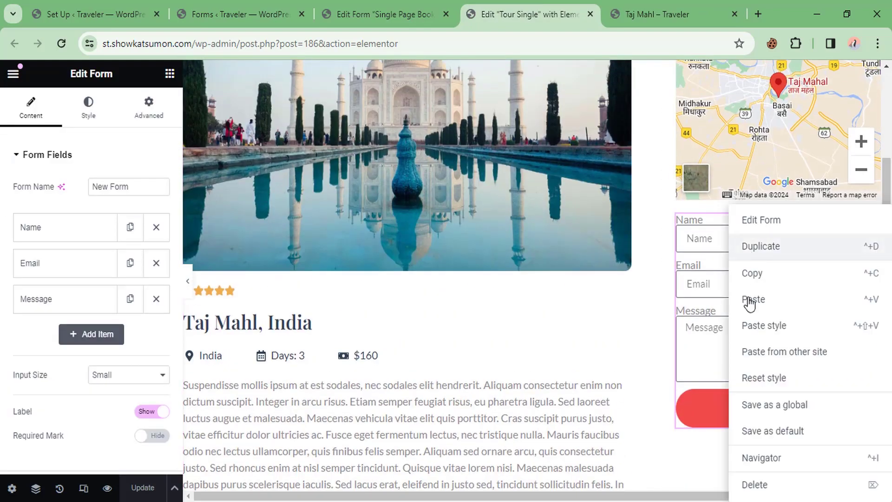
left_click(766, 486)
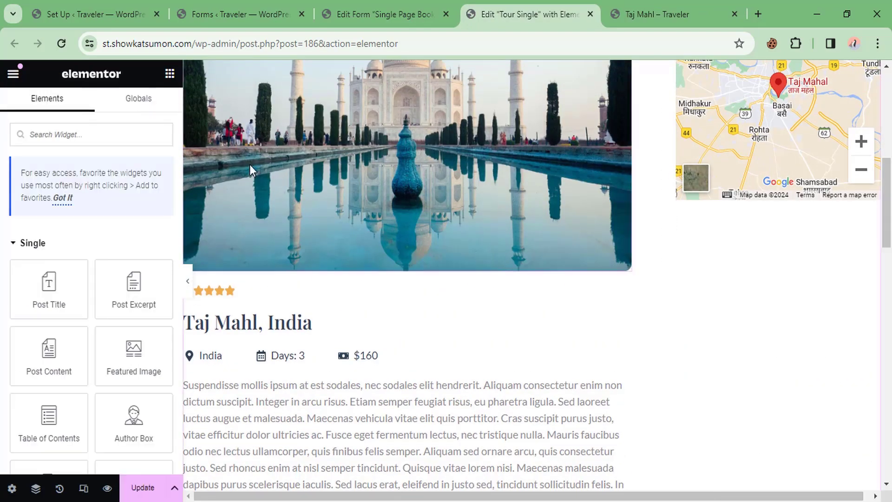
Step: Place a JetForm widget under the map showing Single Page Booking Form, and update the template
left_click(58, 134)
type("je")
left_click_drag(74, 259, 754, 200)
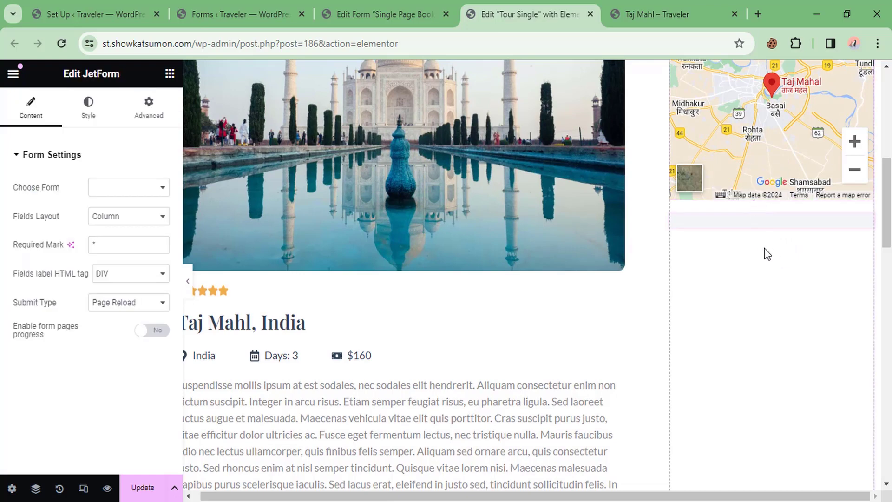
left_click(125, 191)
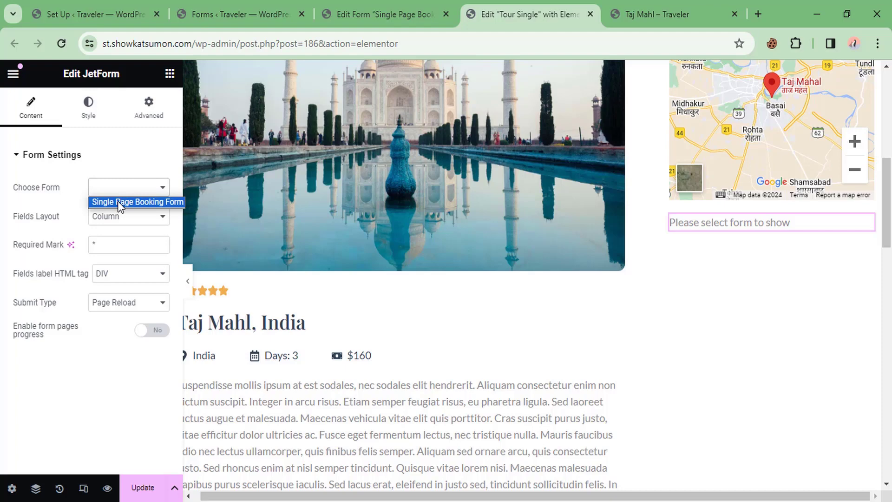
left_click(118, 201)
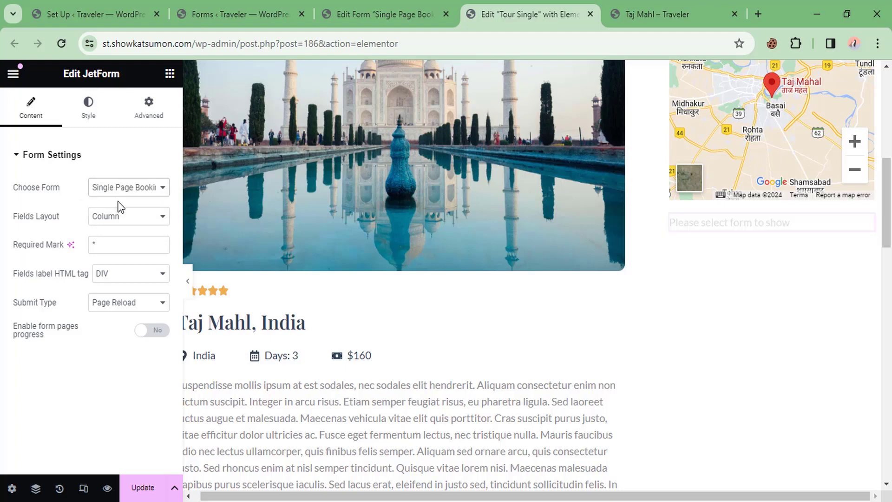
scroll(706, 238, "down", 2)
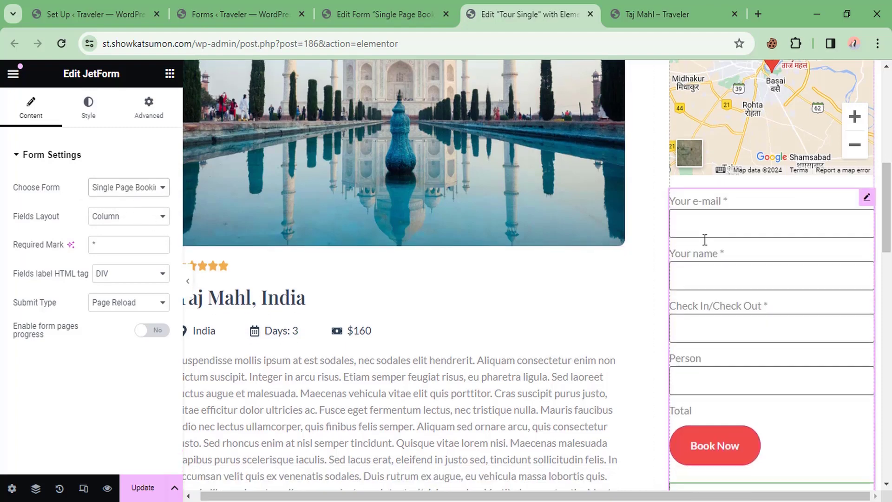
scroll(683, 242, "down", 1)
scroll(715, 160, "up", 1)
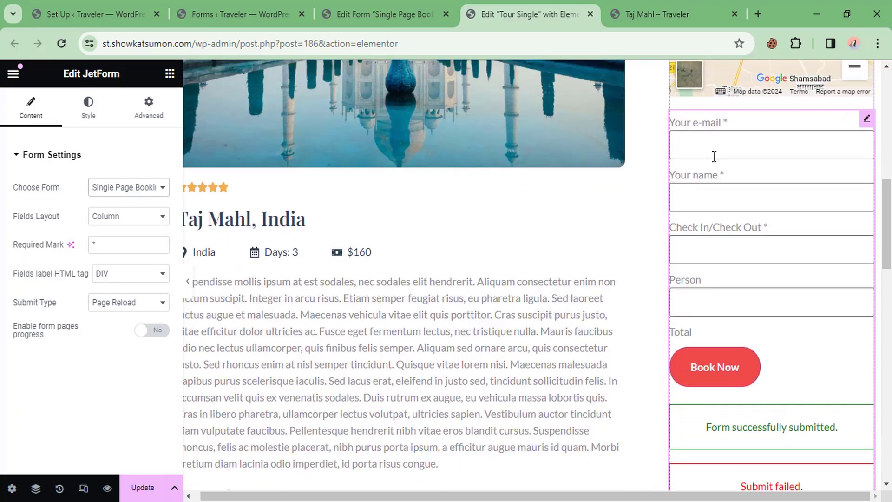
left_click(142, 487)
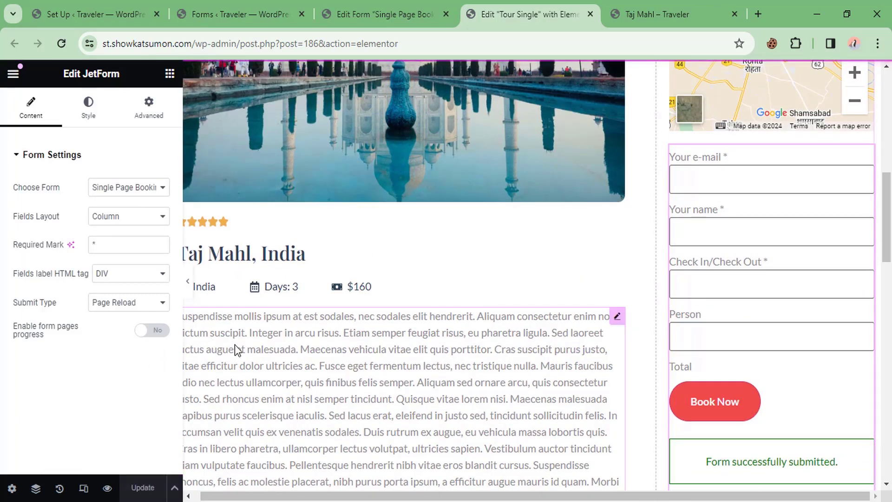
Step: Reload the live Taj Mahl tour page to show the new booking form
left_click(658, 14)
right_click(342, 157)
left_click(382, 207)
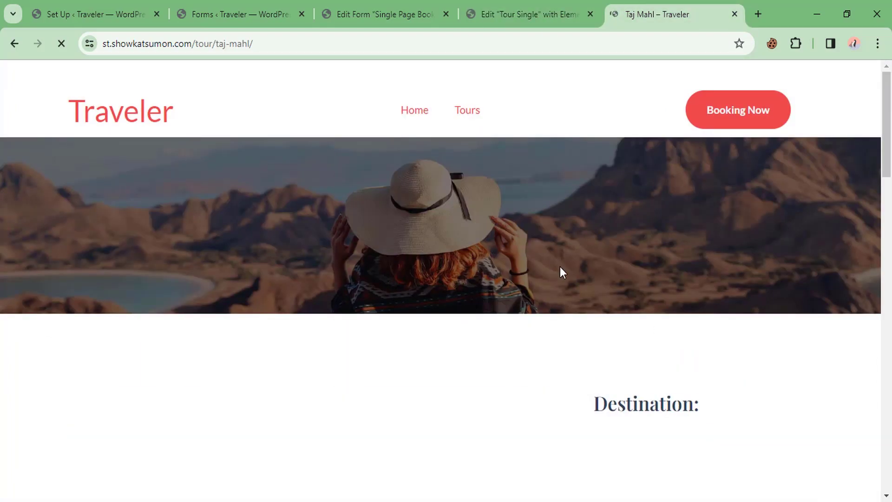
Step: Enter the customer's e-mail address and name in the Taj Mahl booking form
scroll(548, 280, "down", 8)
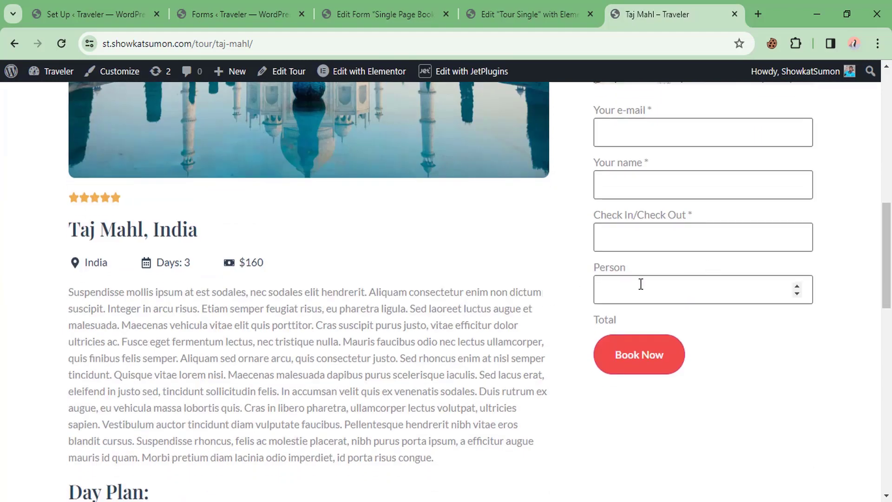
scroll(641, 284, "up", 2)
left_click(638, 202)
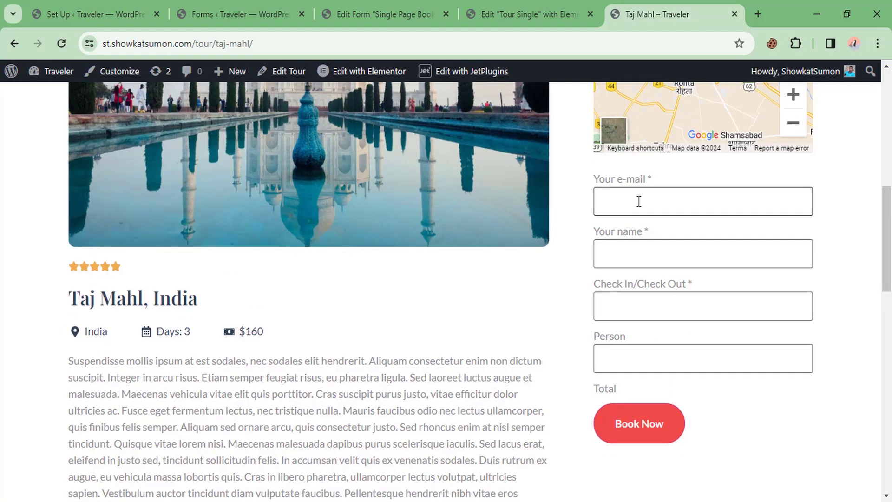
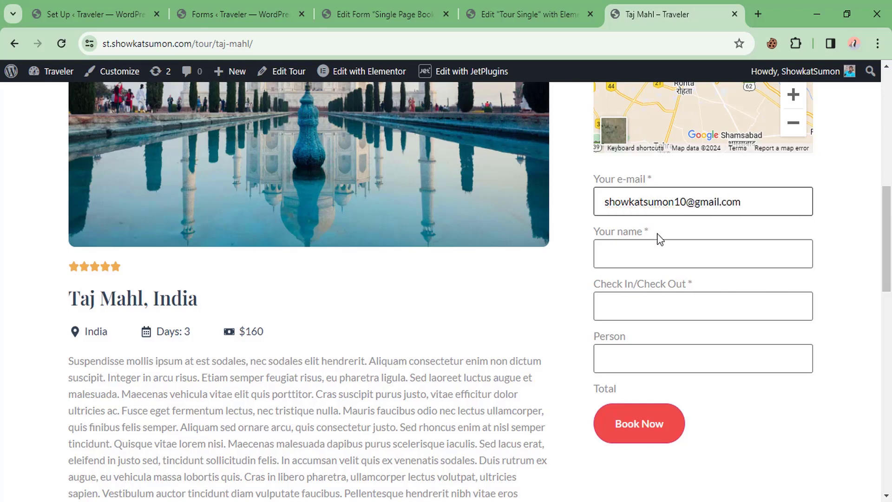
left_click(632, 259)
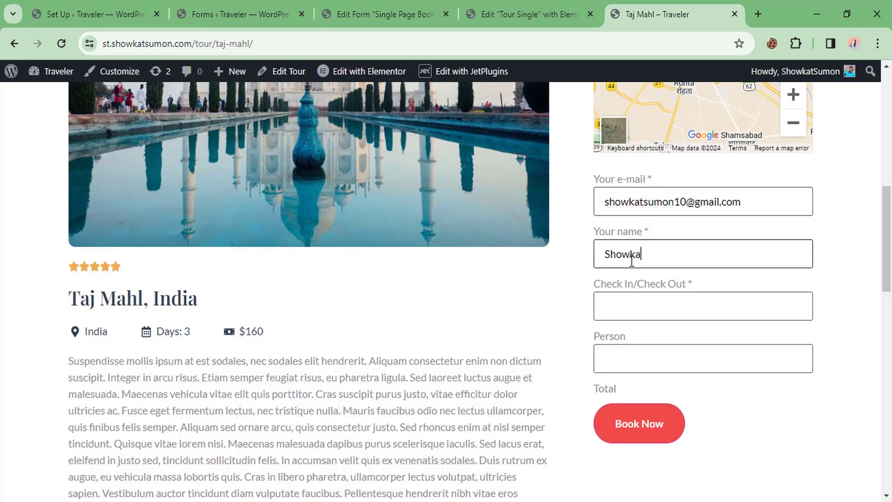
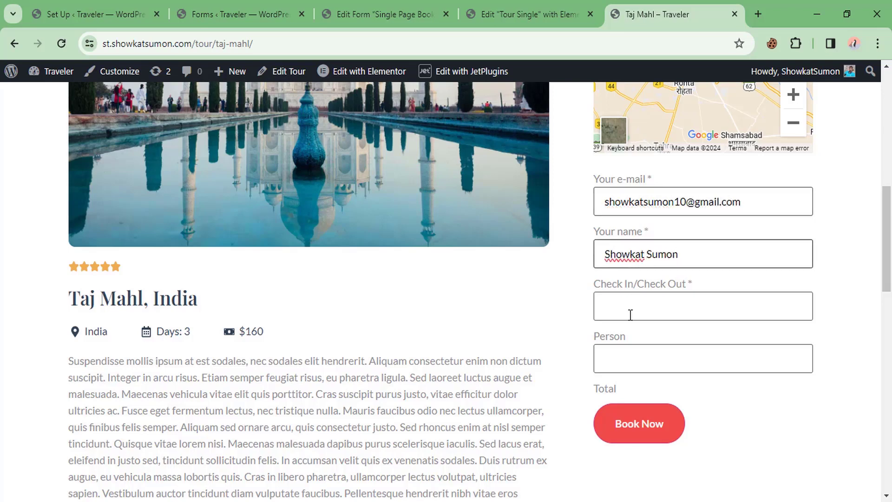
Step: Choose check-in 28 March and check-out 31 March 2024 in the date picker
left_click(631, 310)
scroll(645, 457, "down", 1)
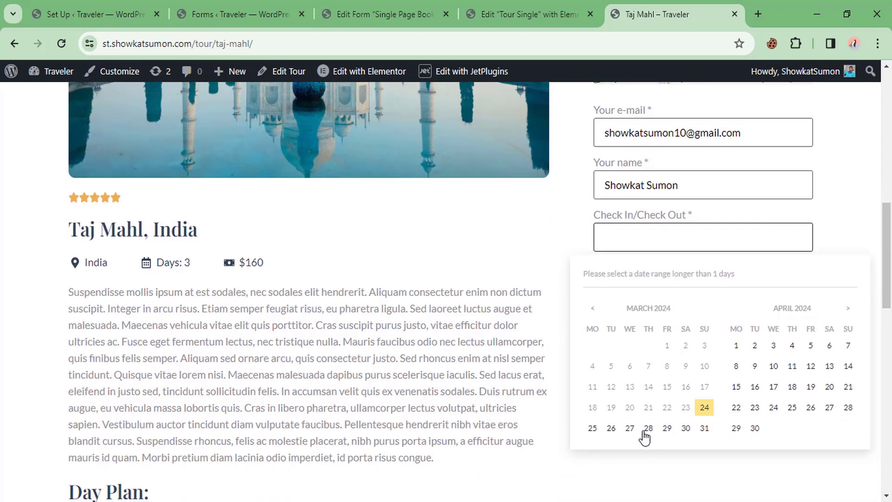
left_click(649, 428)
left_click(704, 428)
Step: Raise Person to 4 and submit the booking with Book Now
left_click(775, 285)
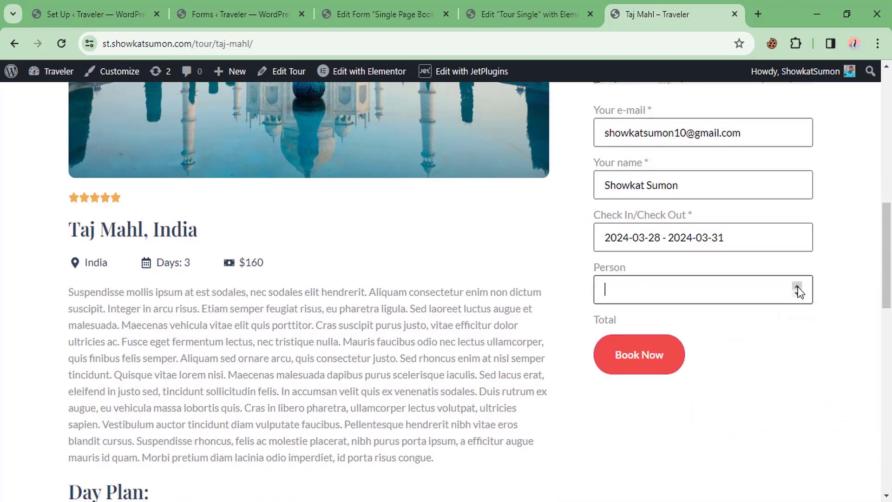
left_click(796, 286)
left_click(796, 286)
left_click(523, 243)
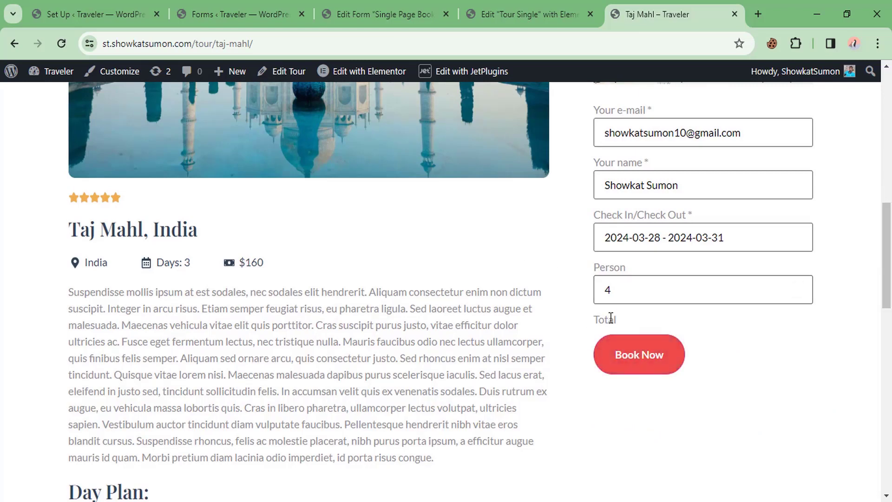
left_click_drag(612, 318, 623, 316)
left_click(627, 318)
scroll(625, 319, "up", 2)
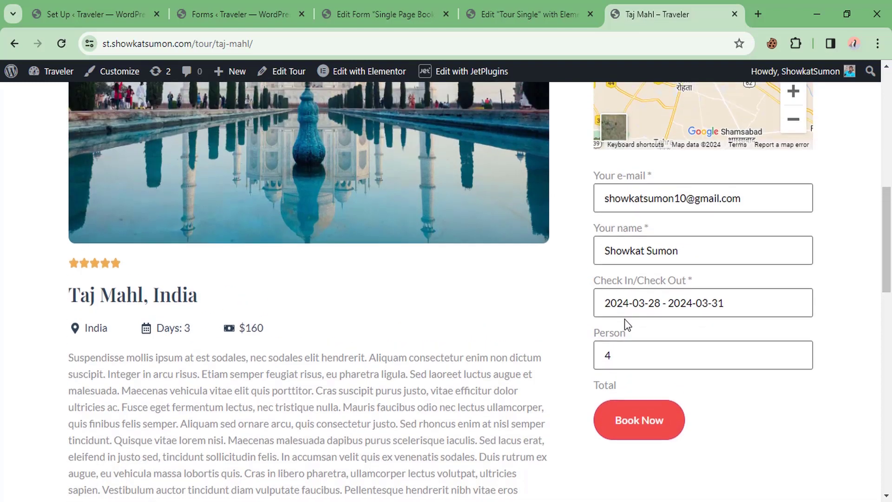
scroll(624, 311, "down", 2)
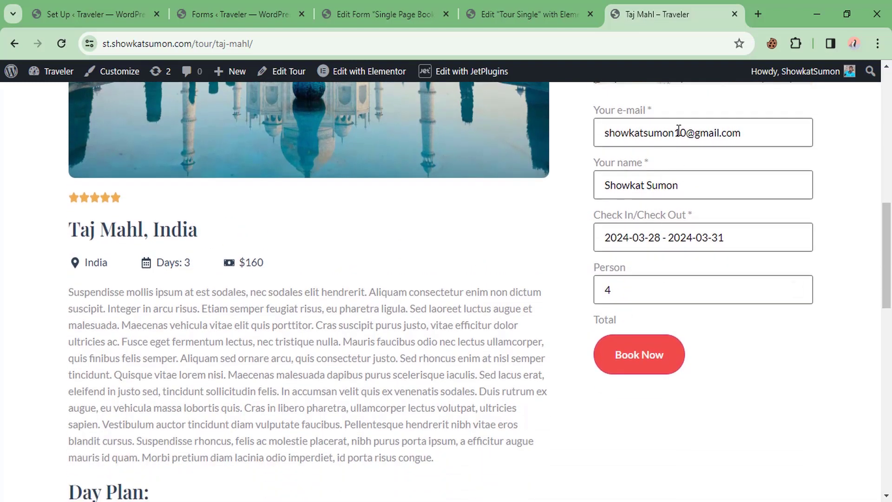
left_click(632, 367)
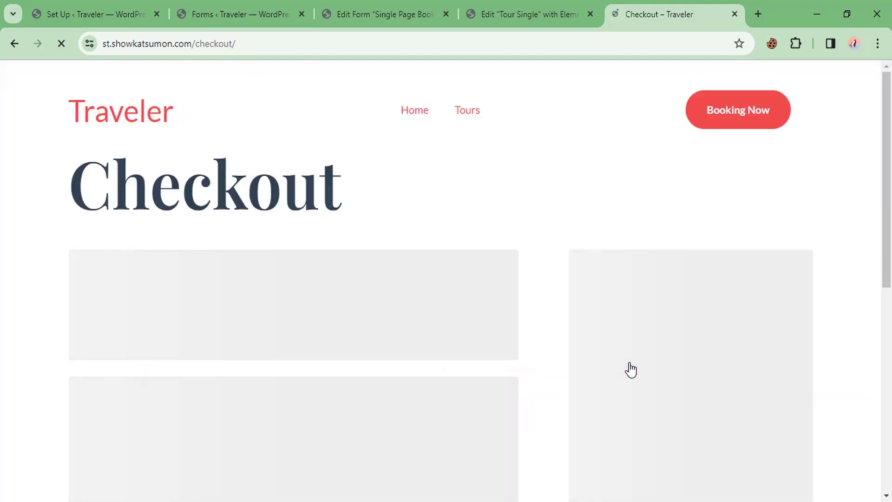
Step: Check that the checkout order summary total is only 1.00৳
scroll(563, 242, "down", 7)
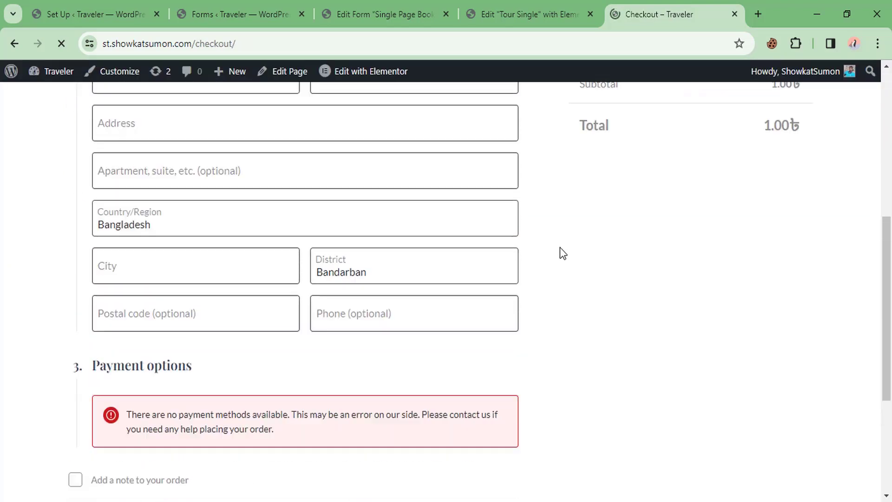
scroll(697, 251, "down", 3)
double_click(782, 165)
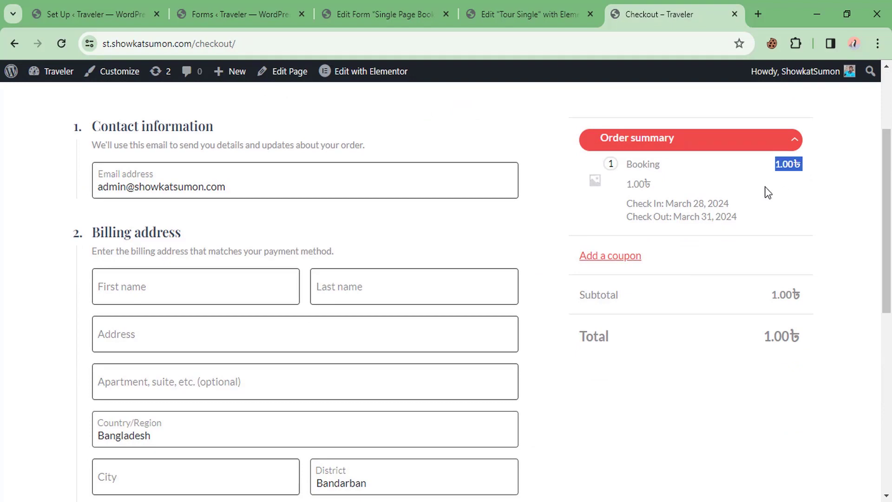
scroll(650, 230, "up", 3)
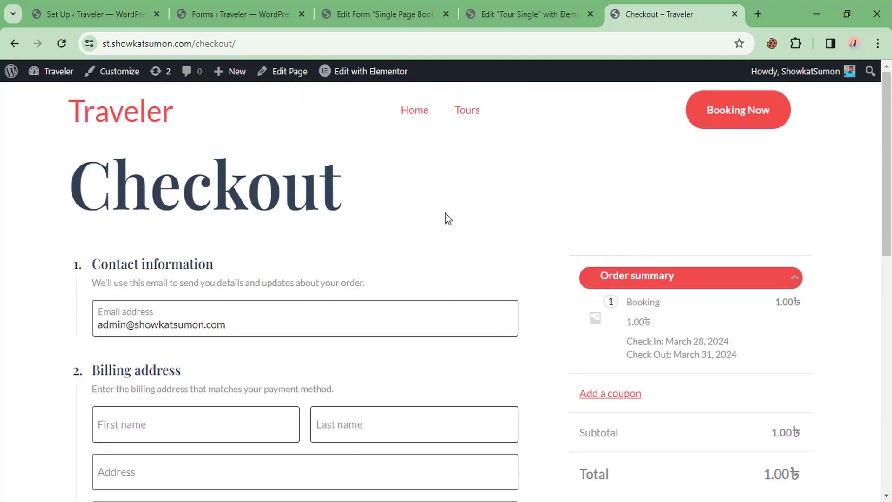
Step: Return to the Taj Mahl tour page and review its date calendar and 3-day duration
left_click(16, 44)
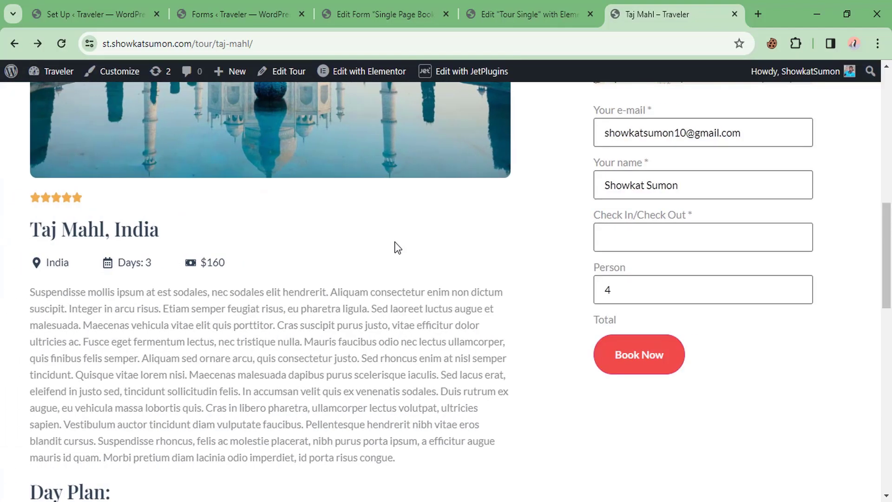
scroll(397, 248, "down", 1)
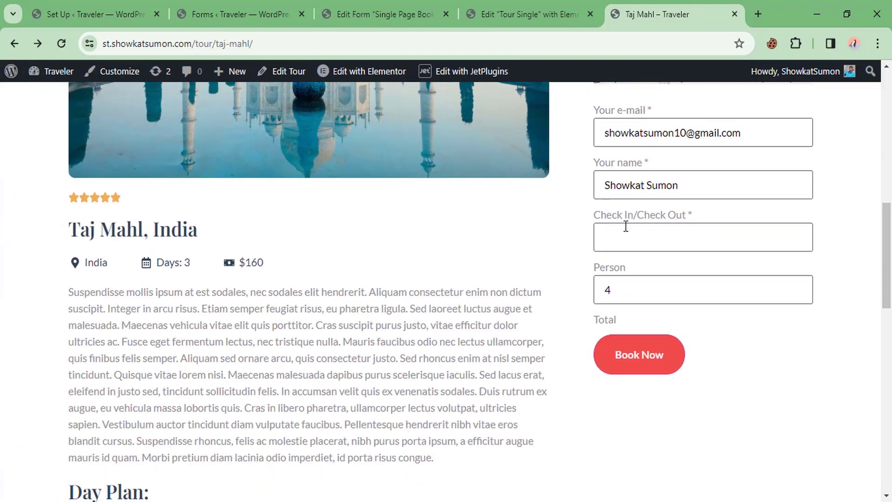
left_click(643, 231)
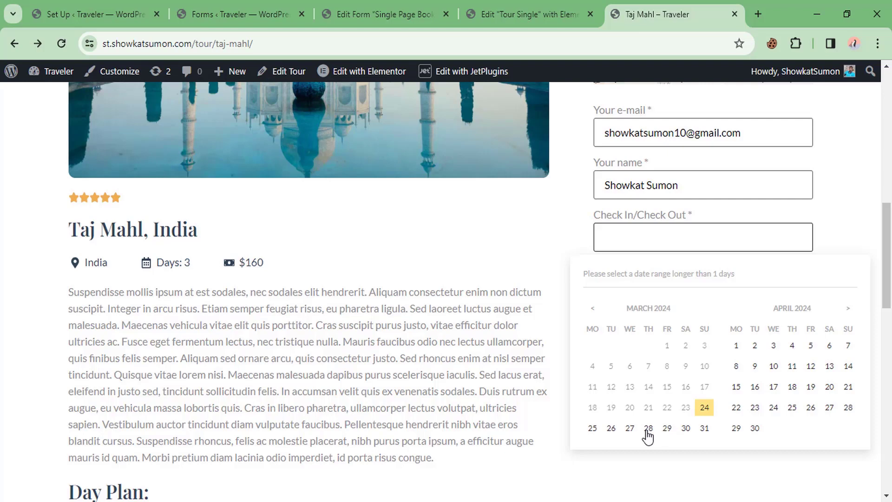
double_click(186, 262)
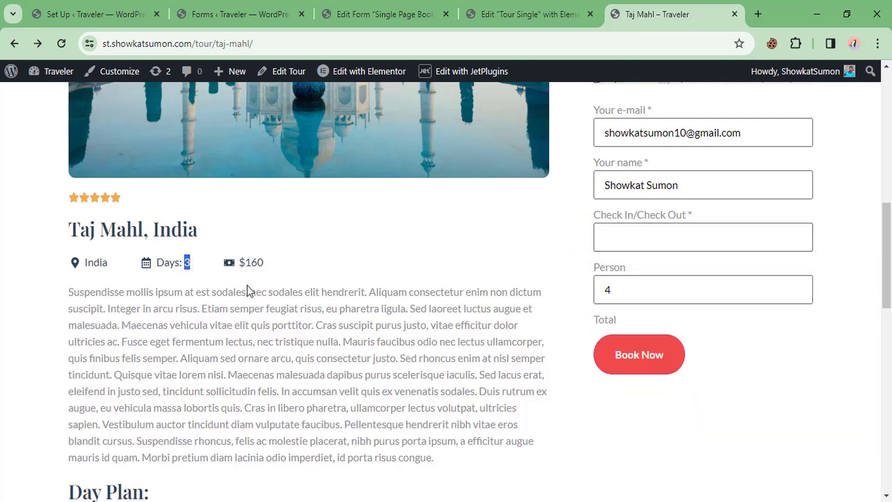
Step: Bring up the JetBooking Set Up admin page
left_click(130, 2)
scroll(30, 352, "down", 3)
scroll(31, 352, "down", 2)
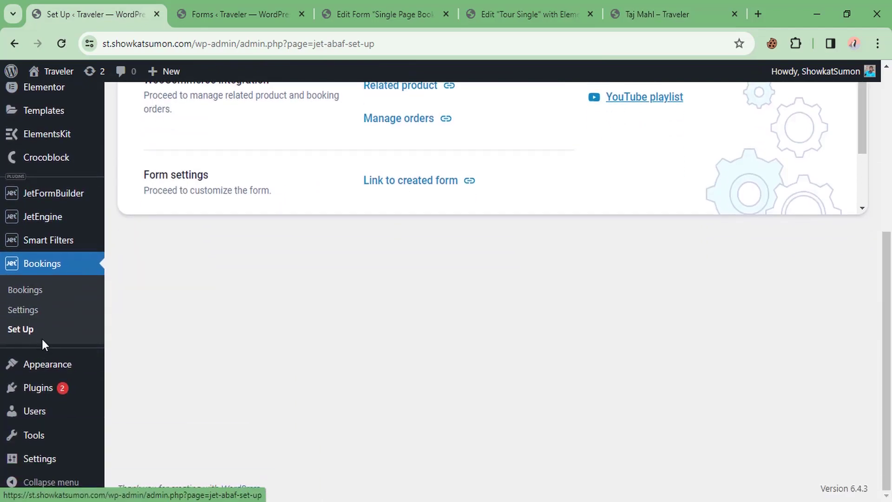
Step: Go to the Configuration section of the JetBooking settings
left_click(23, 310)
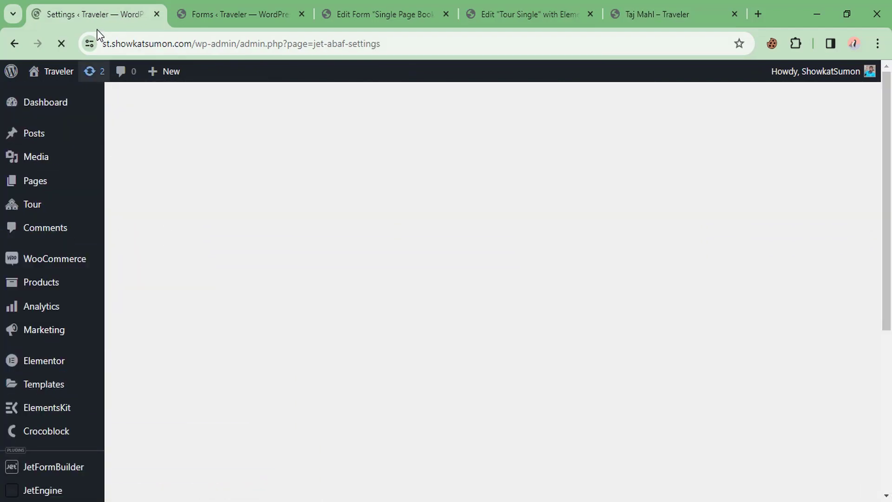
scroll(64, 303, "down", 5)
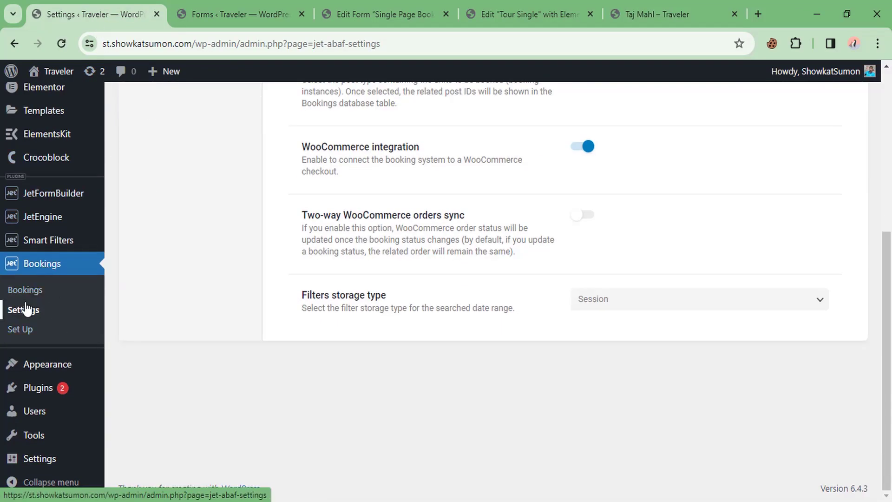
scroll(235, 240, "up", 5)
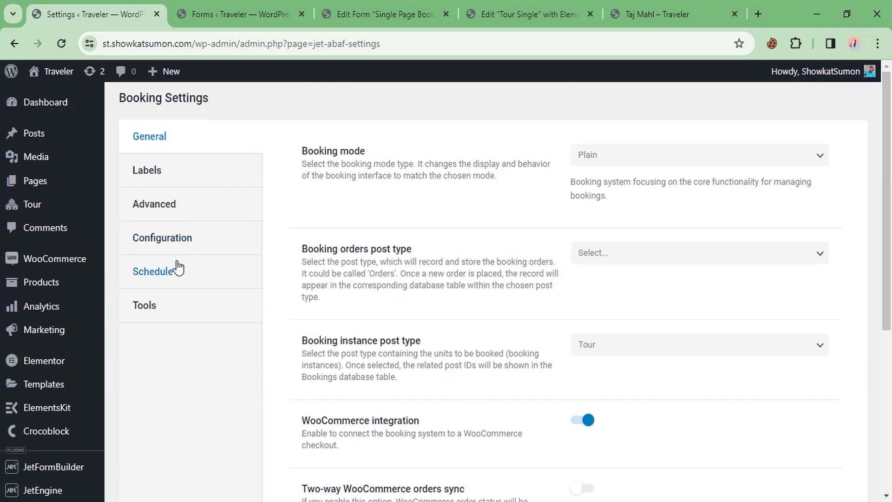
left_click(156, 217)
left_click(161, 244)
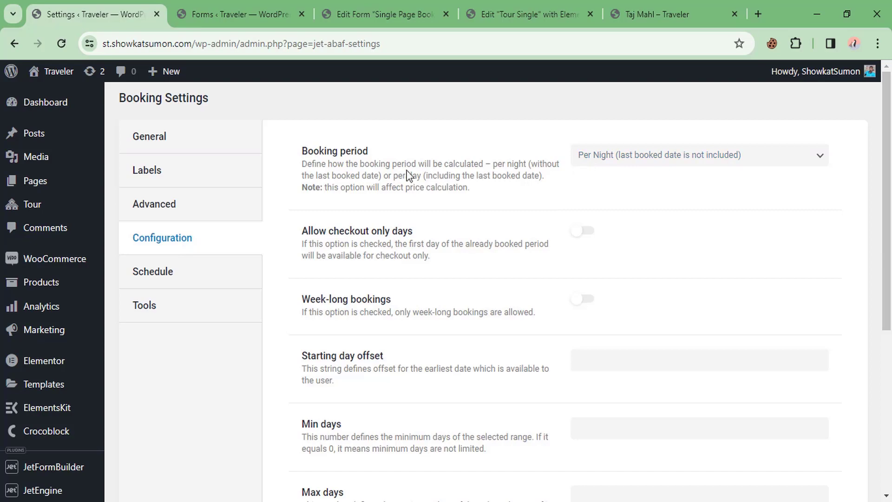
Step: Set Booking period to Per Day and enable One day bookings, leaving Week-long bookings off
left_click(675, 159)
left_click(624, 184)
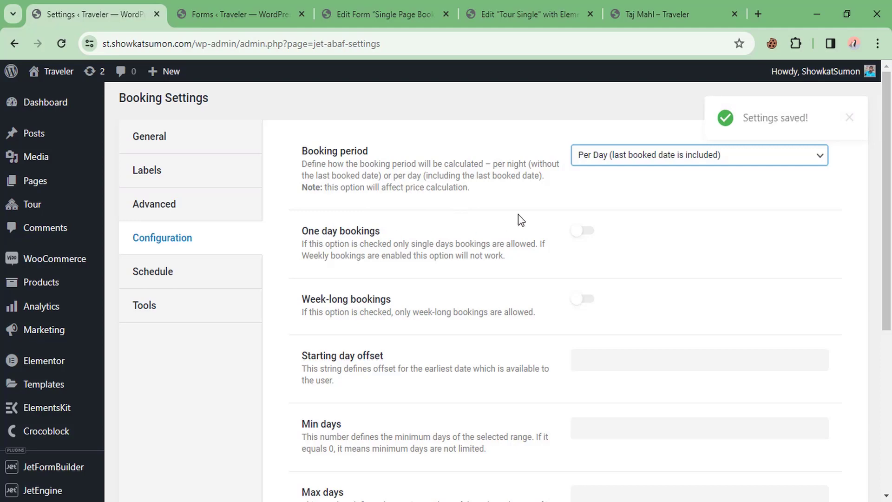
left_click(579, 235)
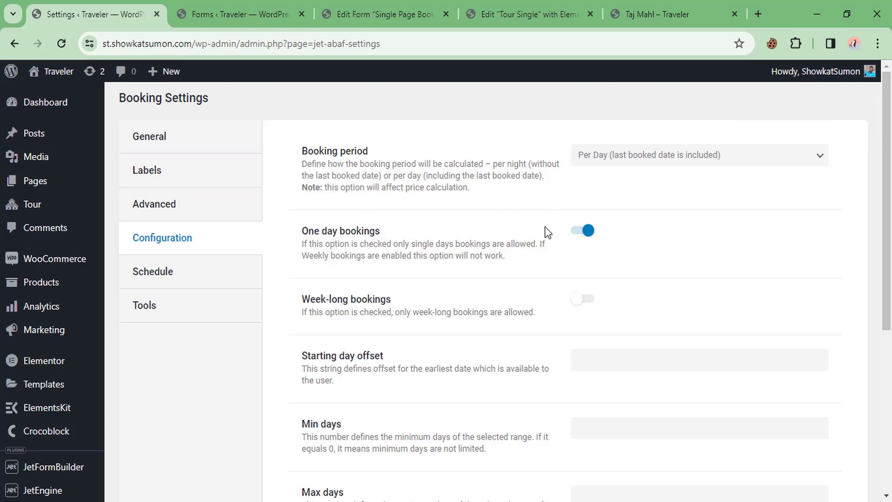
scroll(404, 269, "down", 1)
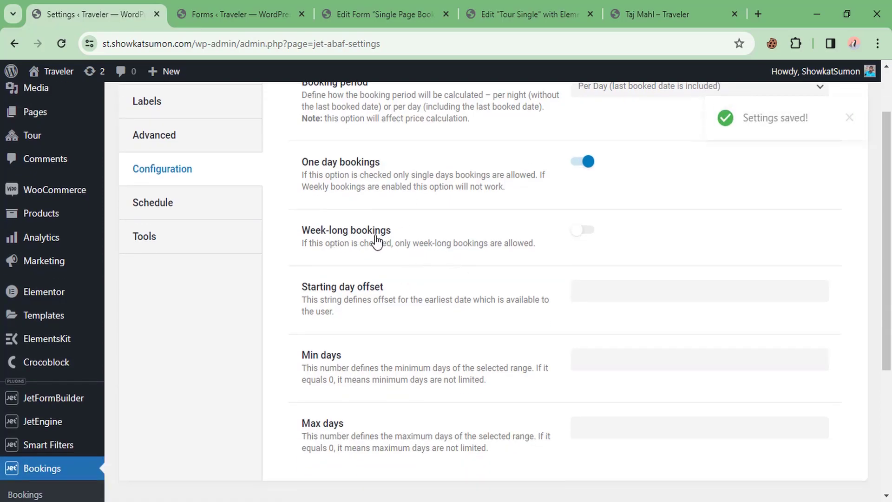
left_click(581, 236)
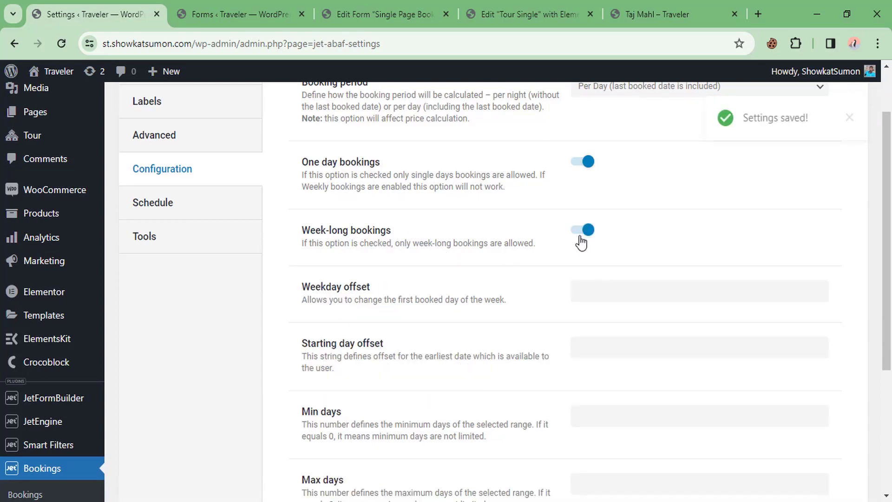
left_click(582, 231)
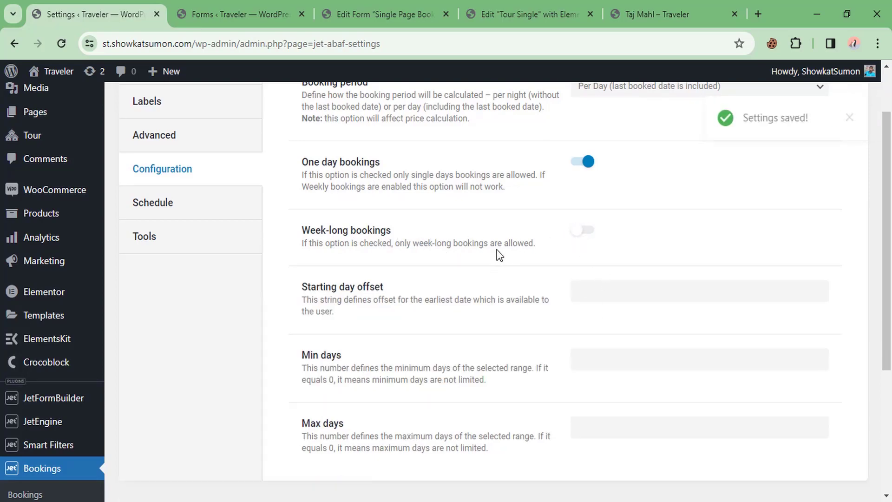
Step: Review the Min days and Max days fields, then return to the Taj Mahl tab
scroll(500, 255, "down", 2)
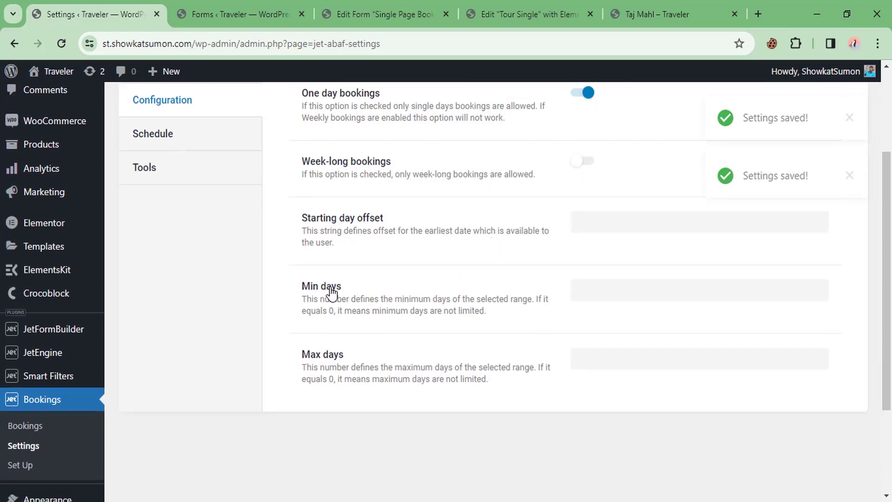
left_click(629, 284)
left_click(600, 358)
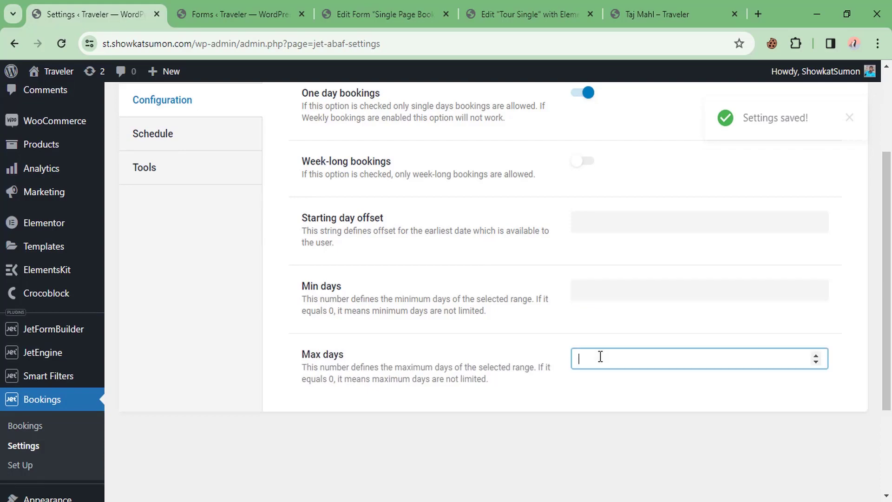
left_click(603, 290)
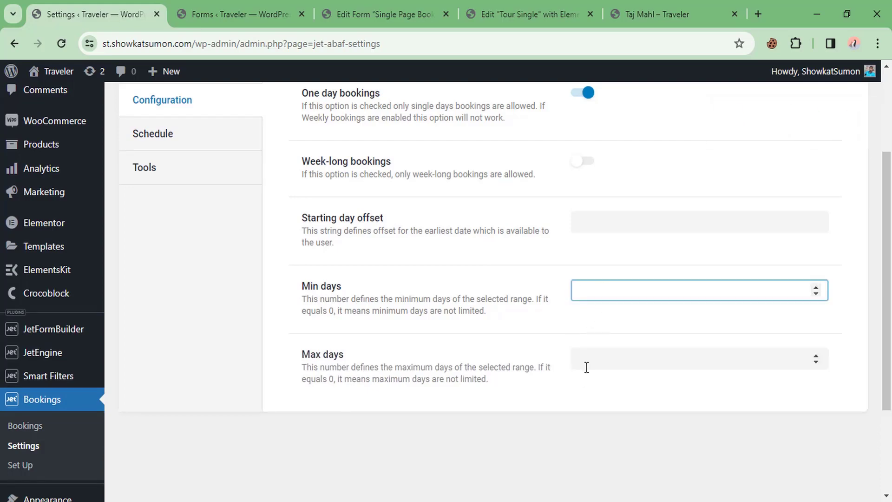
scroll(495, 299, "up", 3)
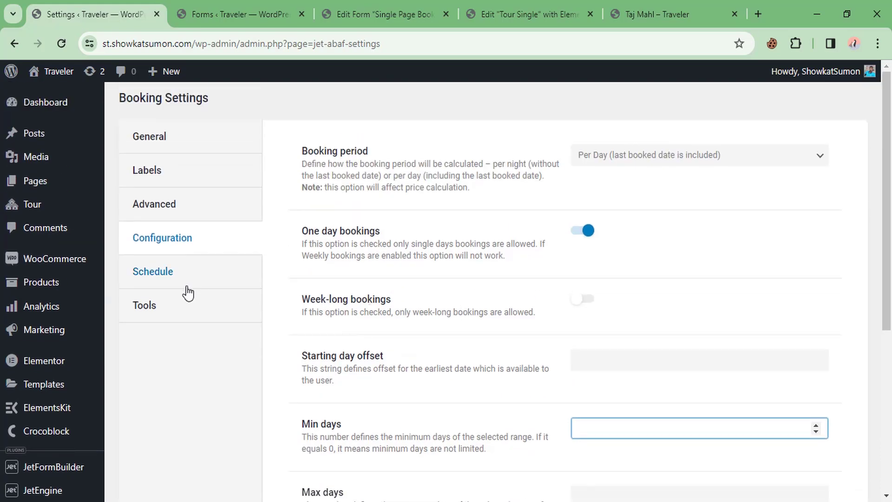
scroll(377, 271, "down", 6)
scroll(319, 286, "up", 6)
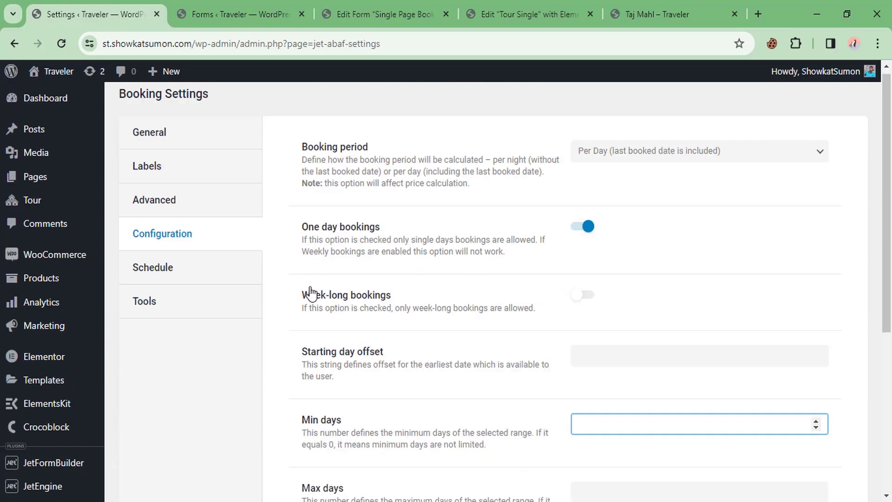
key("ctrl+5")
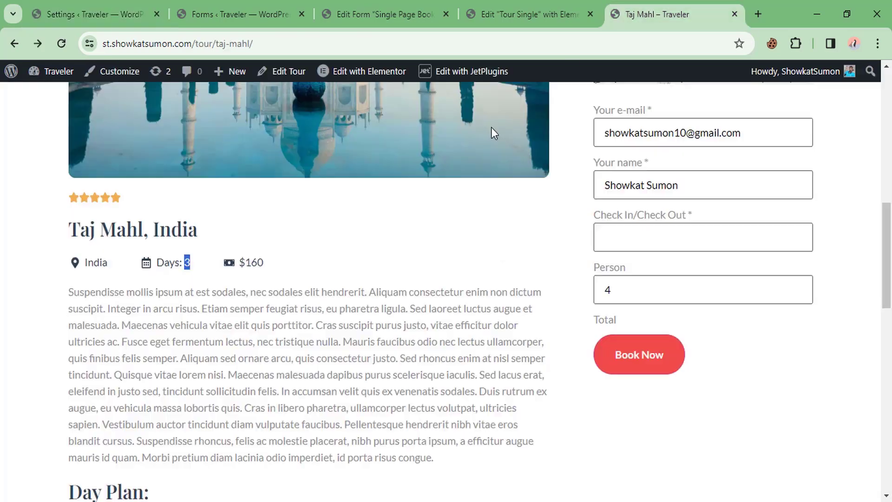
Step: Reload the Taj Mahl tour page
right_click(352, 216)
left_click(381, 230)
right_click(381, 230)
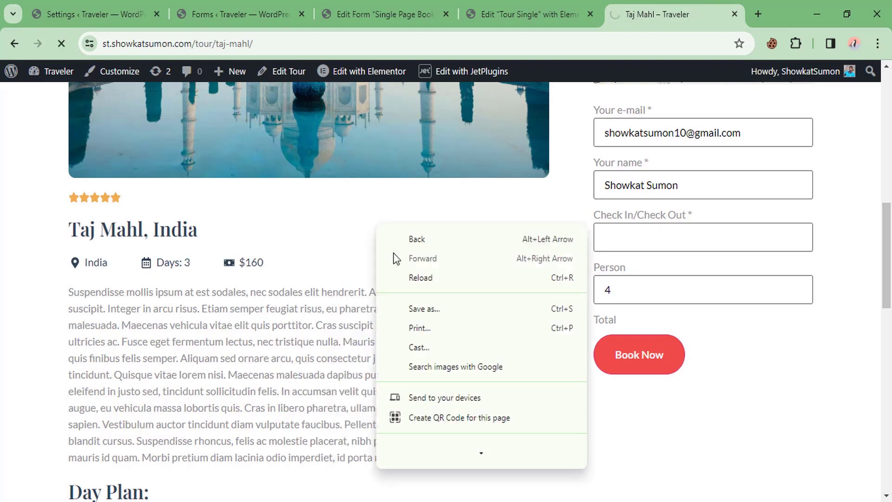
left_click(404, 274)
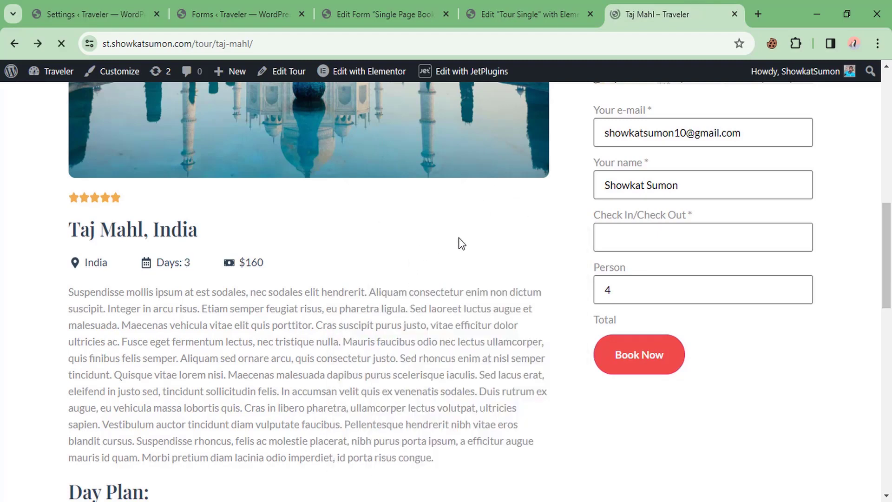
Step: Pick 29 March 2024 as a single booking date, then go to the form editor
left_click(654, 242)
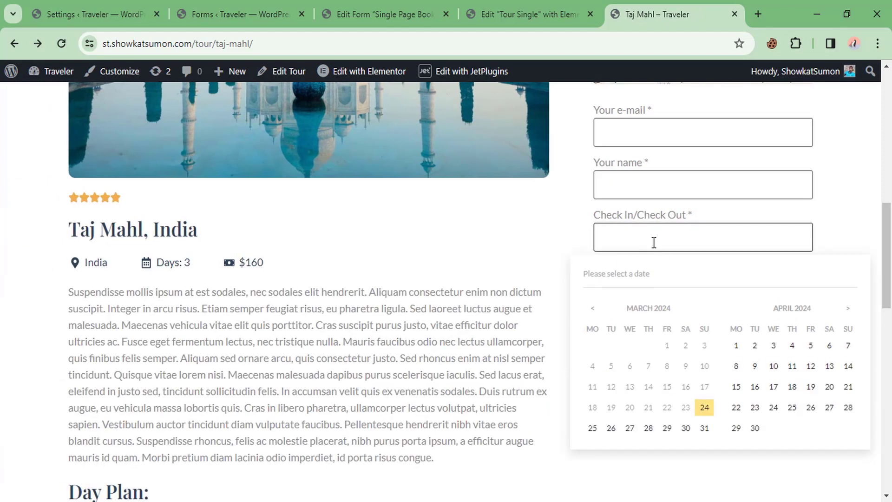
left_click(663, 428)
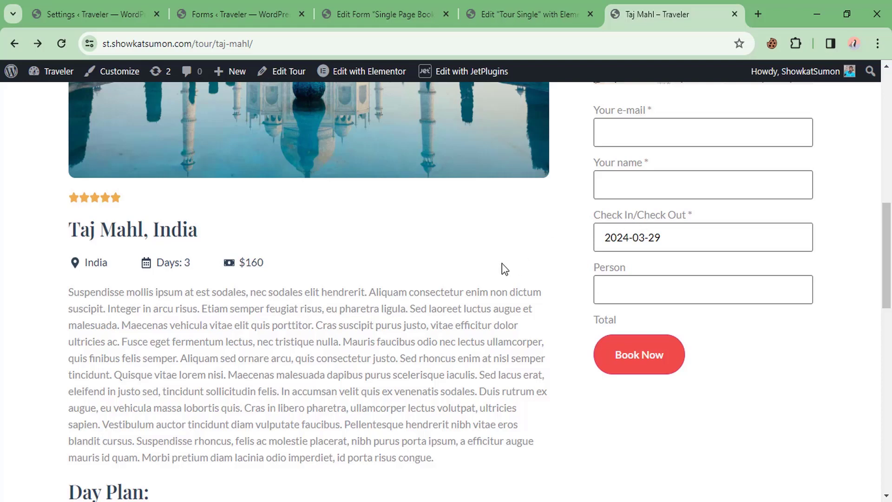
scroll(507, 255, "up", 1)
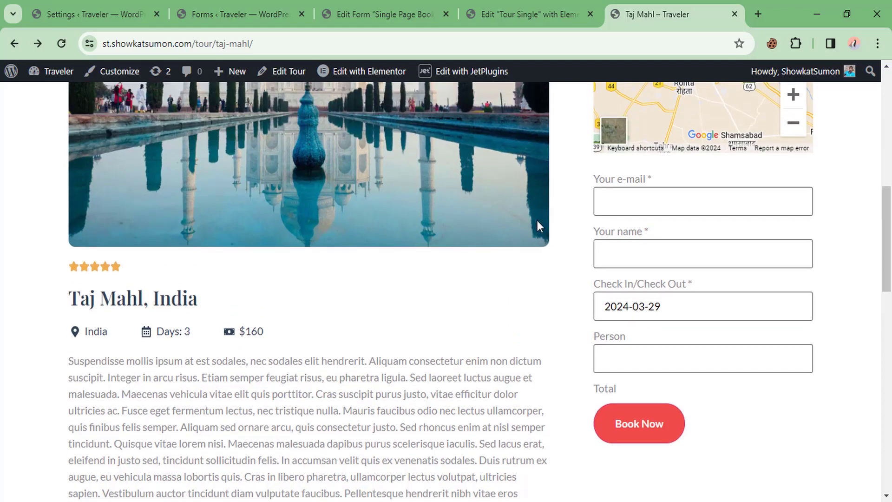
left_click(453, 2)
scroll(127, 316, "up", 1)
scroll(102, 291, "down", 1)
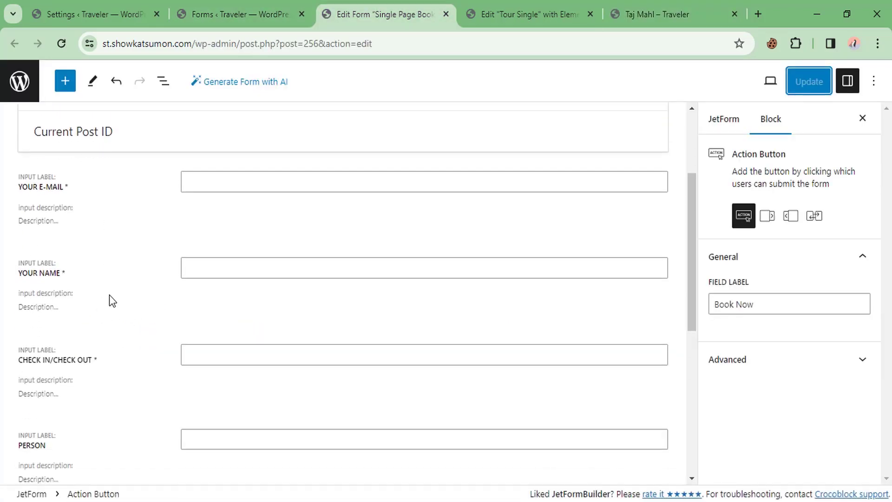
Step: Move the Check In/Check Out field above the YOUR E-MAIL field
scroll(112, 302, "down", 1)
left_click(10, 281)
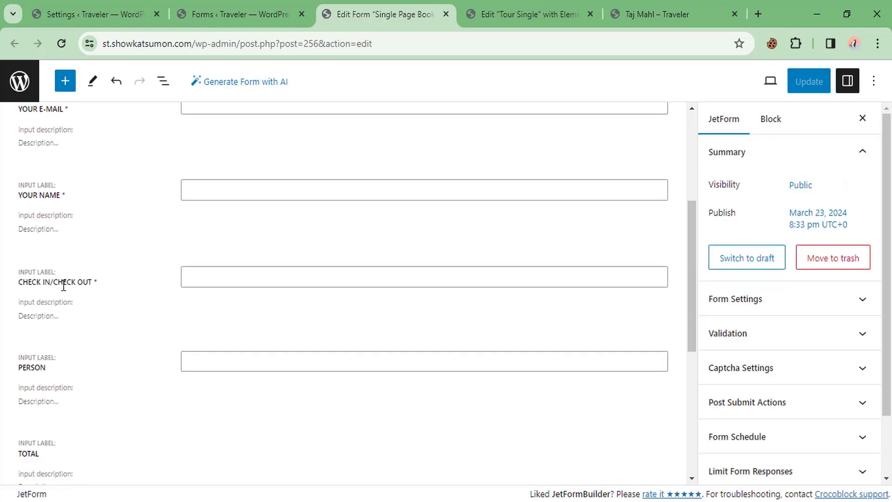
left_click(143, 282)
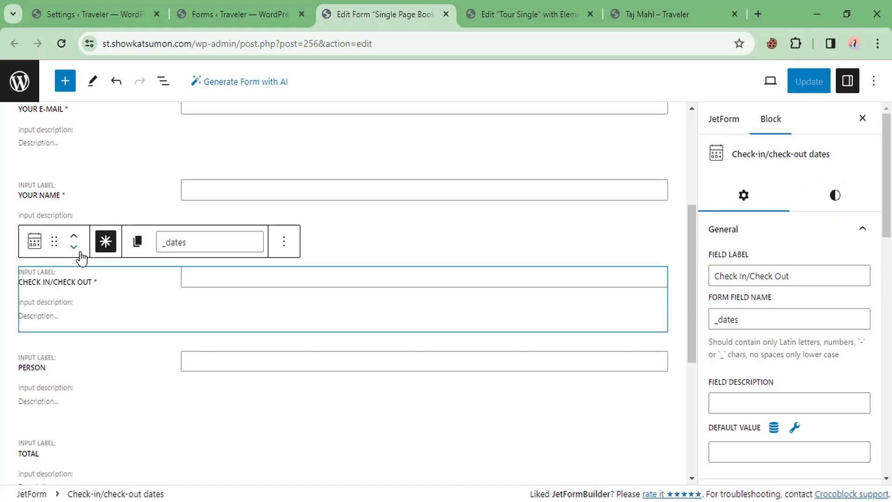
left_click_drag(55, 211, 36, 264)
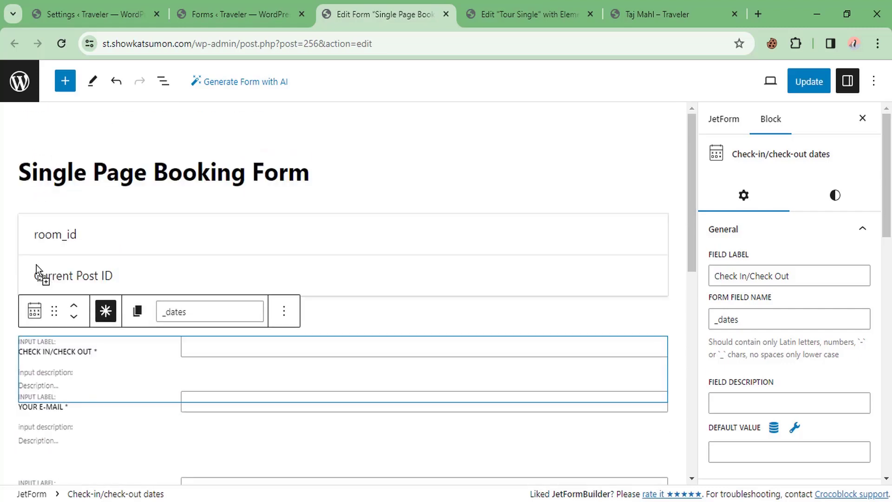
Step: Select the TOTAL calculated field to show its block settings
scroll(93, 311, "down", 3)
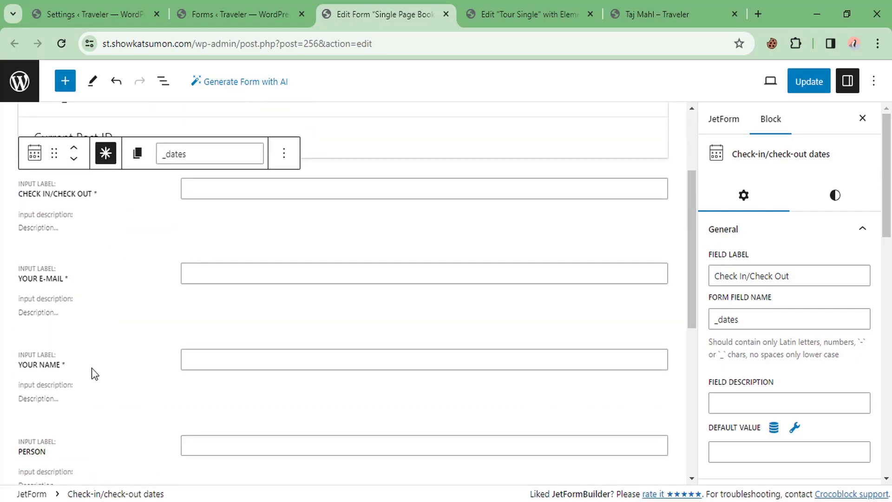
scroll(82, 309, "down", 2)
scroll(91, 372, "down", 2)
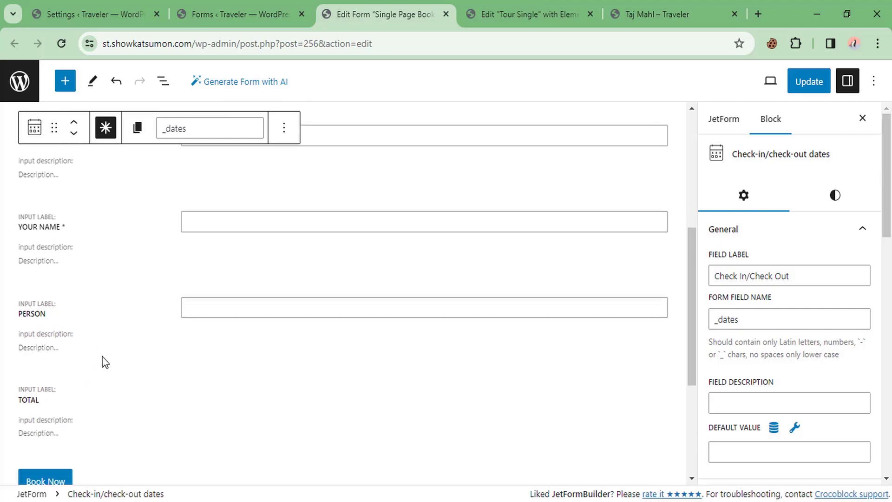
left_click(99, 399)
scroll(143, 367, "down", 2)
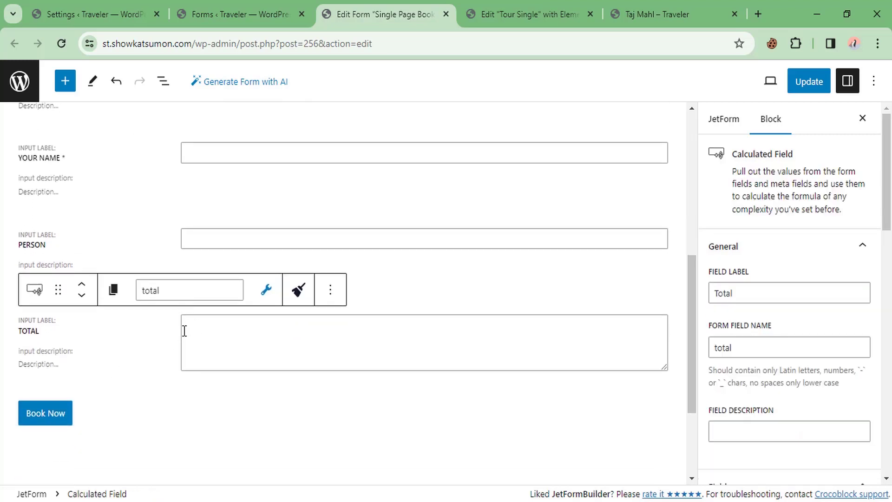
Step: Select the %META::price% macro in the TOTAL field's help text
left_click(218, 332)
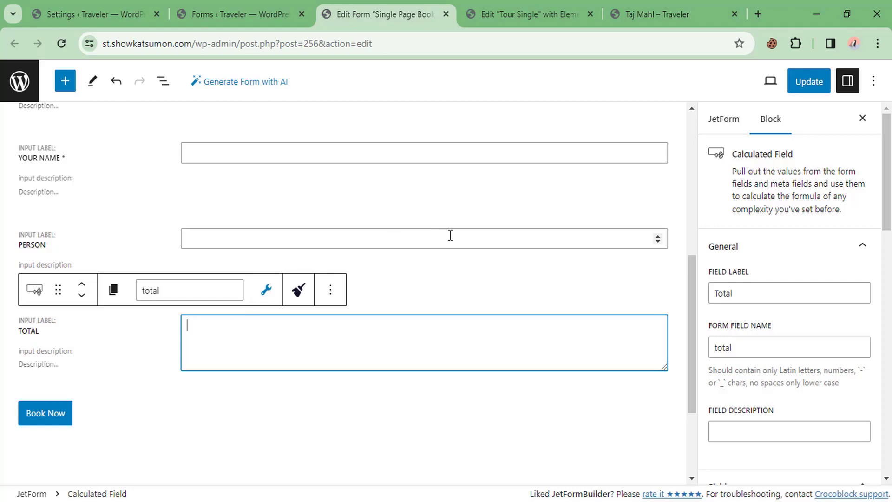
scroll(779, 255, "down", 4)
scroll(781, 256, "down", 2)
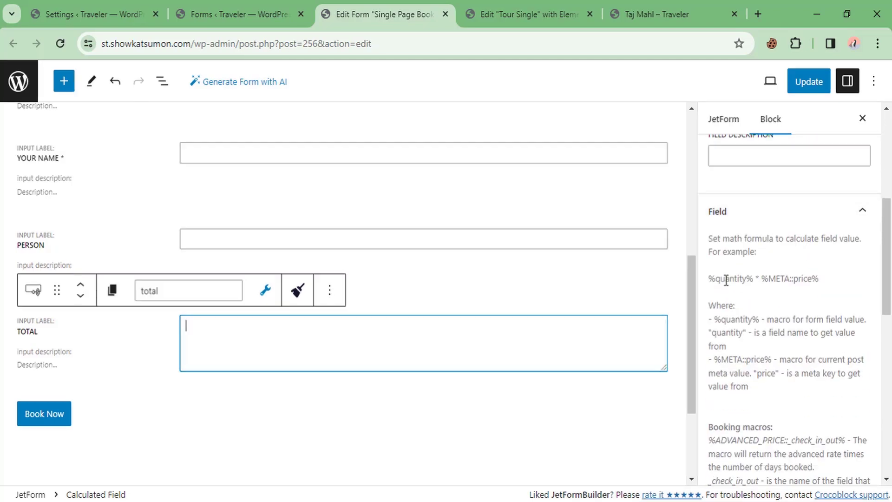
scroll(756, 267, "down", 1)
scroll(671, 437, "down", 3)
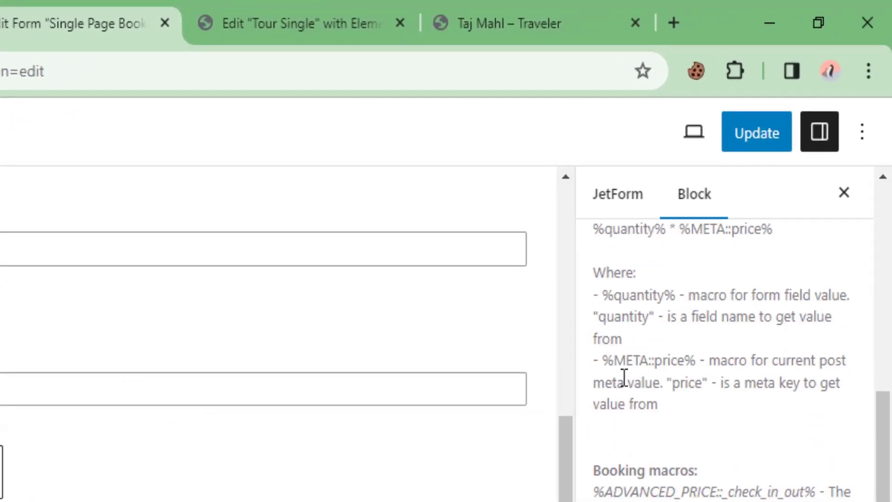
left_click_drag(602, 360, 702, 362)
left_click(653, 371)
left_click_drag(605, 358, 697, 361)
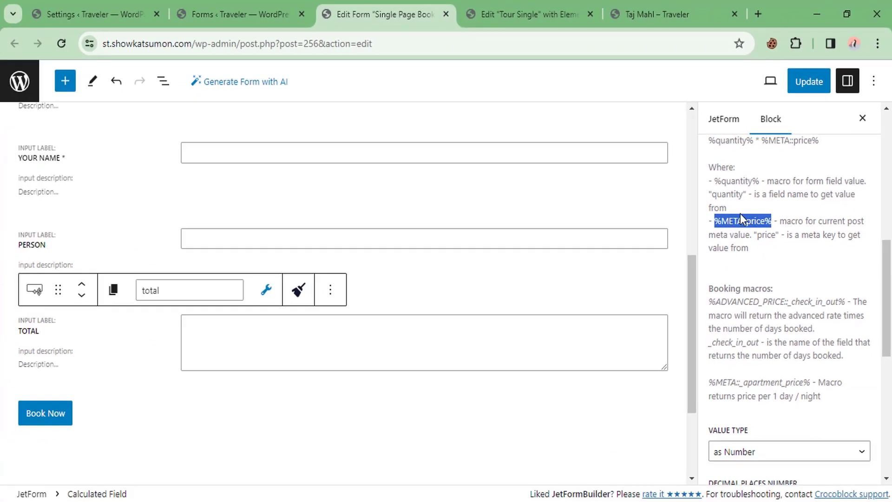
Step: Paste %META::price% into the TOTAL formula and save the form with Update
right_click(737, 218)
left_click(601, 232)
left_click(224, 342)
key("ctrl+v")
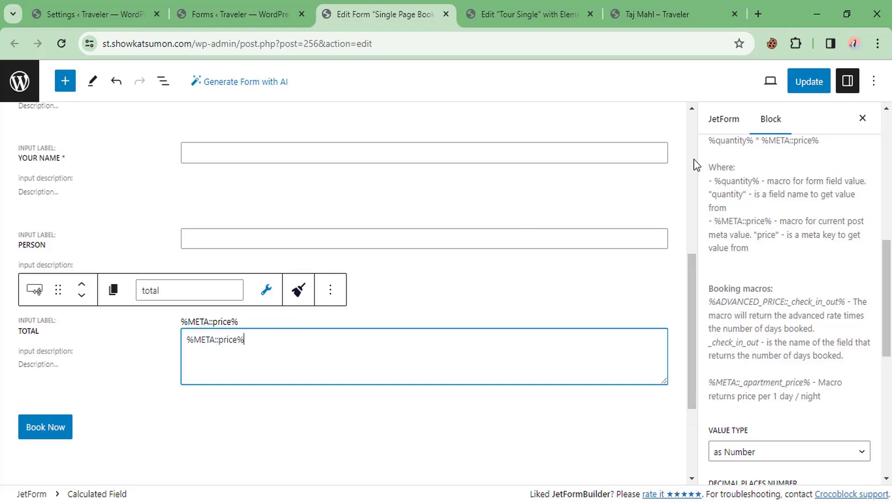
left_click(811, 85)
left_click(625, 6)
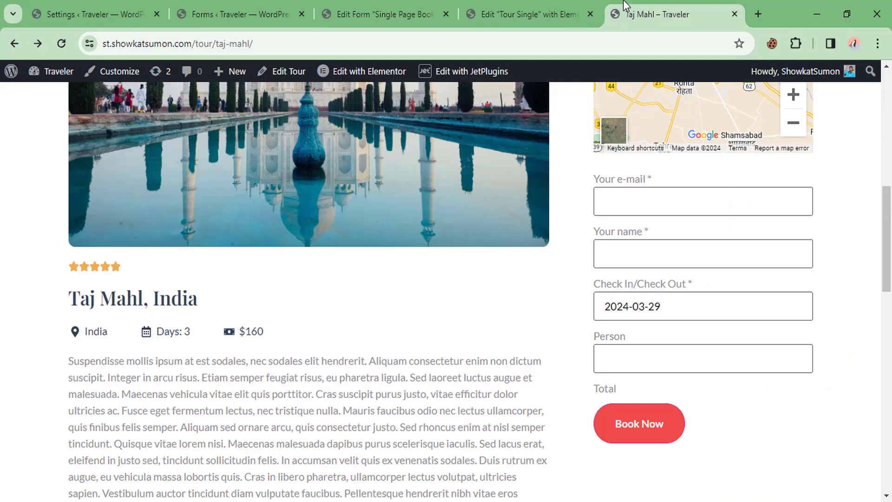
Step: Reload the Taj Mahl page and pick 28 March 2024 as check-in
right_click(447, 284)
left_click(488, 86)
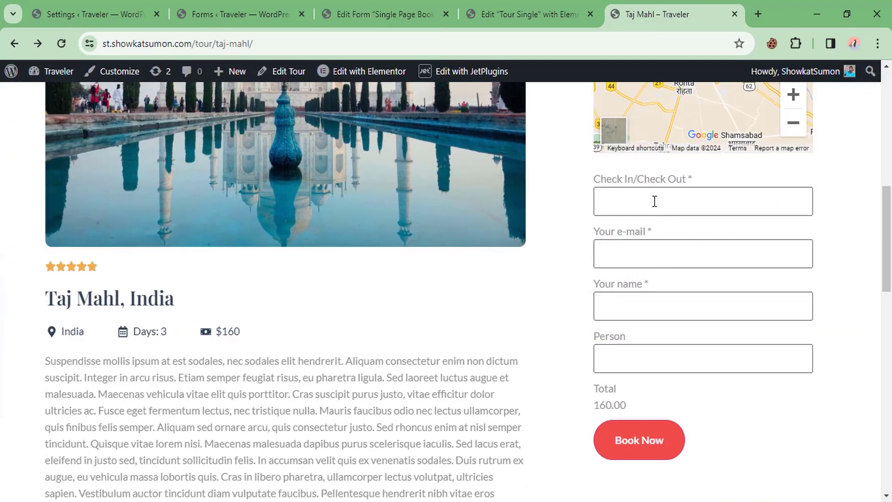
left_click(654, 201)
left_click(647, 395)
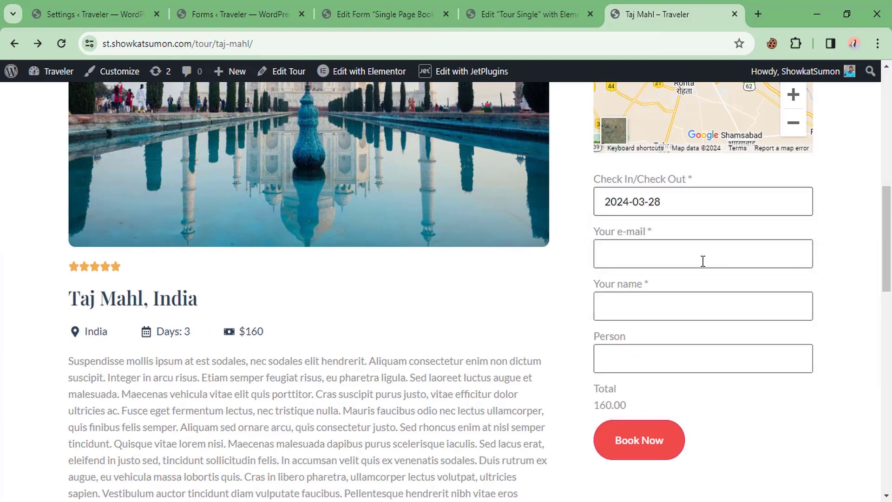
scroll(603, 342, "down", 2)
Step: Compare the 160.00 Total with the $160 tour price, then return to the form editor
double_click(575, 324)
left_click(560, 329)
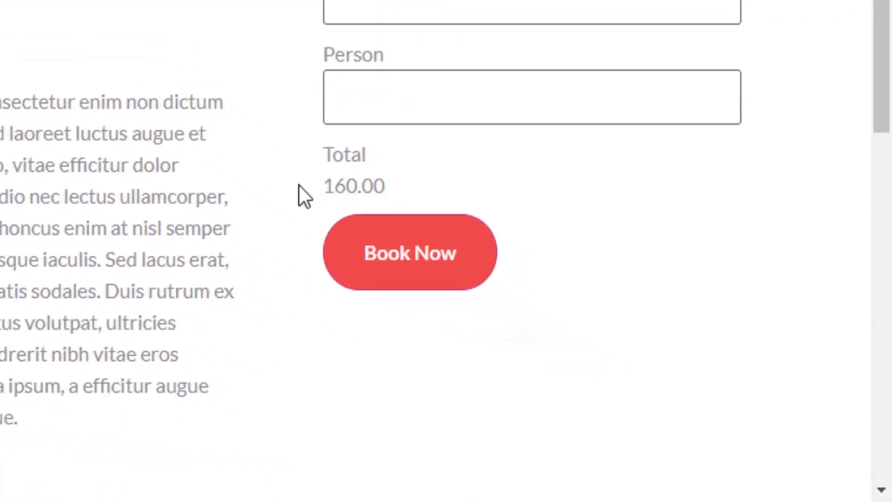
left_click_drag(339, 177, 382, 180)
left_click(368, 142)
left_click_drag(240, 262, 296, 262)
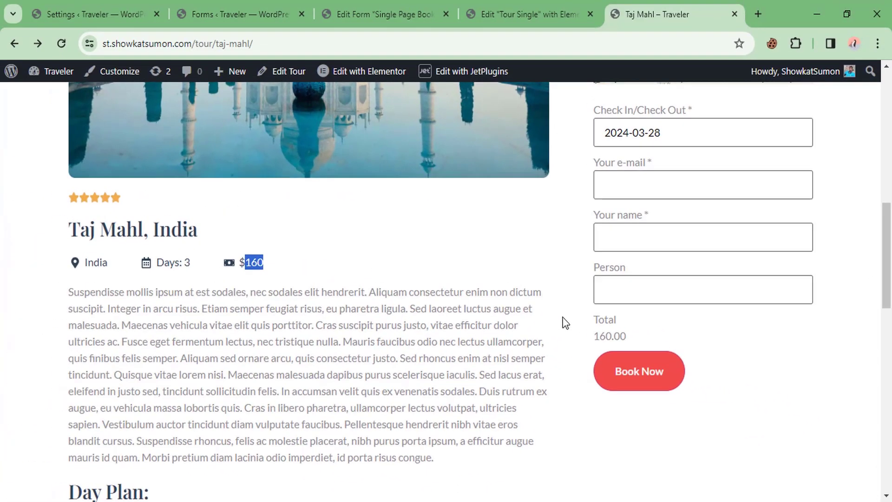
left_click_drag(594, 335, 621, 336)
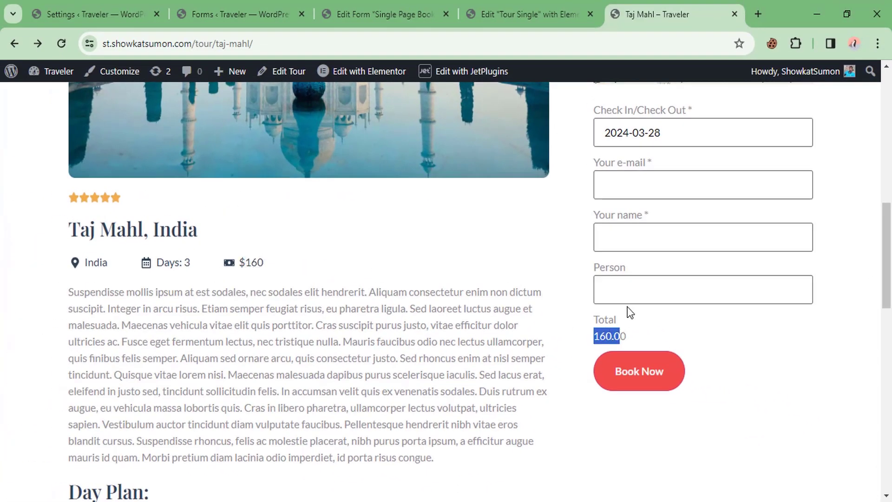
left_click(515, 6)
left_click(386, 14)
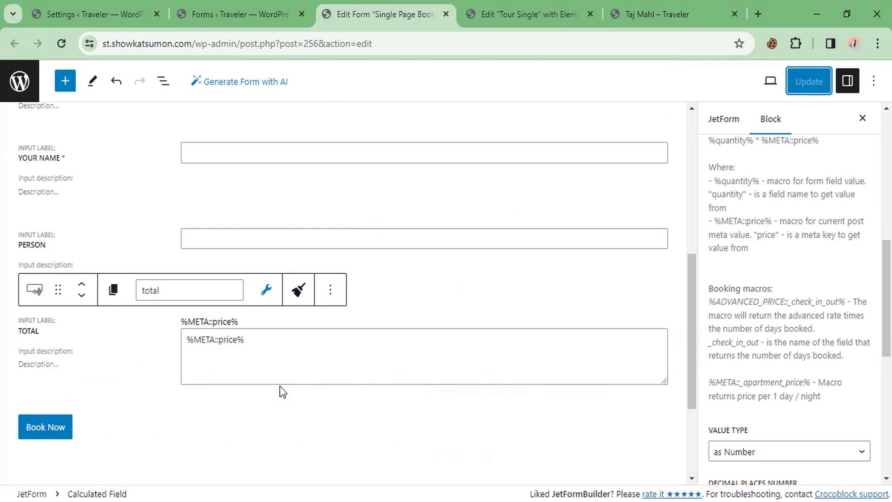
Step: Append * %person% to the TOTAL formula, using the PERSON field's name 'person'
left_click(266, 342)
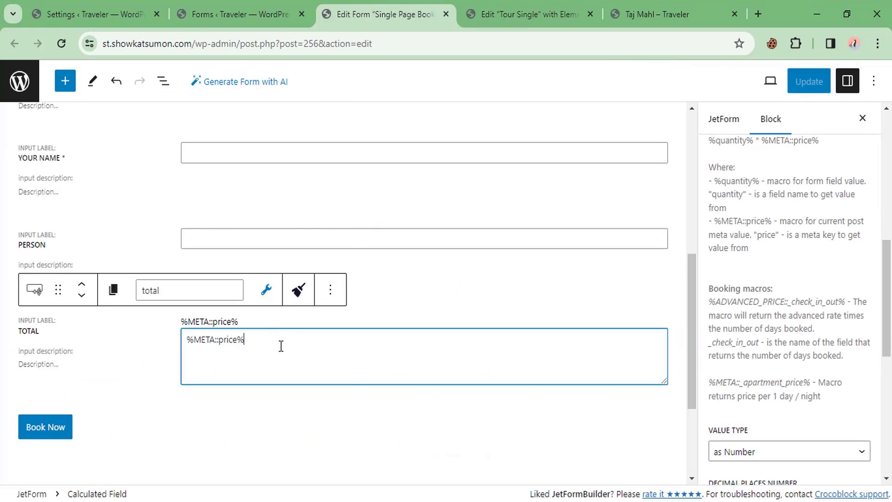
left_click(79, 240)
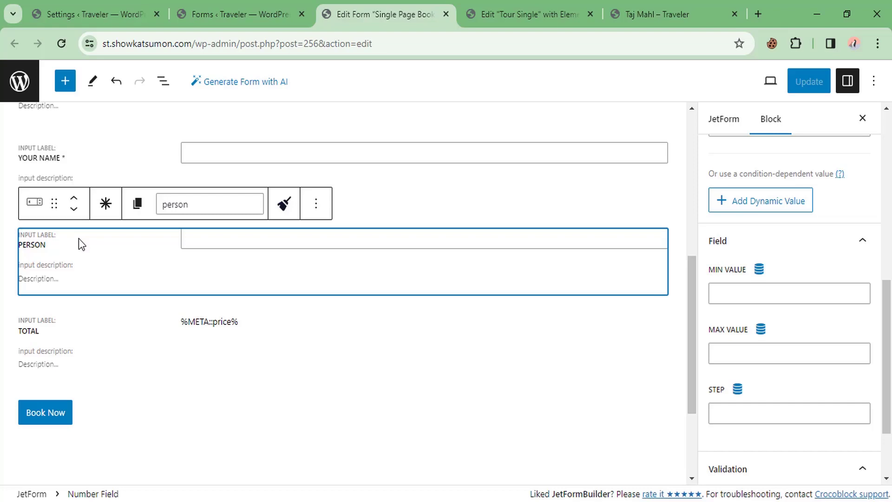
left_click(264, 340)
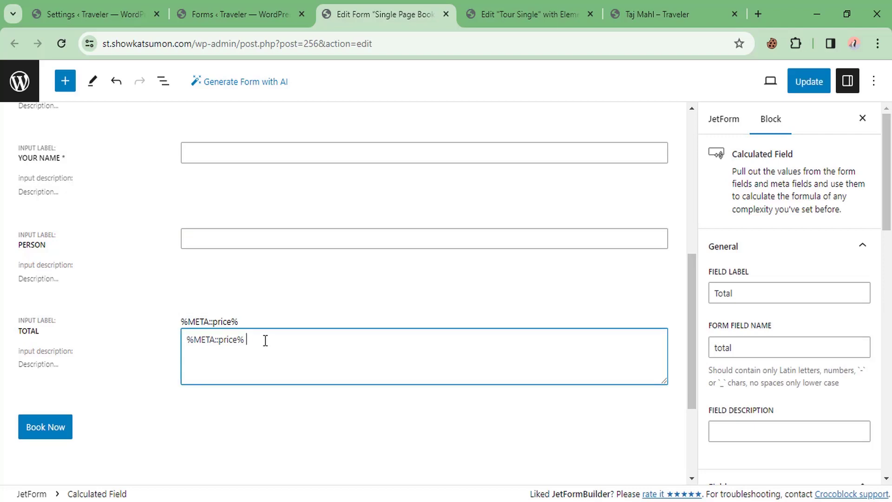
type("*")
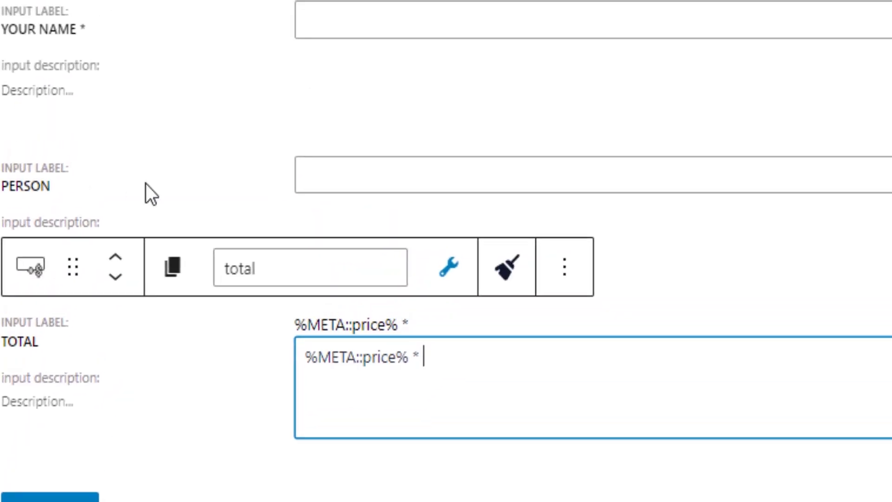
left_click(155, 180)
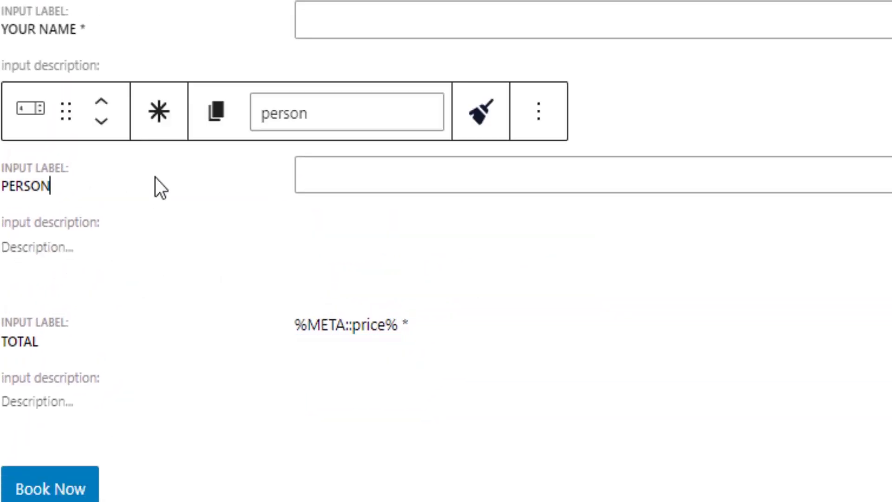
double_click(334, 111)
left_click(463, 327)
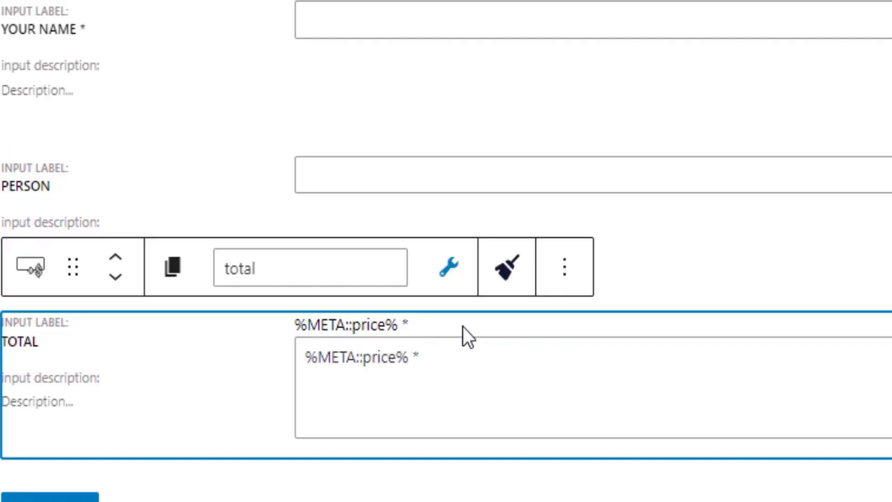
left_click(460, 358)
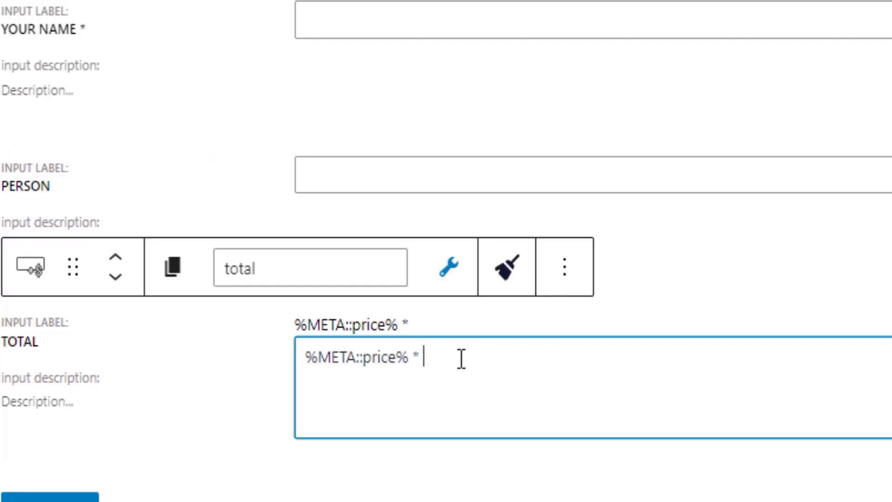
type("%person")
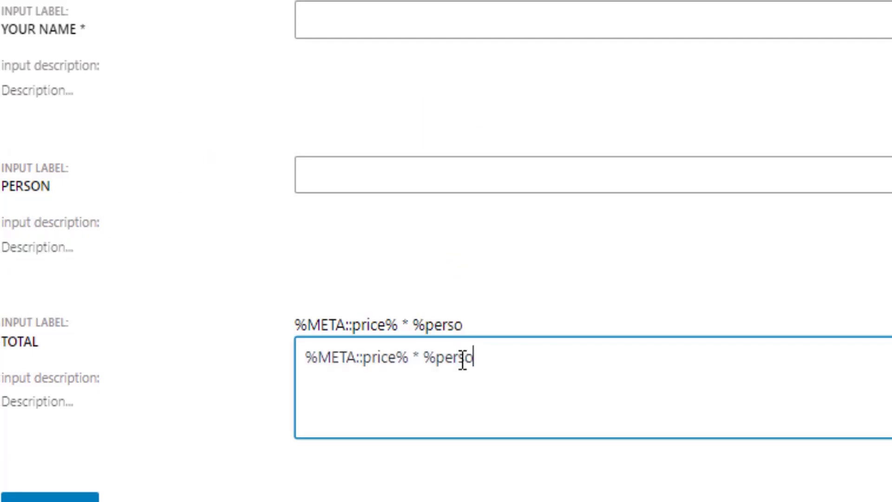
type("%")
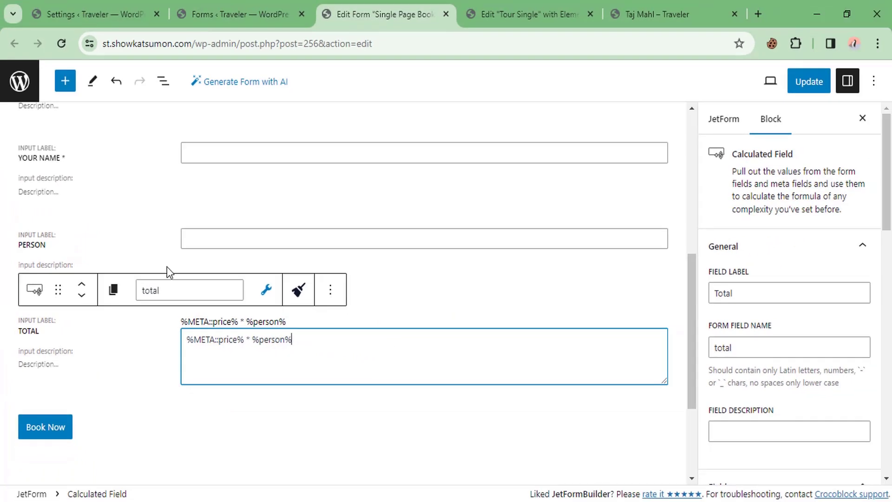
left_click(165, 242)
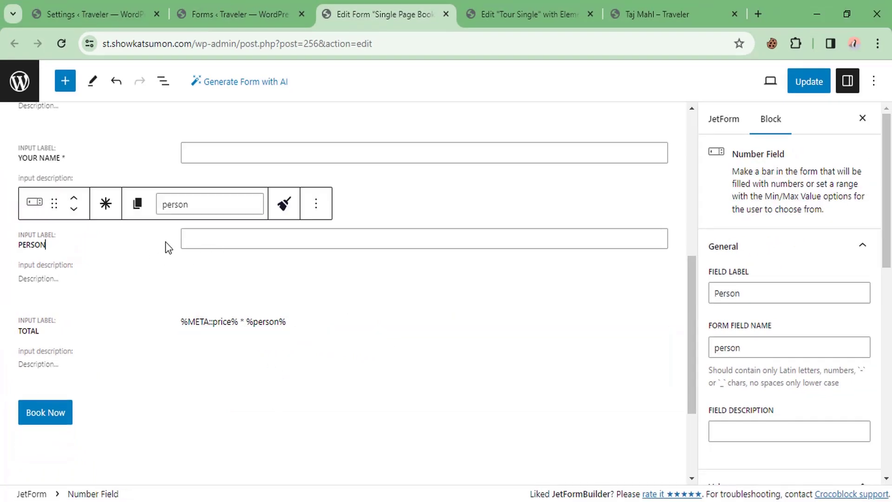
left_click(337, 332)
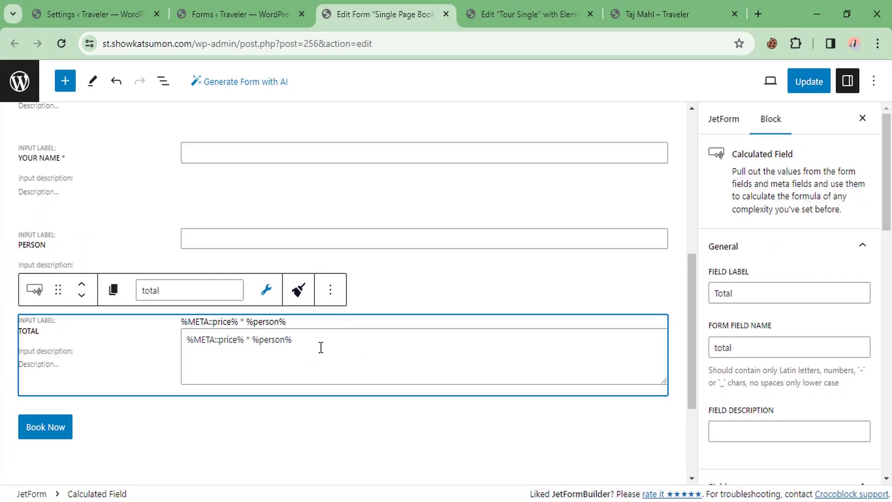
Step: Give the PERSON field a default value of 1
left_click(144, 241)
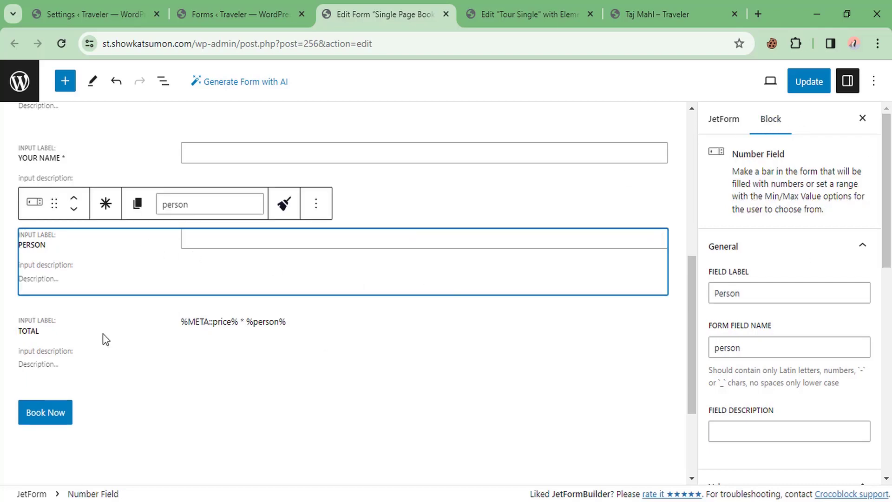
scroll(771, 287, "down", 3)
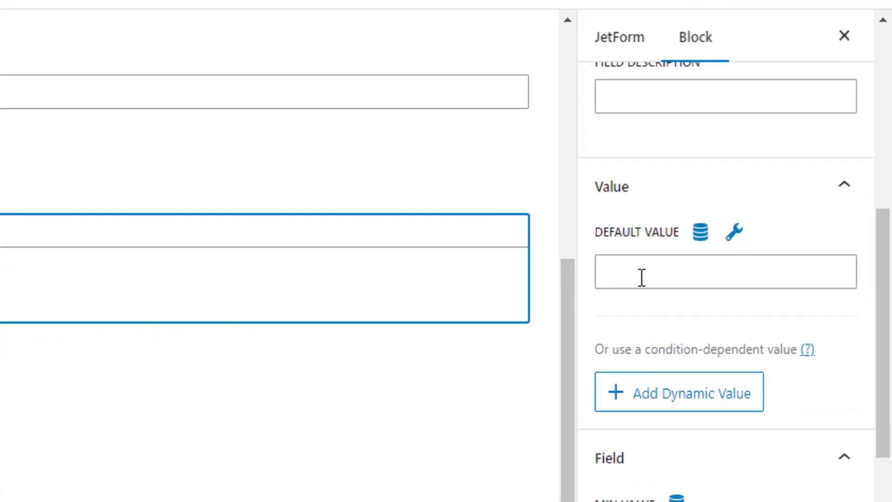
scroll(629, 333, "down", 3)
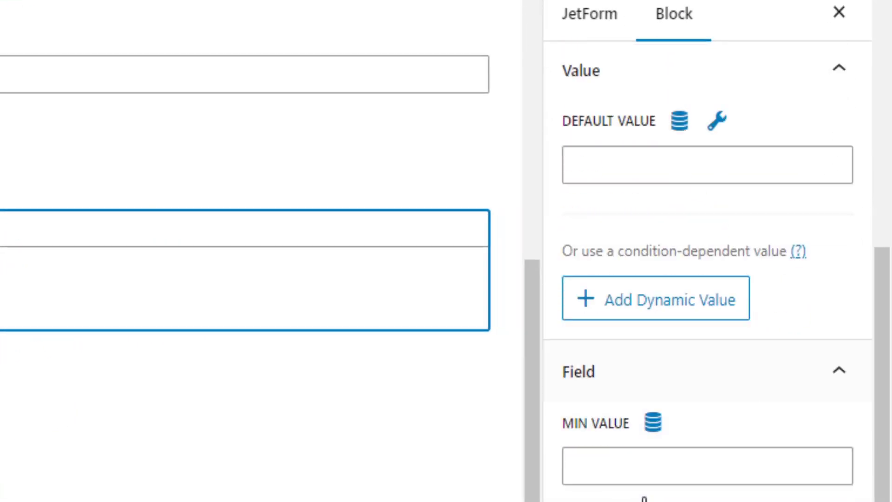
left_click(601, 151)
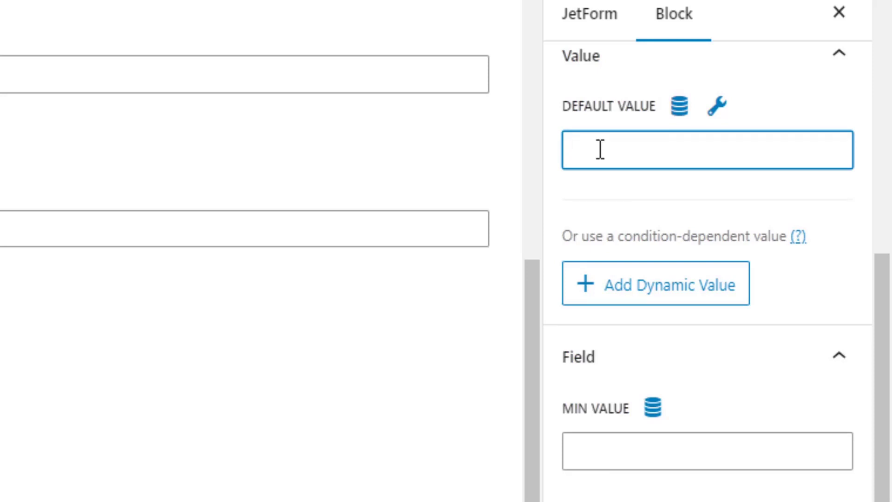
type("1")
Step: Set the PERSON field's minimum value to 1 and save the form with Update
scroll(597, 465, "down", 3)
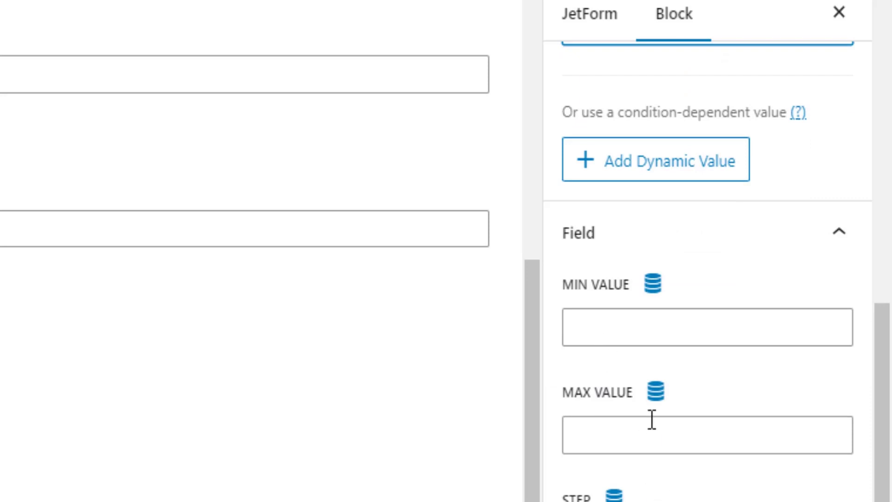
left_click(608, 324)
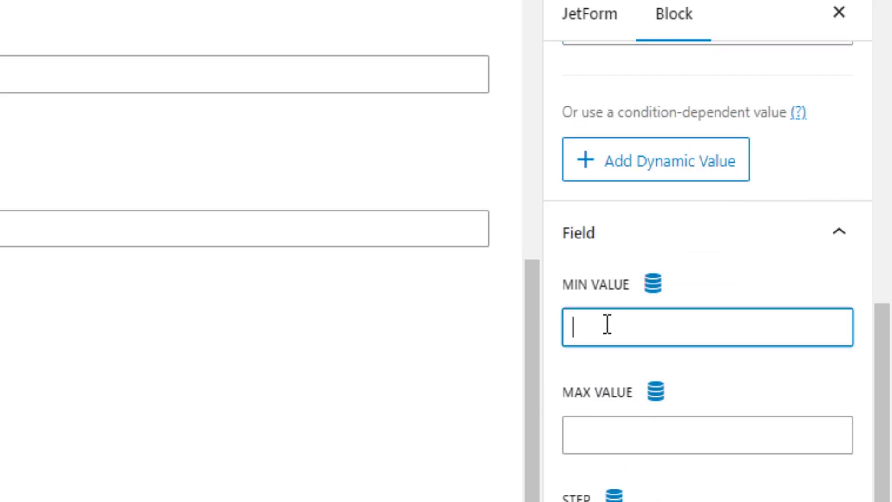
type("1")
scroll(606, 326, "down", 2)
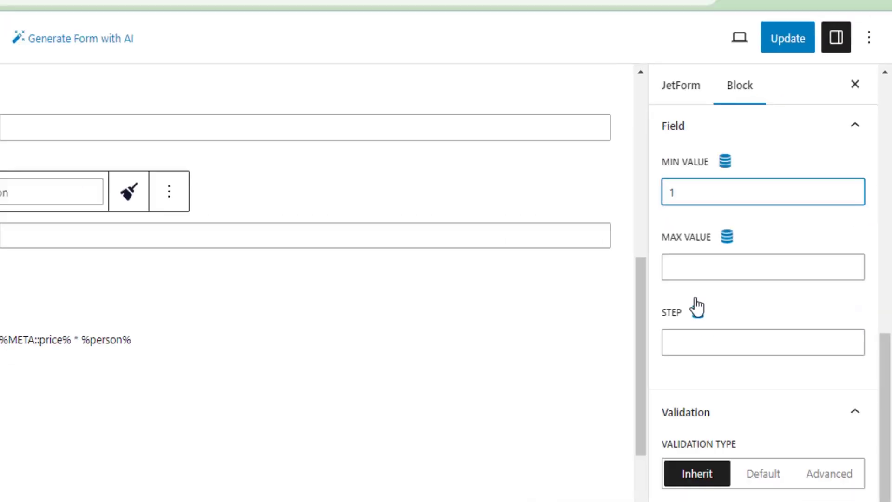
left_click(730, 0)
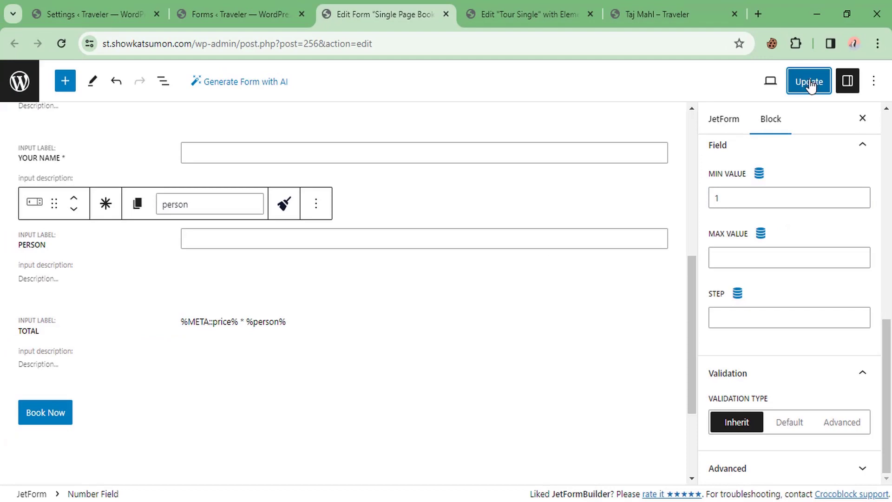
left_click(658, 14)
right_click(410, 213)
Step: Reload the Taj Mahl tour page showing Person 1 by default
left_click(459, 261)
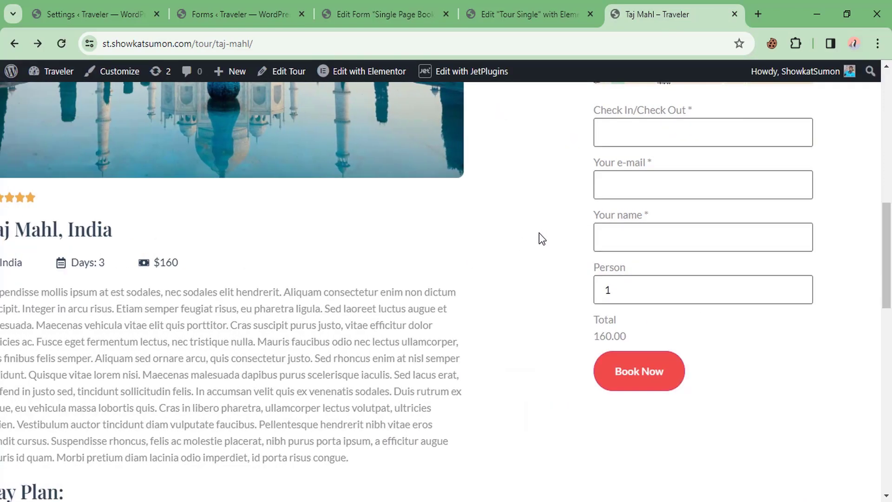
double_click(617, 290)
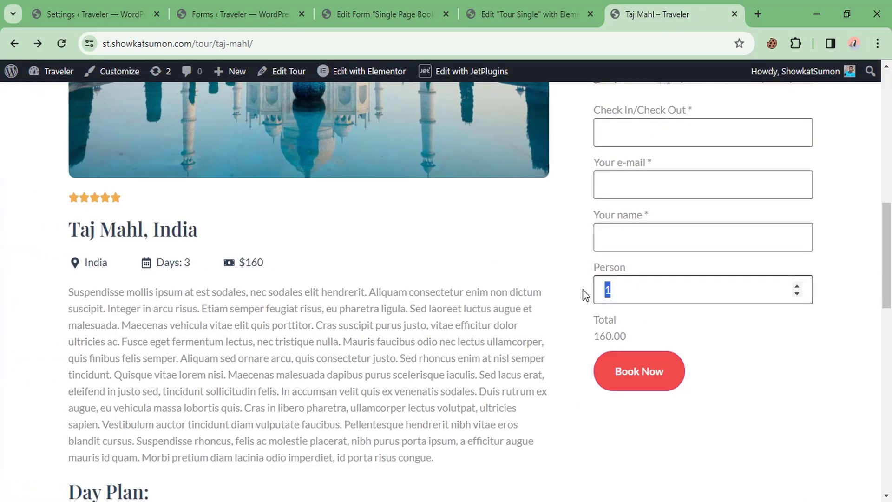
left_click(527, 282)
left_click_drag(594, 337, 600, 335)
left_click(640, 336)
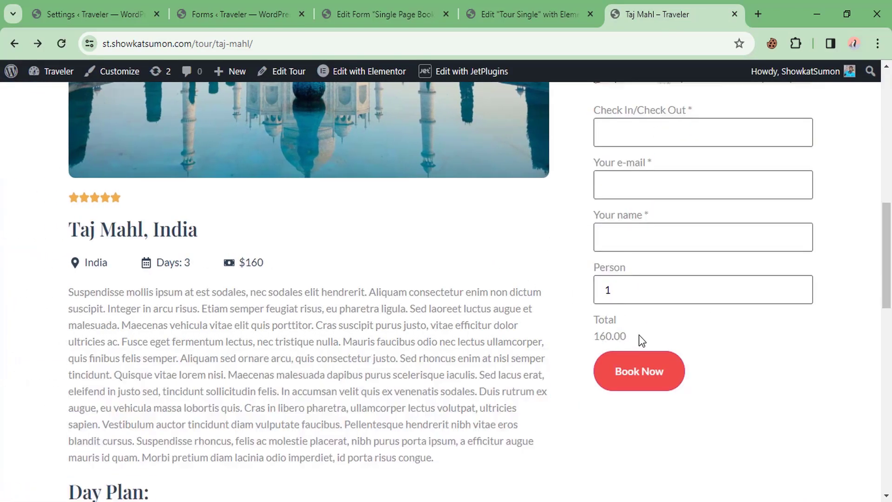
Step: Raise Person to 6 and confirm the Total reads 960.00
left_click(797, 286)
left_click(797, 287)
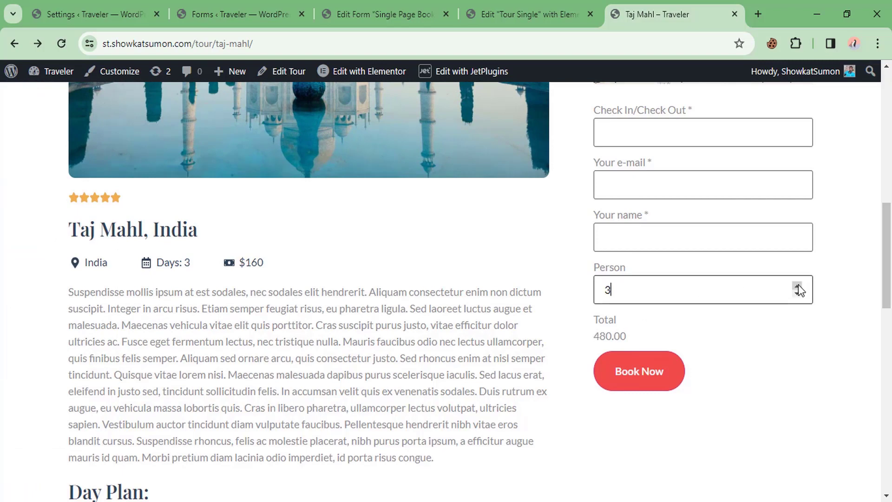
left_click(798, 287)
left_click(798, 287)
left_click(798, 286)
left_click_drag(595, 336, 625, 336)
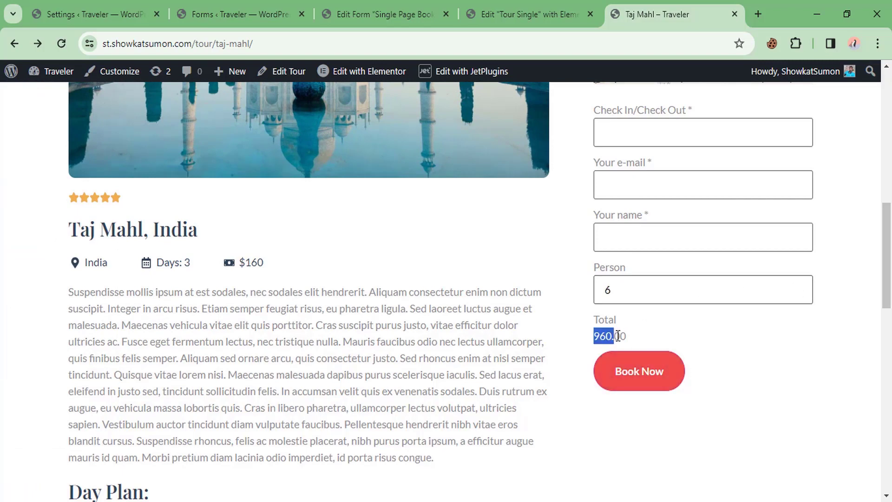
left_click(548, 342)
left_click_drag(595, 336, 627, 336)
left_click(524, 333)
left_click(610, 131)
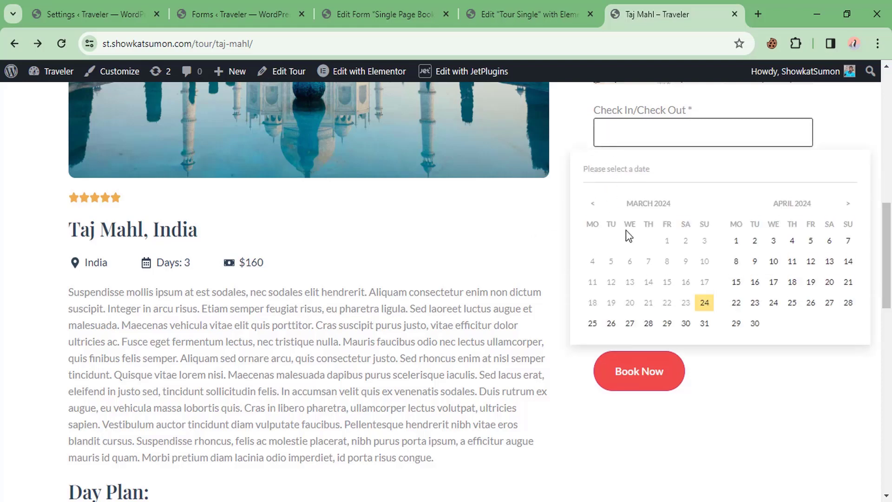
Step: Book the Taj Mahl tour for 29 March 2024 with autofilled e-mail and name
left_click(663, 325)
left_click(604, 183)
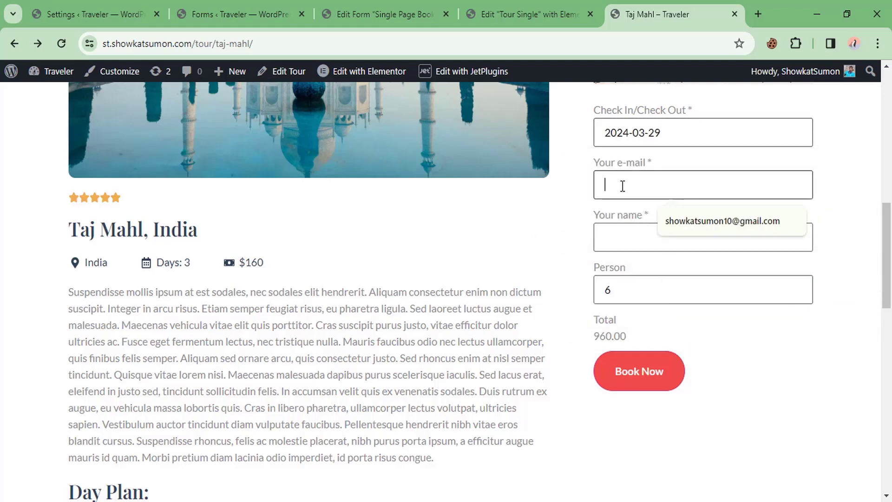
left_click(721, 223)
left_click(649, 239)
left_click(679, 271)
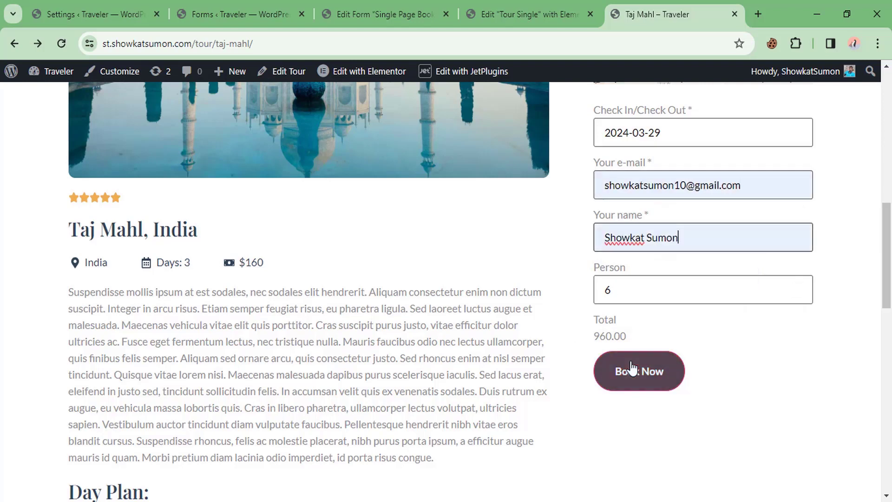
left_click(631, 372)
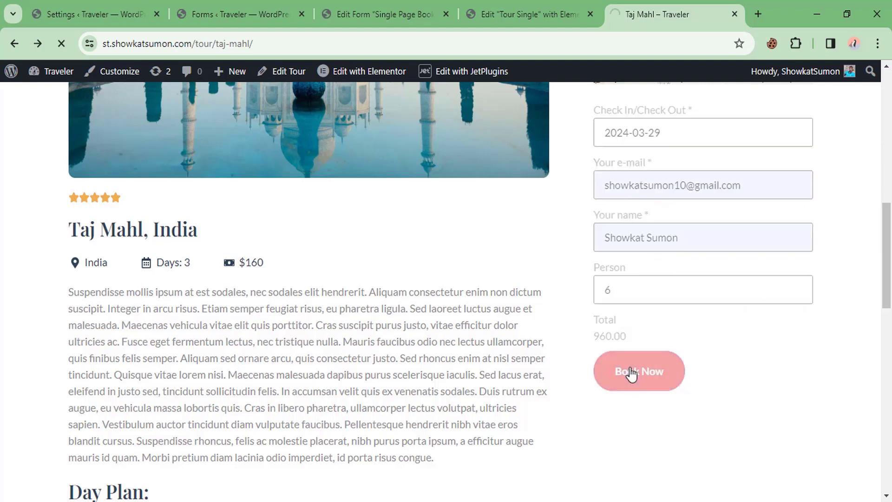
Step: Confirm the checkout Total for the booking shows only 1.00
scroll(509, 189, "down", 3)
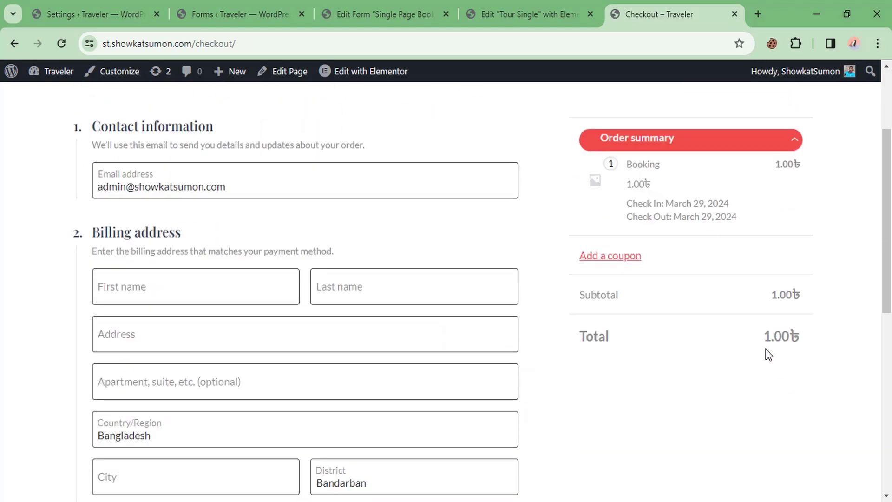
left_click_drag(765, 336, 790, 335)
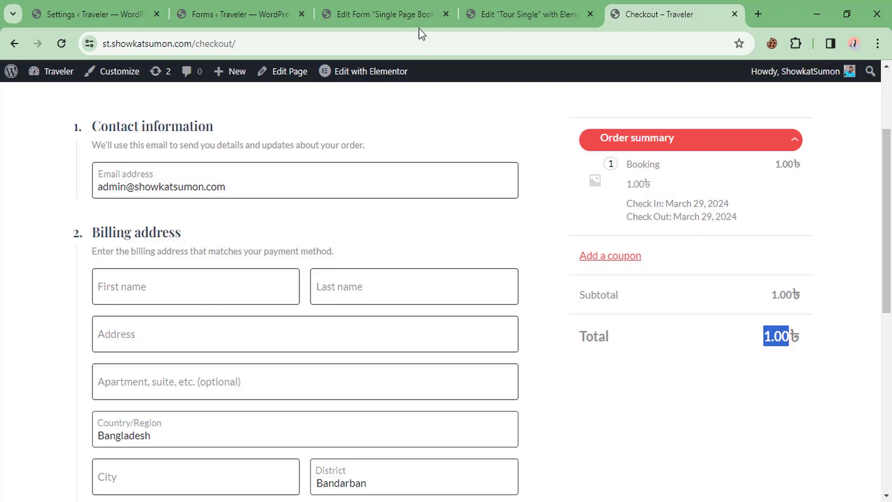
left_click(385, 14)
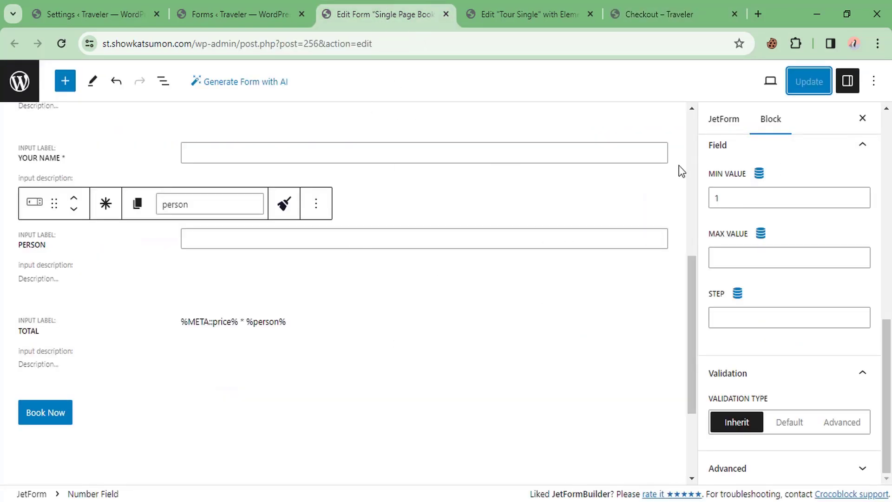
Step: Edit the Apartment Booking action, keeping room_id and Check In/Check Out as its fields
left_click(729, 122)
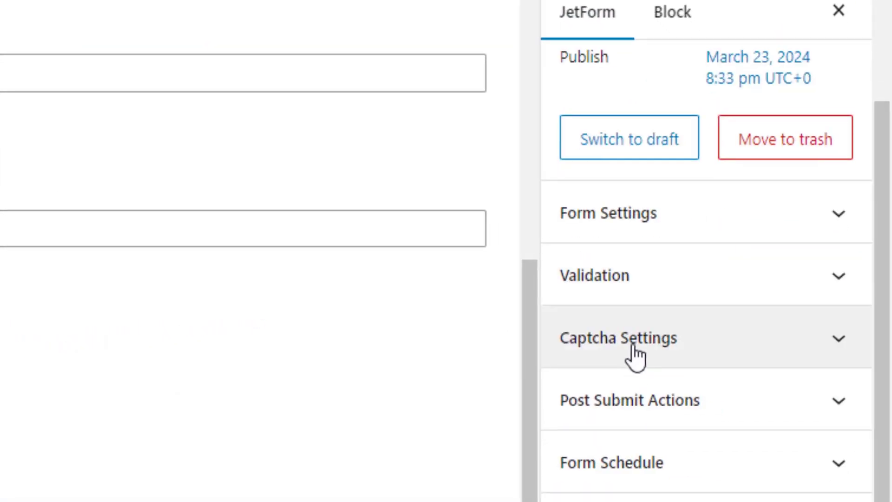
left_click(628, 400)
scroll(625, 395, "down", 3)
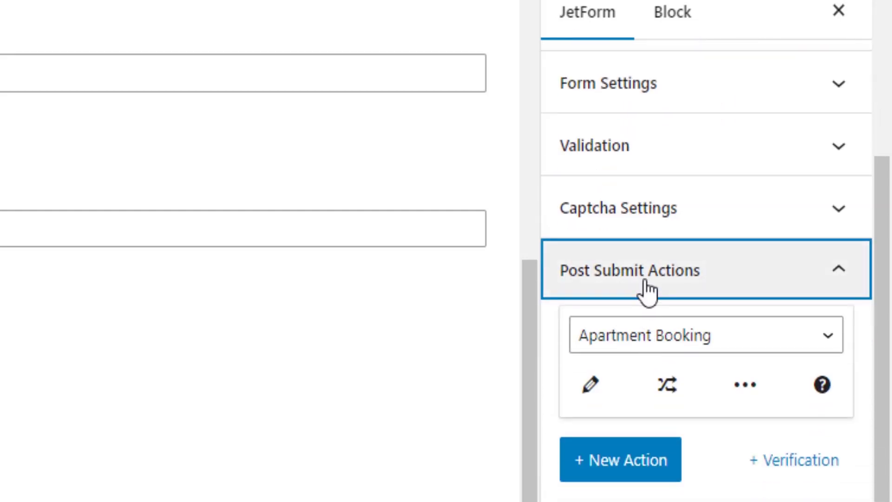
left_click(592, 385)
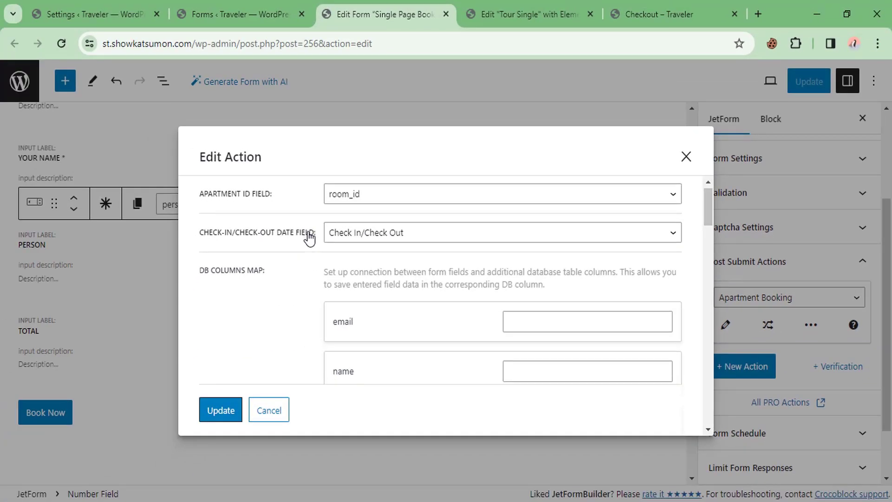
scroll(311, 235, "down", 2)
scroll(322, 234, "up", 2)
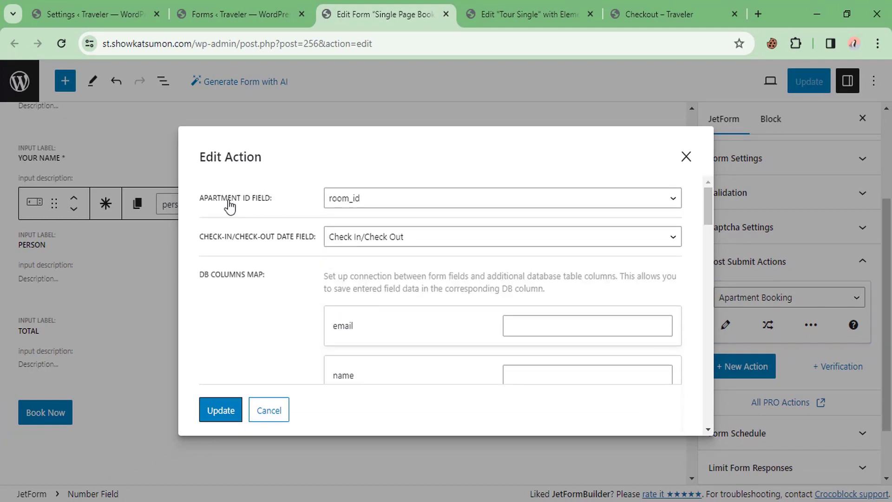
left_click(360, 207)
left_click(367, 209)
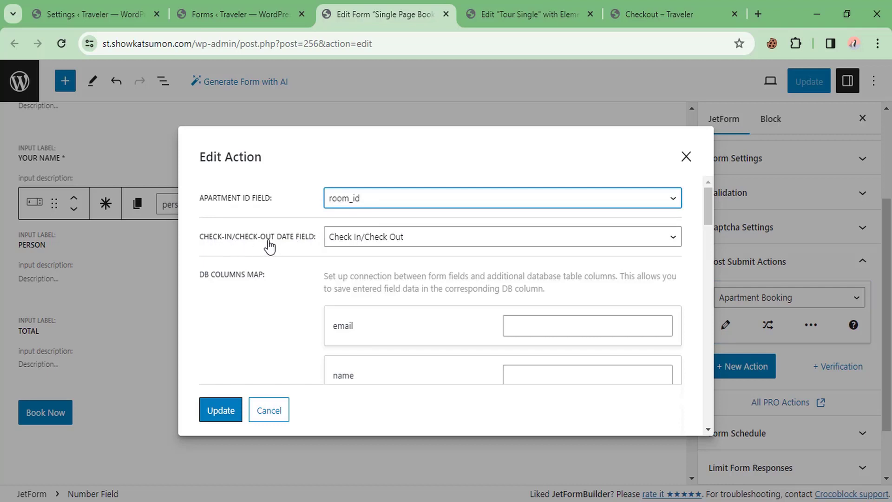
left_click(370, 240)
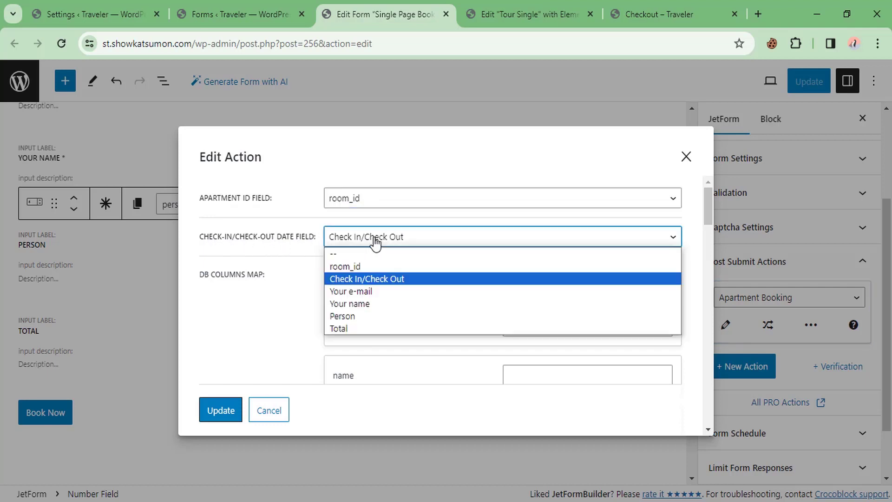
left_click(367, 279)
scroll(272, 267, "down", 2)
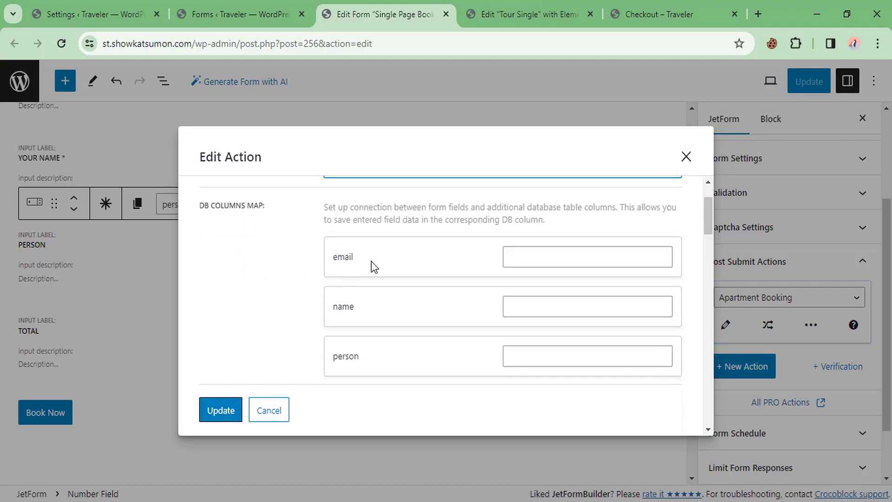
Step: Map the email, name, person and total DB columns to matching form fields
left_click(552, 255)
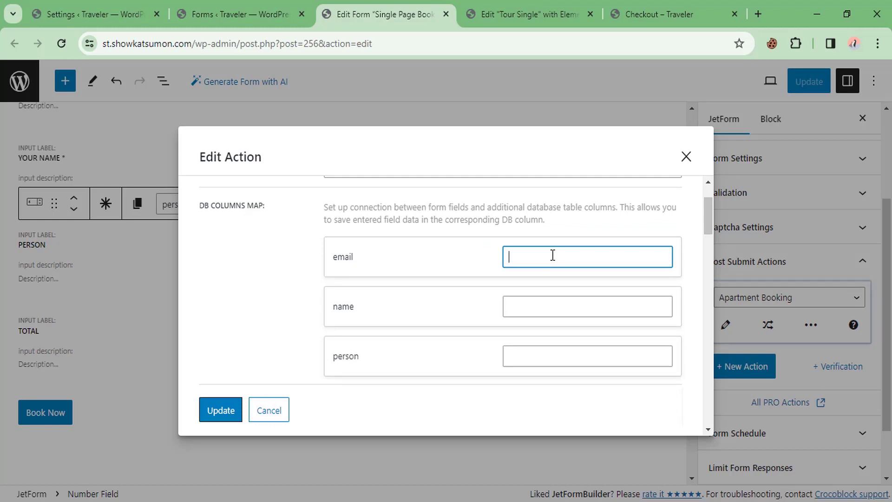
type("mail")
left_click(521, 311)
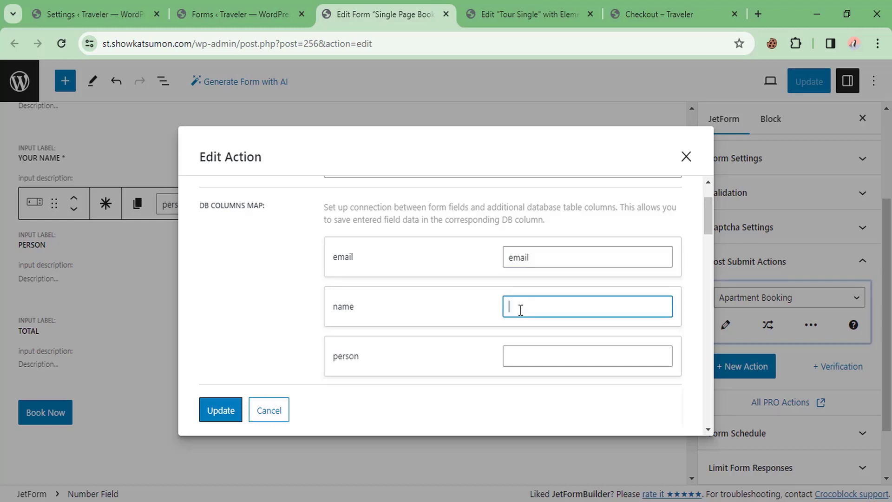
type("name")
scroll(448, 286, "down", 2)
left_click(533, 292)
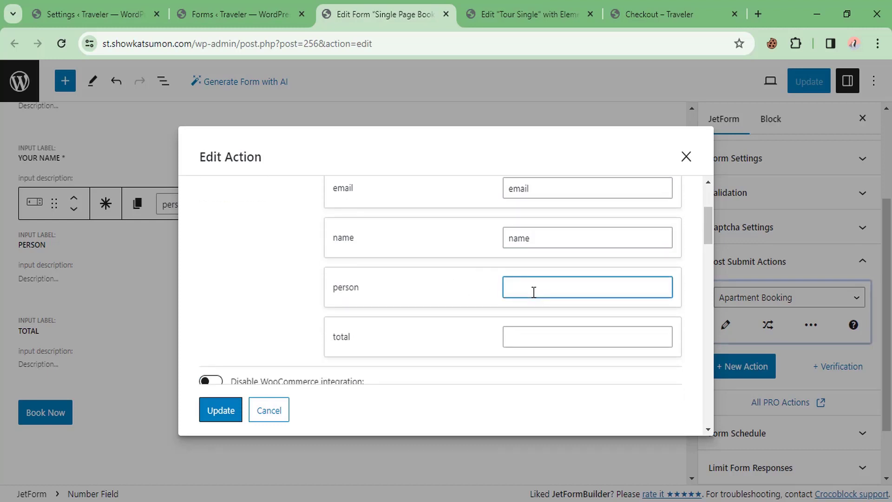
type("person")
scroll(409, 285, "down", 2)
left_click(562, 270)
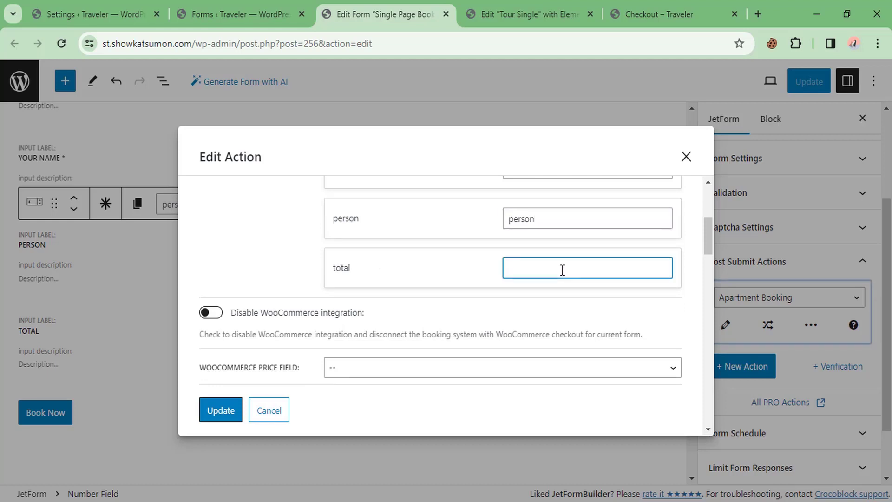
type("total")
Step: Review the additional booking table columns on the booking Settings page
left_click(137, 11)
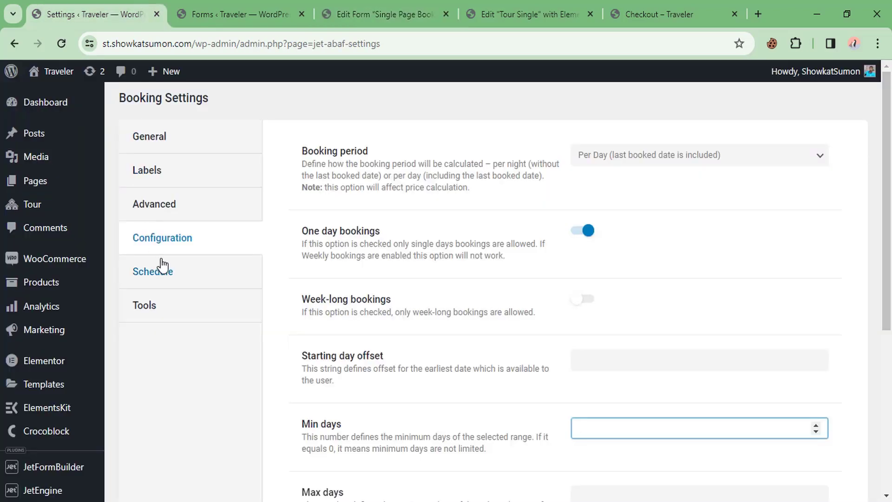
scroll(25, 437, "down", 4)
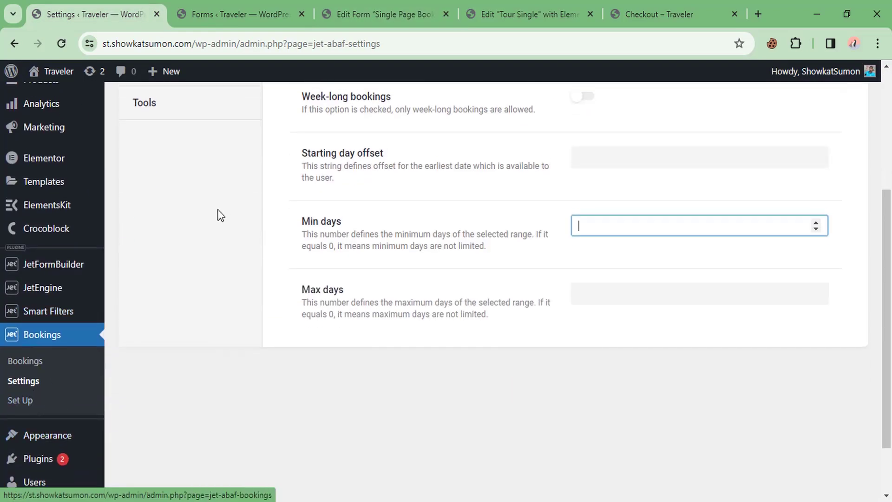
scroll(186, 232, "up", 3)
left_click(152, 244)
scroll(285, 241, "up", 1)
scroll(372, 209, "down", 1)
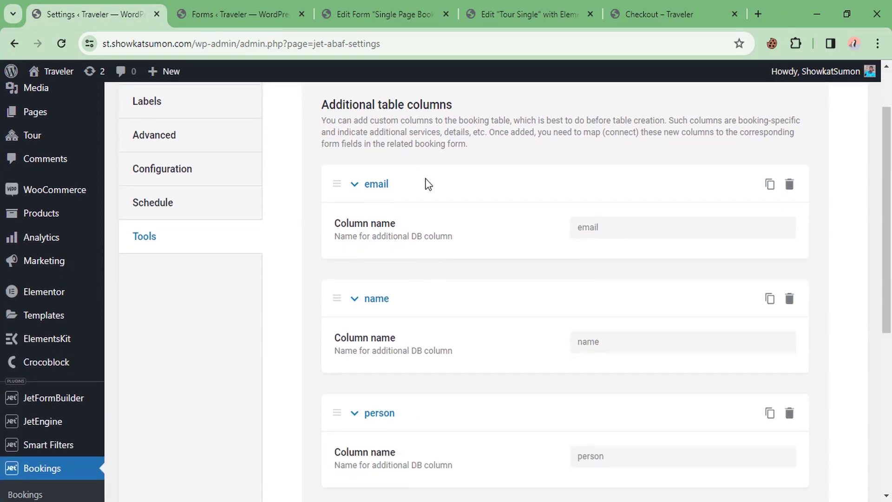
scroll(423, 262, "down", 1)
scroll(620, 301, "down", 2)
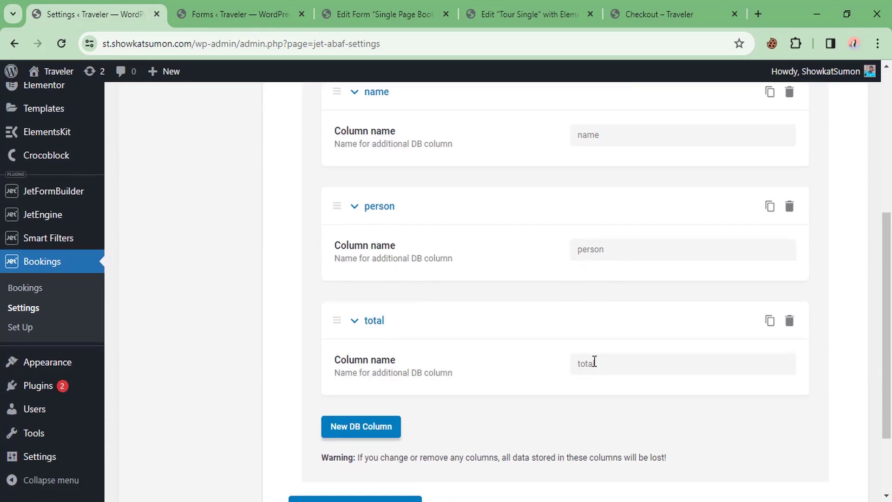
scroll(594, 362, "down", 1)
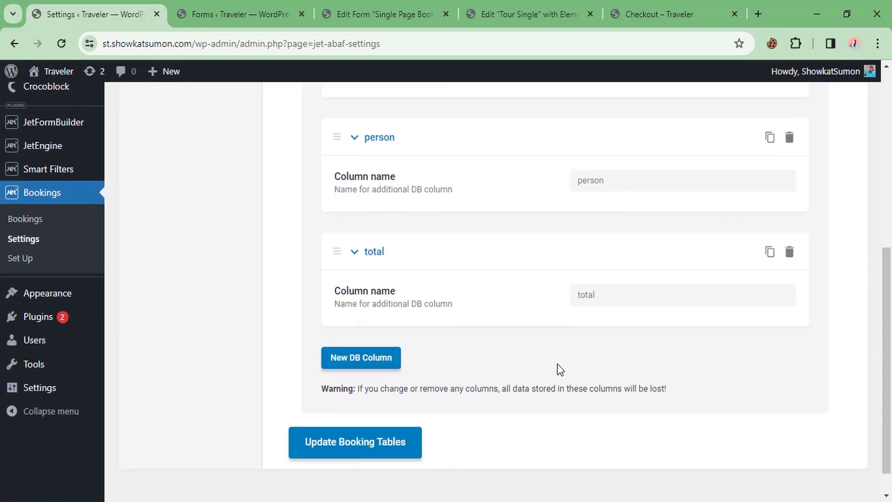
Step: Discard an empty extra column and run Update Booking Tables
left_click(367, 359)
scroll(489, 347, "down", 2)
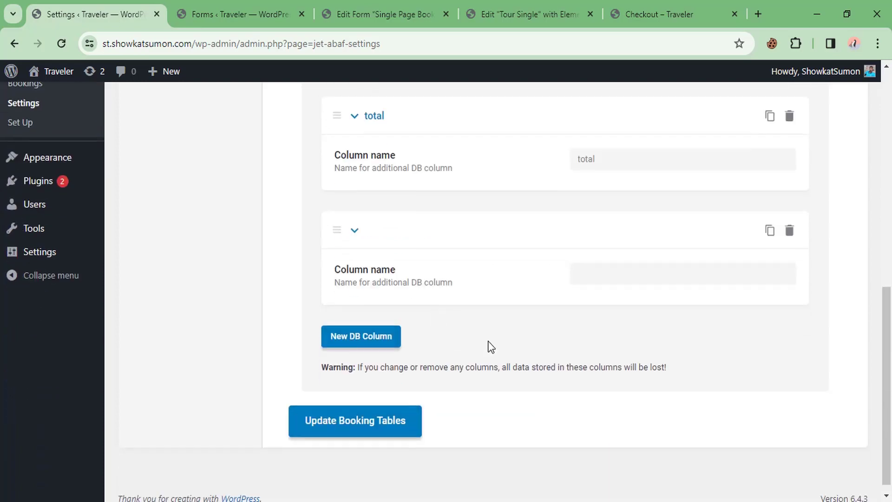
left_click(790, 228)
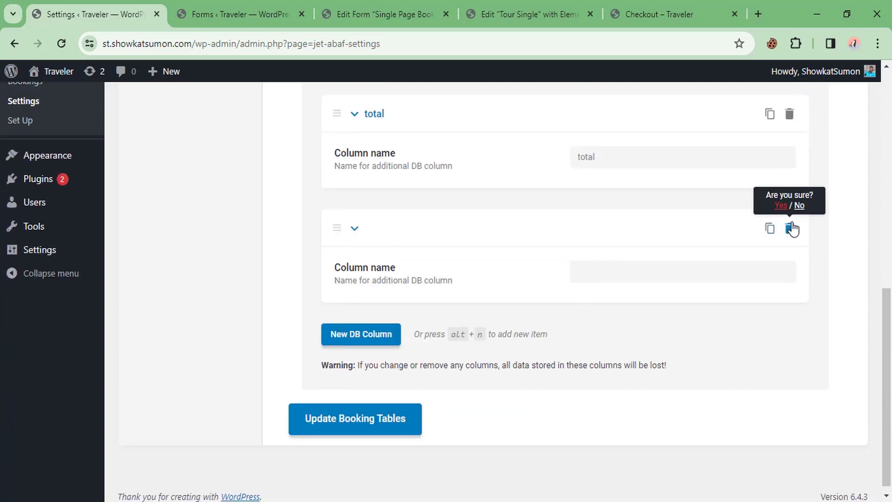
left_click(782, 206)
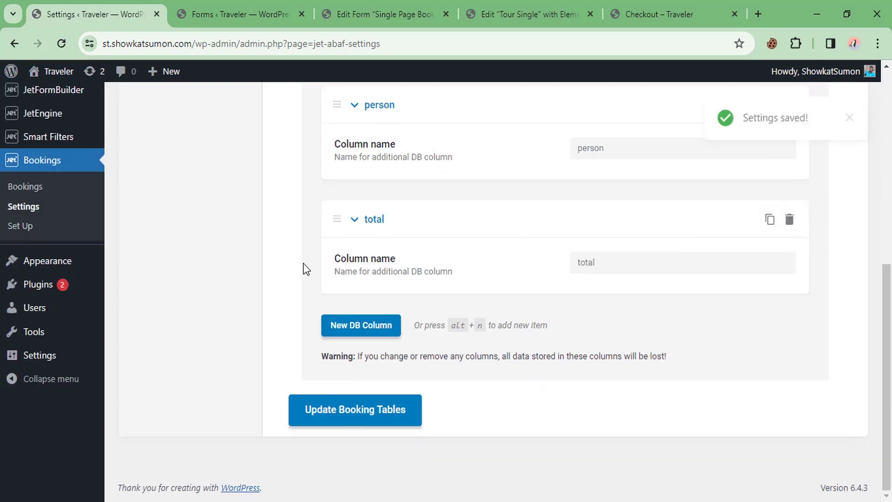
left_click(354, 416)
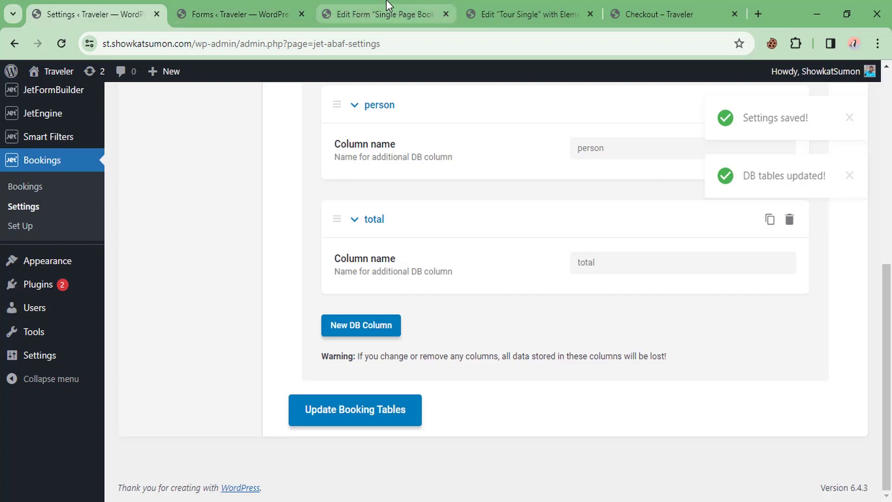
left_click(529, 7)
Step: Set Total as the Apartment Booking WooCommerce price field and save the booking form
left_click(379, 6)
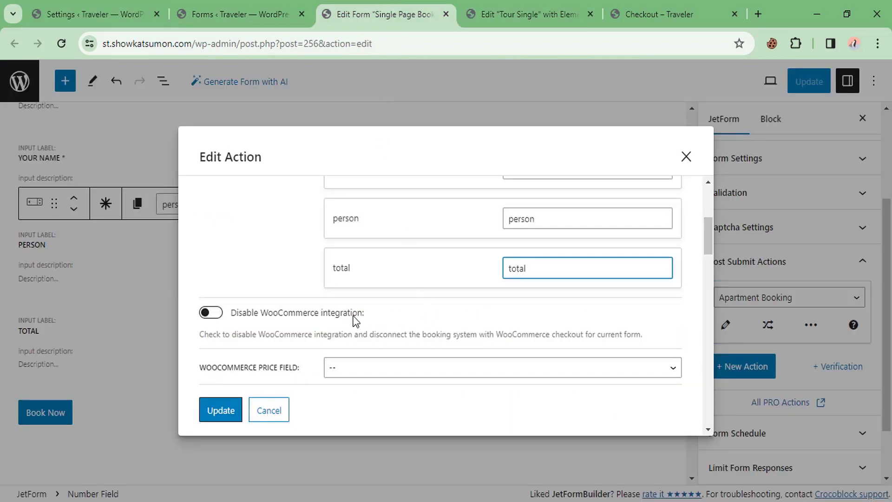
scroll(362, 277, "up", 3)
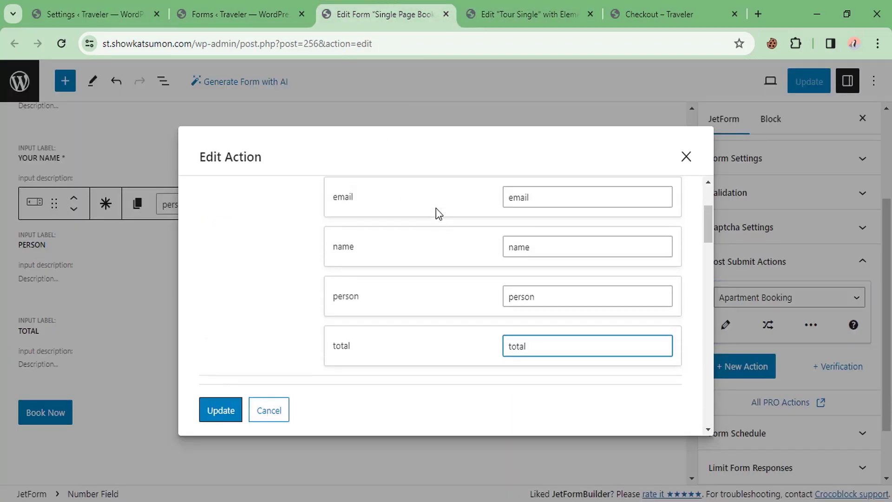
scroll(551, 271, "down", 6)
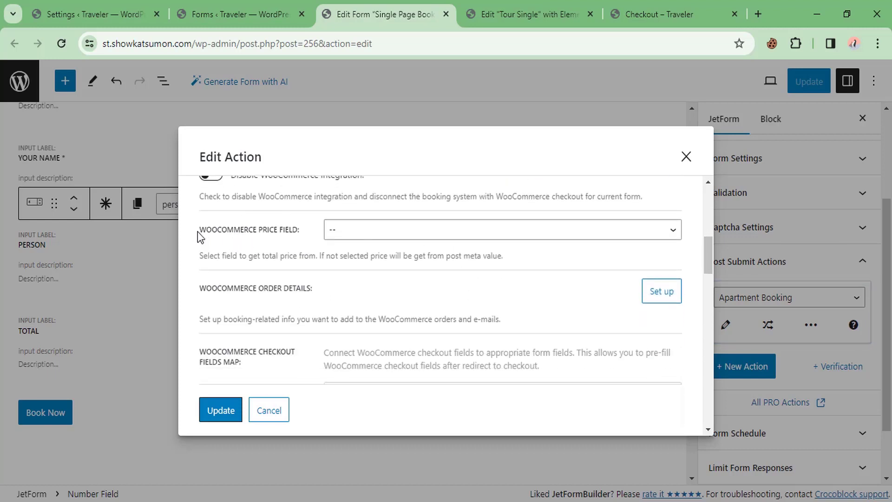
left_click_drag(197, 231, 297, 239)
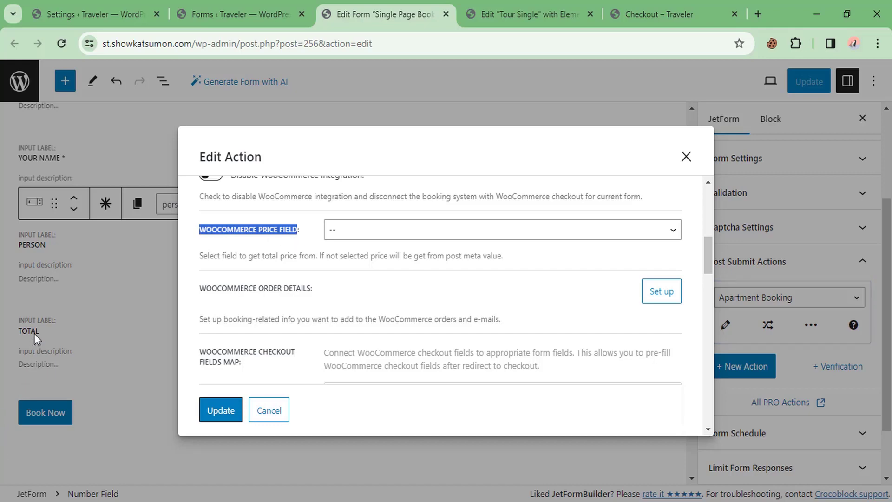
left_click(378, 232)
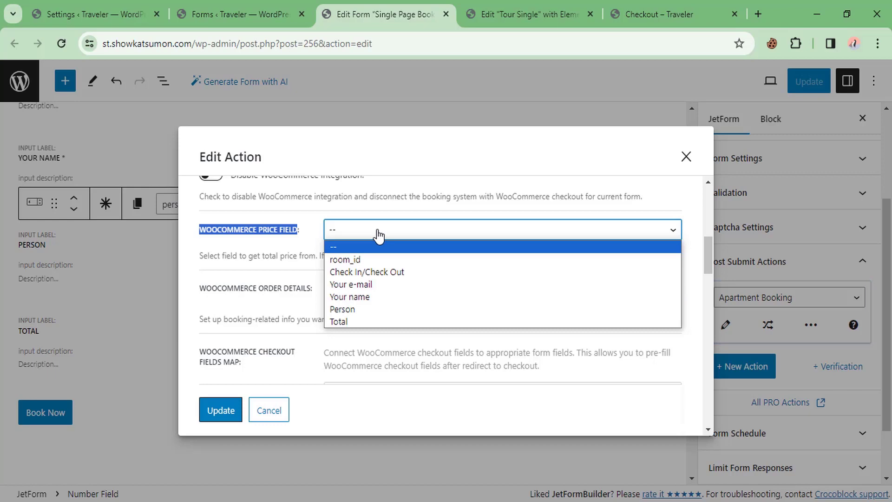
left_click(343, 320)
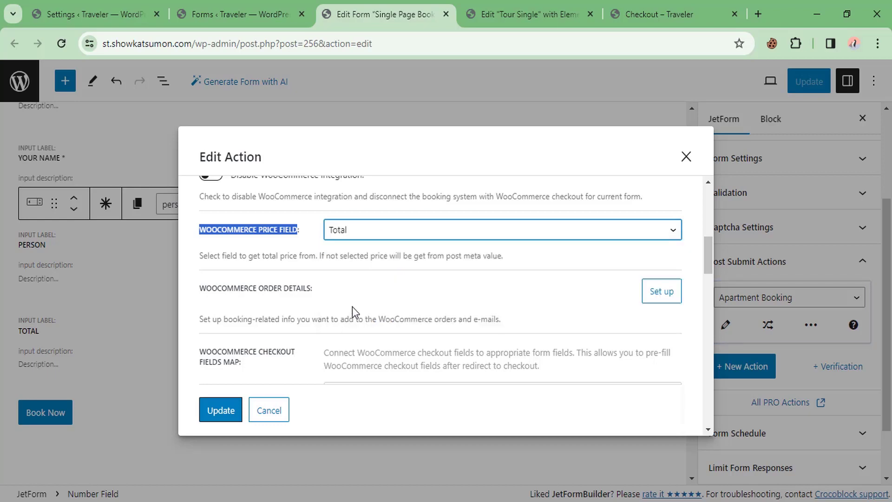
scroll(358, 300, "down", 3)
left_click(220, 411)
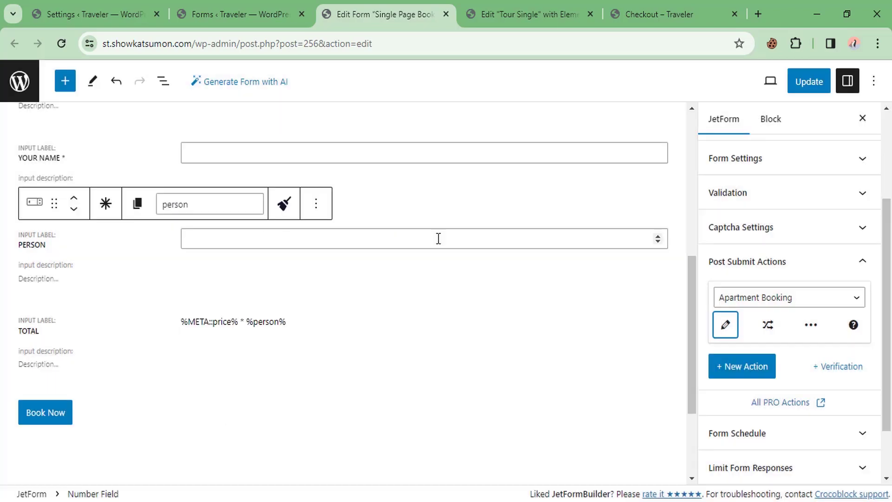
left_click(810, 89)
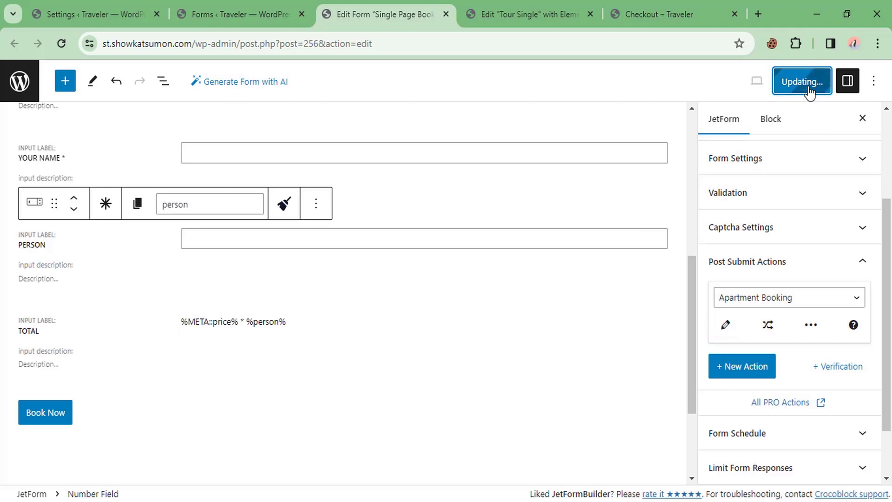
left_click(641, 4)
left_click(526, 14)
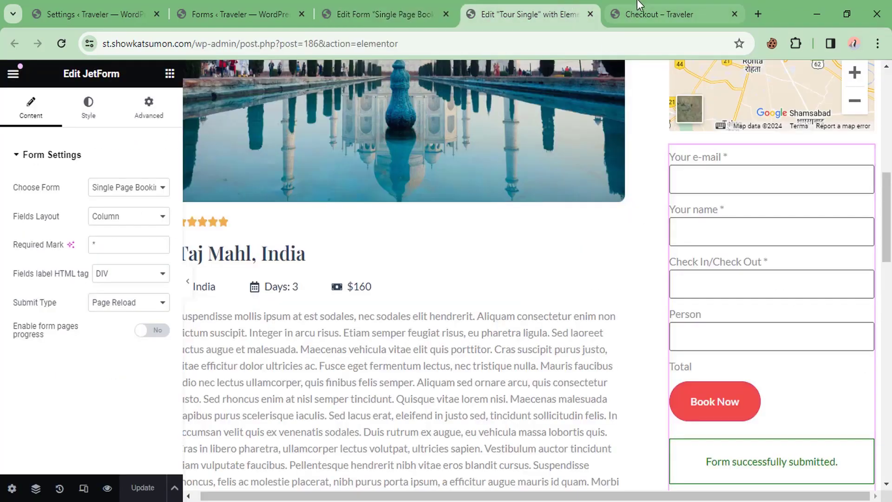
Step: Reload the live Taj Mahl tour page to pick up the form changes
left_click(640, 6)
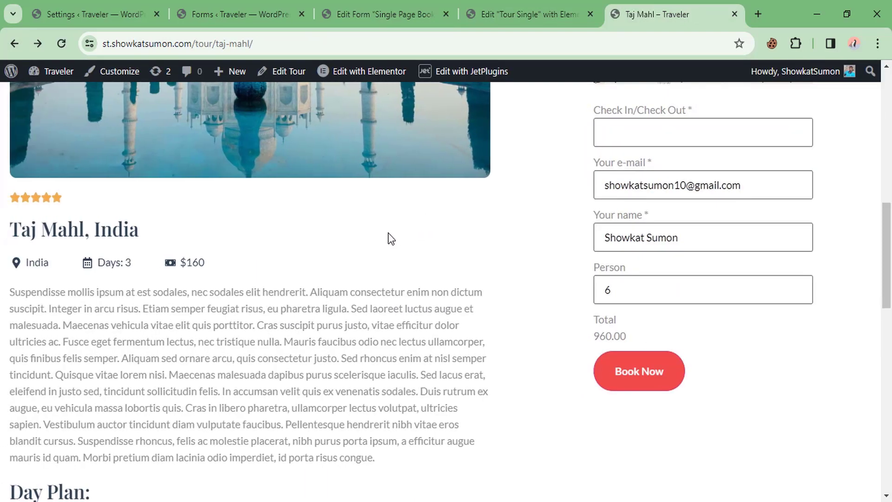
scroll(467, 209, "up", 3)
right_click(366, 358)
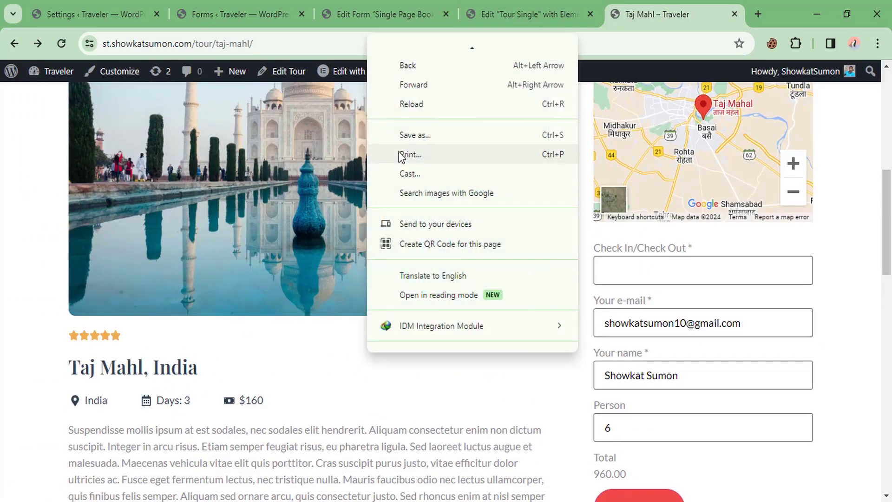
left_click(413, 104)
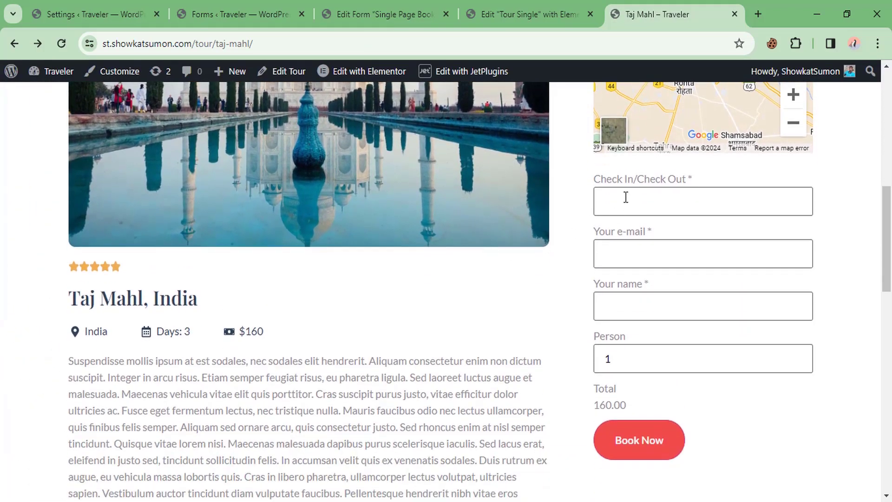
Step: Fill the booking form with date 30 March 2024, autofilled e-mail and name, and 3 persons
left_click(626, 211)
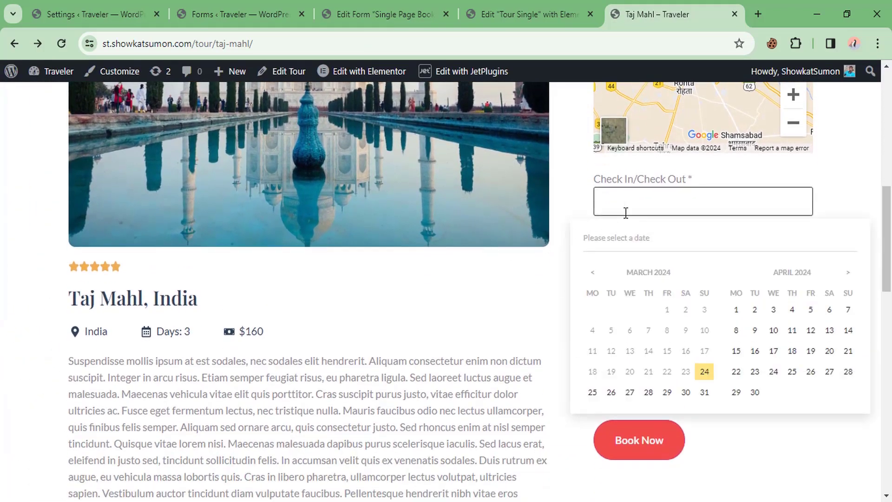
left_click(687, 393)
left_click(633, 259)
left_click(695, 292)
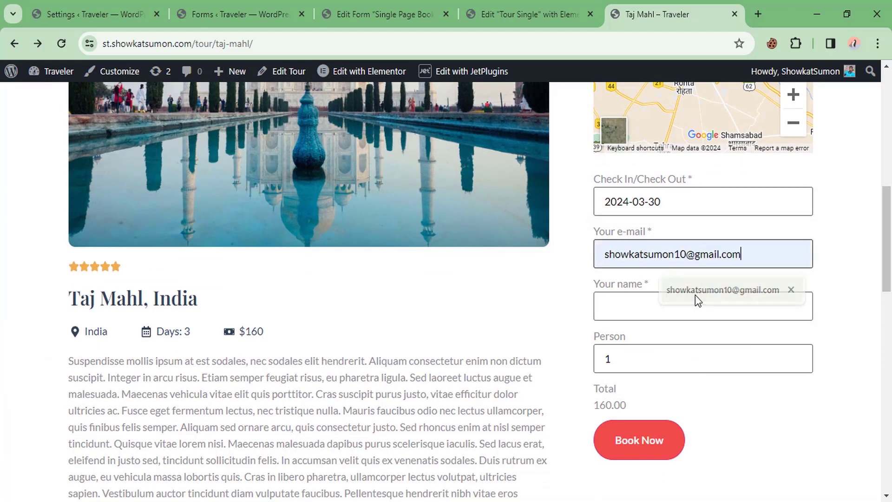
left_click(647, 308)
left_click(687, 345)
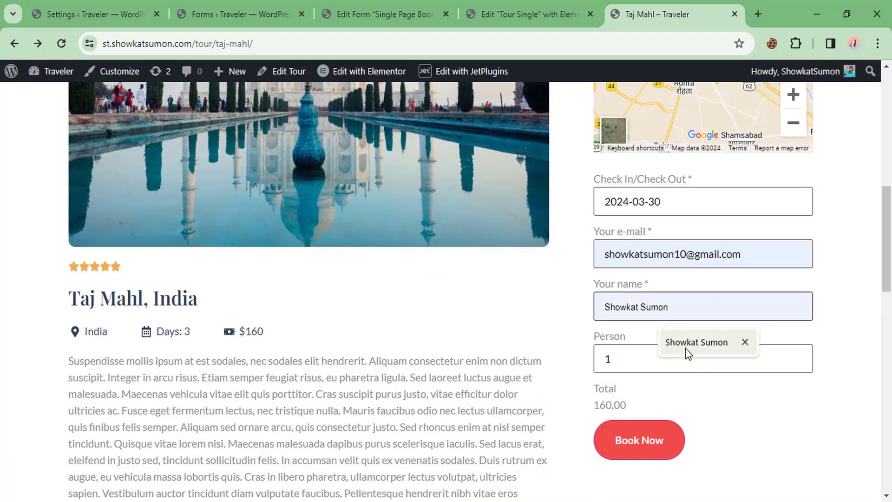
left_click(629, 359)
left_click(797, 355)
left_click(797, 355)
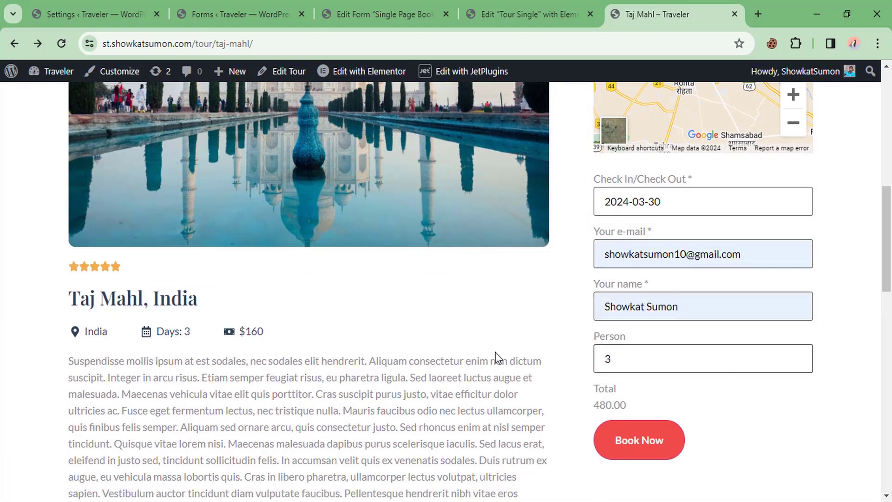
scroll(495, 353, "down", 1)
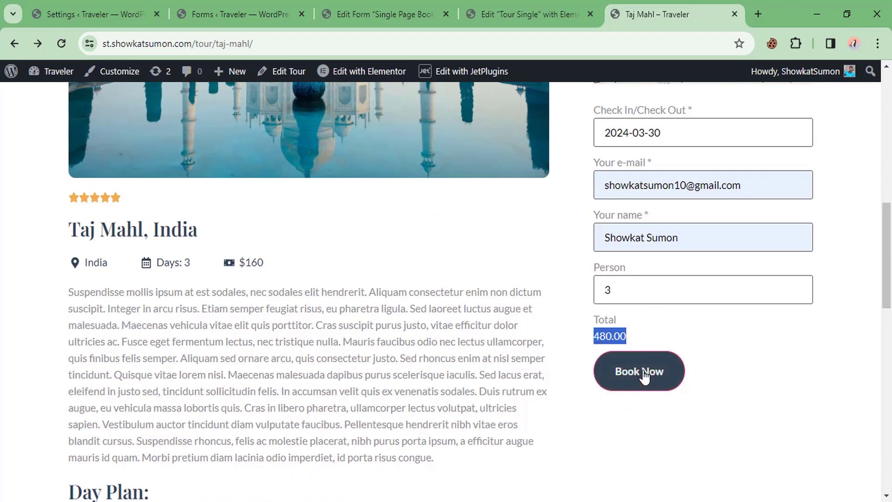
Step: Submit the booking and confirm the checkout lists it at 480.00
left_click(645, 376)
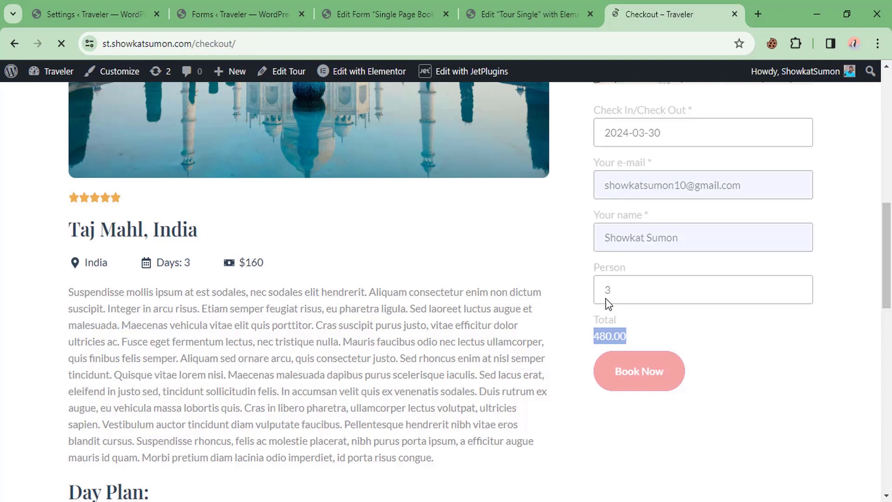
scroll(516, 260, "down", 2)
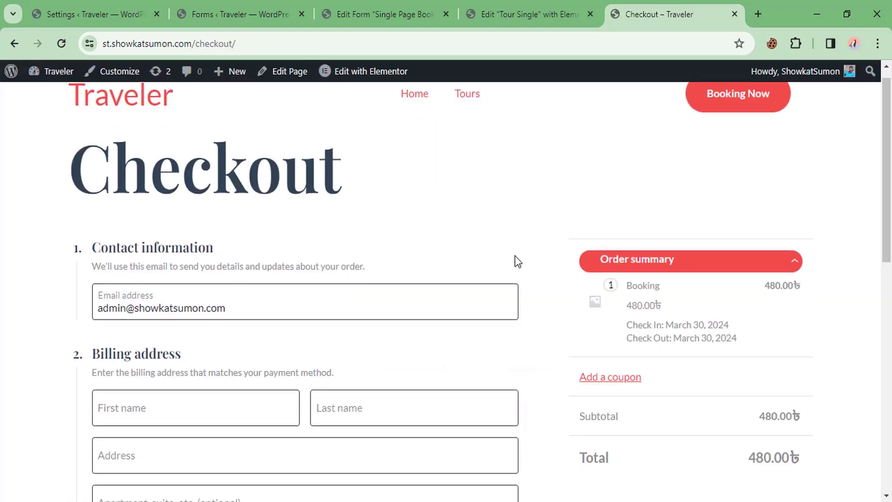
double_click(634, 253)
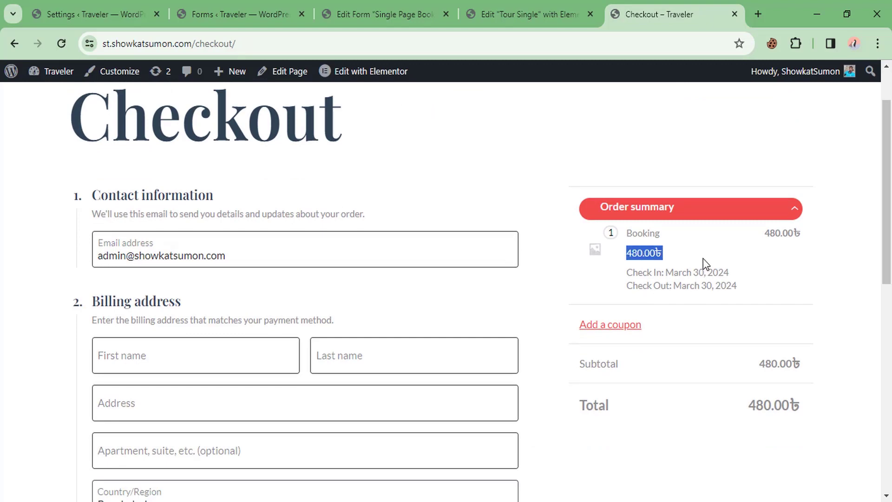
left_click(741, 248)
Step: Check the Payment options section reporting no available payment methods
scroll(693, 260, "down", 3)
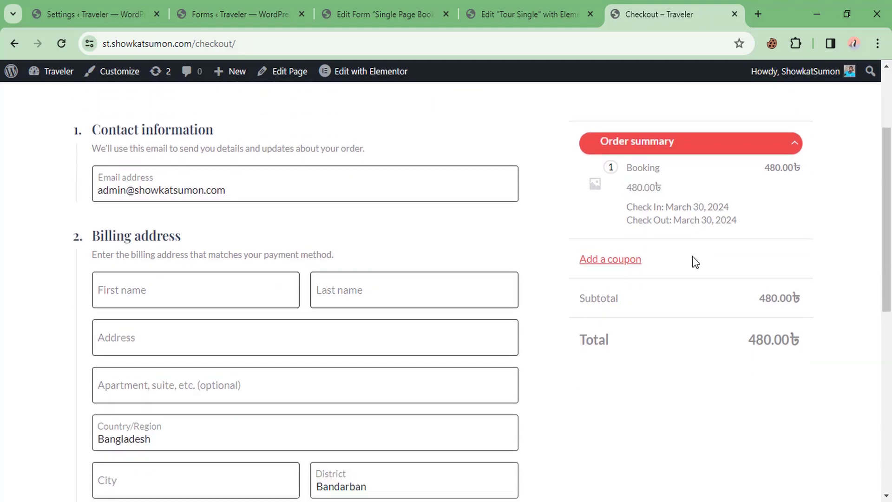
scroll(437, 224, "down", 6)
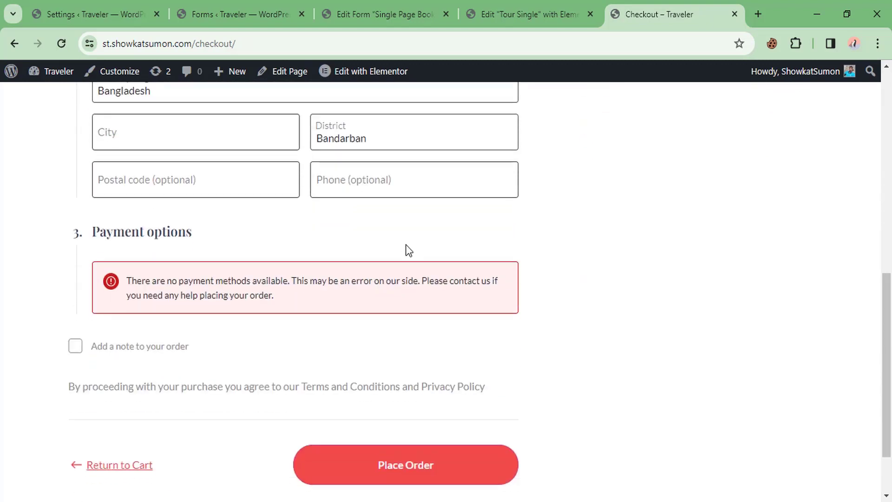
left_click_drag(100, 231, 185, 262)
left_click(205, 280)
left_click_drag(309, 281, 319, 287)
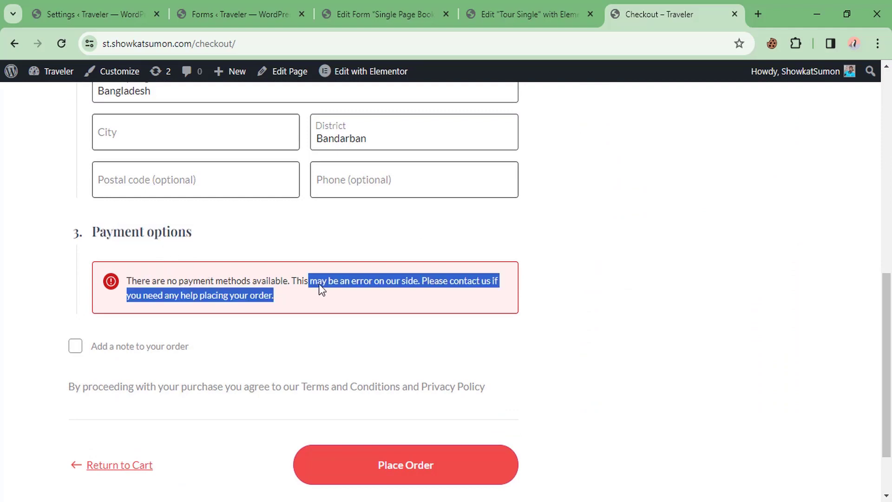
left_click(272, 278)
scroll(279, 288, "up", 2)
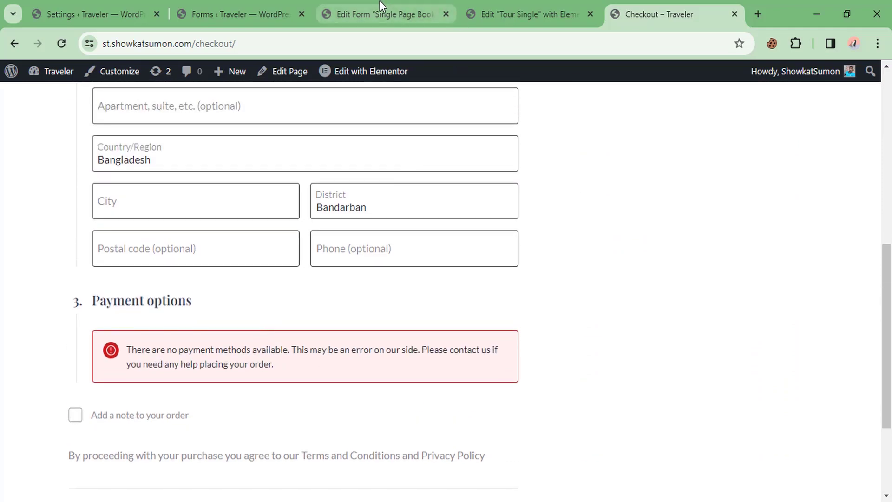
left_click(118, 3)
Step: Enable and save Cash on delivery under WooCommerce Settings > Payments, then return to checkout
scroll(93, 213, "up", 7)
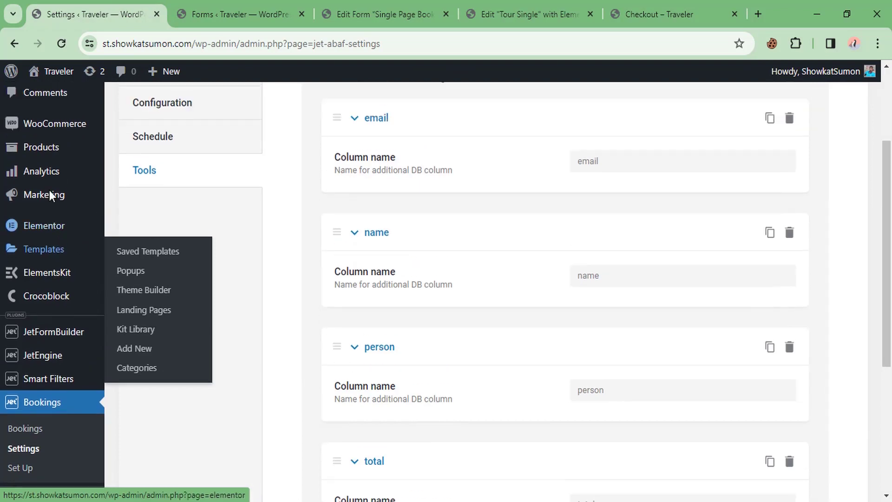
mouse_move(63, 226)
left_click(130, 307)
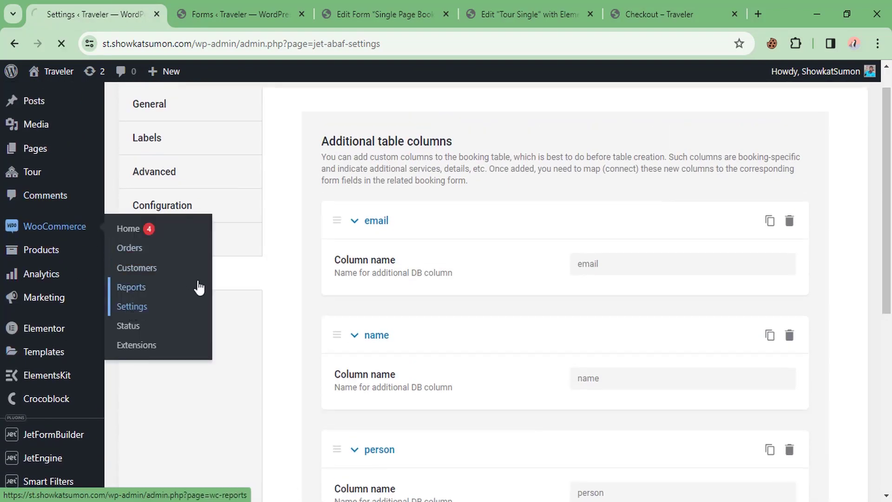
left_click(323, 168)
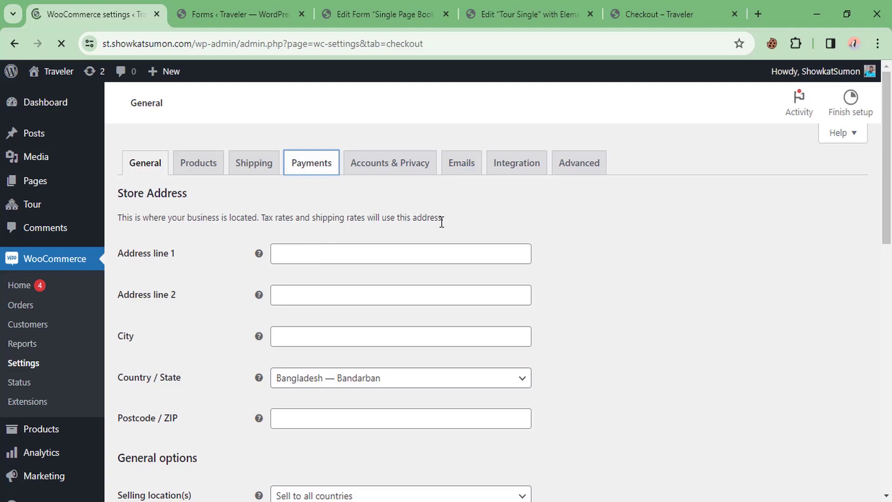
scroll(243, 235, "down", 2)
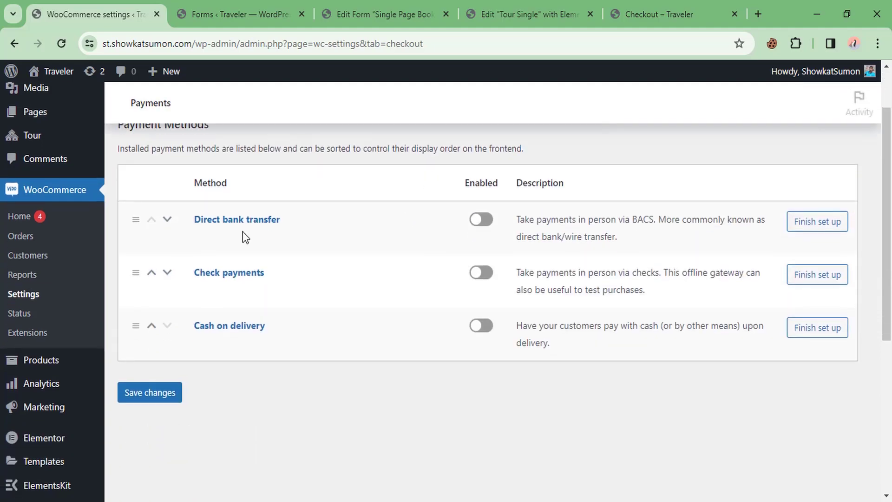
left_click(480, 326)
scroll(376, 270, "down", 2)
scroll(376, 270, "up", 1)
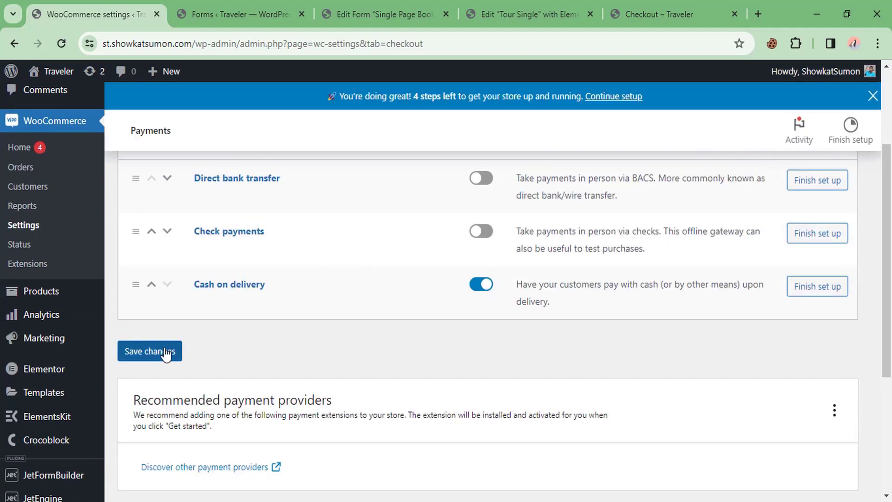
left_click(165, 353)
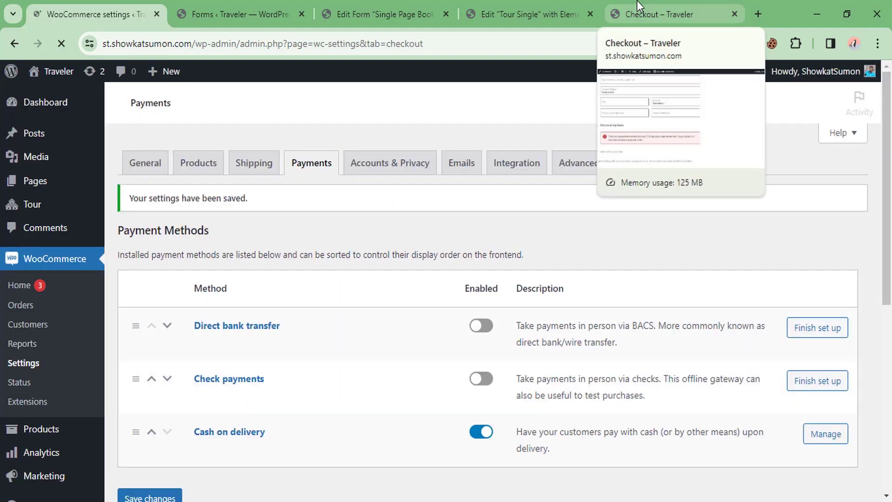
left_click(639, 7)
right_click(625, 122)
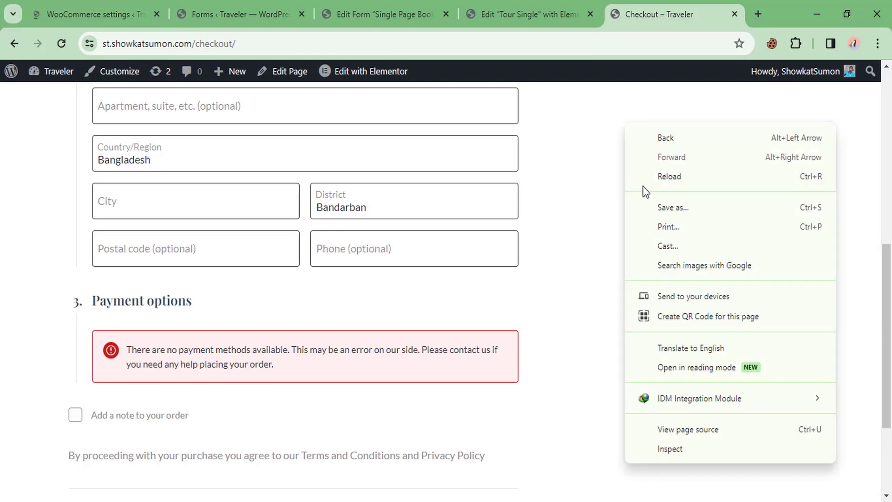
Step: Reload checkout and fill in the billing first name, last name, city and district
left_click(659, 176)
scroll(592, 176, "up", 1)
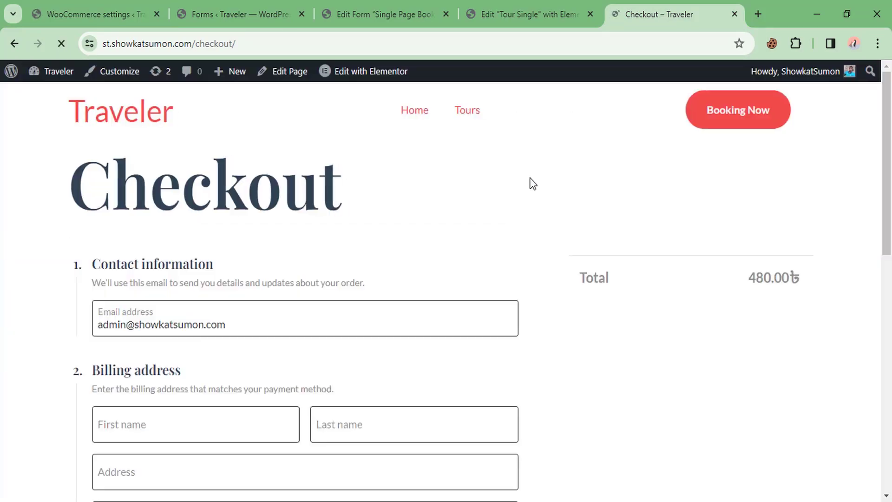
scroll(423, 201, "down", 1)
left_click(166, 153)
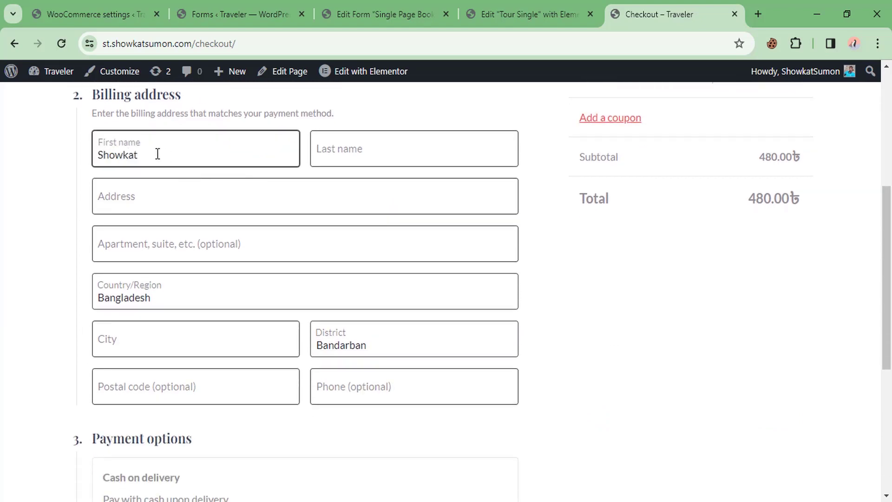
key("Tab")
left_click(148, 193)
type("Rangpur")
scroll(153, 200, "down", 1)
left_click(131, 275)
type("Rangpur")
left_click(349, 274)
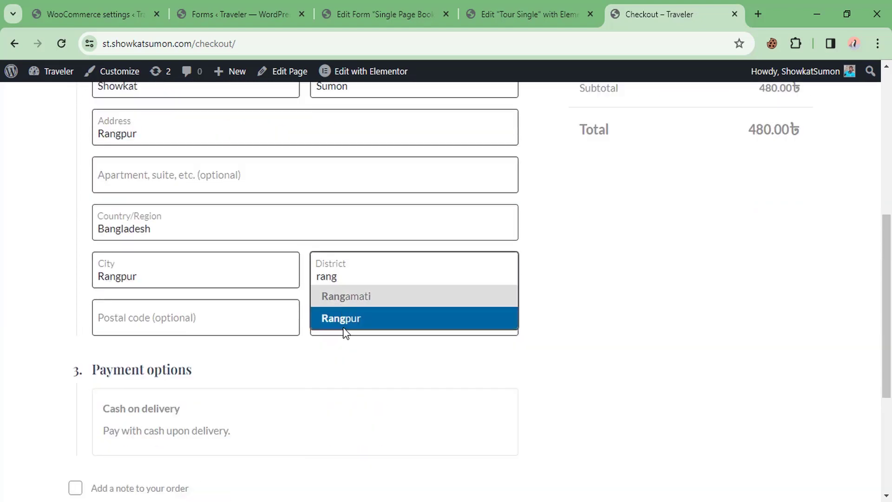
left_click(343, 321)
scroll(212, 187, "down", 2)
left_click(212, 187)
Step: Place the 480.00 cash-on-delivery order without saving the address in the browser
scroll(125, 406, "down", 1)
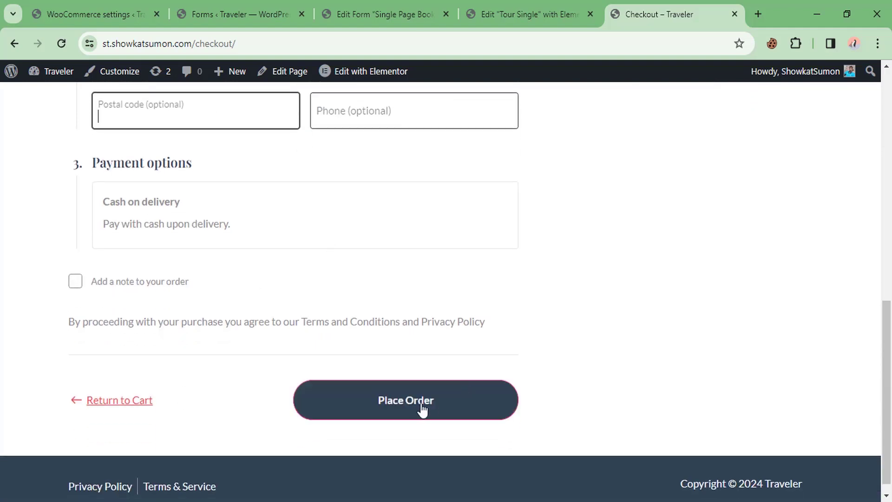
scroll(424, 353, "up", 6)
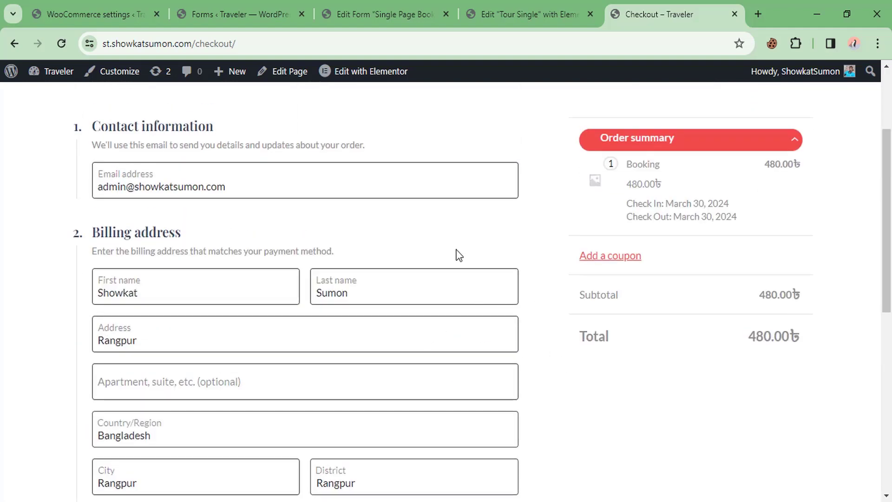
scroll(325, 298, "down", 3)
scroll(299, 316, "down", 3)
left_click(392, 408)
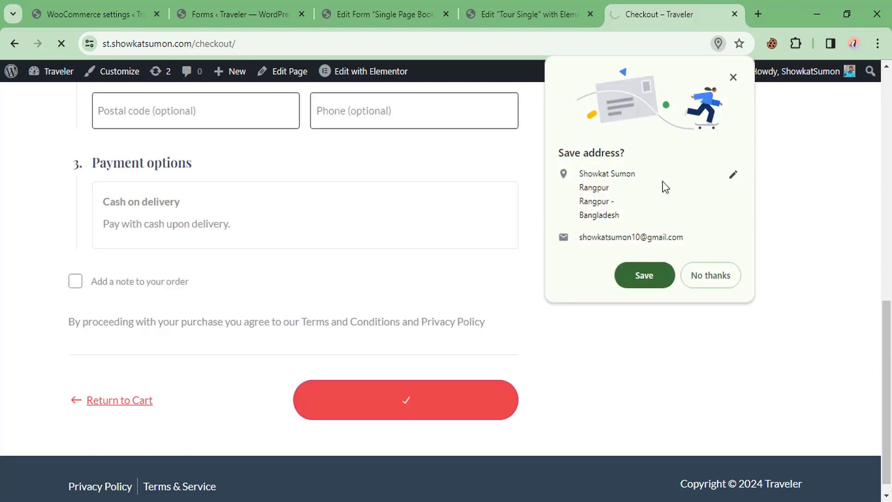
left_click(734, 77)
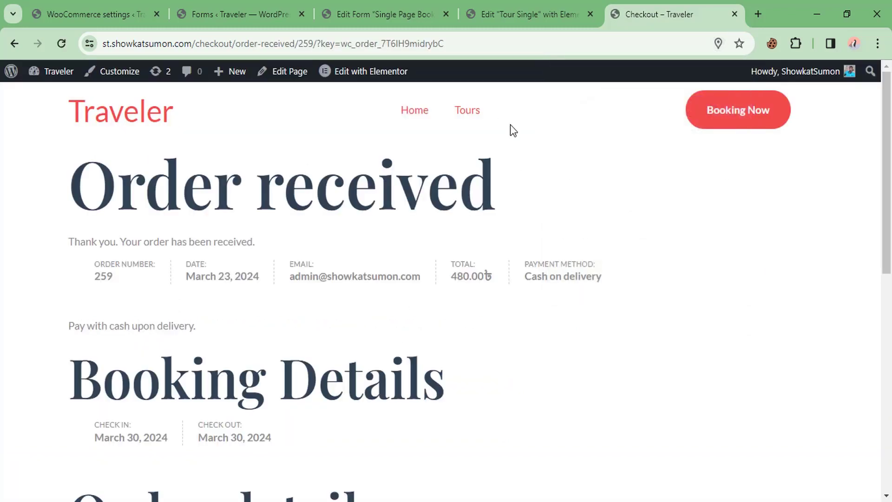
left_click(93, 14)
scroll(54, 381, "down", 8)
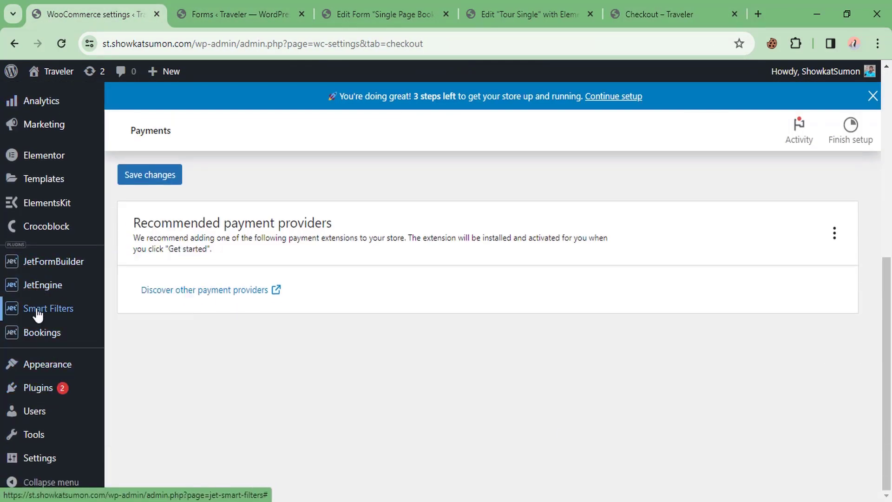
Step: Open the newest booking from Bookings > Bookings and inspect its 3 persons and 480.00 total
mouse_move(42, 342)
left_click(134, 337)
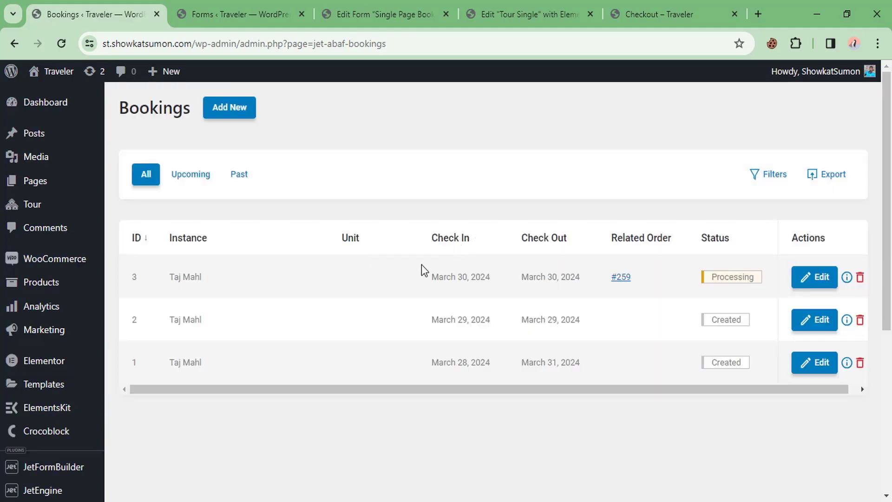
scroll(222, 261, "down", 2)
scroll(723, 293, "up", 2)
left_click(816, 281)
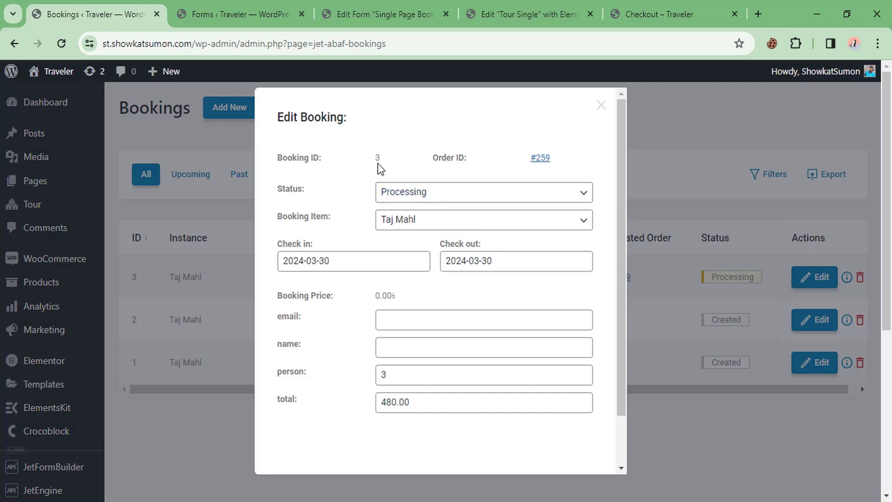
scroll(378, 163, "down", 3)
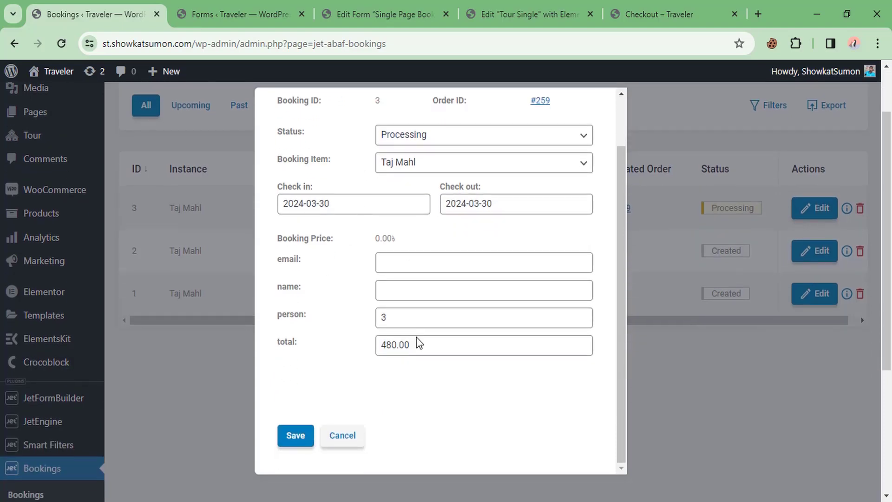
double_click(396, 319)
left_click_drag(415, 347, 350, 356)
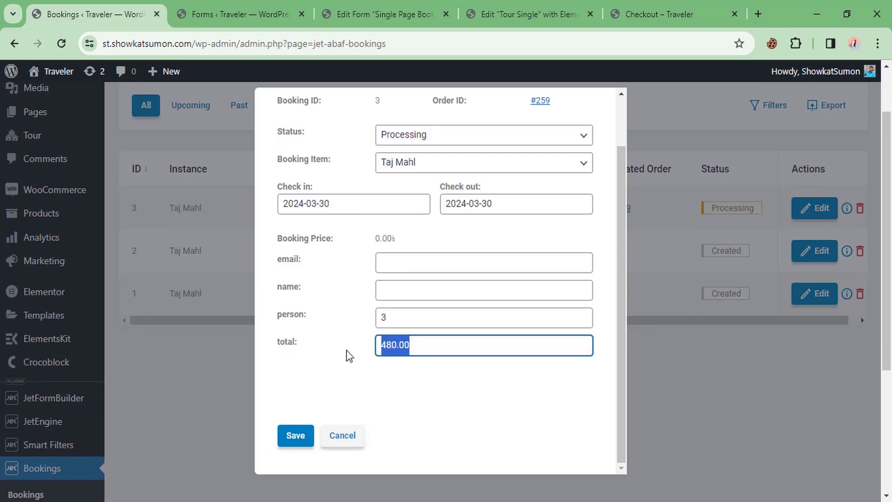
Step: Reopen booking 3 to recheck its person count and total, noting the empty email and name
left_click(229, 215)
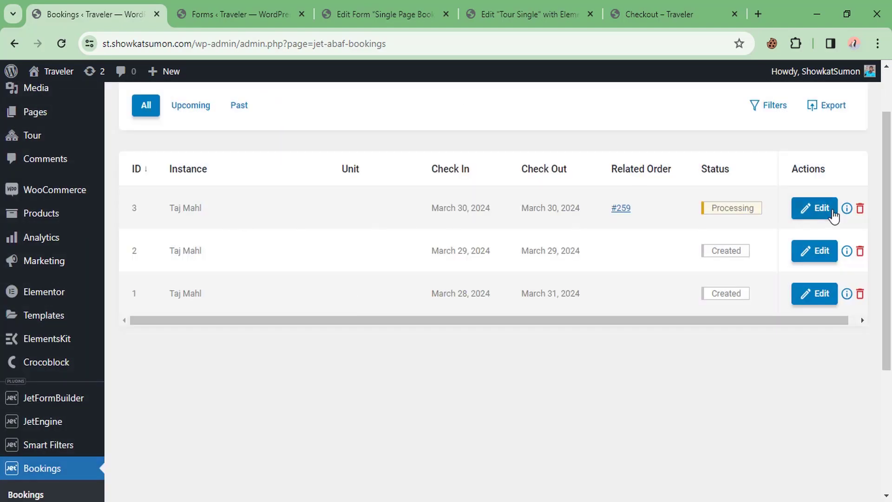
left_click(814, 204)
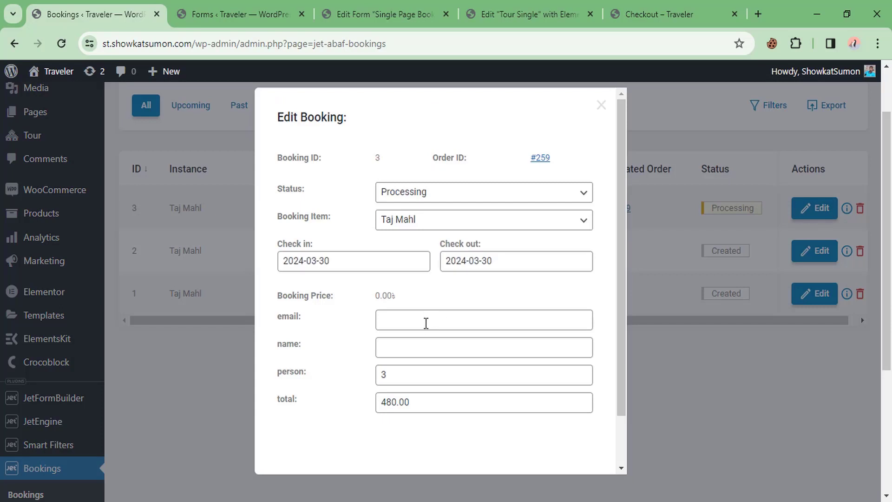
left_click_drag(416, 402, 359, 408)
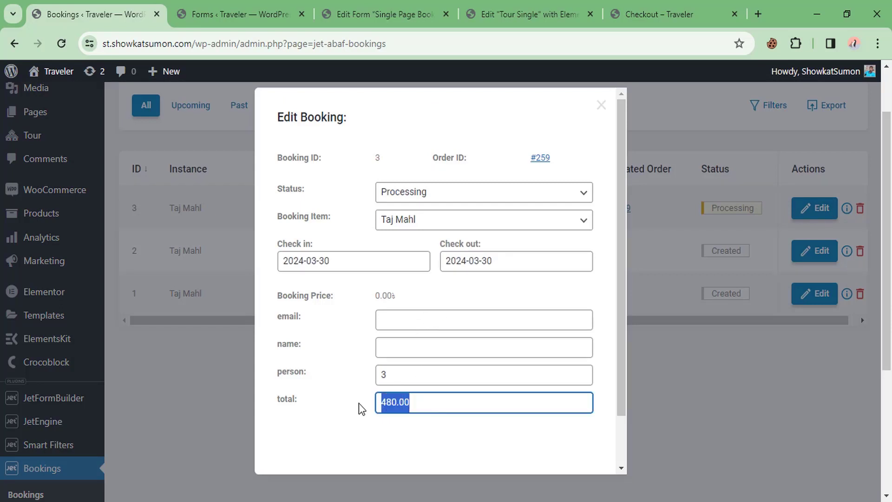
left_click_drag(399, 382, 364, 375)
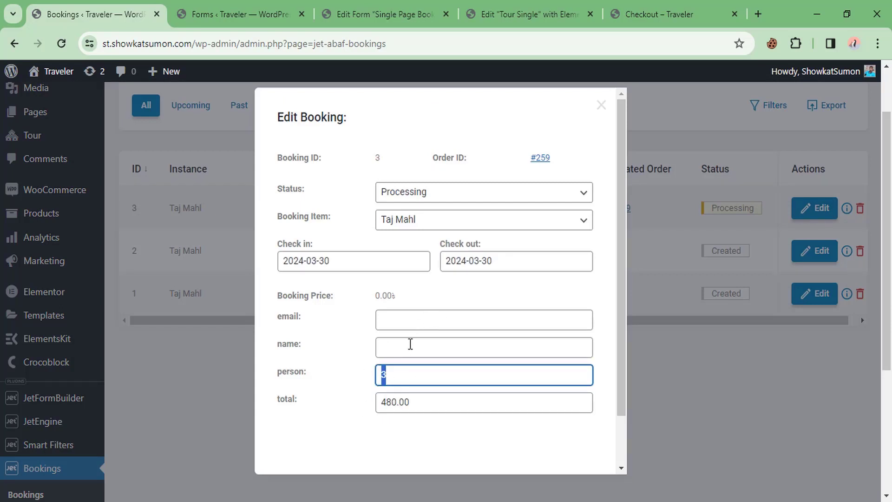
left_click(394, 349)
left_click(397, 318)
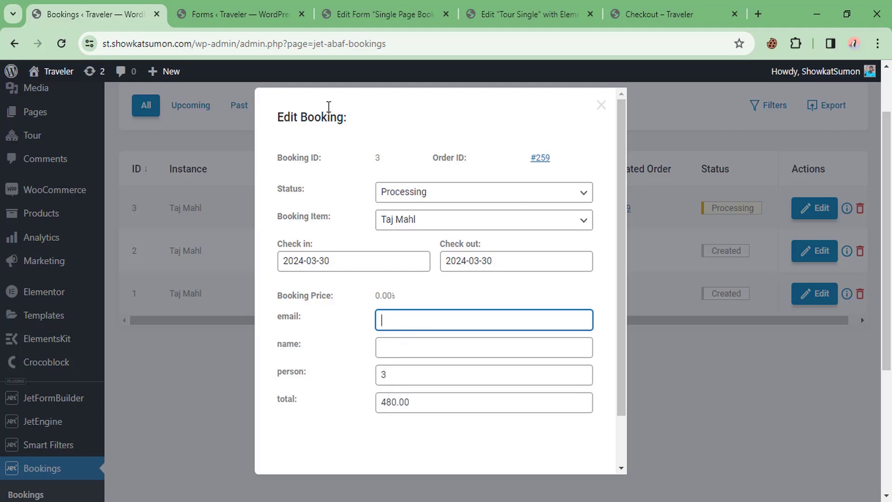
left_click(394, 6)
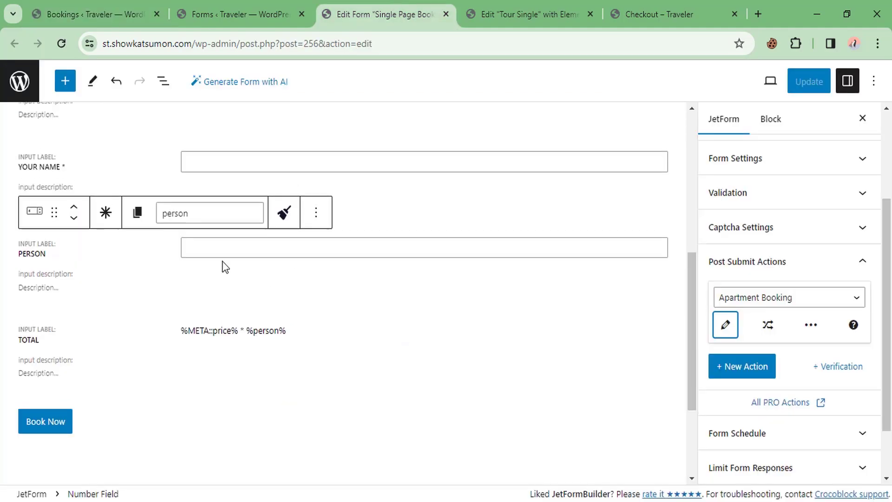
Step: Check the form's e-mail and name field names, your_email and your_name
scroll(223, 264, "up", 5)
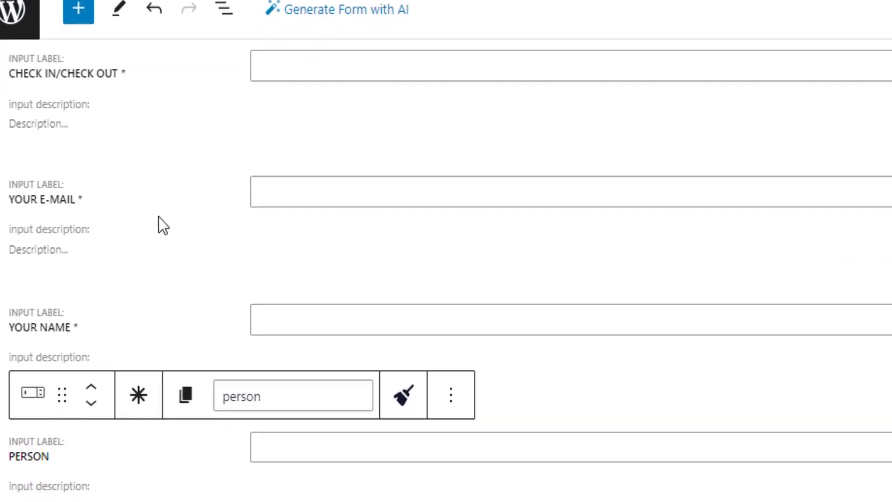
left_click(122, 296)
left_click_drag(323, 136, 219, 132)
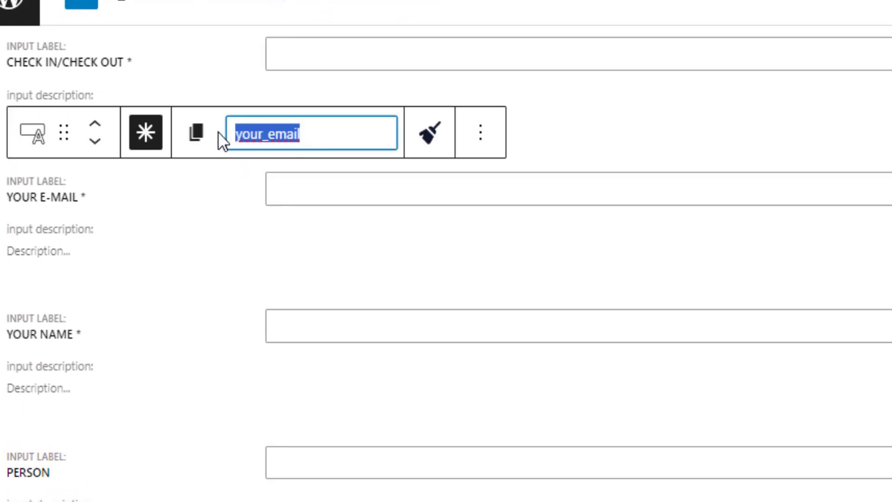
left_click(158, 335)
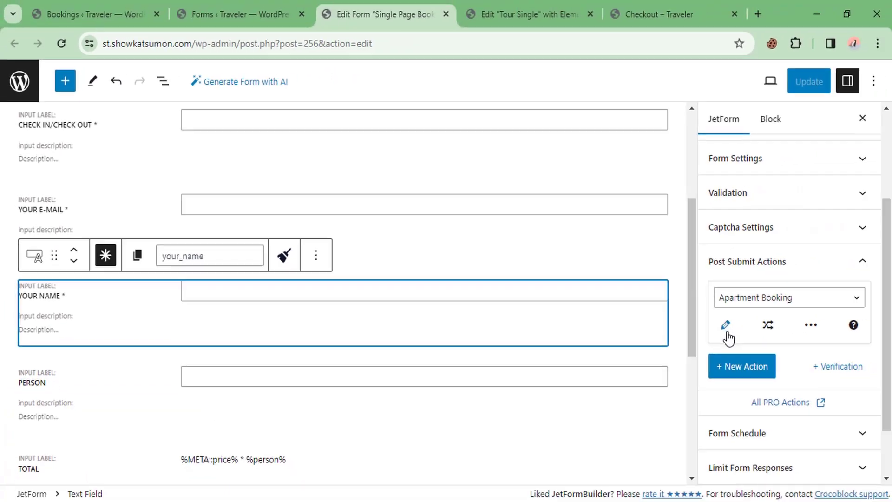
Step: Map the Apartment Booking email column to your_email and name to your_name, then save the form
left_click(726, 324)
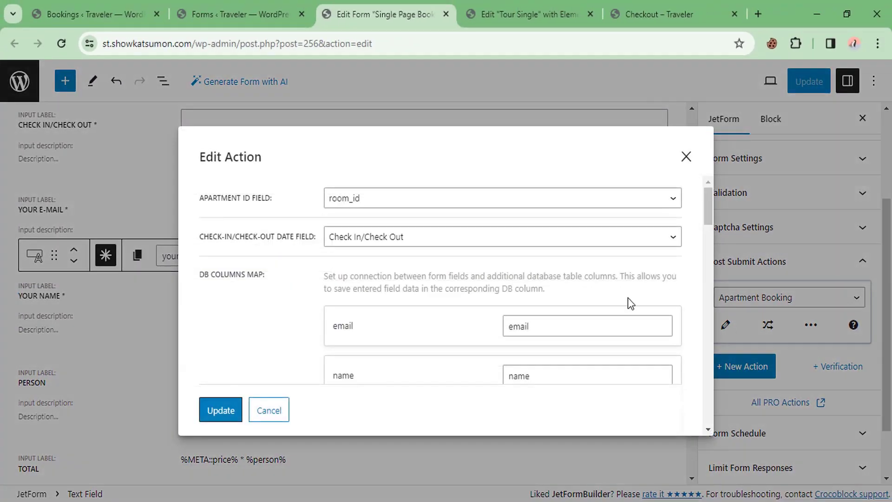
scroll(298, 298, "down", 2)
double_click(525, 255)
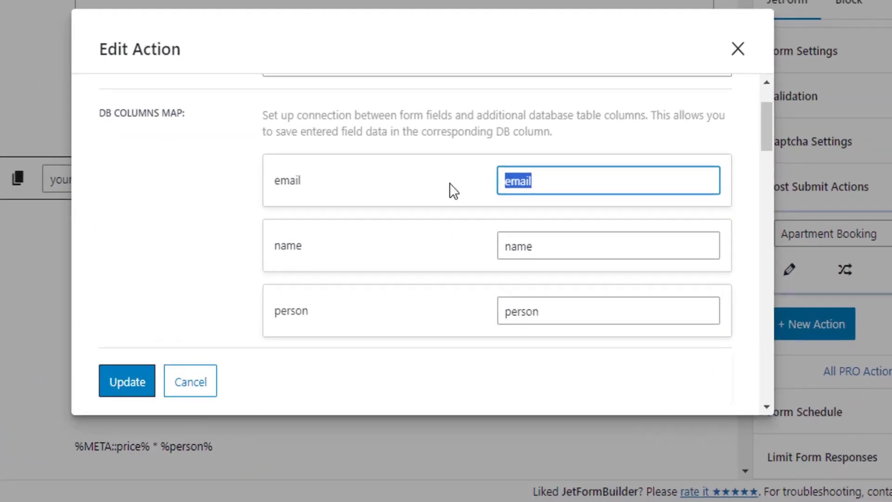
type("your_email")
left_click_drag(550, 253, 461, 253)
type("your_na")
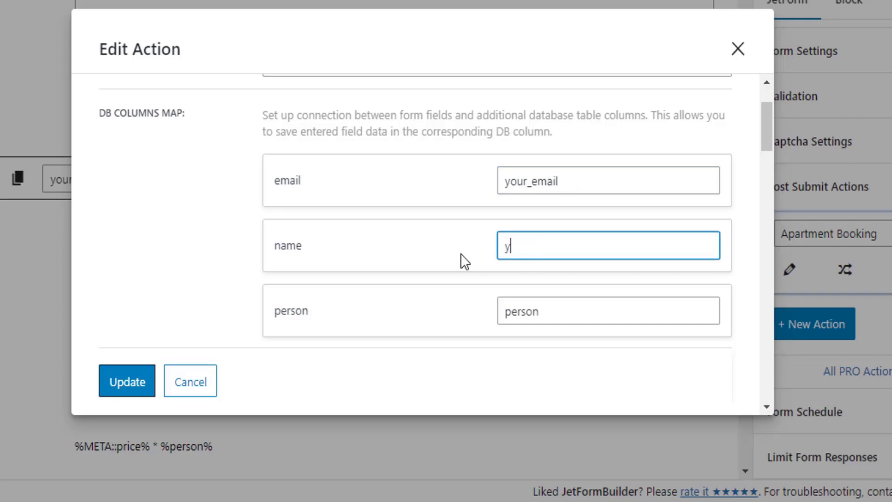
type("me")
left_click(127, 382)
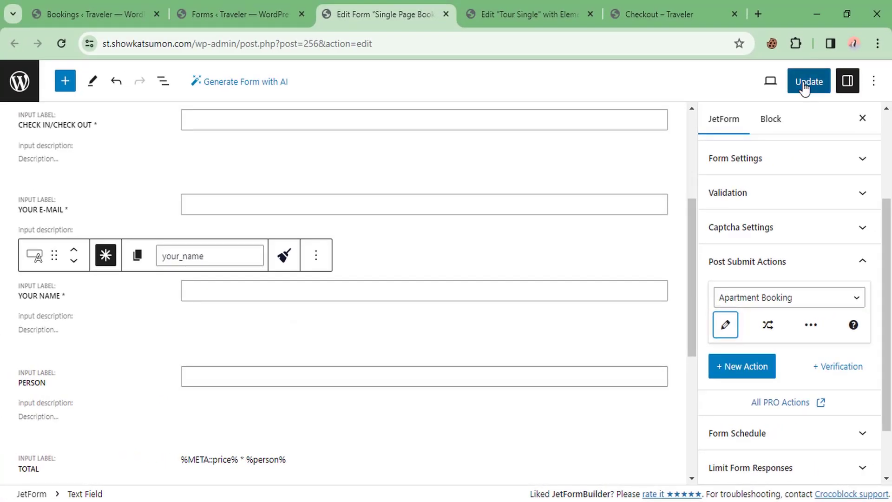
left_click(818, 63)
Step: Reload the WooCommerce order-received page
left_click(627, 7)
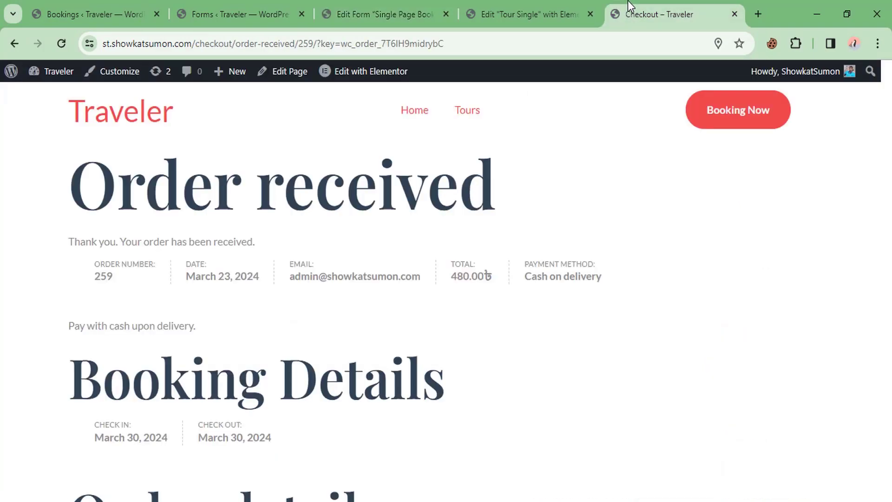
right_click(275, 157)
left_click(323, 209)
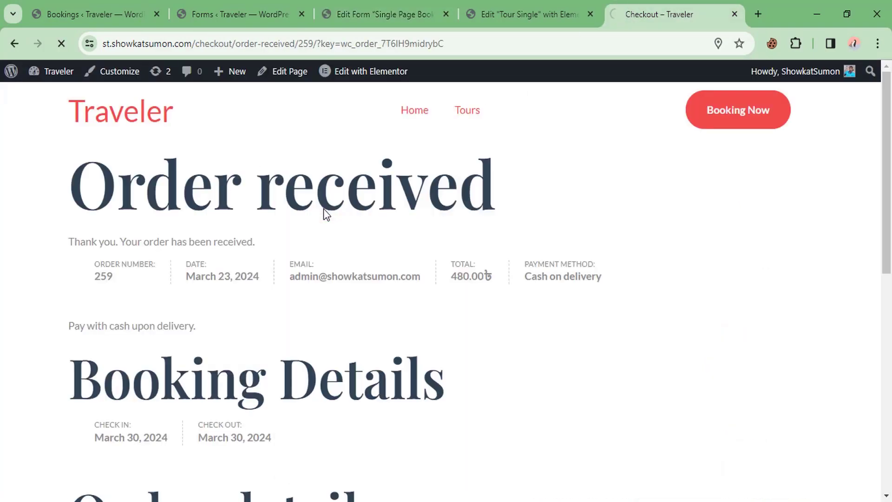
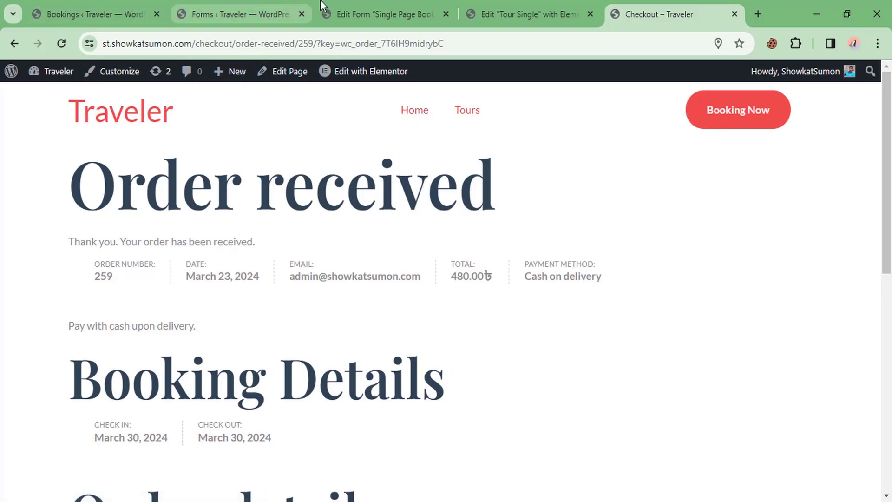
Step: Load the Traveler home page and confirm the 480.00 Taj Mahl booking shows as Processing
left_click(146, 113)
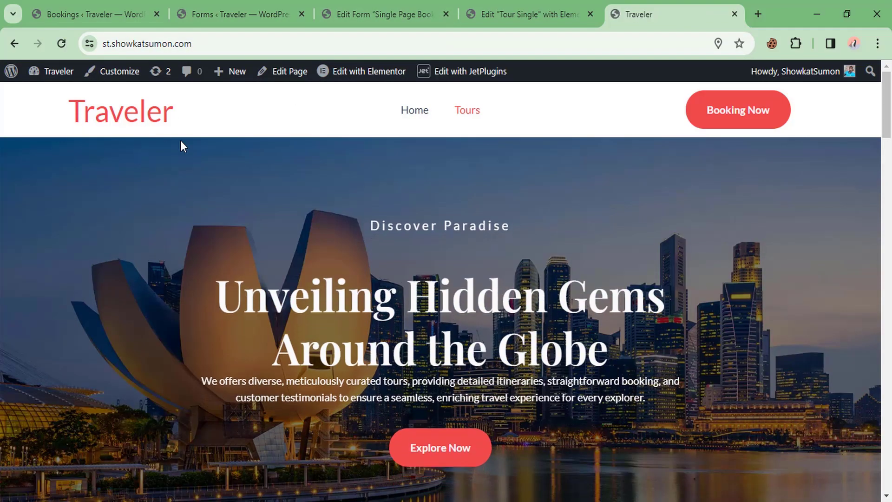
scroll(292, 181, "down", 5)
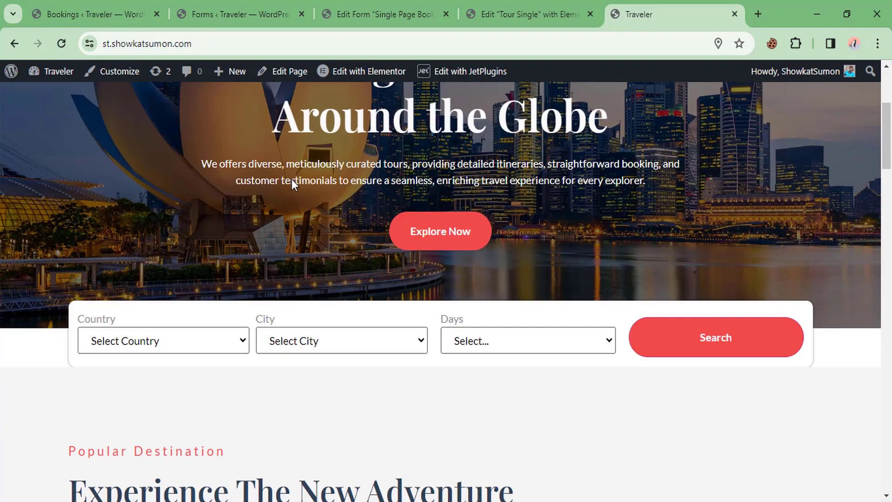
left_click(93, 14)
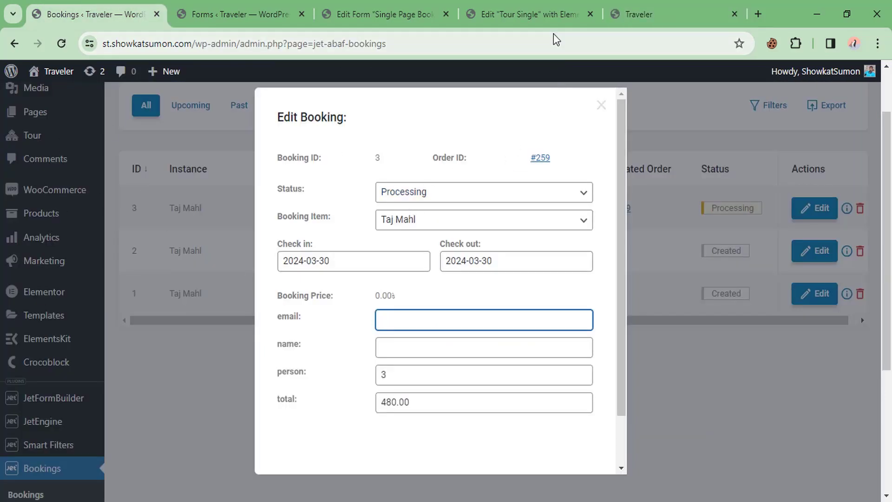
Step: Return to the site and scroll to the Country, City and Days tour search form
left_click(639, 2)
scroll(281, 292, "down", 10)
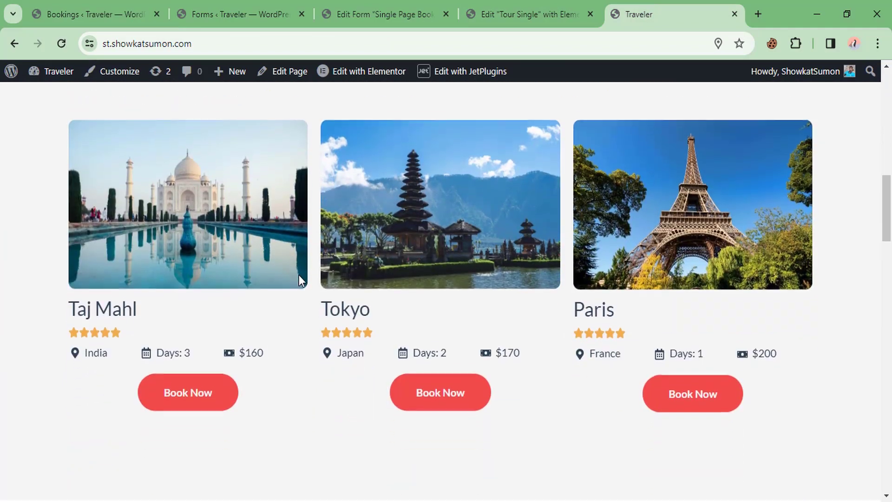
scroll(403, 296, "up", 10)
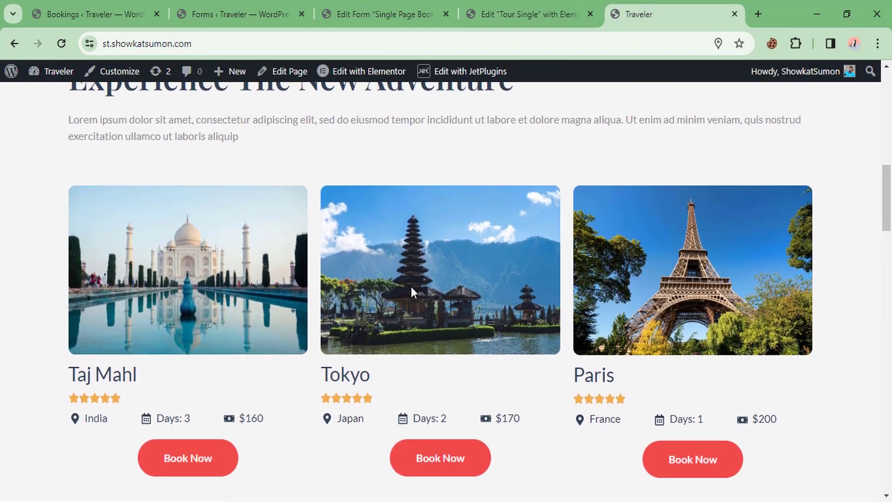
scroll(458, 256, "down", 2)
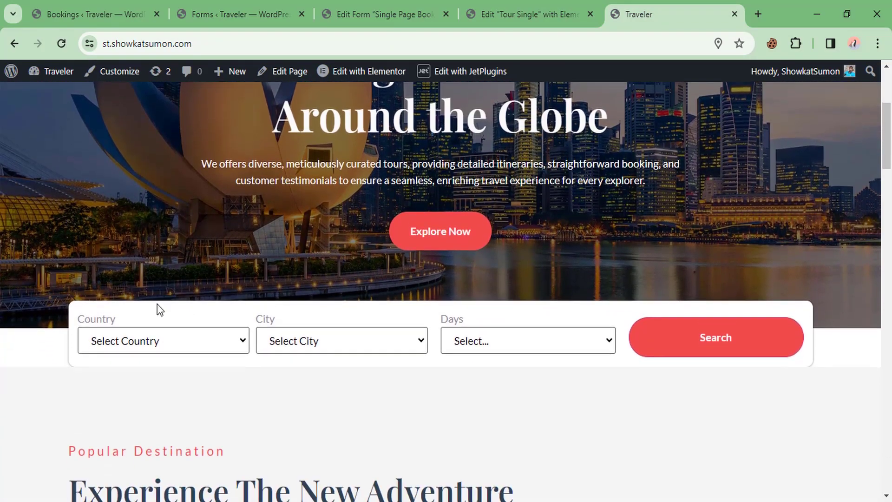
Step: Search for tours in France and start booking the Paris tour
left_click(144, 345)
left_click(132, 390)
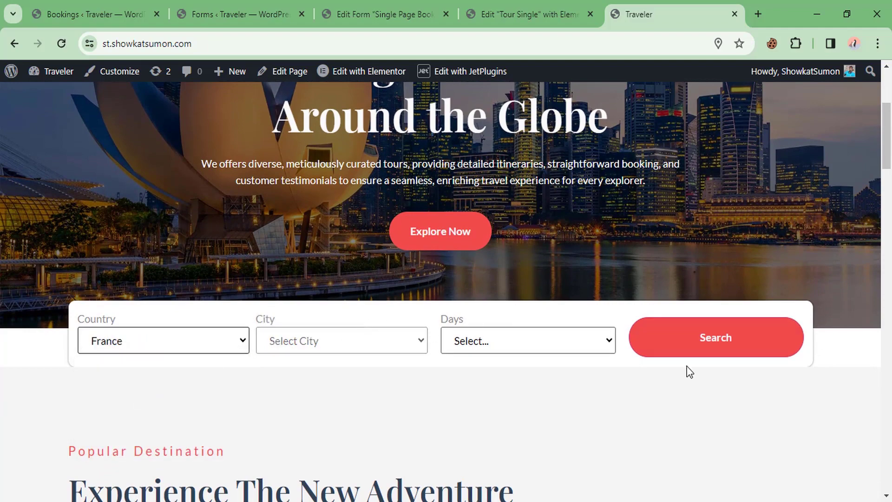
left_click(692, 352)
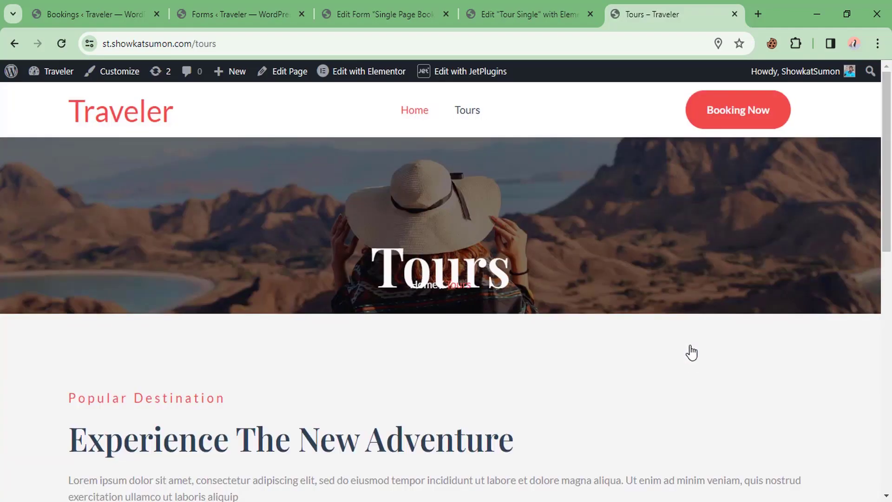
scroll(484, 329, "down", 10)
scroll(308, 279, "down", 1)
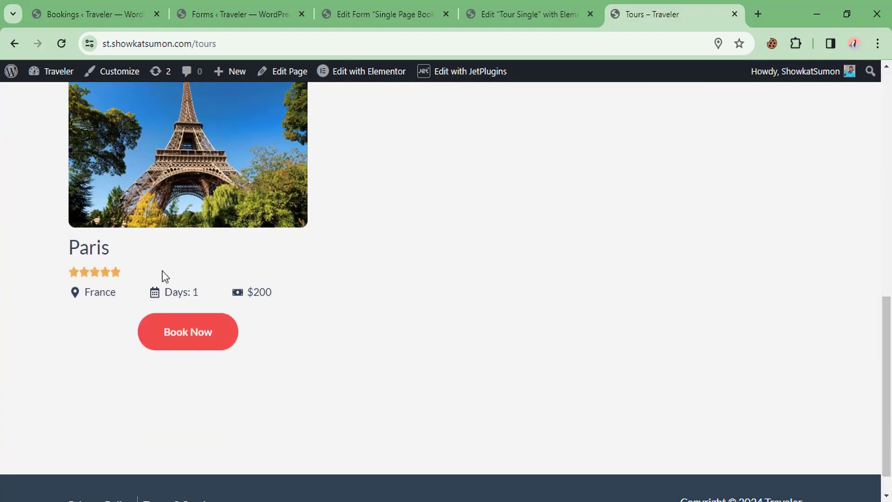
left_click(183, 333)
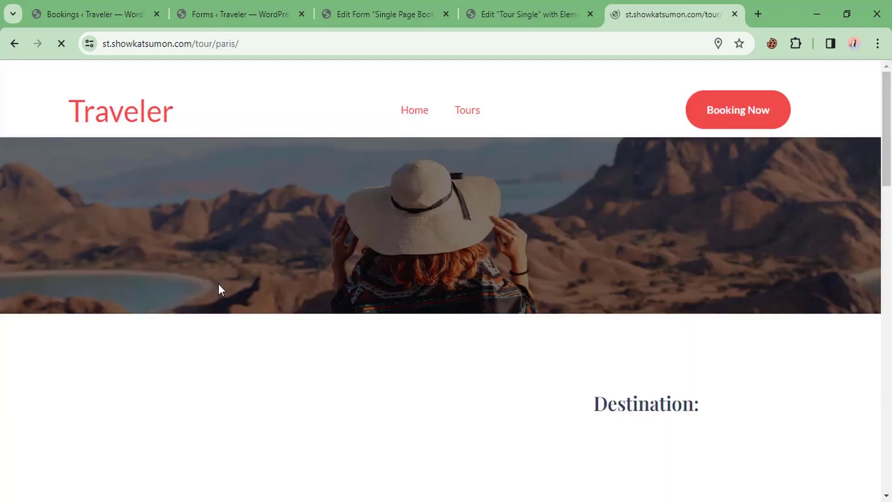
Step: Set the check-in date to 2024-04-23 and fill in the customer's saved e-mail and name
scroll(527, 247, "down", 5)
scroll(524, 253, "down", 8)
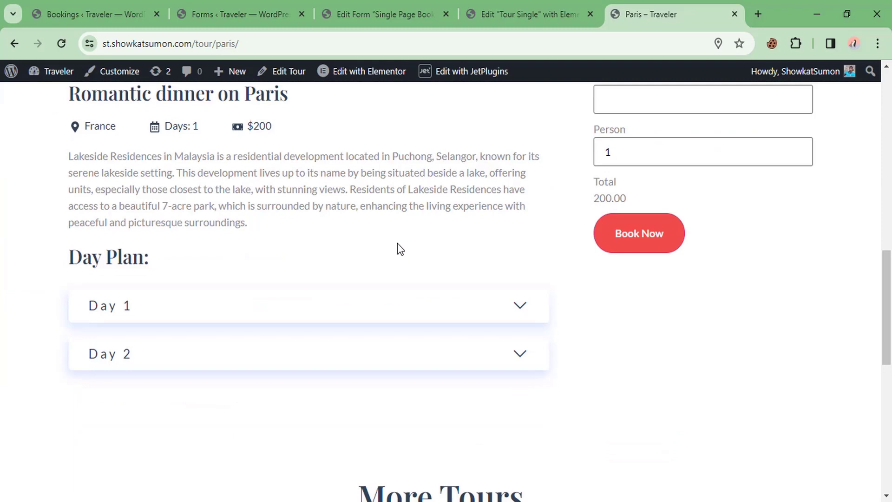
scroll(398, 244, "up", 3)
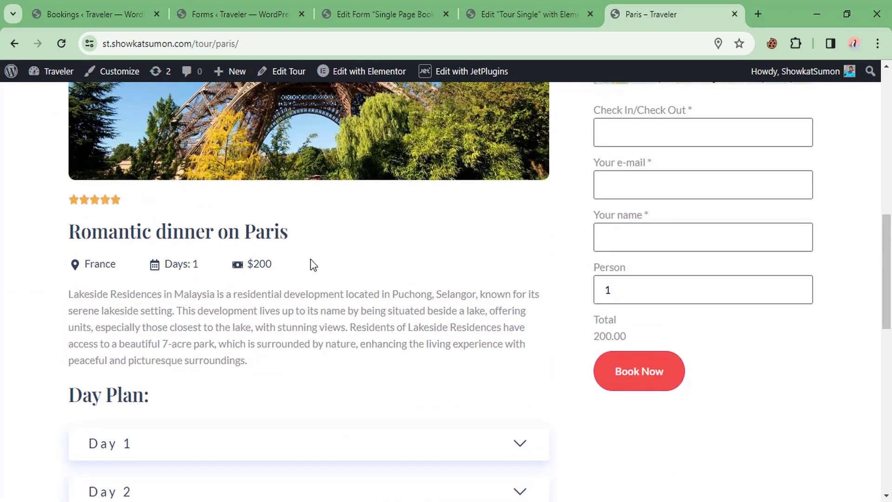
scroll(646, 209, "up", 2)
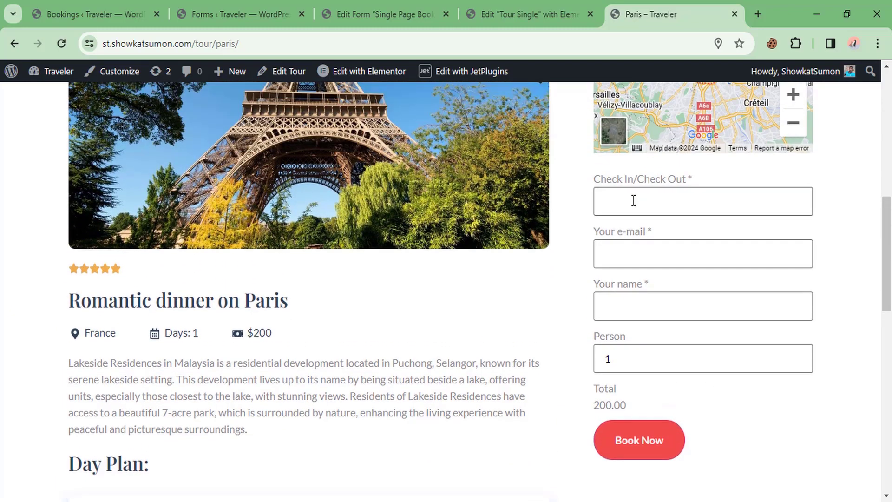
left_click(634, 201)
left_click(755, 372)
left_click(632, 260)
left_click(703, 301)
left_click(660, 303)
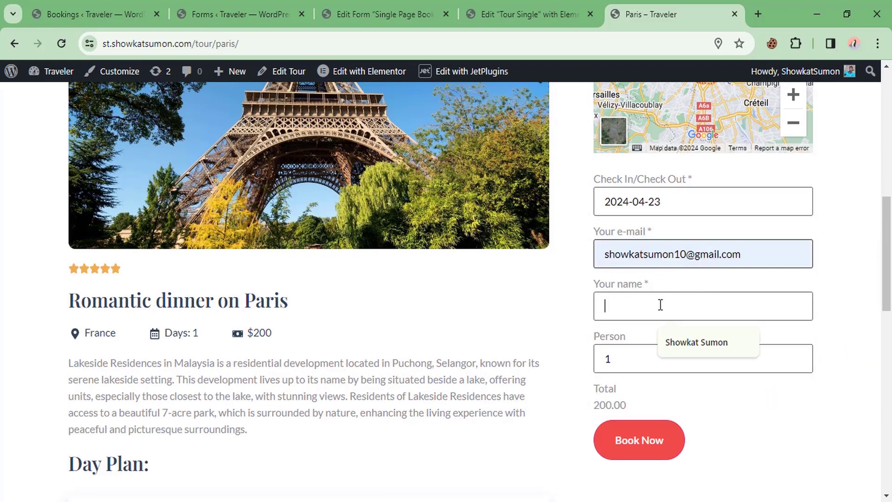
left_click(695, 343)
Step: Raise the number of persons in the booking to 3
left_click(640, 363)
scroll(484, 358, "down", 1)
left_click(797, 286)
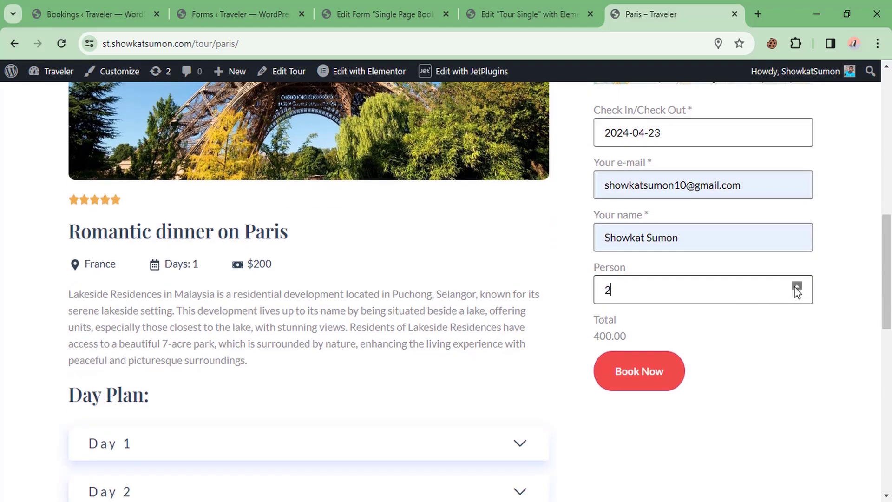
left_click(797, 286)
Step: Submit the booking and place the 600.00 cash-on-delivery order at checkout
left_click(625, 372)
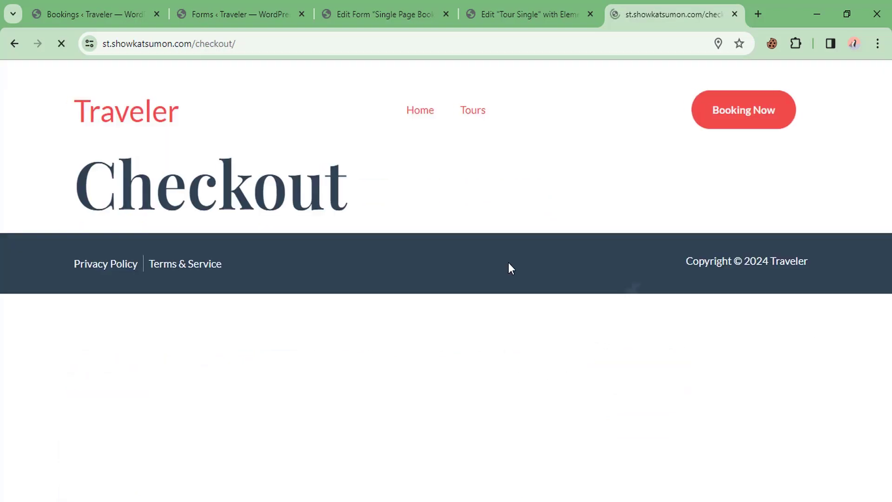
scroll(502, 246, "down", 3)
scroll(361, 232, "down", 7)
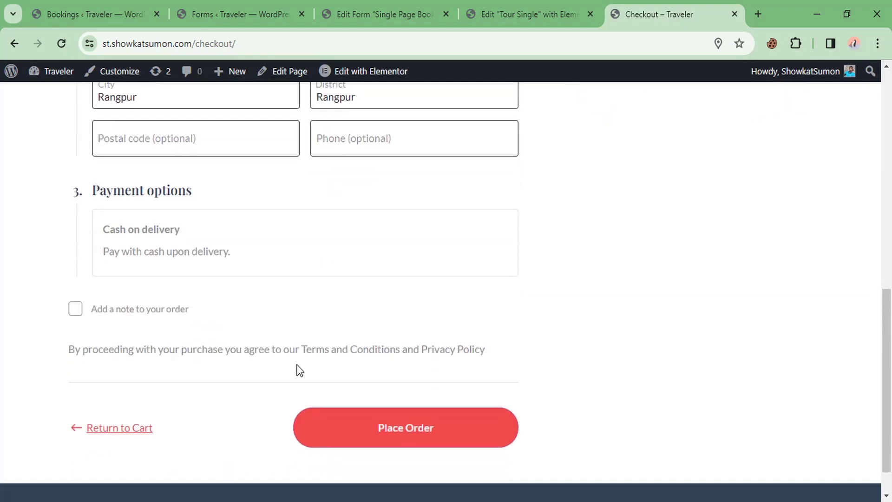
scroll(492, 299, "up", 8)
scroll(627, 267, "down", 9)
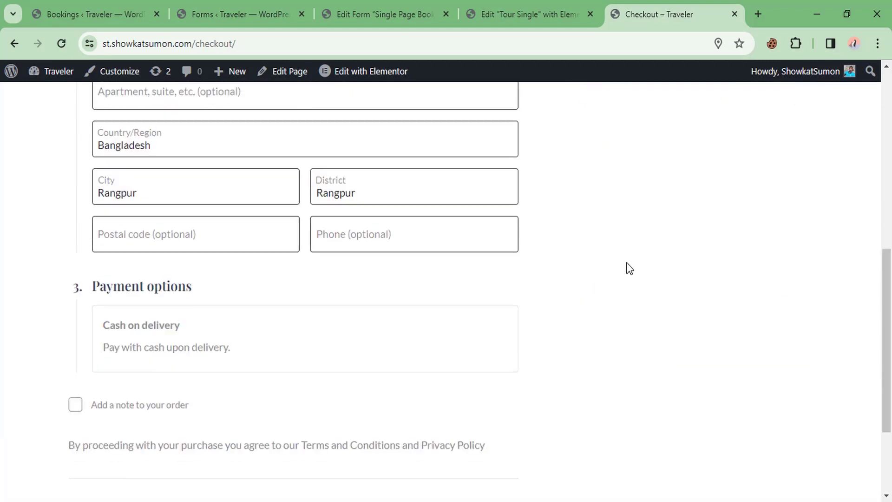
left_click(422, 384)
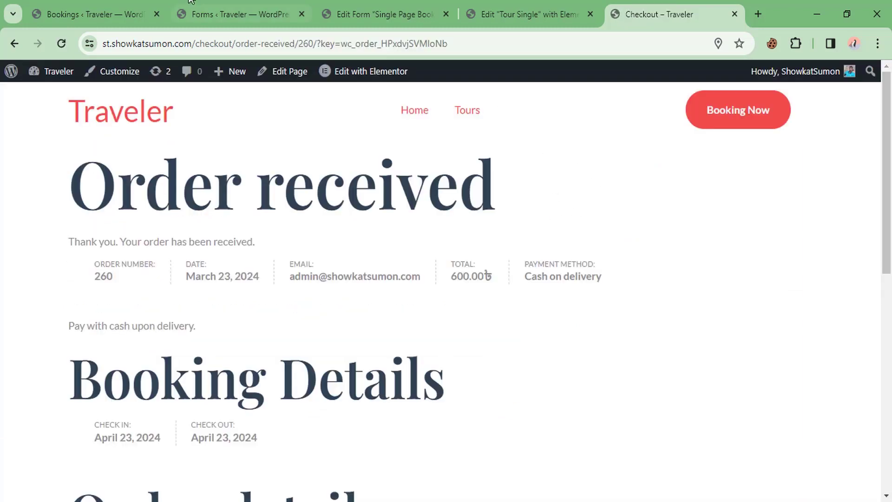
left_click(135, 4)
Step: Reload the Bookings list and open the new Paris booking for editing
left_click(228, 153)
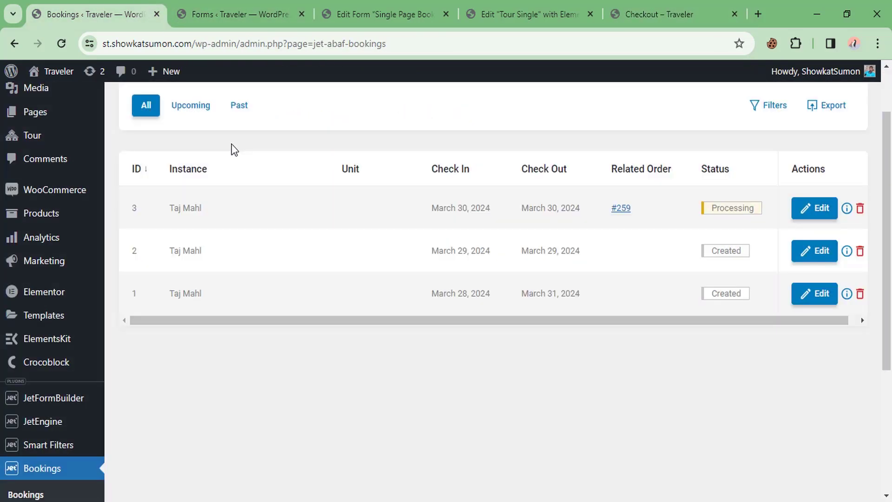
right_click(258, 145)
left_click(293, 195)
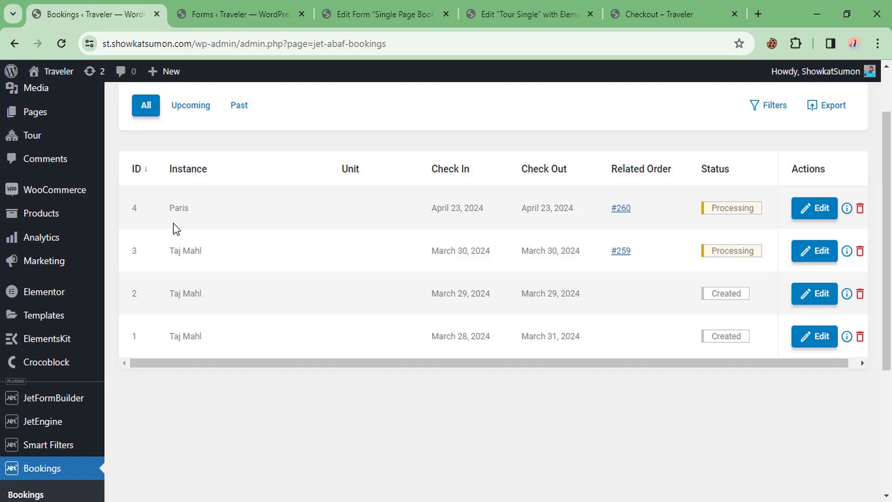
left_click(209, 208)
left_click(817, 214)
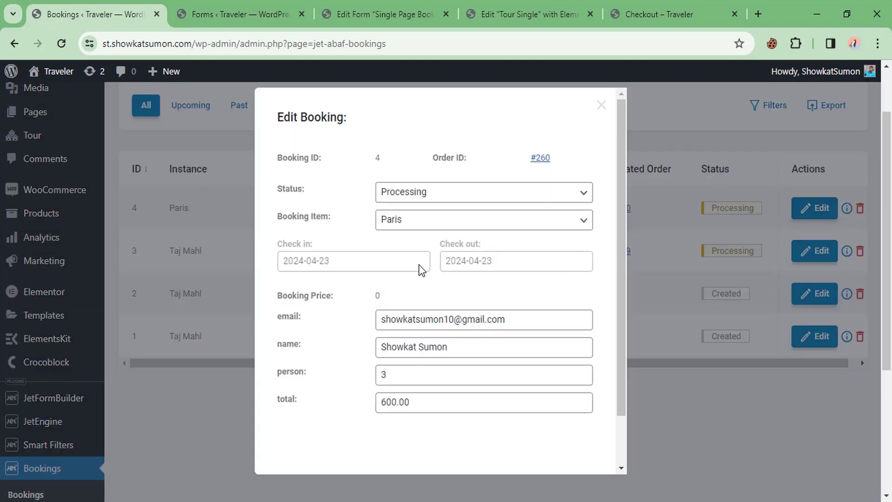
Step: Check the booking's recorded e-mail, customer name, 3 persons and 600.00 total
scroll(418, 272, "down", 2)
left_click_drag(404, 260, 454, 264)
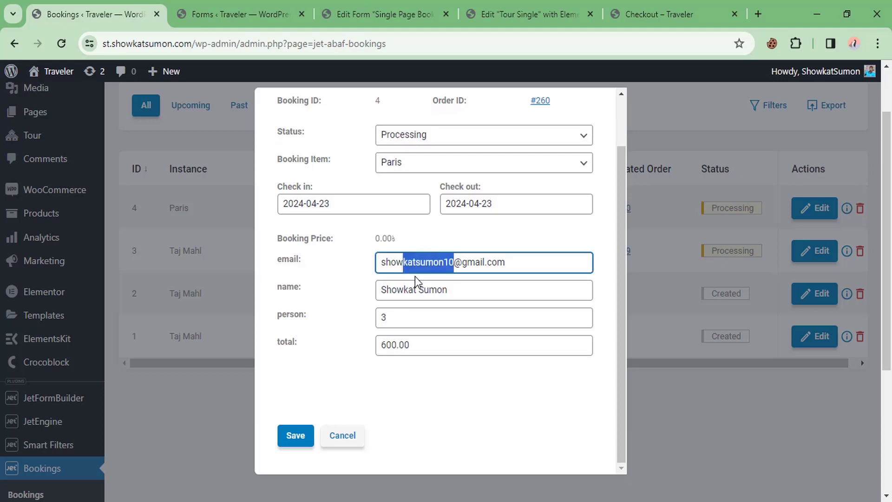
left_click_drag(381, 292, 449, 292)
left_click_drag(409, 321, 329, 350)
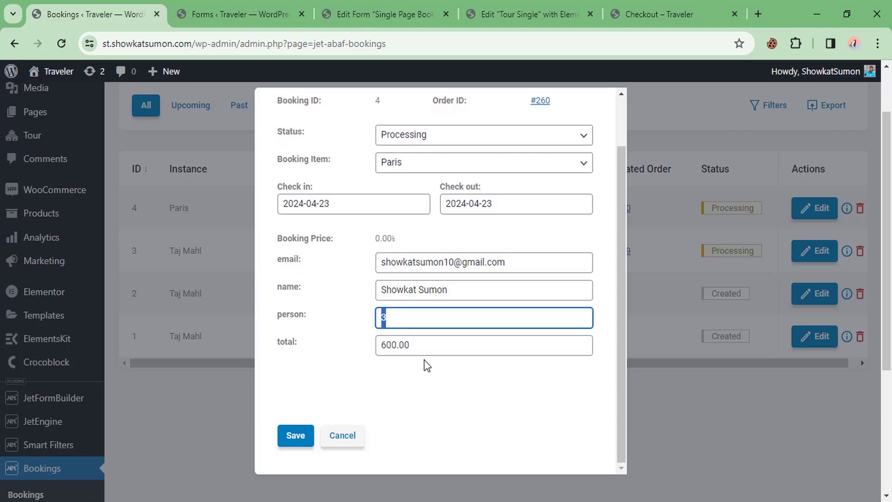
left_click_drag(424, 348, 391, 354)
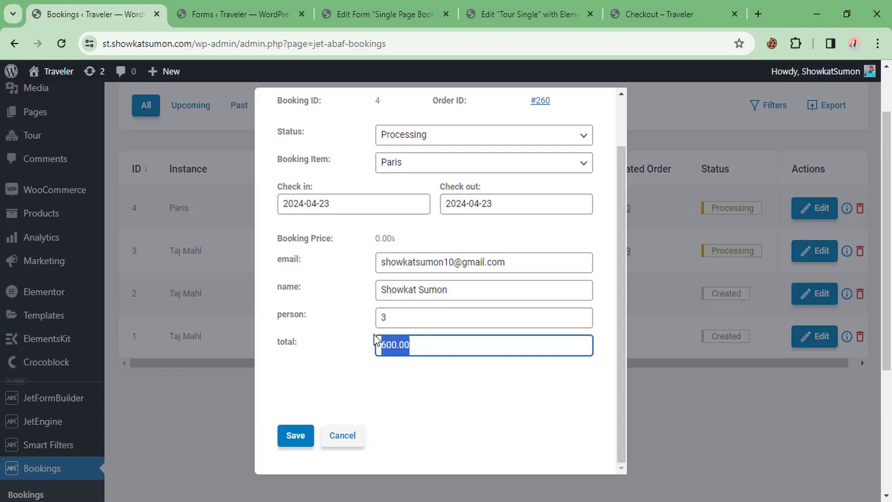
scroll(348, 246, "up", 2)
scroll(348, 279, "down", 5)
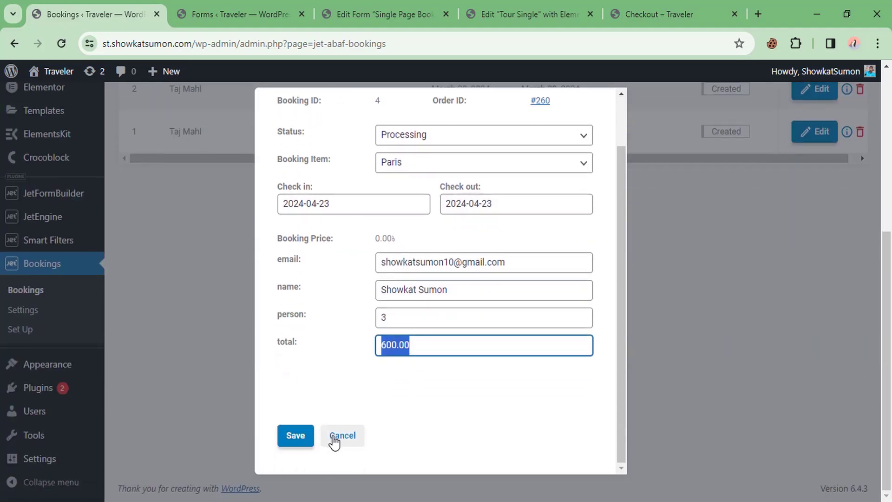
scroll(498, 199, "up", 2)
Step: Change the Paris booking's status to Created and save it
left_click(432, 193)
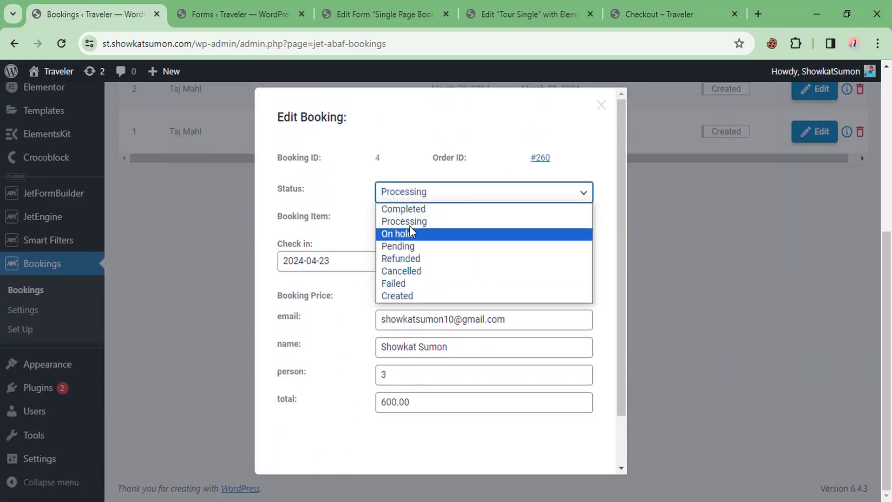
left_click(399, 295)
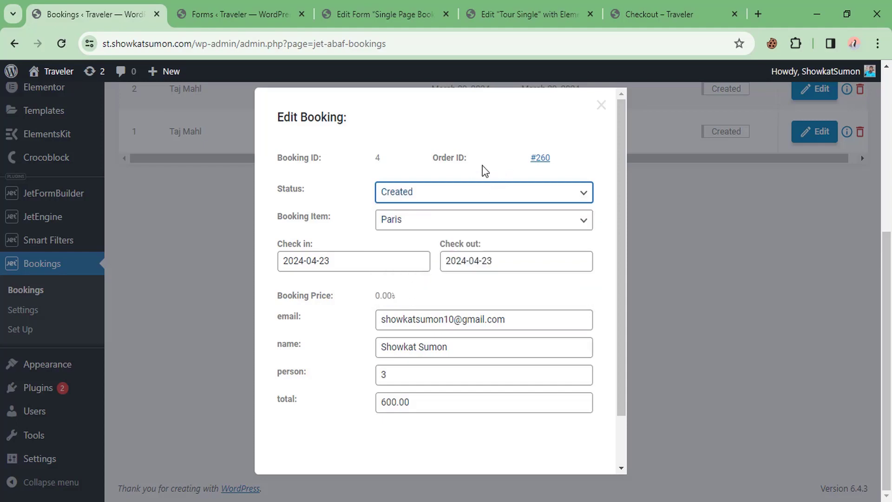
scroll(388, 333, "down", 2)
left_click(297, 437)
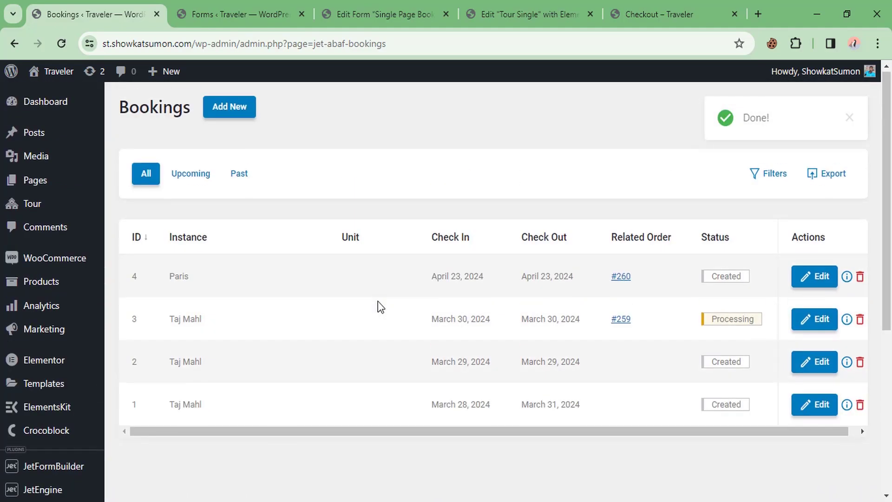
Step: Open WooCommerce Orders to review the 600.00 and 480.00 orders, both Processing
mouse_move(51, 269)
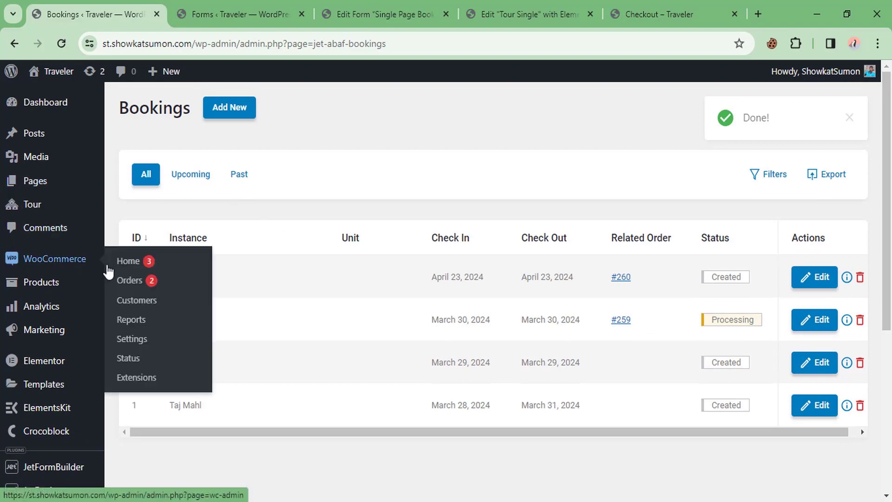
left_click(139, 280)
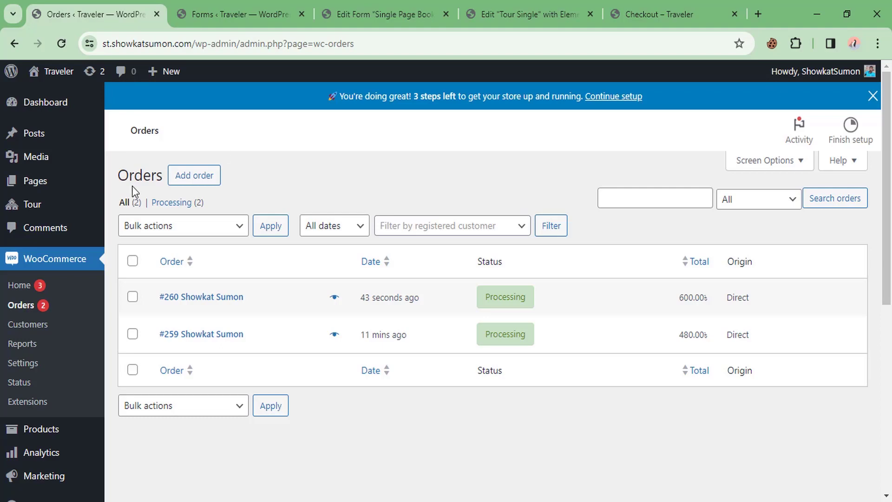
scroll(28, 255, "down", 5)
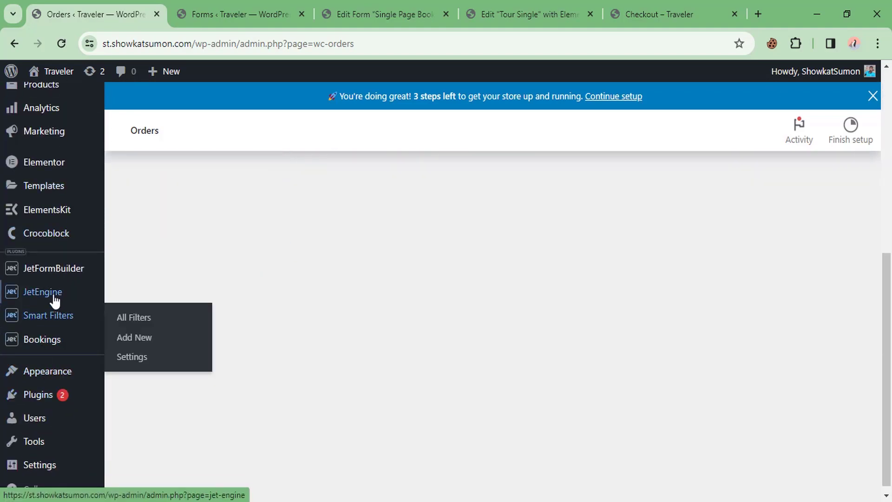
mouse_move(28, 294)
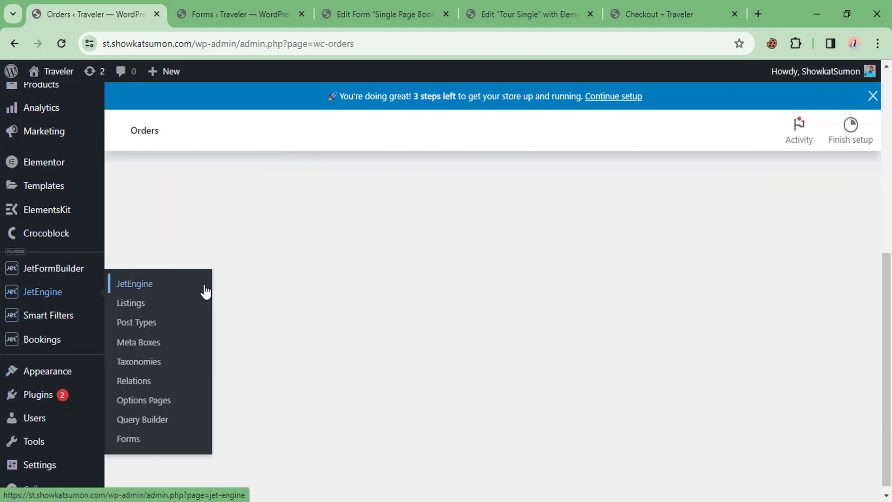